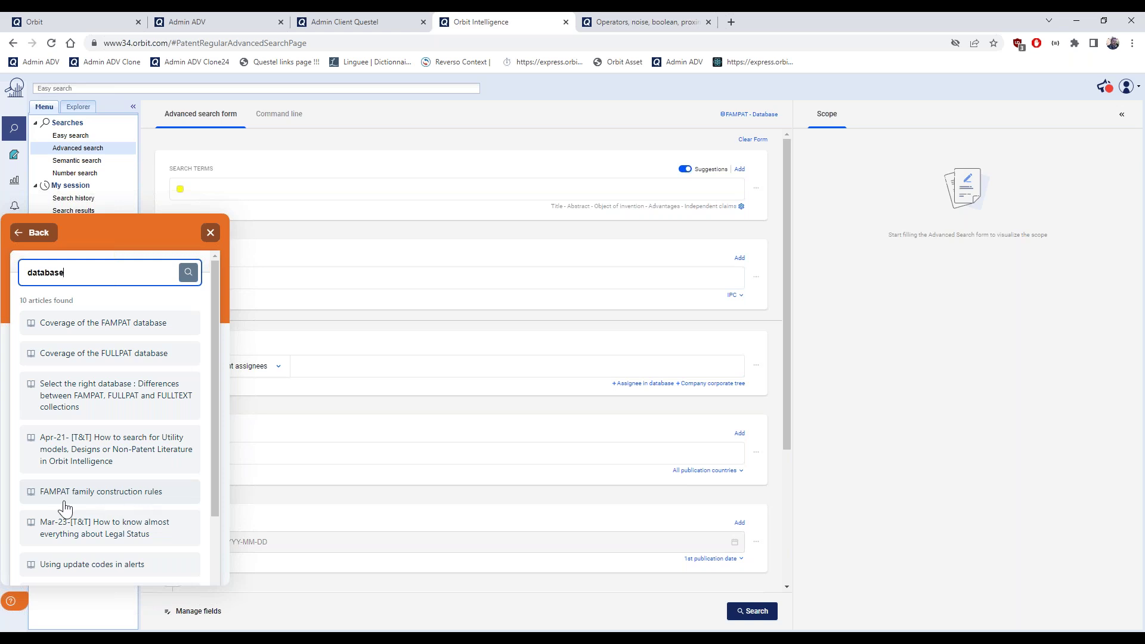
Open the 'Select the right database' article on FAMPAT, FULLPAT and FULLTEXT in a new browser tab
{"action": "left_click", "coordinate": [116, 405]}
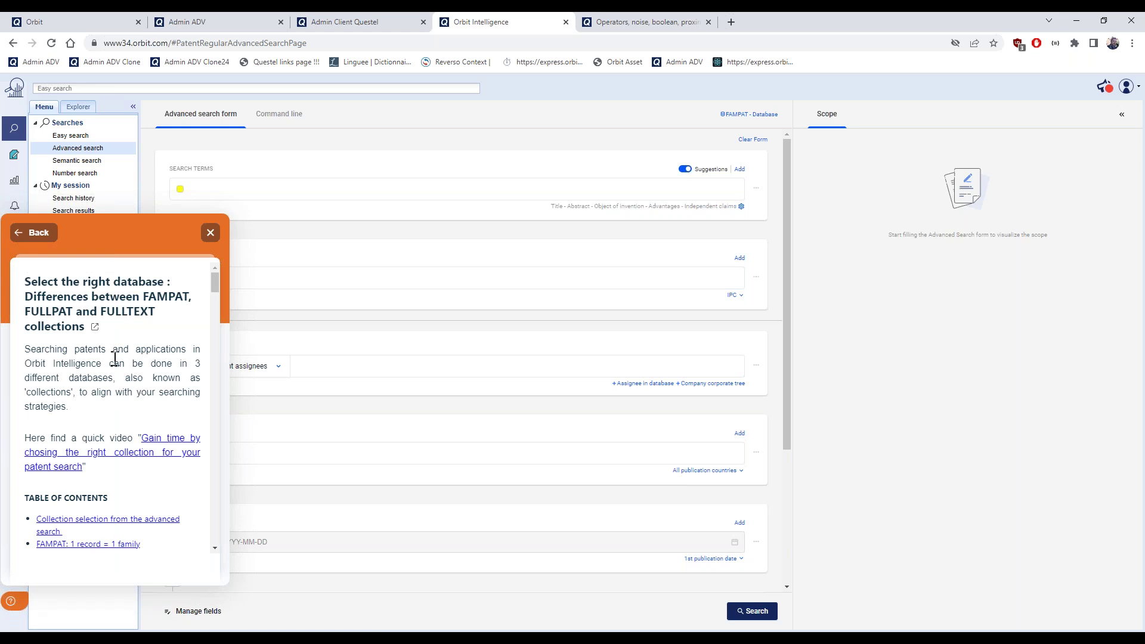
{"action": "left_click", "coordinate": [98, 337]}
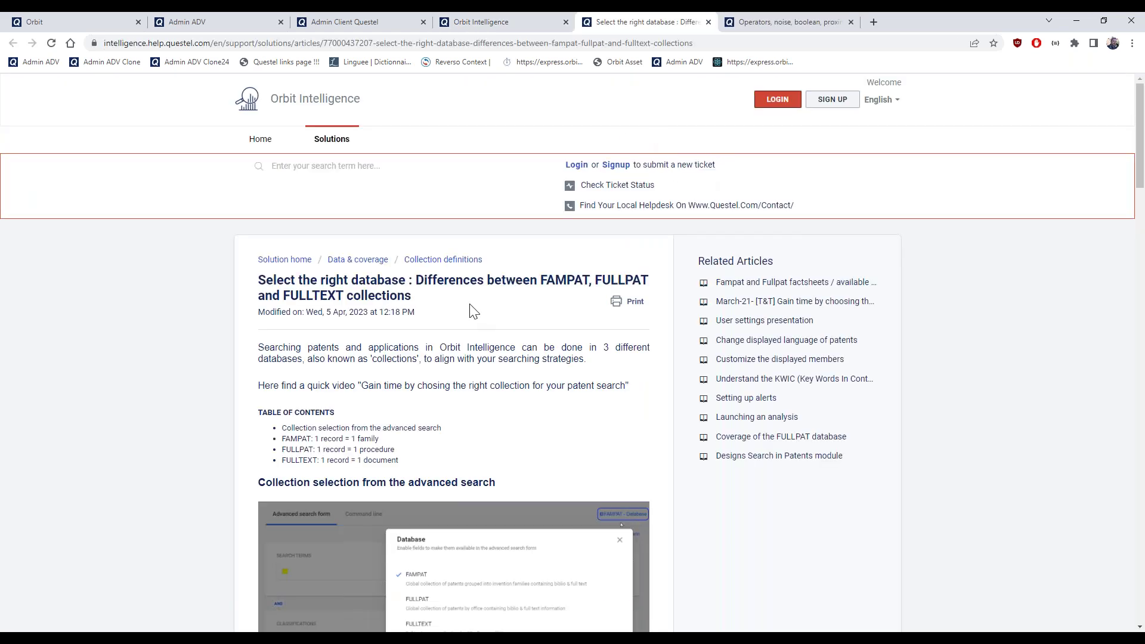
{"action": "scroll", "coordinate": [476, 315], "scroll_direction": "down", "scroll_amount": 1}
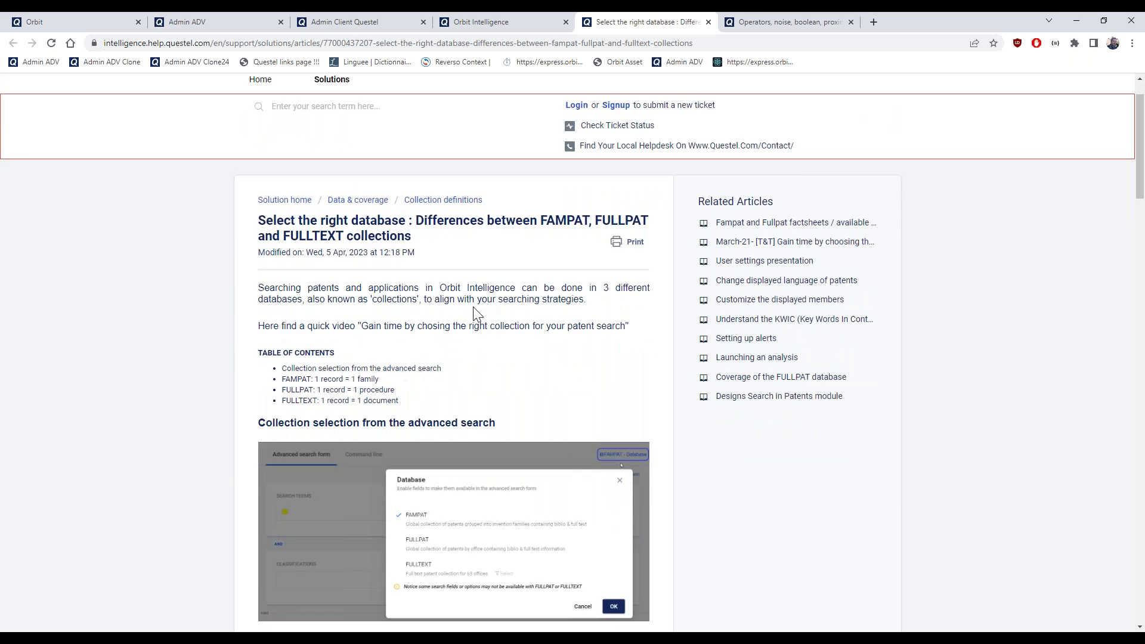
{"action": "scroll", "coordinate": [477, 314], "scroll_direction": "down", "scroll_amount": 5}
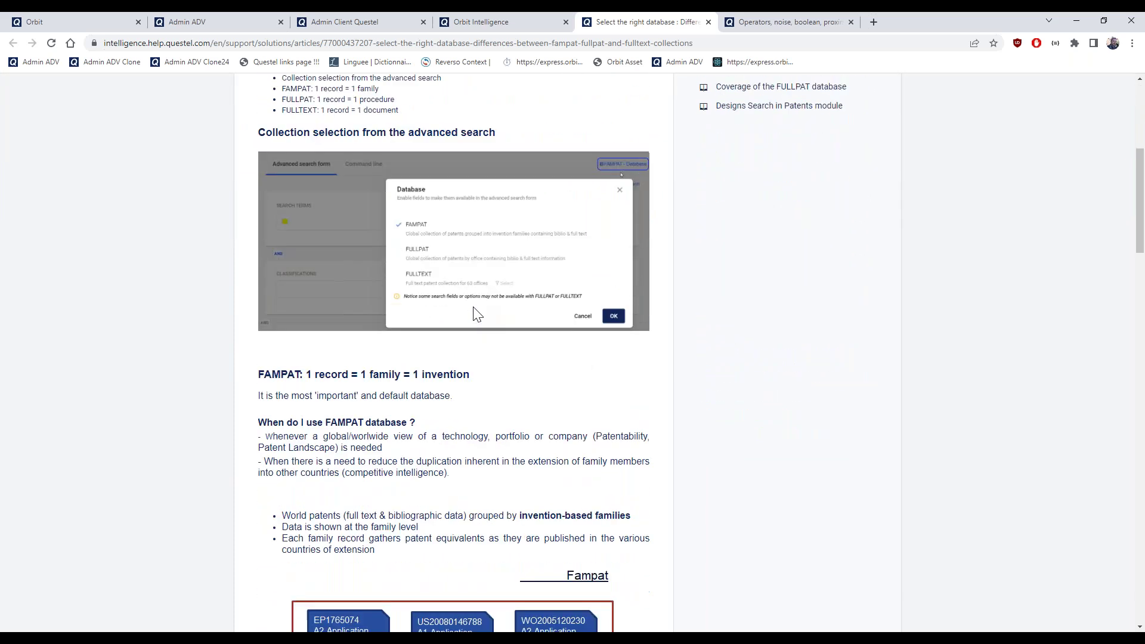
{"action": "scroll", "coordinate": [476, 315], "scroll_direction": "down", "scroll_amount": 2}
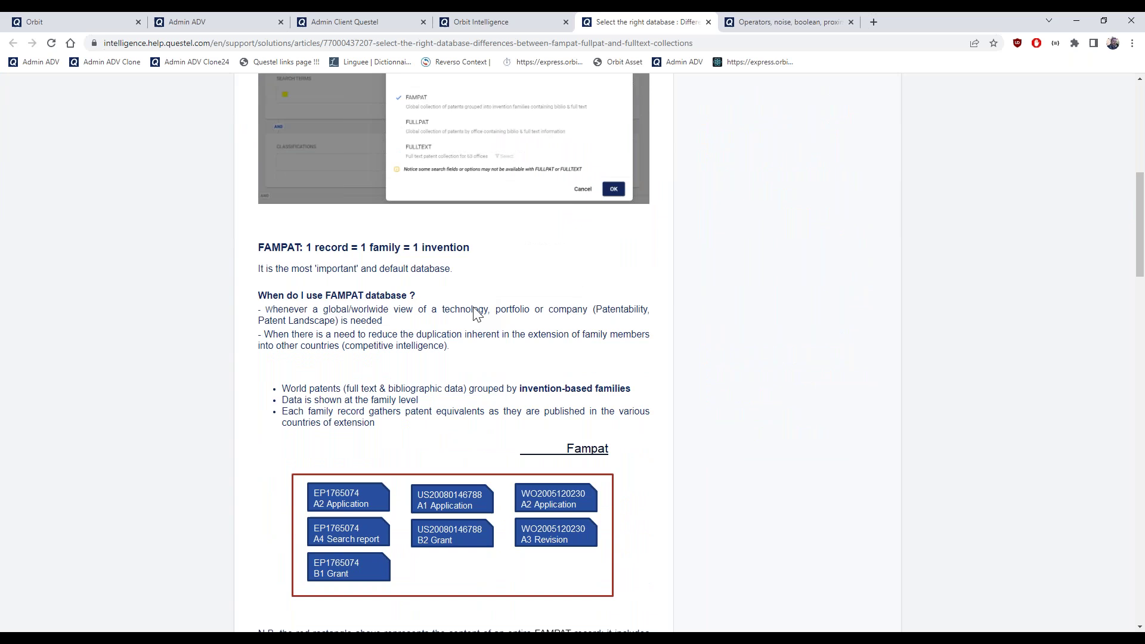
{"action": "scroll", "coordinate": [477, 314], "scroll_direction": "down", "scroll_amount": 1}
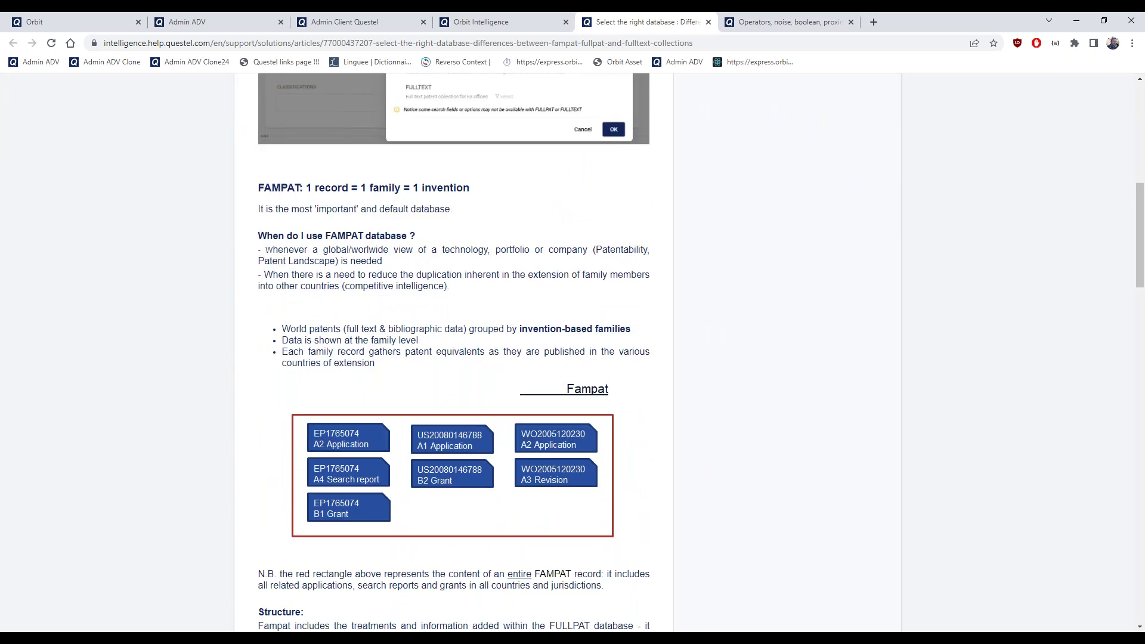
{"action": "scroll", "coordinate": [477, 314], "scroll_direction": "down", "scroll_amount": 3}
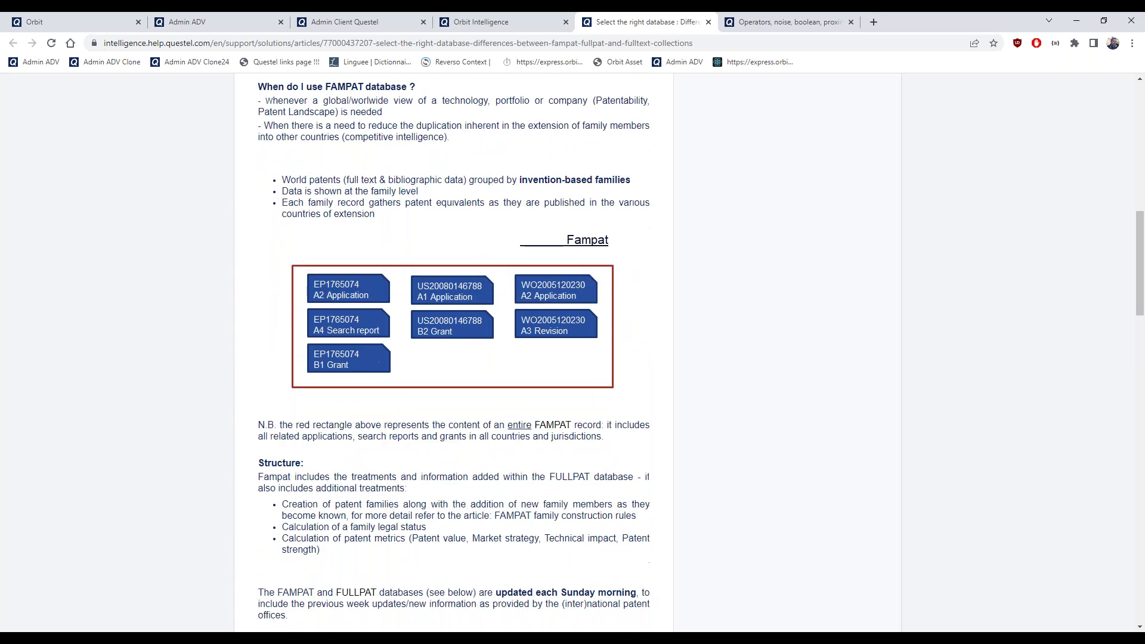
{"action": "scroll", "coordinate": [476, 315], "scroll_direction": "down", "scroll_amount": 5}
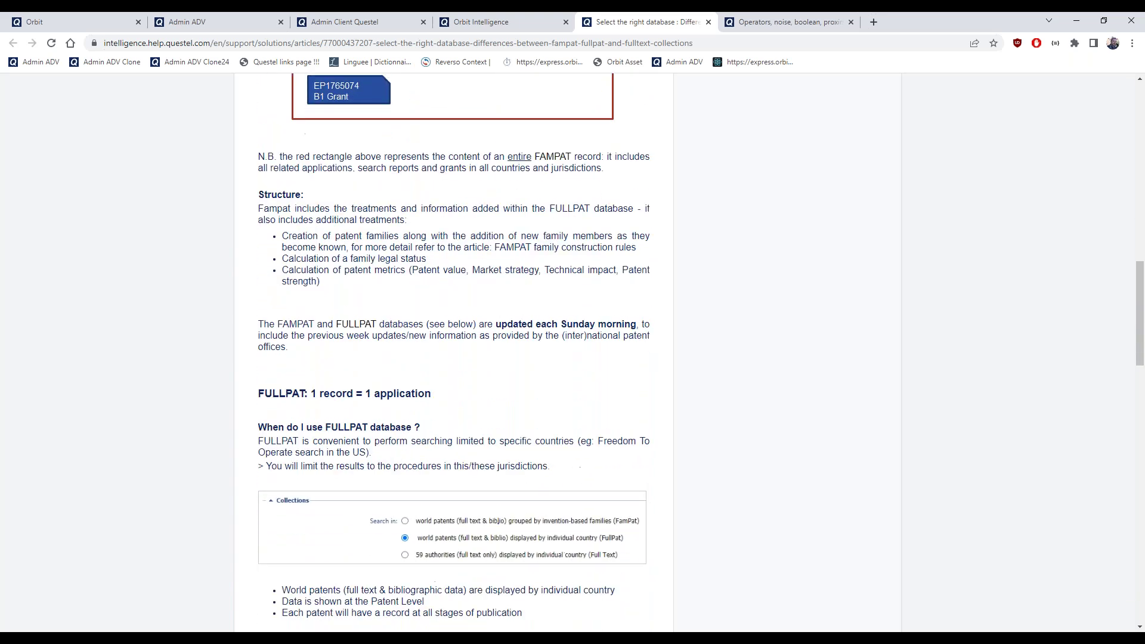
{"action": "scroll", "coordinate": [454, 352], "scroll_direction": "down", "scroll_amount": 1}
{"action": "scroll", "coordinate": [453, 353], "scroll_direction": "down", "scroll_amount": 4}
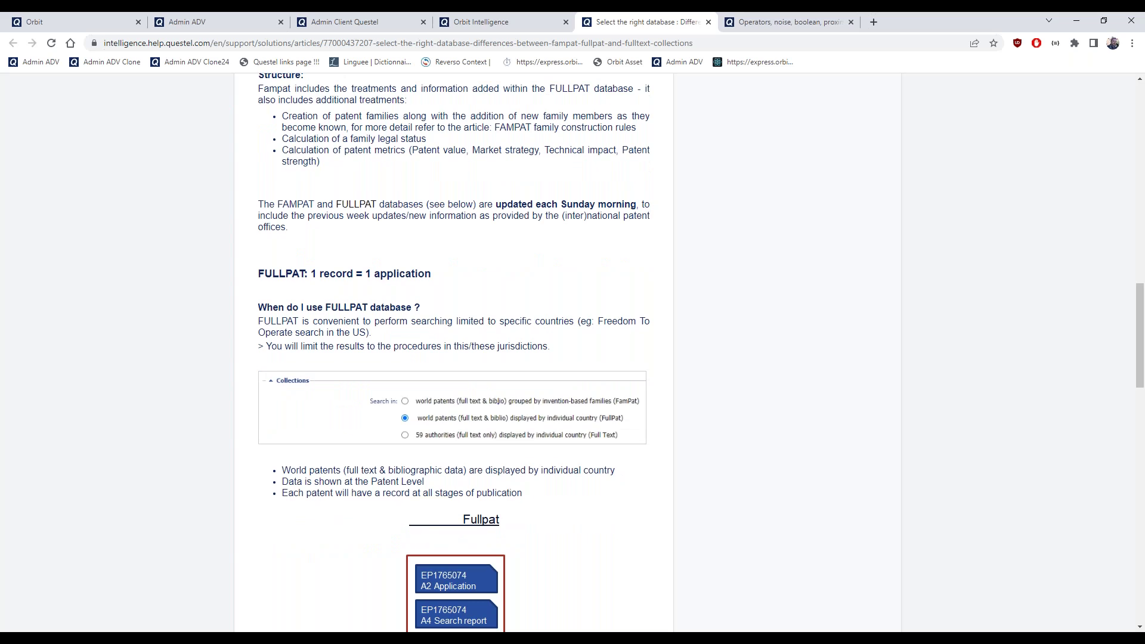
{"action": "scroll", "coordinate": [453, 353], "scroll_direction": "down", "scroll_amount": 3}
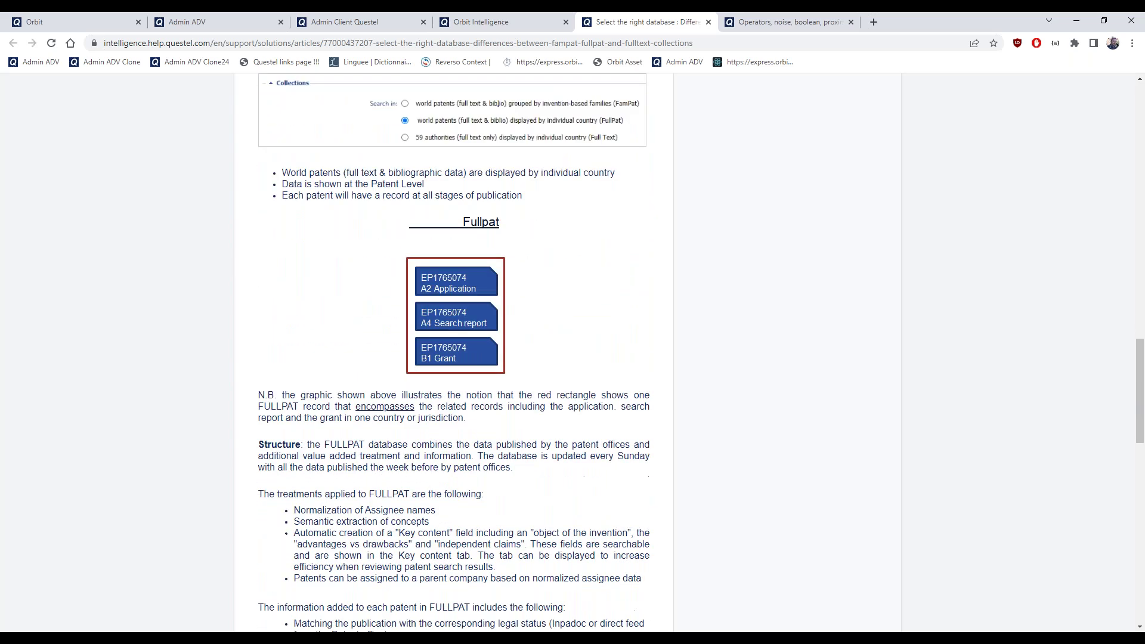
{"action": "scroll", "coordinate": [453, 353], "scroll_direction": "down", "scroll_amount": 4}
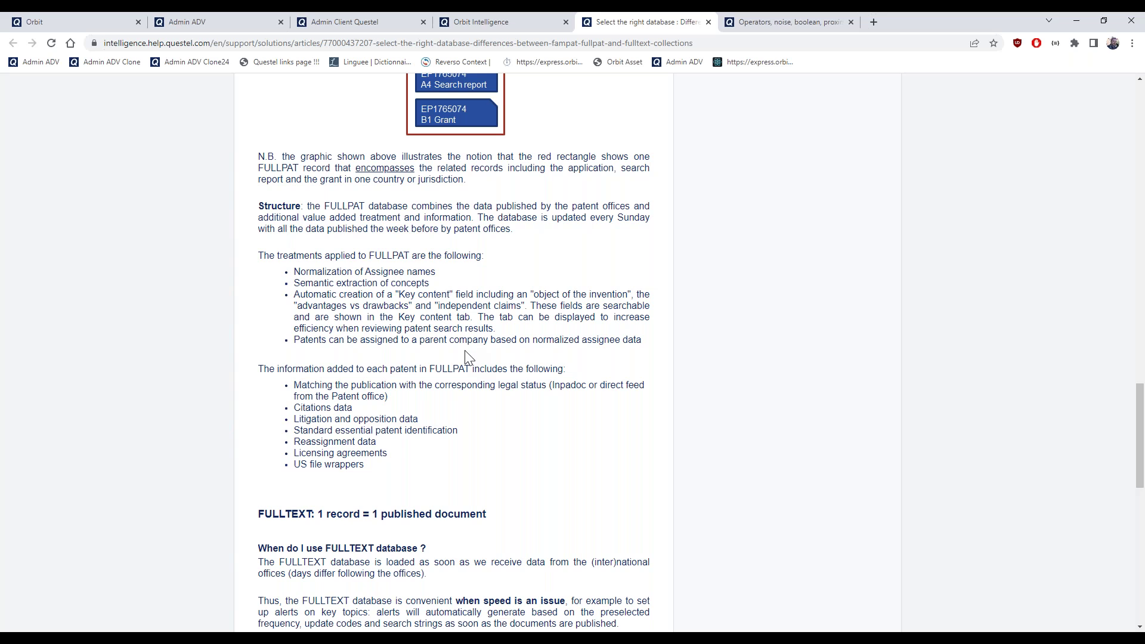
{"action": "scroll", "coordinate": [467, 358], "scroll_direction": "up", "scroll_amount": 20}
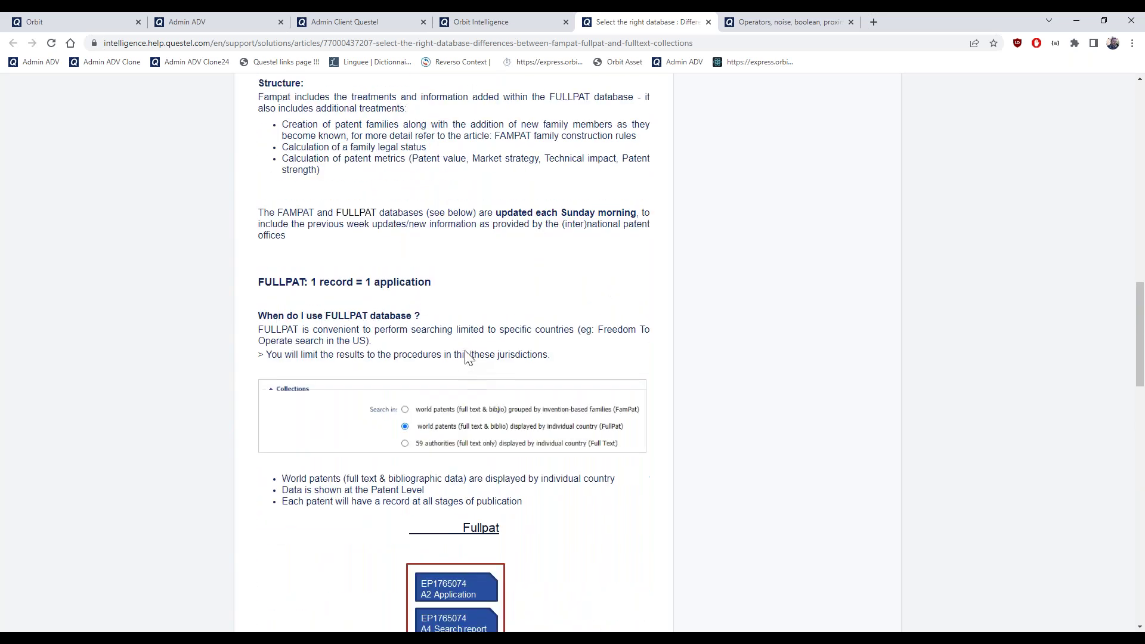
{"action": "scroll", "coordinate": [466, 364], "scroll_direction": "up", "scroll_amount": 8}
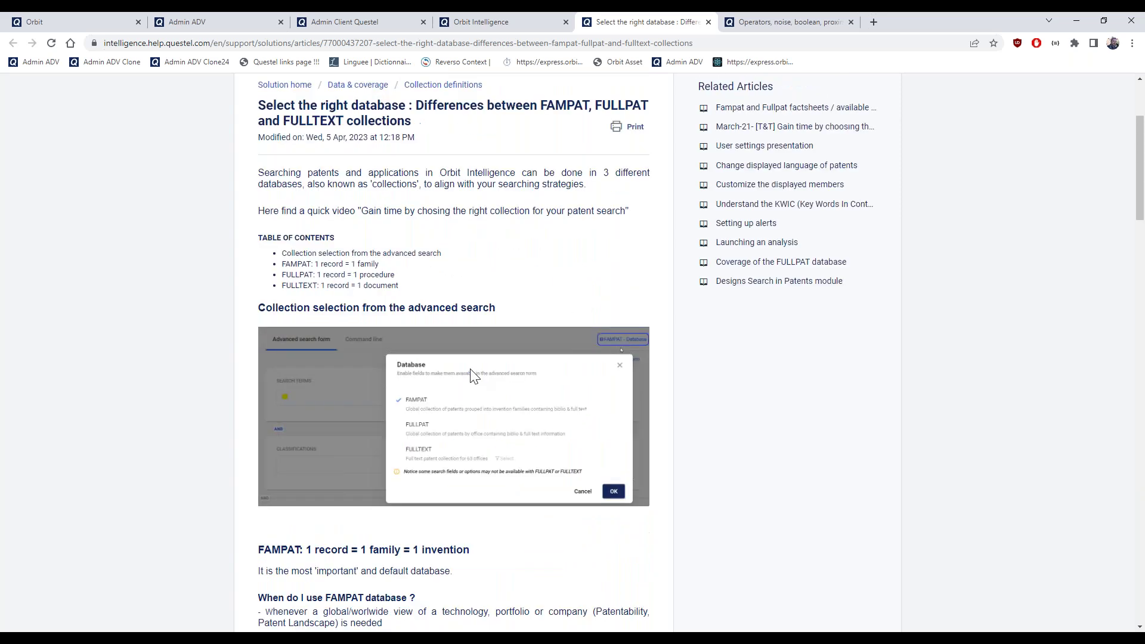
{"action": "scroll", "coordinate": [471, 378], "scroll_direction": "down", "scroll_amount": 3}
{"action": "scroll", "coordinate": [488, 382], "scroll_direction": "down", "scroll_amount": 3}
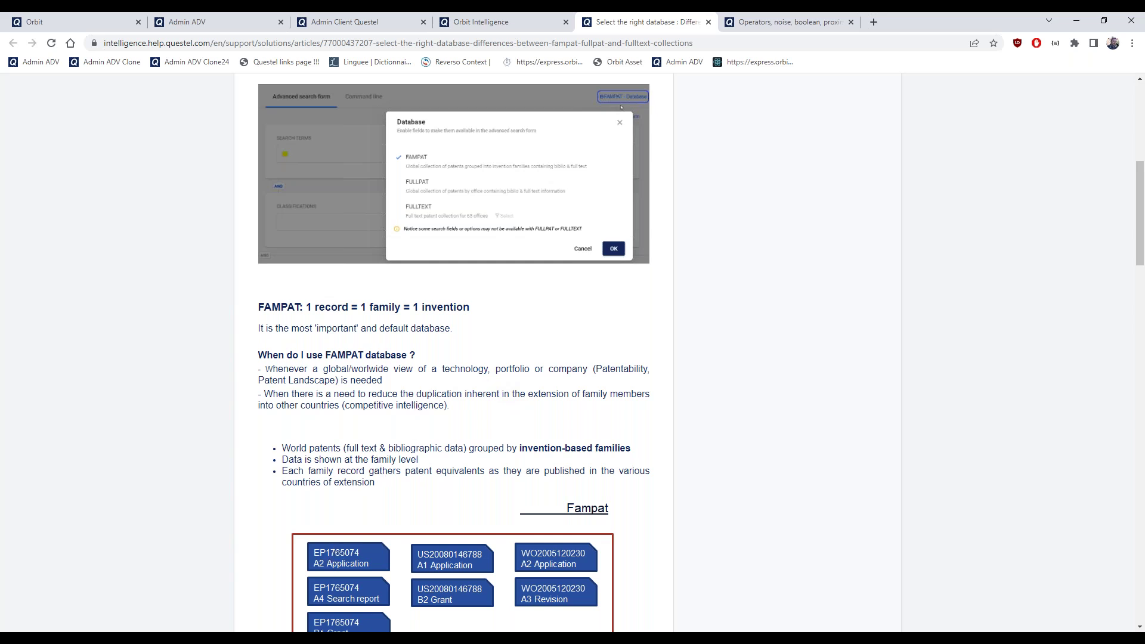
{"action": "left_click", "coordinate": [564, 577]}
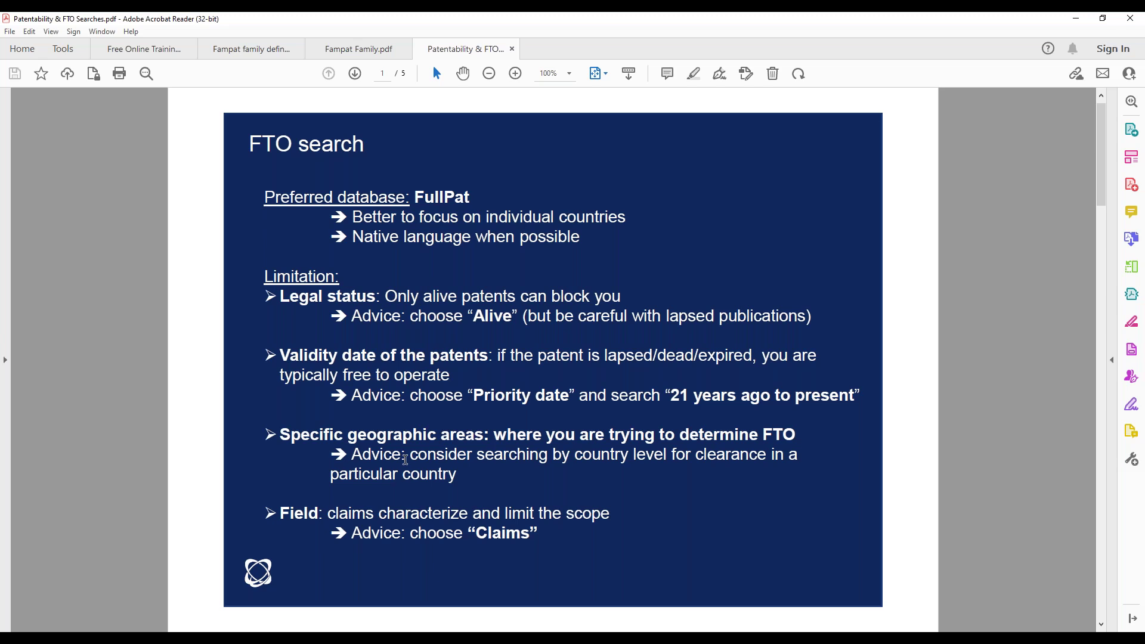
{"action": "left_click_drag", "start_coordinate": [280, 435], "coordinate": [487, 439]}
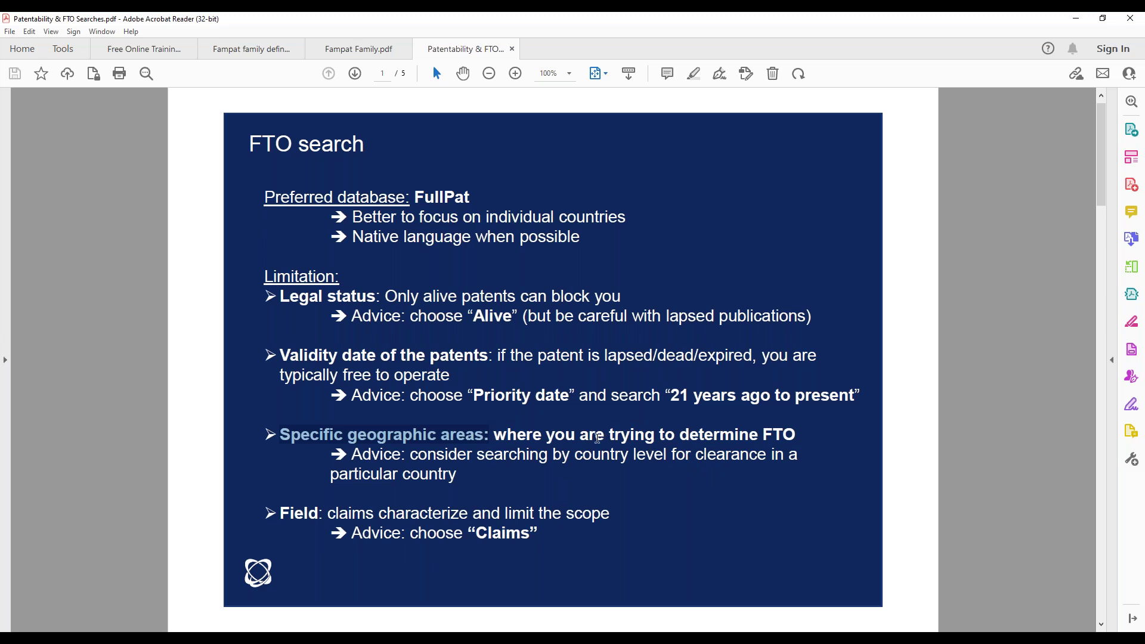
{"action": "mouse_move", "coordinate": [190, 638]}
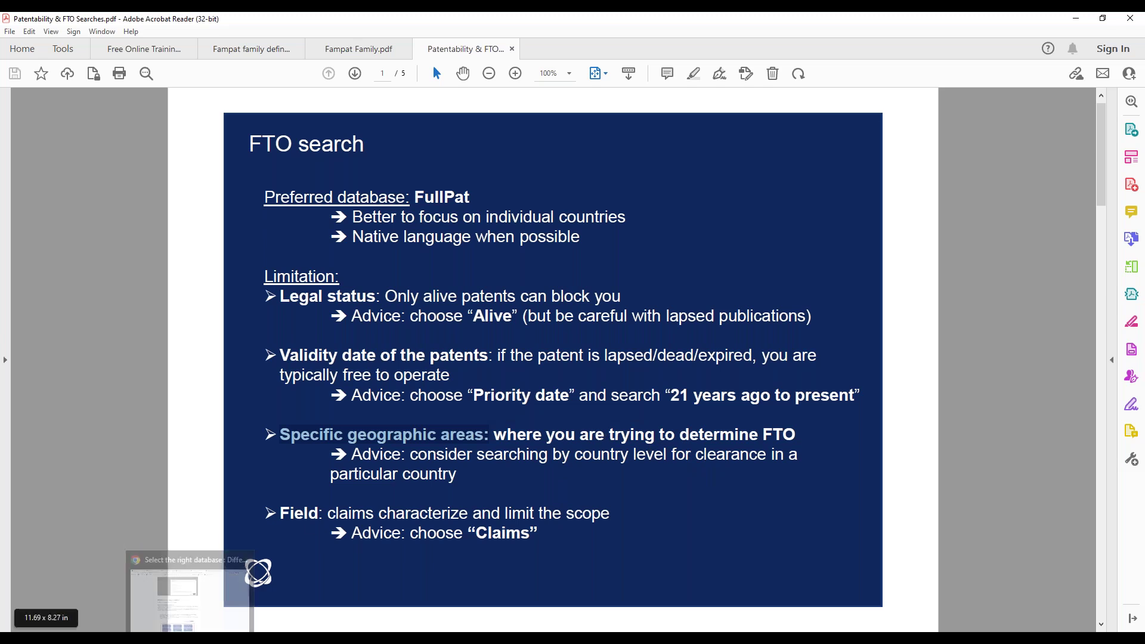
Look over the database help article again, then return to the Orbit advanced search form
{"action": "left_click", "coordinate": [190, 597]}
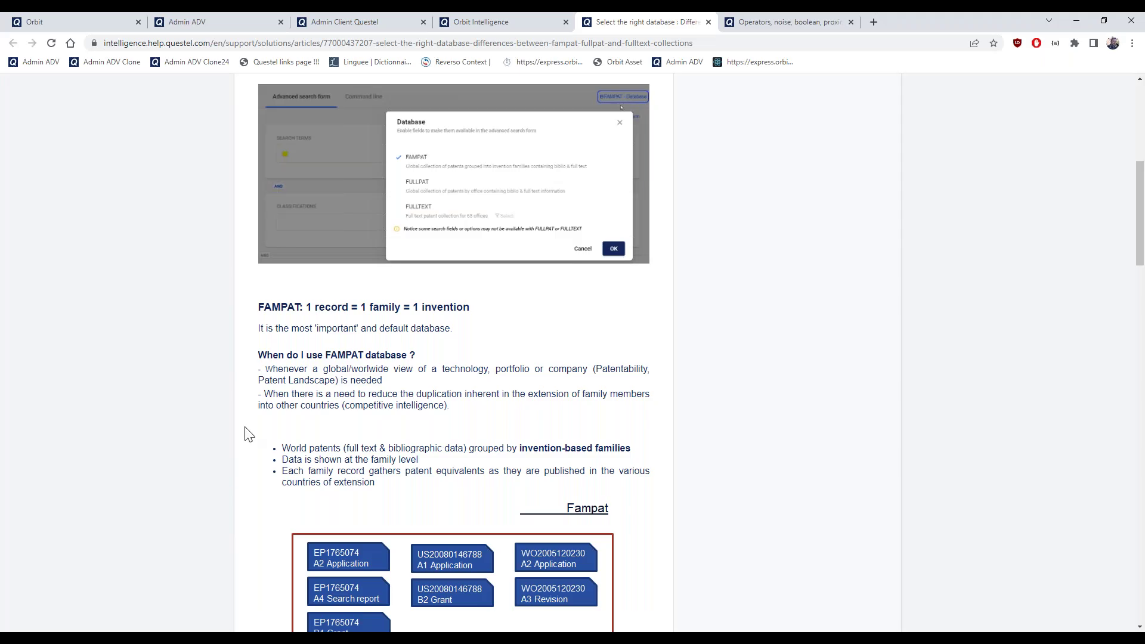
{"action": "scroll", "coordinate": [366, 369], "scroll_direction": "up", "scroll_amount": 2}
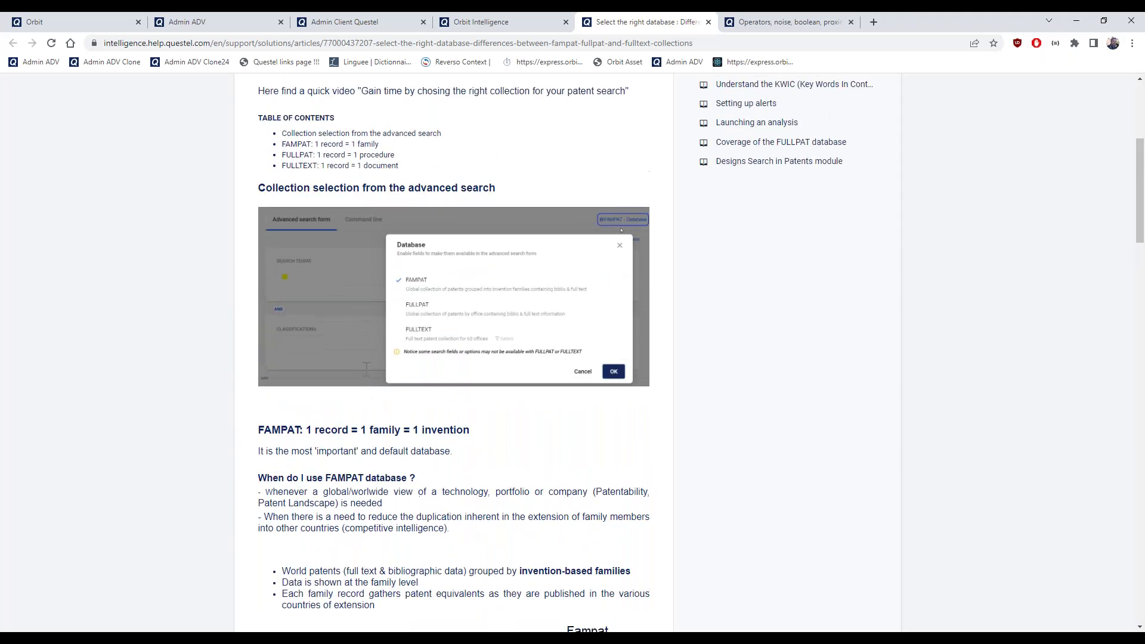
{"action": "scroll", "coordinate": [367, 369], "scroll_direction": "up", "scroll_amount": 4}
{"action": "left_click", "coordinate": [485, 21]}
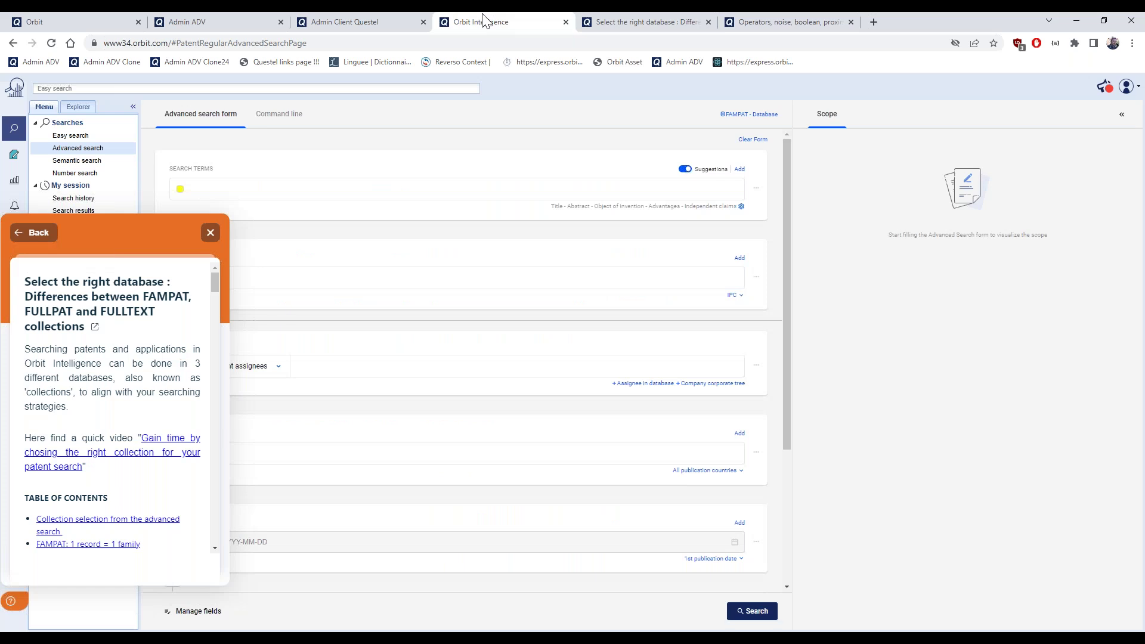
Close the help panel and go to User settings from the account menu
{"action": "left_click", "coordinate": [210, 233]}
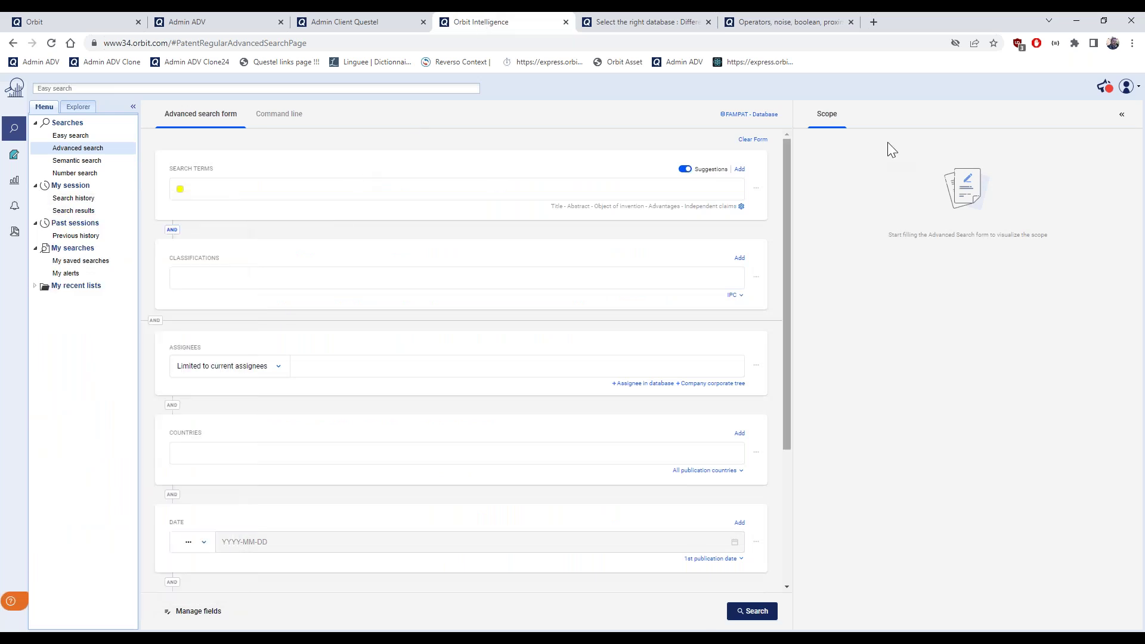
{"action": "left_click", "coordinate": [1137, 88]}
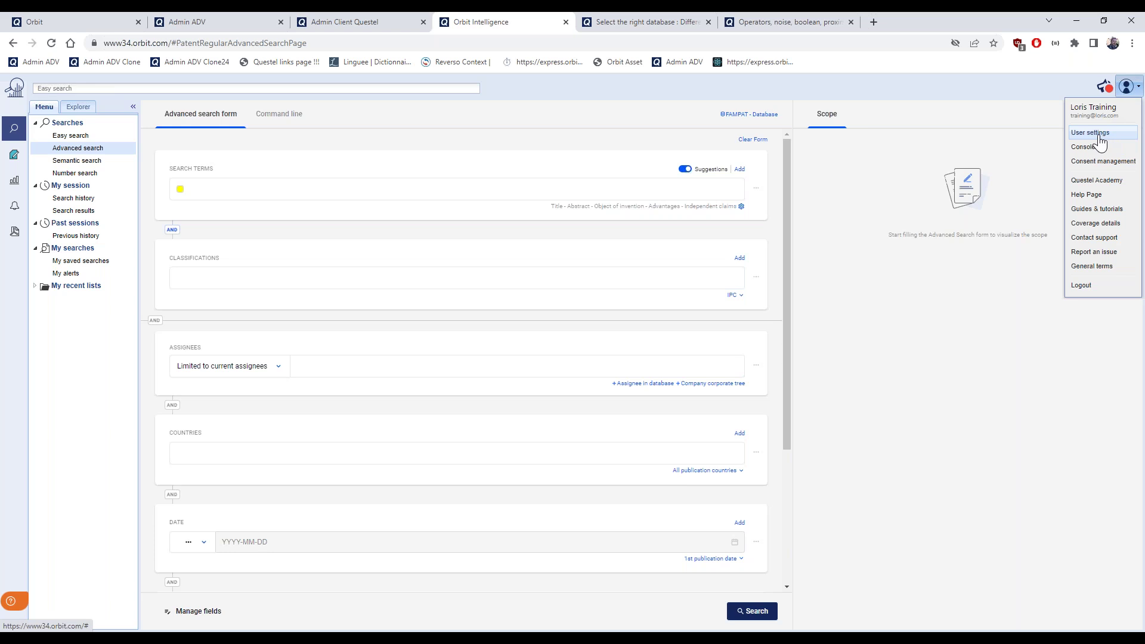
{"action": "left_click", "coordinate": [1099, 136]}
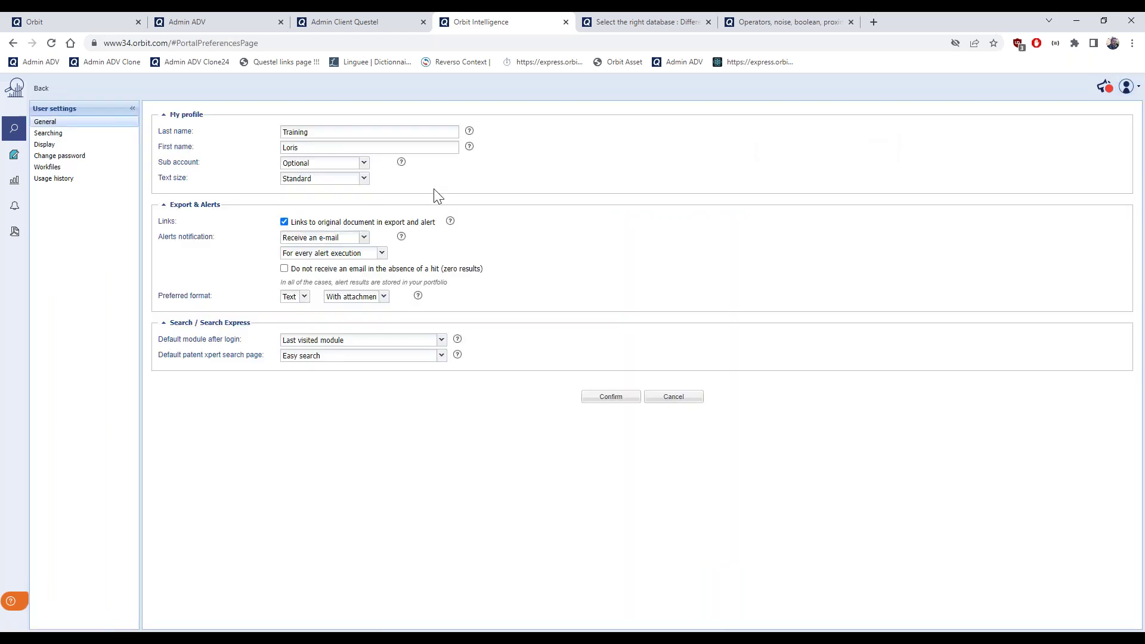
Check searching and display preferences, keep Extended/Inpadoc family grouping as Displayed, and go back to search
{"action": "left_click", "coordinate": [57, 136]}
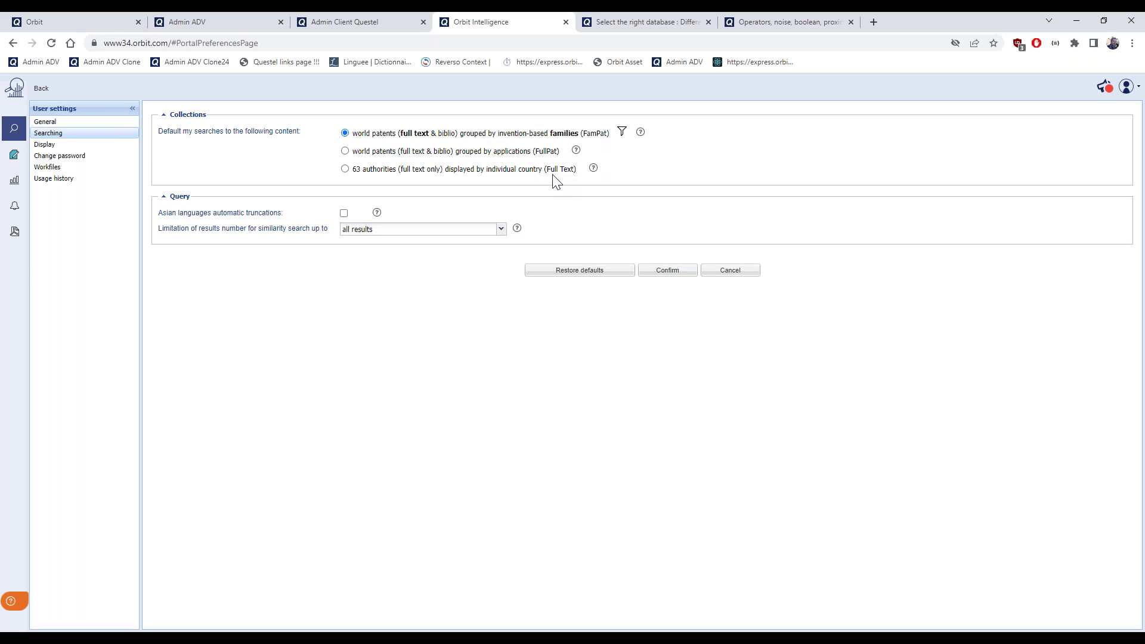
{"action": "left_click", "coordinate": [59, 149]}
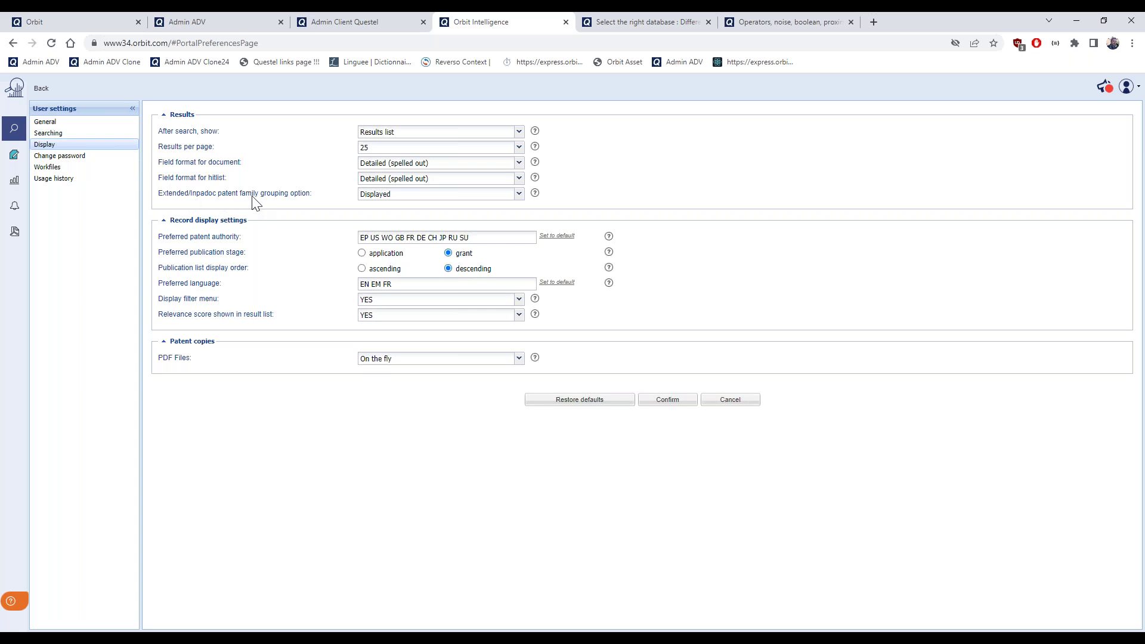
{"action": "left_click", "coordinate": [399, 197]}
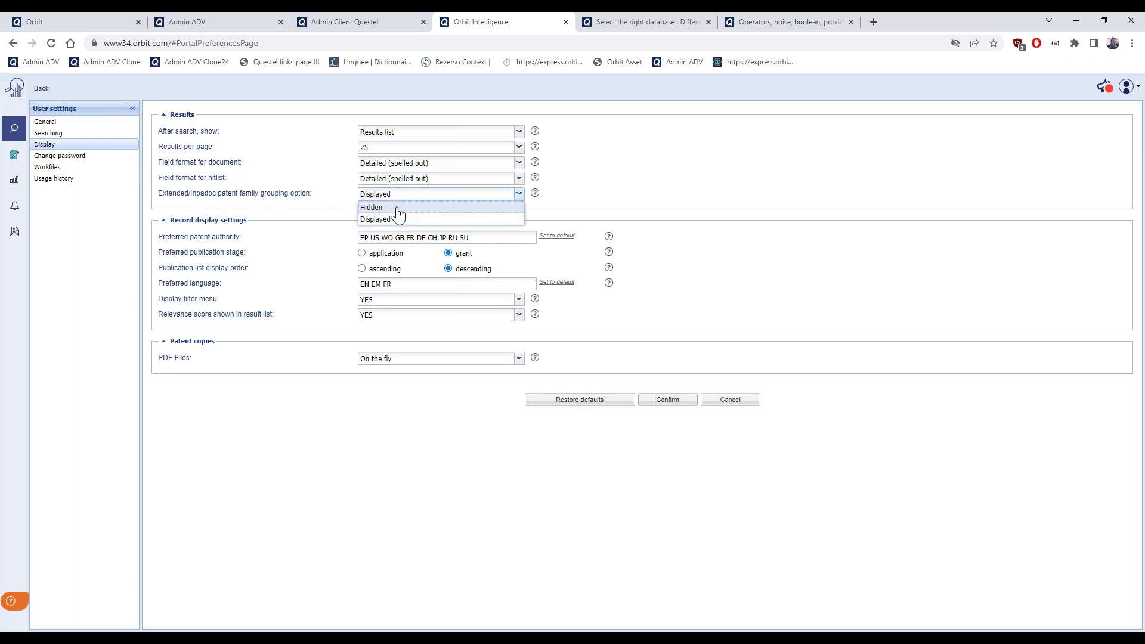
{"action": "left_click", "coordinate": [290, 202]}
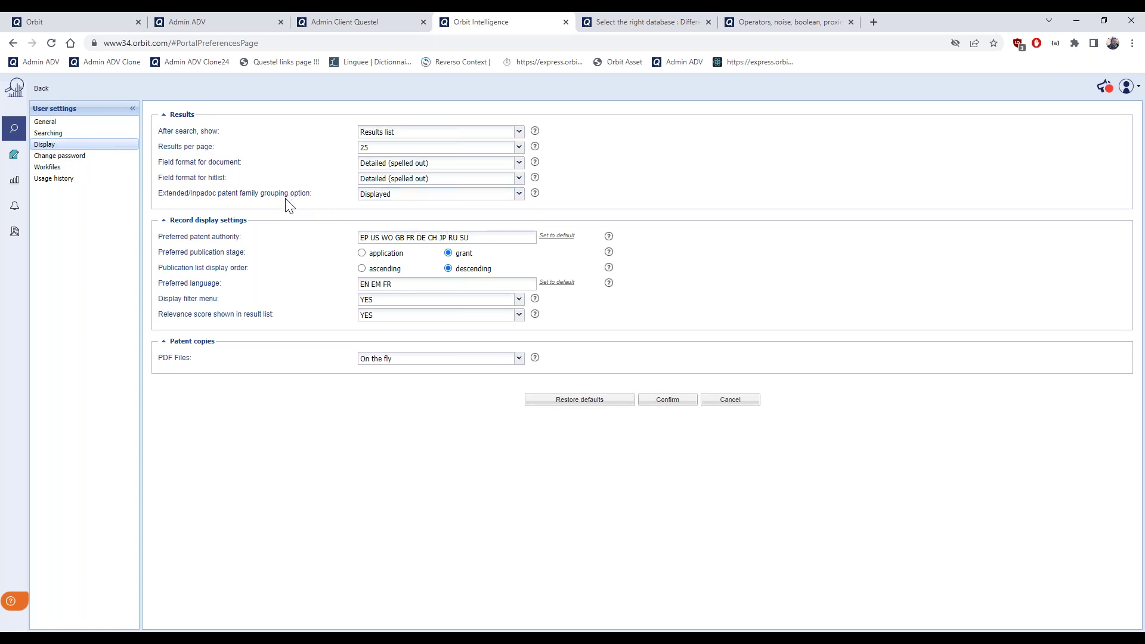
{"action": "left_click", "coordinate": [43, 90]}
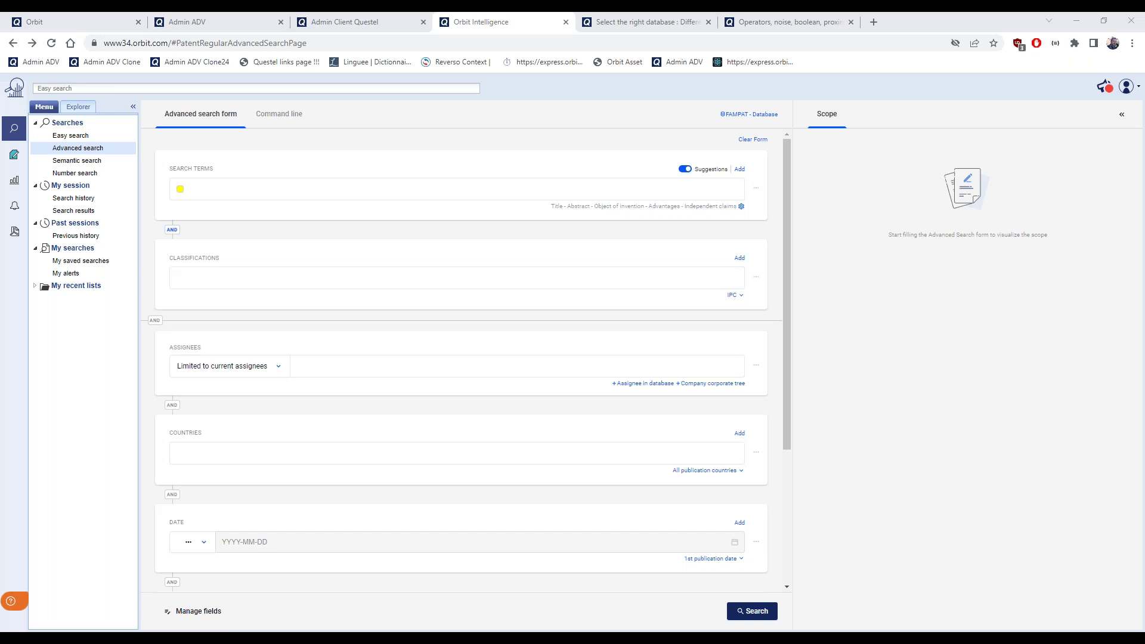
{"action": "left_click", "coordinate": [627, 19]}
{"action": "left_click", "coordinate": [377, 44]}
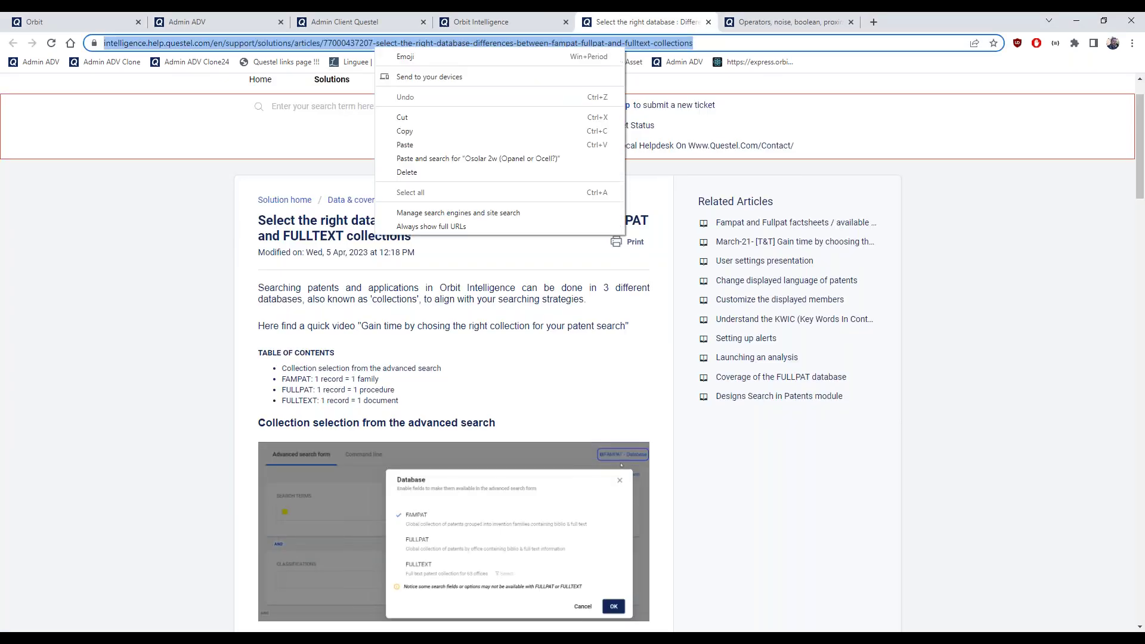
{"action": "left_click", "coordinate": [417, 130]}
{"action": "left_click", "coordinate": [472, 20]}
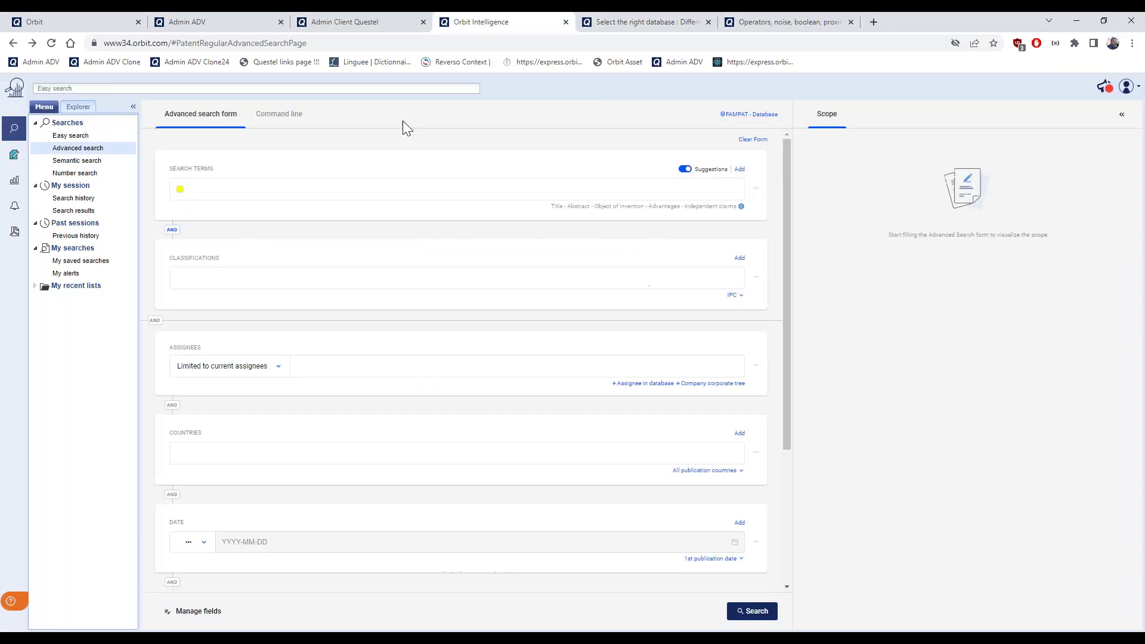
{"action": "key", "text": "alt+Tab"}
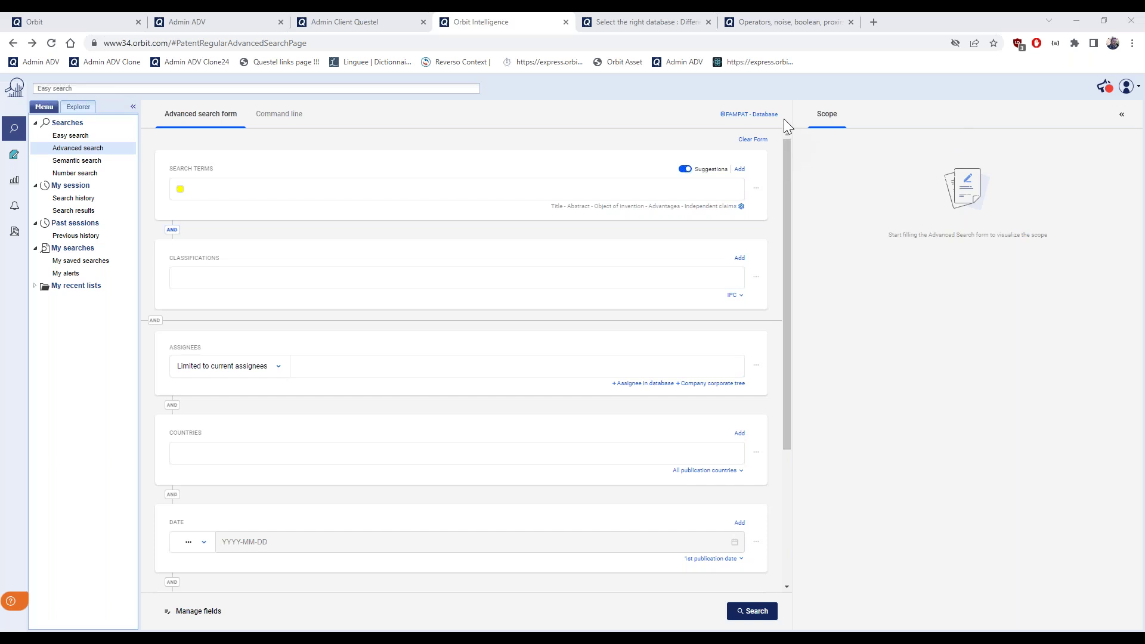
{"action": "left_click", "coordinate": [743, 117]}
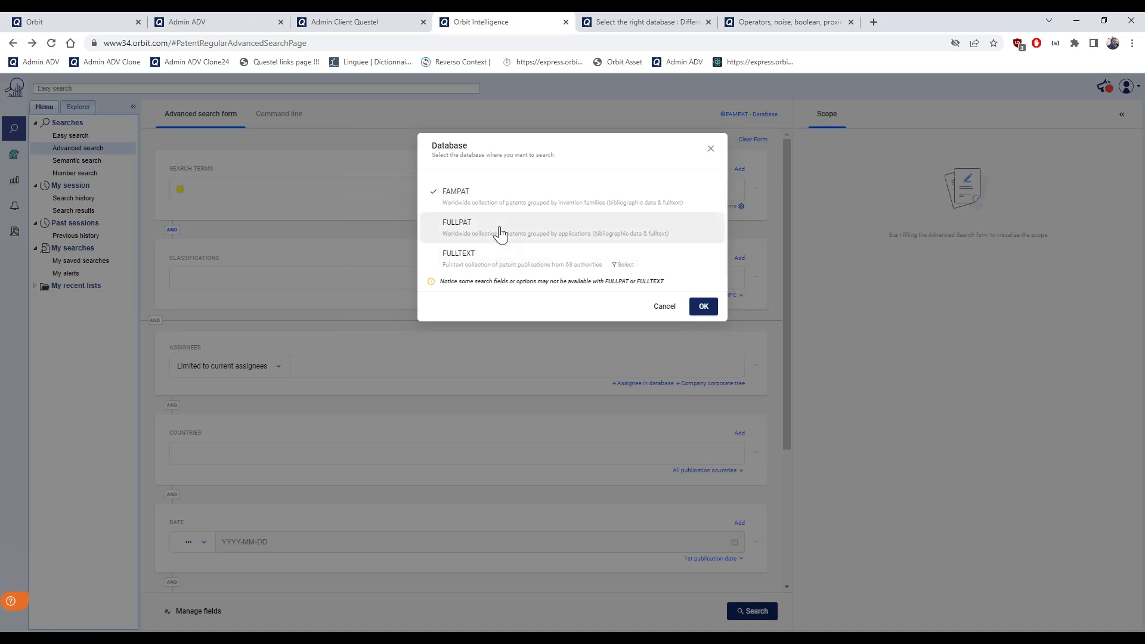
{"action": "left_click", "coordinate": [711, 151]}
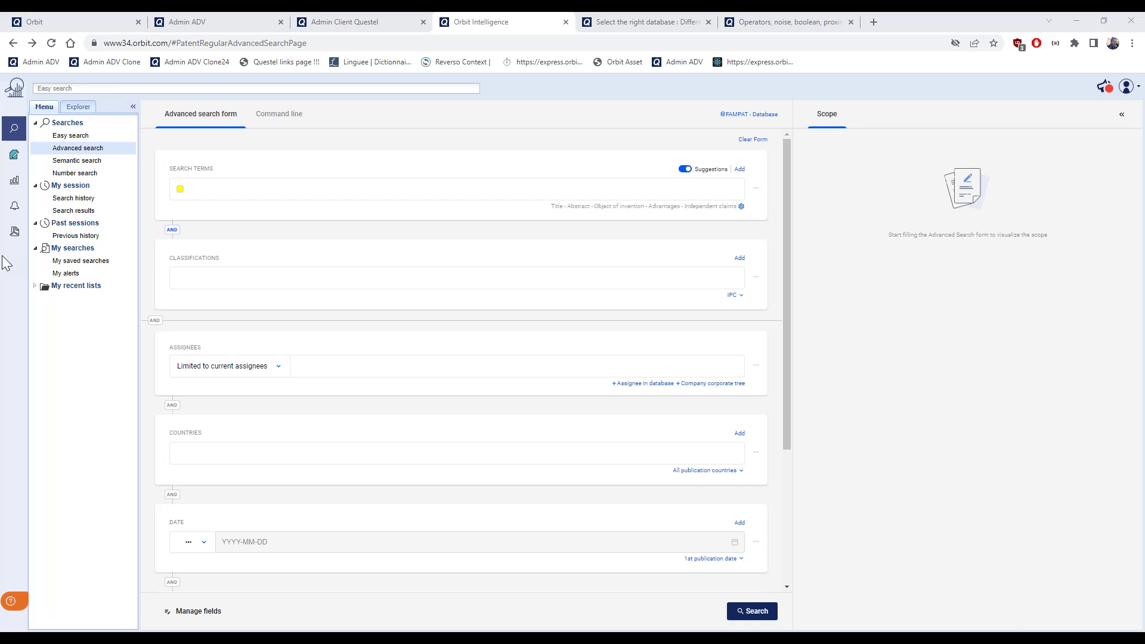
Paste the query solar 2w (panel or cell?) into Search Terms, then open the Support panel
{"action": "left_click", "coordinate": [230, 189]}
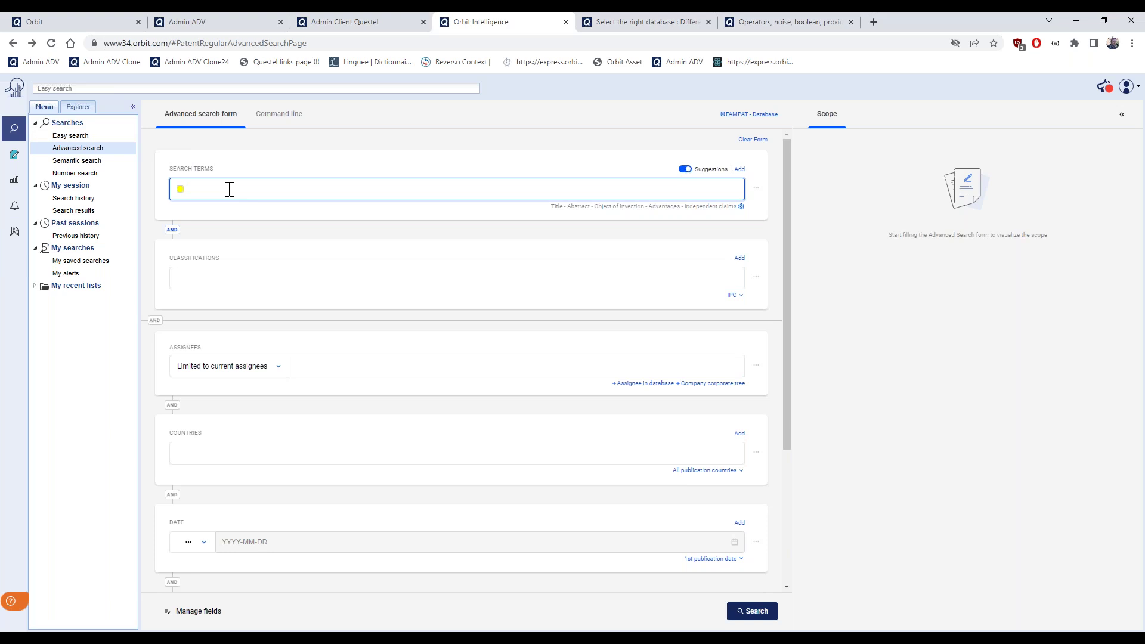
{"action": "key", "text": "alt+Tab"}
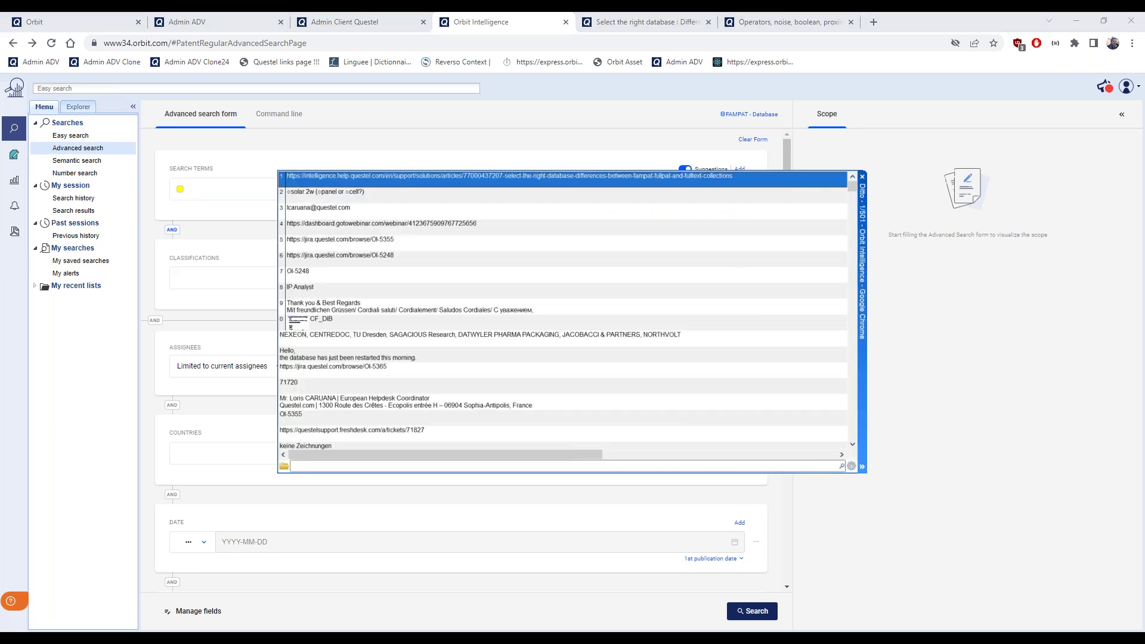
{"action": "key", "text": "alt+Tab"}
{"action": "left_click", "coordinate": [308, 192]}
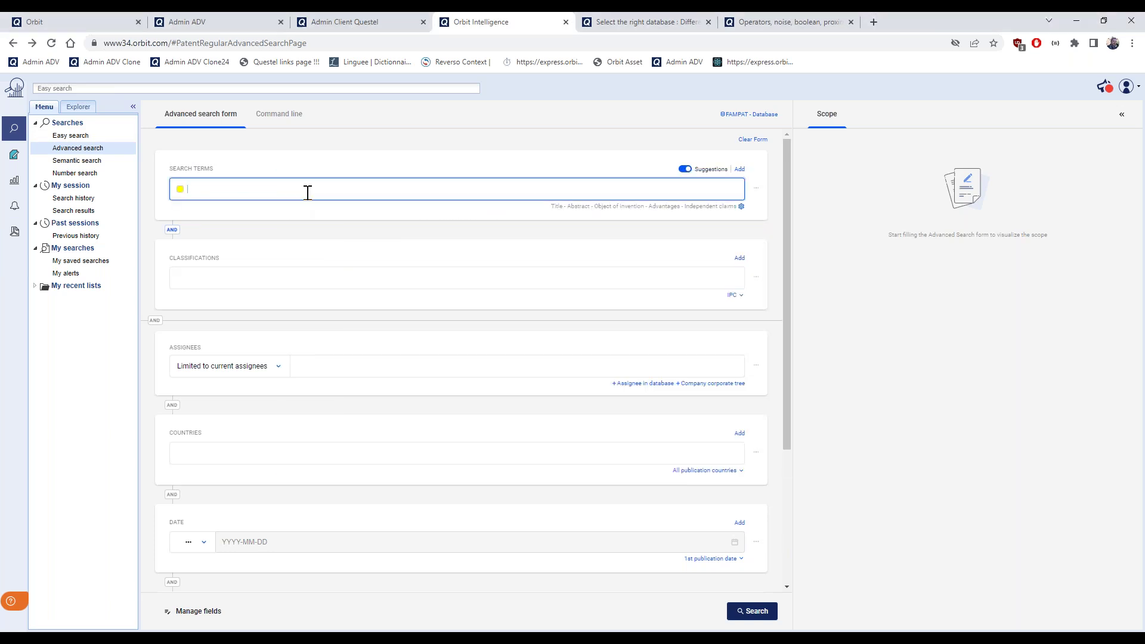
{"action": "key", "text": "ctrl+v"}
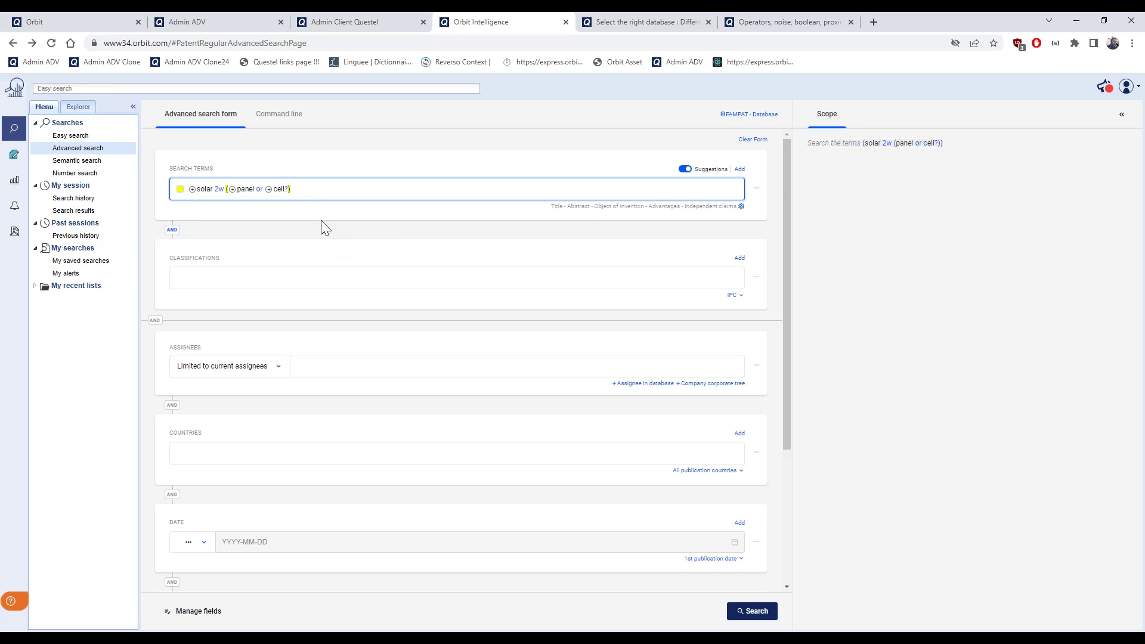
{"action": "left_click", "coordinate": [324, 234]}
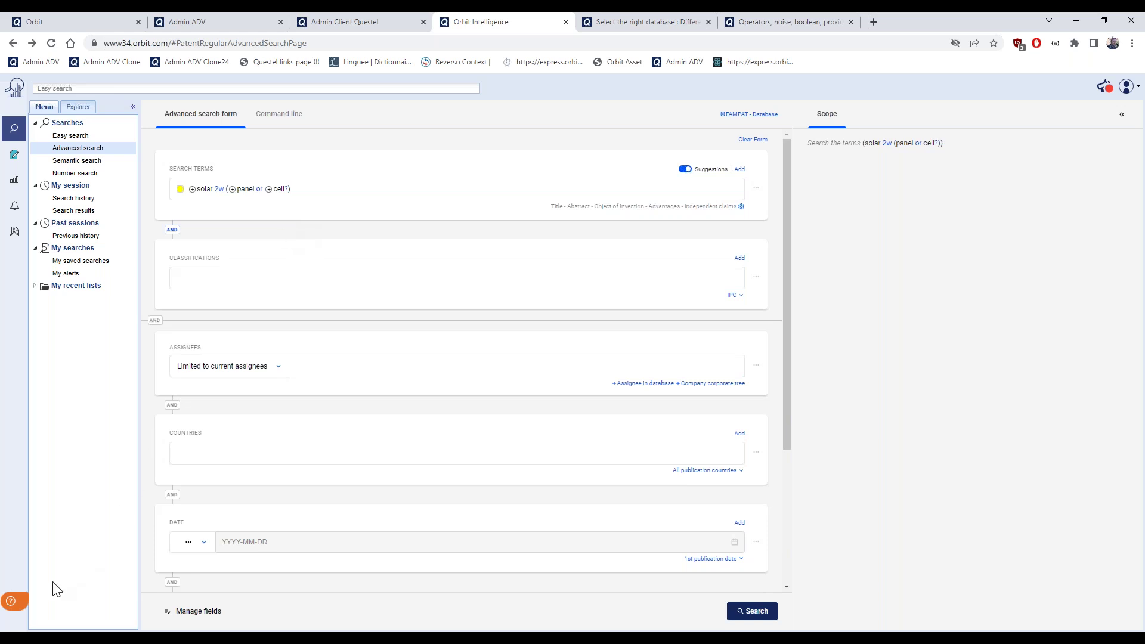
{"action": "left_click", "coordinate": [18, 608]}
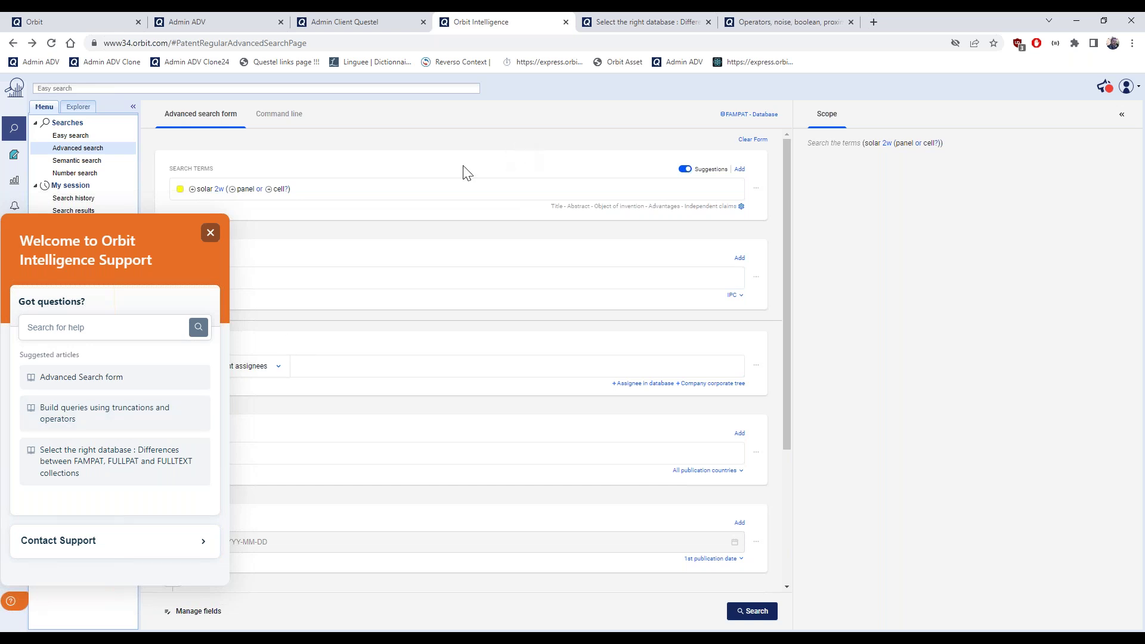
Close the Support panel and scroll through the operators article's proximity and truncation tables
{"action": "left_click", "coordinate": [211, 234]}
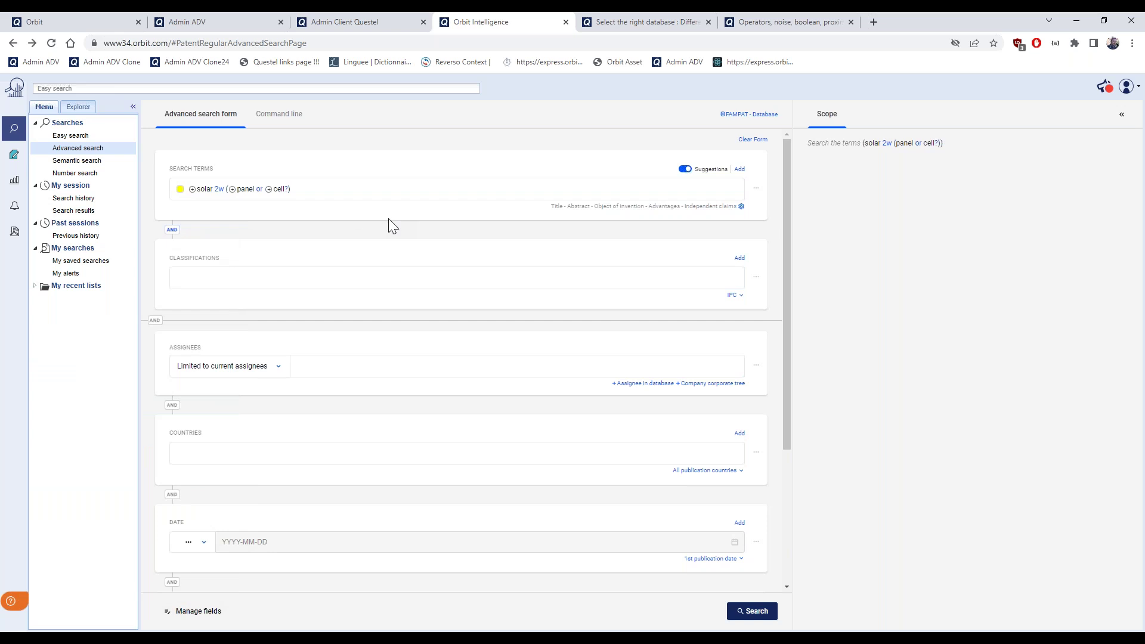
{"action": "left_click", "coordinate": [767, 21]}
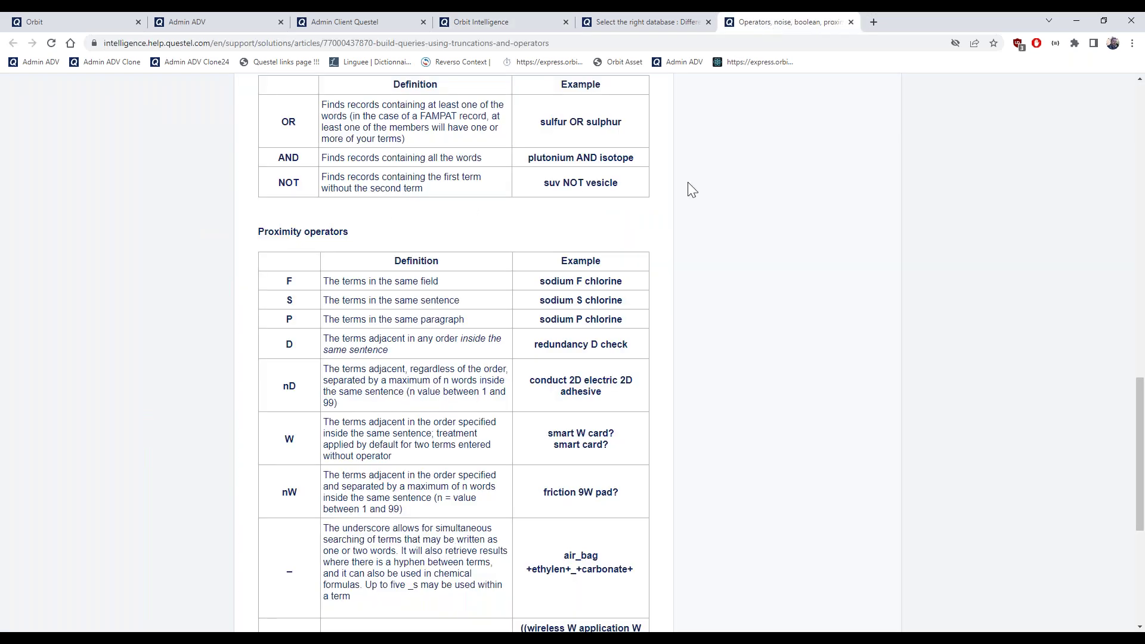
{"action": "scroll", "coordinate": [303, 266], "scroll_direction": "up", "scroll_amount": 2}
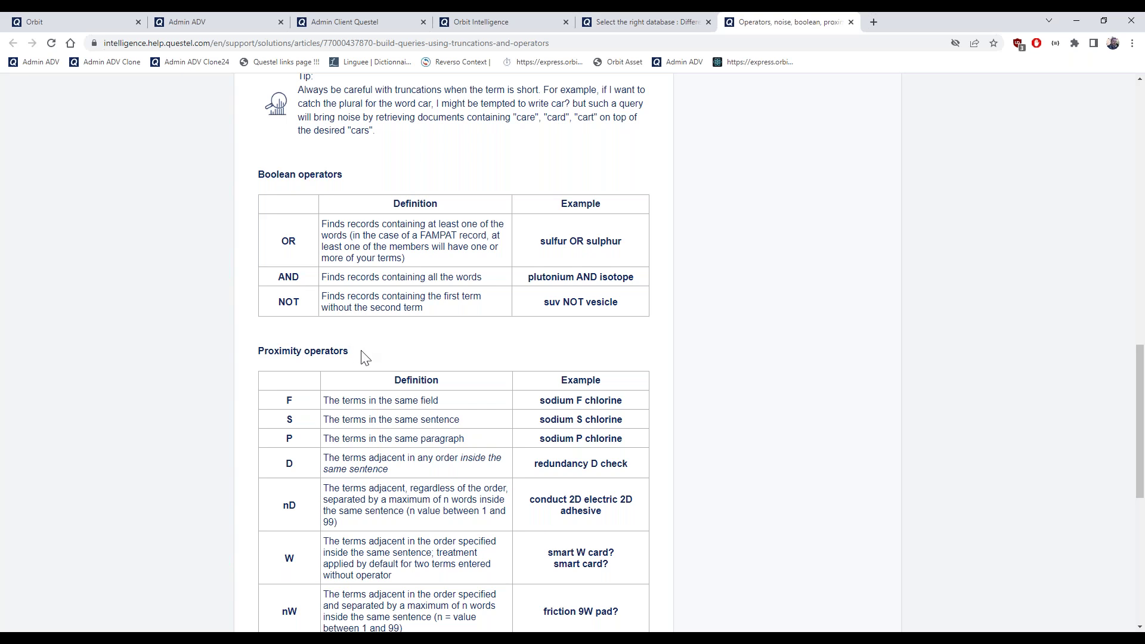
{"action": "scroll", "coordinate": [366, 356], "scroll_direction": "down", "scroll_amount": 1}
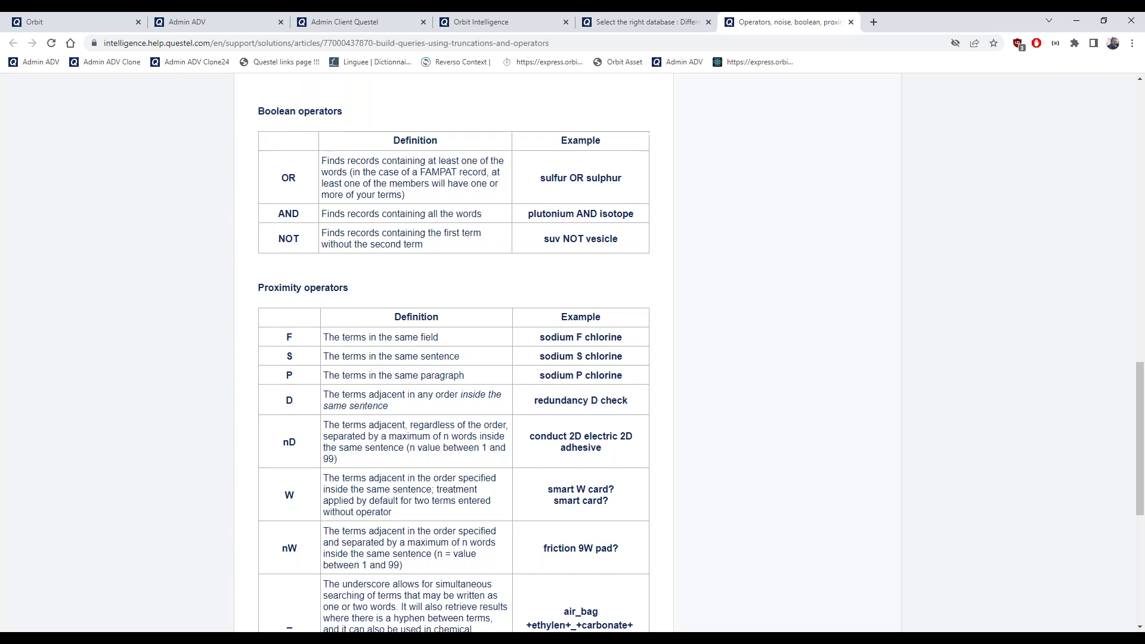
{"action": "scroll", "coordinate": [364, 357], "scroll_direction": "down", "scroll_amount": 1}
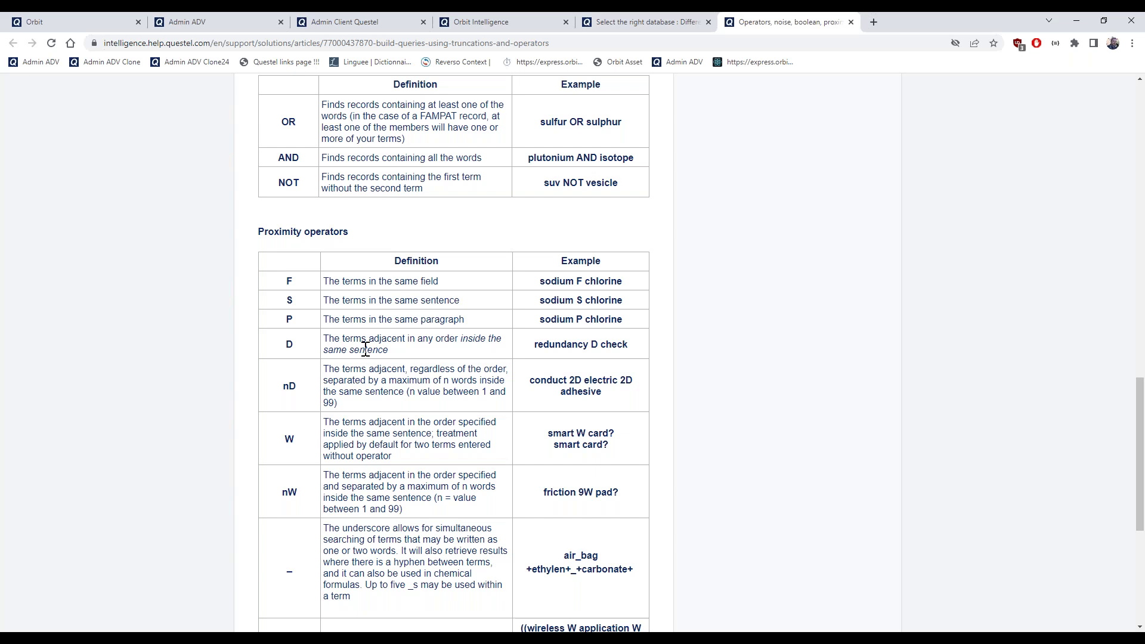
{"action": "scroll", "coordinate": [479, 435], "scroll_direction": "down", "scroll_amount": 5}
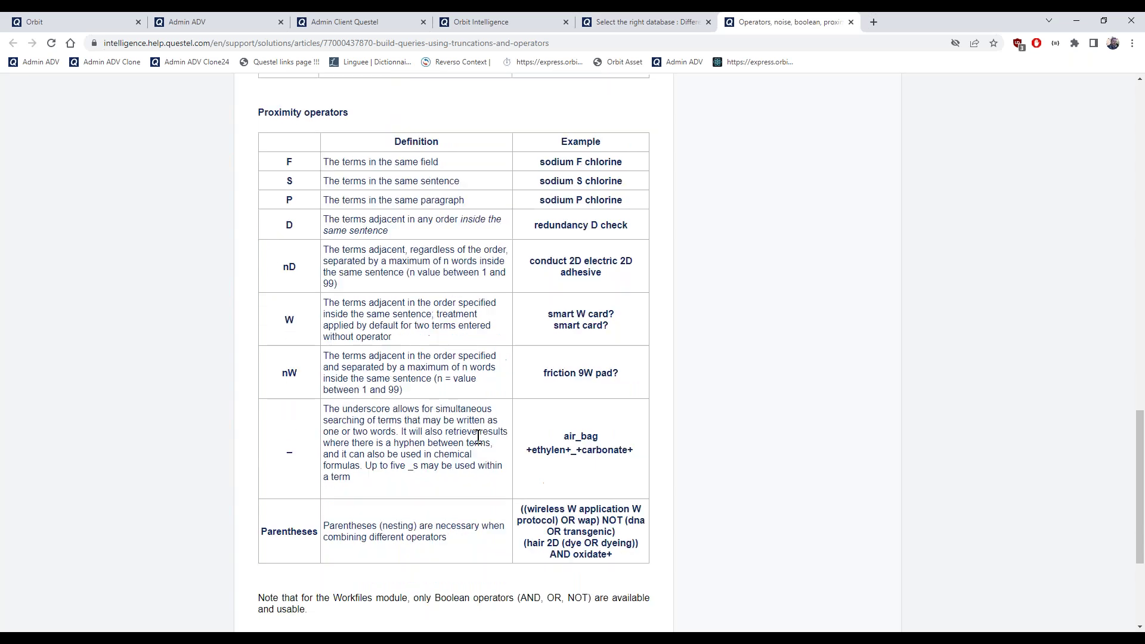
{"action": "scroll", "coordinate": [478, 437], "scroll_direction": "up", "scroll_amount": 15}
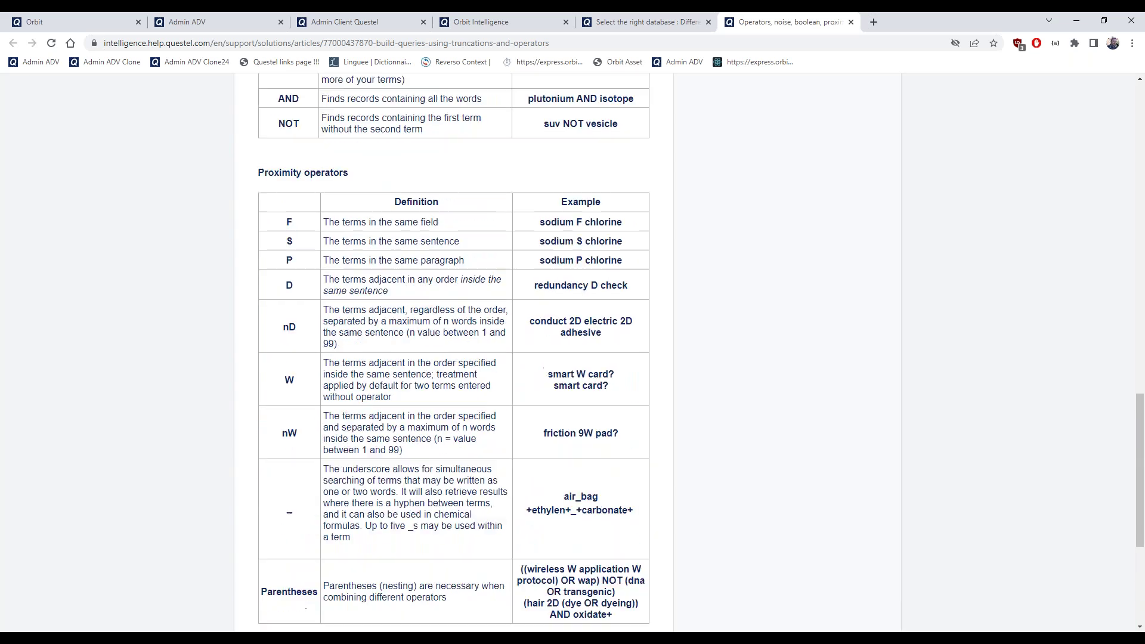
{"action": "scroll", "coordinate": [465, 445], "scroll_direction": "up", "scroll_amount": 2}
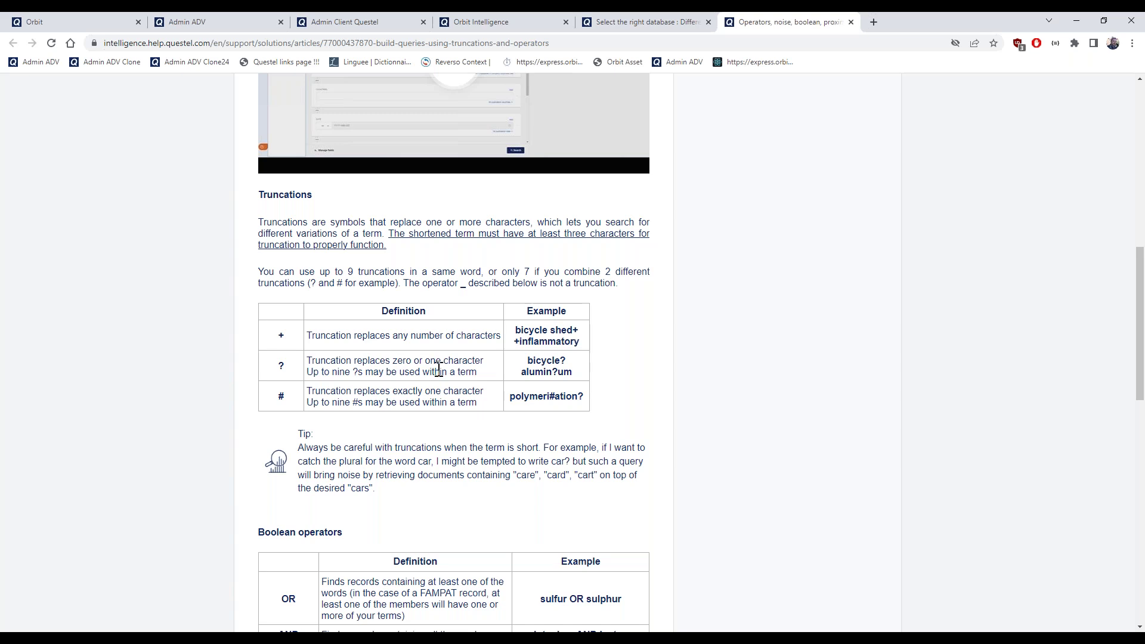
{"action": "left_click_drag", "start_coordinate": [394, 362], "coordinate": [484, 362]}
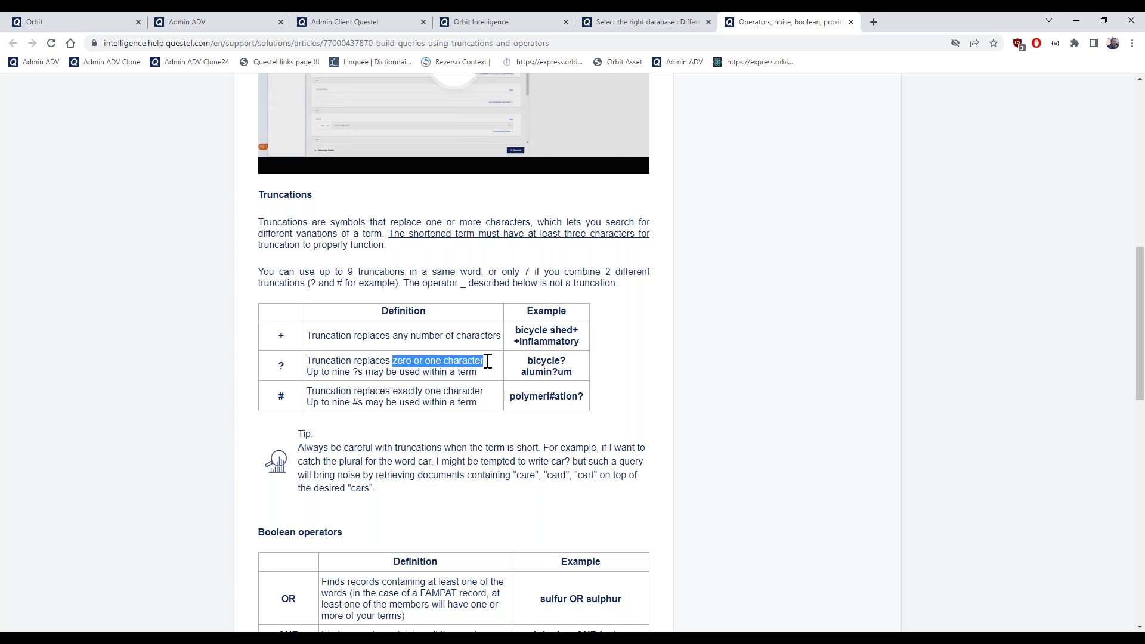
{"action": "left_click", "coordinate": [581, 366]}
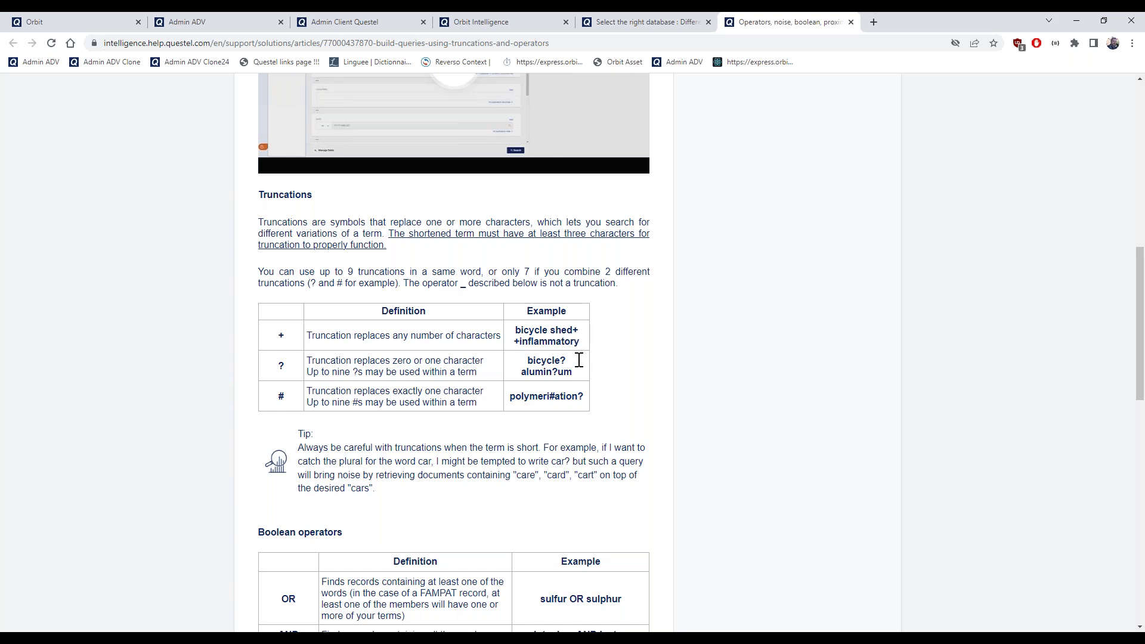
{"action": "left_click_drag", "start_coordinate": [568, 361], "coordinate": [515, 363]}
{"action": "left_click_drag", "start_coordinate": [520, 374], "coordinate": [578, 374]}
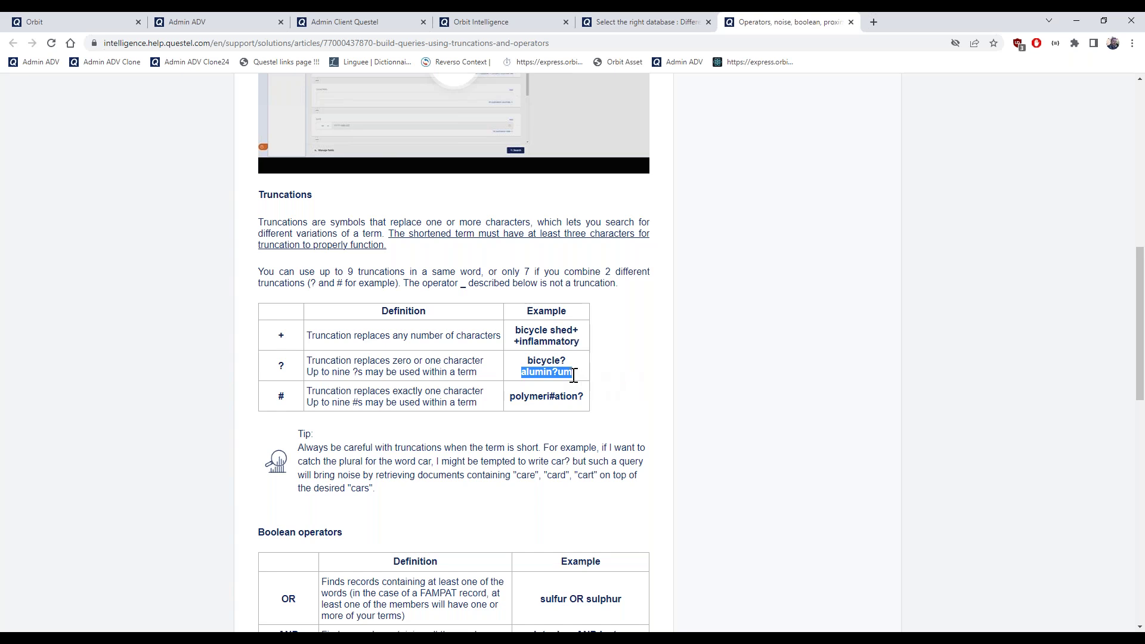
{"action": "left_click", "coordinate": [559, 374]}
{"action": "left_click_drag", "start_coordinate": [523, 372], "coordinate": [580, 373]}
{"action": "left_click_drag", "start_coordinate": [549, 398], "coordinate": [555, 398]}
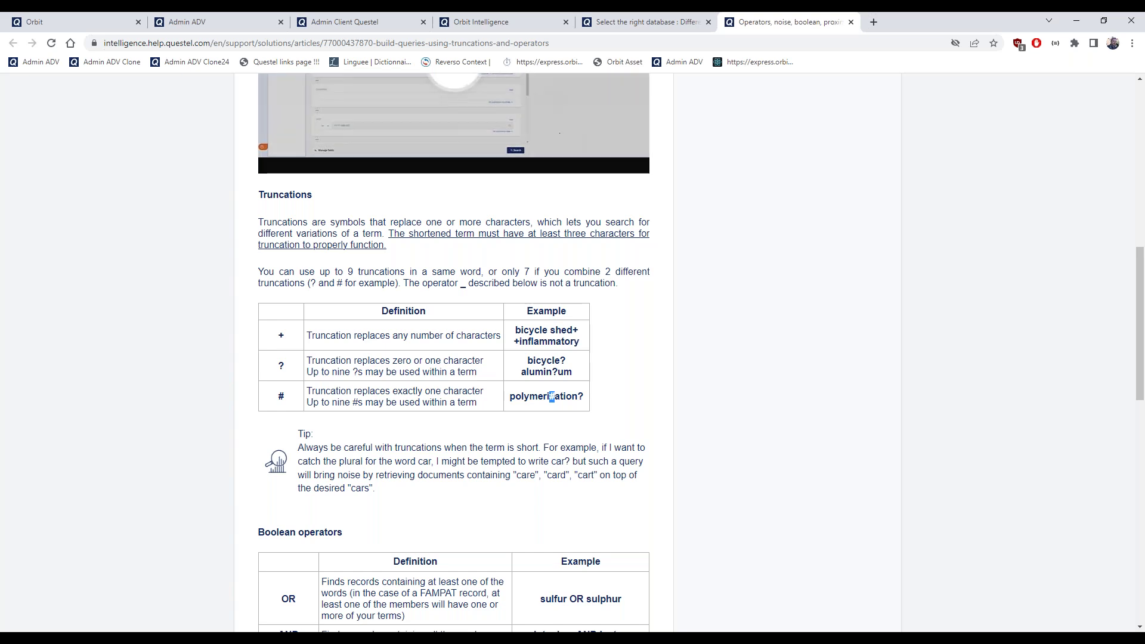
Move from the Orbit search page to the 'Operators, noise, boolean, proximity' help article
{"action": "left_click", "coordinate": [486, 21]}
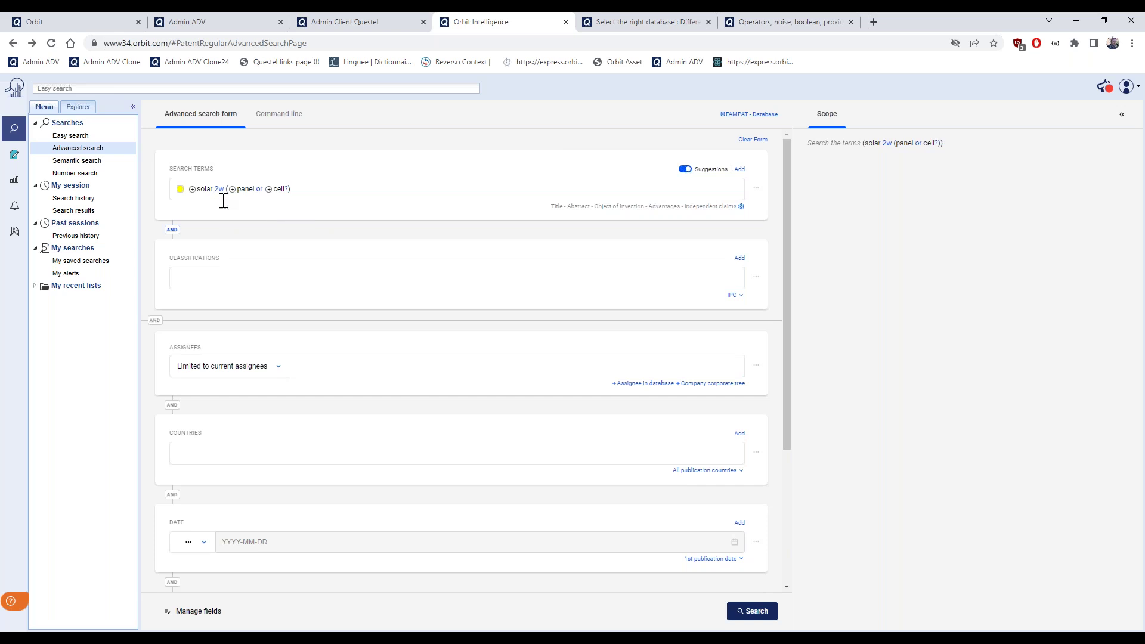
{"action": "left_click", "coordinate": [759, 21]}
Scroll to the Proximity operators table, highlight the W word-order definition, and return to Orbit
{"action": "scroll", "coordinate": [570, 256], "scroll_direction": "down", "scroll_amount": 4}
{"action": "scroll", "coordinate": [569, 256], "scroll_direction": "down", "scroll_amount": 7}
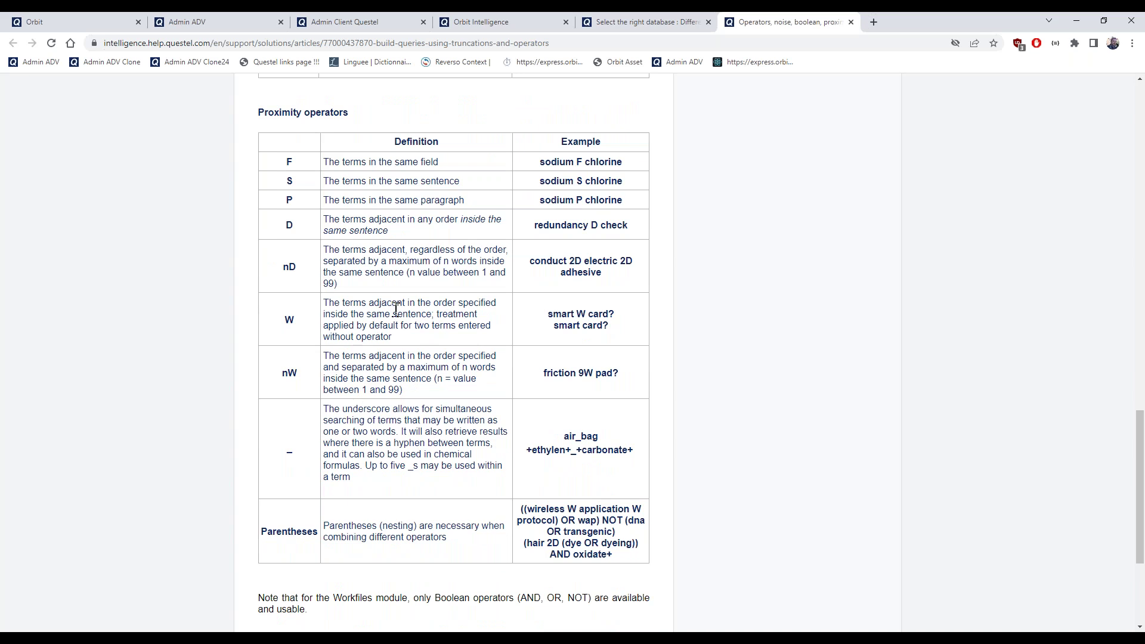
{"action": "left_click_drag", "start_coordinate": [408, 303], "coordinate": [432, 321]}
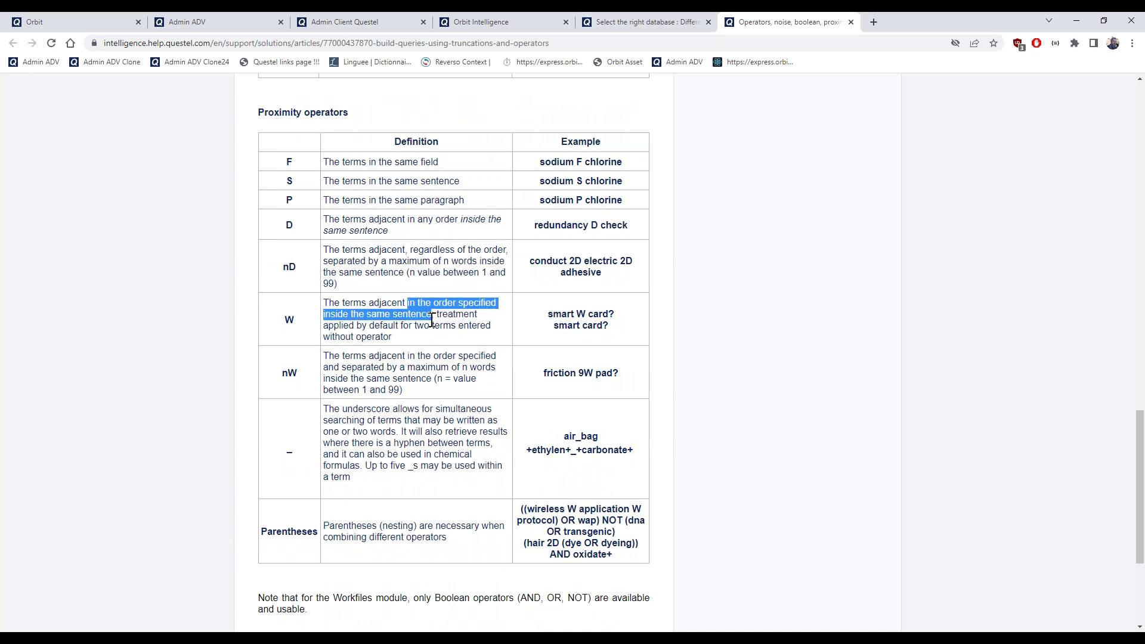
{"action": "left_click", "coordinate": [480, 22]}
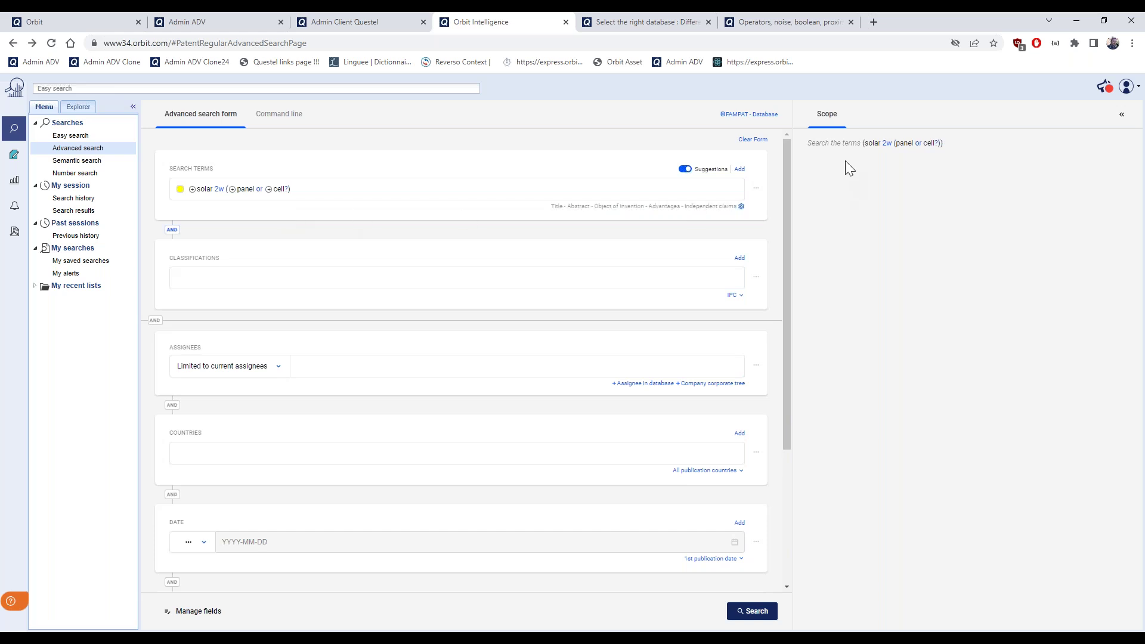
{"action": "left_click_drag", "start_coordinate": [809, 146], "coordinate": [961, 146]}
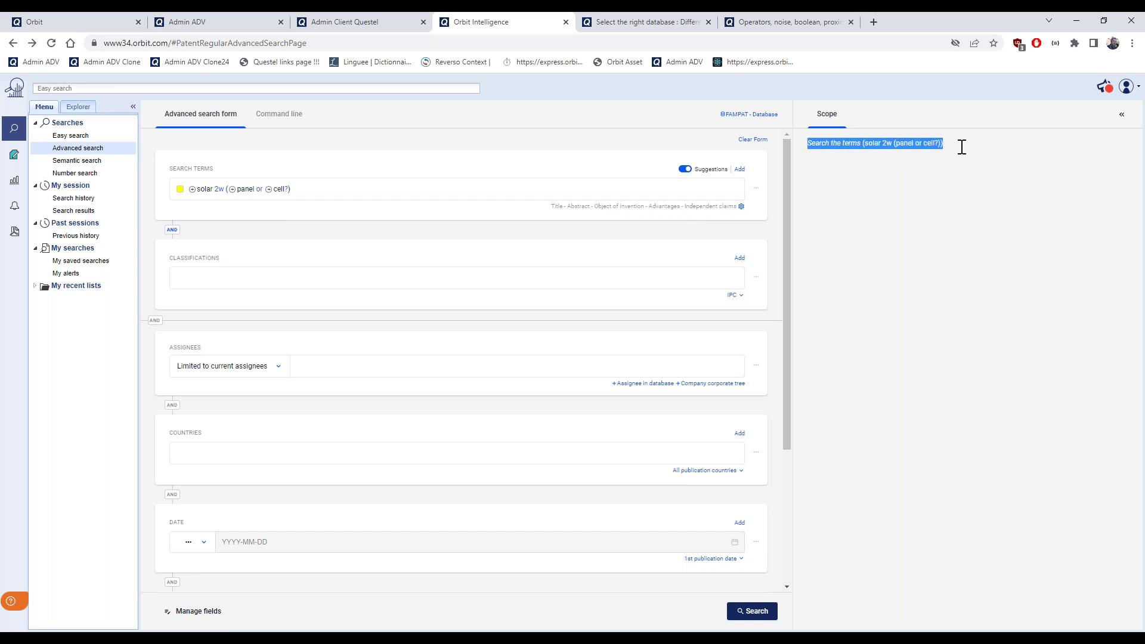
{"action": "left_click", "coordinate": [953, 182]}
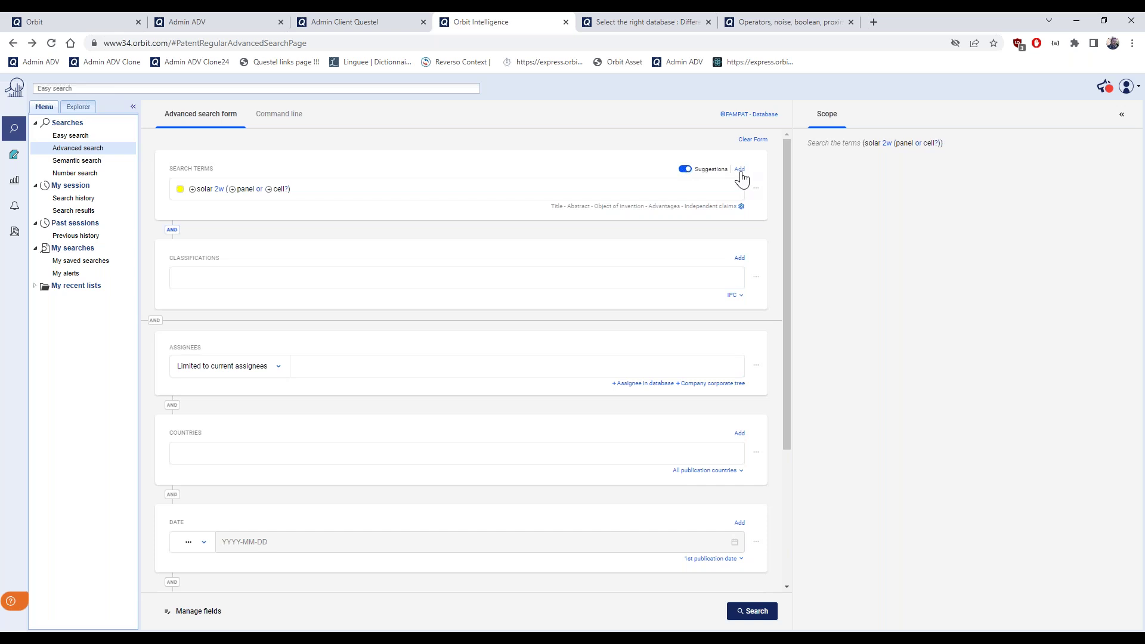
Add a second AND-joined search line and enter 'plate' in it, replacing an initial 'fiber'
{"action": "left_click", "coordinate": [740, 170]}
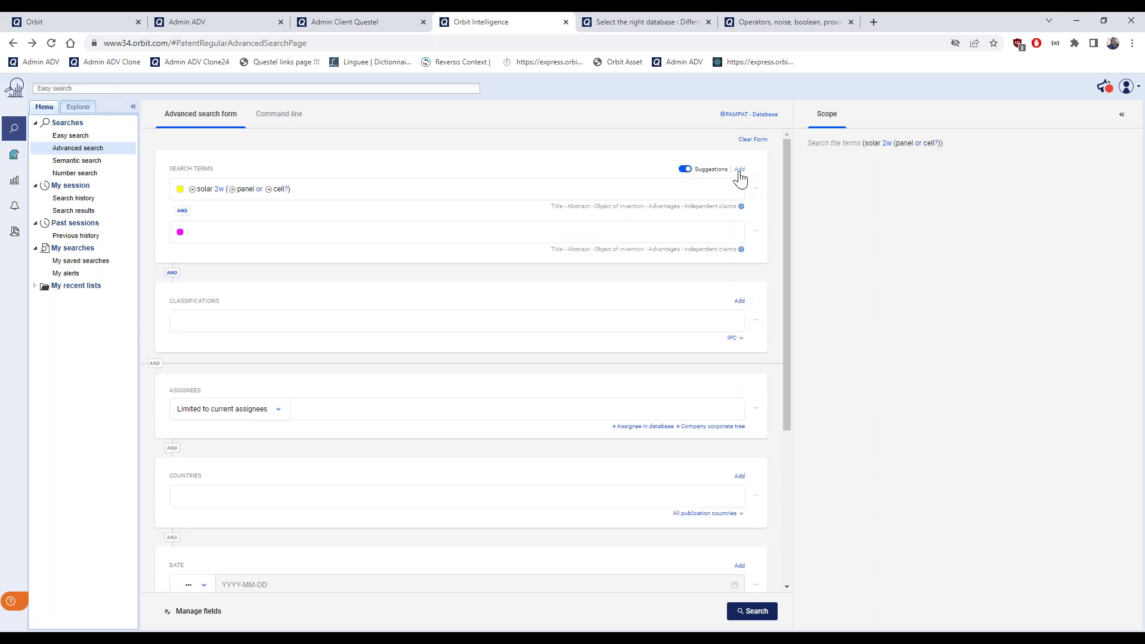
{"action": "left_click", "coordinate": [251, 235]}
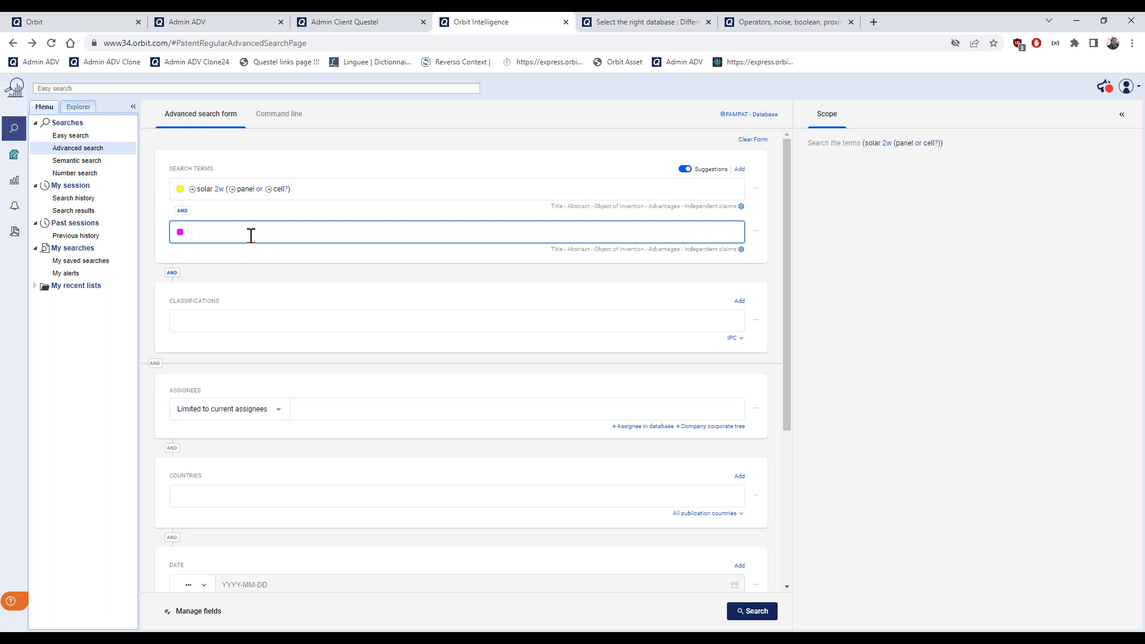
{"action": "type", "text": "fiber"}
{"action": "key", "text": "BackSpace"}
{"action": "key", "text": "BackSpace"}
{"action": "key", "text": "BackSpace"}
{"action": "key", "text": "BackSpace"}
{"action": "key", "text": "BackSpace"}
{"action": "type", "text": "plate"}
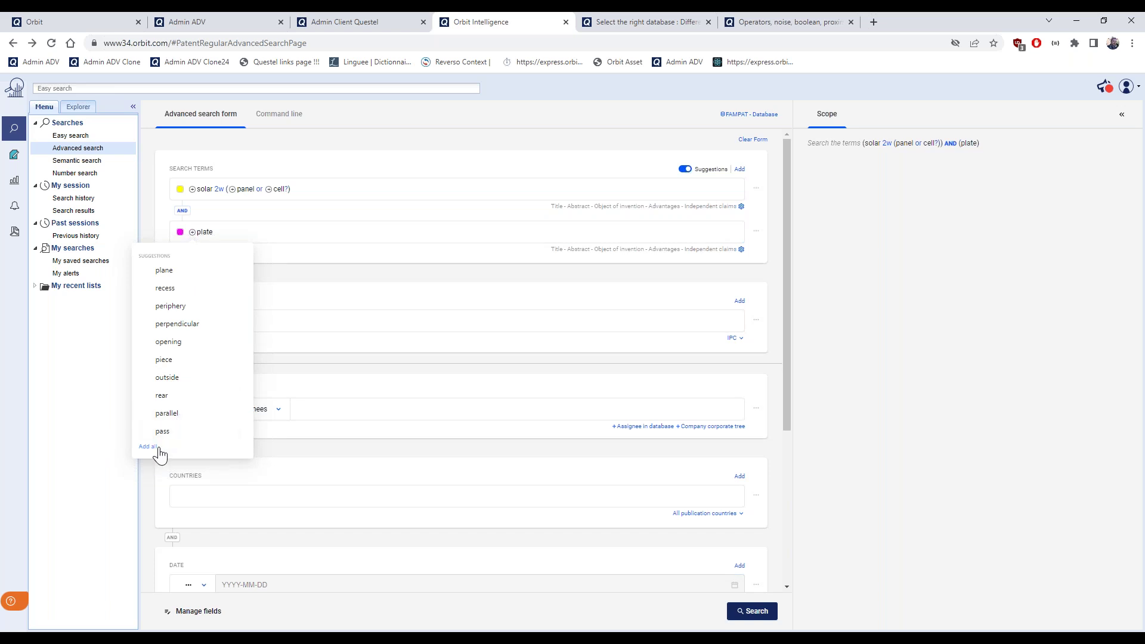
Dismiss the plate suggestions and open the solar line's field settings showing its searched sections
{"action": "left_click", "coordinate": [337, 283]}
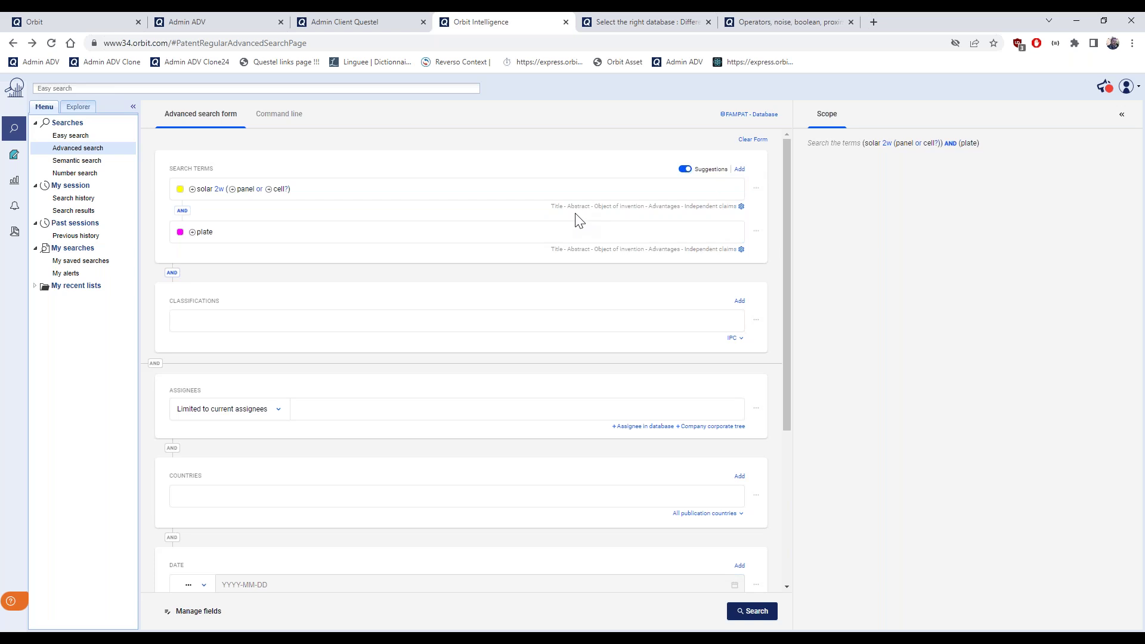
{"action": "left_click", "coordinate": [741, 207]}
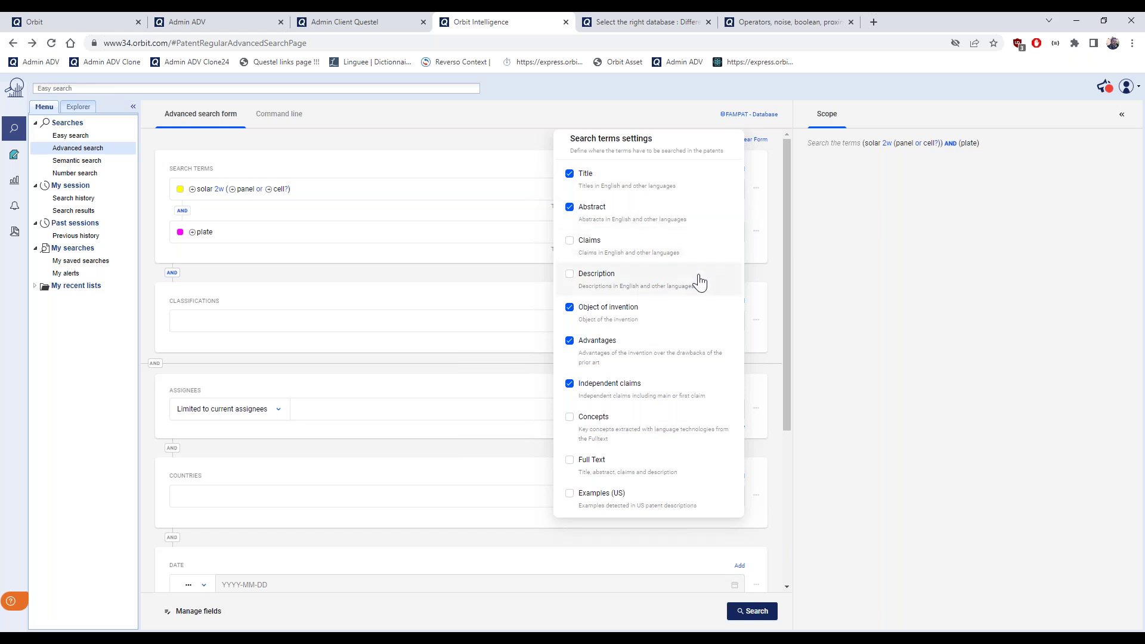
Close the field settings popup and change the connector between the two term lines to OR
{"action": "scroll", "coordinate": [701, 315], "scroll_direction": "down", "scroll_amount": 1}
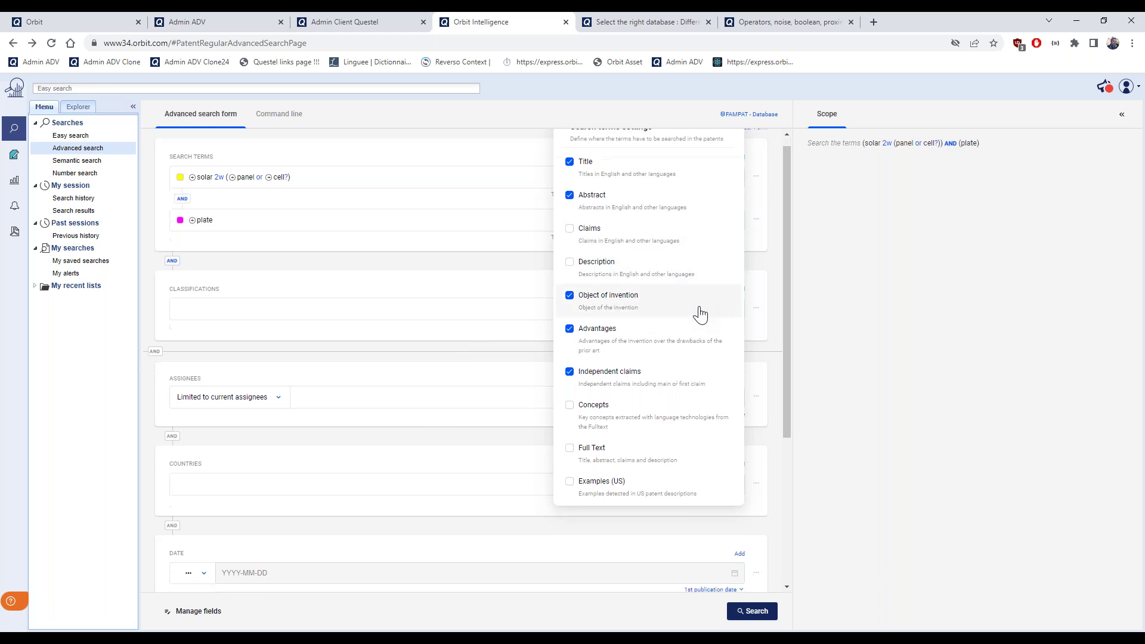
{"action": "scroll", "coordinate": [701, 315], "scroll_direction": "up", "scroll_amount": 1}
{"action": "scroll", "coordinate": [671, 274], "scroll_direction": "down", "scroll_amount": 1}
{"action": "scroll", "coordinate": [670, 273], "scroll_direction": "up", "scroll_amount": 1}
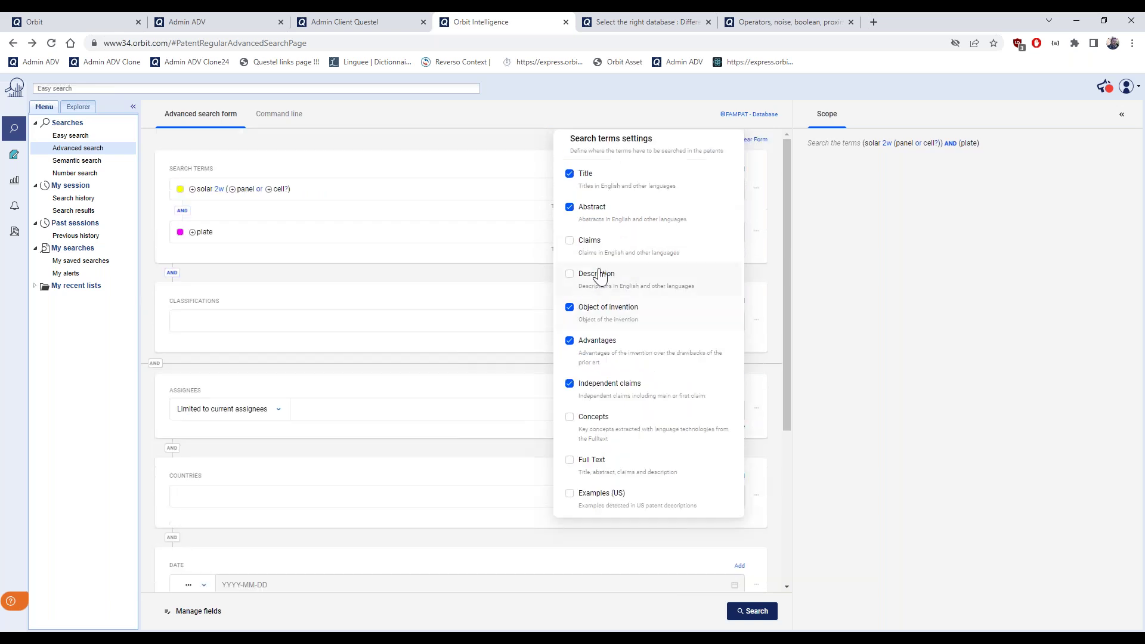
{"action": "left_click", "coordinate": [508, 269]}
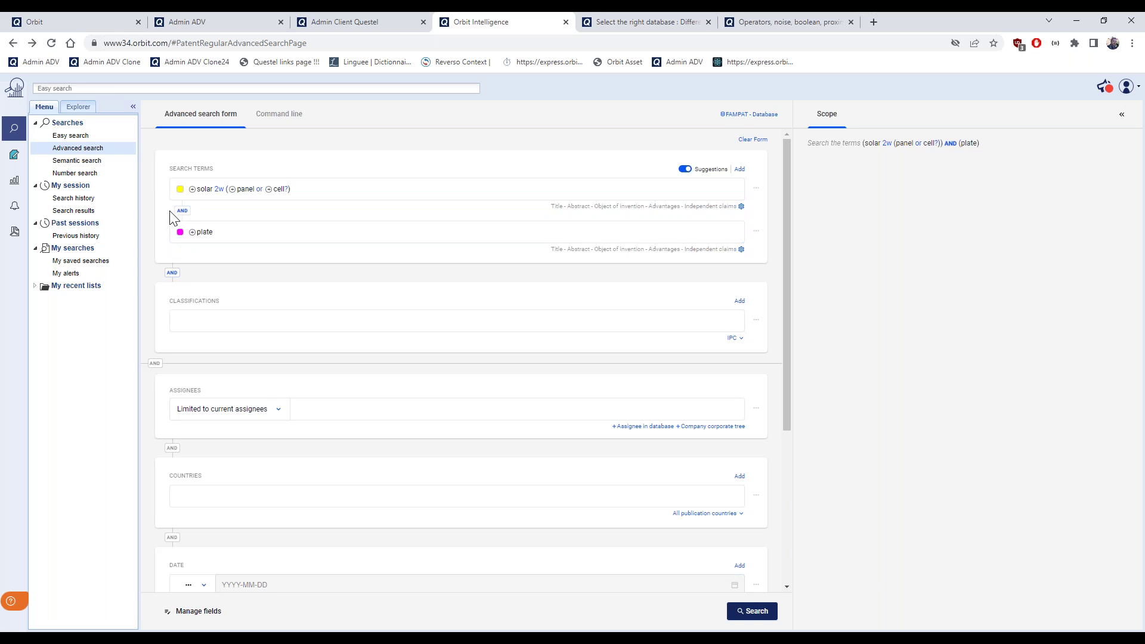
{"action": "left_click", "coordinate": [186, 215]}
Reconnect the two term lines with AND and limit the plate term to Claims and Independent claims
{"action": "left_click", "coordinate": [182, 211]}
{"action": "left_click", "coordinate": [741, 251]}
{"action": "left_click", "coordinate": [570, 207]}
{"action": "left_click", "coordinate": [569, 174]}
{"action": "left_click", "coordinate": [570, 307]}
{"action": "left_click", "coordinate": [569, 341]}
{"action": "left_click", "coordinate": [569, 241]}
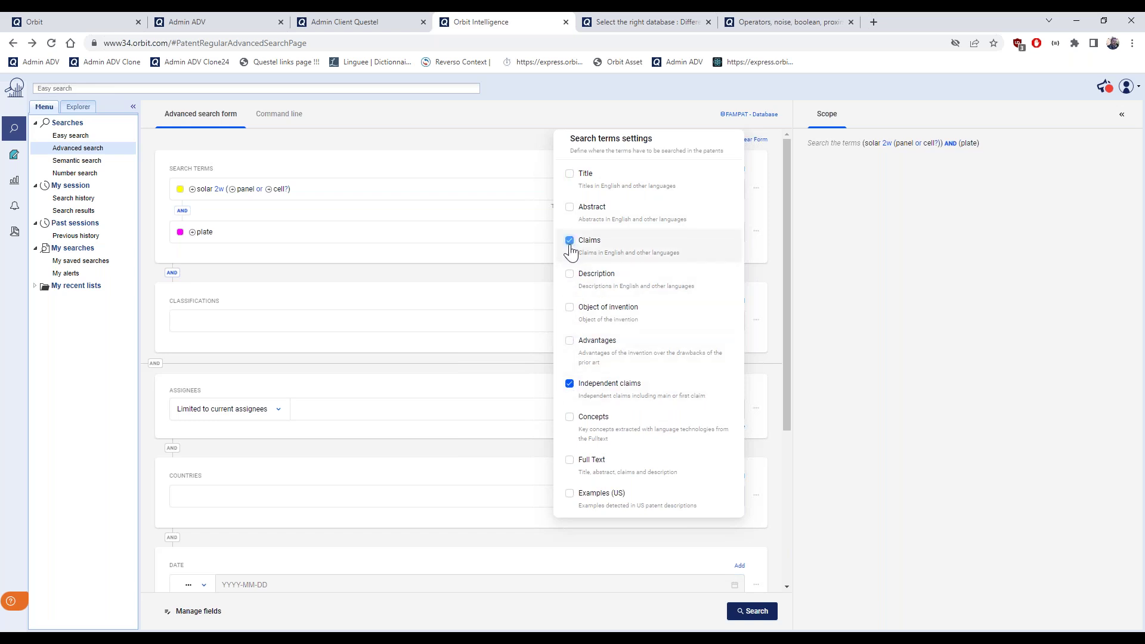
{"action": "left_click", "coordinate": [486, 279]}
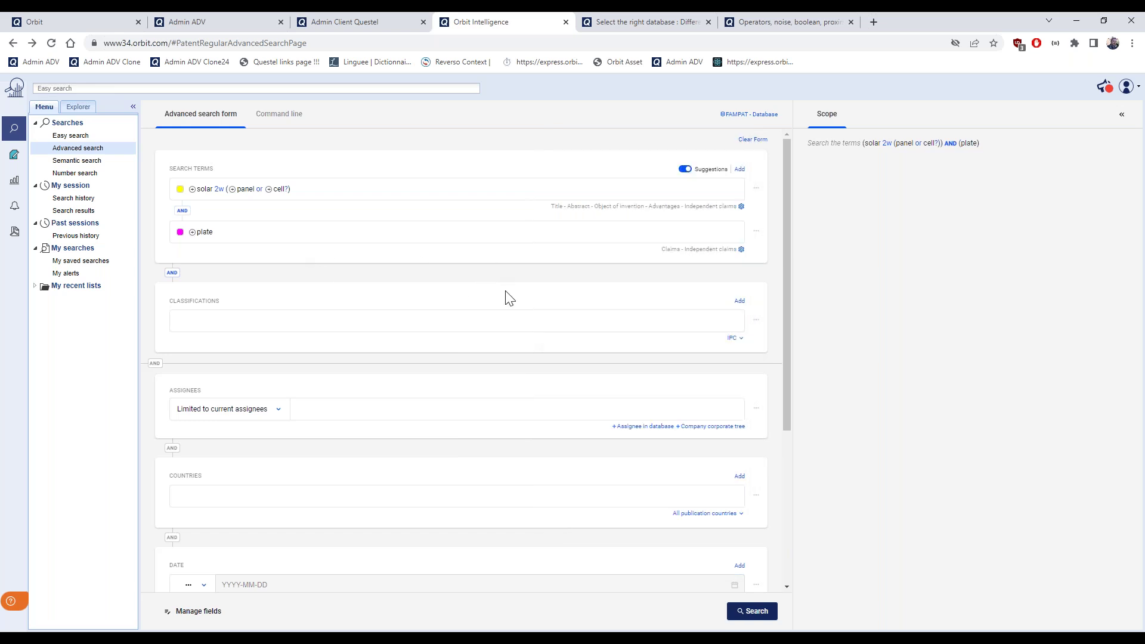
Run the combined solar/plate search, returning 155902 FamPat families, and show the searches menu
{"action": "left_click", "coordinate": [756, 621]}
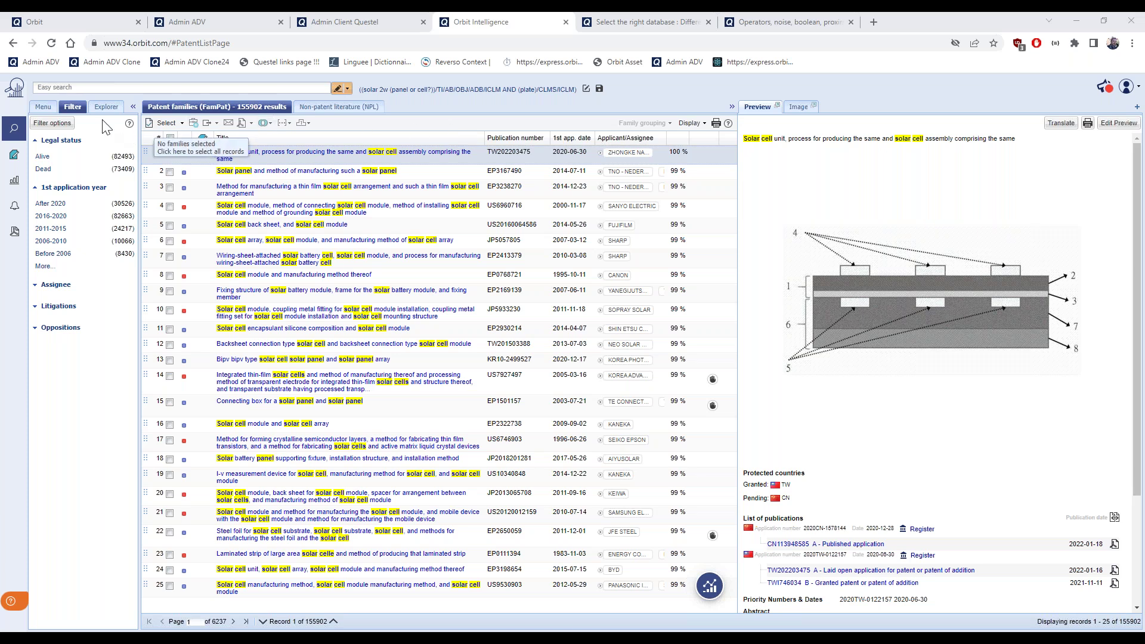
{"action": "left_click", "coordinate": [43, 108]}
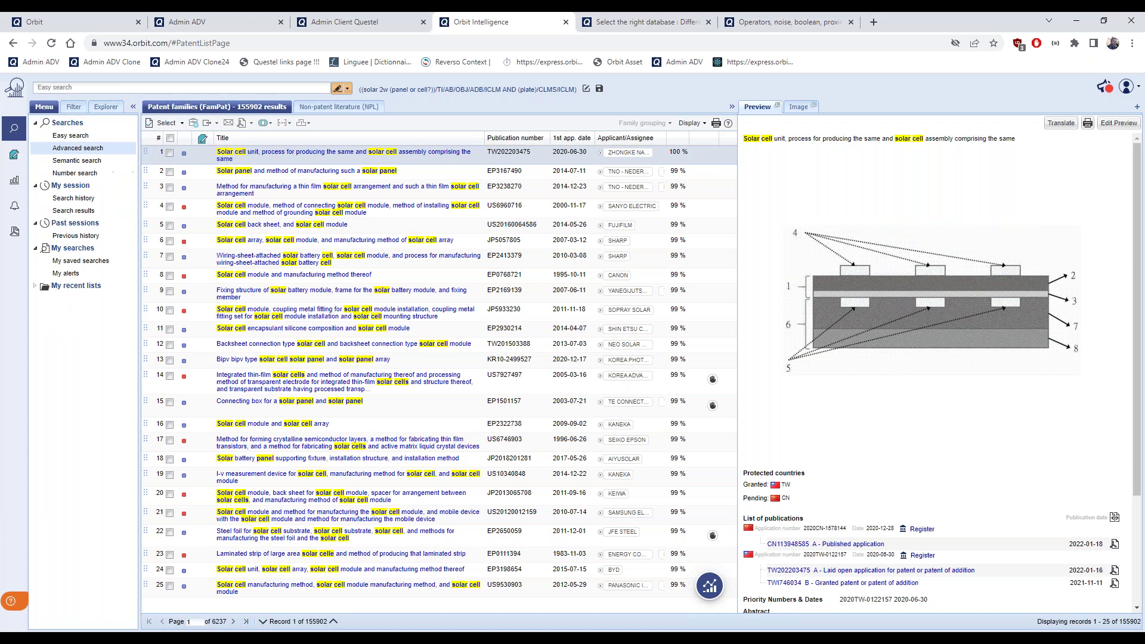
Change the second term to 'plate and module' and rerun the search, narrowing results to 29746 families
{"action": "left_click", "coordinate": [78, 148]}
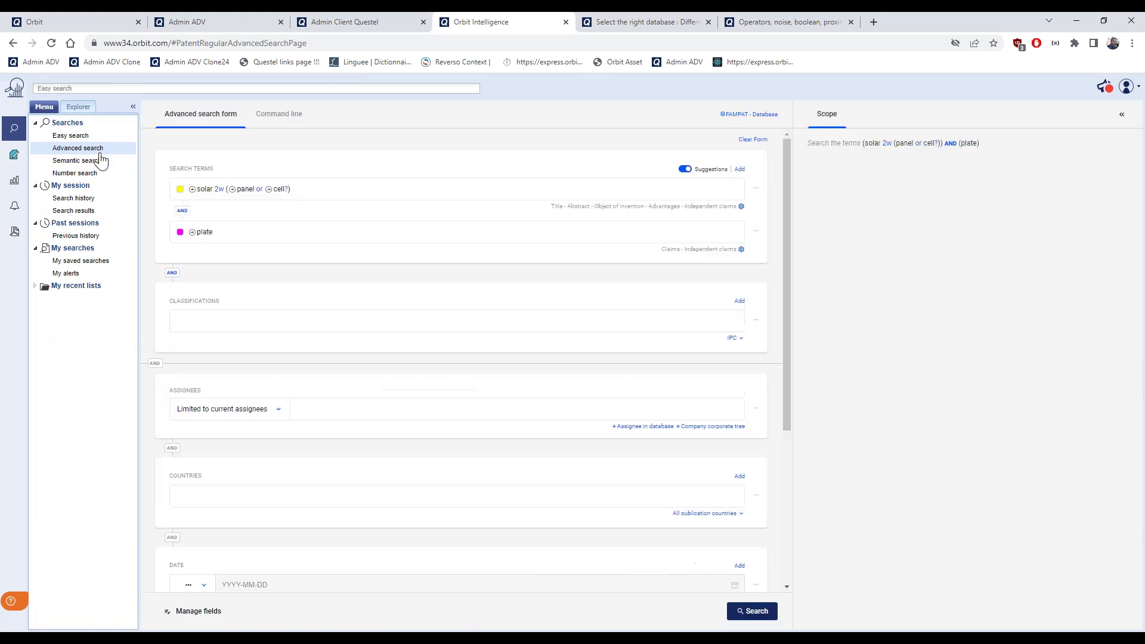
{"action": "left_click", "coordinate": [304, 234]}
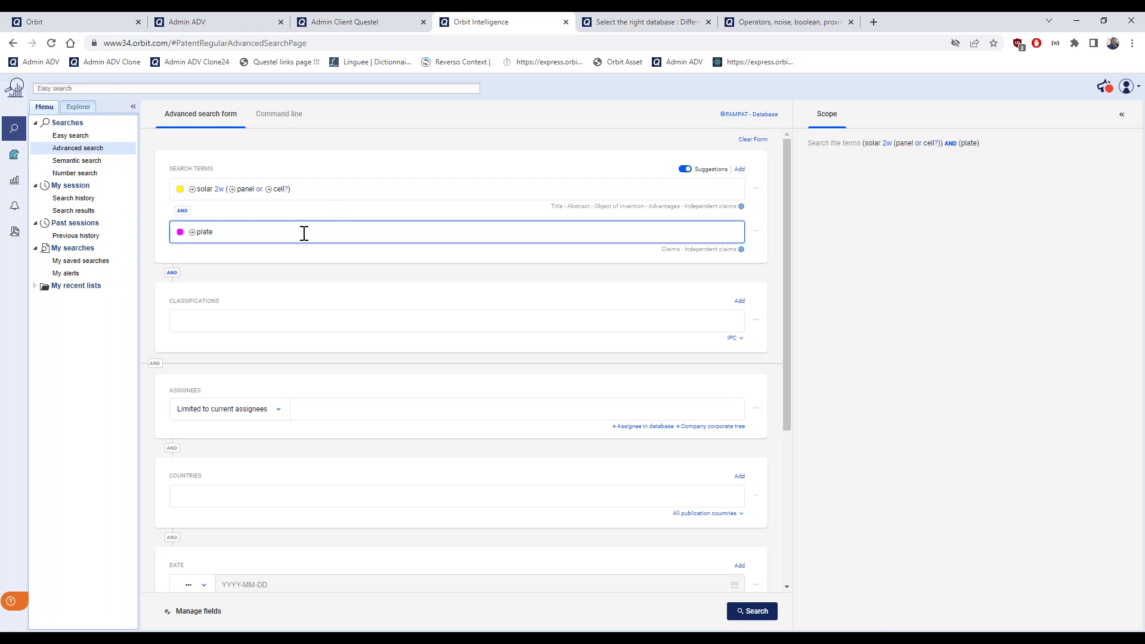
{"action": "type", "text": "and module"}
{"action": "left_click", "coordinate": [300, 276]}
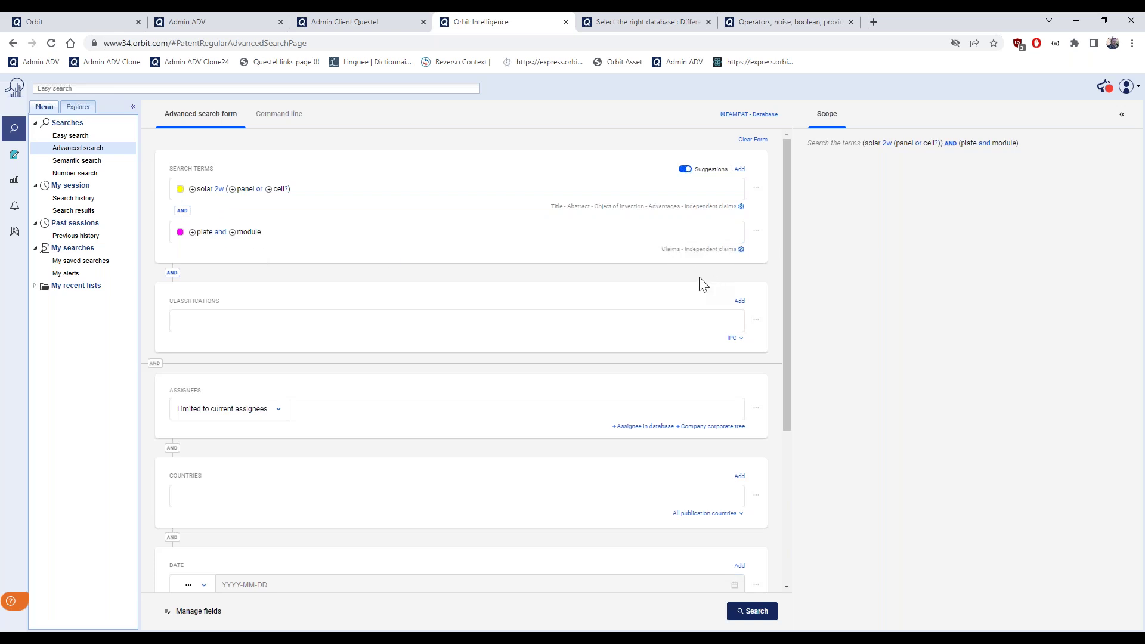
{"action": "left_click", "coordinate": [756, 612]}
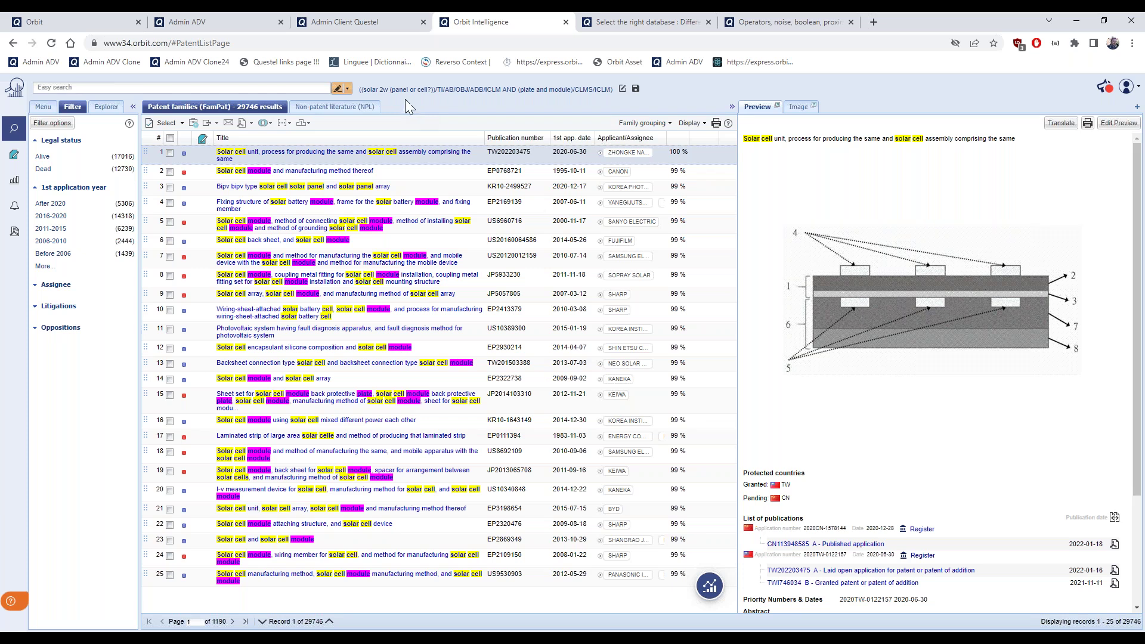
Toggle query-term highlighting off and back on for the 29746 results, then show the searches menu
{"action": "left_click", "coordinate": [337, 92]}
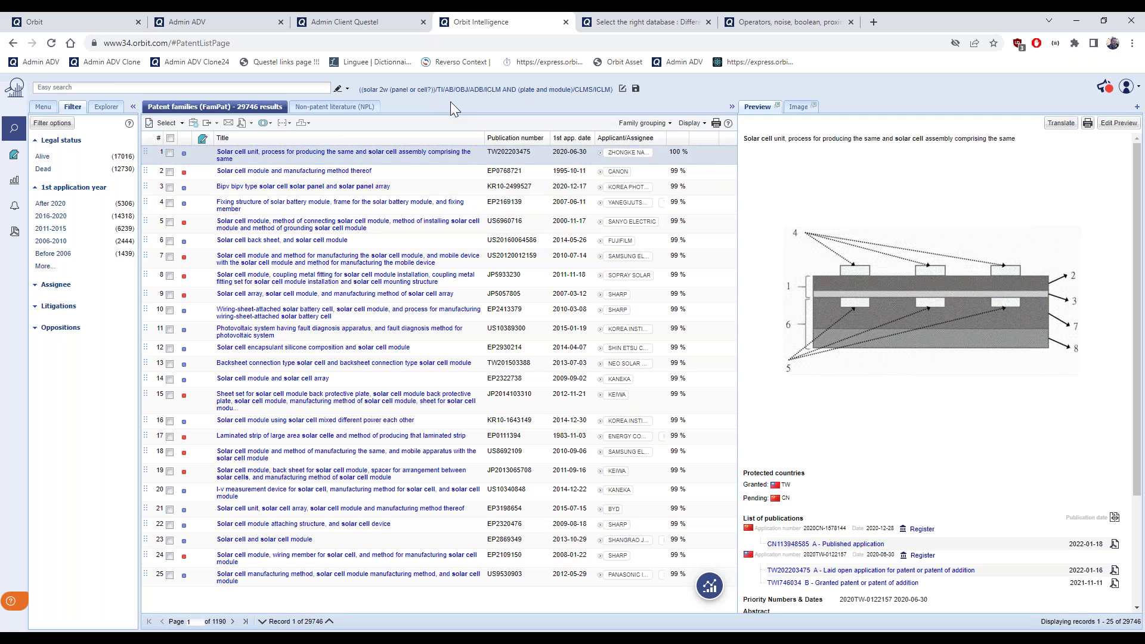
{"action": "left_click", "coordinate": [336, 89]}
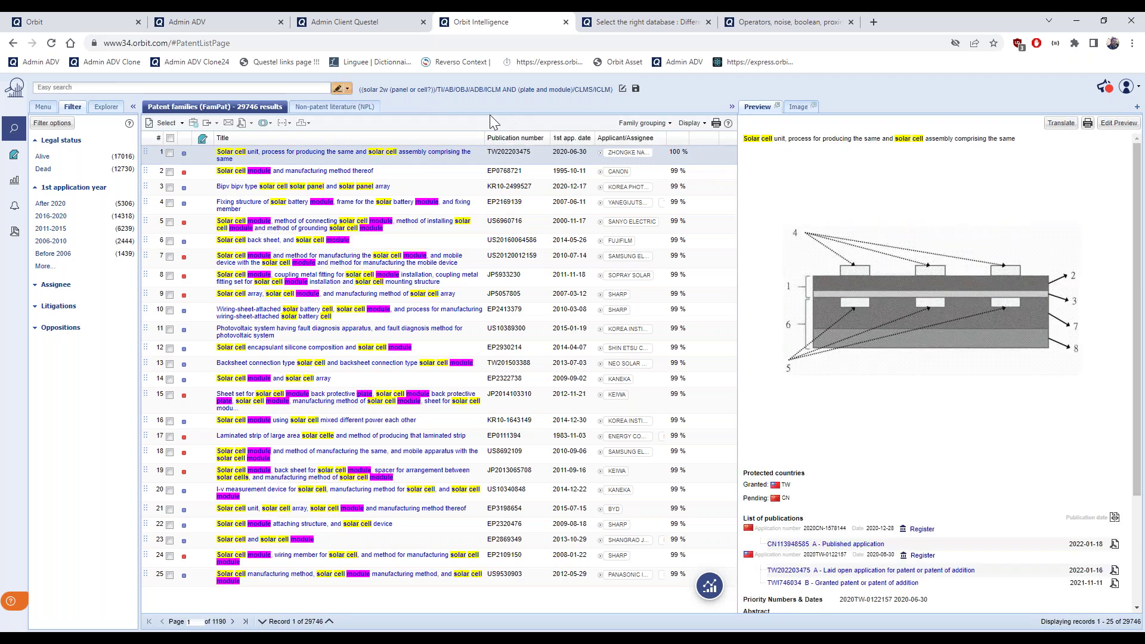
{"action": "left_click", "coordinate": [44, 107]}
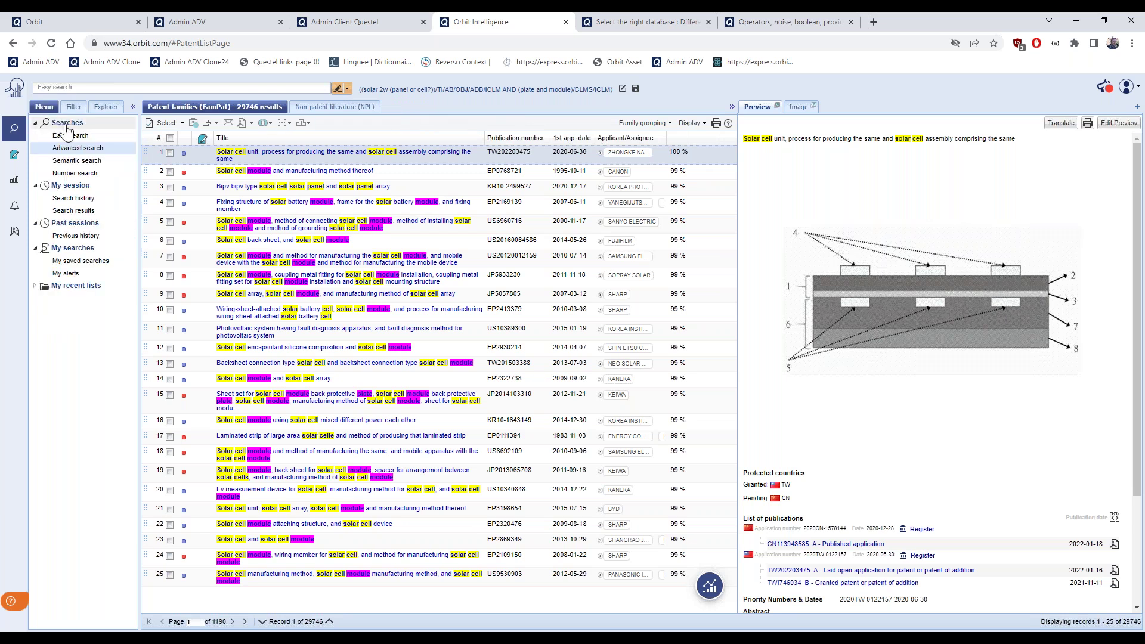
Load search step 5 (solar 2w (panel or cell?) AND plate and module) from Search history for editing
{"action": "left_click", "coordinate": [85, 149]}
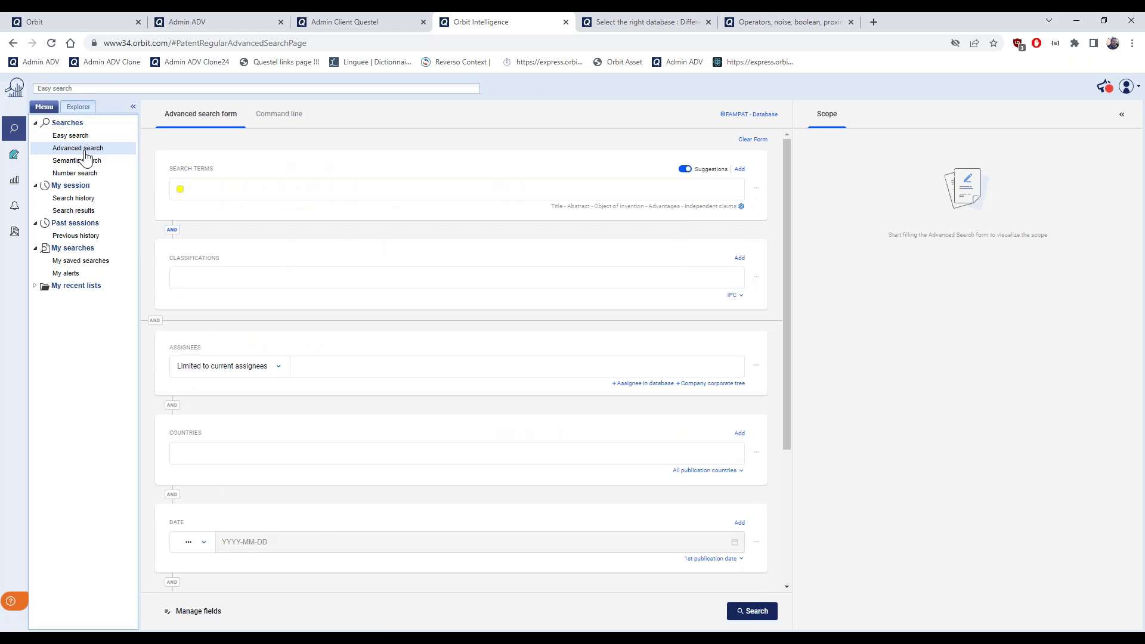
{"action": "left_click", "coordinate": [274, 196]}
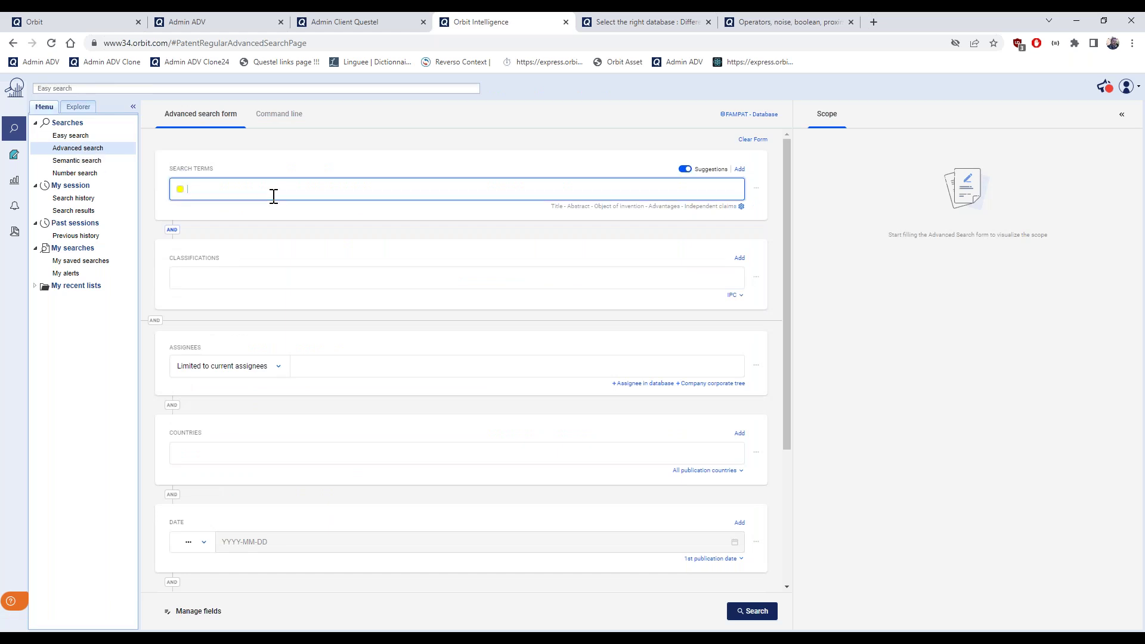
{"action": "left_click", "coordinate": [83, 200]}
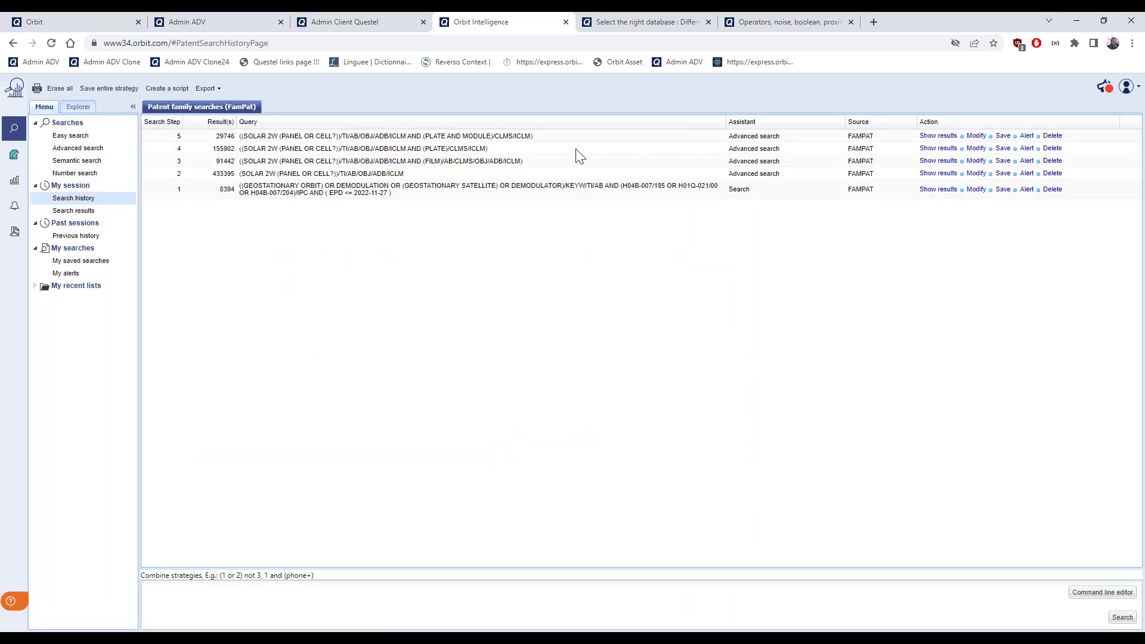
{"action": "left_click", "coordinate": [976, 136]}
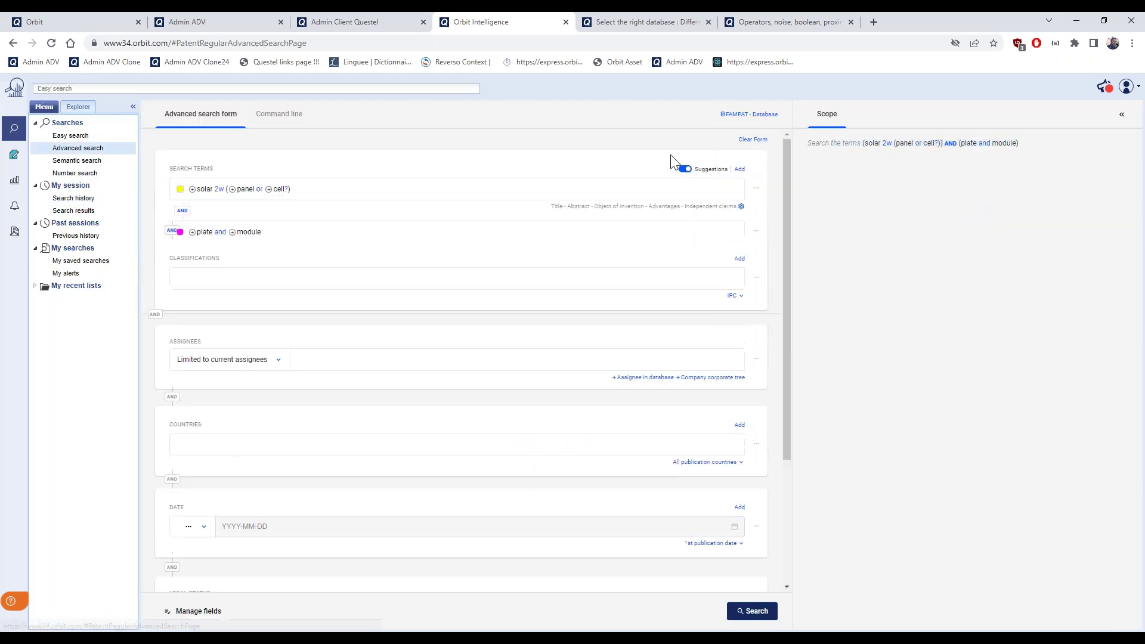
Change the first term's highlight colour from yellow to cyan and rerun the search
{"action": "left_click", "coordinate": [179, 190]}
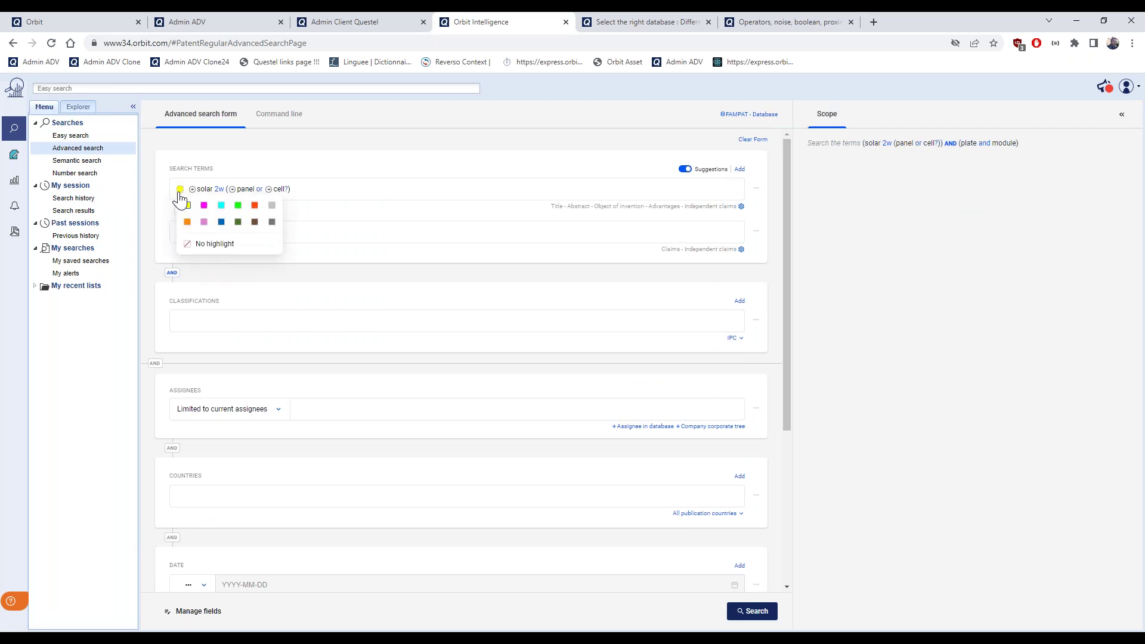
{"action": "left_click", "coordinate": [221, 205]}
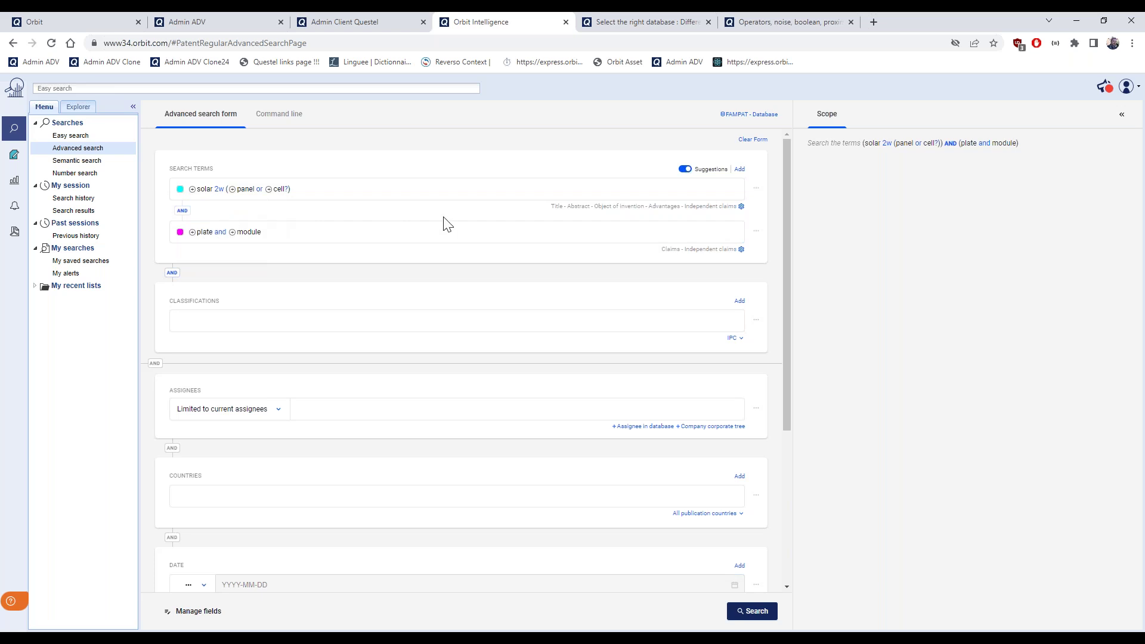
{"action": "left_click", "coordinate": [757, 612]}
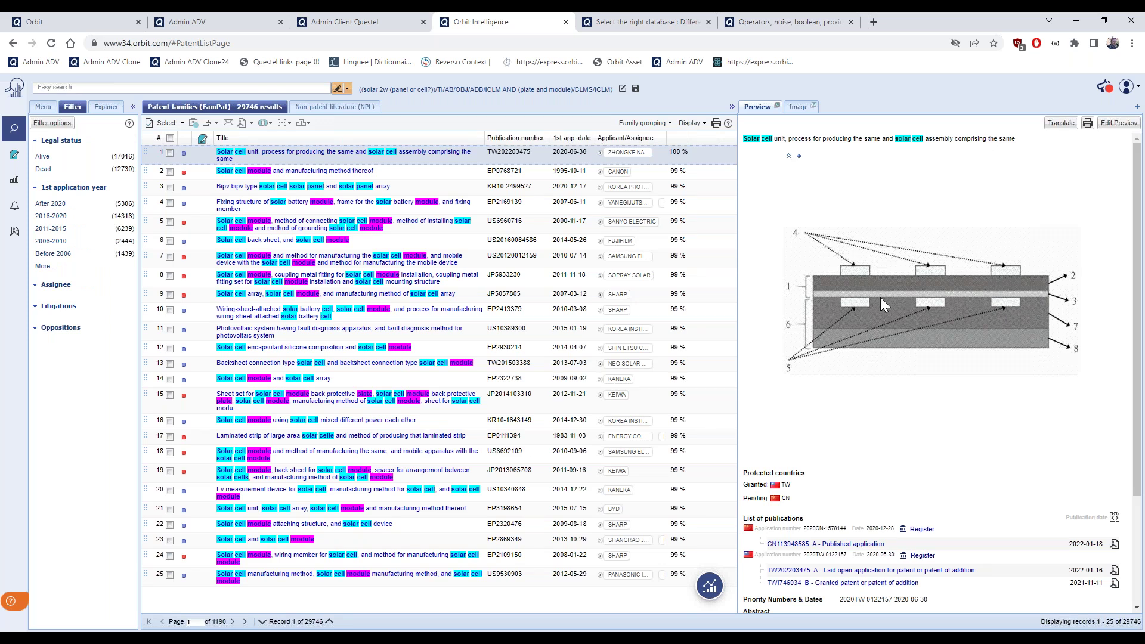
Widen the Preview panel and bring up the list of addable record views, Citations to Timeline
{"action": "scroll", "coordinate": [894, 311], "scroll_direction": "down", "scroll_amount": 3}
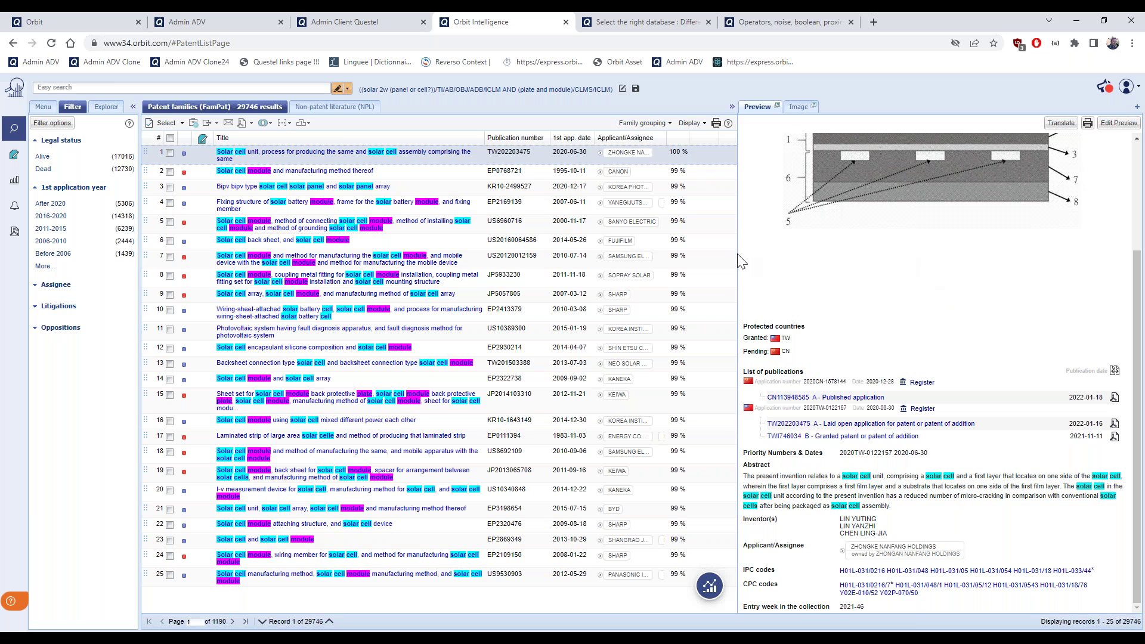
{"action": "left_click_drag", "start_coordinate": [737, 263], "coordinate": [679, 262]}
{"action": "left_click", "coordinate": [1138, 107]}
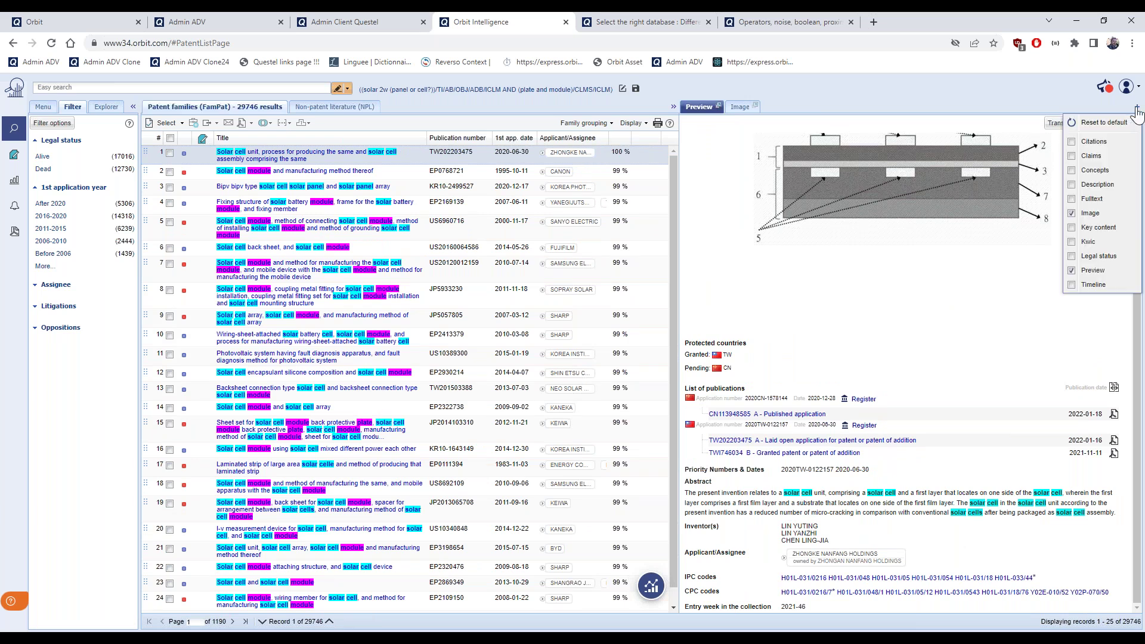
Add Claims, Description and Key content views to the record panel
{"action": "left_click", "coordinate": [1073, 156]}
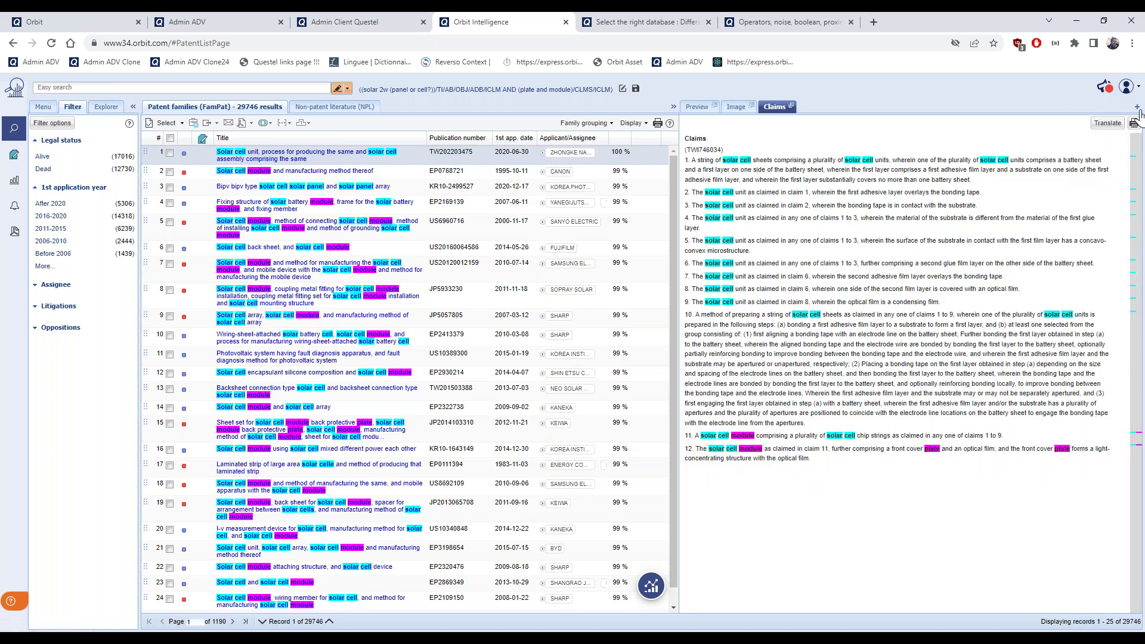
{"action": "left_click", "coordinate": [1138, 108]}
{"action": "left_click", "coordinate": [1095, 184]}
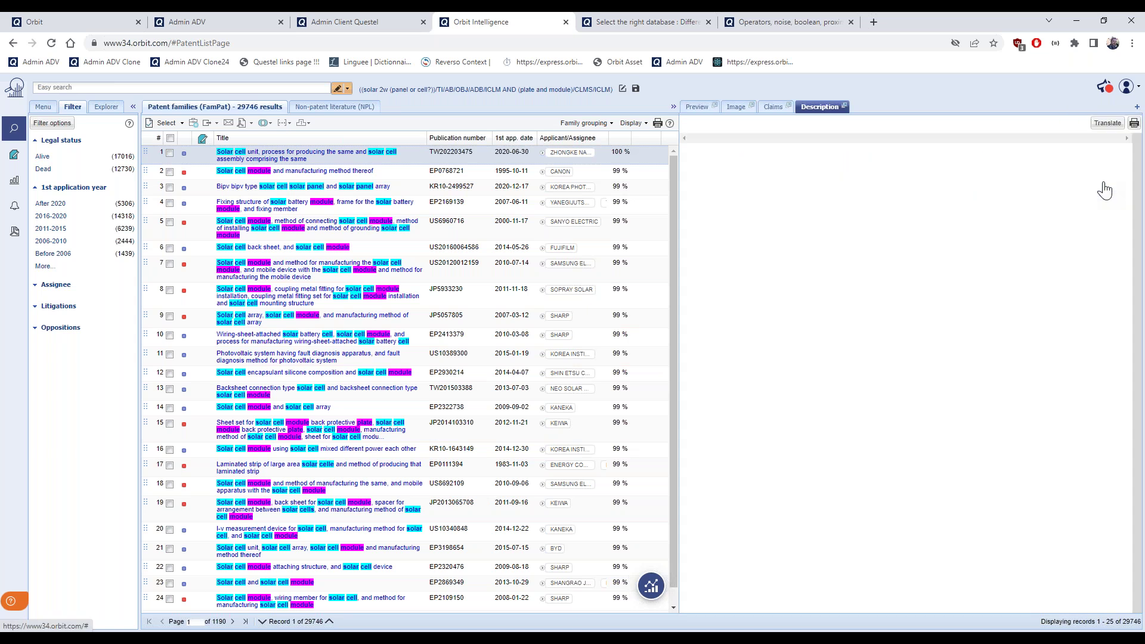
{"action": "left_click", "coordinate": [1138, 107]}
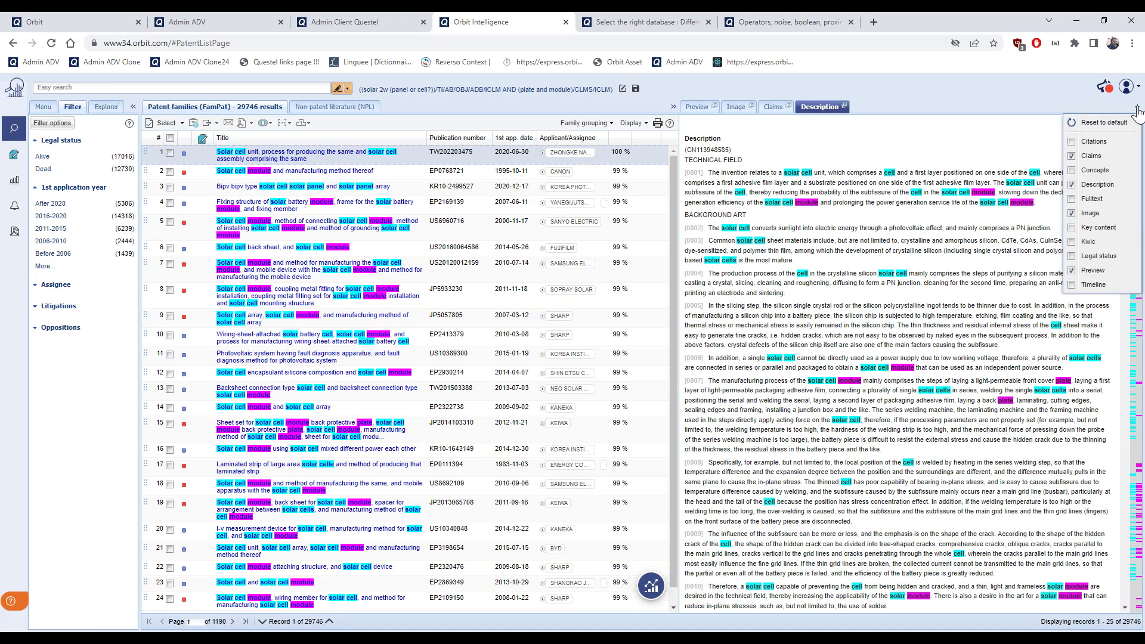
{"action": "left_click", "coordinate": [1100, 228]}
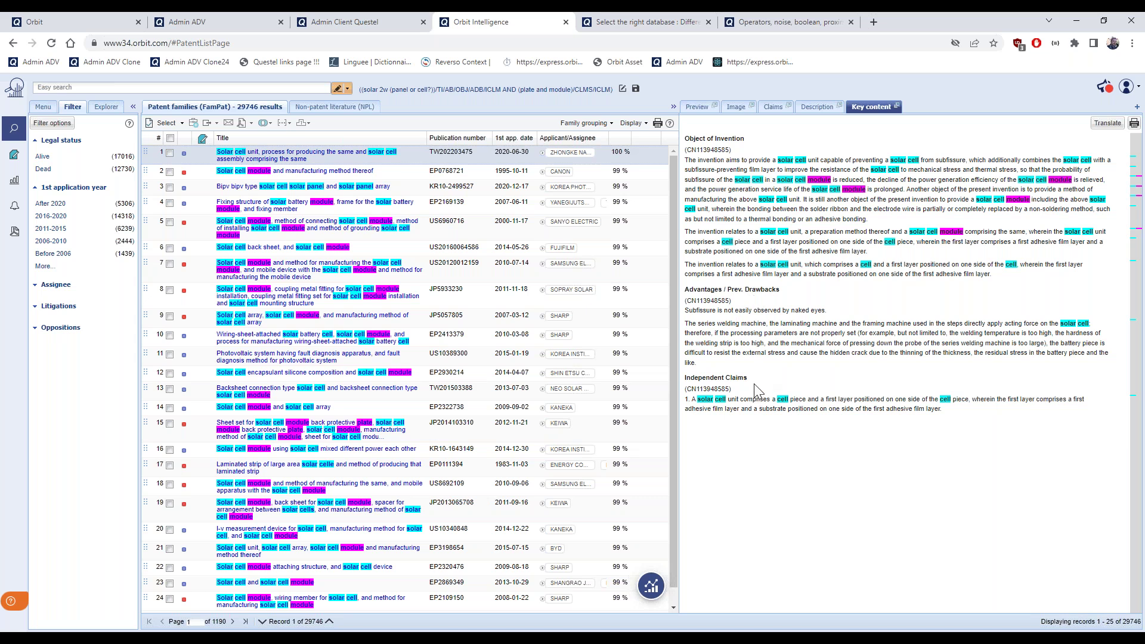
Review the descriptions of result 2 (EP0768721) and result 14 (EP2322738), including its Examples section
{"action": "left_click", "coordinate": [402, 172]}
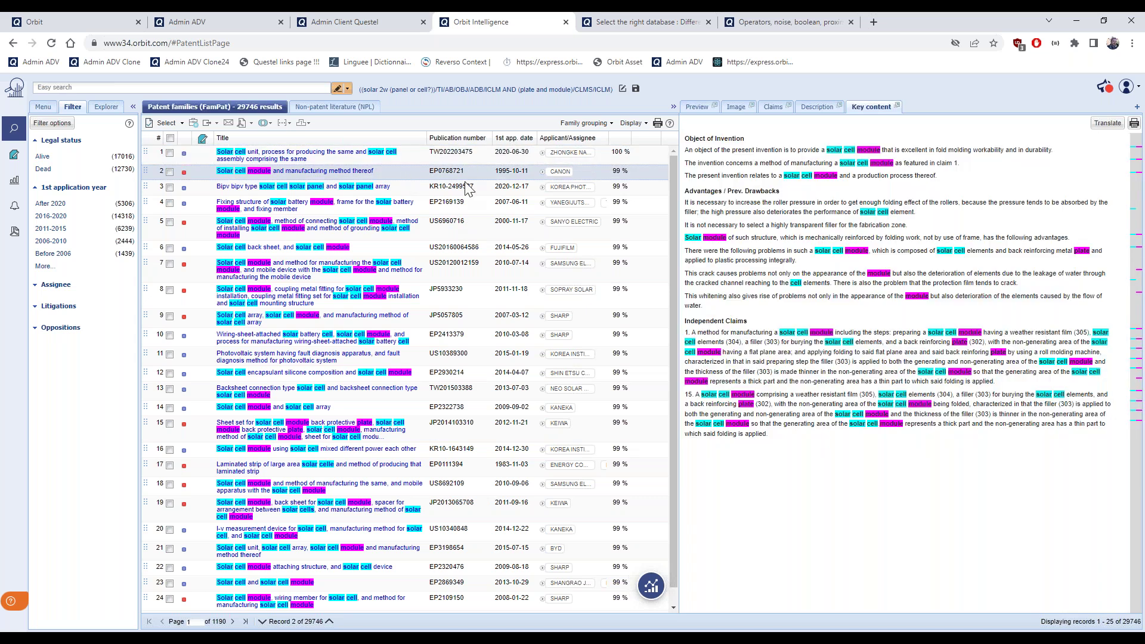
{"action": "left_click", "coordinate": [819, 108]}
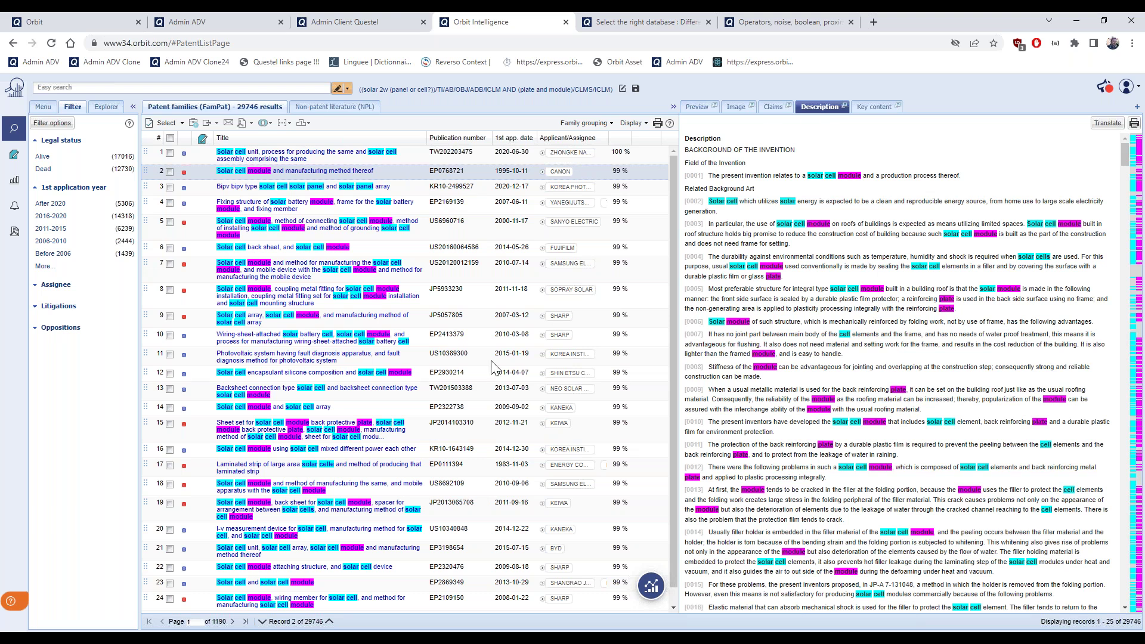
{"action": "left_click", "coordinate": [404, 410]}
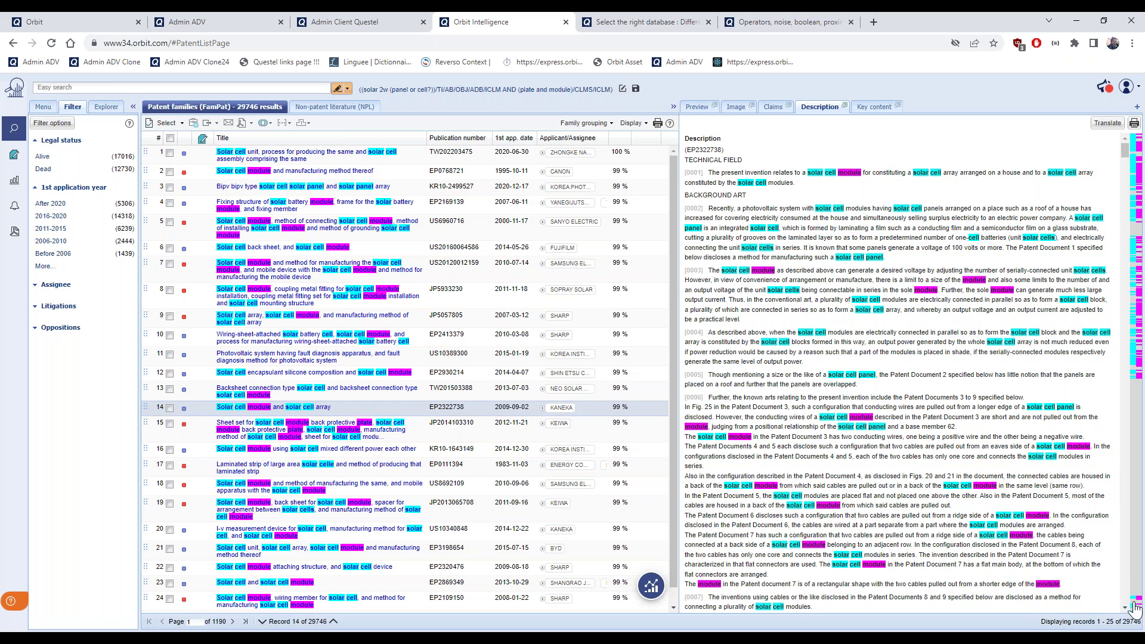
{"action": "left_click", "coordinate": [1138, 601]}
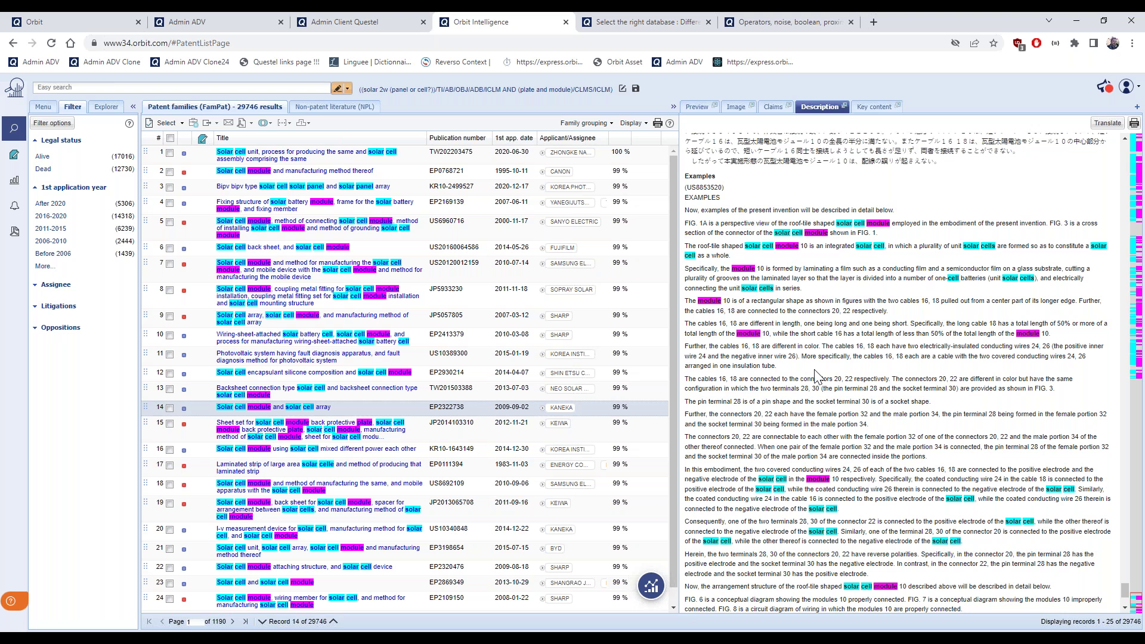
{"action": "scroll", "coordinate": [817, 376], "scroll_direction": "up", "scroll_amount": 1}
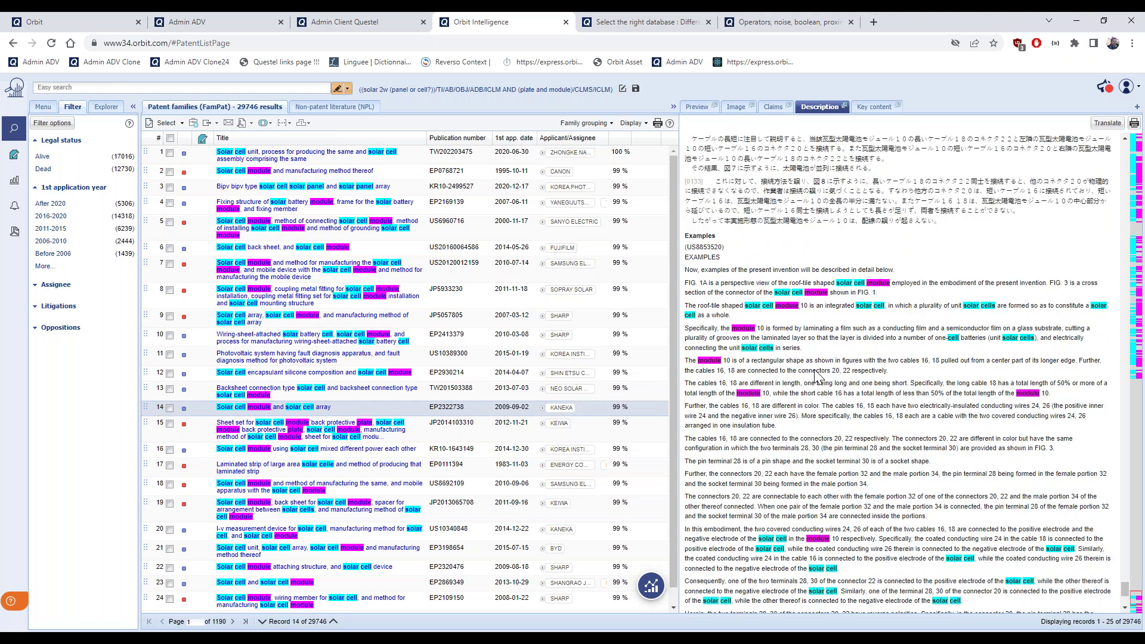
{"action": "scroll", "coordinate": [817, 377], "scroll_direction": "up", "scroll_amount": 1}
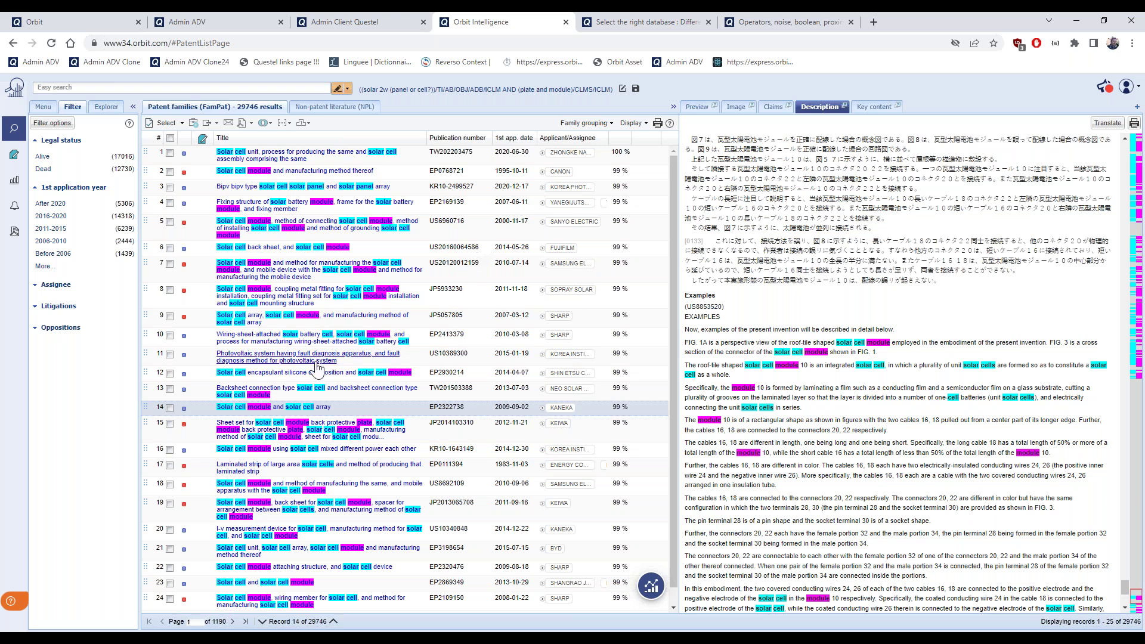
Add 'photovoltaic' as a third AND term and rerun, narrowing results to 7918 families
{"action": "left_click", "coordinate": [43, 107]}
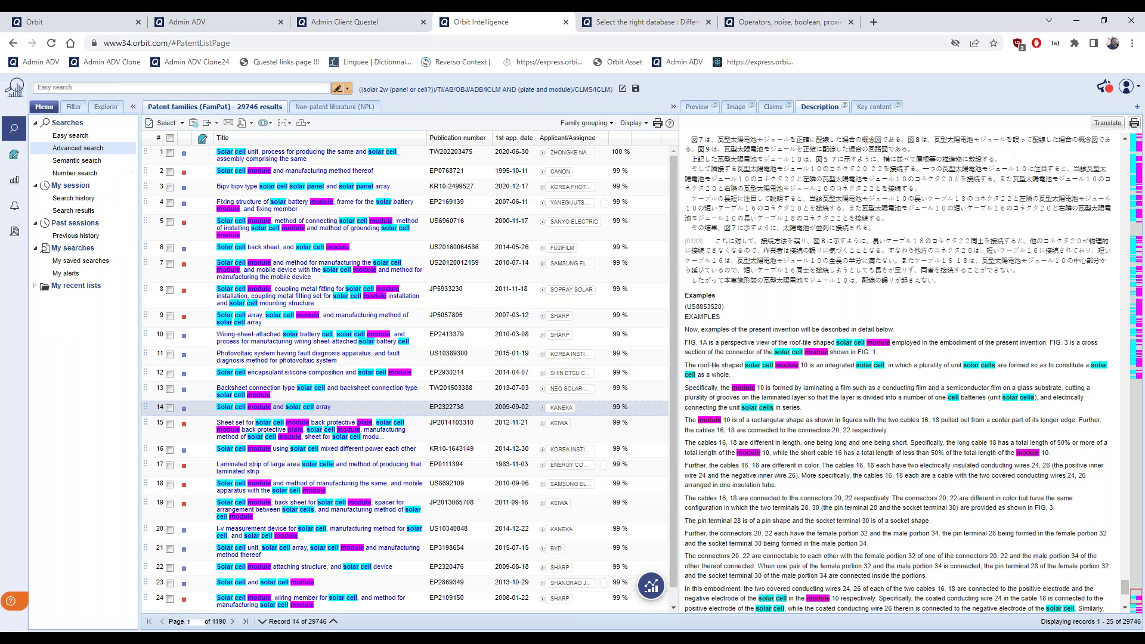
{"action": "left_click", "coordinate": [77, 148]}
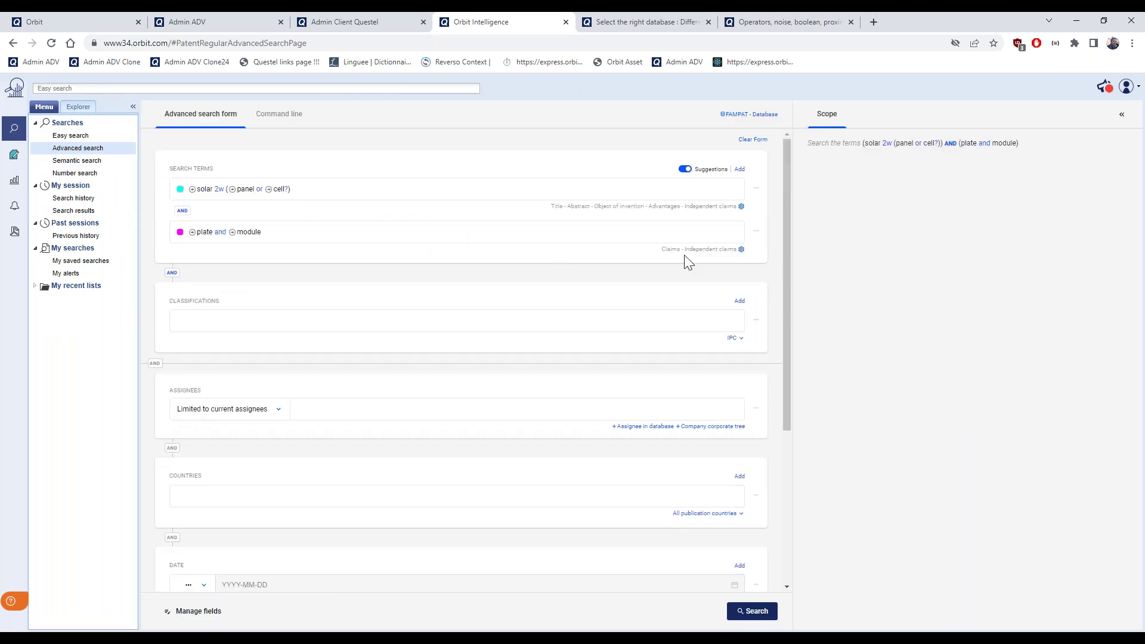
{"action": "left_click", "coordinate": [740, 170]}
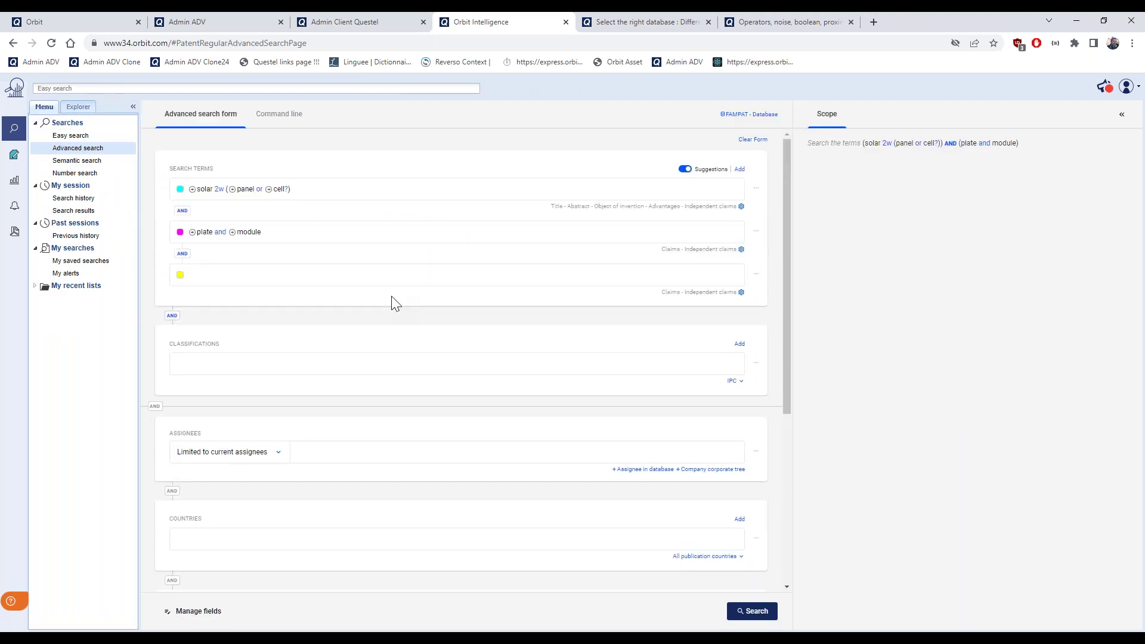
{"action": "type", "text": "photovol"}
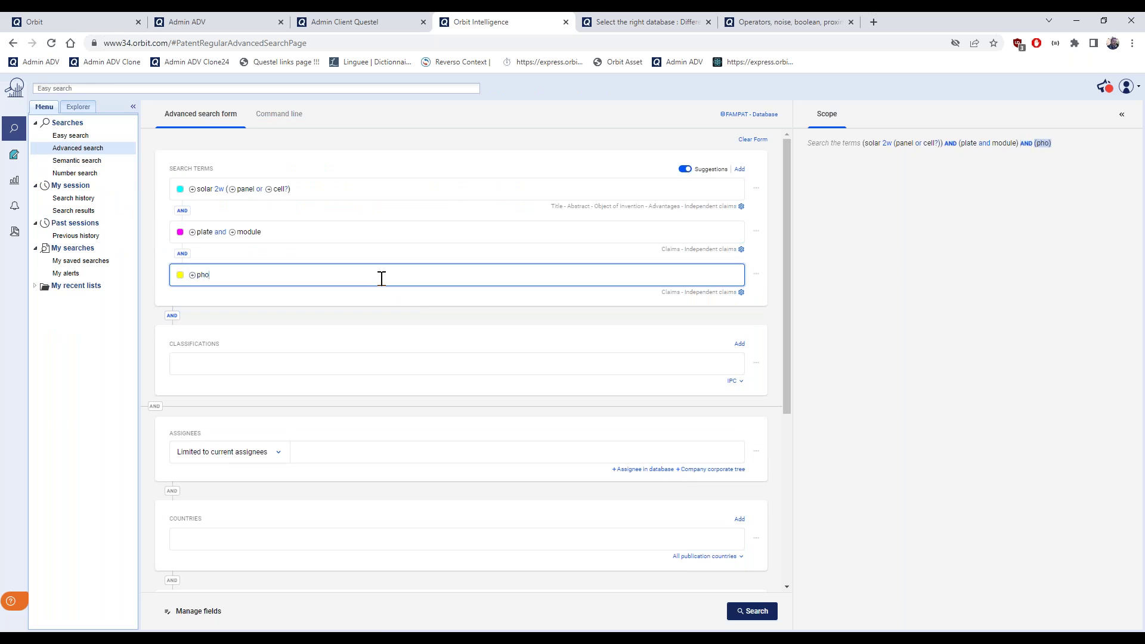
{"action": "type", "text": "taic"}
{"action": "left_click", "coordinate": [755, 611]}
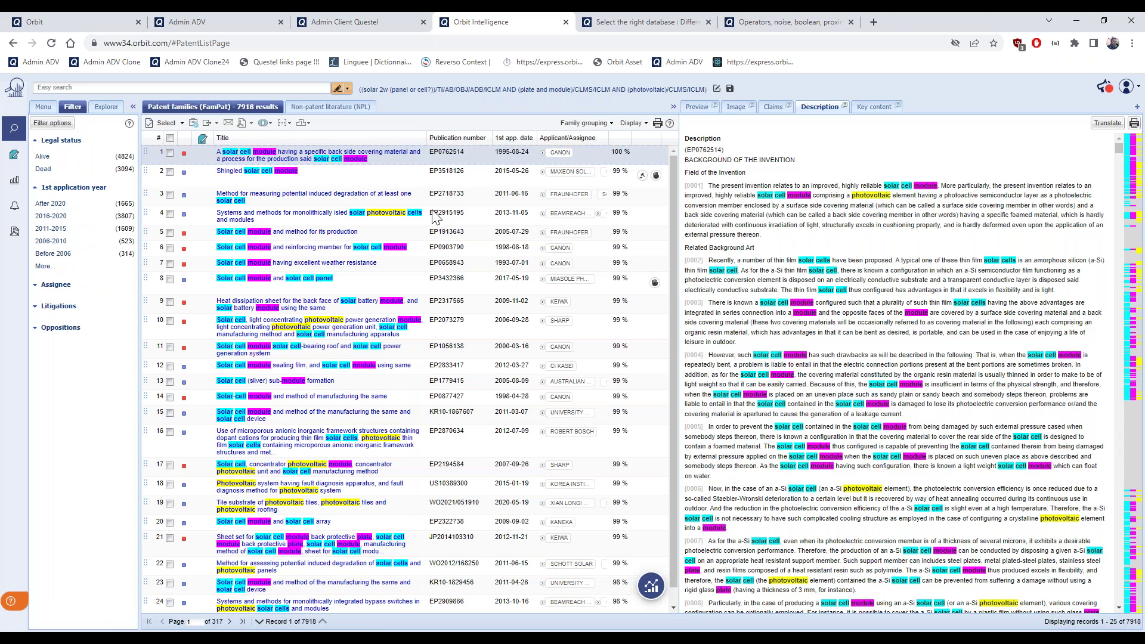
Show result 16's description and return to its opening paragraphs from [0001] onward
{"action": "left_click", "coordinate": [410, 454]}
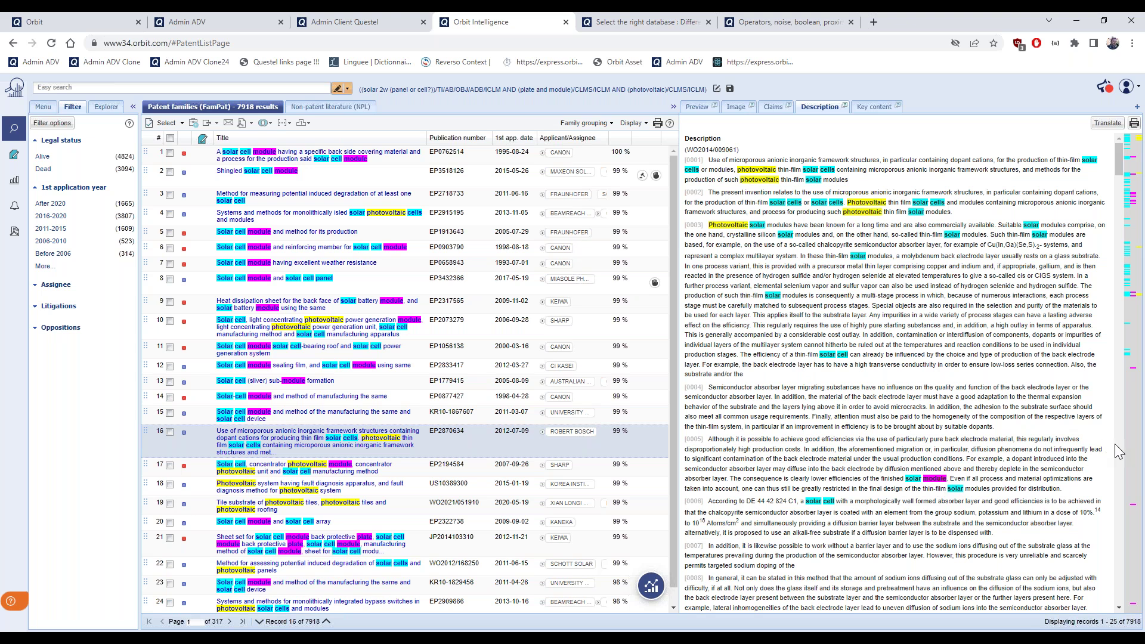
{"action": "left_click", "coordinate": [1135, 609]}
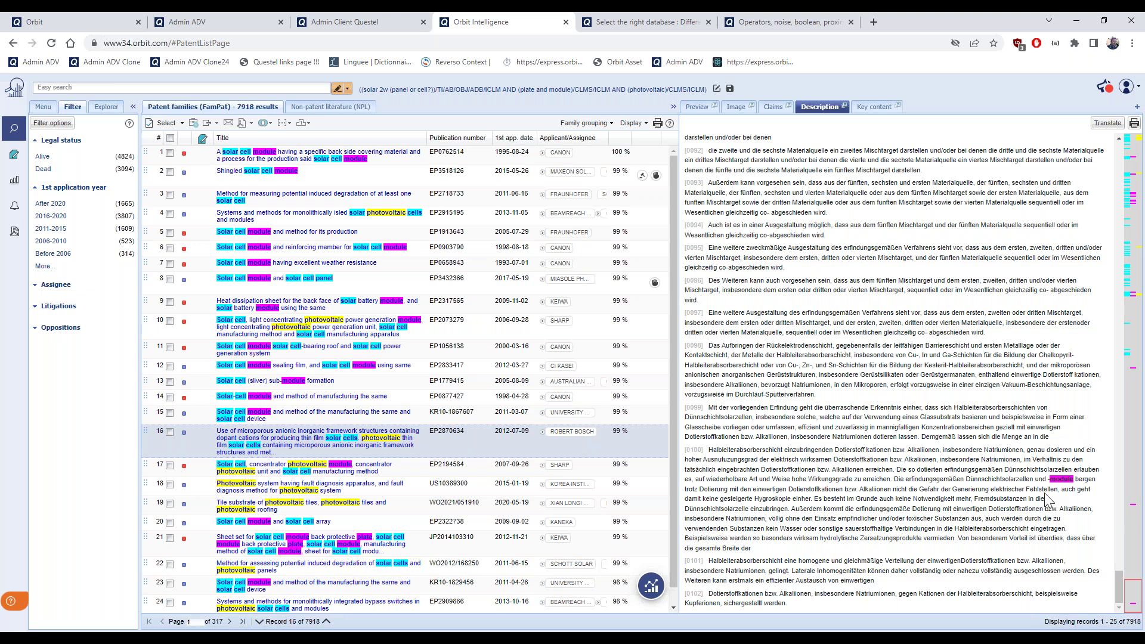
{"action": "scroll", "coordinate": [1003, 494], "scroll_direction": "up", "scroll_amount": 15}
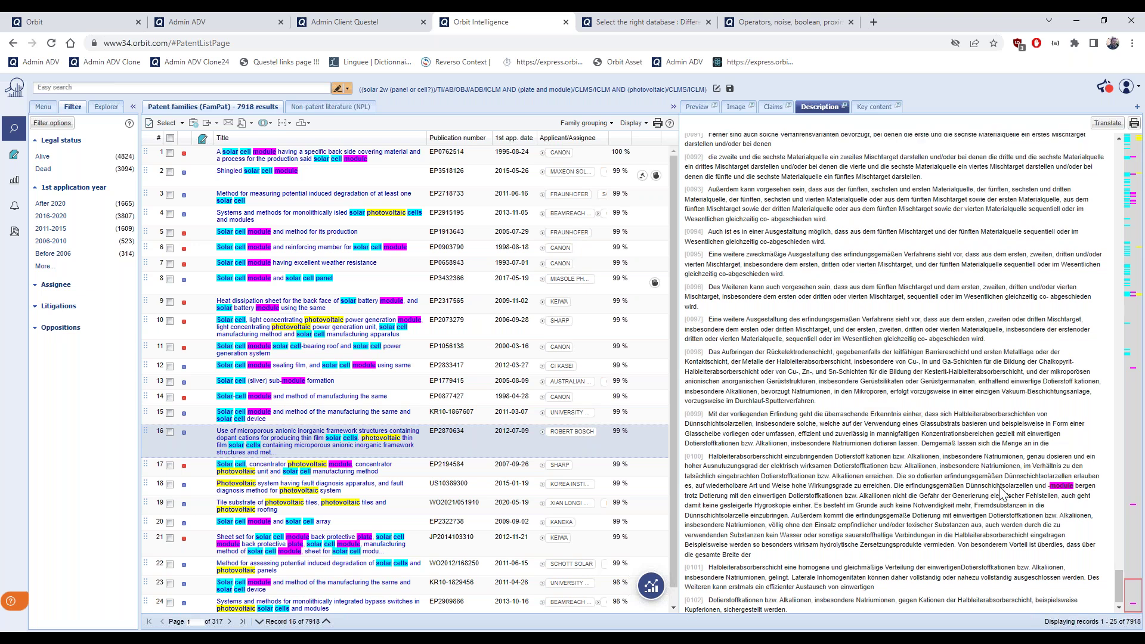
{"action": "scroll", "coordinate": [1002, 494], "scroll_direction": "up", "scroll_amount": 5}
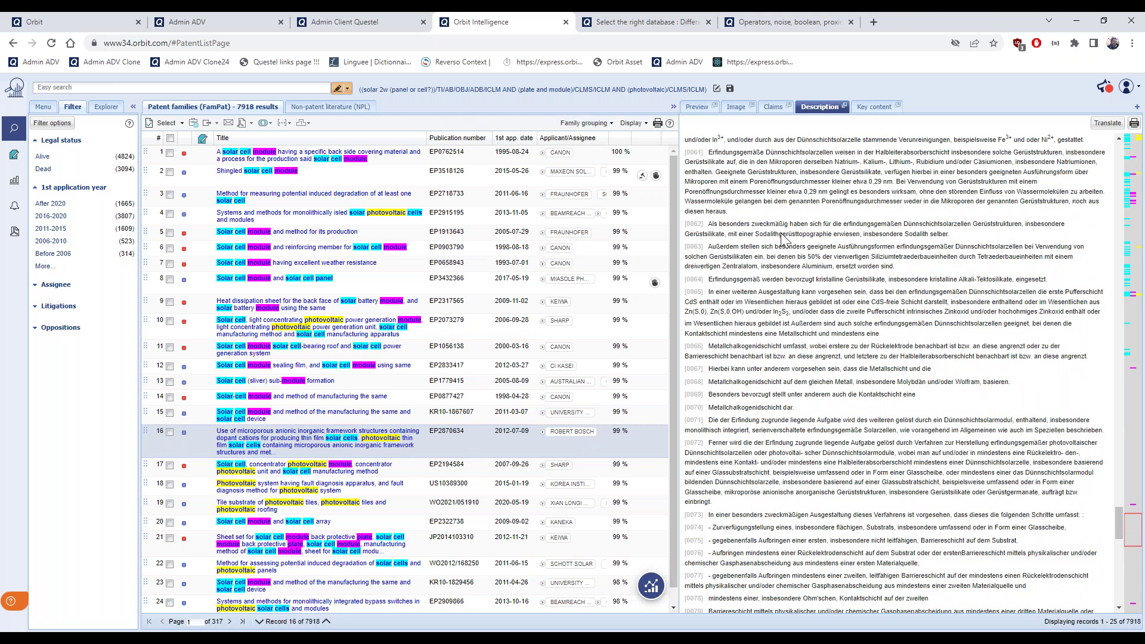
{"action": "scroll", "coordinate": [1116, 516], "scroll_direction": "up", "scroll_amount": 2}
{"action": "left_click_drag", "start_coordinate": [1116, 517], "coordinate": [1109, 140]}
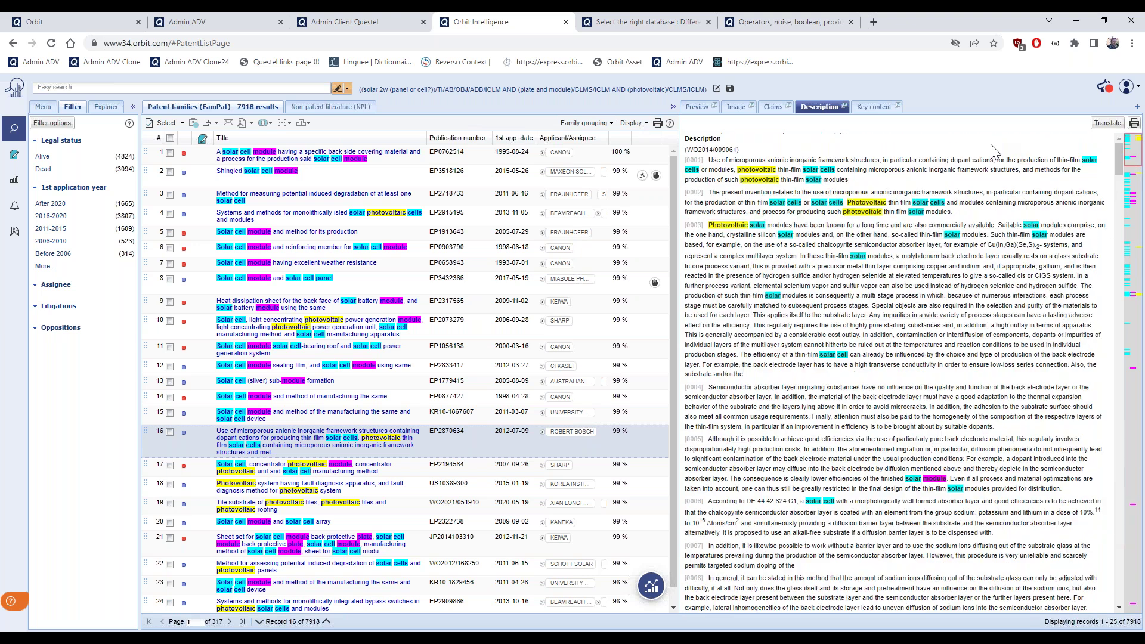
{"action": "left_click", "coordinate": [348, 89]}
Add electrode as a fourth highlight term, colour it orange, and apply it to the results
{"action": "left_click", "coordinate": [372, 109]}
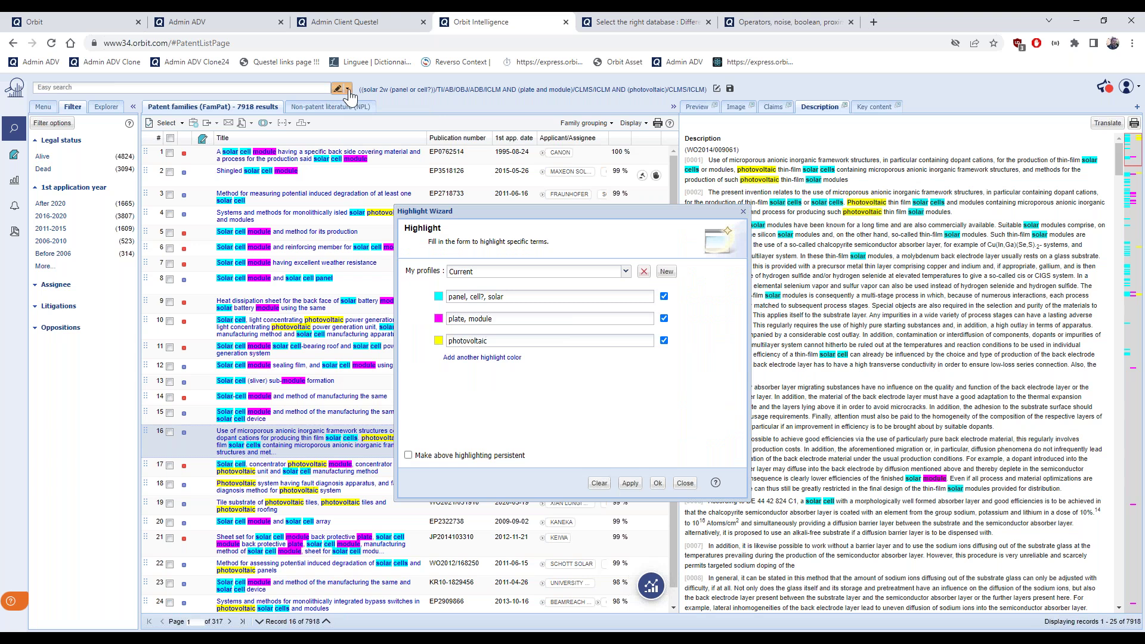
{"action": "left_click", "coordinate": [348, 89]}
{"action": "left_click", "coordinate": [482, 357]}
{"action": "left_click", "coordinate": [483, 365]}
{"action": "type", "text": "electro"}
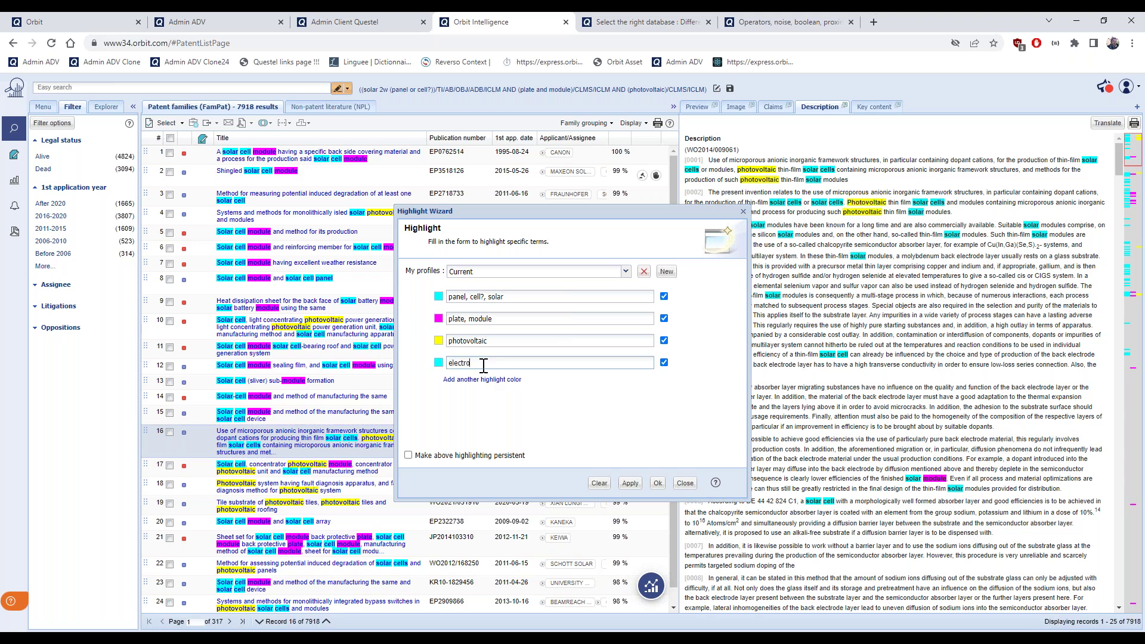
{"action": "type", "text": "de"}
{"action": "left_click", "coordinate": [439, 363]}
{"action": "left_click", "coordinate": [442, 390]}
{"action": "left_click", "coordinate": [632, 485]}
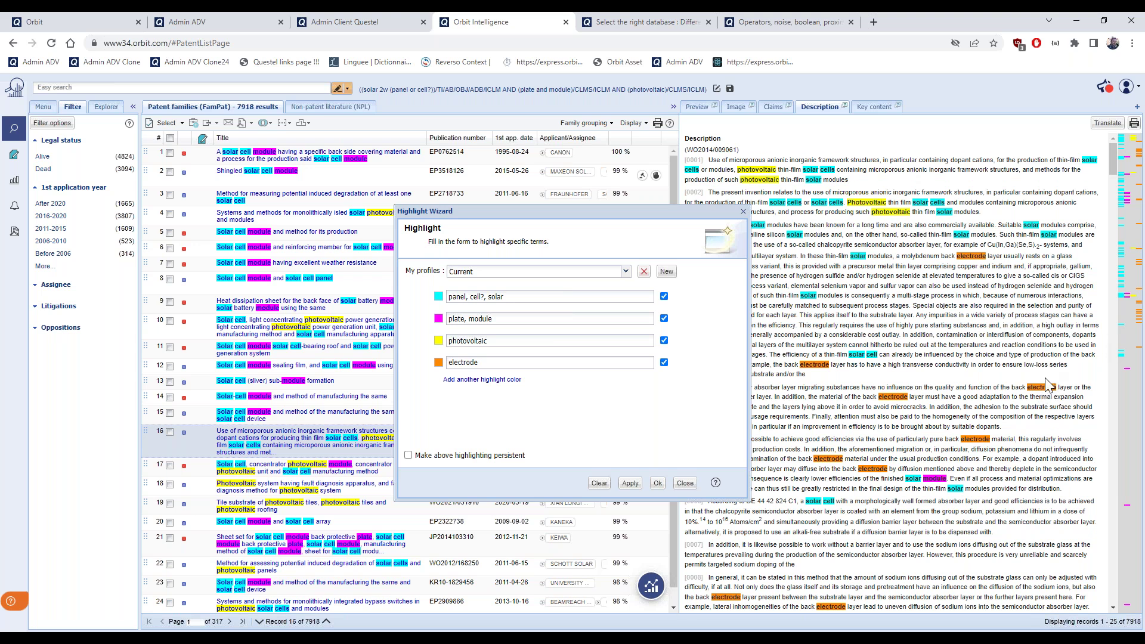
Rename the highlight profile to 'Solar panel may 2023' and save it
{"action": "scroll", "coordinate": [1048, 387], "scroll_direction": "down", "scroll_amount": 2}
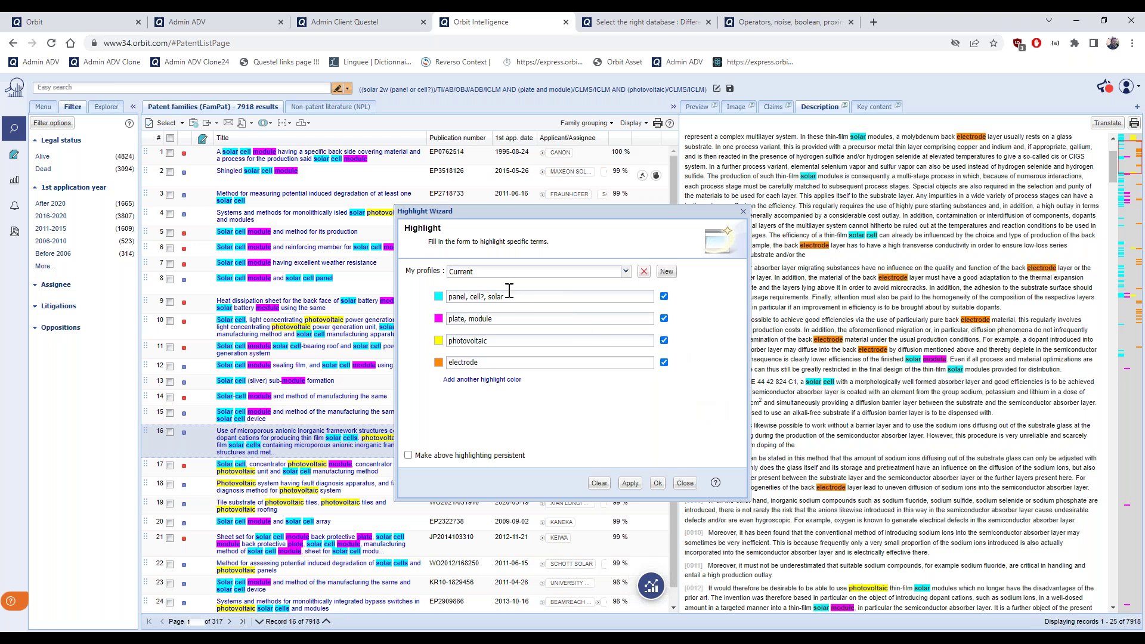
{"action": "left_click_drag", "start_coordinate": [474, 272], "coordinate": [452, 272]}
{"action": "type", "text": "Solar"}
{"action": "type", "text": " pa,e"}
{"action": "type", "text": "nel may"}
{"action": "type", "text": " 2023"}
{"action": "left_click", "coordinate": [658, 483]}
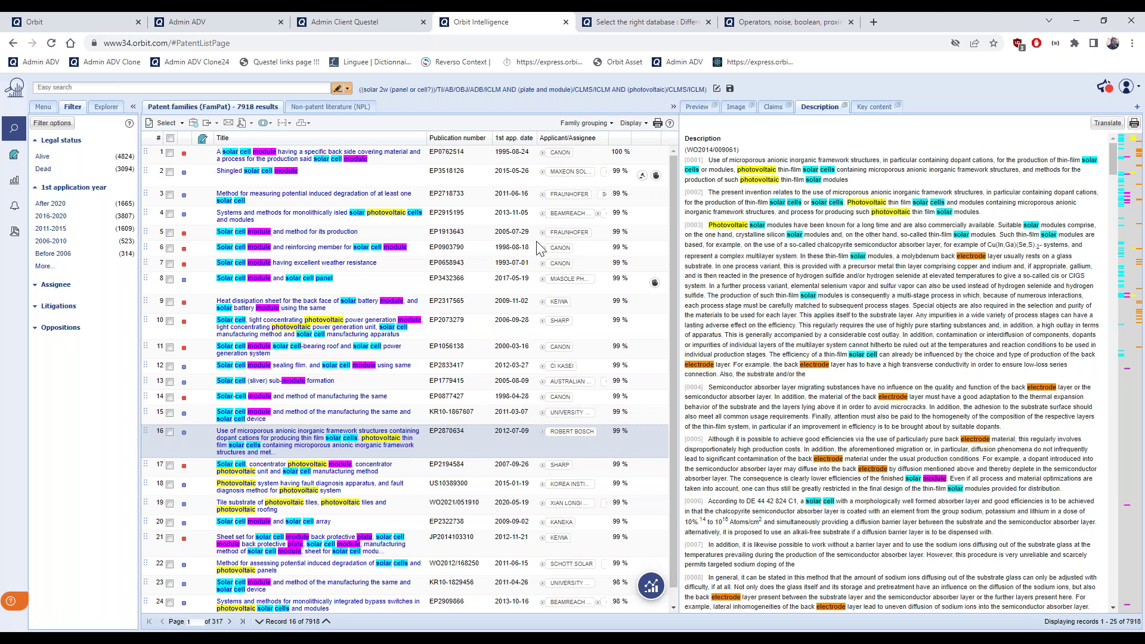
{"action": "left_click", "coordinate": [348, 89]}
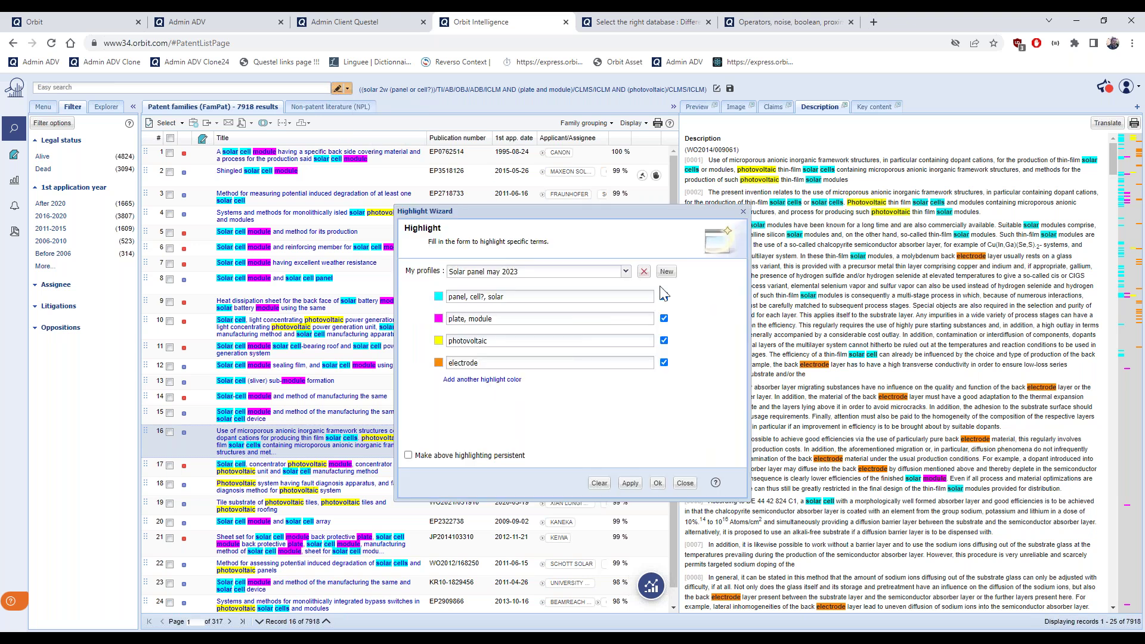
{"action": "left_click", "coordinate": [626, 272]}
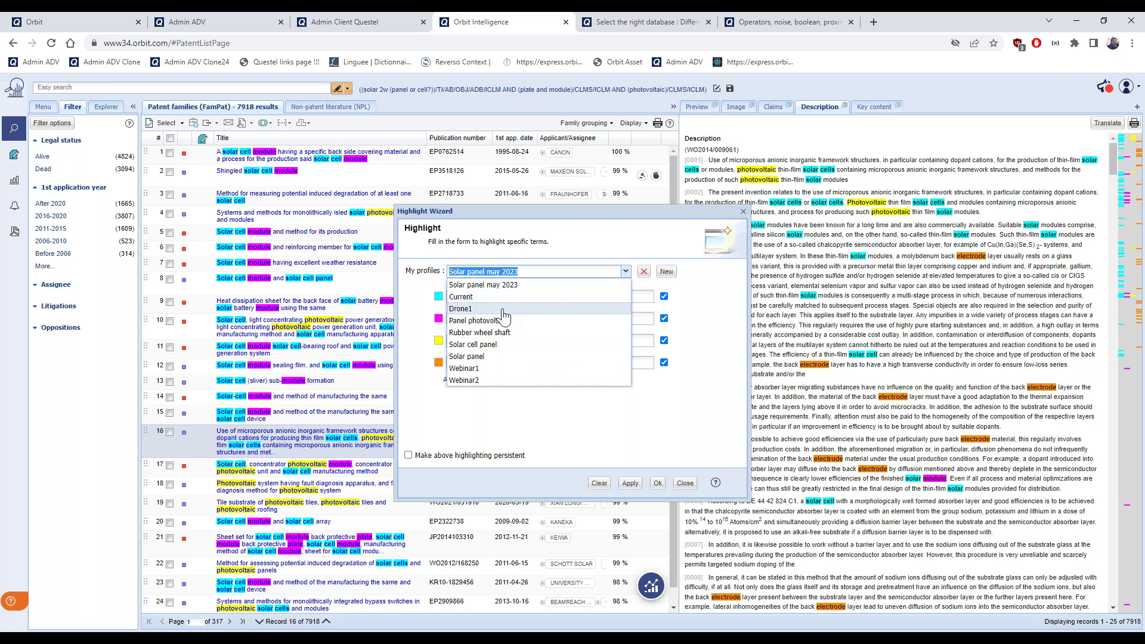
{"action": "left_click", "coordinate": [500, 309]}
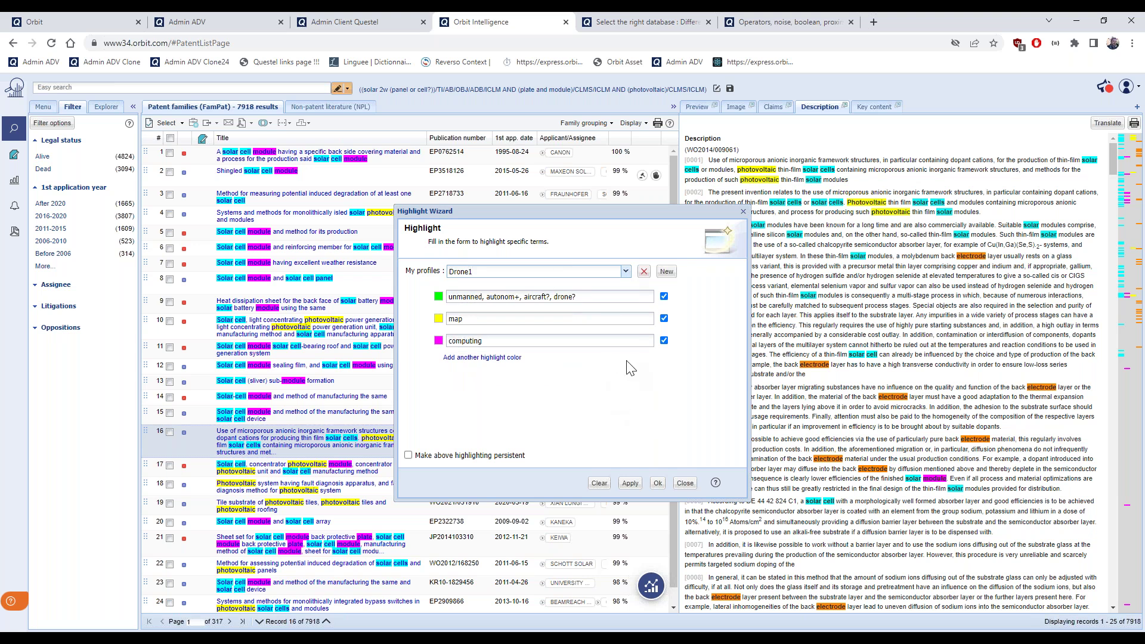
{"action": "left_click", "coordinate": [633, 484]}
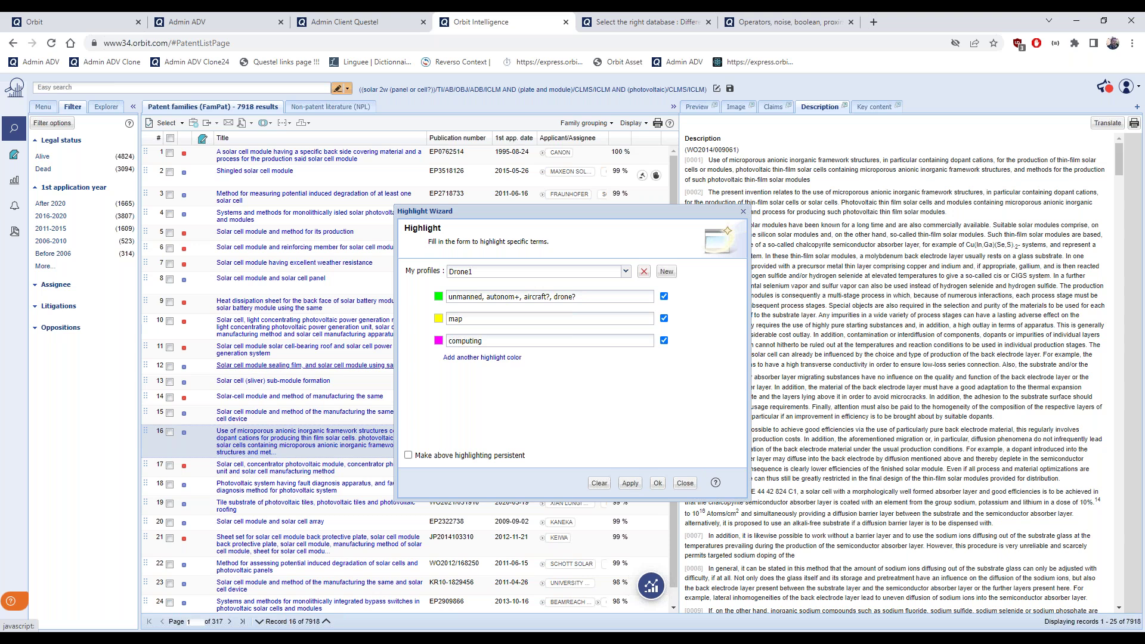
{"action": "scroll", "coordinate": [251, 367], "scroll_direction": "down", "scroll_amount": 1}
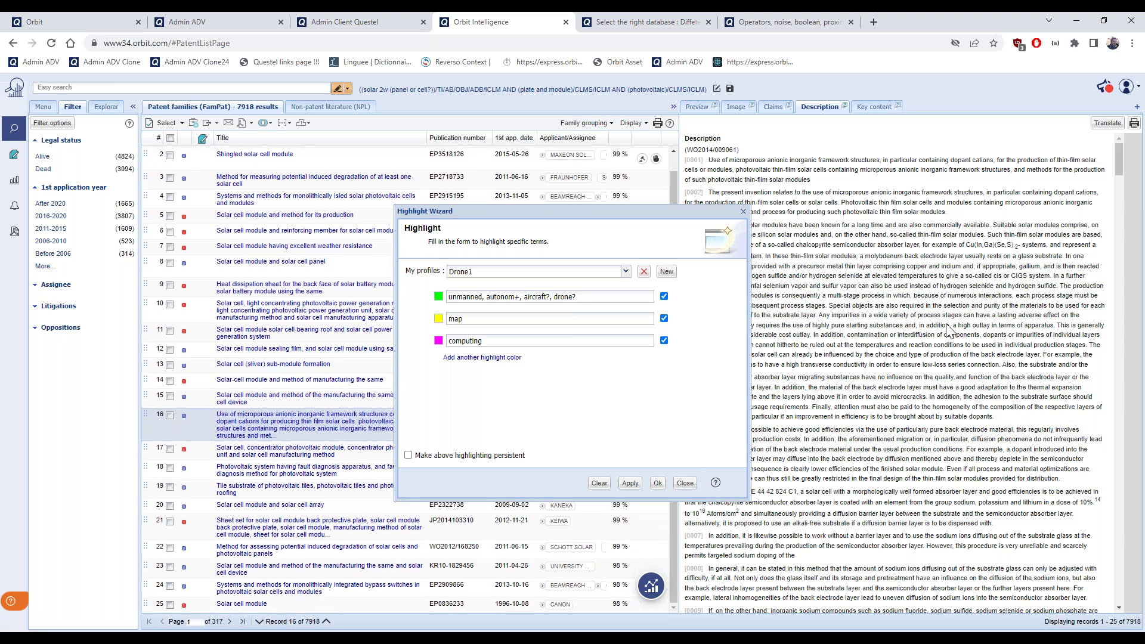
{"action": "left_click", "coordinate": [626, 272]}
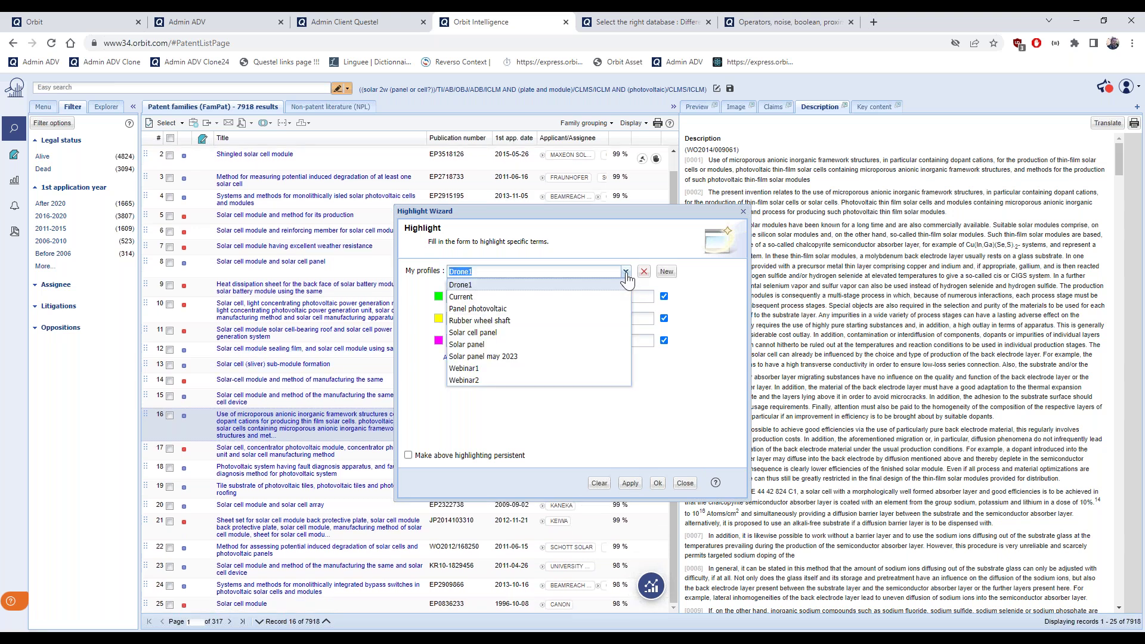
{"action": "left_click", "coordinate": [561, 356]}
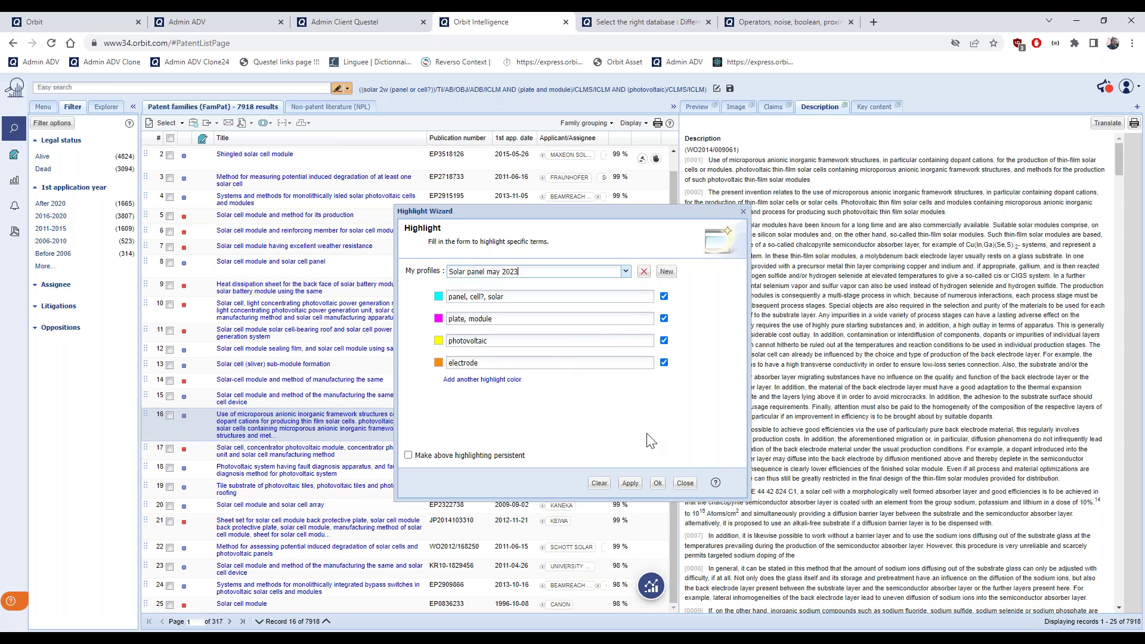
{"action": "left_click", "coordinate": [658, 483]}
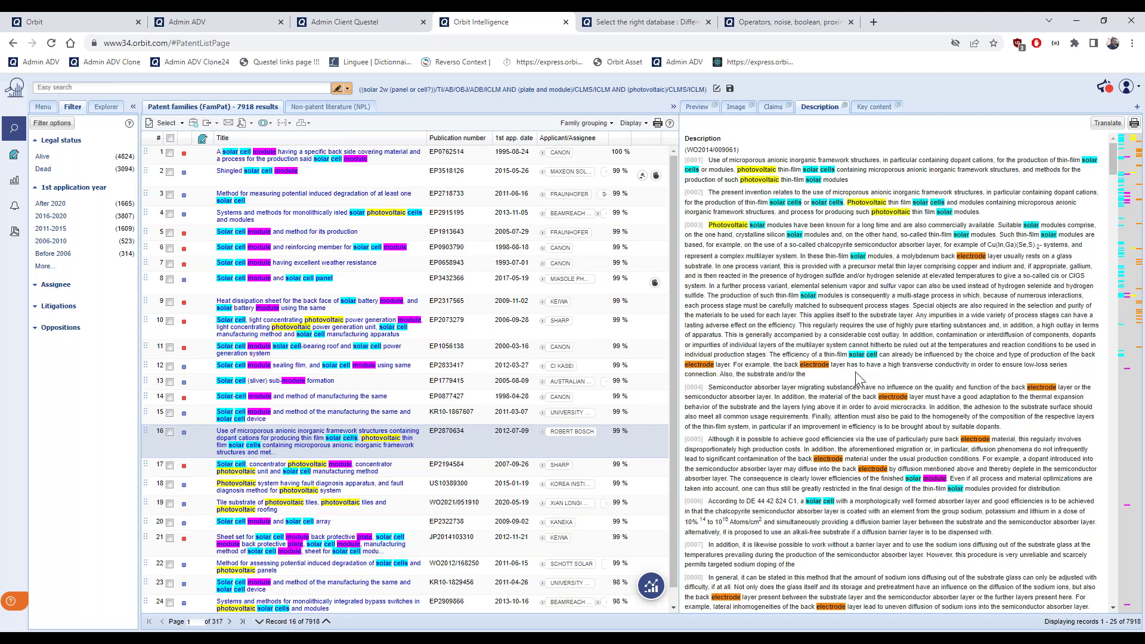
Add the Kwic keyword-in-context view to the record panel
{"action": "scroll", "coordinate": [857, 374], "scroll_direction": "down", "scroll_amount": 3}
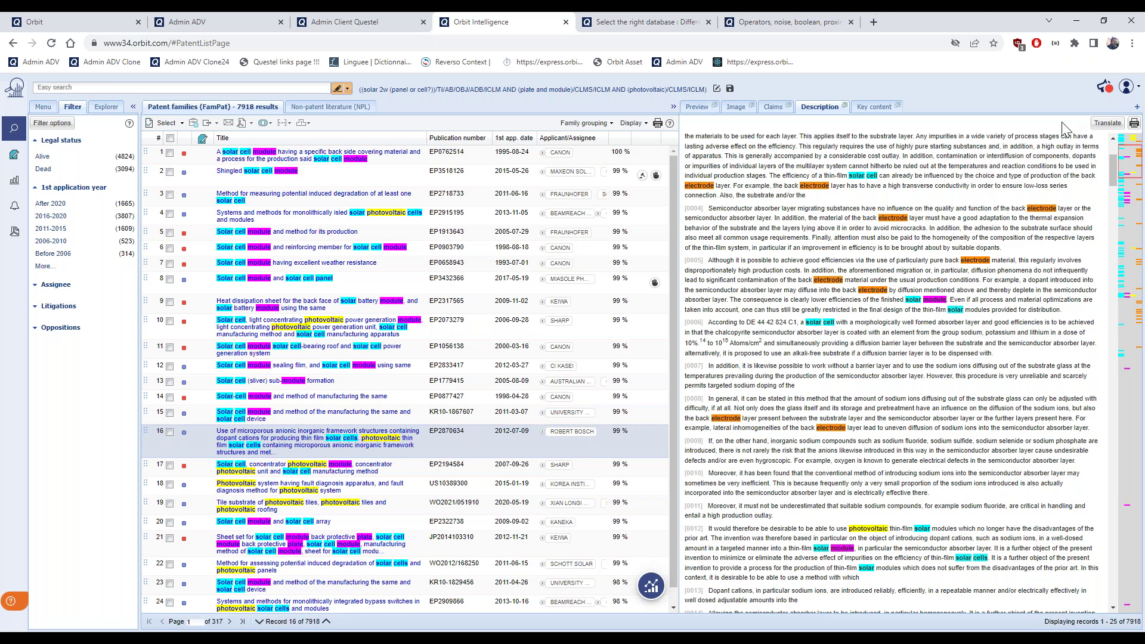
{"action": "left_click", "coordinate": [1137, 107]}
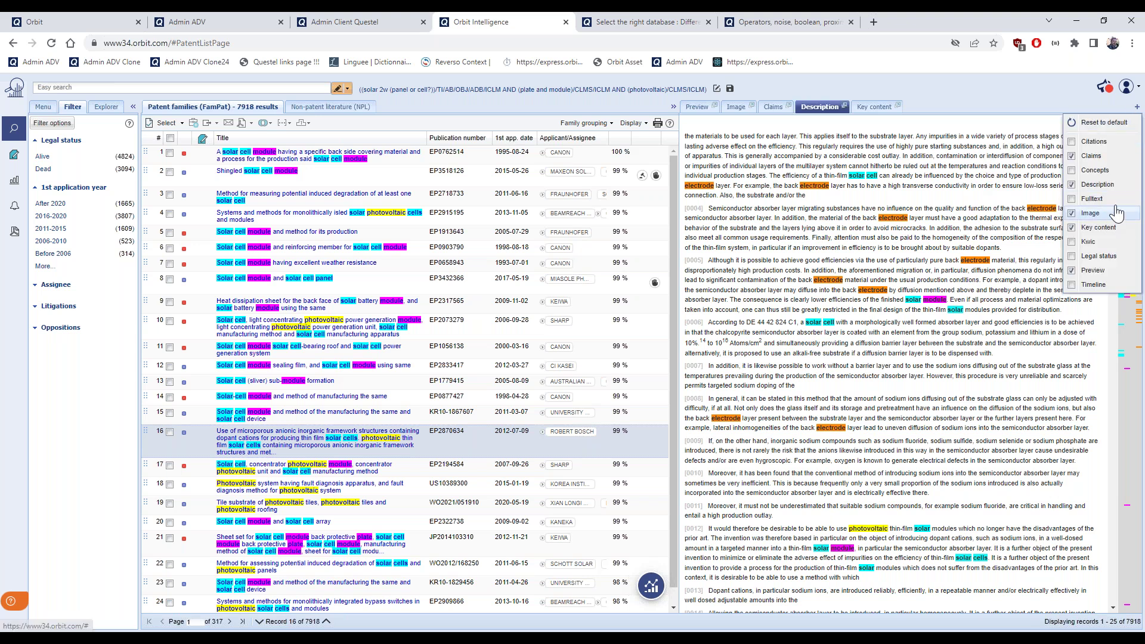
{"action": "left_click", "coordinate": [1087, 242]}
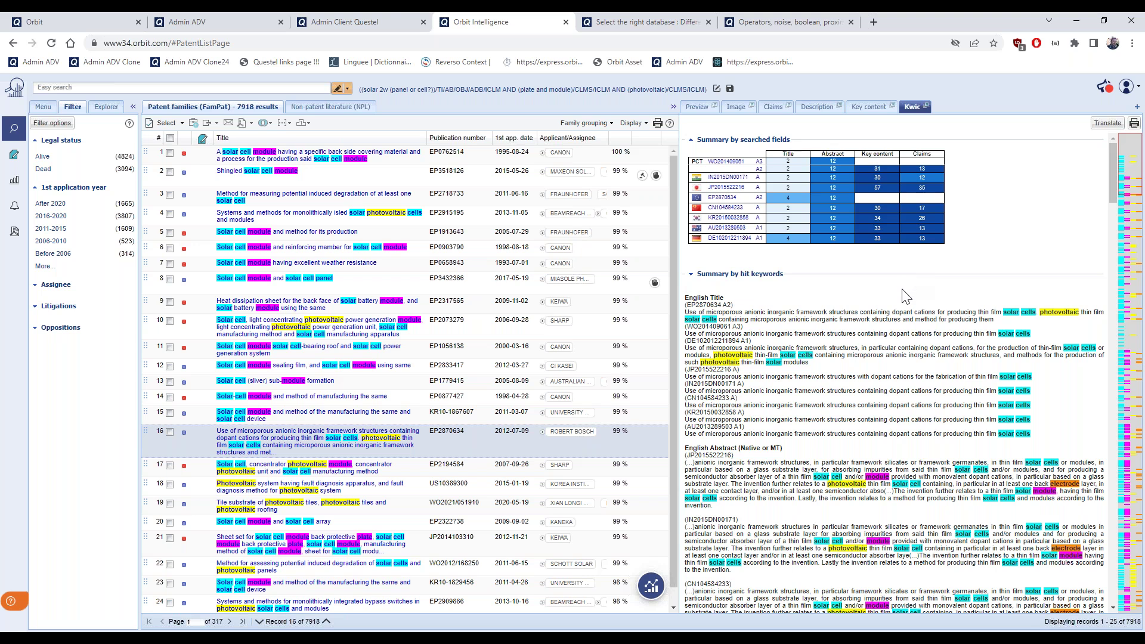
{"action": "scroll", "coordinate": [906, 297], "scroll_direction": "down", "scroll_amount": 1}
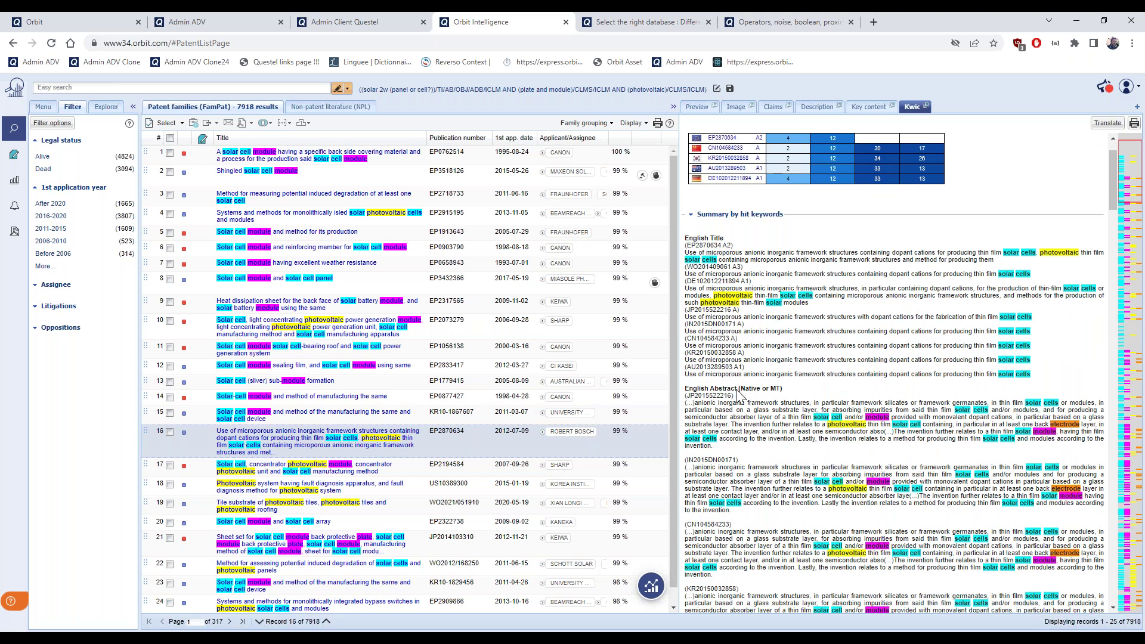
{"action": "double_click", "coordinate": [719, 397]}
{"action": "left_click_drag", "start_coordinate": [740, 460], "coordinate": [686, 460]}
{"action": "scroll", "coordinate": [773, 471], "scroll_direction": "down", "scroll_amount": 2}
{"action": "left_click_drag", "start_coordinate": [732, 406], "coordinate": [686, 406]}
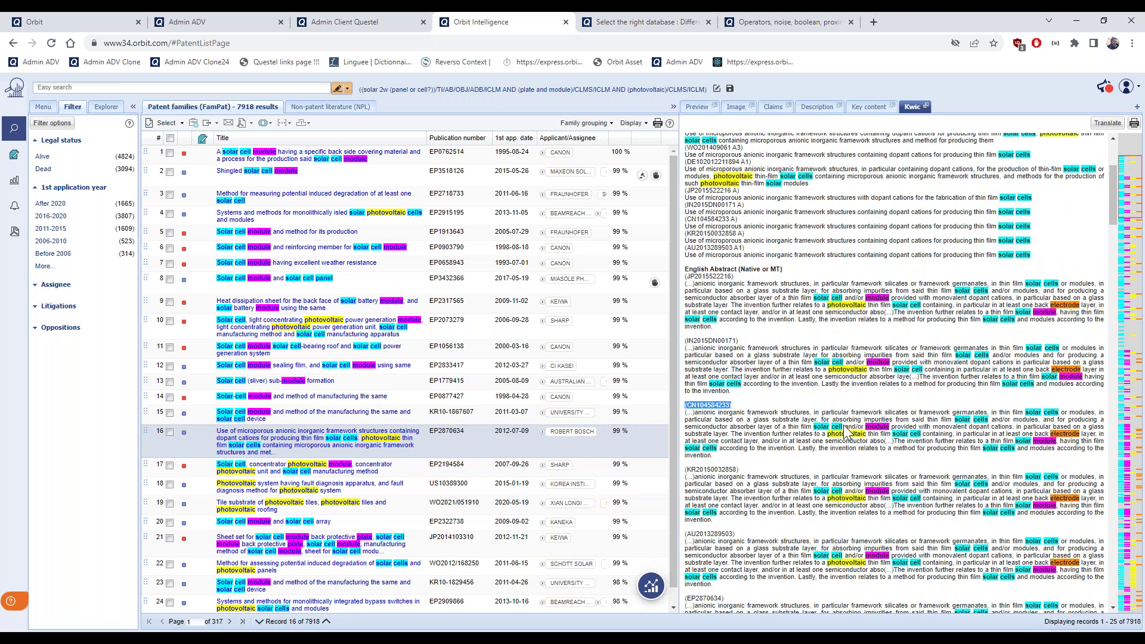
{"action": "scroll", "coordinate": [847, 432], "scroll_direction": "down", "scroll_amount": 6}
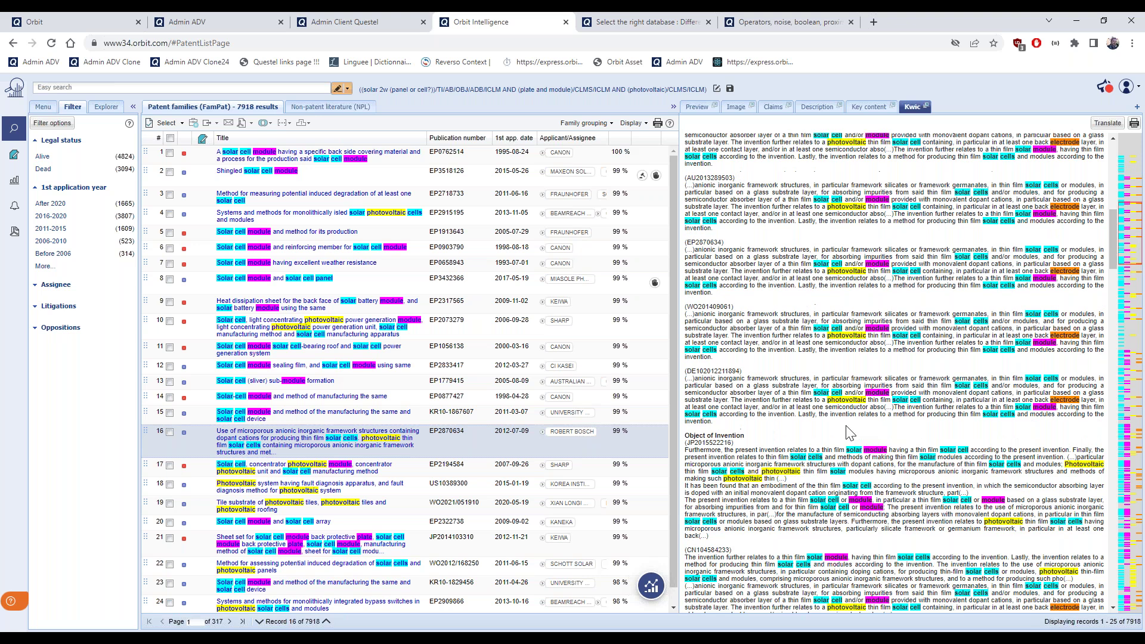
{"action": "scroll", "coordinate": [846, 425], "scroll_direction": "down", "scroll_amount": 1}
{"action": "left_click_drag", "start_coordinate": [732, 490], "coordinate": [686, 489]}
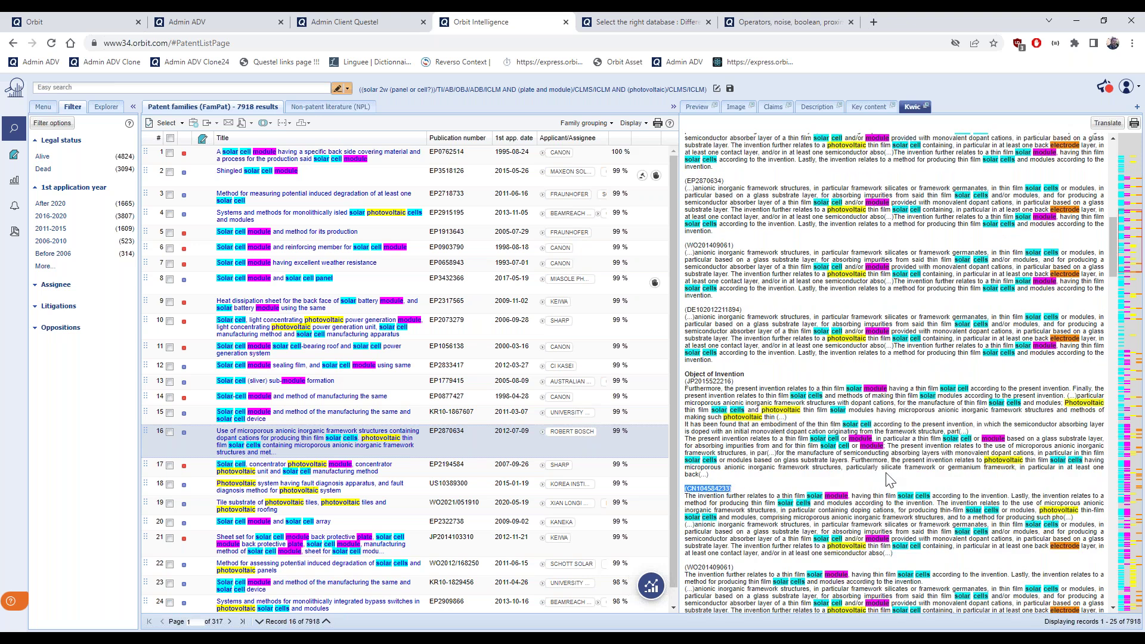
{"action": "scroll", "coordinate": [897, 478], "scroll_direction": "down", "scroll_amount": 5}
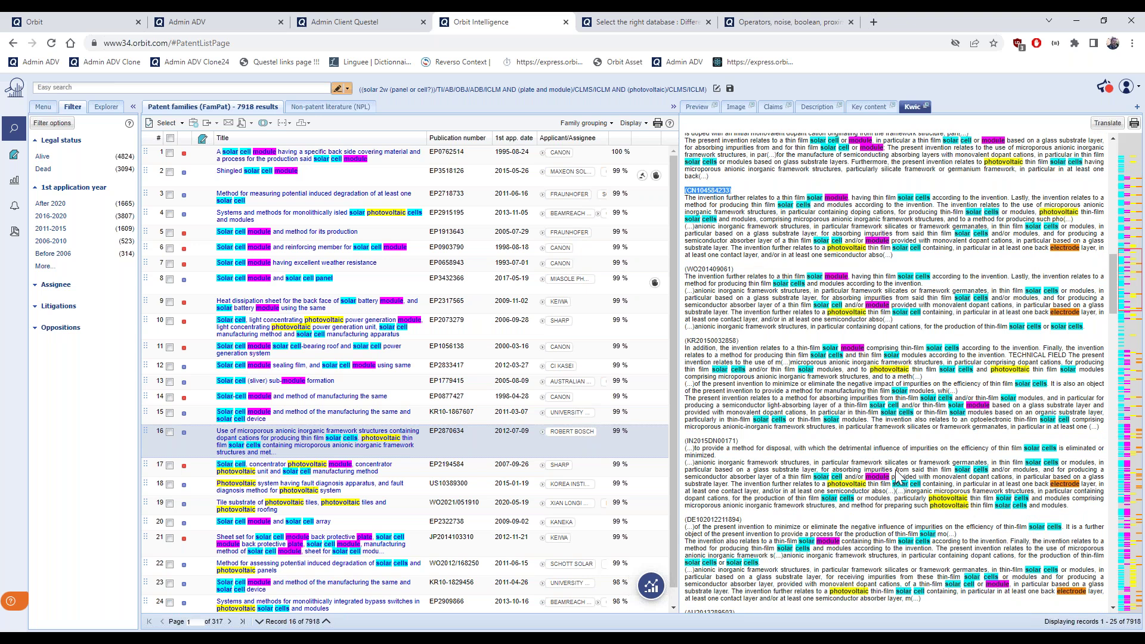
{"action": "left_click", "coordinate": [699, 113]}
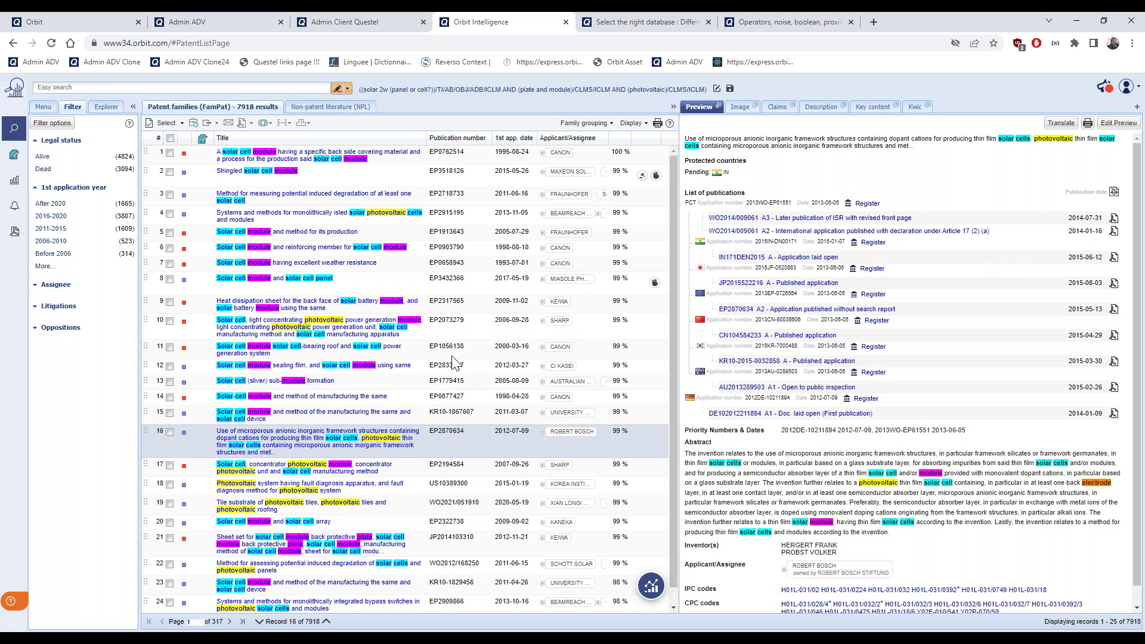
Preview result 14, EP0877427, with its drawings and family publication list
{"action": "left_click", "coordinate": [409, 401]}
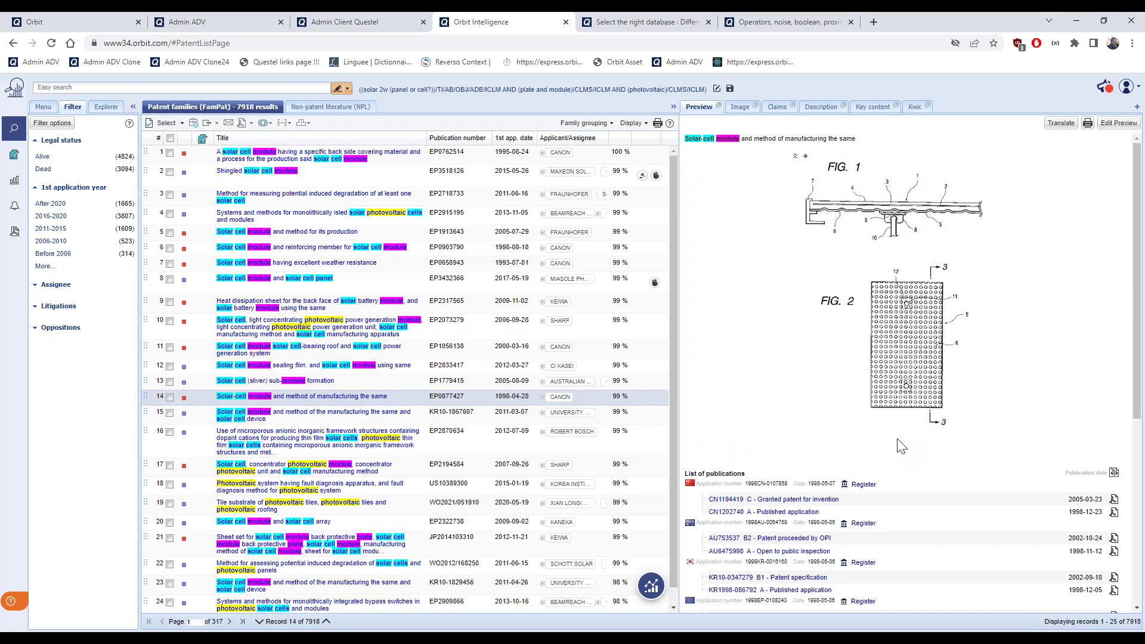
{"action": "scroll", "coordinate": [901, 446], "scroll_direction": "down", "scroll_amount": 3}
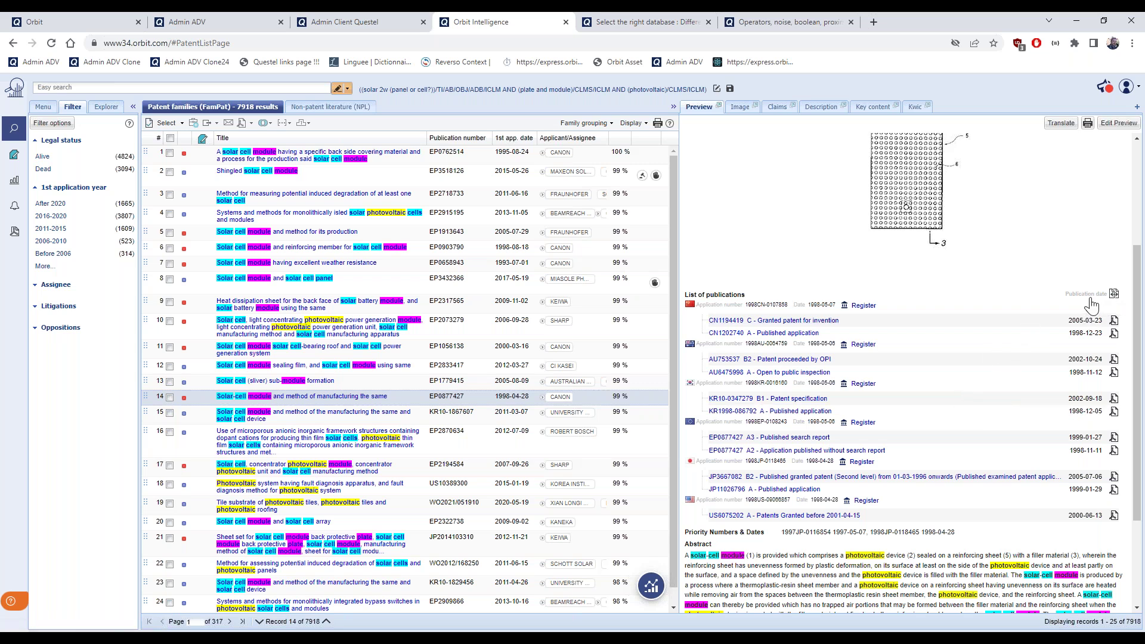
{"action": "left_click", "coordinate": [1117, 298]}
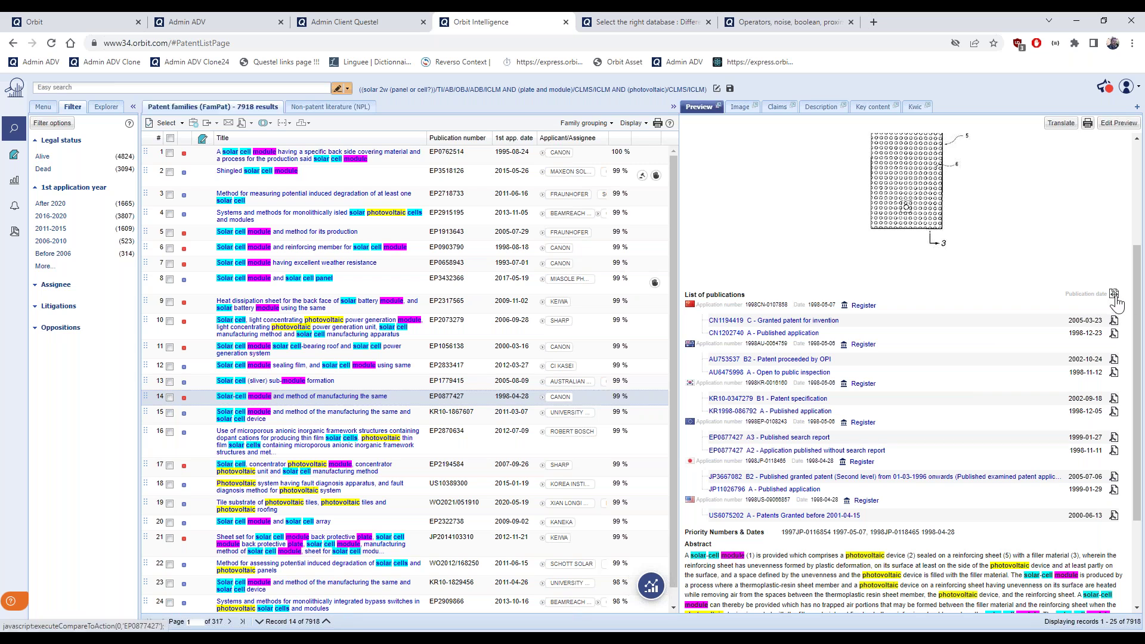
Open the Compare dialog and pair JP11026796 A on the left with US6075202 A on the right
{"action": "left_click", "coordinate": [1114, 296]}
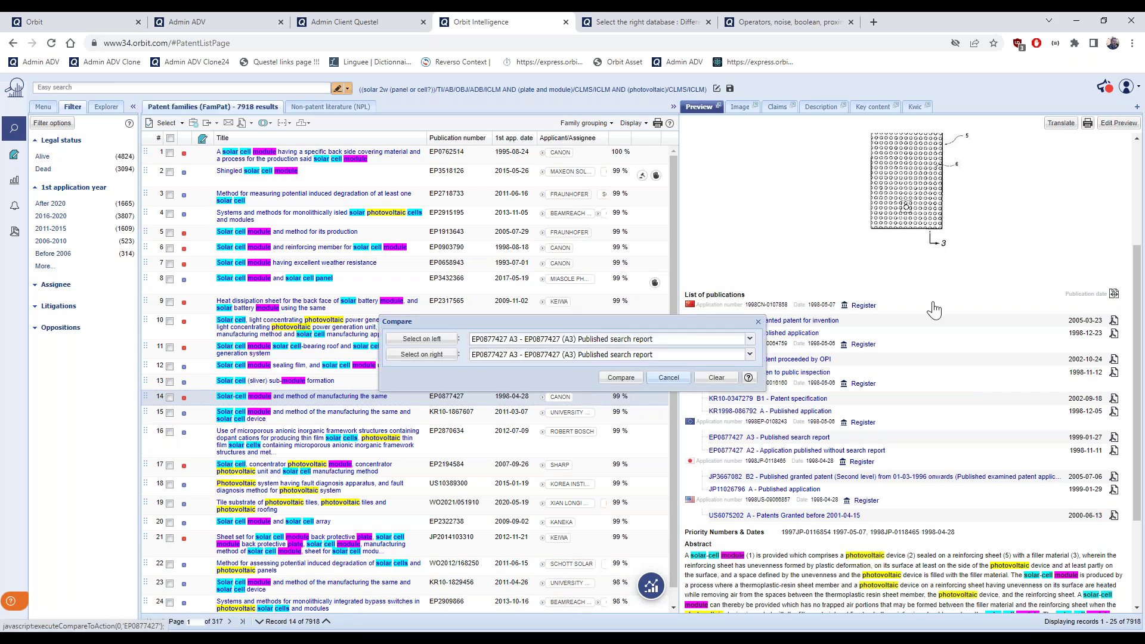
{"action": "left_click_drag", "start_coordinate": [743, 316], "coordinate": [921, 234]}
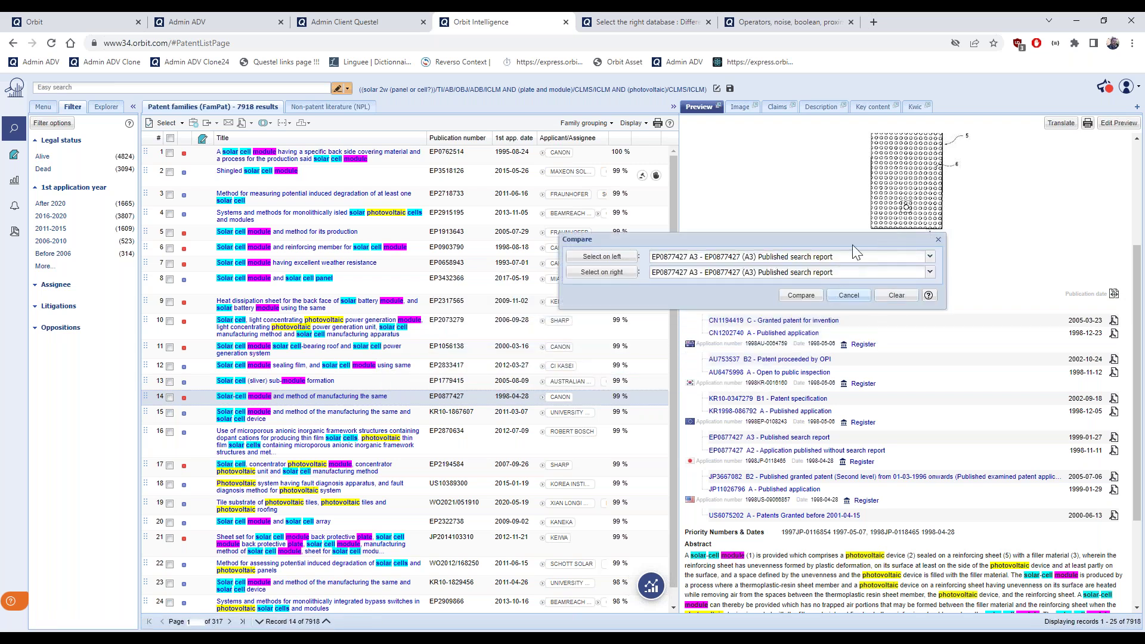
{"action": "left_click_drag", "start_coordinate": [854, 244], "coordinate": [864, 210]}
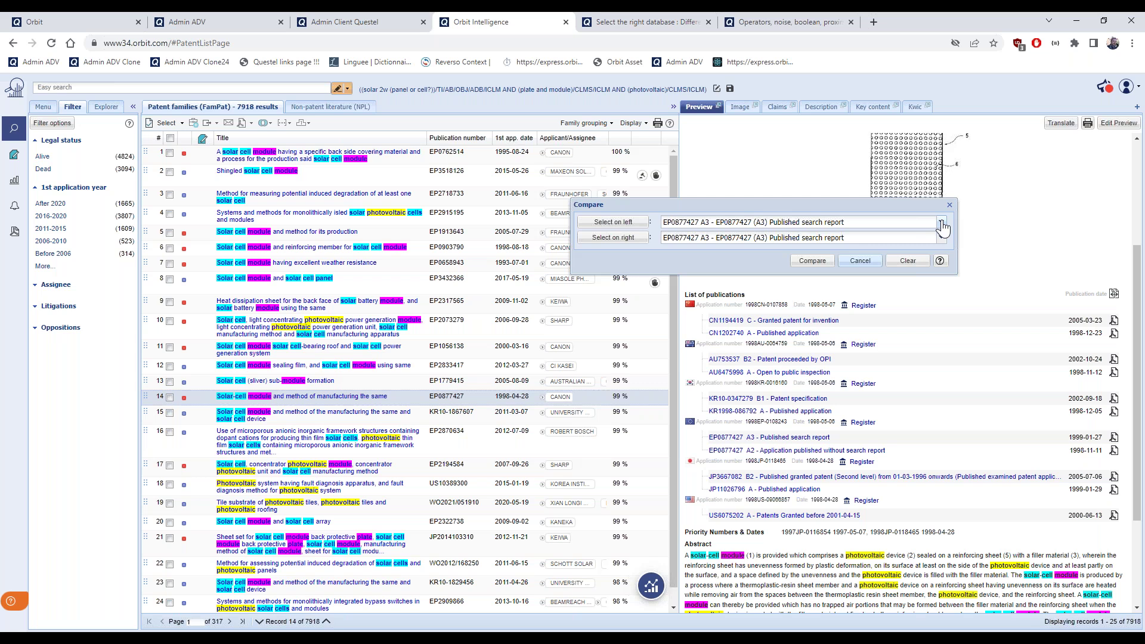
{"action": "left_click", "coordinate": [942, 225]}
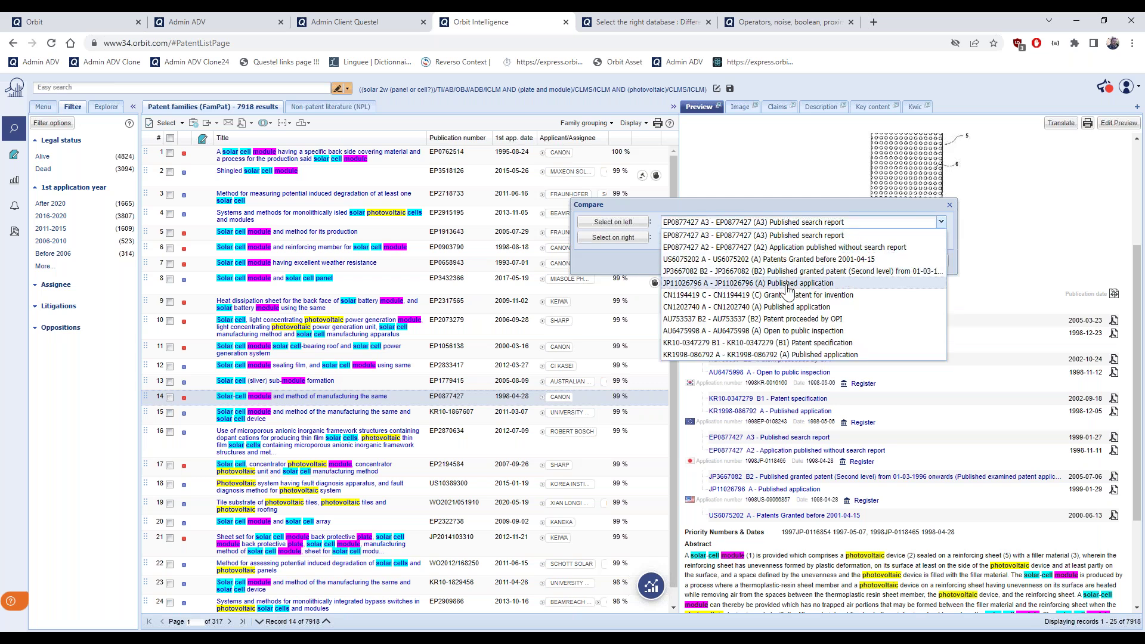
{"action": "left_click", "coordinate": [787, 284]}
{"action": "left_click", "coordinate": [942, 238]}
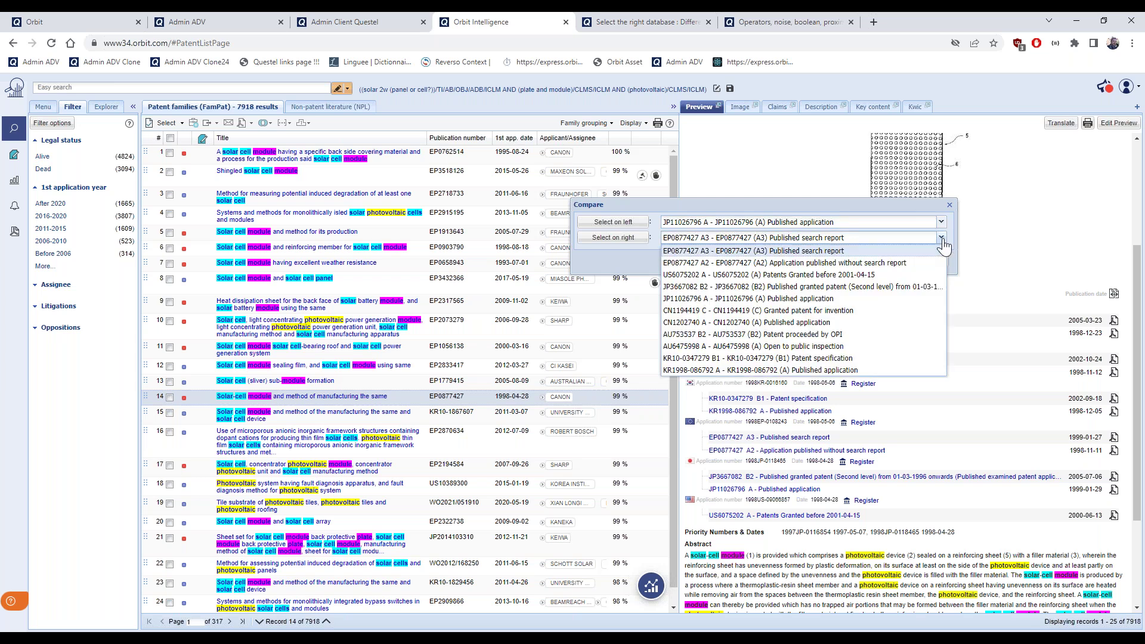
{"action": "left_click", "coordinate": [854, 277]}
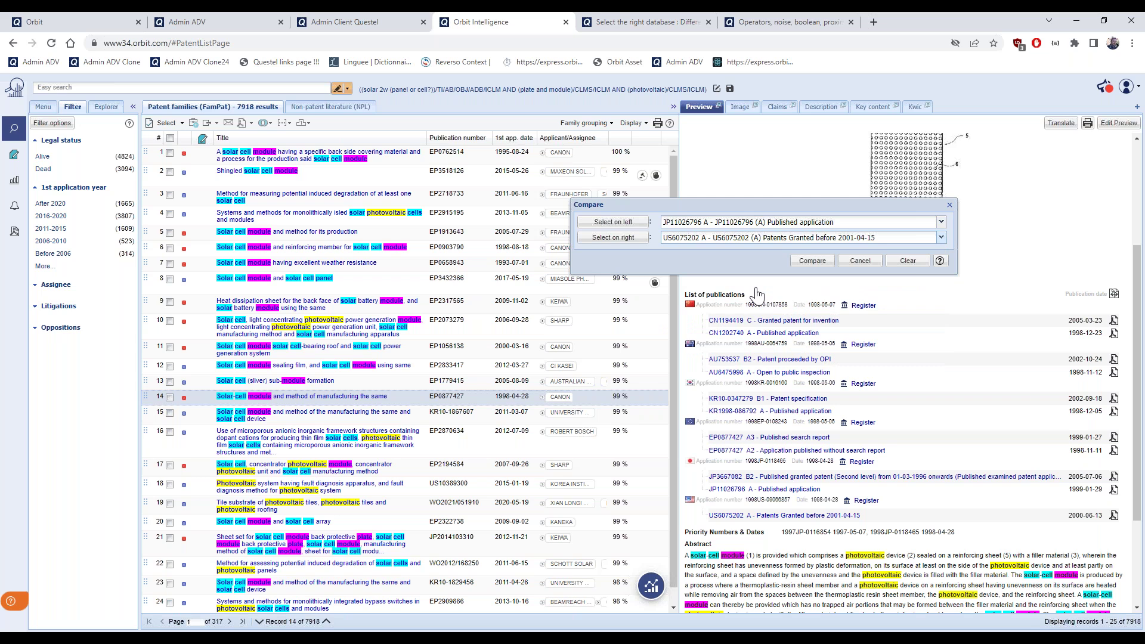
Run the comparison, swap the left side to EP0877427 A2, and scroll both sides' claims
{"action": "left_click", "coordinate": [822, 267]}
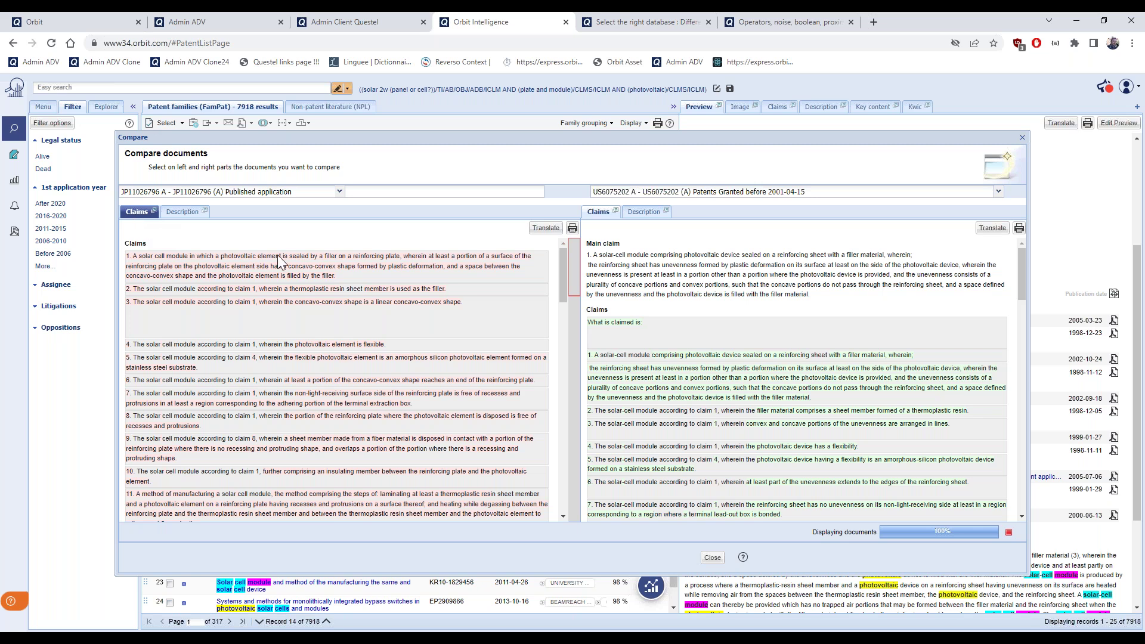
{"action": "left_click", "coordinate": [187, 217]}
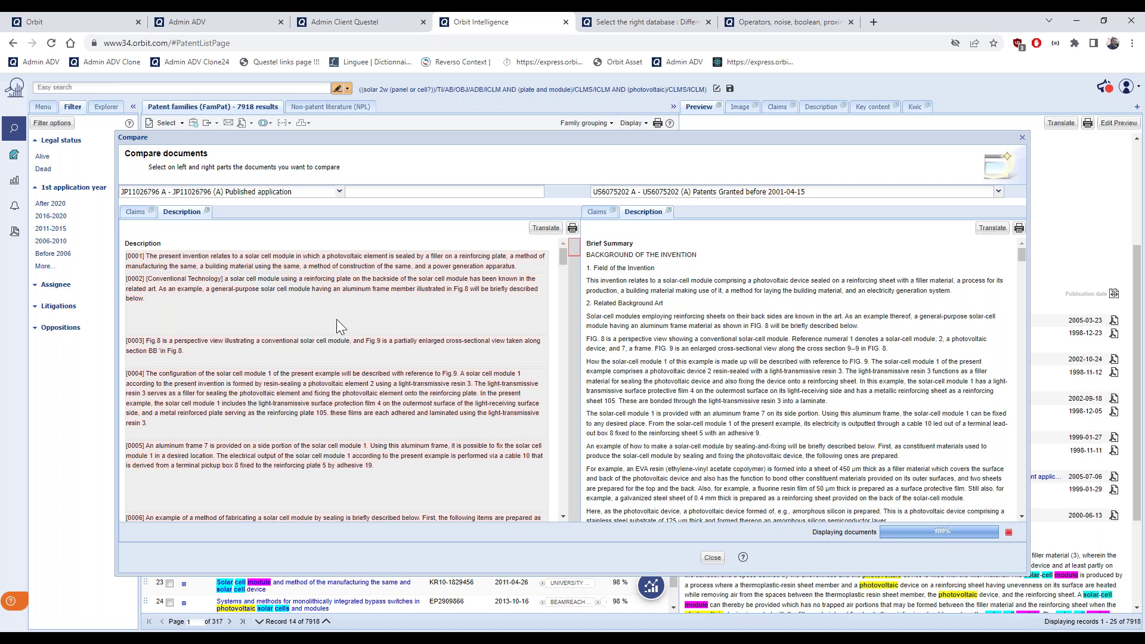
{"action": "left_click", "coordinate": [339, 193]}
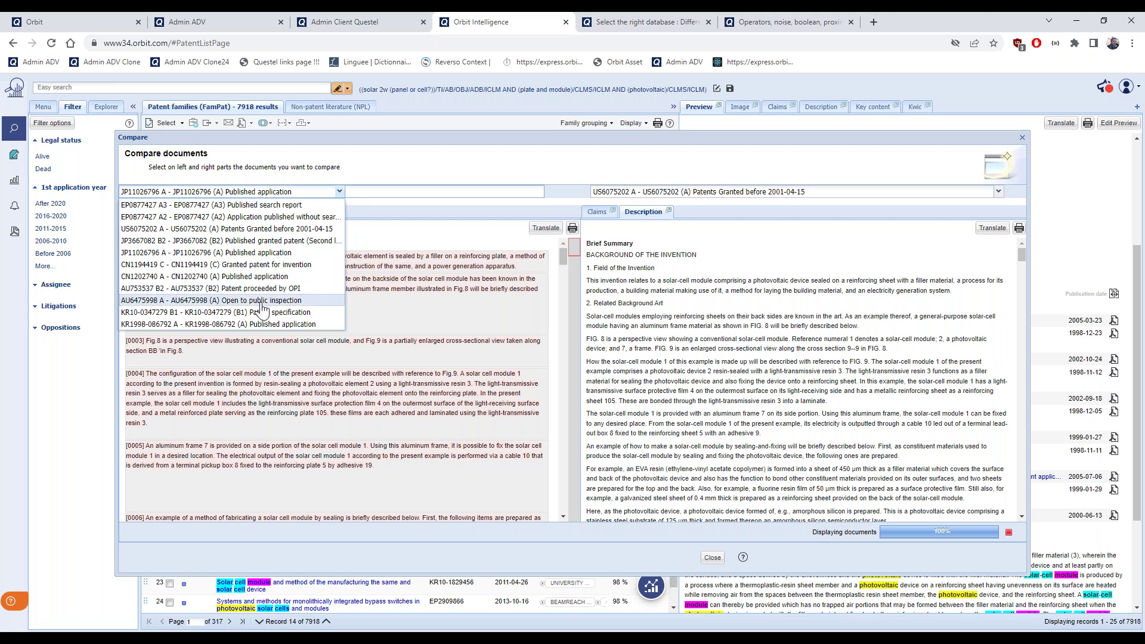
{"action": "left_click", "coordinate": [245, 218]}
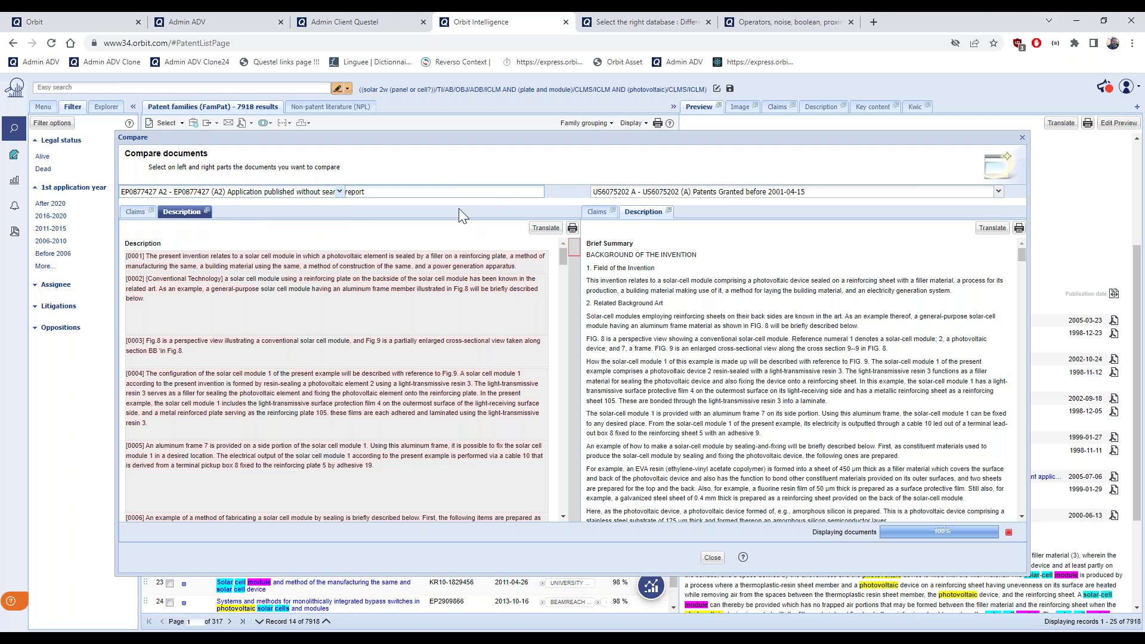
{"action": "left_click", "coordinate": [138, 212]}
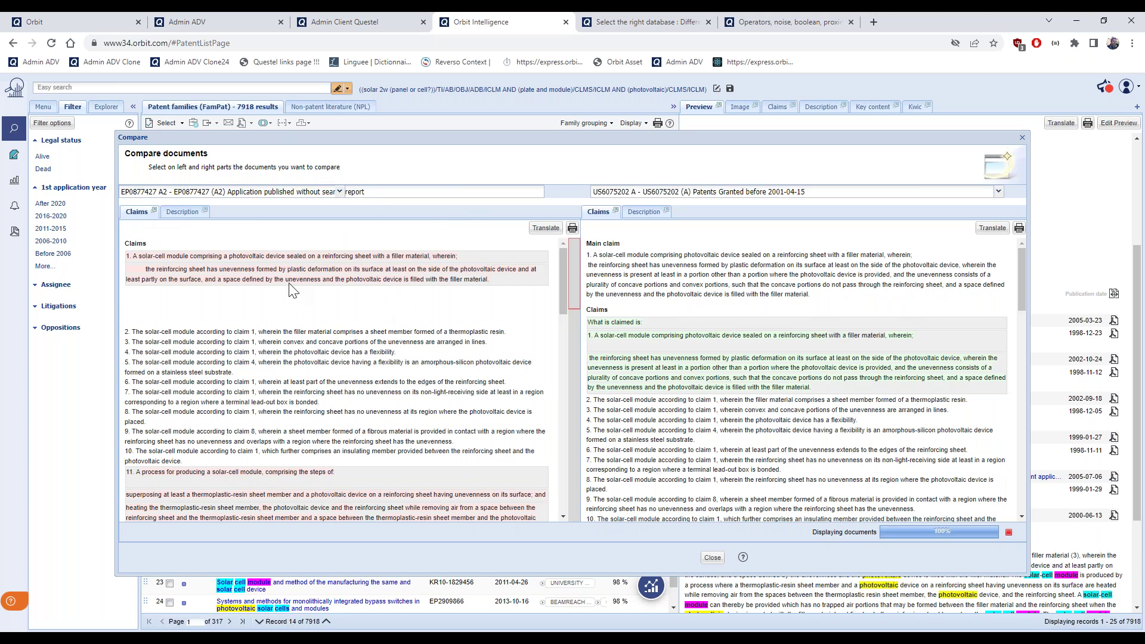
{"action": "scroll", "coordinate": [613, 402], "scroll_direction": "down", "scroll_amount": 10}
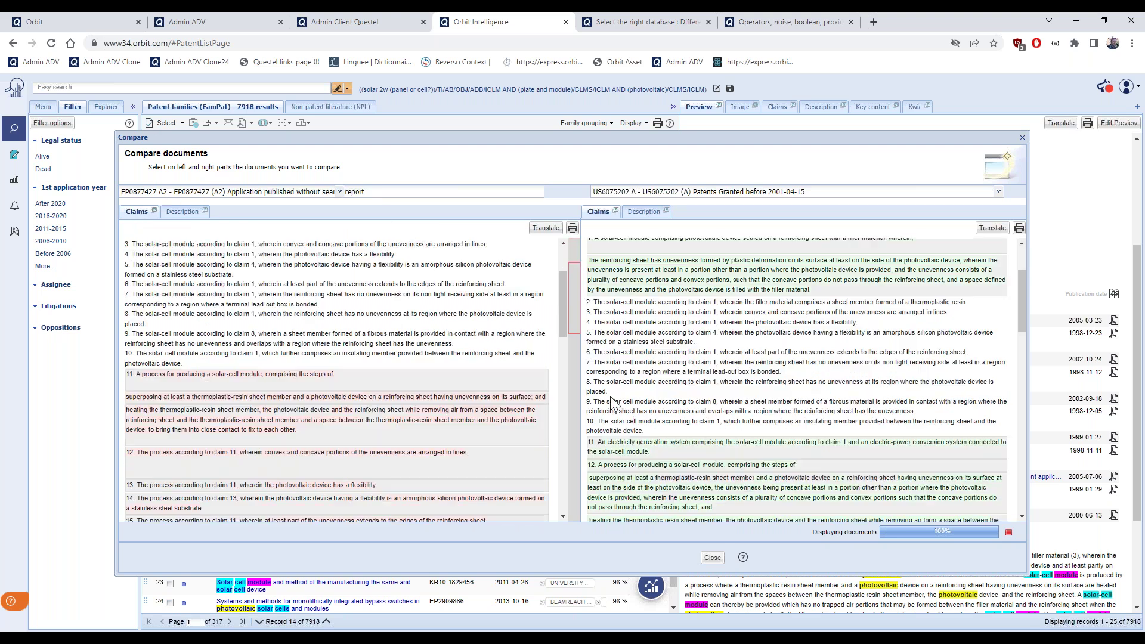
{"action": "scroll", "coordinate": [610, 397], "scroll_direction": "down", "scroll_amount": 3}
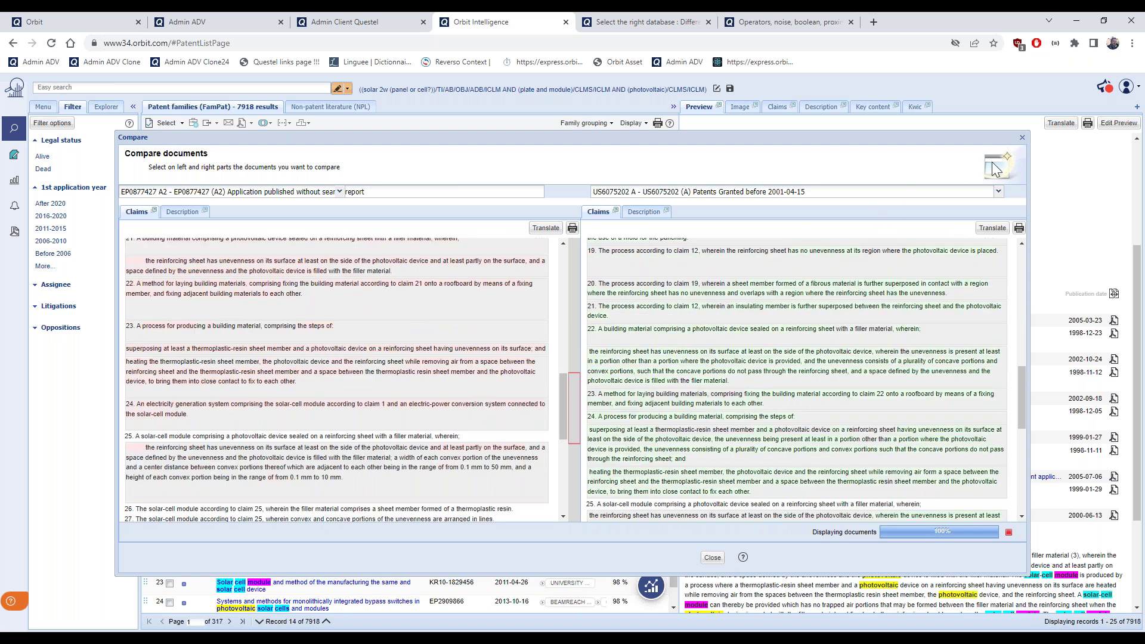
Close the comparison and open EP0877427's claims in a separate, maximized window
{"action": "left_click", "coordinate": [1019, 135]}
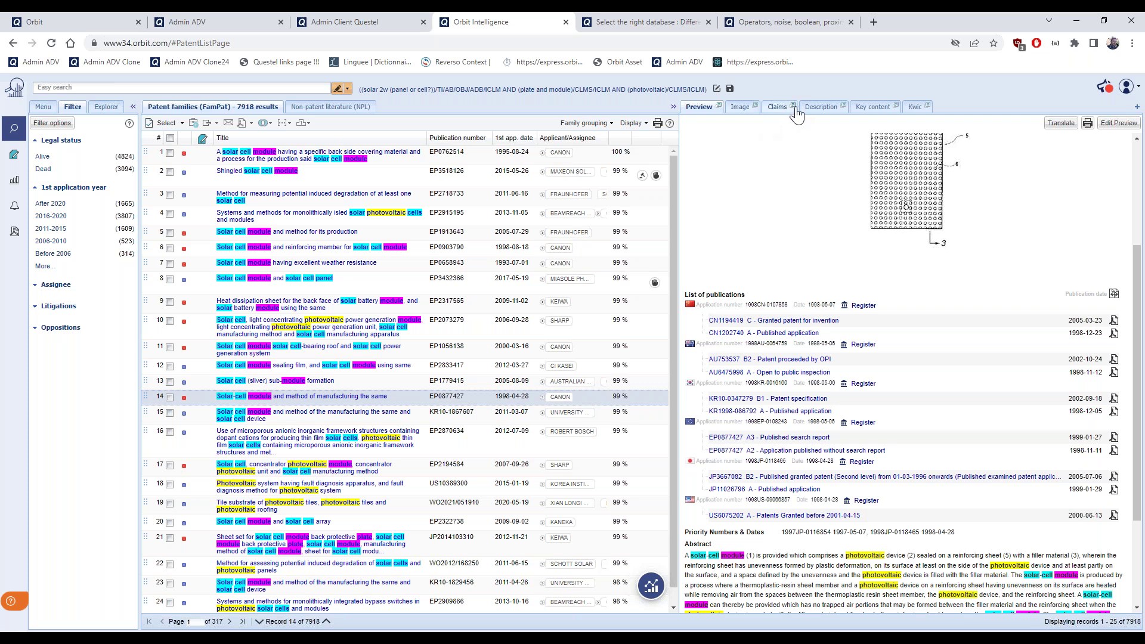
{"action": "left_click", "coordinate": [794, 107]}
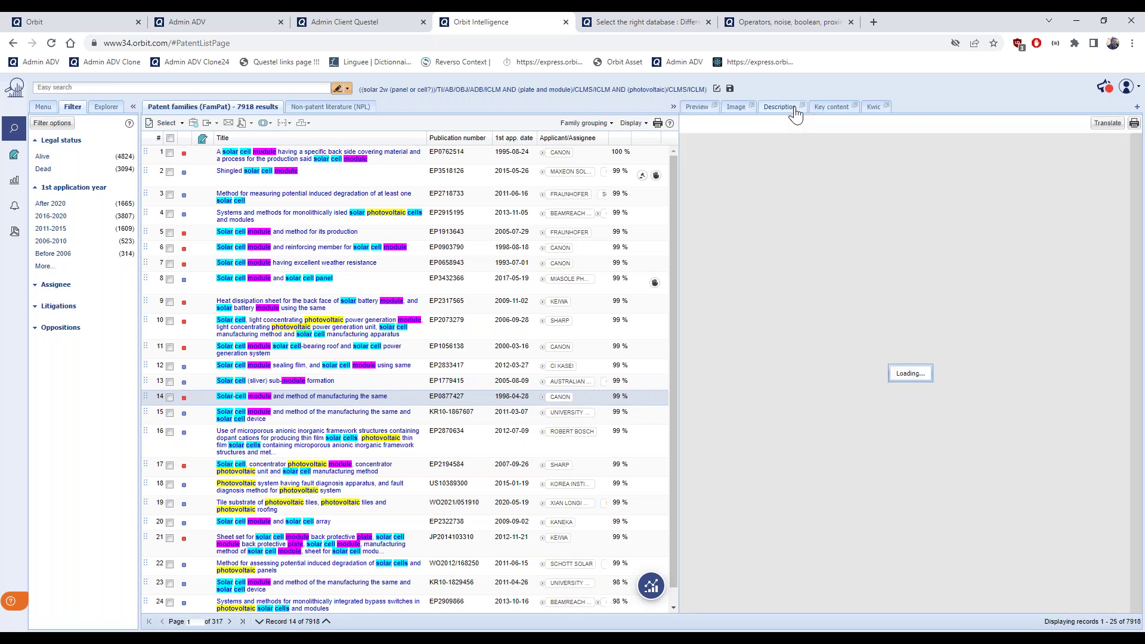
{"action": "left_click_drag", "start_coordinate": [373, 239], "coordinate": [611, 196]}
{"action": "left_click", "coordinate": [611, 198]}
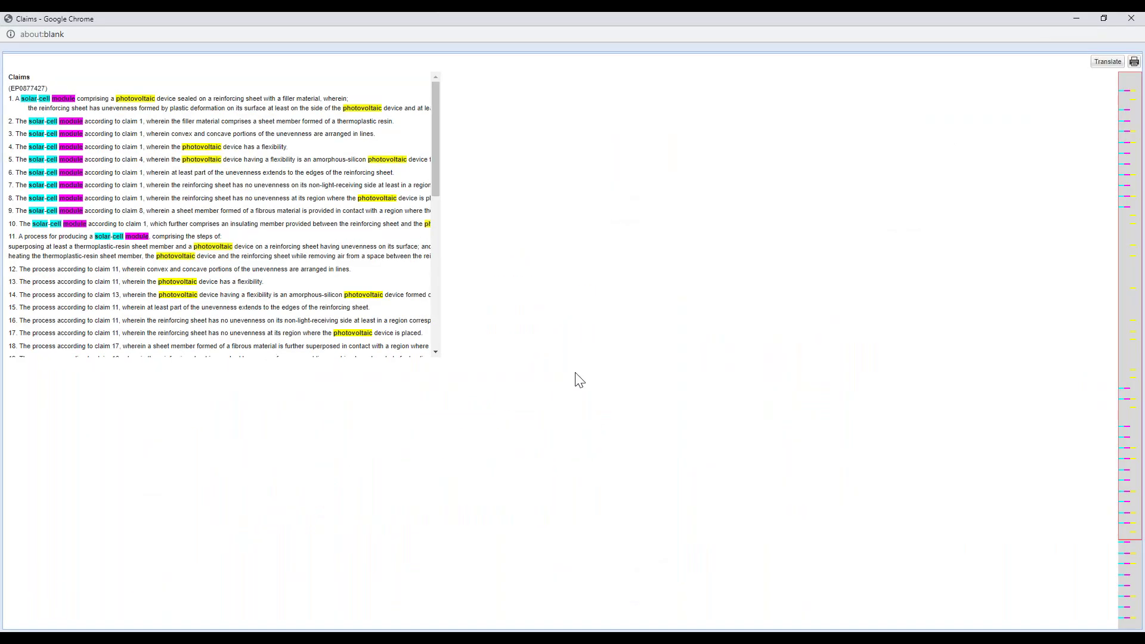
{"action": "scroll", "coordinate": [542, 322], "scroll_direction": "down", "scroll_amount": 2}
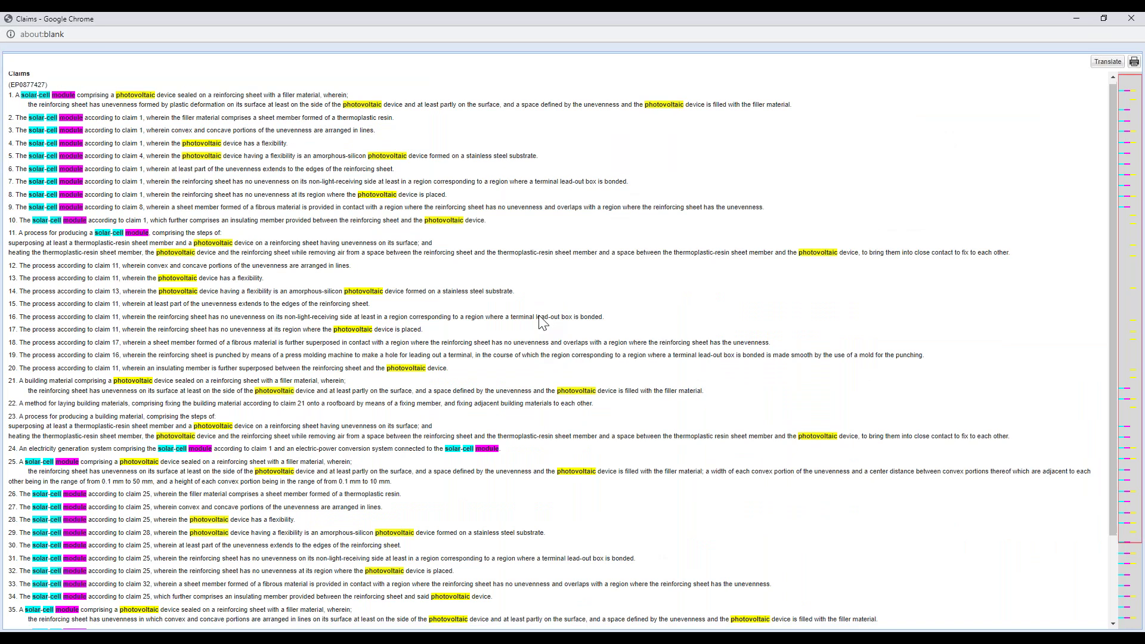
{"action": "scroll", "coordinate": [542, 322], "scroll_direction": "up", "scroll_amount": 2}
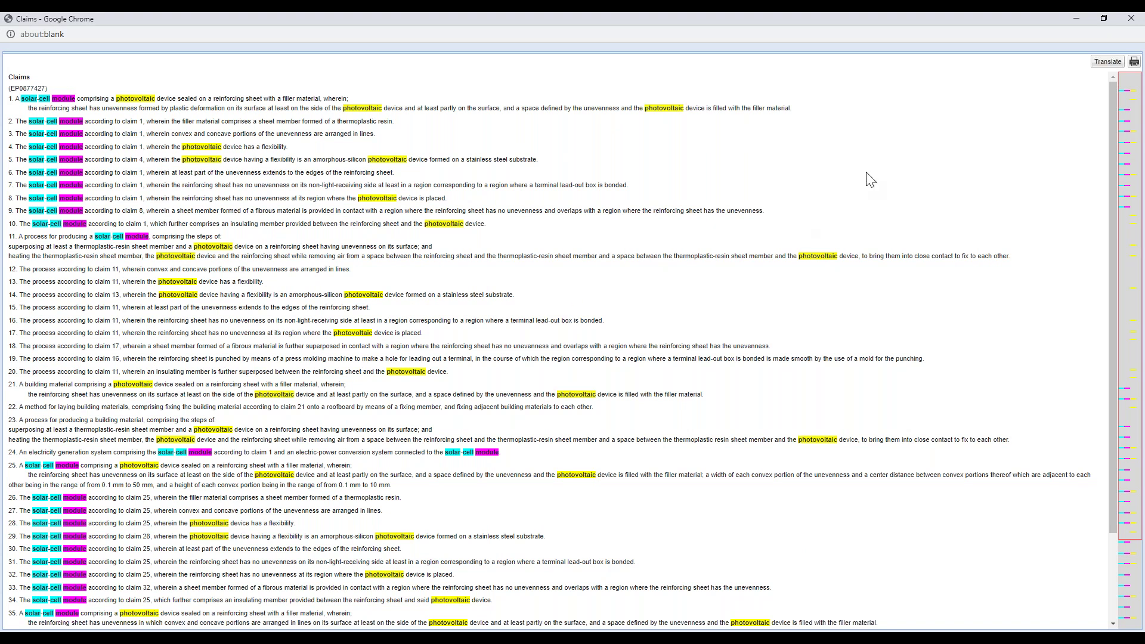
Close the claims window and scroll EP0877427's preview to its abstract, applicant and IPC/CPC codes
{"action": "left_click", "coordinate": [1138, 20]}
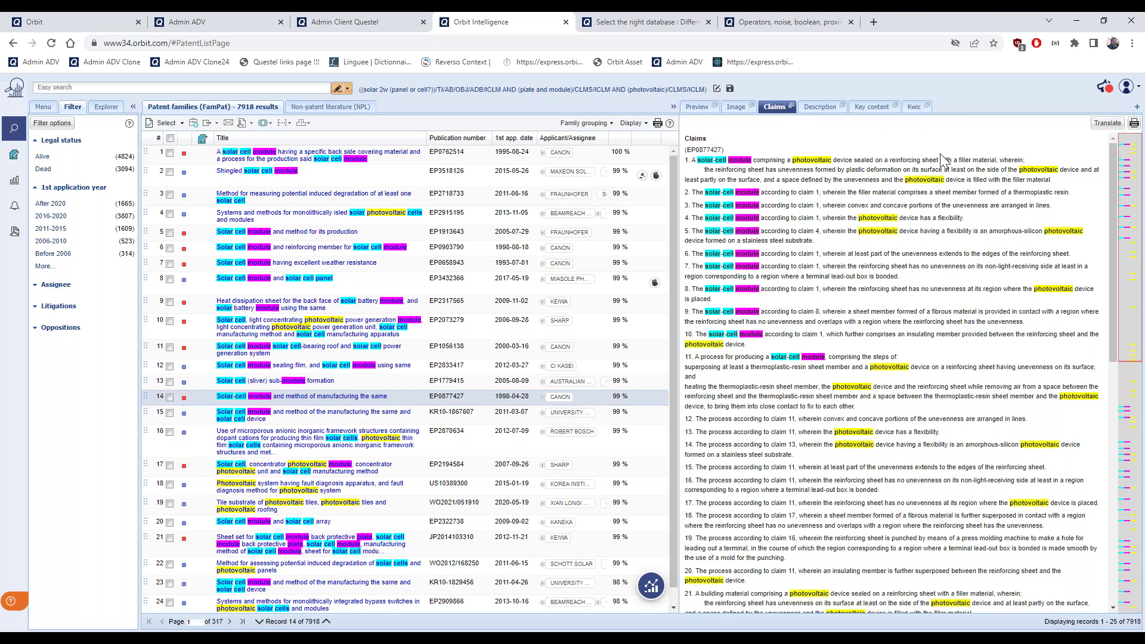
{"action": "scroll", "coordinate": [941, 161], "scroll_direction": "down", "scroll_amount": 5}
{"action": "left_click", "coordinate": [698, 107]}
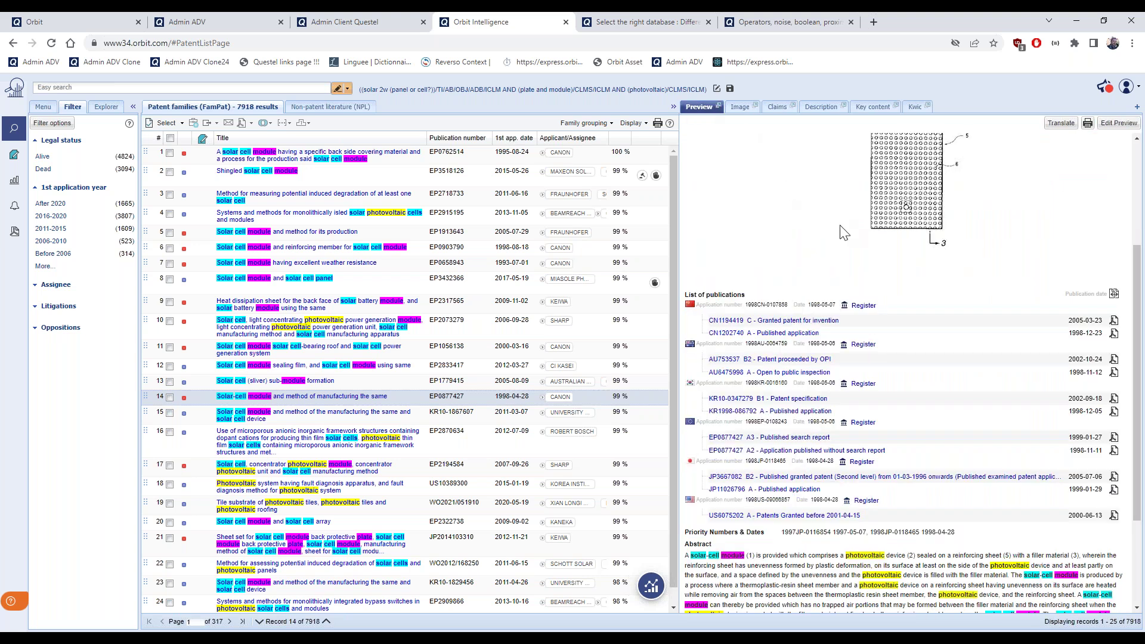
{"action": "scroll", "coordinate": [841, 230], "scroll_direction": "up", "scroll_amount": 1}
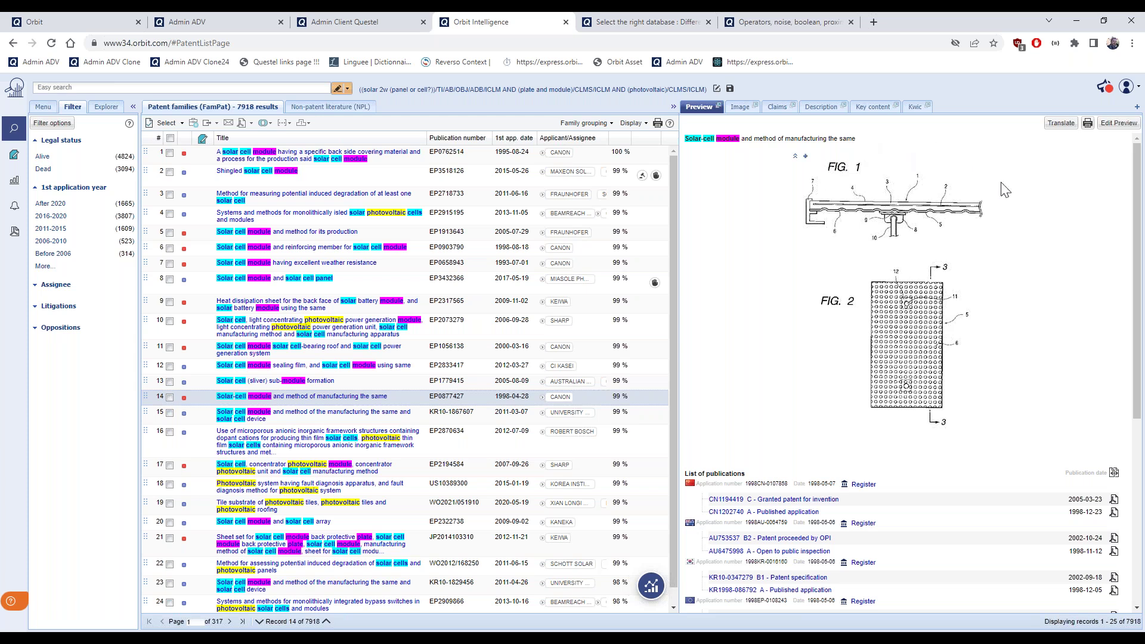
{"action": "scroll", "coordinate": [1026, 320], "scroll_direction": "down", "scroll_amount": 3}
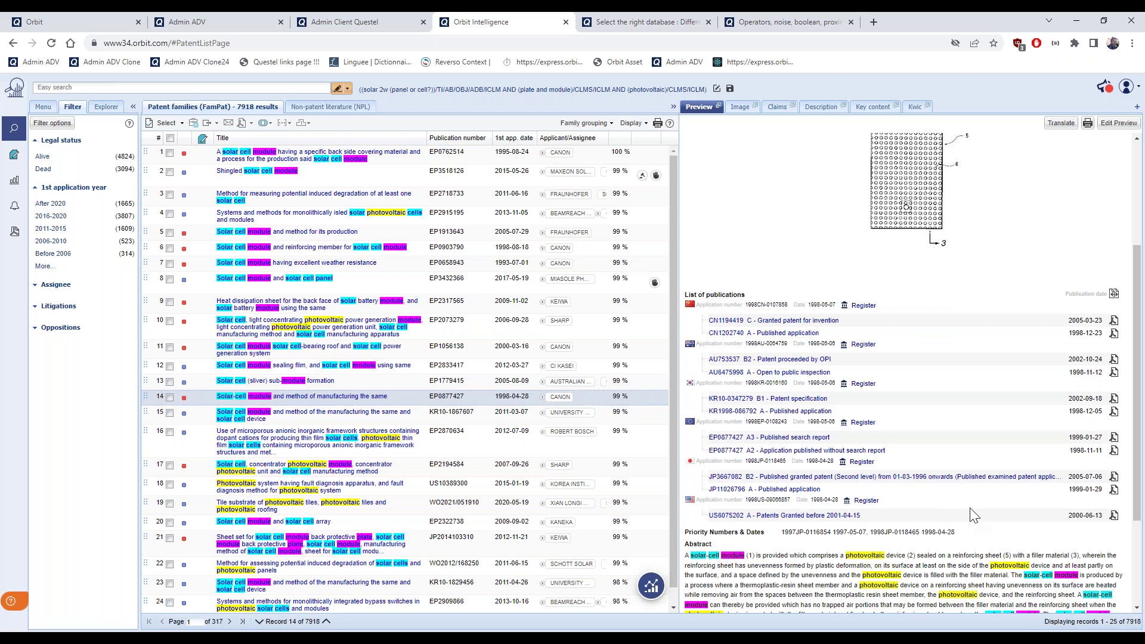
{"action": "scroll", "coordinate": [972, 514], "scroll_direction": "down", "scroll_amount": 3}
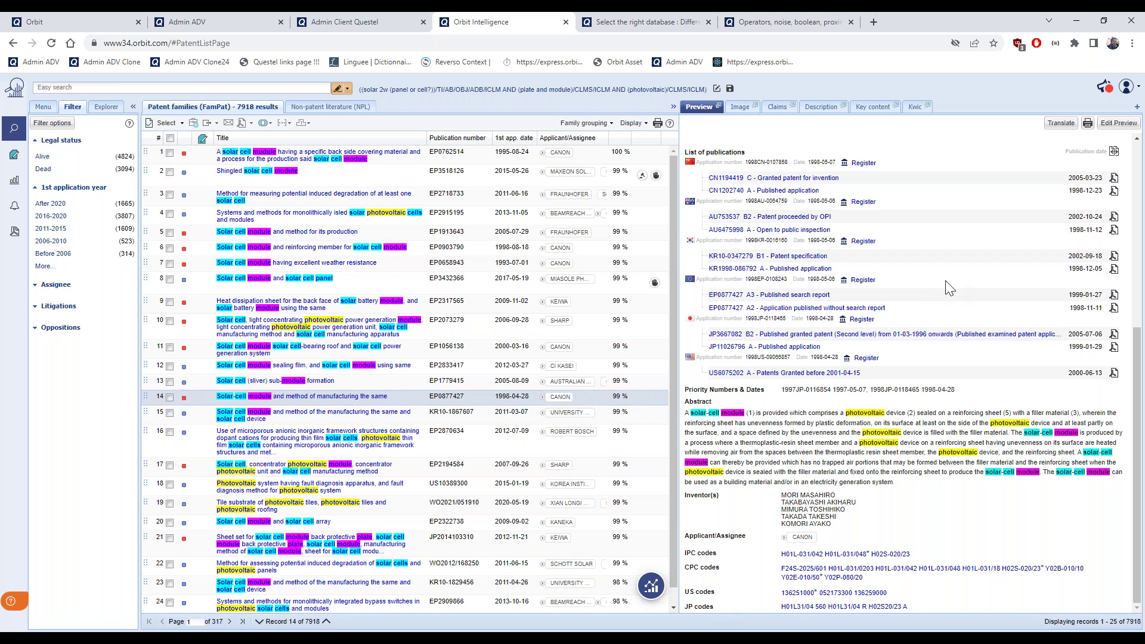
Add Patent Assignee History to the preview fields, placed right after Applicant/Assignee
{"action": "left_click", "coordinate": [1119, 124]}
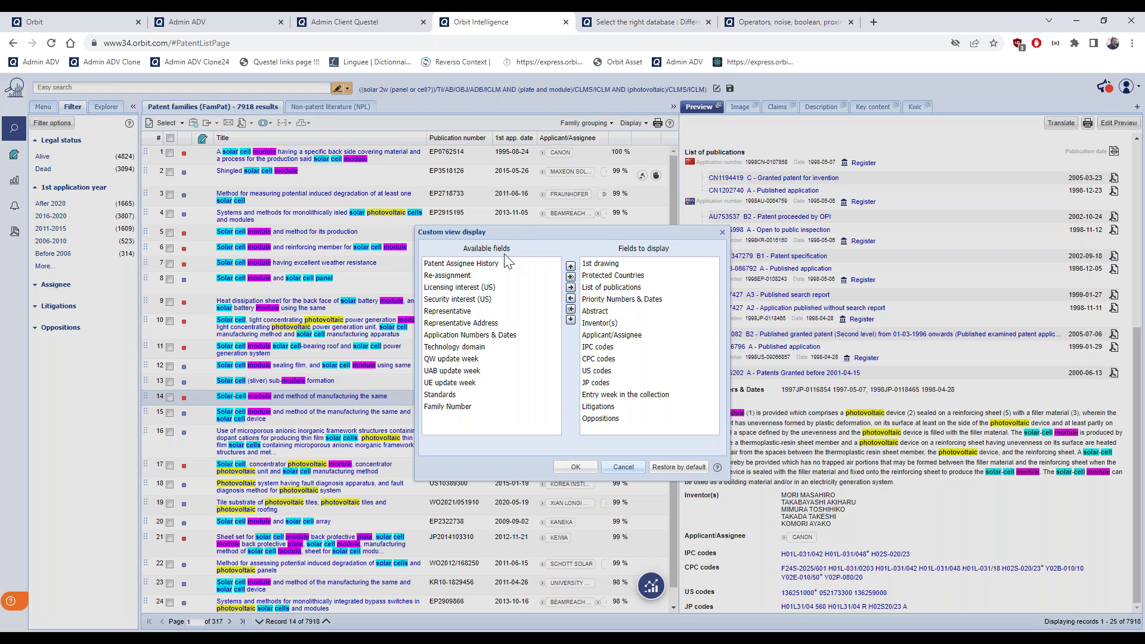
{"action": "left_click_drag", "start_coordinate": [463, 248], "coordinate": [510, 248]}
{"action": "left_click_drag", "start_coordinate": [618, 249], "coordinate": [692, 258]}
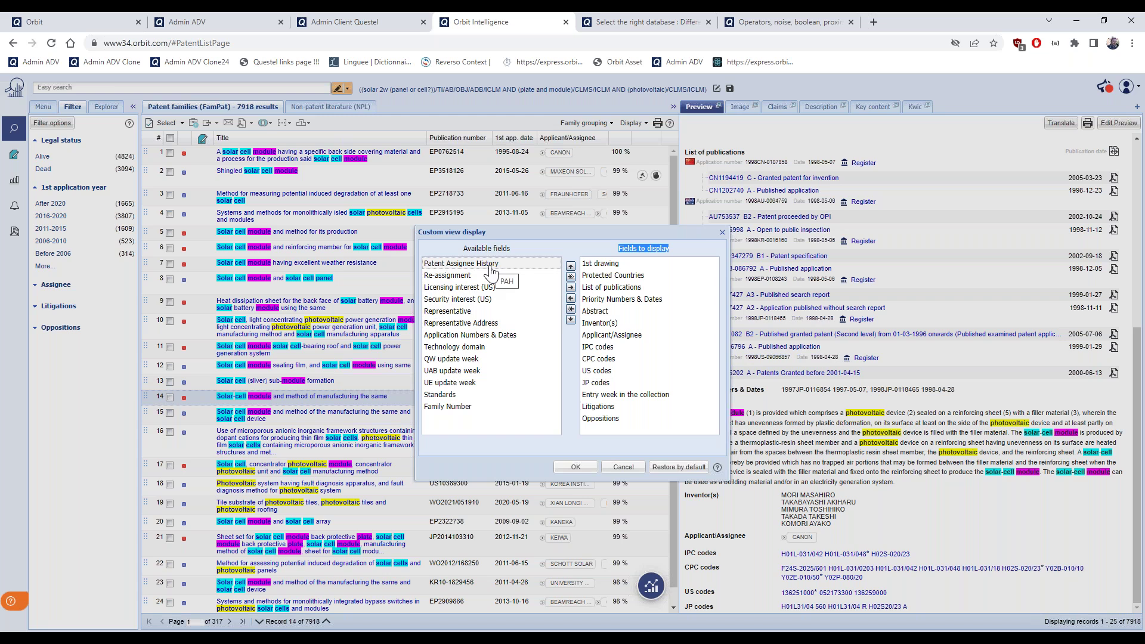
{"action": "left_click", "coordinate": [474, 264]}
{"action": "left_click", "coordinate": [571, 288]}
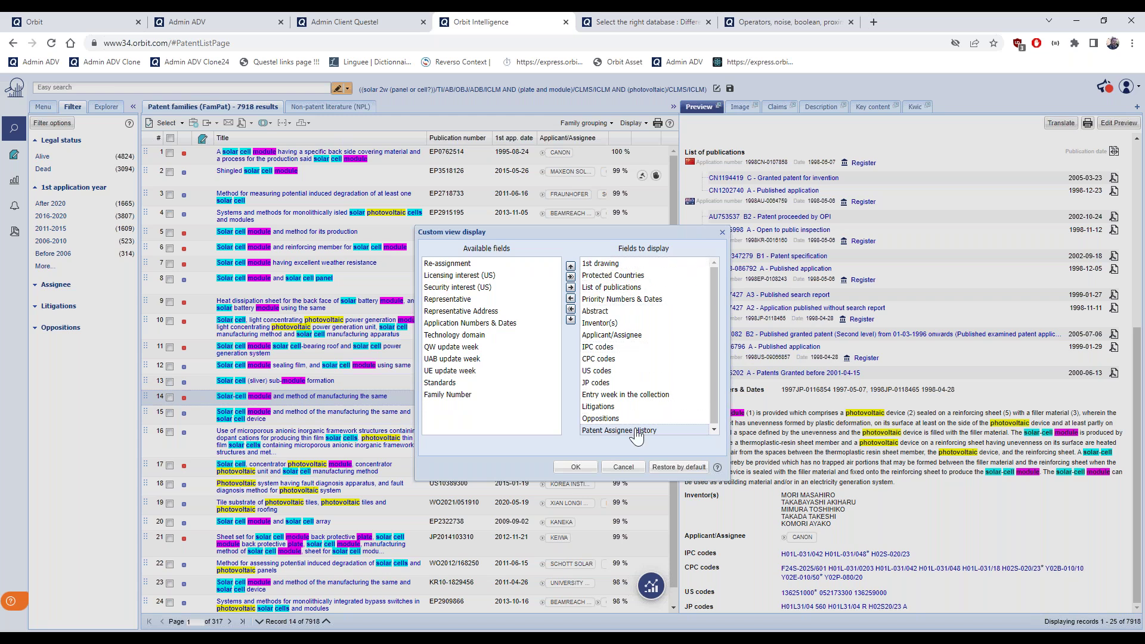
{"action": "left_click_drag", "start_coordinate": [637, 435], "coordinate": [637, 351]}
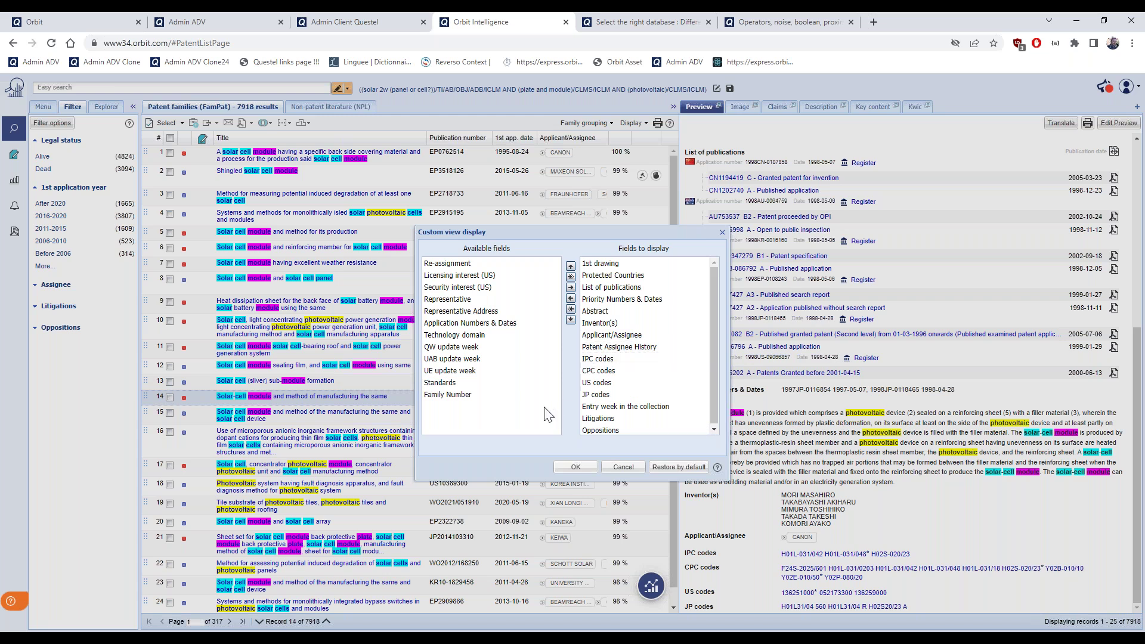
Add Family Number and Application Numbers & Dates, the latter after Priority Numbers & Dates, and confirm
{"action": "left_click", "coordinate": [470, 400]}
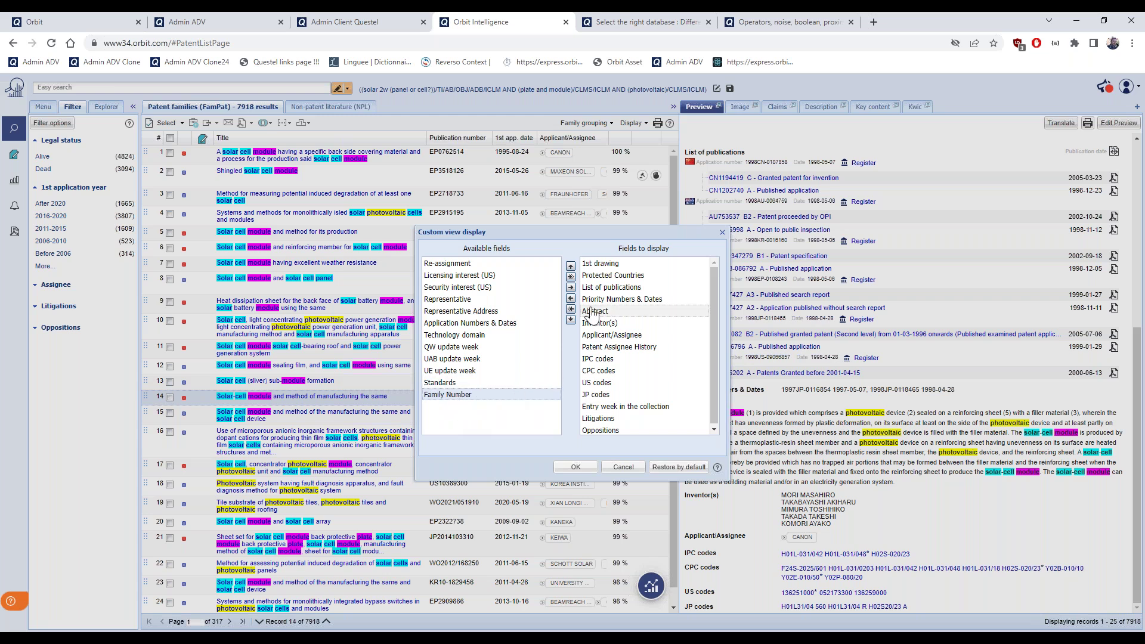
{"action": "left_click", "coordinate": [571, 277]}
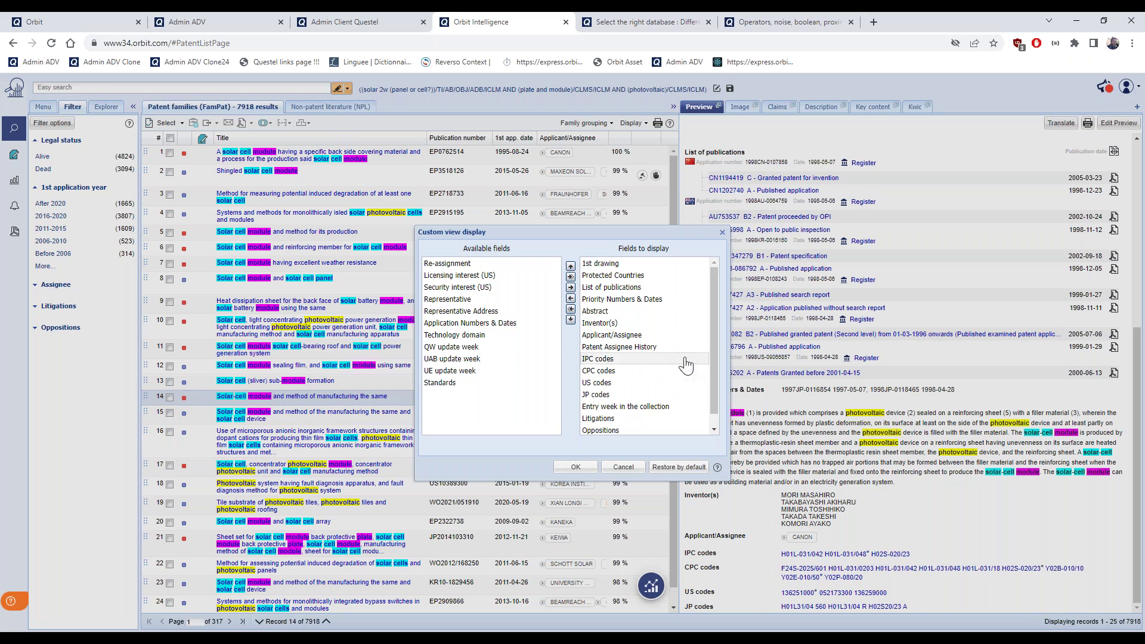
{"action": "left_click_drag", "start_coordinate": [712, 394], "coordinate": [711, 407]}
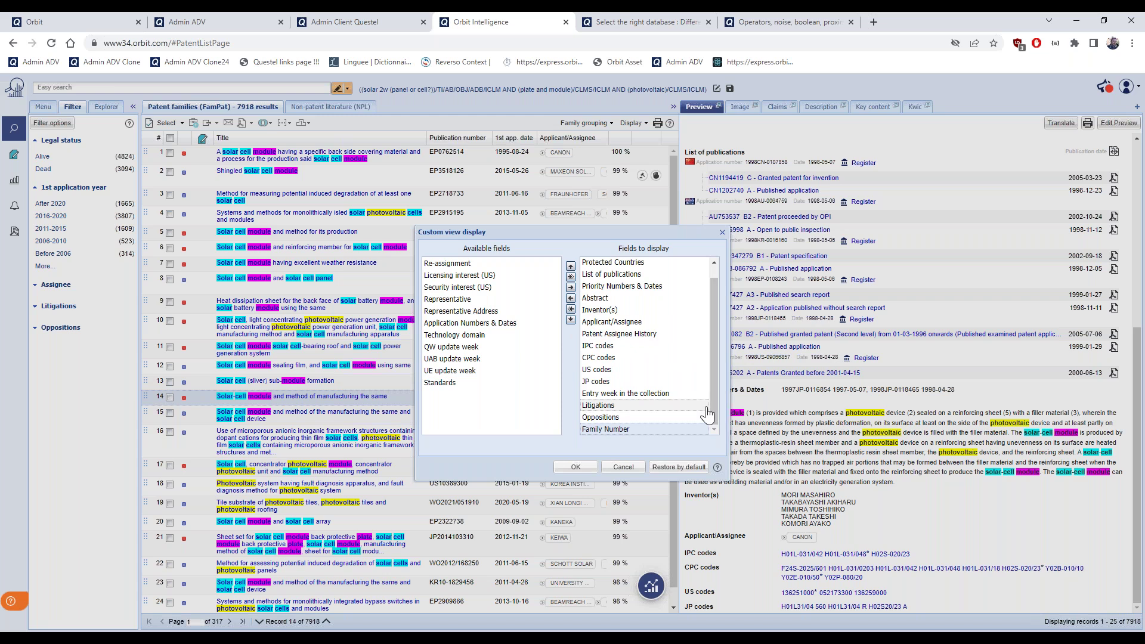
{"action": "left_click", "coordinate": [500, 323]}
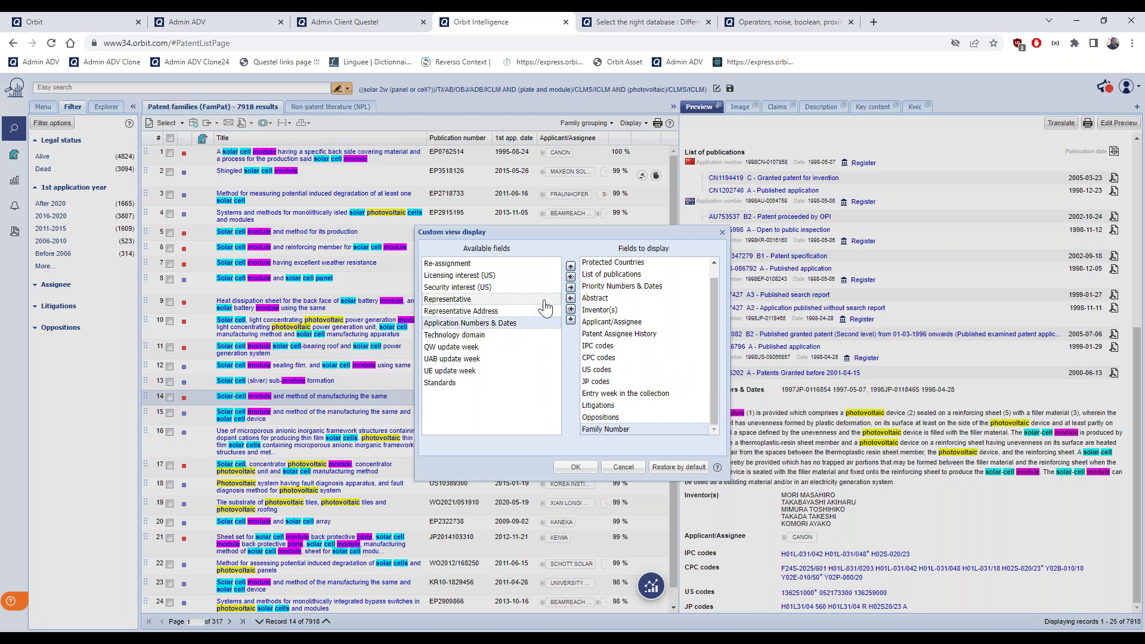
{"action": "left_click", "coordinate": [571, 287]}
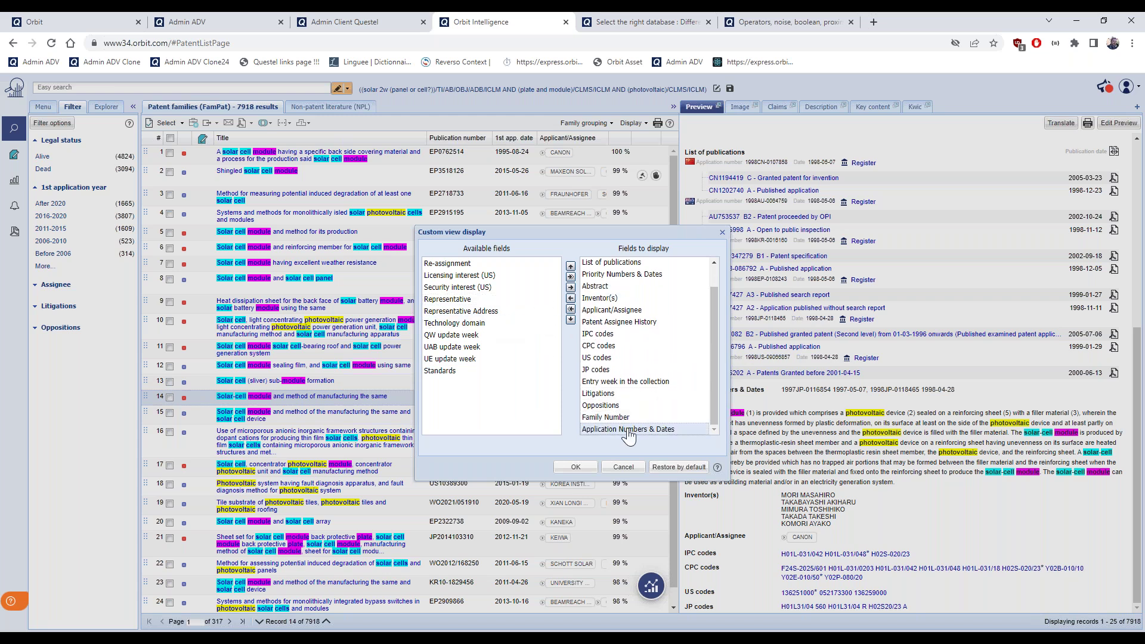
{"action": "left_click_drag", "start_coordinate": [628, 431], "coordinate": [636, 293]}
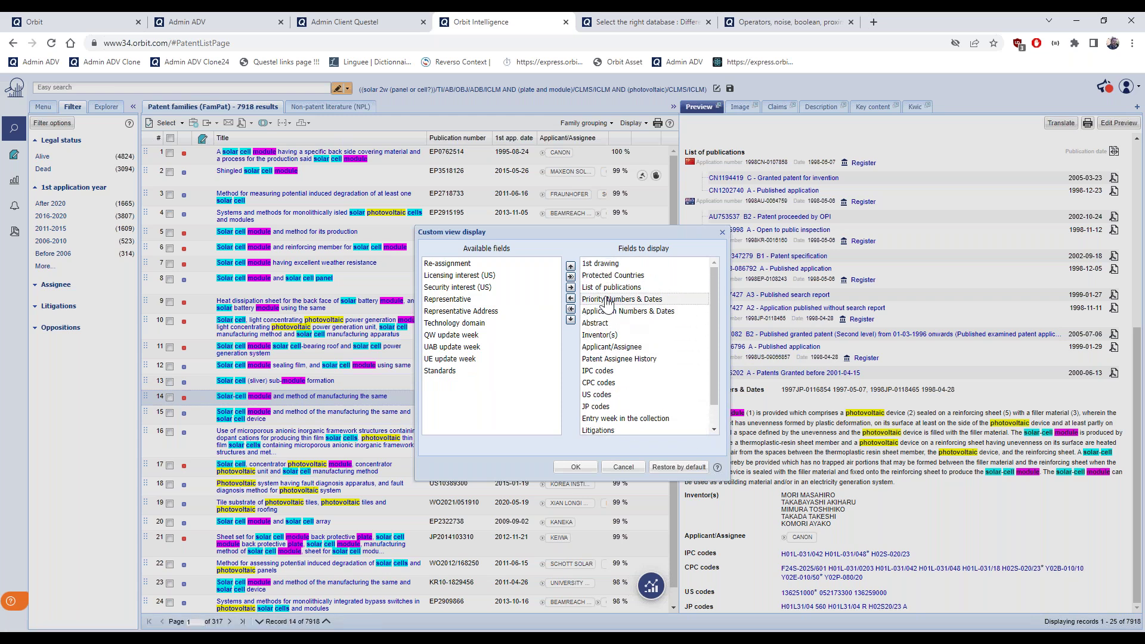
{"action": "scroll", "coordinate": [635, 322], "scroll_direction": "up", "scroll_amount": 1}
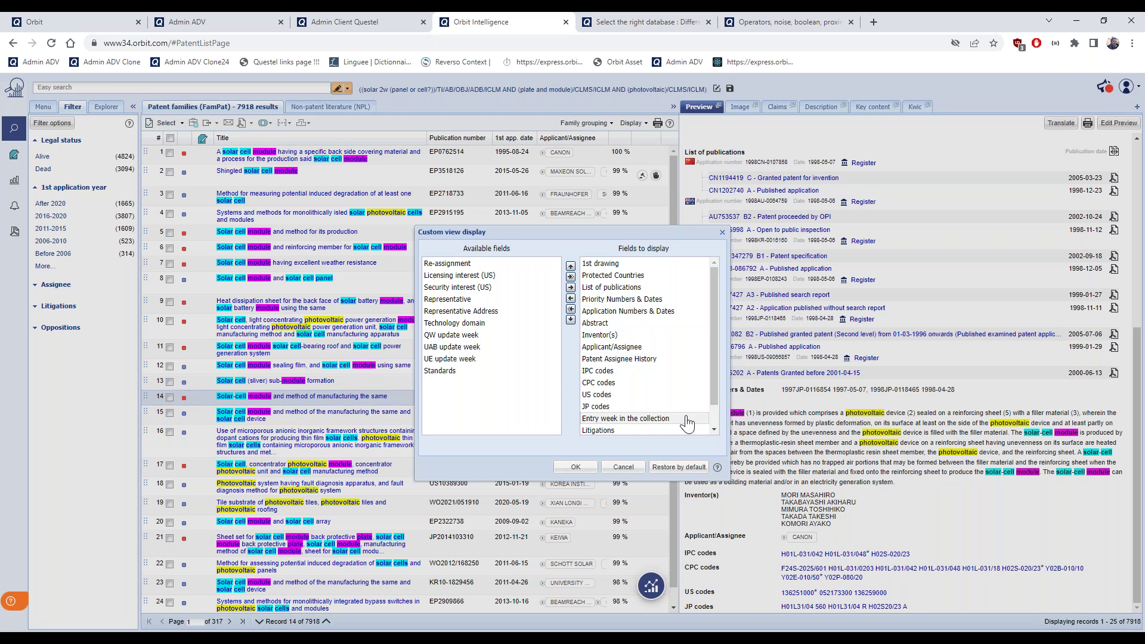
{"action": "left_click", "coordinate": [574, 467]}
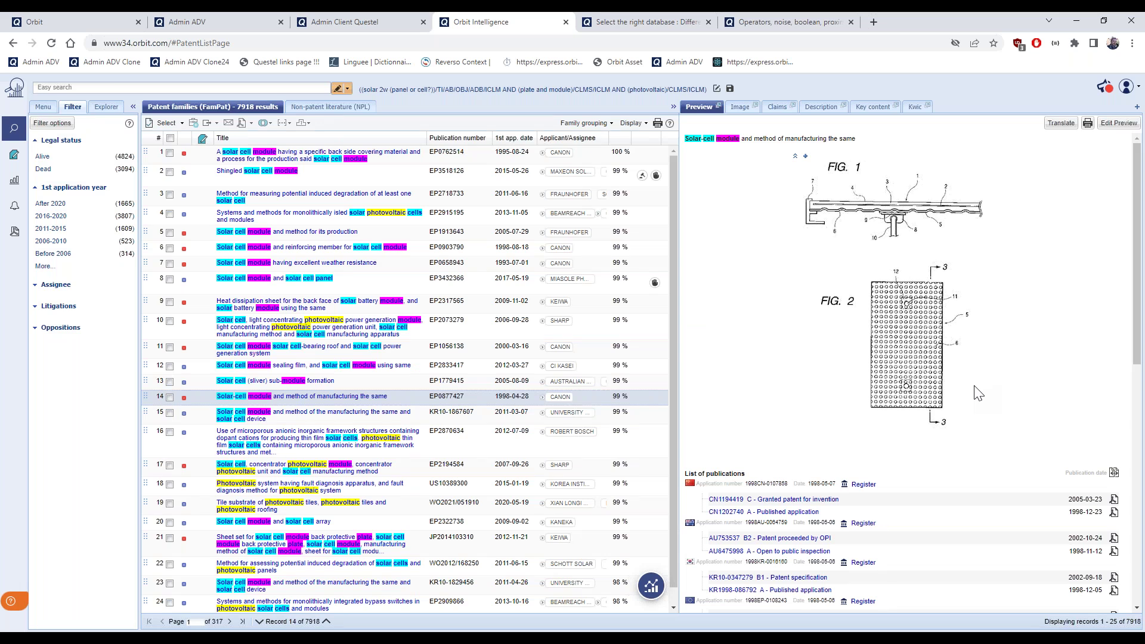
Check EP0877427's assignee history and family number 1260037 in the preview, then widen the results list
{"action": "scroll", "coordinate": [979, 393], "scroll_direction": "down", "scroll_amount": 3}
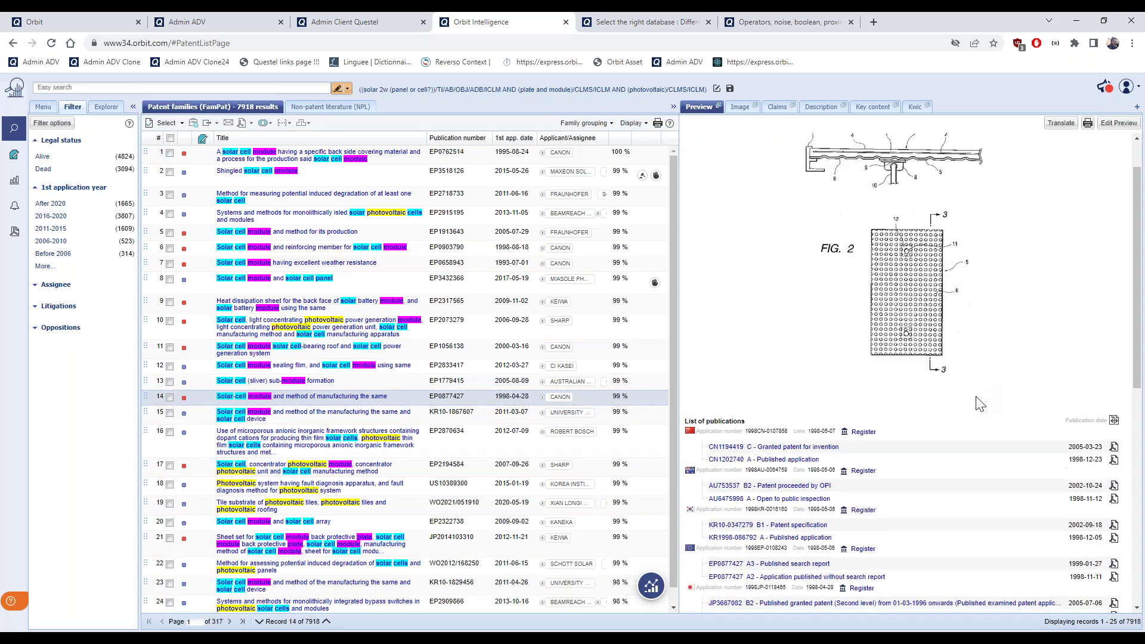
{"action": "scroll", "coordinate": [907, 199], "scroll_direction": "down", "scroll_amount": 3}
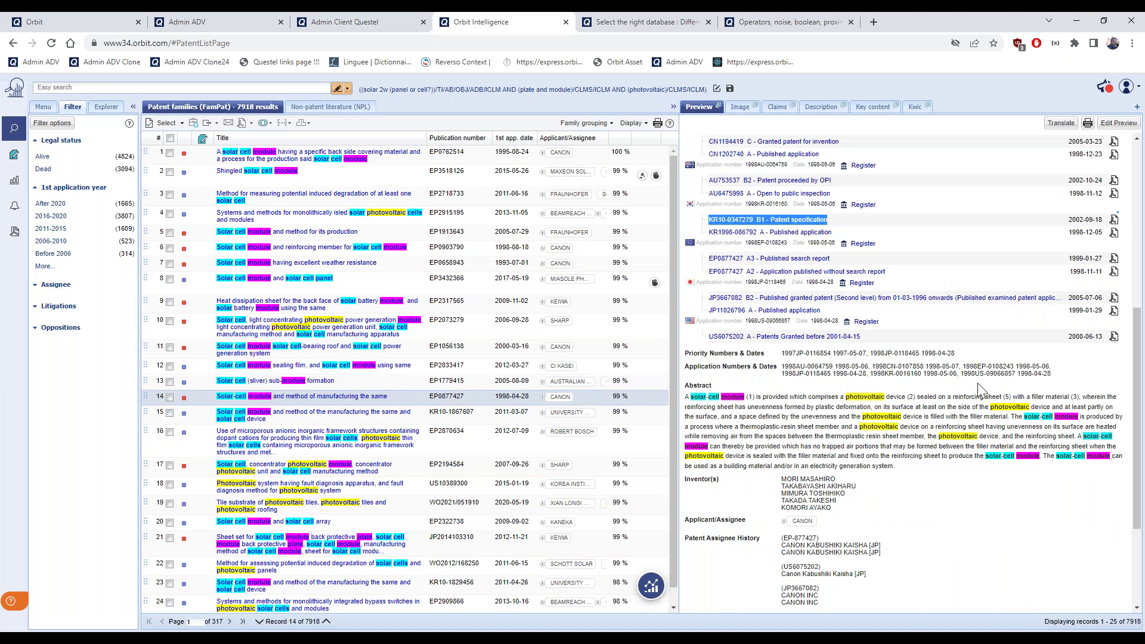
{"action": "scroll", "coordinate": [740, 417], "scroll_direction": "down", "scroll_amount": 2}
{"action": "left_click_drag", "start_coordinate": [686, 420], "coordinate": [767, 424]}
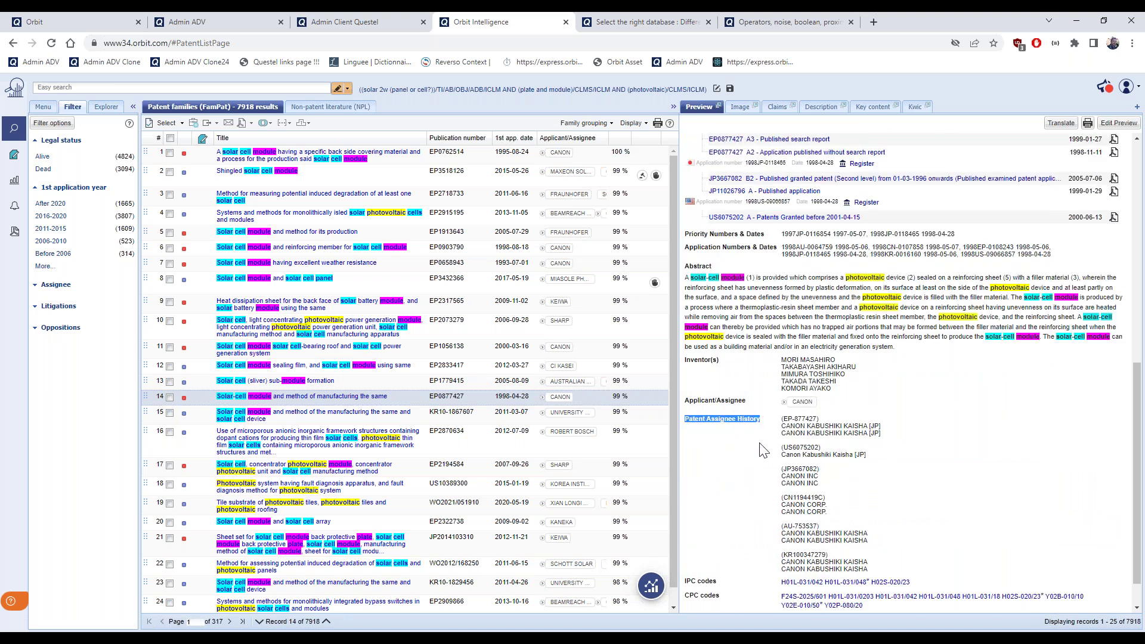
{"action": "scroll", "coordinate": [763, 451], "scroll_direction": "down", "scroll_amount": 1}
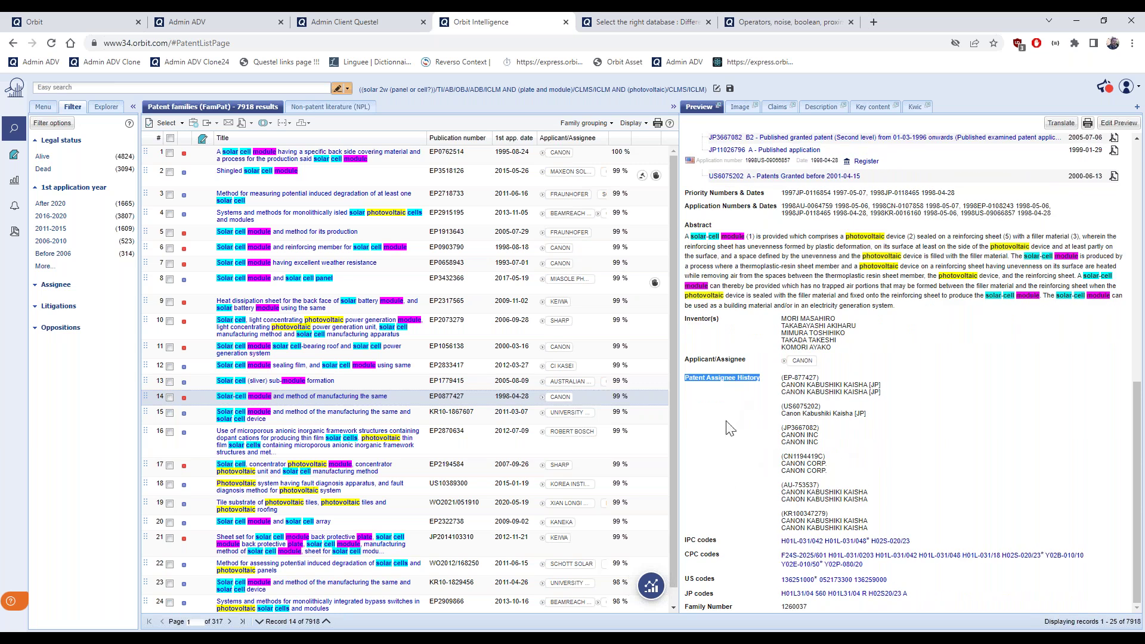
{"action": "left_click_drag", "start_coordinate": [808, 608], "coordinate": [780, 609]}
{"action": "scroll", "coordinate": [721, 277], "scroll_direction": "up", "scroll_amount": 1}
{"action": "left_click_drag", "start_coordinate": [686, 266], "coordinate": [1061, 273]}
{"action": "scroll", "coordinate": [1093, 301], "scroll_direction": "up", "scroll_amount": 3}
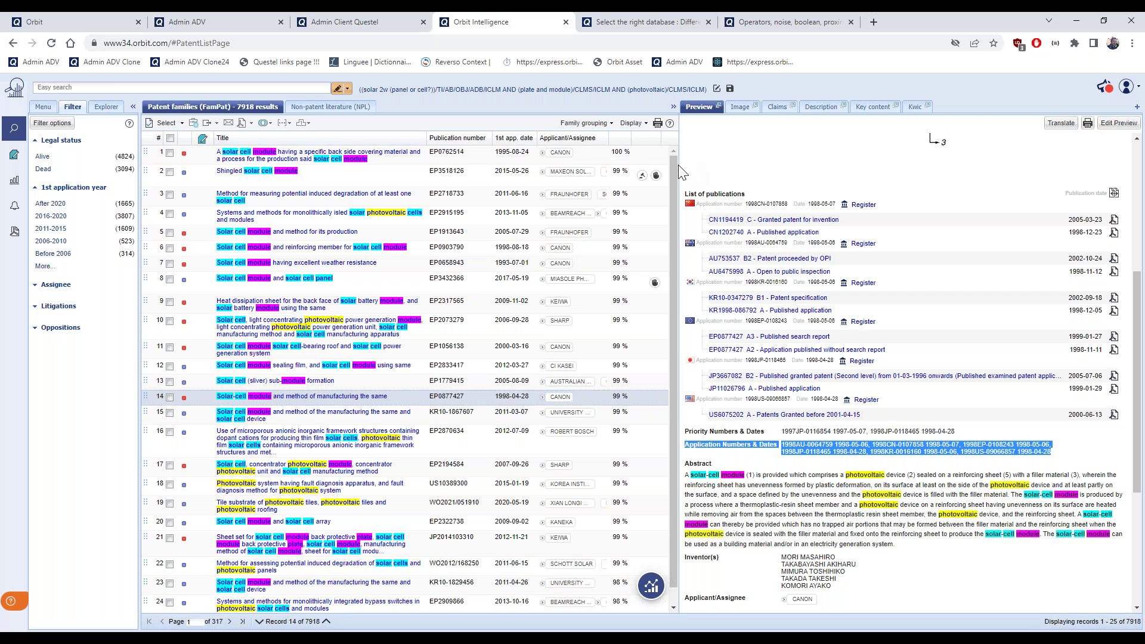
{"action": "left_click_drag", "start_coordinate": [678, 172], "coordinate": [718, 172]}
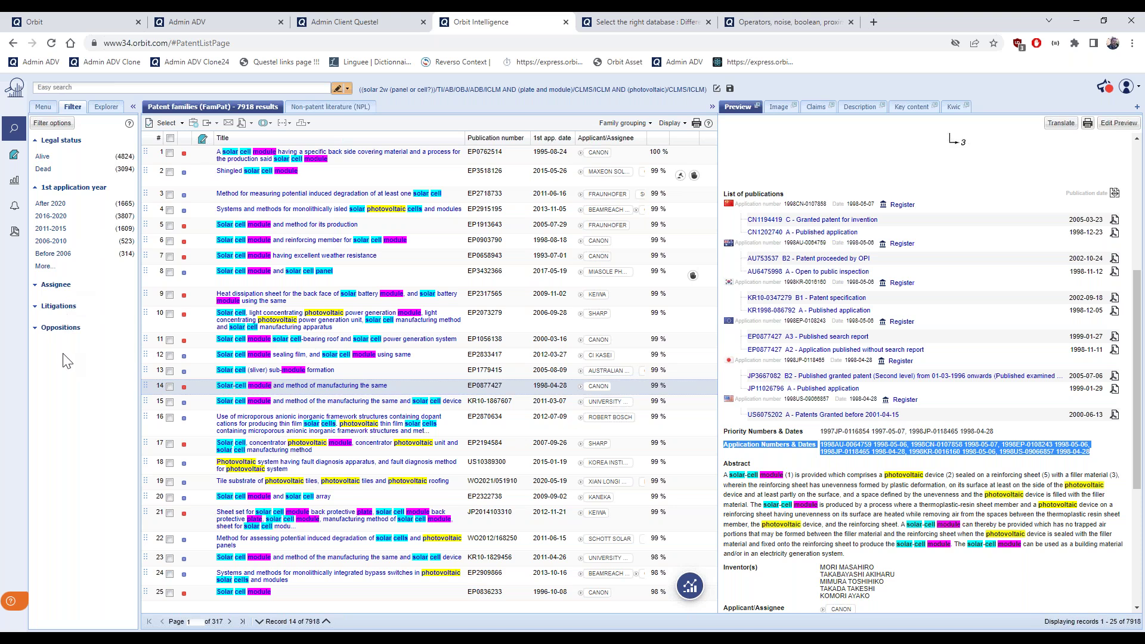
Add the 1st publication year, Publication country, CPC and IPC filters, ordered after 1st application year and Assignee
{"action": "left_click", "coordinate": [58, 126]}
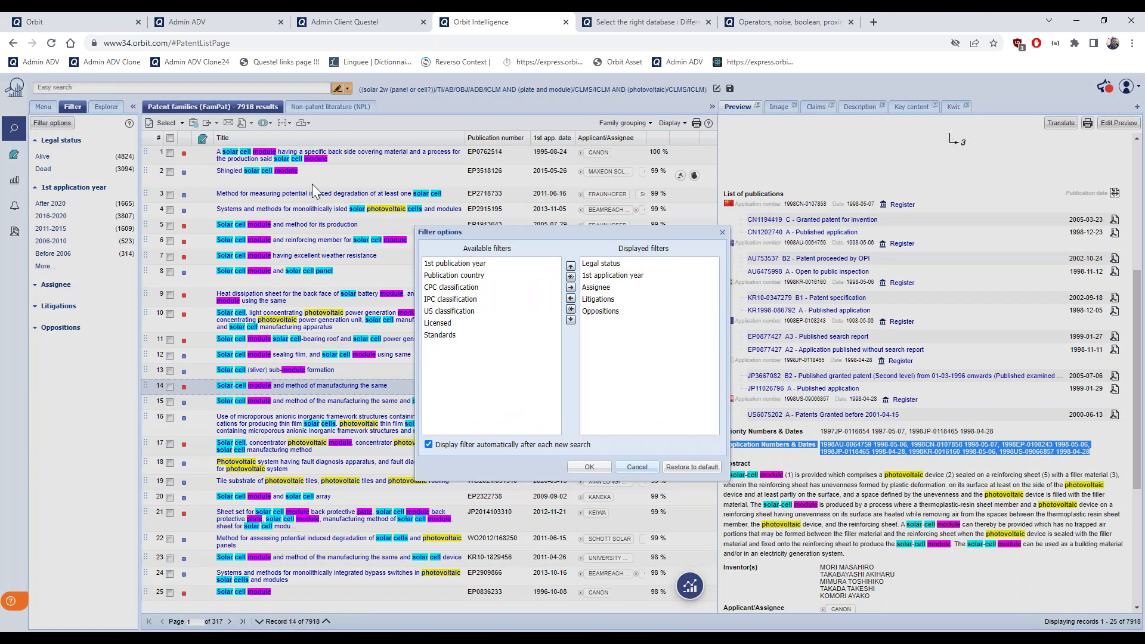
{"action": "left_click", "coordinate": [571, 287]}
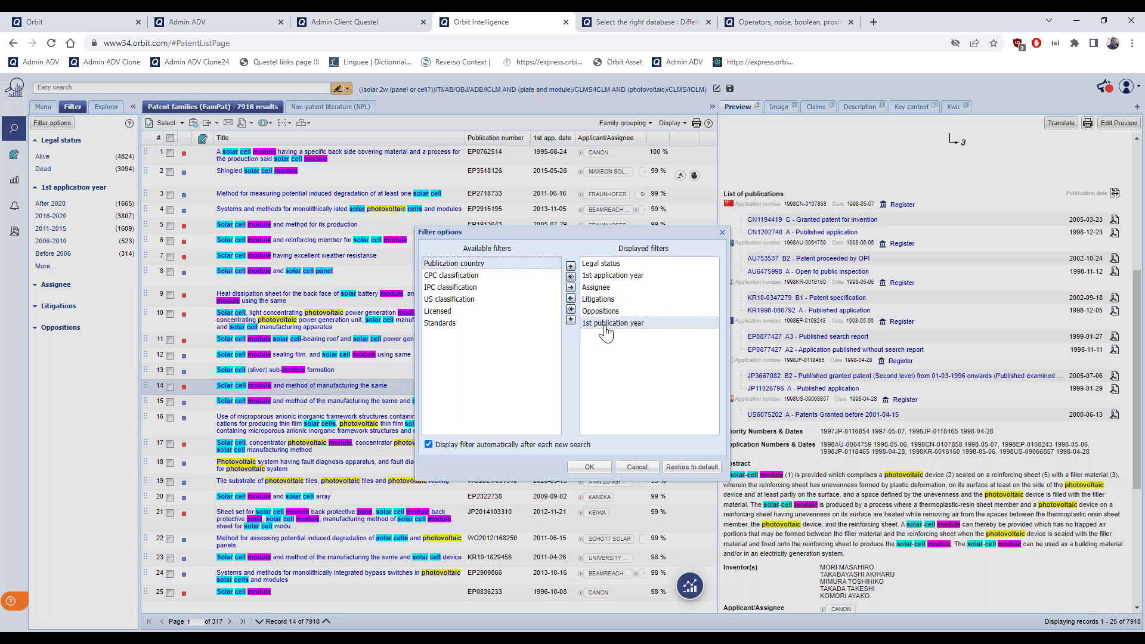
{"action": "left_click", "coordinate": [571, 287]}
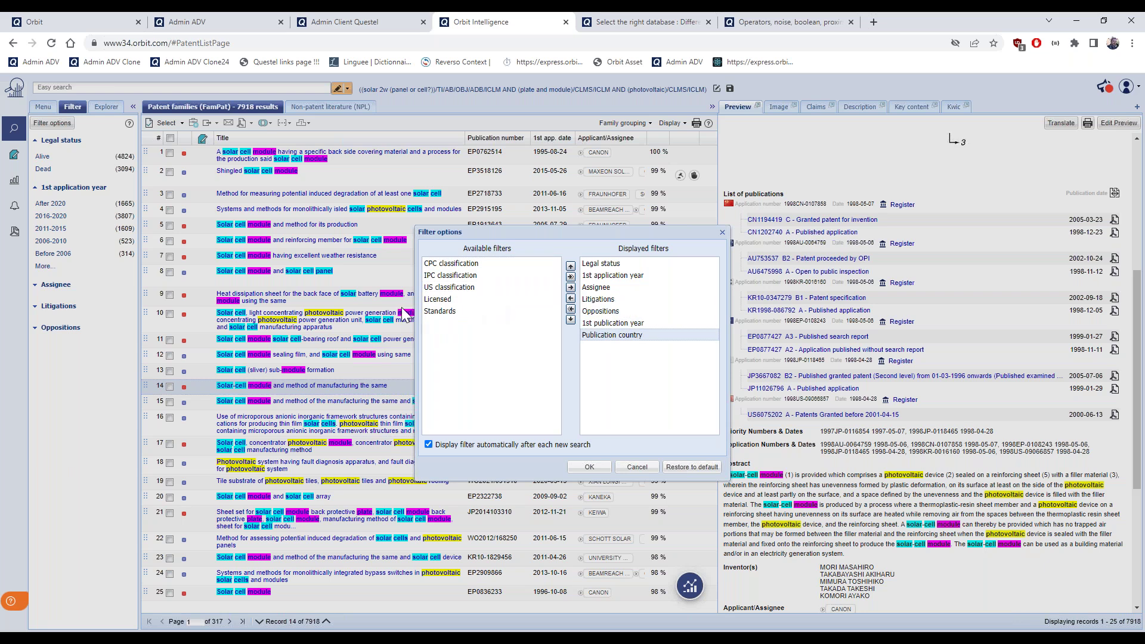
{"action": "left_click", "coordinate": [571, 287]}
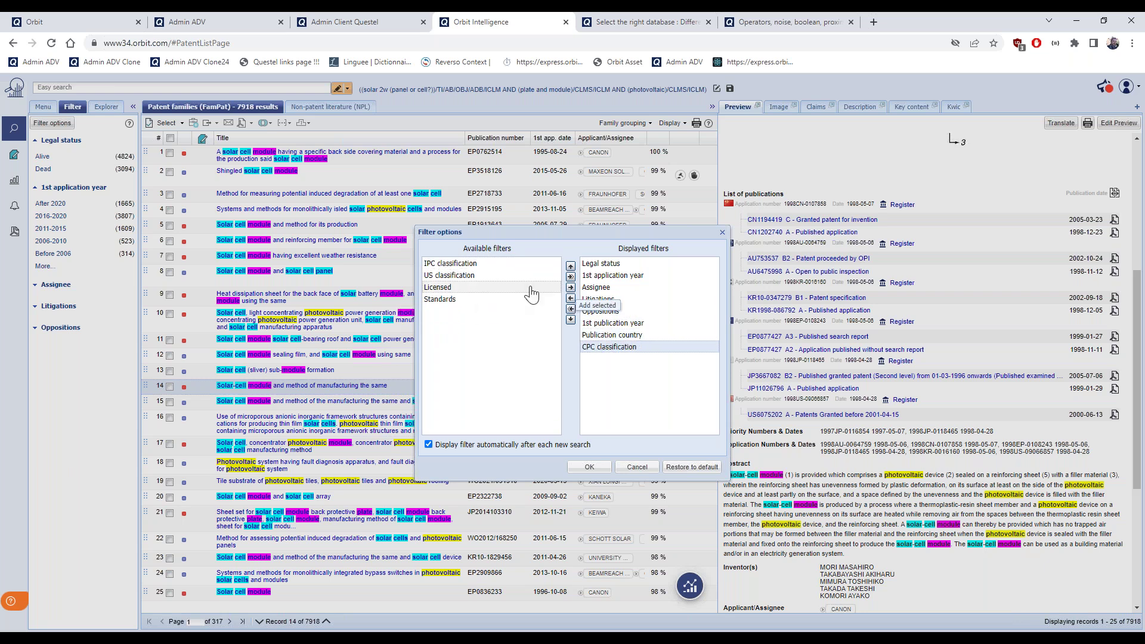
{"action": "left_click", "coordinate": [571, 287]}
{"action": "left_click_drag", "start_coordinate": [611, 359], "coordinate": [613, 289]}
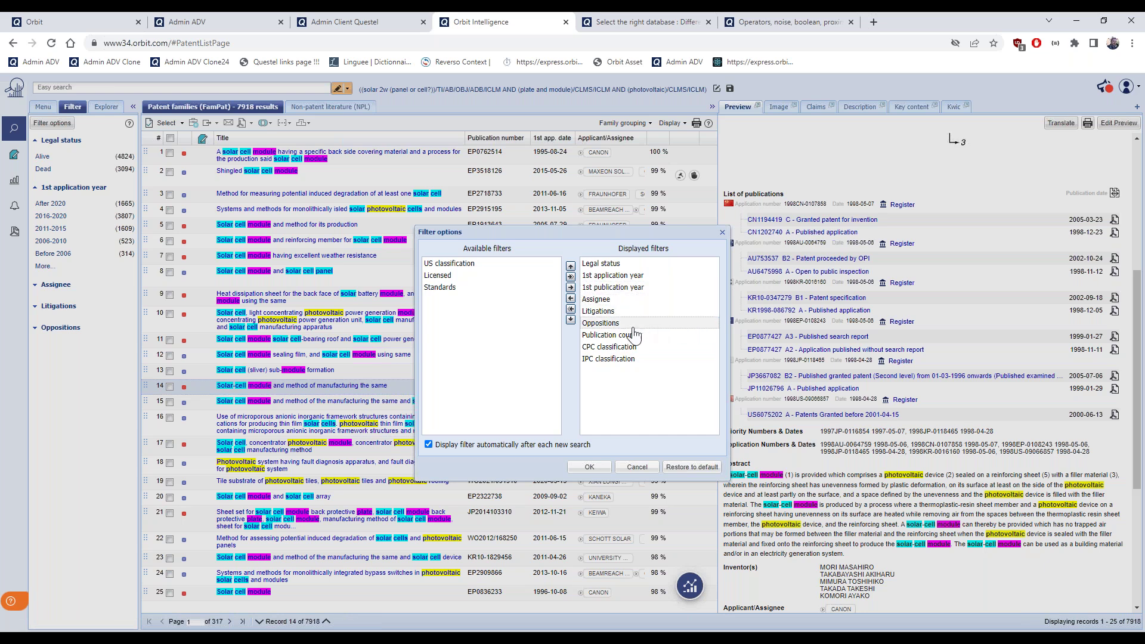
{"action": "left_click_drag", "start_coordinate": [628, 334], "coordinate": [624, 312]}
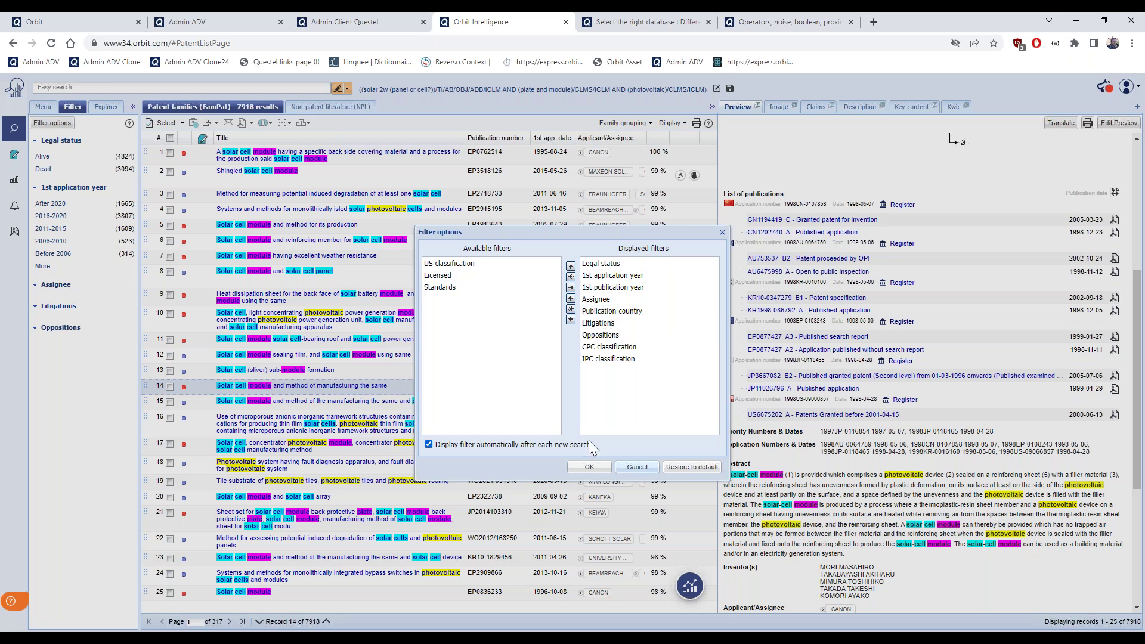
{"action": "left_click", "coordinate": [595, 470]}
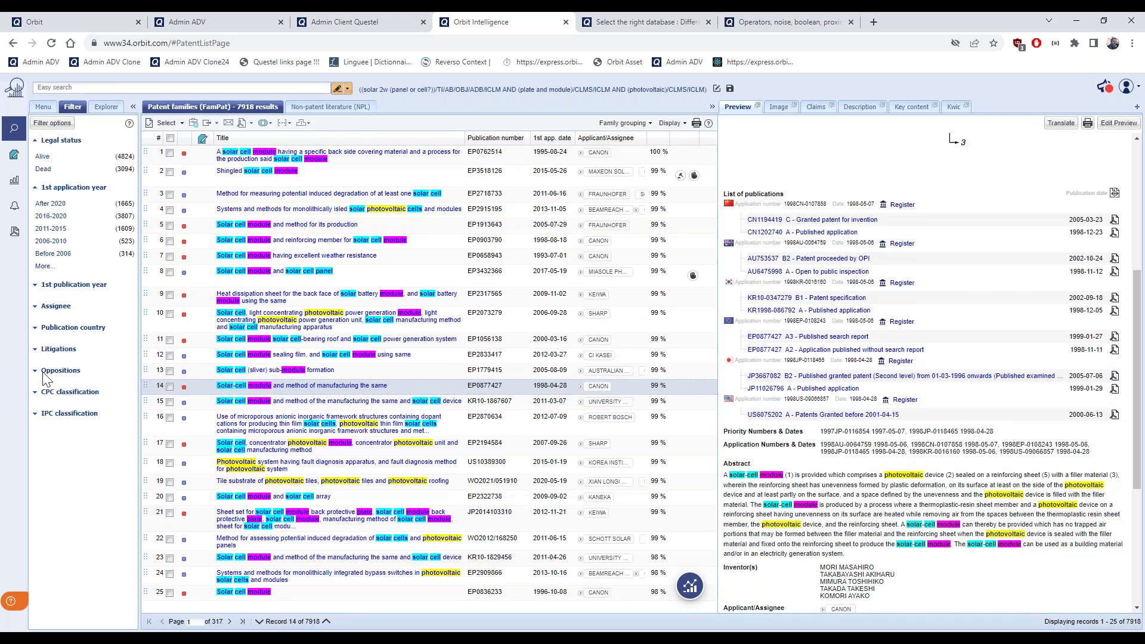
Expand the Publication country filter, then switch the side panel to the Searches menu
{"action": "left_click", "coordinate": [36, 332]}
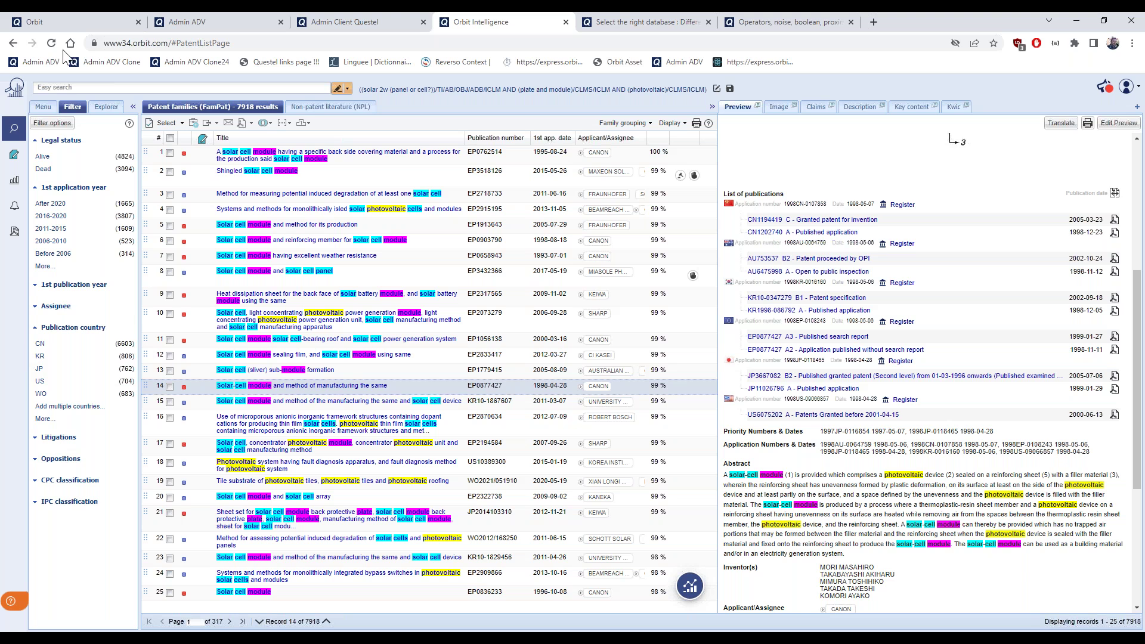
{"action": "left_click", "coordinate": [43, 109]}
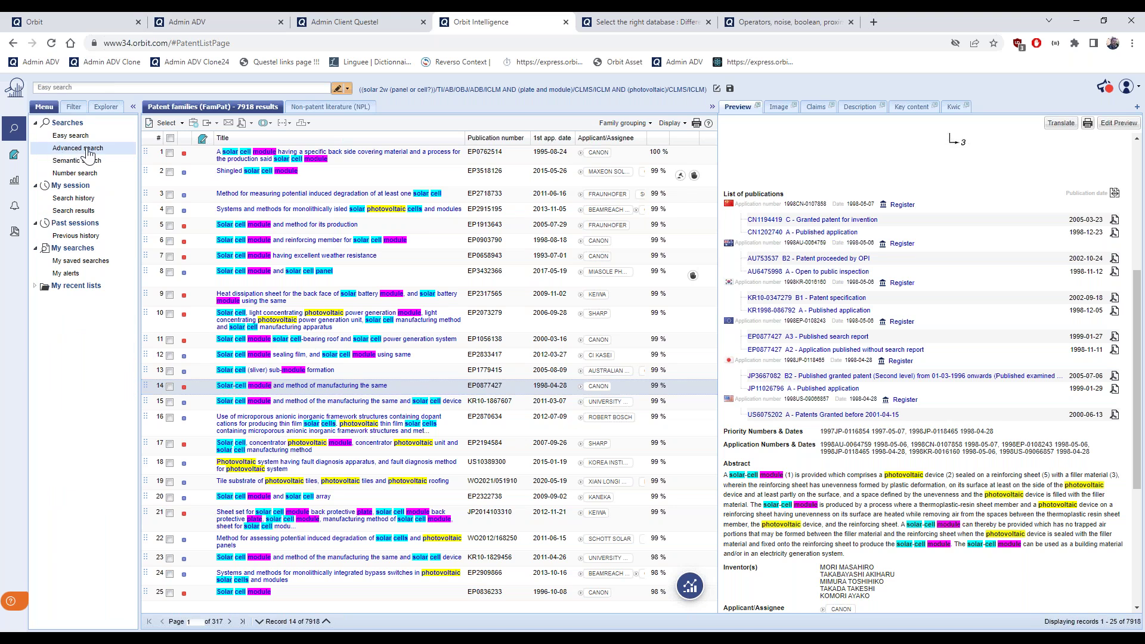
Load search step 7 (7918 results) from search history into the advanced search form
{"action": "left_click", "coordinate": [78, 149]}
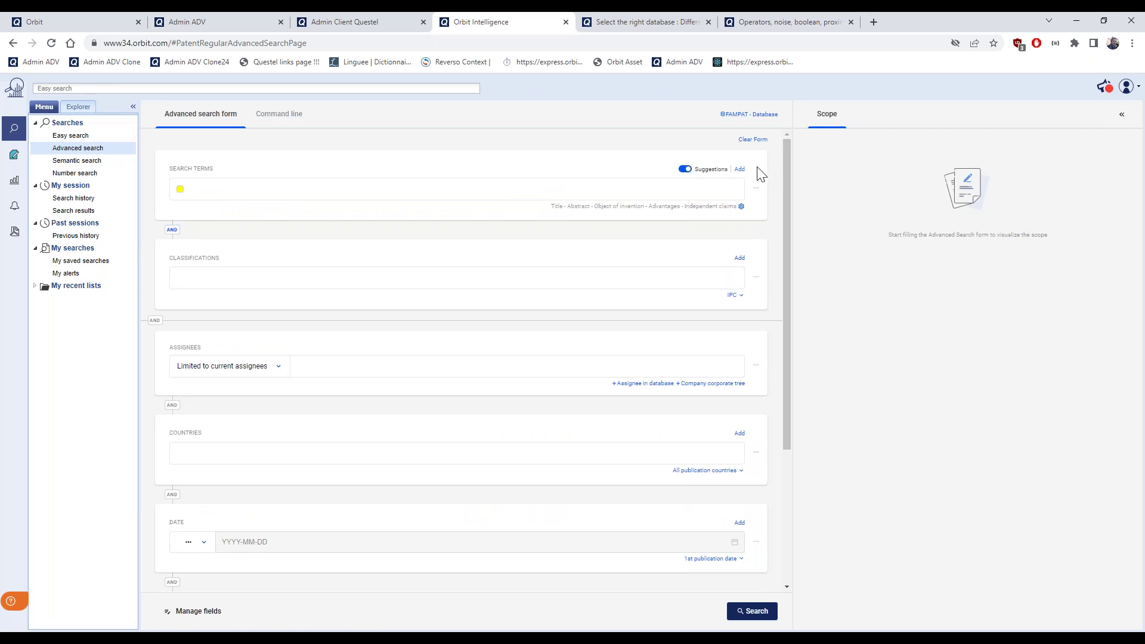
{"action": "left_click", "coordinate": [757, 190]}
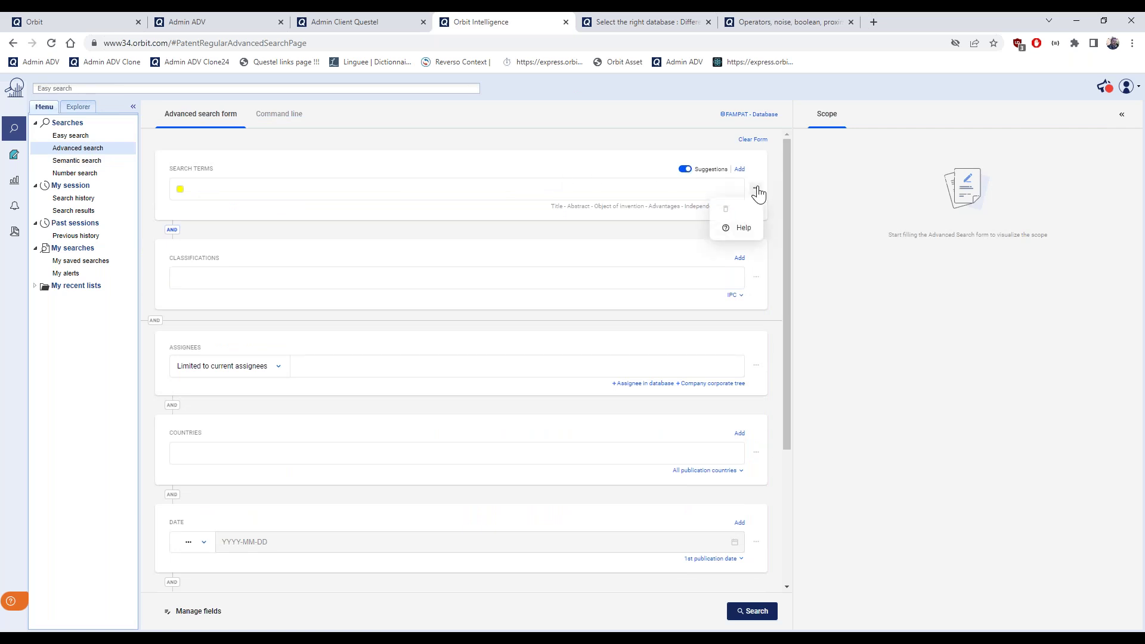
{"action": "left_click", "coordinate": [351, 185]}
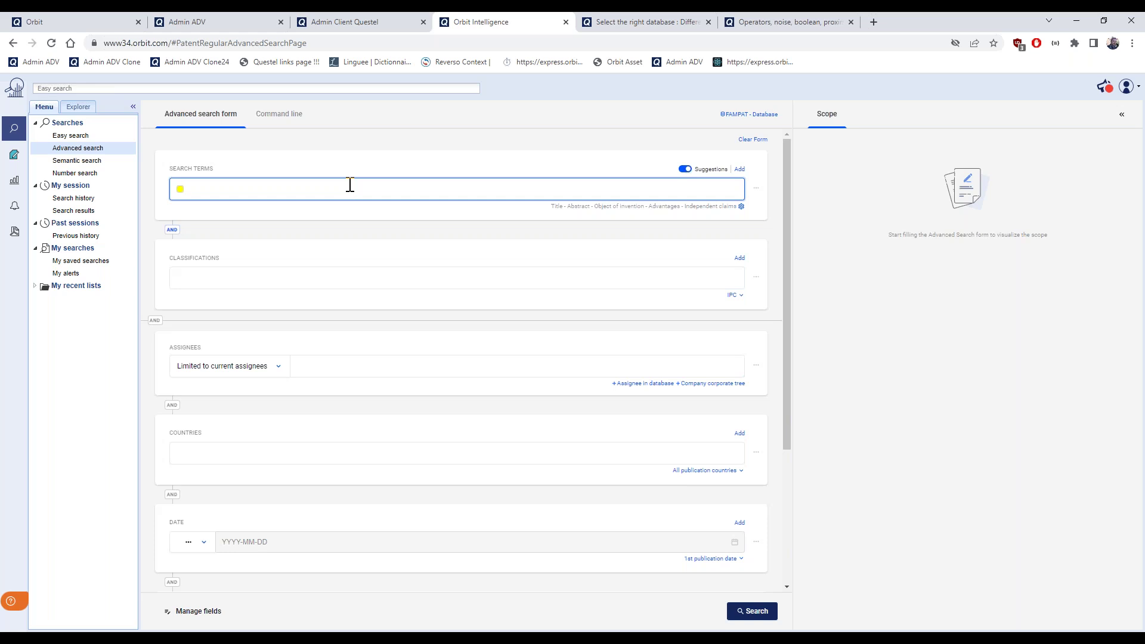
{"action": "left_click", "coordinate": [100, 200]}
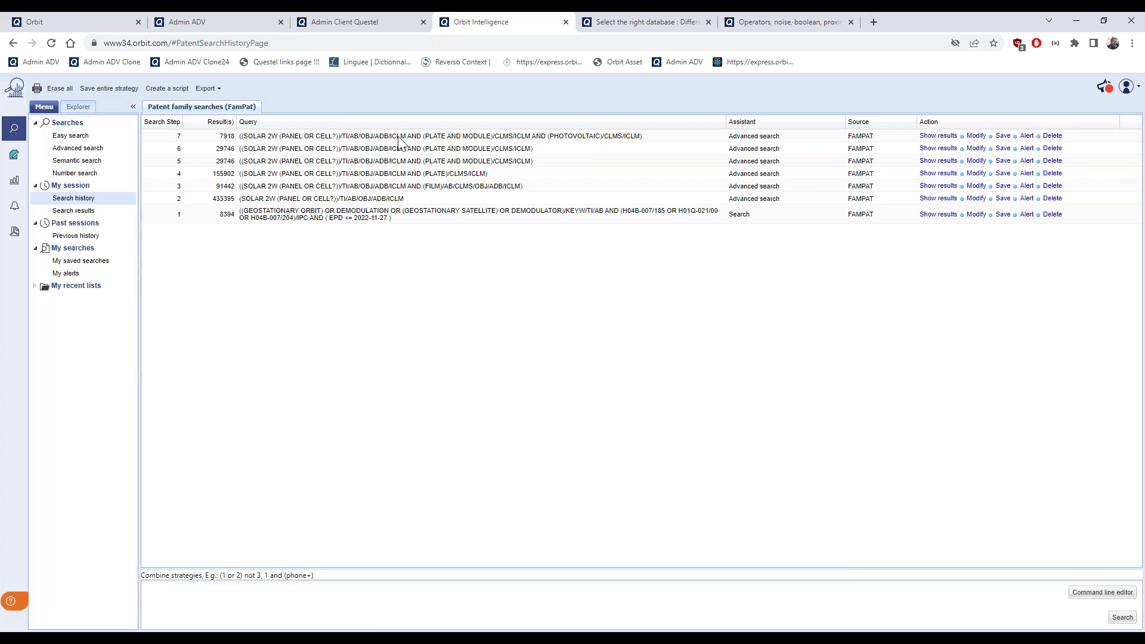
{"action": "left_click", "coordinate": [976, 138]}
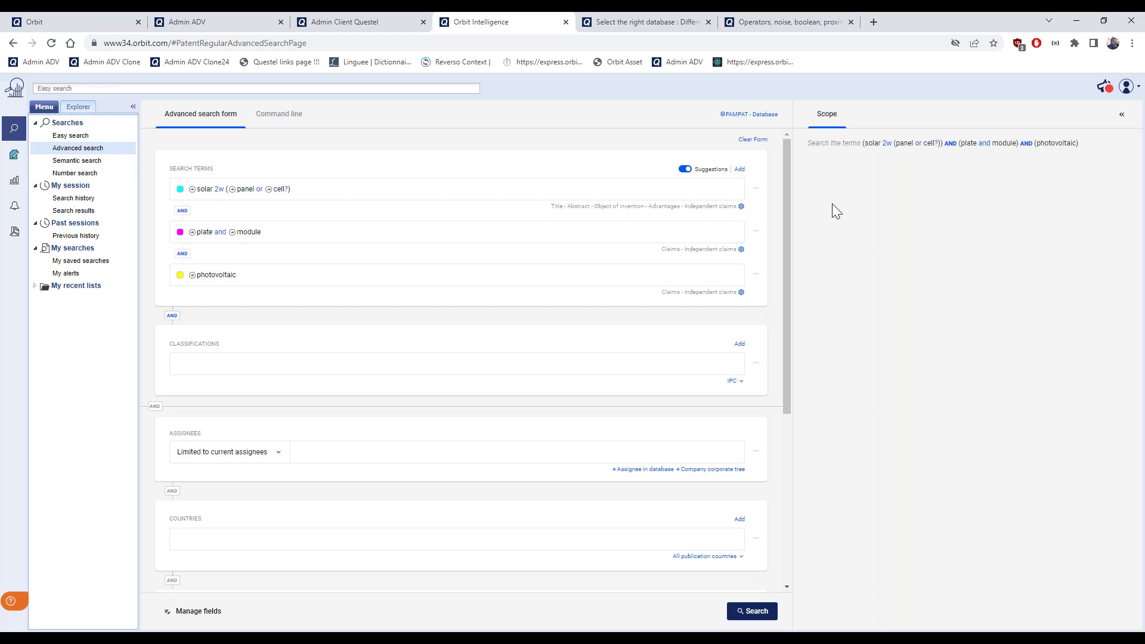
{"action": "left_click", "coordinate": [756, 275]}
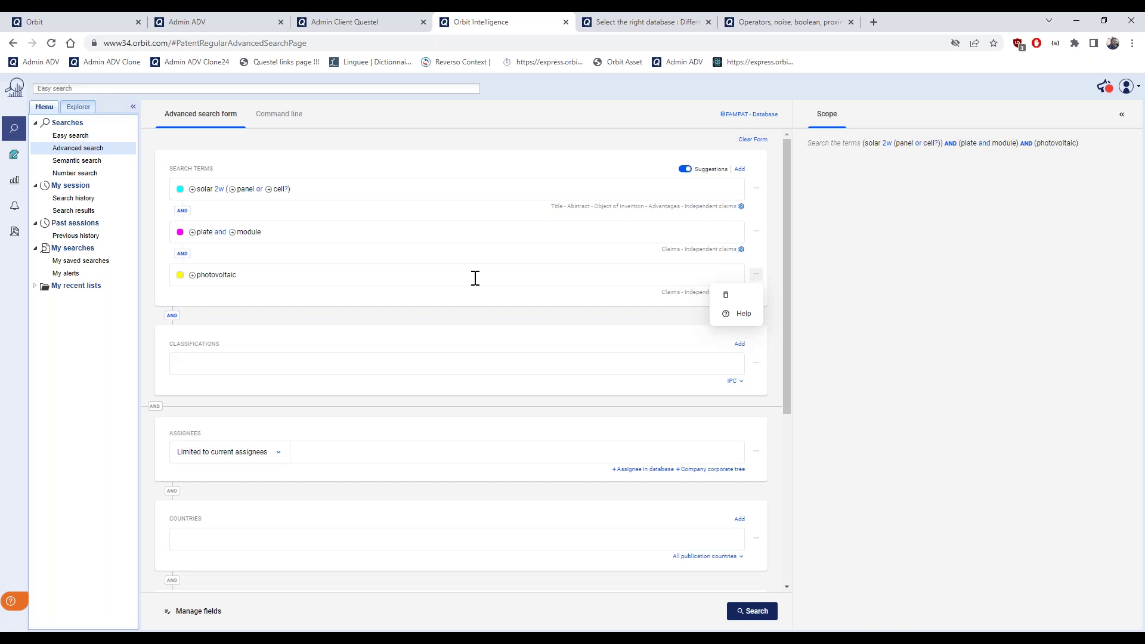
{"action": "left_click", "coordinate": [499, 259]}
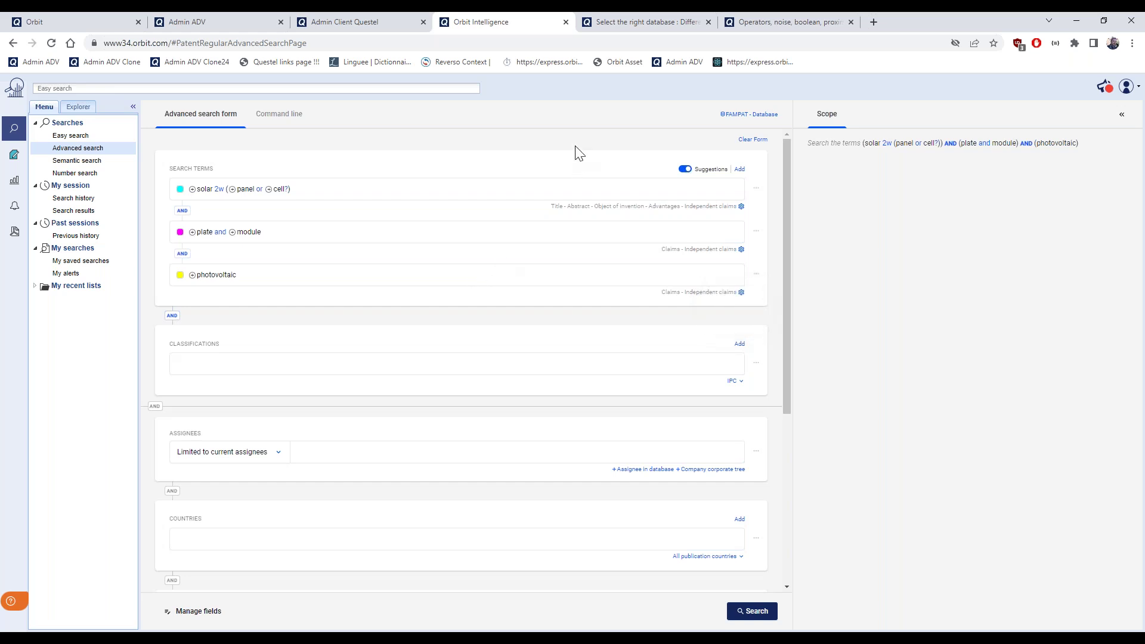
{"action": "scroll", "coordinate": [425, 455], "scroll_direction": "down", "scroll_amount": 1}
{"action": "scroll", "coordinate": [426, 454], "scroll_direction": "down", "scroll_amount": 3}
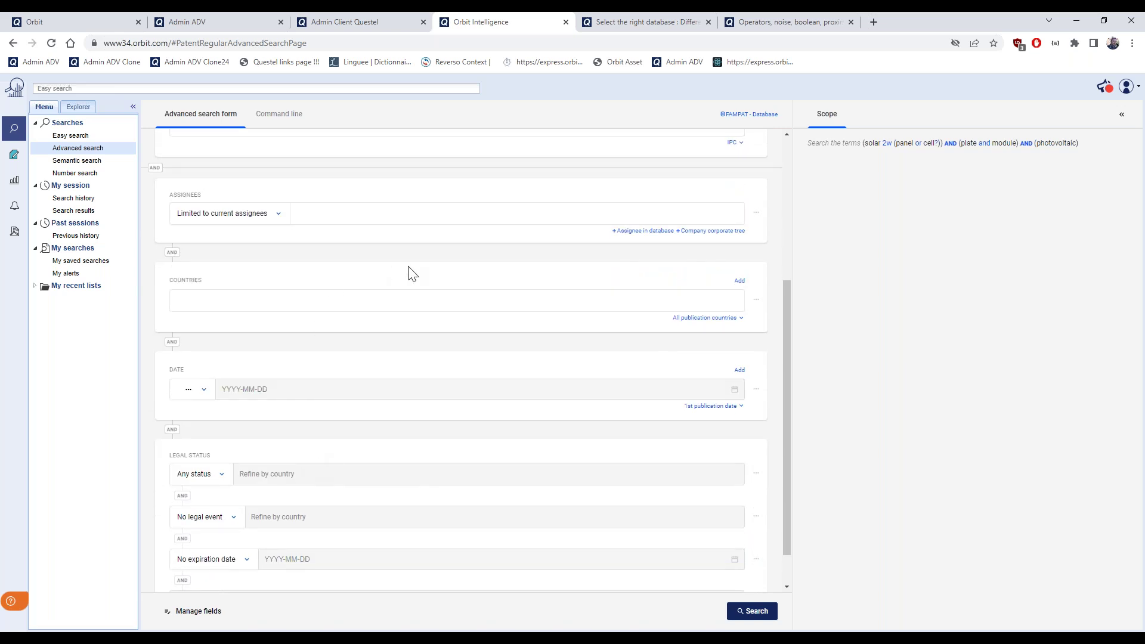
{"action": "scroll", "coordinate": [488, 392], "scroll_direction": "up", "scroll_amount": 4}
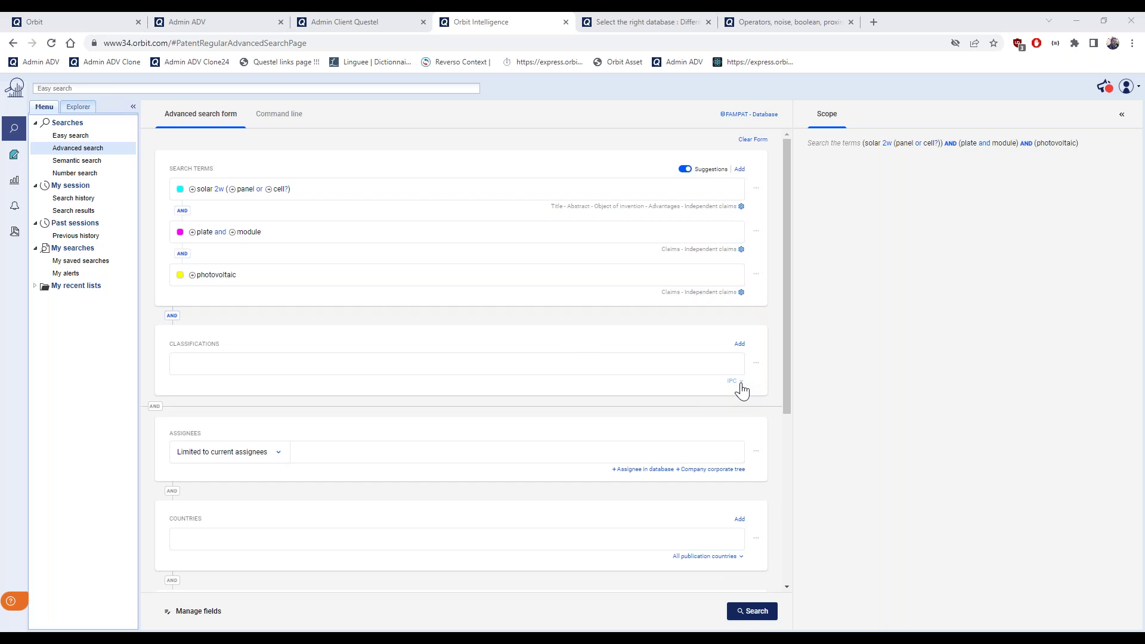
Change the Classifications criterion type from IPC to Technology domain
{"action": "left_click", "coordinate": [738, 384]}
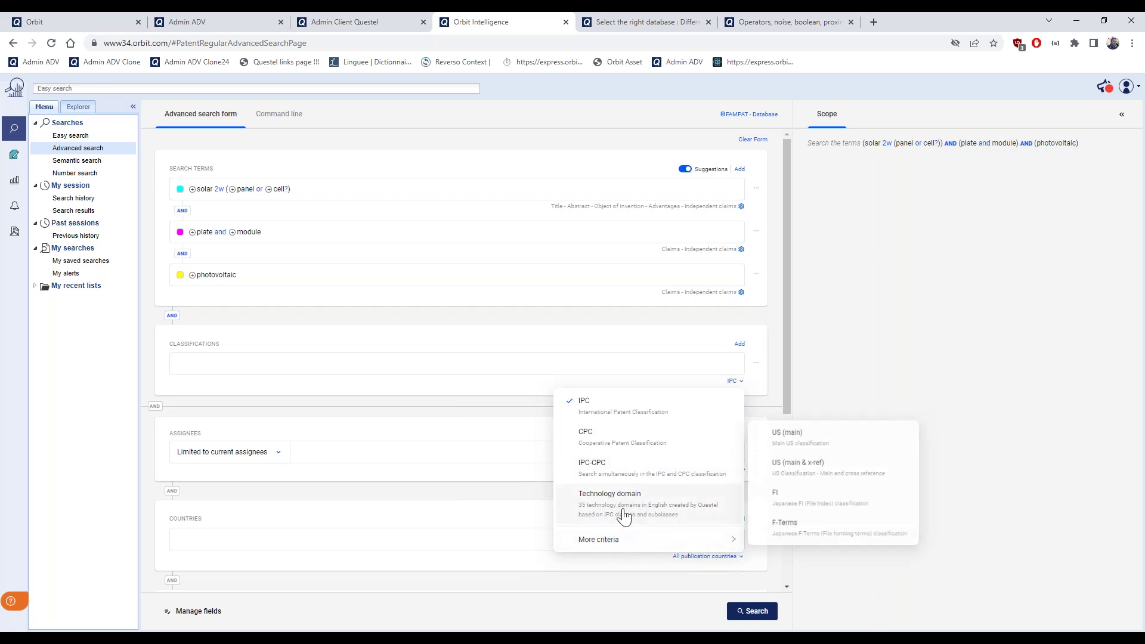
{"action": "mouse_move", "coordinate": [612, 544]}
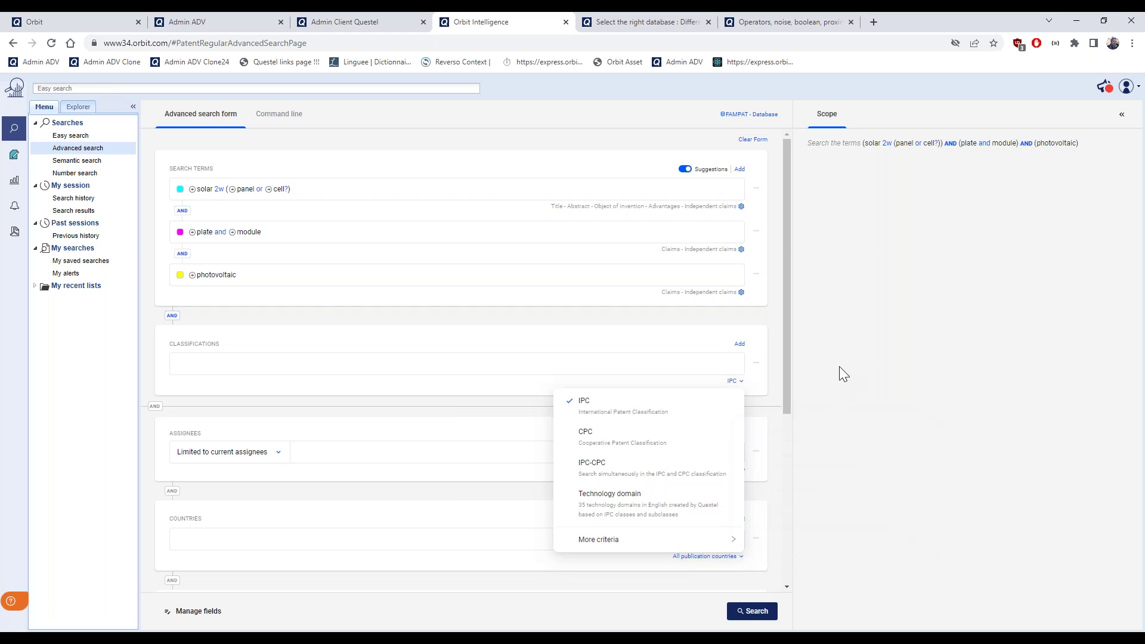
{"action": "left_click", "coordinate": [627, 510]}
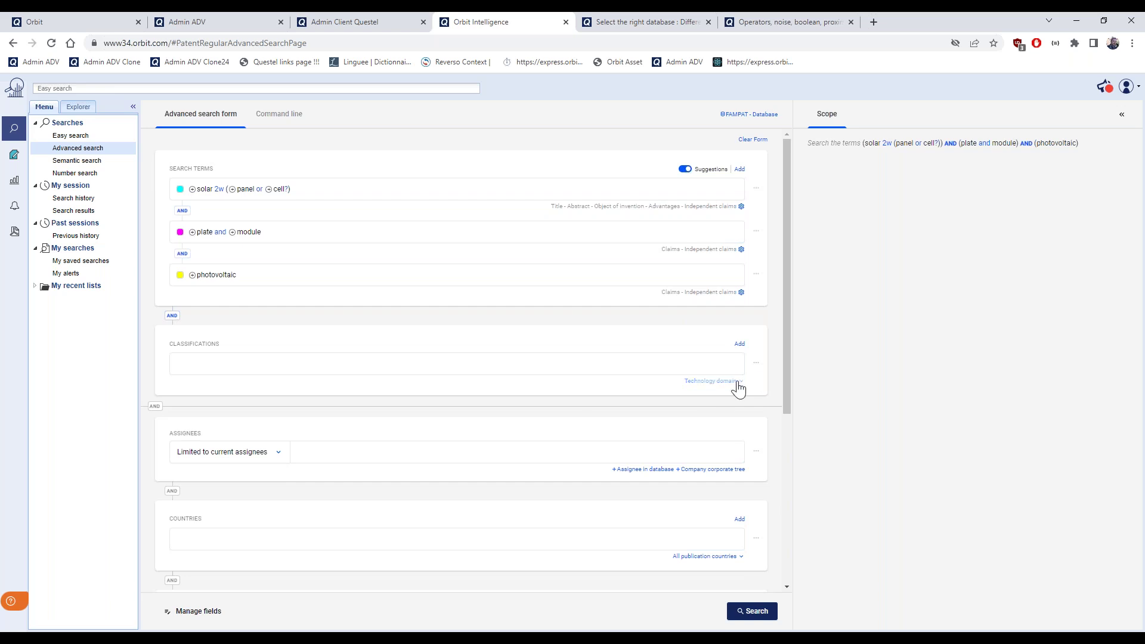
Pick Environmental technology and Electrical machinery, apparatus, energy in the technology domain wizard
{"action": "left_click", "coordinate": [757, 364]}
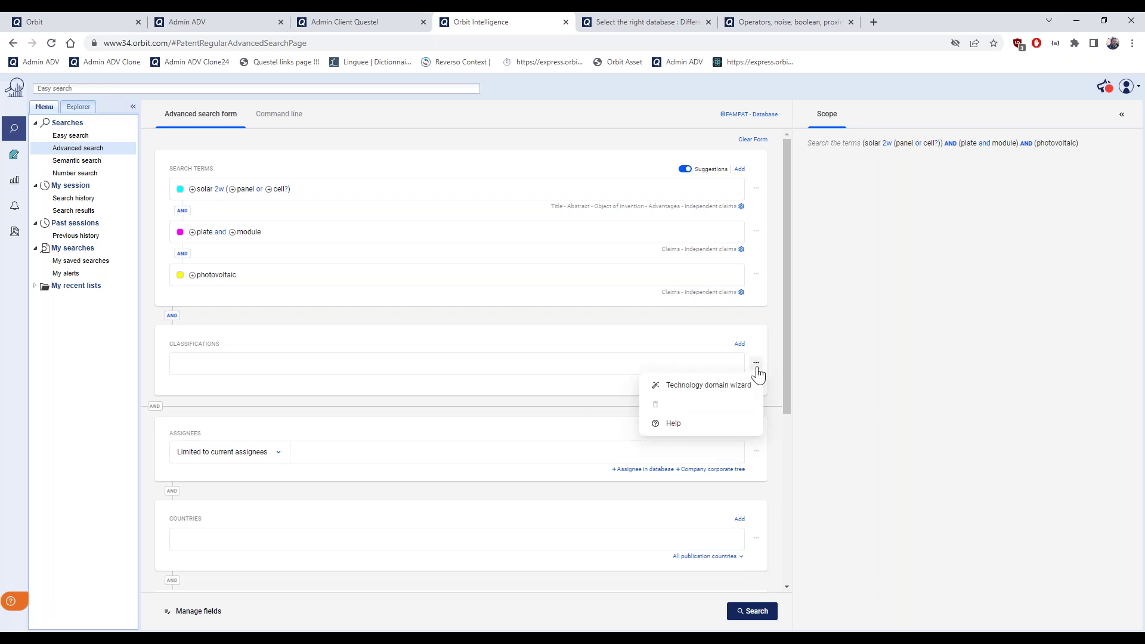
{"action": "left_click", "coordinate": [718, 389]}
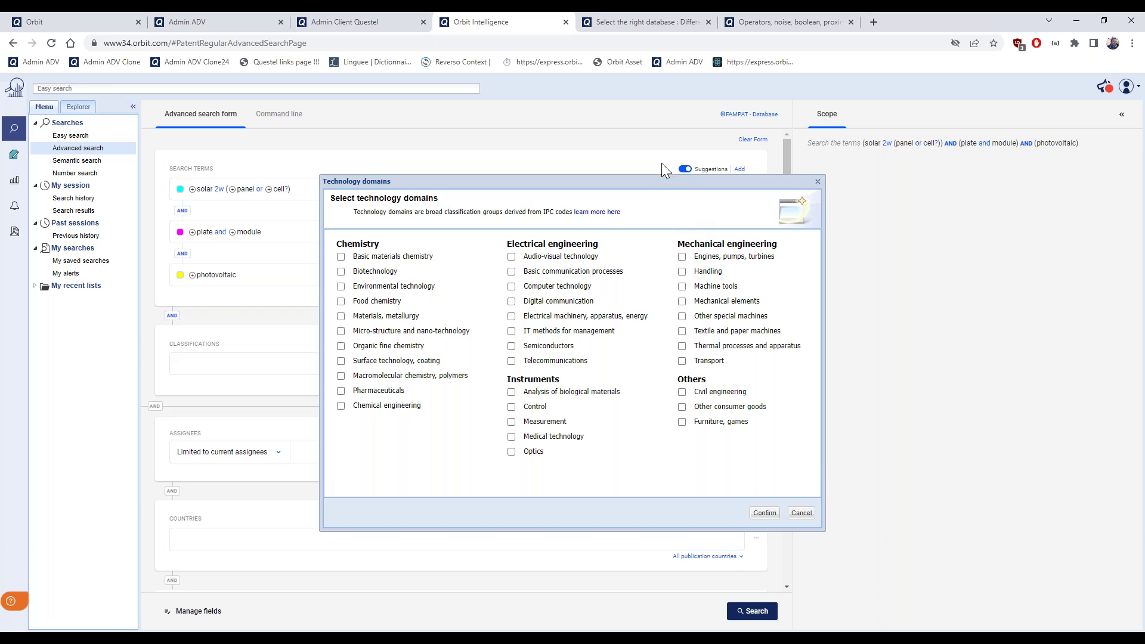
{"action": "left_click_drag", "start_coordinate": [658, 180], "coordinate": [785, 160]}
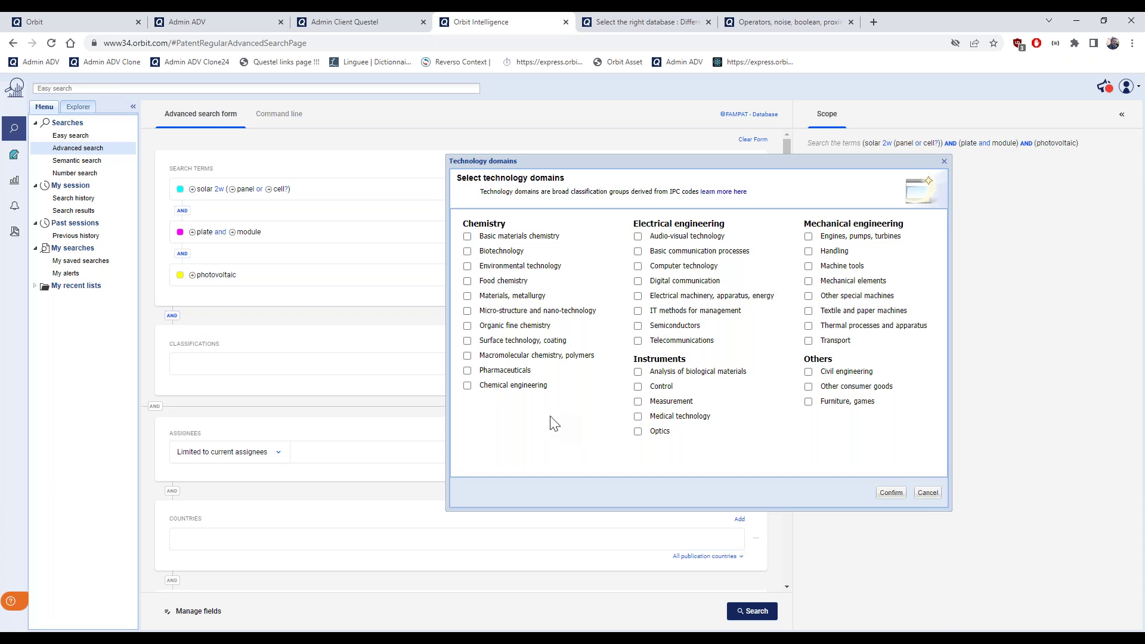
{"action": "left_click", "coordinate": [467, 266]}
{"action": "left_click", "coordinate": [638, 298]}
{"action": "left_click", "coordinate": [891, 492]}
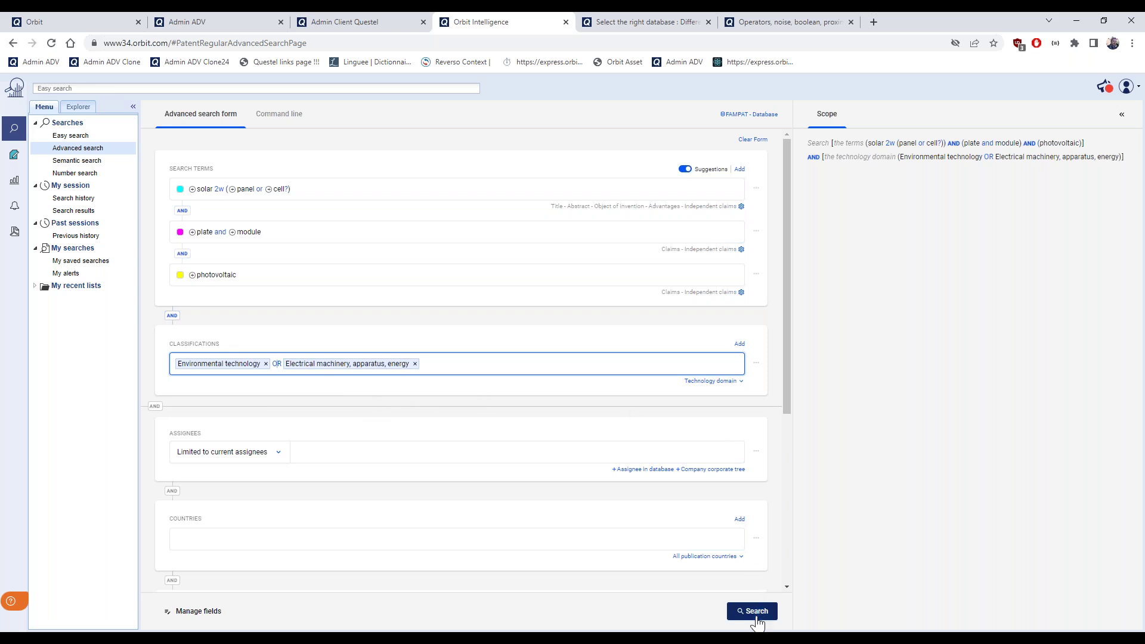
Run the domain-restricted search, returning 4900 patent families, and scroll the preview
{"action": "left_click", "coordinate": [757, 620]}
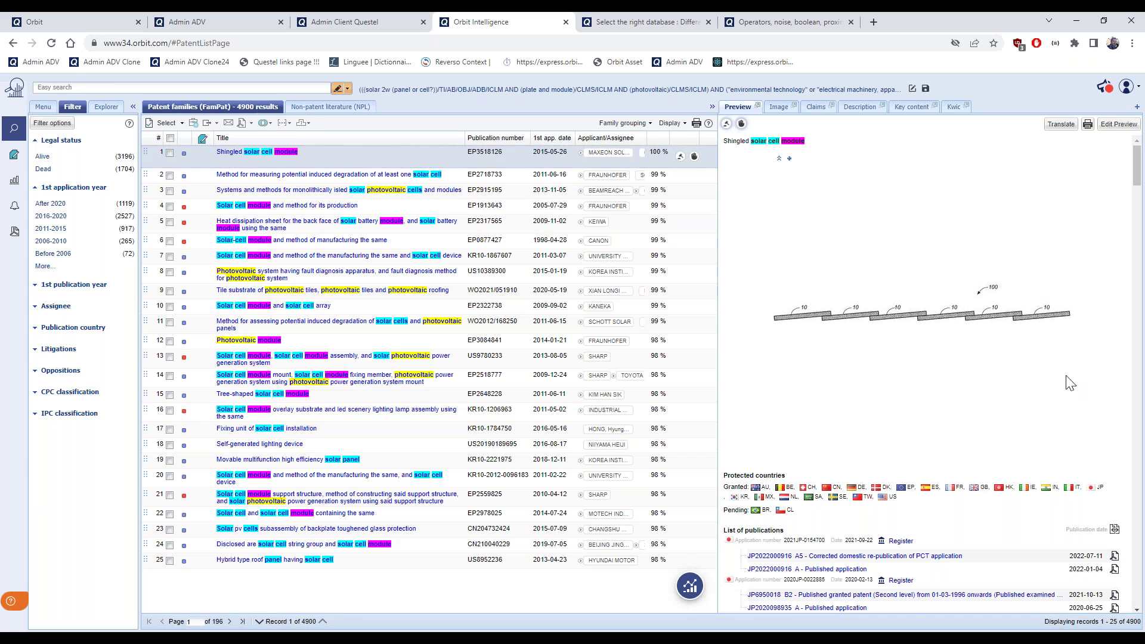
{"action": "scroll", "coordinate": [1070, 383], "scroll_direction": "down", "scroll_amount": 1}
{"action": "scroll", "coordinate": [1069, 383], "scroll_direction": "down", "scroll_amount": 3}
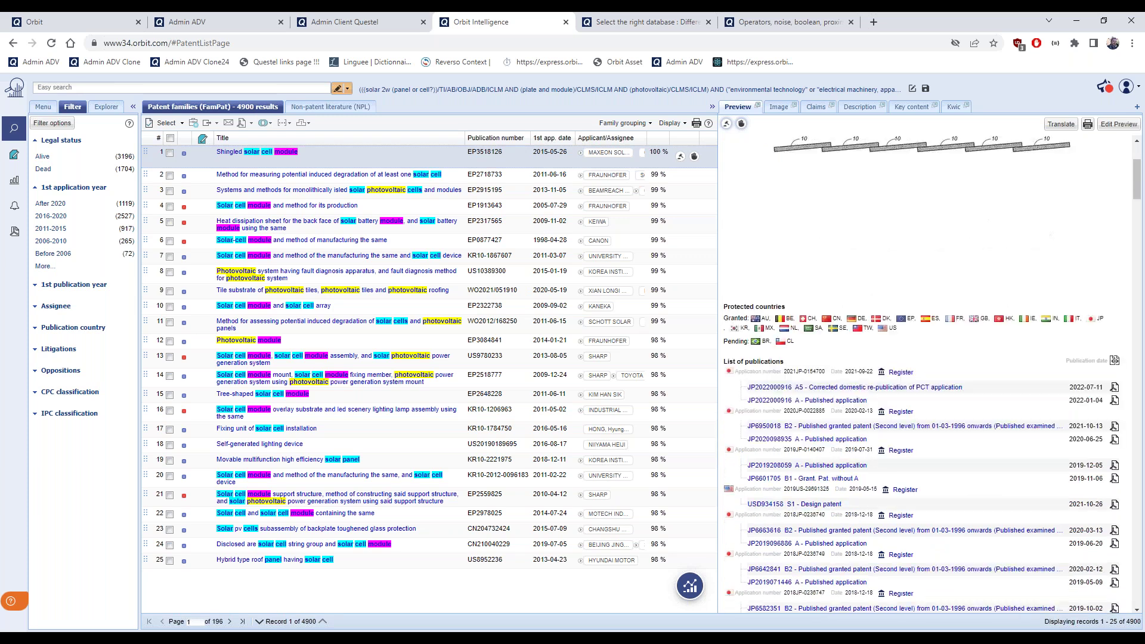
{"action": "scroll", "coordinate": [951, 402], "scroll_direction": "down", "scroll_amount": 3}
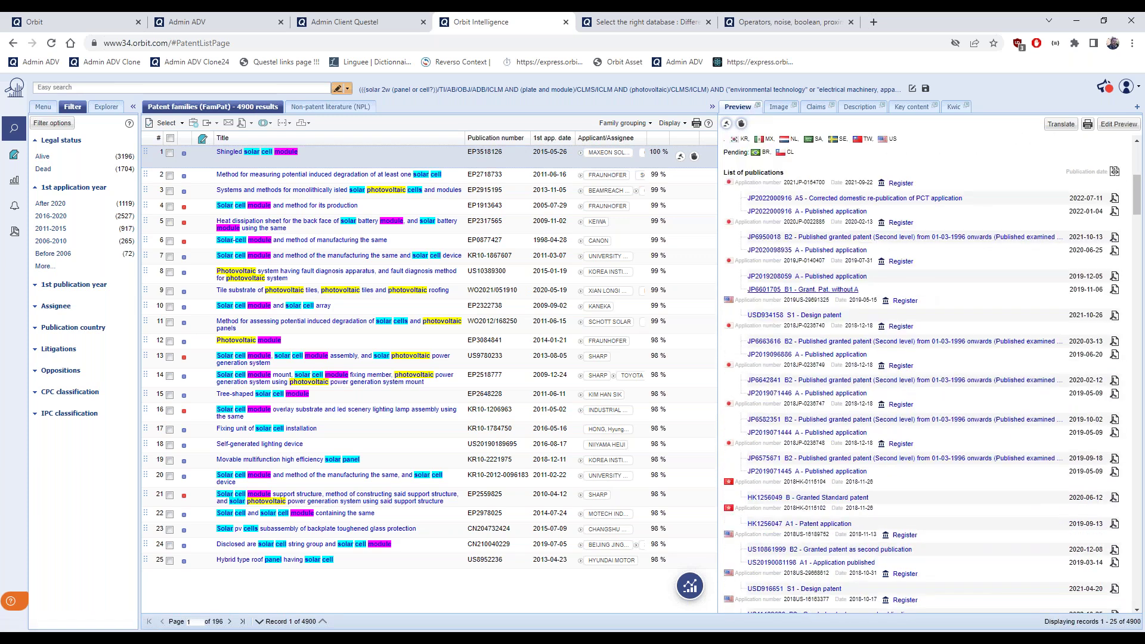
{"action": "scroll", "coordinate": [911, 351], "scroll_direction": "down", "scroll_amount": 10}
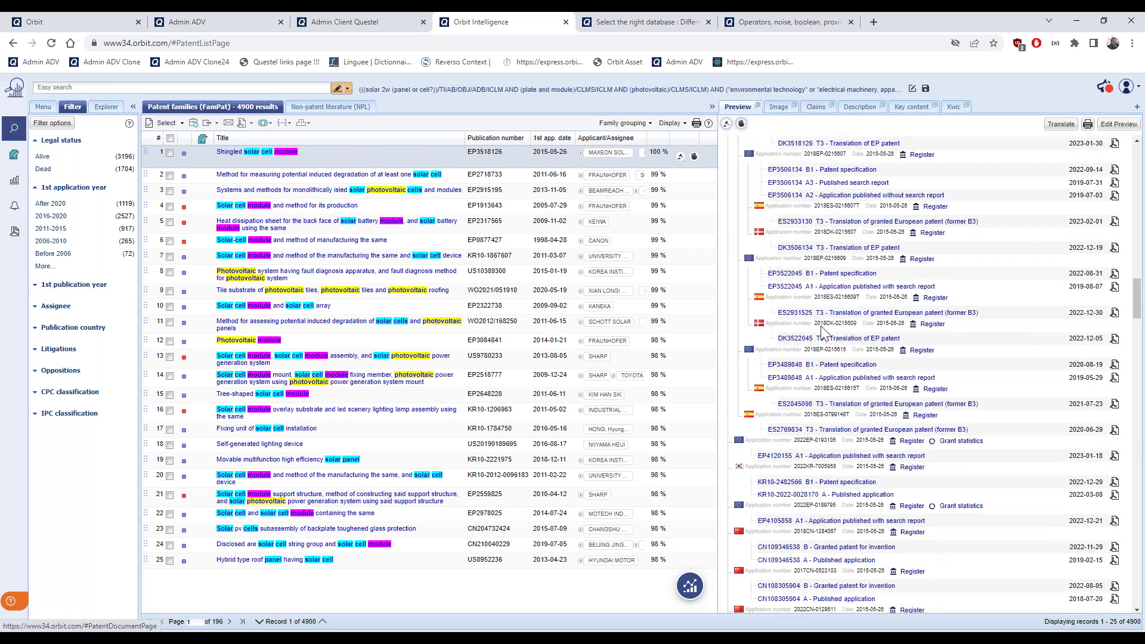
Preview Canon's EP0877427 from row 6 and inspect its IPC and CPC codes
{"action": "left_click", "coordinate": [475, 241]}
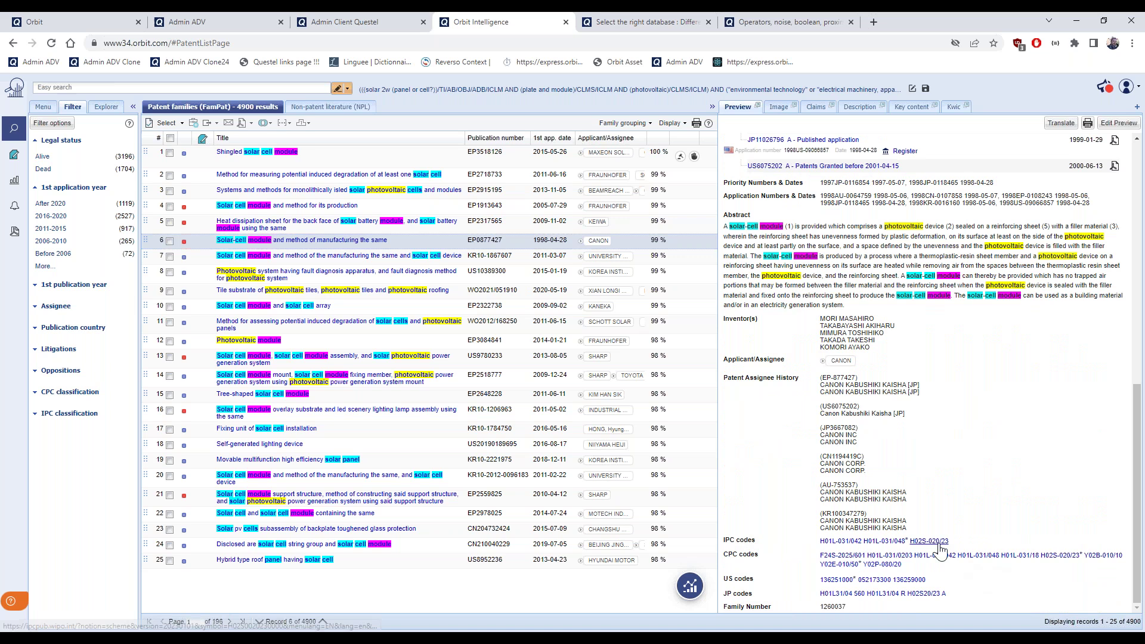
{"action": "mouse_move", "coordinate": [940, 542]}
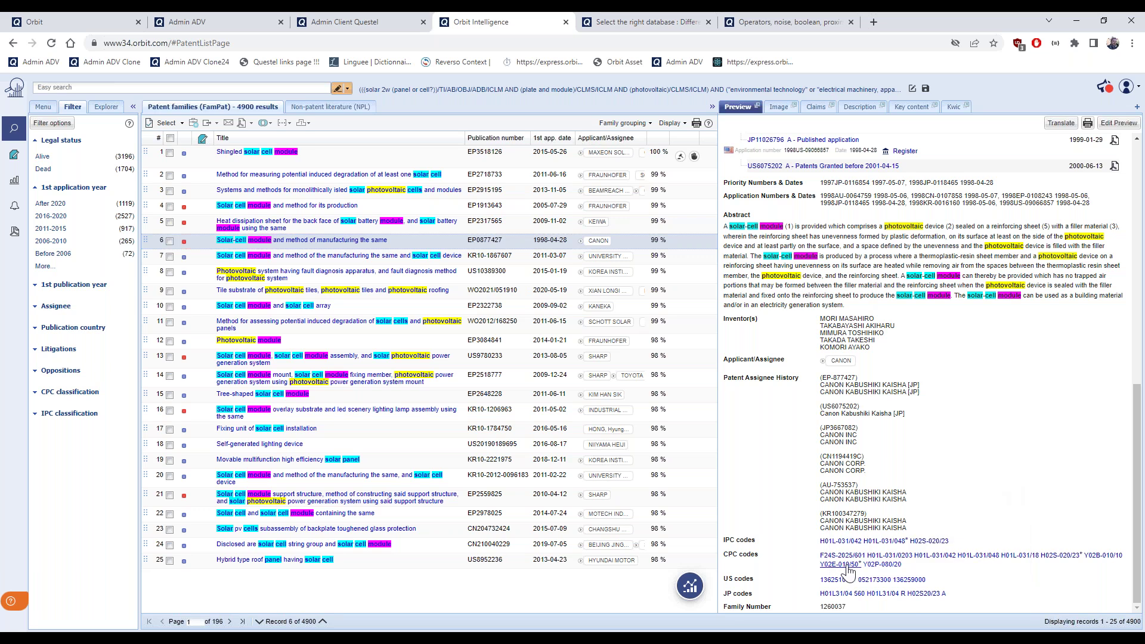
{"action": "mouse_move", "coordinate": [850, 572]}
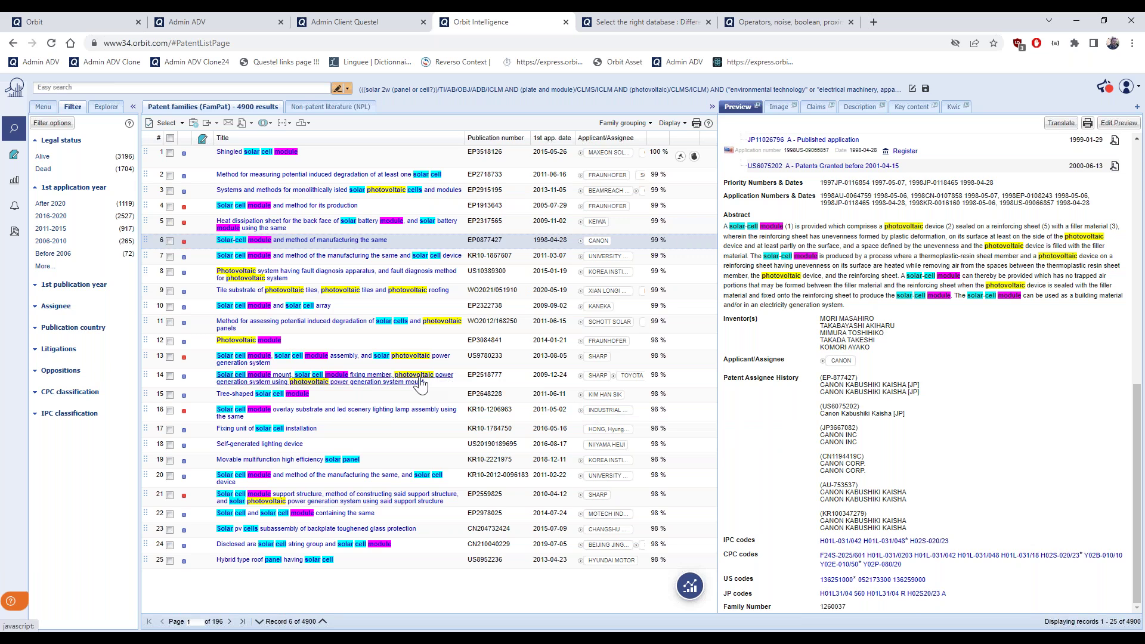
{"action": "left_click", "coordinate": [35, 394]}
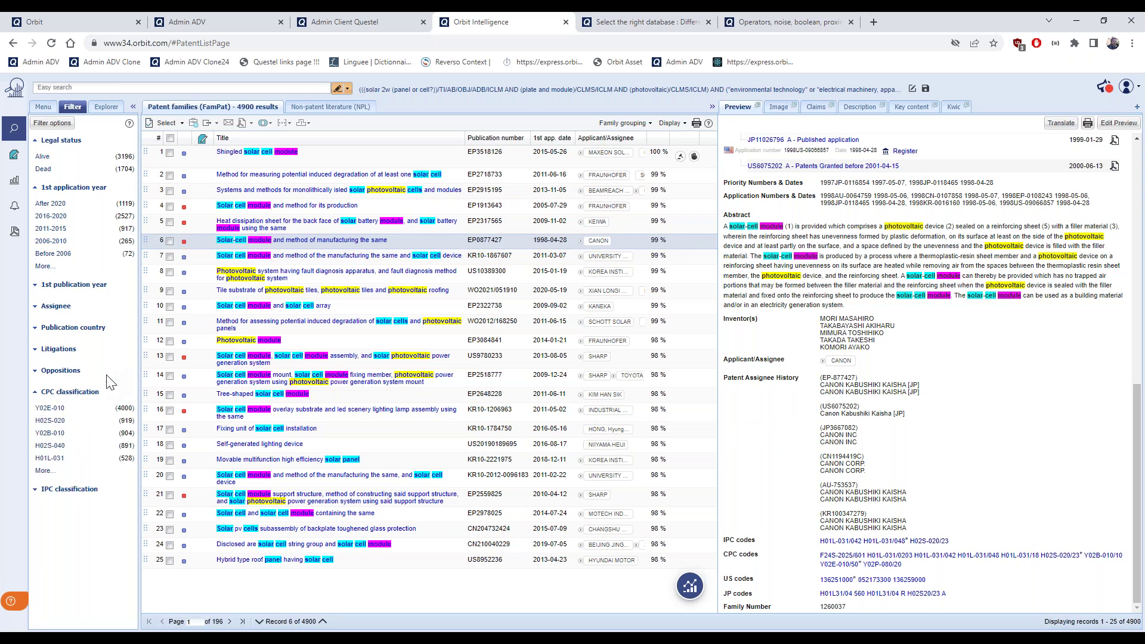
{"action": "left_click", "coordinate": [35, 489]}
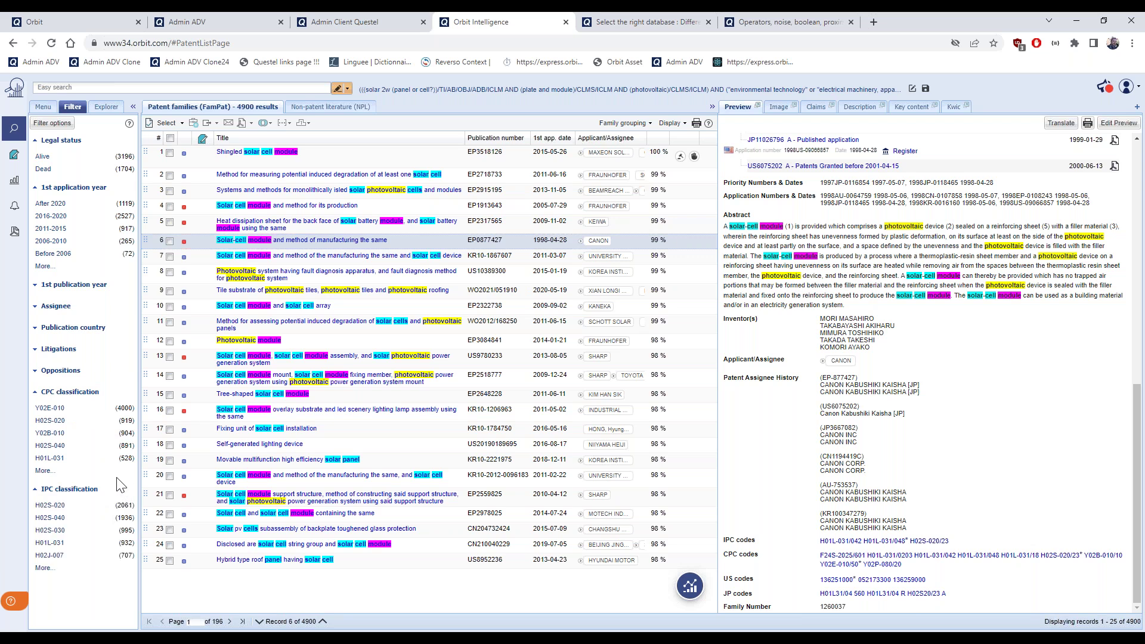
{"action": "left_click", "coordinate": [44, 568]}
{"action": "scroll", "coordinate": [95, 534], "scroll_direction": "down", "scroll_amount": 1}
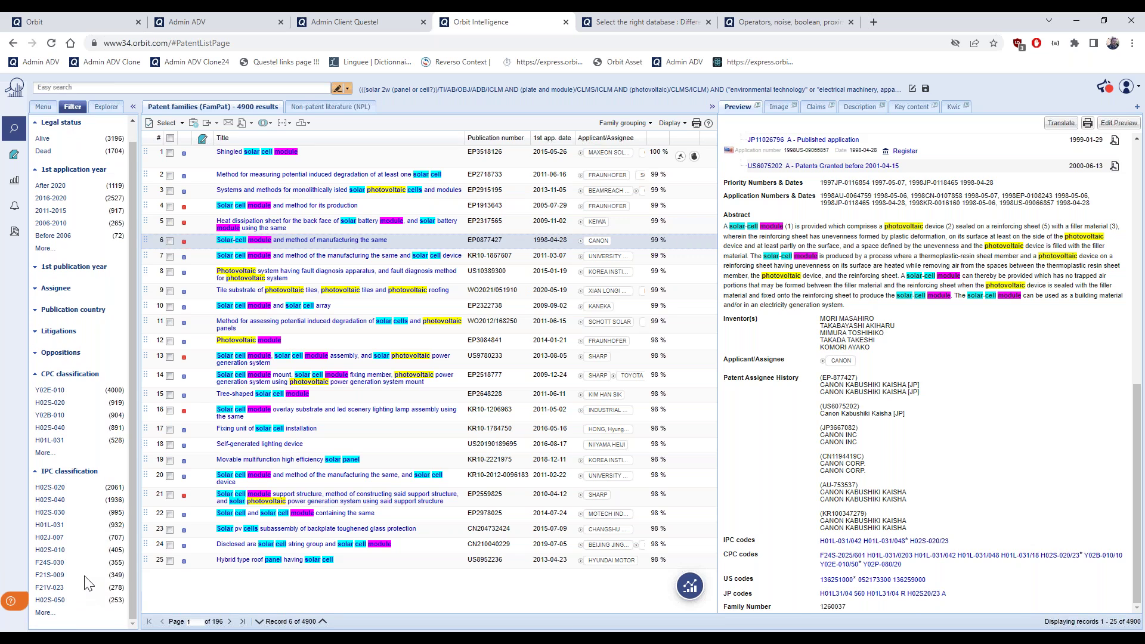
{"action": "left_click", "coordinate": [59, 512]}
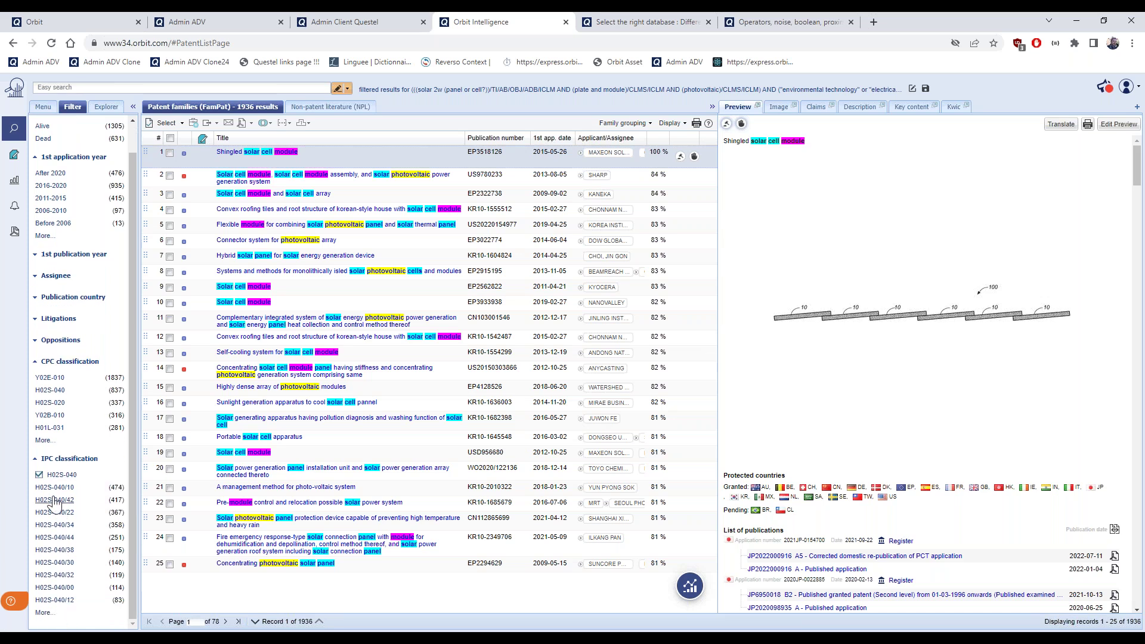
{"action": "left_click", "coordinate": [38, 478]}
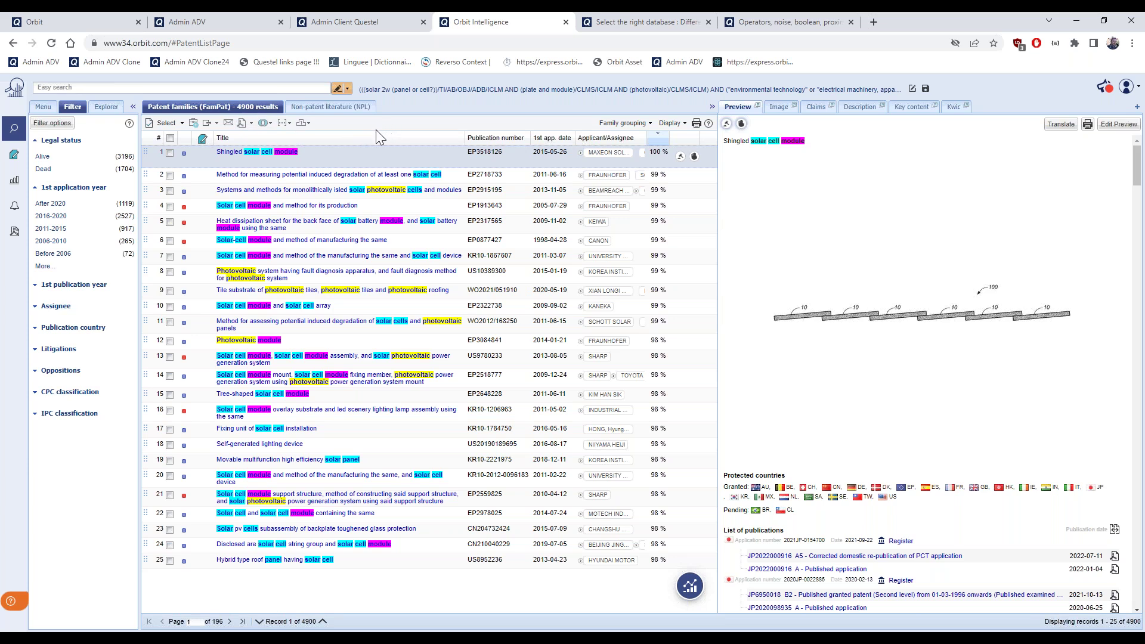
Select all 4900 families and run the Top CPC classes analysis
{"action": "left_click", "coordinate": [158, 126]}
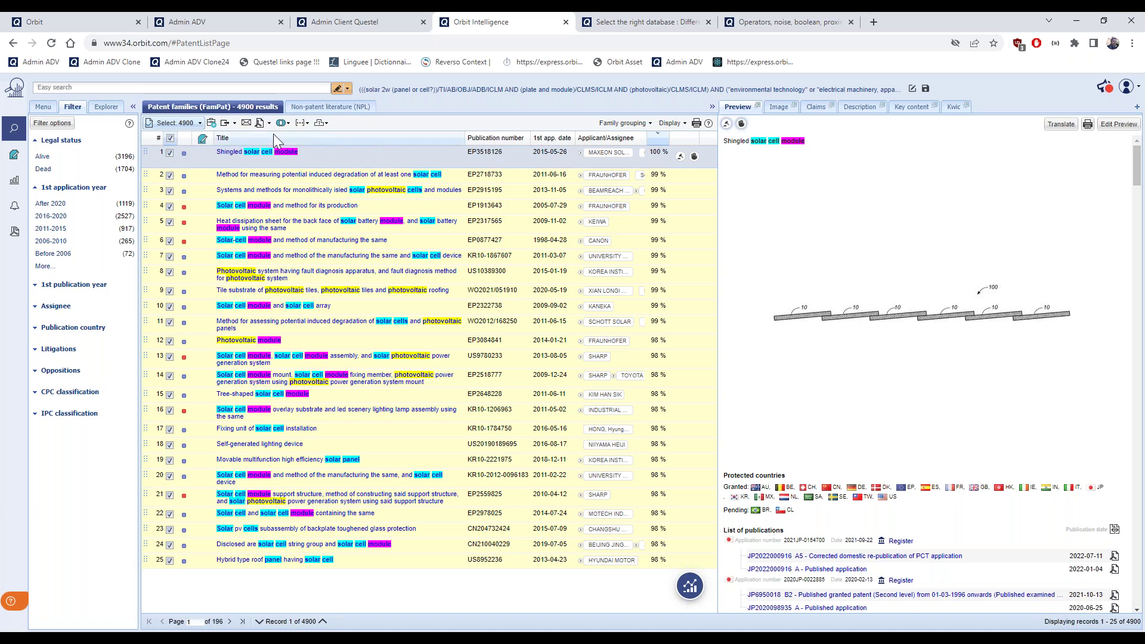
{"action": "right_click", "coordinate": [384, 123]}
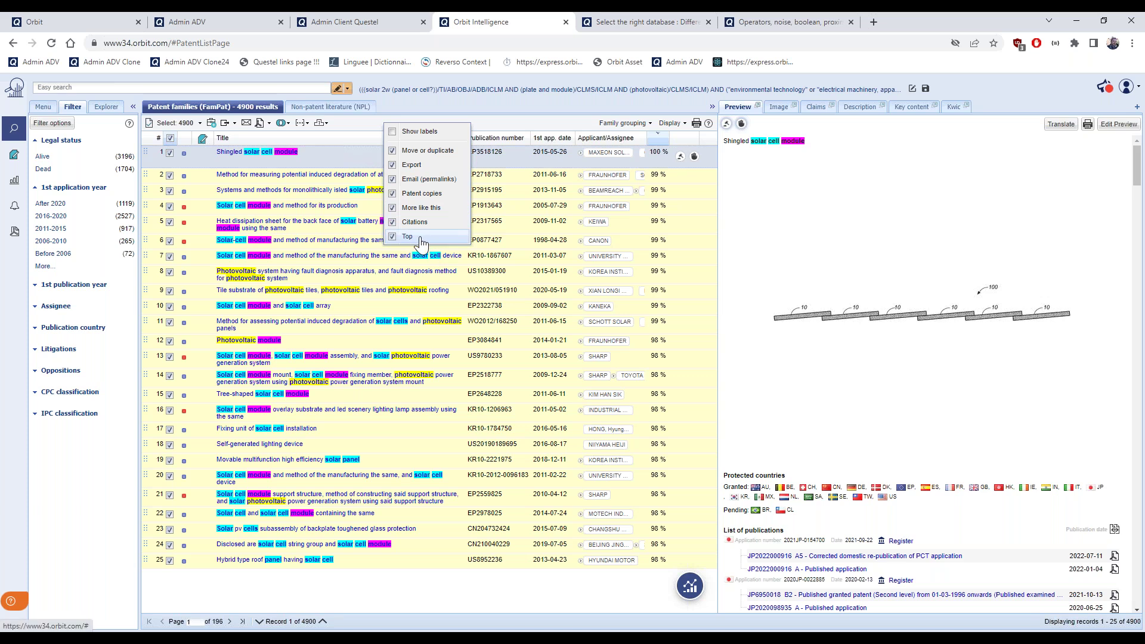
{"action": "left_click", "coordinate": [339, 158]}
{"action": "left_click", "coordinate": [326, 123]}
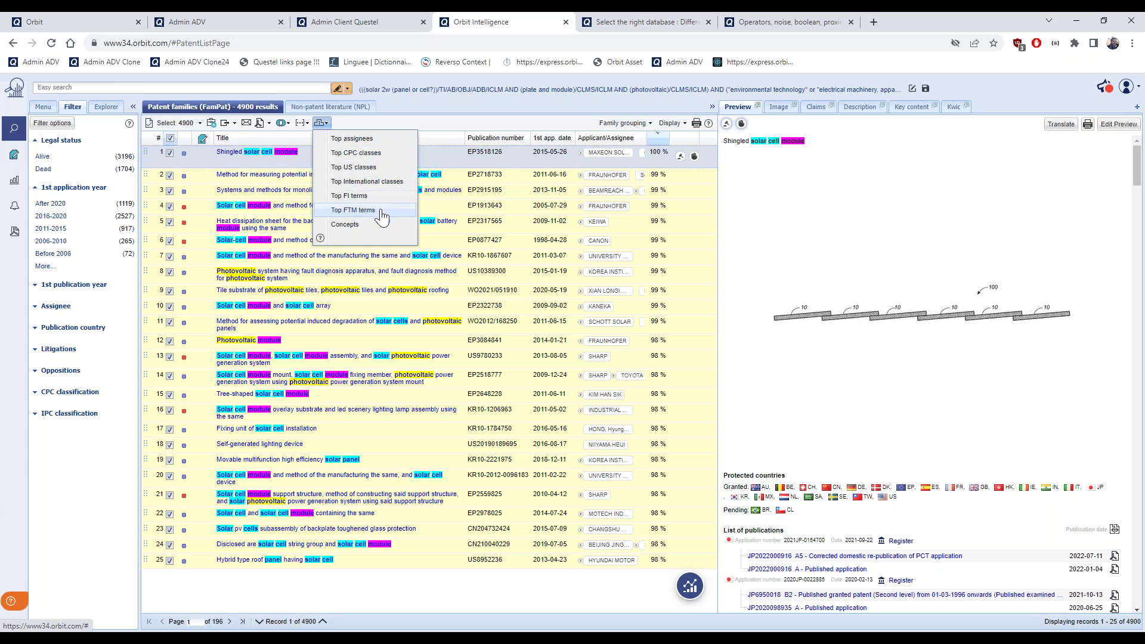
{"action": "left_click", "coordinate": [360, 154]}
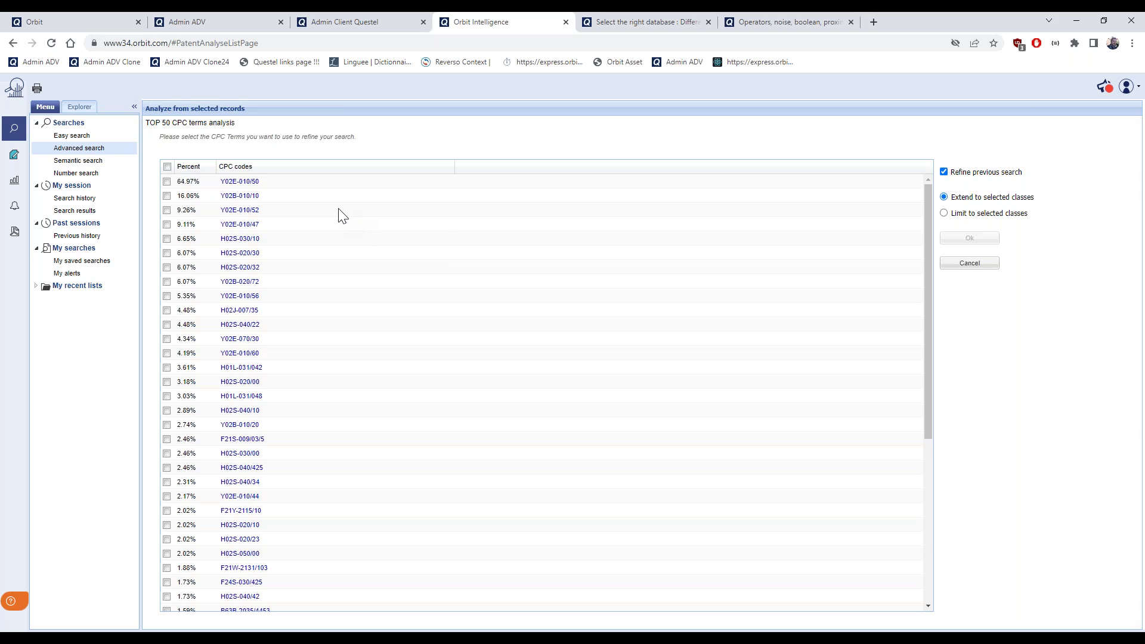
Scroll the Top 50 CPC list and open Y02E-010/52's definition in Espacenet
{"action": "scroll", "coordinate": [342, 215], "scroll_direction": "down", "scroll_amount": 5}
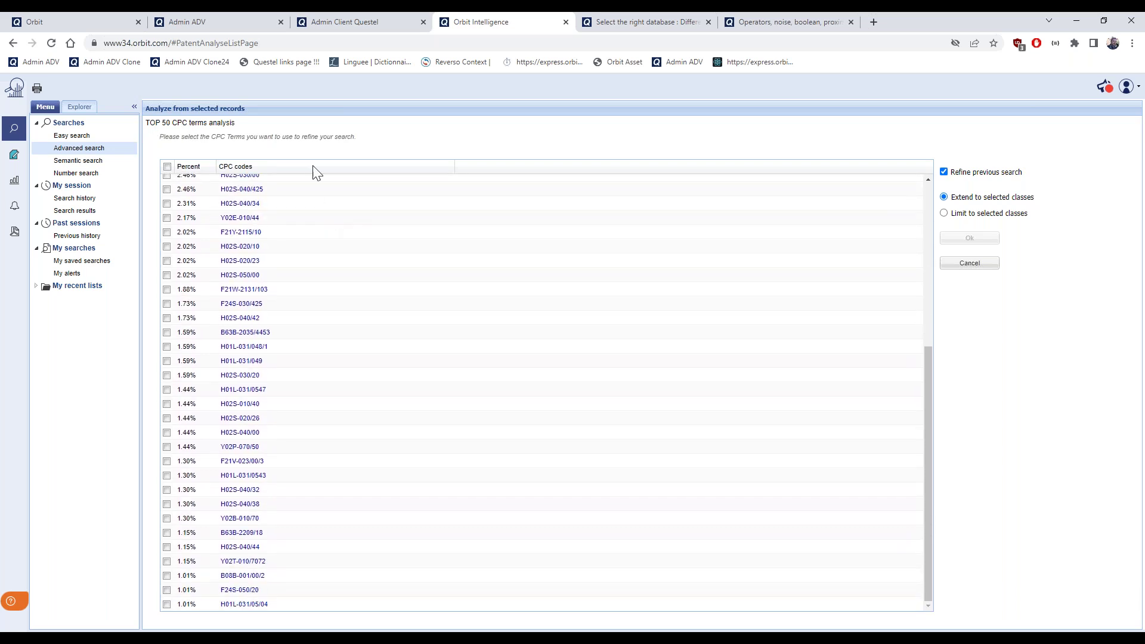
{"action": "scroll", "coordinate": [361, 292], "scroll_direction": "up", "scroll_amount": 1}
{"action": "scroll", "coordinate": [361, 292], "scroll_direction": "up", "scroll_amount": 5}
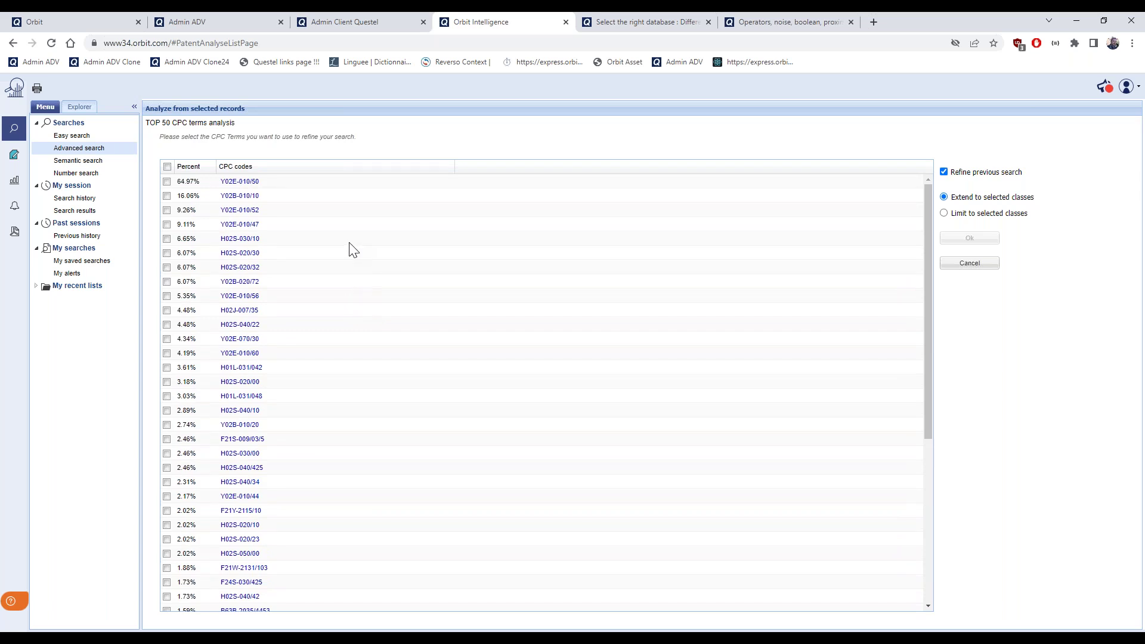
{"action": "left_click", "coordinate": [239, 210]}
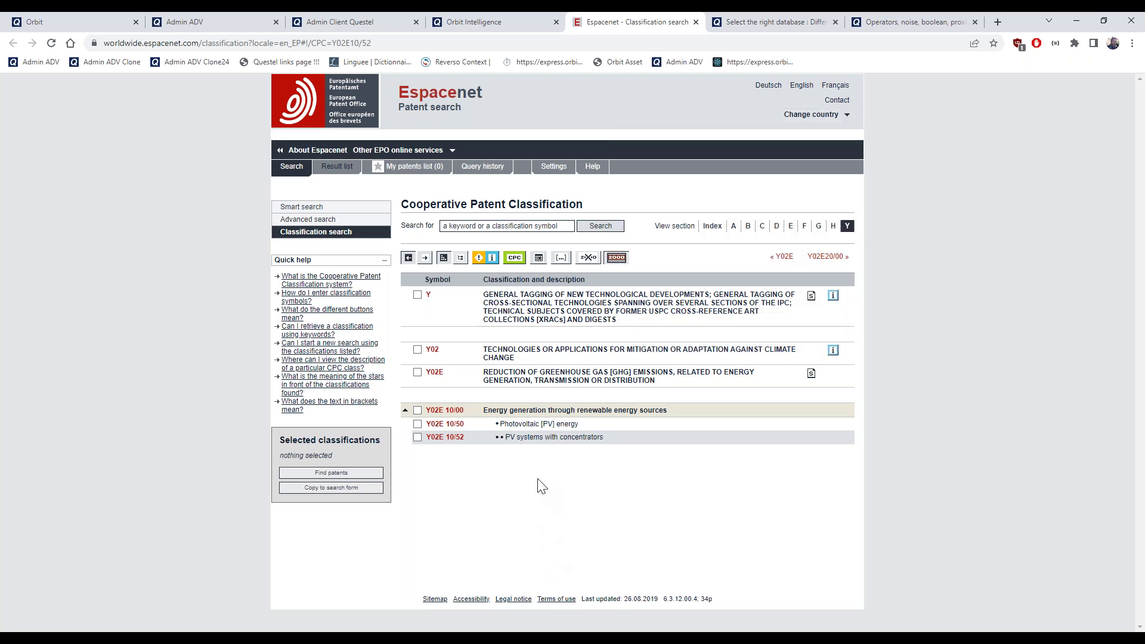
Switch back to the Orbit Intelligence tab showing the Top 50 CPC terms analysis
{"action": "left_click", "coordinate": [479, 24]}
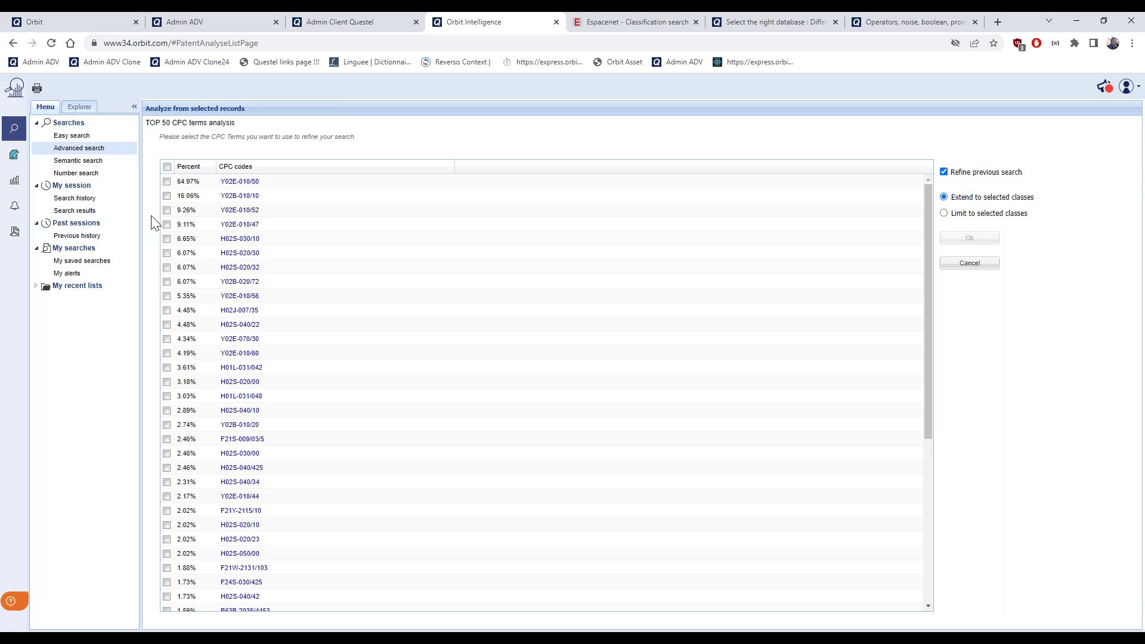
Tick CPC codes Y02E-010/52, Y02E-010/47 and Y02E-010/50, then switch to the Espacenet tab
{"action": "left_click", "coordinate": [168, 211]}
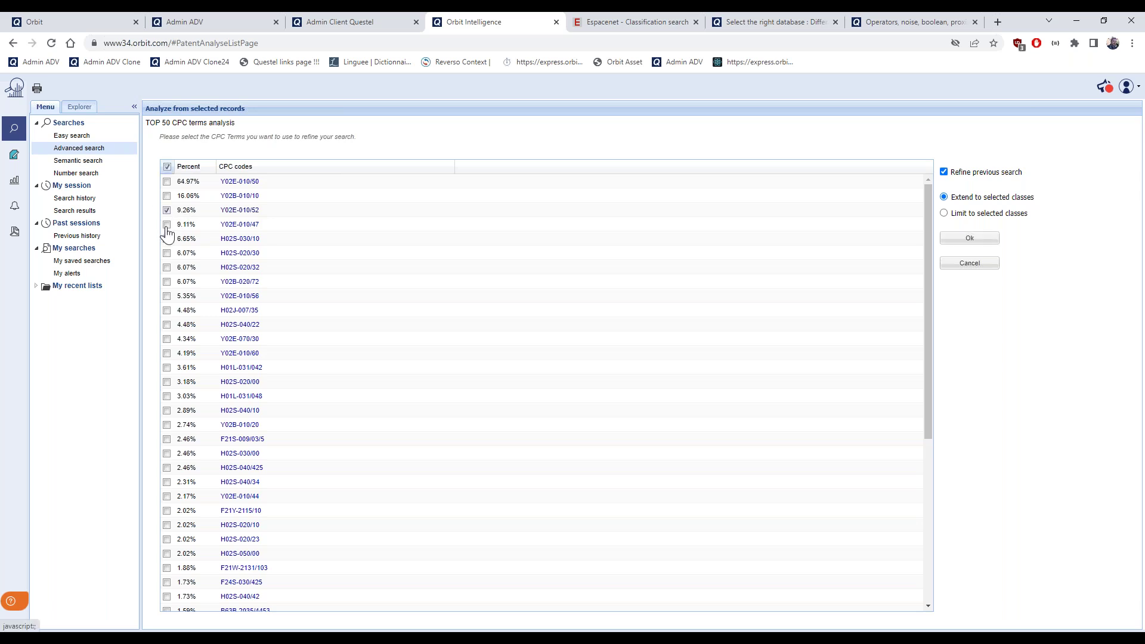
{"action": "left_click", "coordinate": [167, 226]}
{"action": "left_click", "coordinate": [167, 182]}
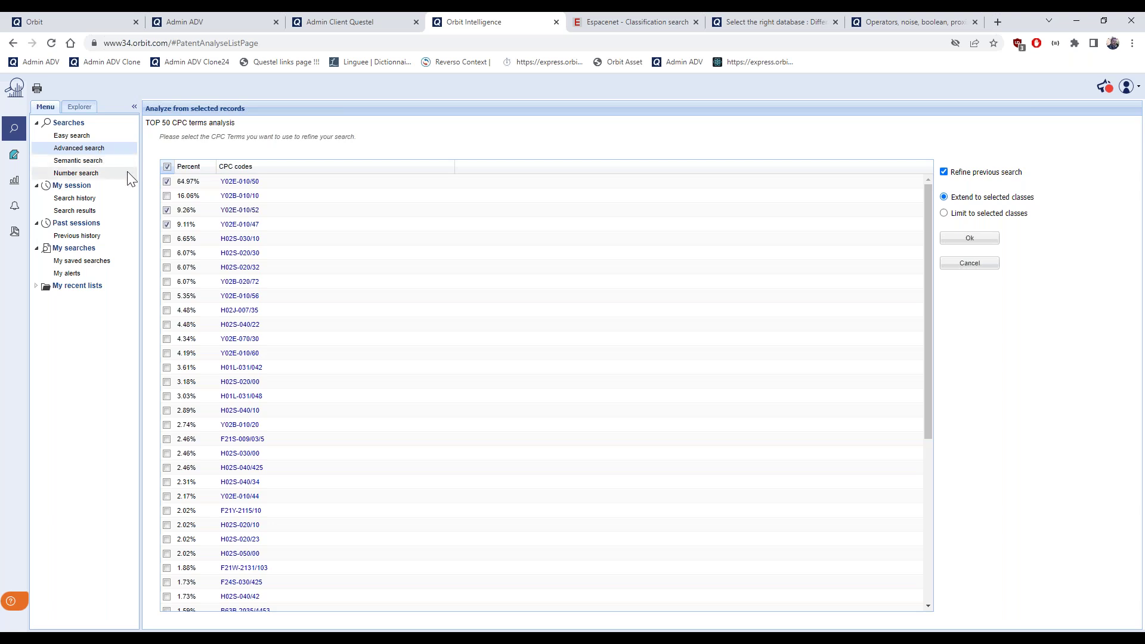
{"action": "left_click", "coordinate": [624, 24]}
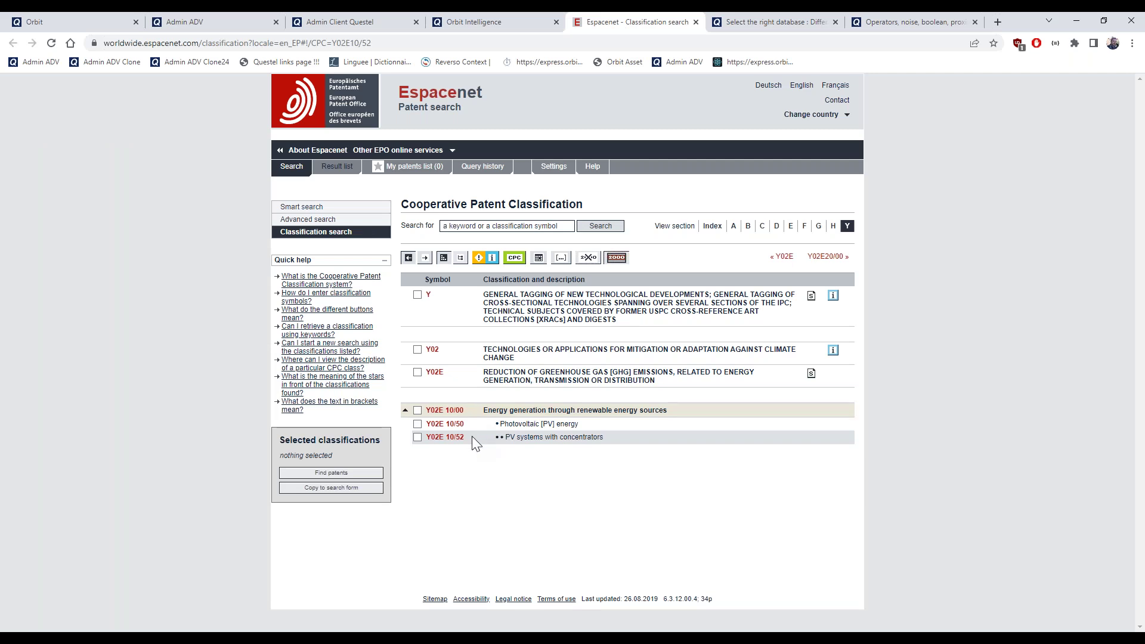
Copy the Y02E 10/52 code from Espacenet and reopen Orbit's advanced search form
{"action": "left_click_drag", "start_coordinate": [465, 437], "coordinate": [428, 439]}
{"action": "right_click", "coordinate": [431, 444]}
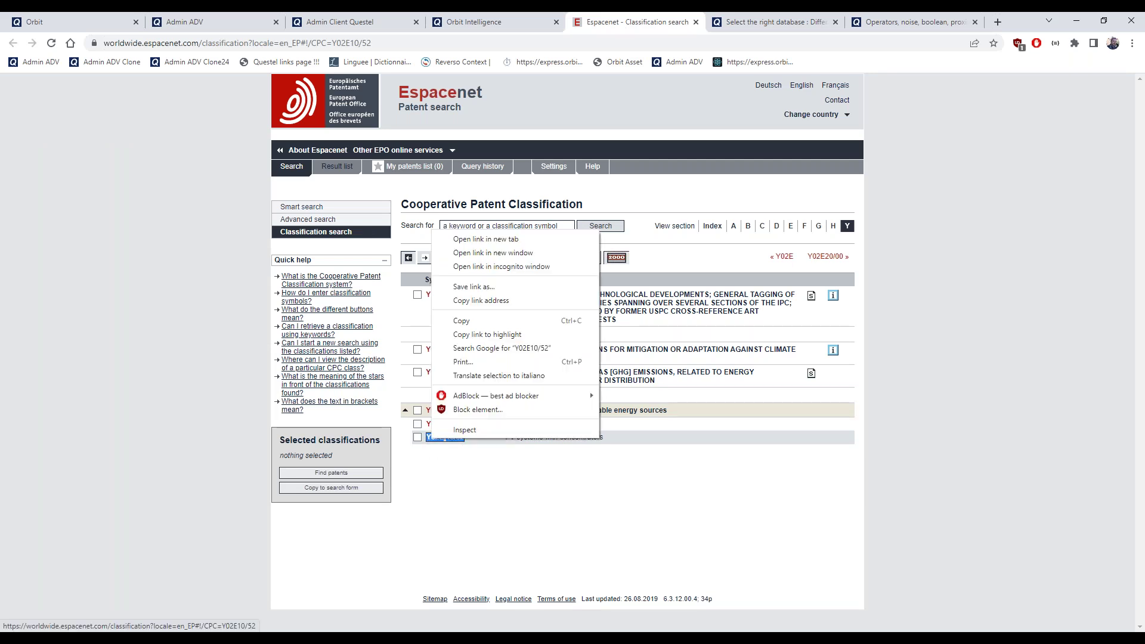
{"action": "left_click", "coordinate": [470, 322]}
{"action": "left_click", "coordinate": [476, 20]}
{"action": "left_click", "coordinate": [107, 147]}
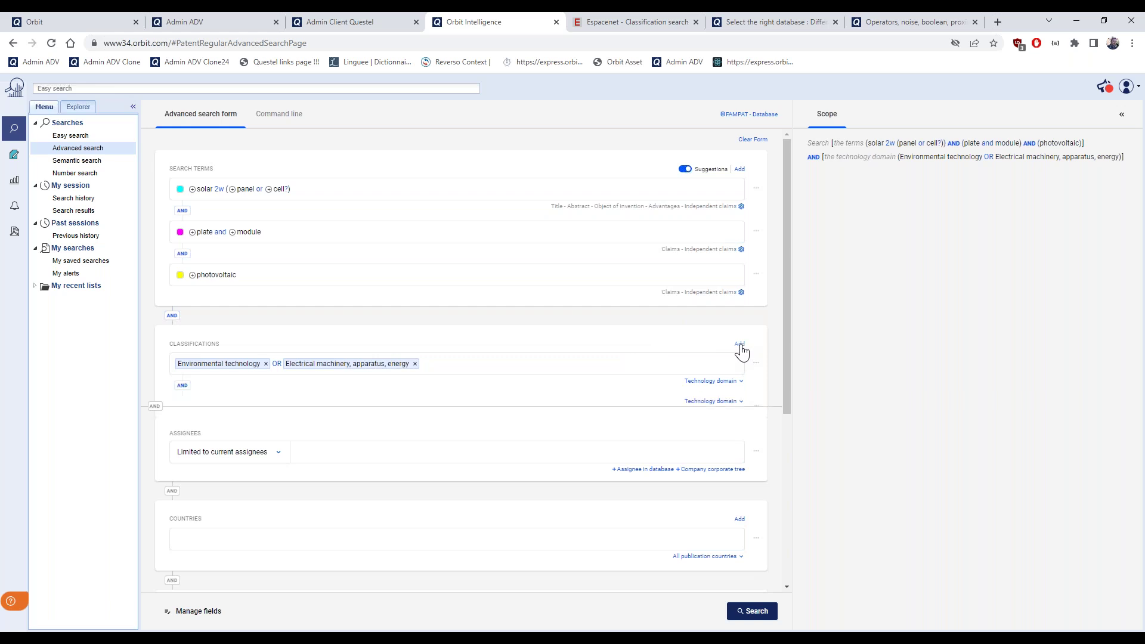
Add a second CPC classification line holding the pasted code Y02E10/52
{"action": "left_click", "coordinate": [740, 345]}
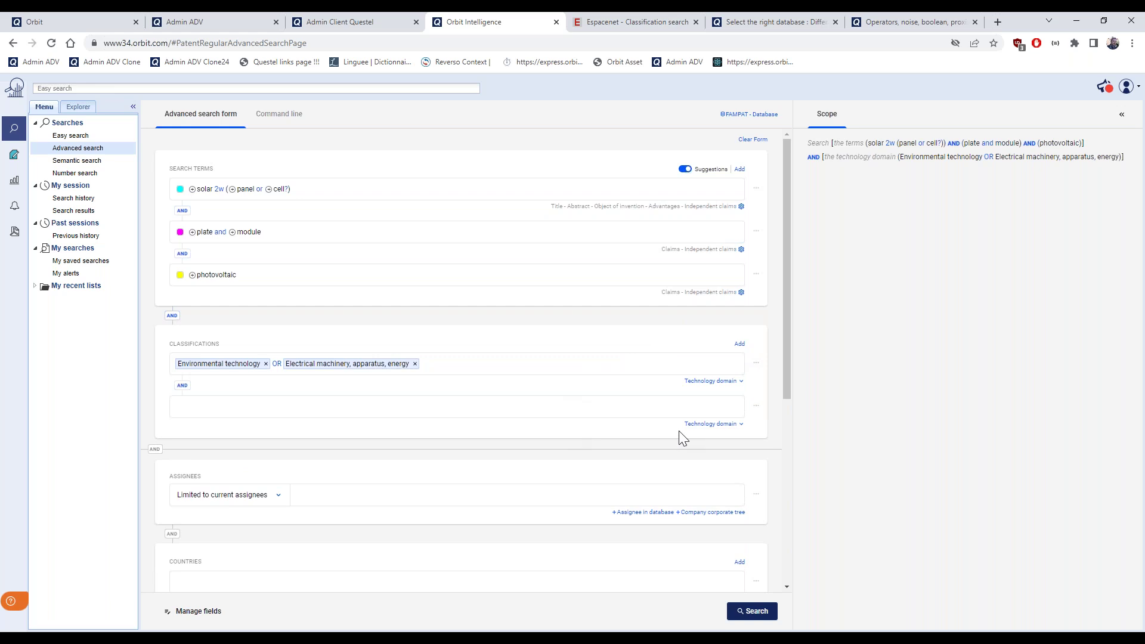
{"action": "left_click", "coordinate": [708, 427]}
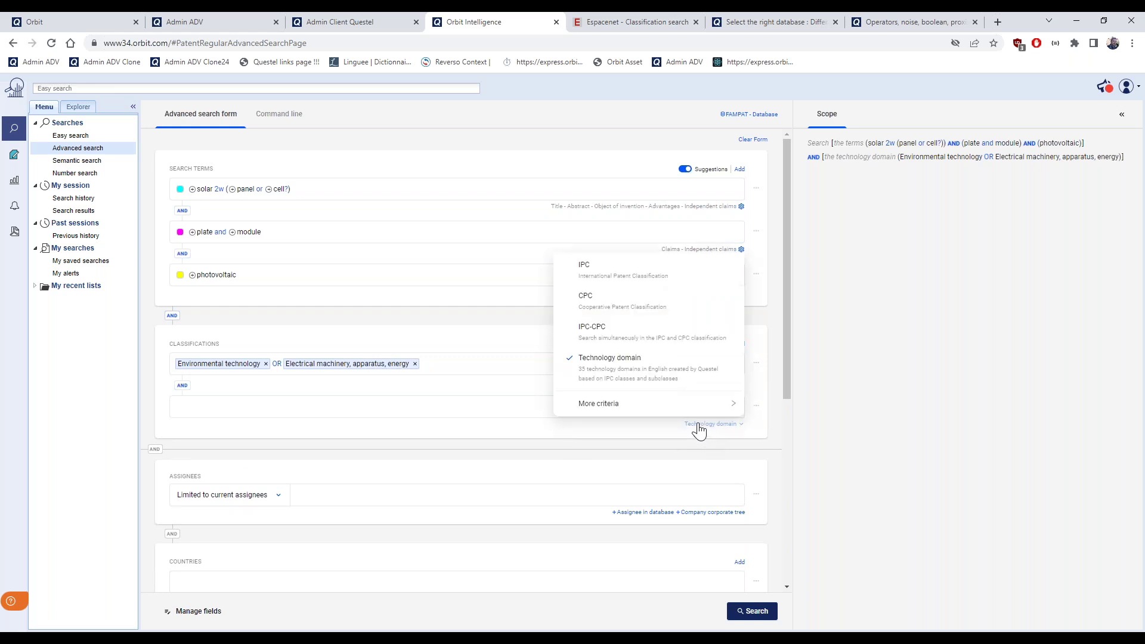
{"action": "left_click", "coordinate": [594, 299]}
{"action": "left_click", "coordinate": [335, 408]}
{"action": "key", "text": "ctrl+v"}
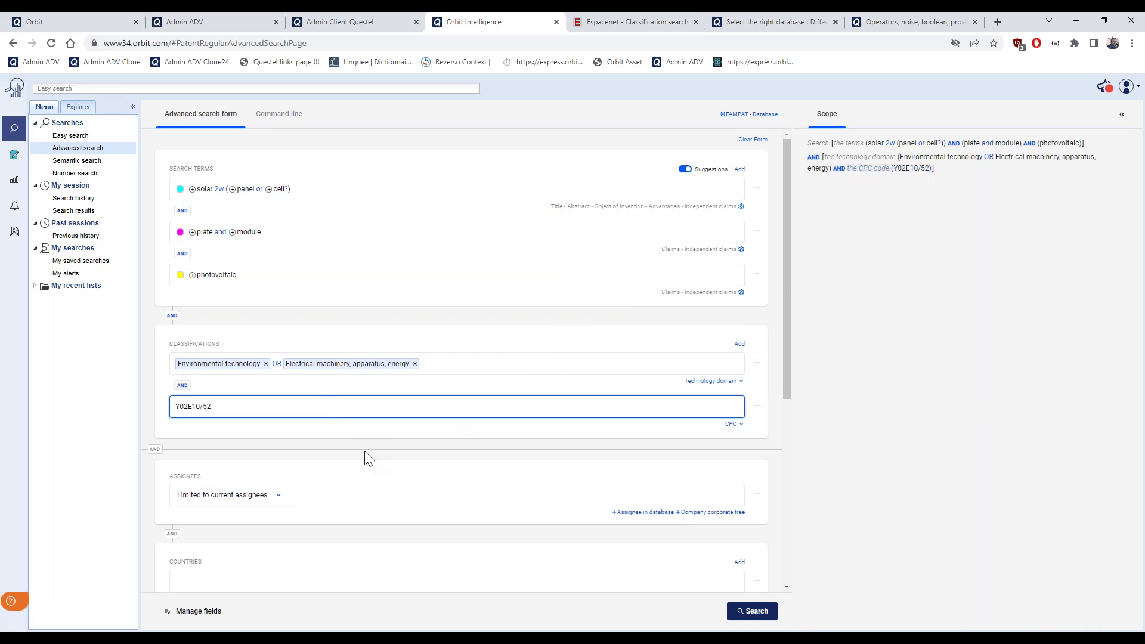
{"action": "left_click", "coordinate": [389, 432]}
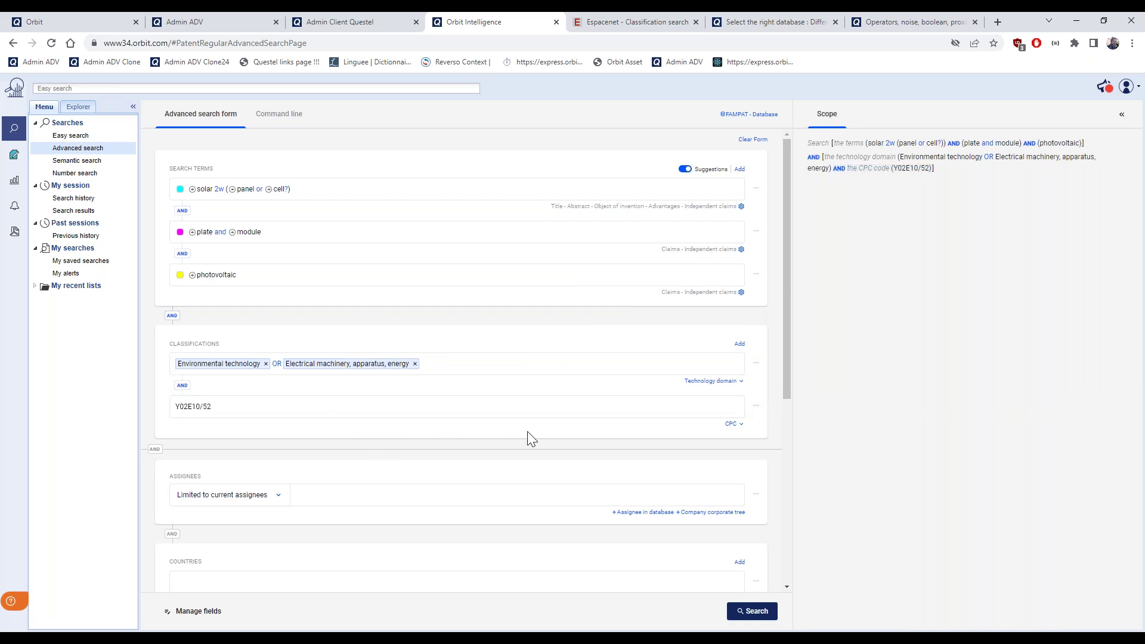
Change the Y02E10/52 line's classification scheme from CPC to IPC
{"action": "left_click", "coordinate": [757, 406]}
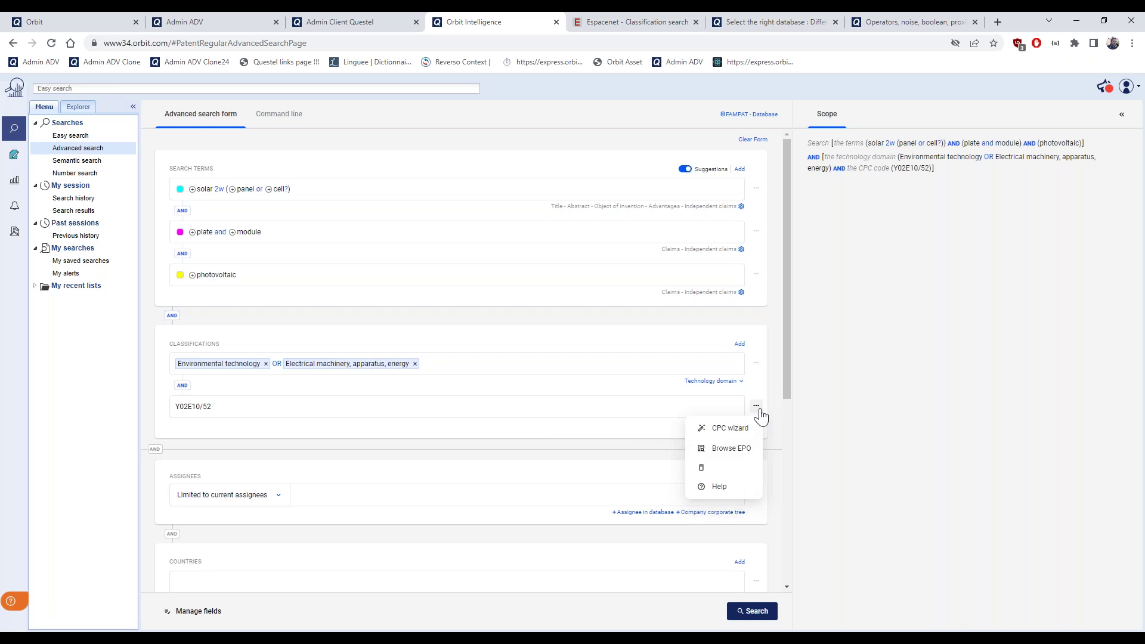
{"action": "left_click", "coordinate": [596, 438]}
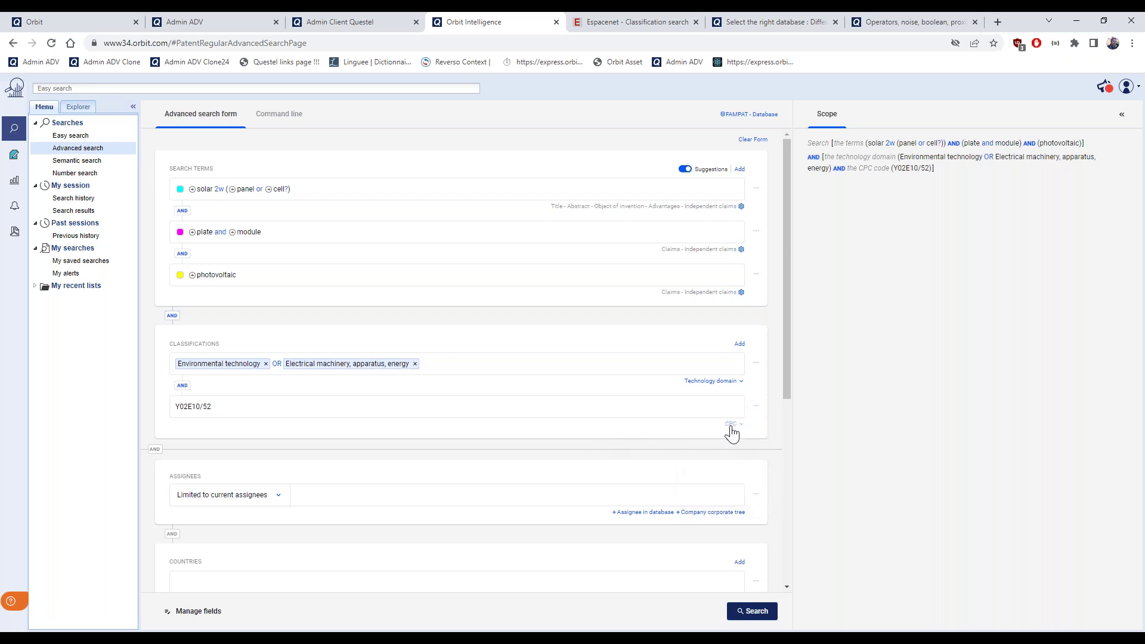
{"action": "left_click", "coordinate": [756, 406]}
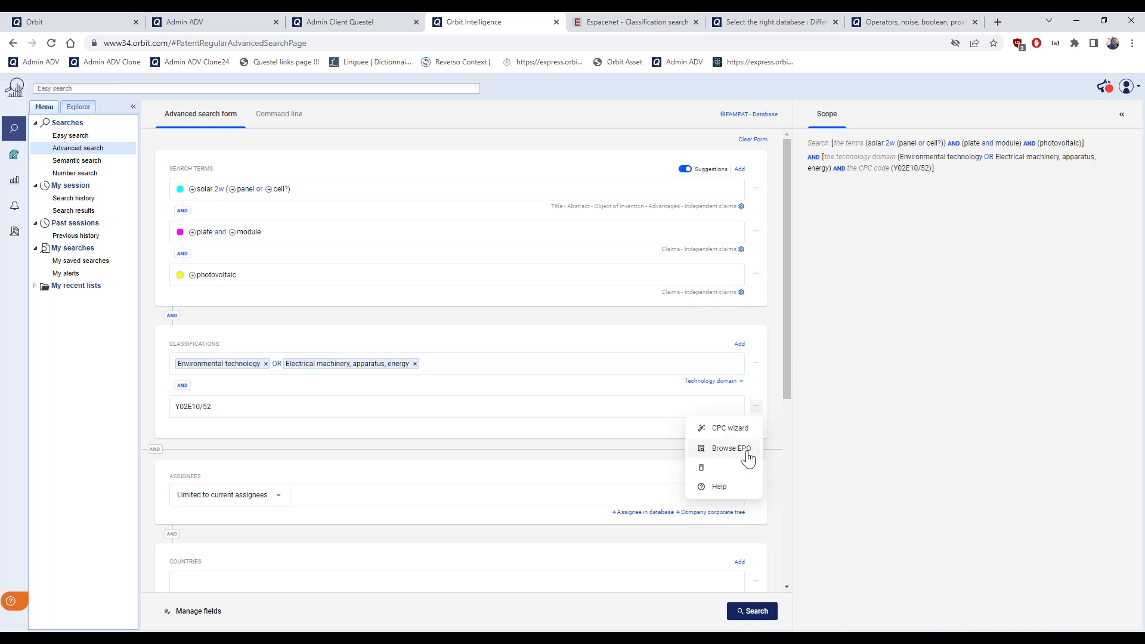
{"action": "left_click", "coordinate": [602, 442]}
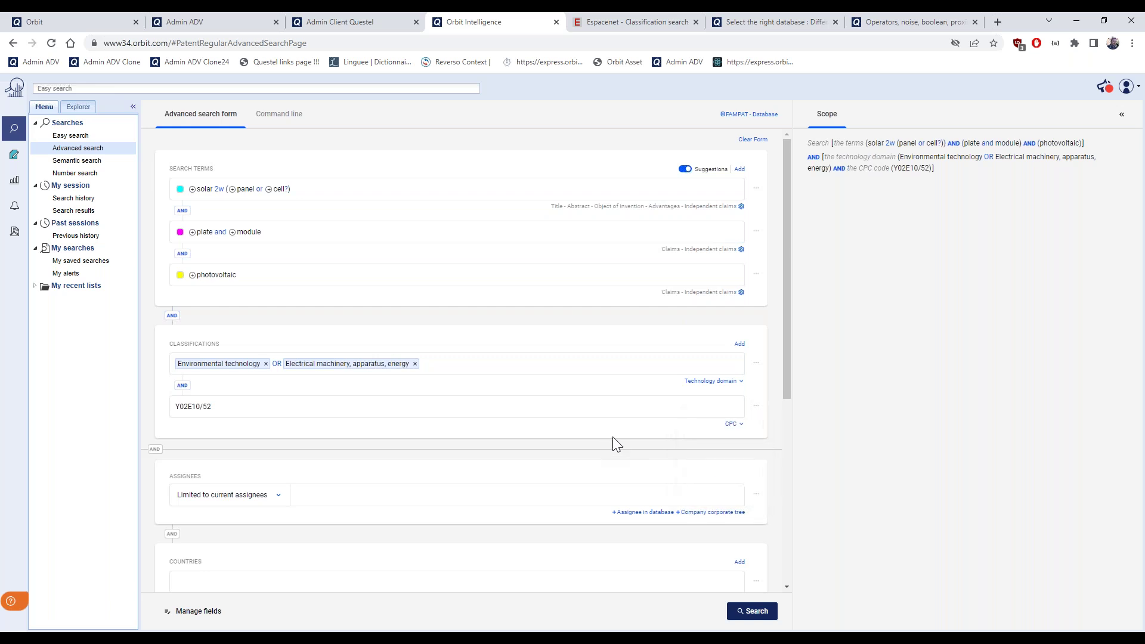
{"action": "left_click", "coordinate": [734, 424]}
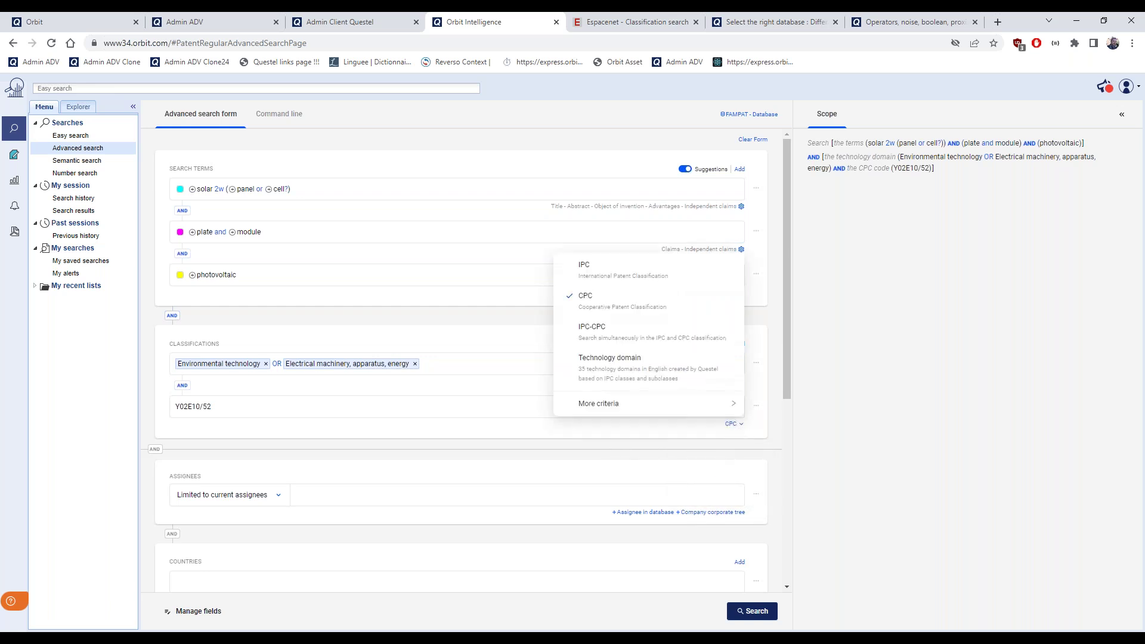
{"action": "left_click", "coordinate": [608, 281]}
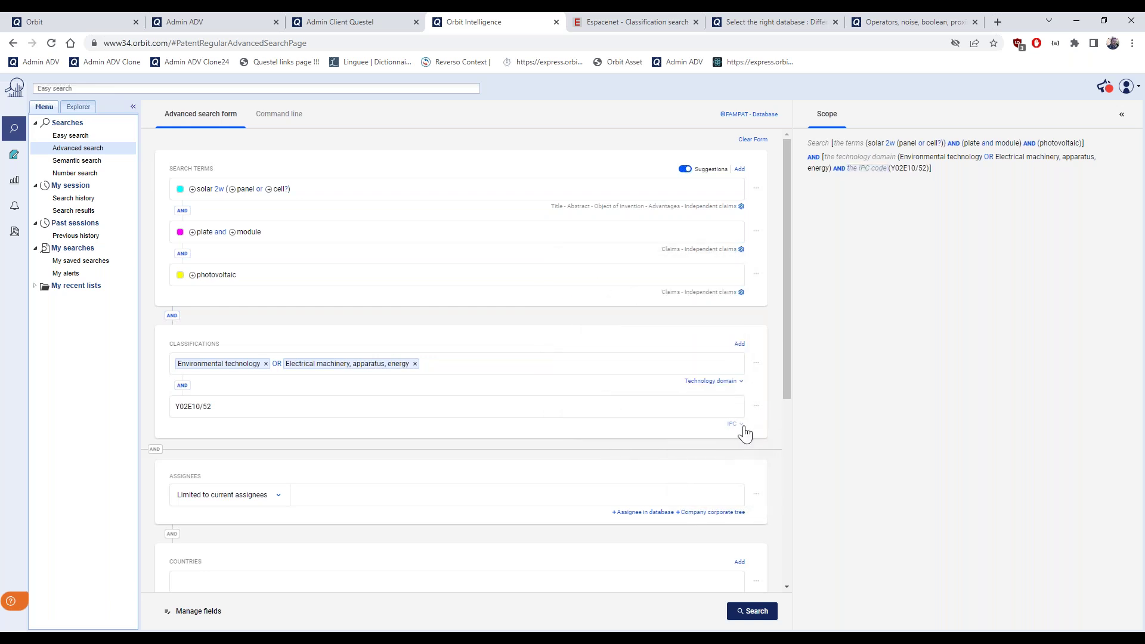
{"action": "left_click", "coordinate": [756, 407]}
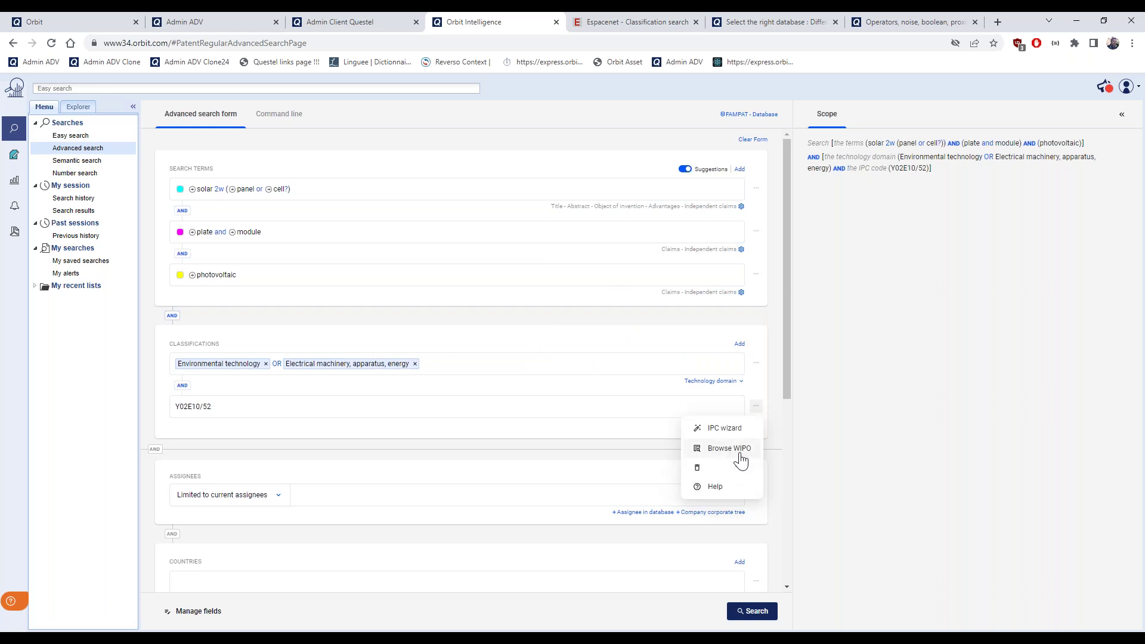
Switch the Y02E10/52 line back from IPC to CPC and open its options menu
{"action": "left_click", "coordinate": [639, 440]}
{"action": "left_click", "coordinate": [734, 424]}
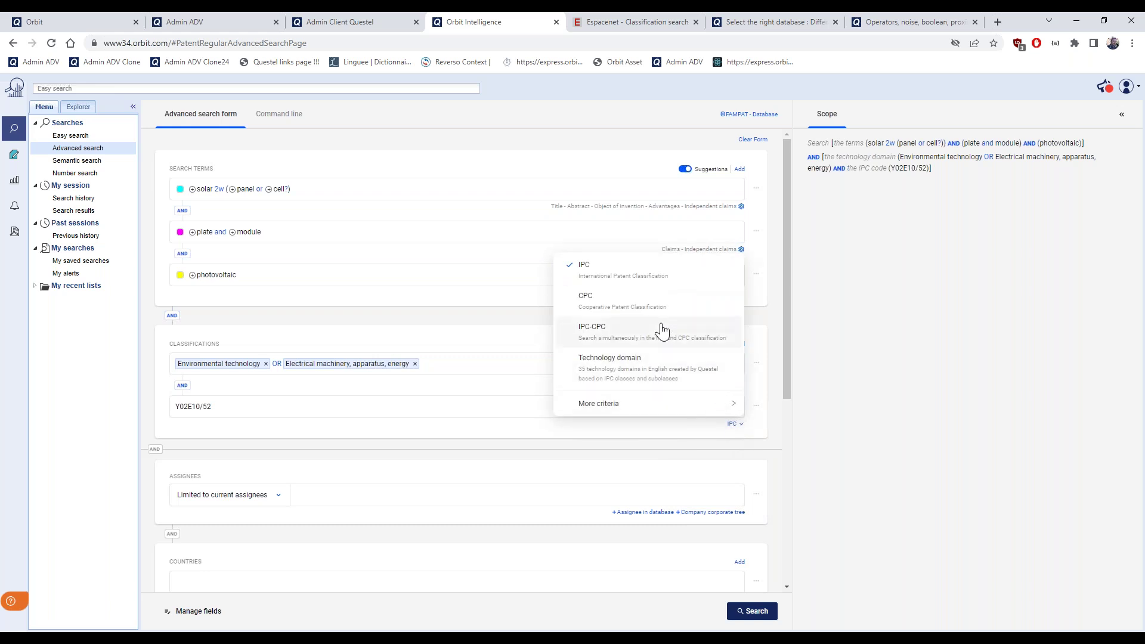
{"action": "left_click", "coordinate": [637, 303]}
{"action": "left_click", "coordinate": [757, 408]}
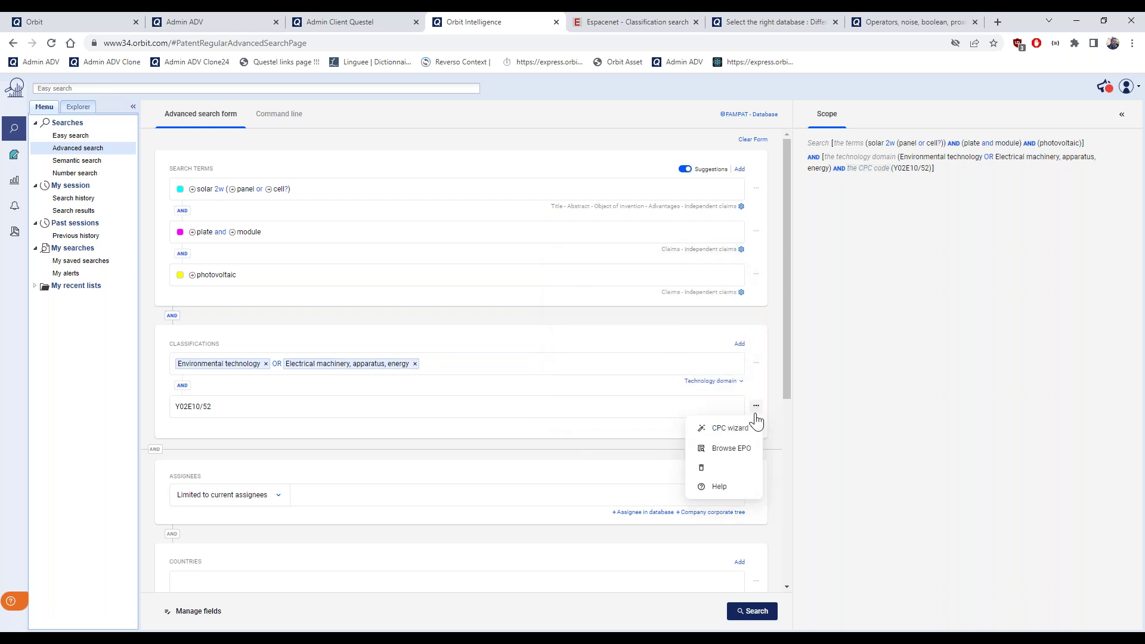
Look up Y02E10/52 in the CPC classification assistant and browse the related codes
{"action": "left_click", "coordinate": [732, 430]}
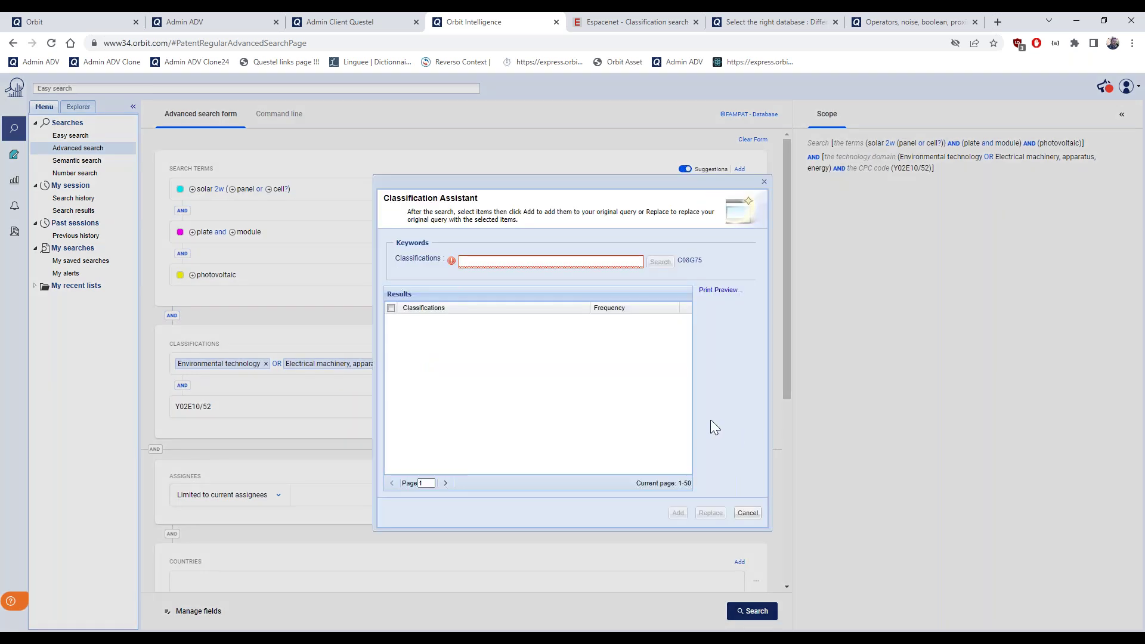
{"action": "key", "text": "ctrl+v"}
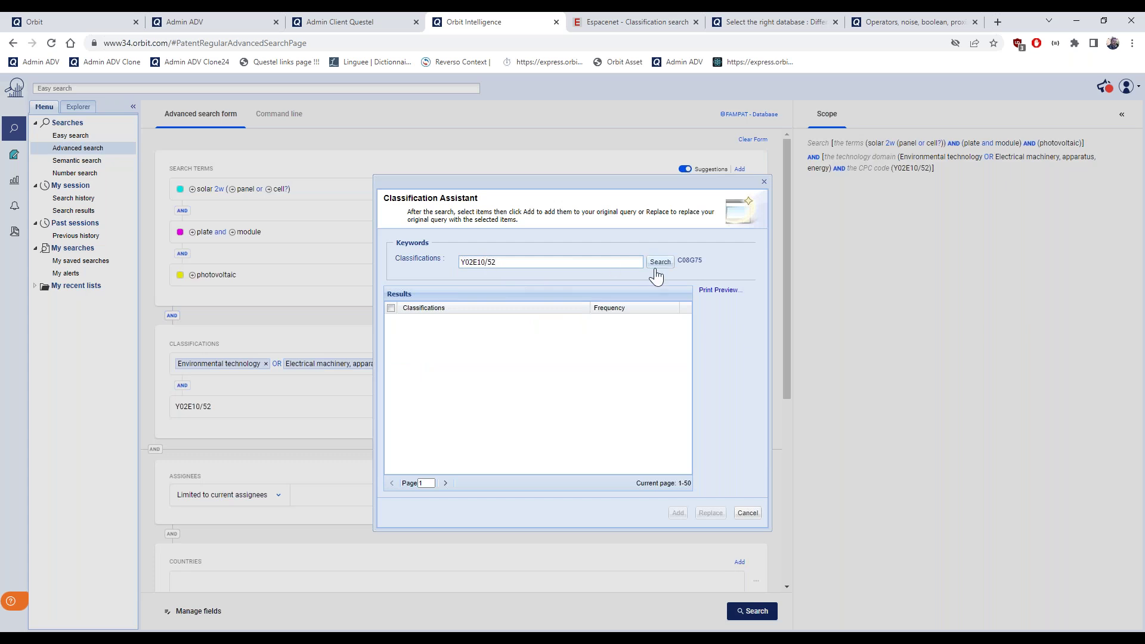
{"action": "left_click", "coordinate": [660, 263]}
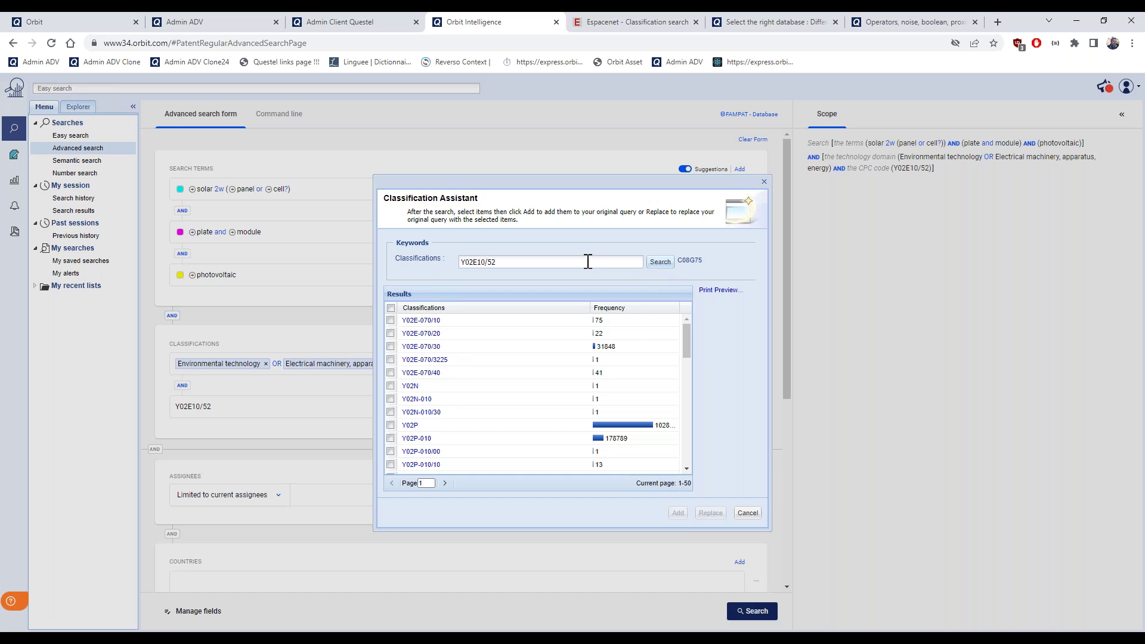
{"action": "scroll", "coordinate": [587, 377], "scroll_direction": "down", "scroll_amount": 3}
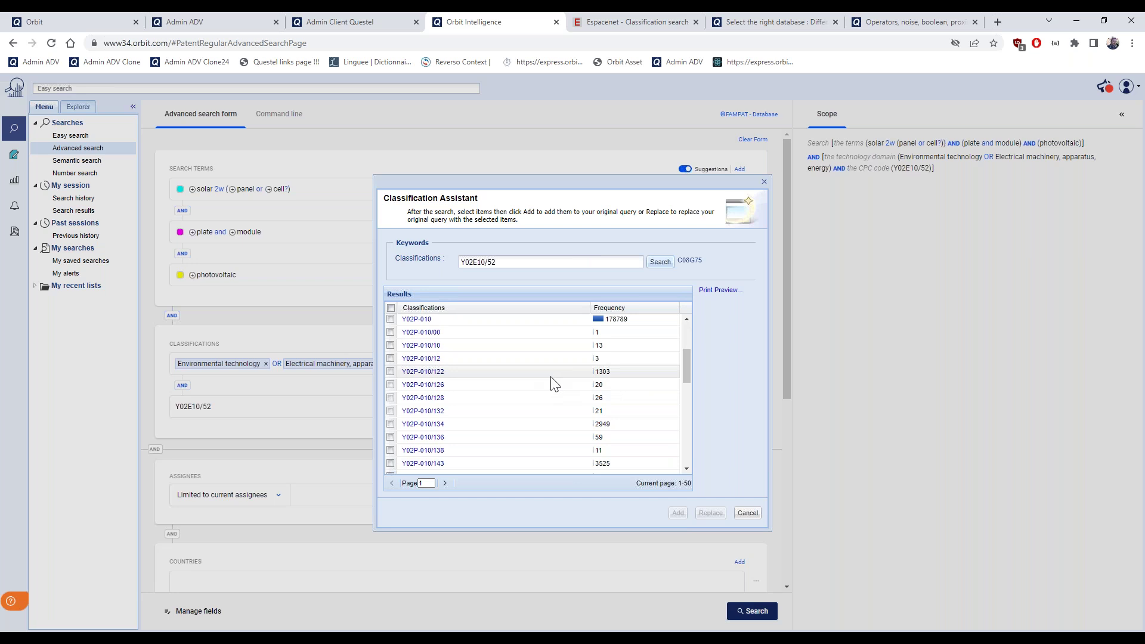
{"action": "scroll", "coordinate": [553, 380], "scroll_direction": "down", "scroll_amount": 1}
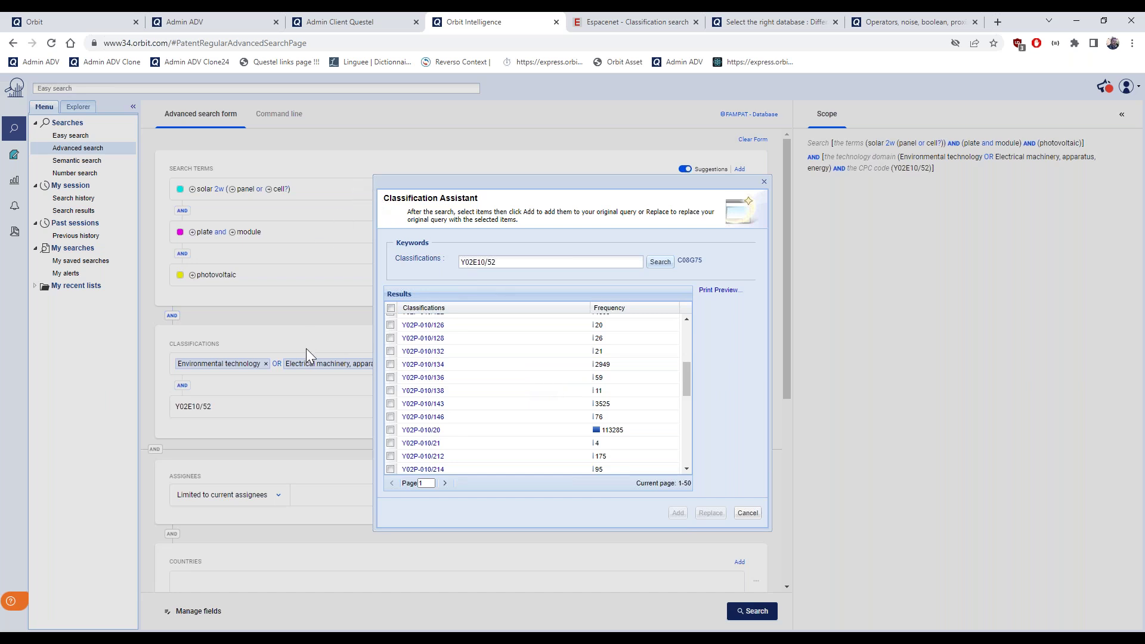
{"action": "scroll", "coordinate": [540, 375], "scroll_direction": "down", "scroll_amount": 4}
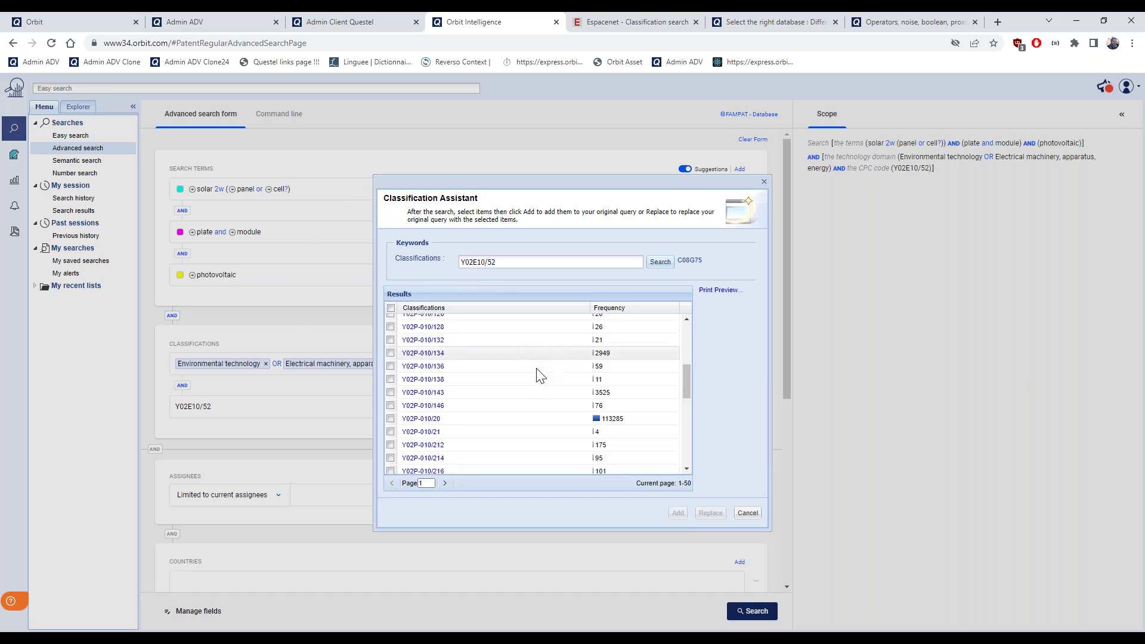
{"action": "scroll", "coordinate": [540, 374], "scroll_direction": "down", "scroll_amount": 2}
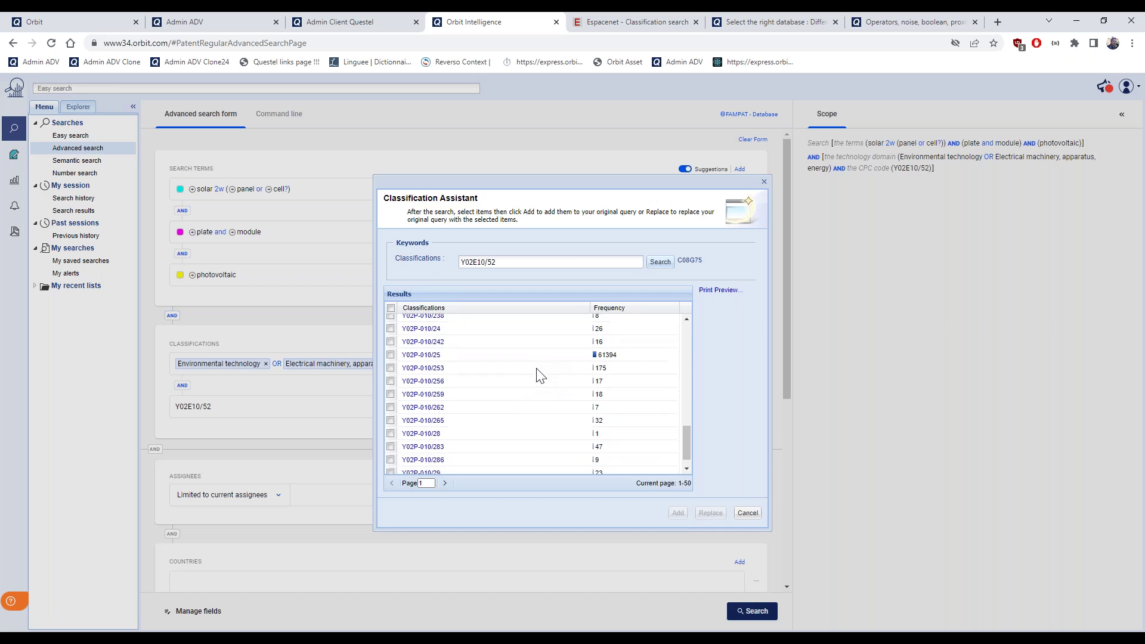
{"action": "scroll", "coordinate": [541, 375], "scroll_direction": "up", "scroll_amount": 3}
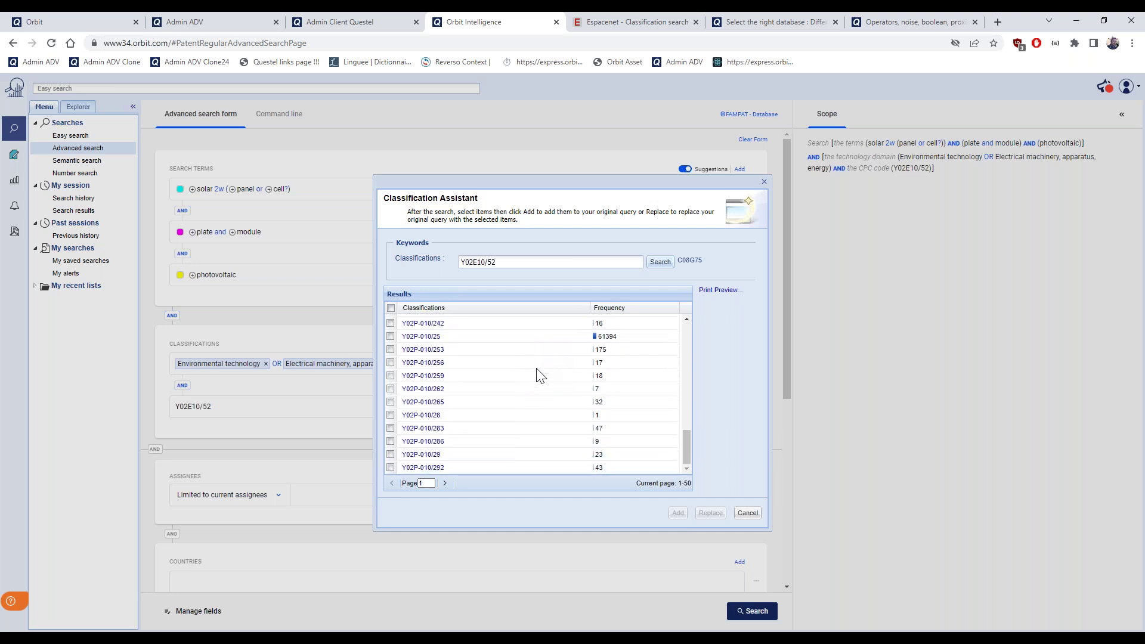
Broaden the lookup to Y02E10 and add Y02P-010/134 and Y02P-010/122 to the CPC line
{"action": "left_click_drag", "start_coordinate": [485, 262], "coordinate": [513, 262]}
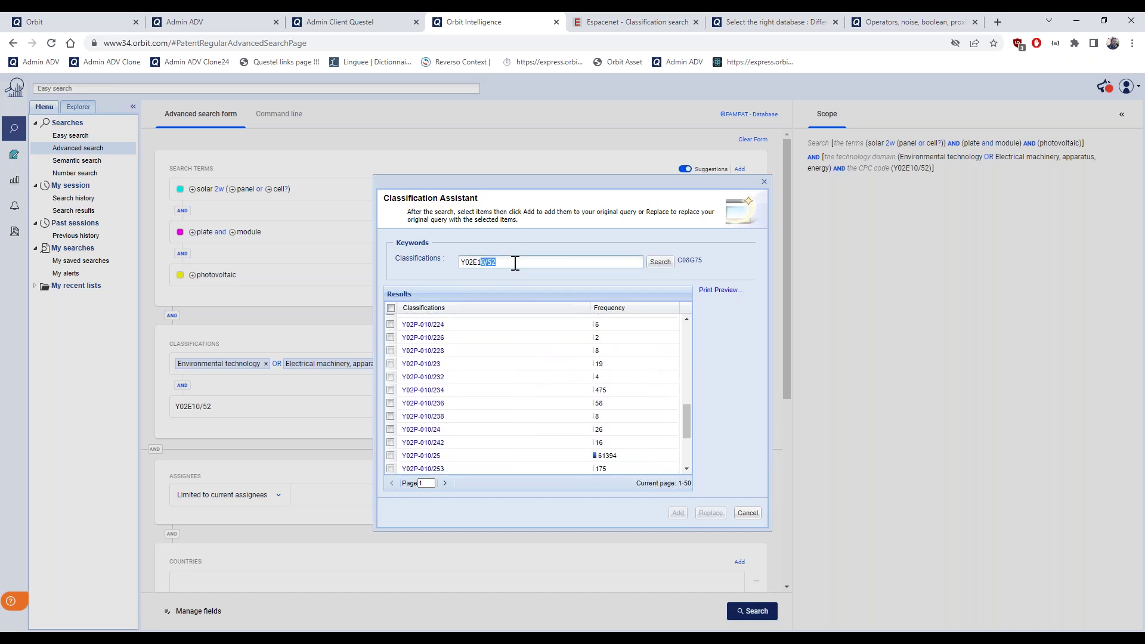
{"action": "key", "text": "BackSpace"}
{"action": "key", "text": "Return"}
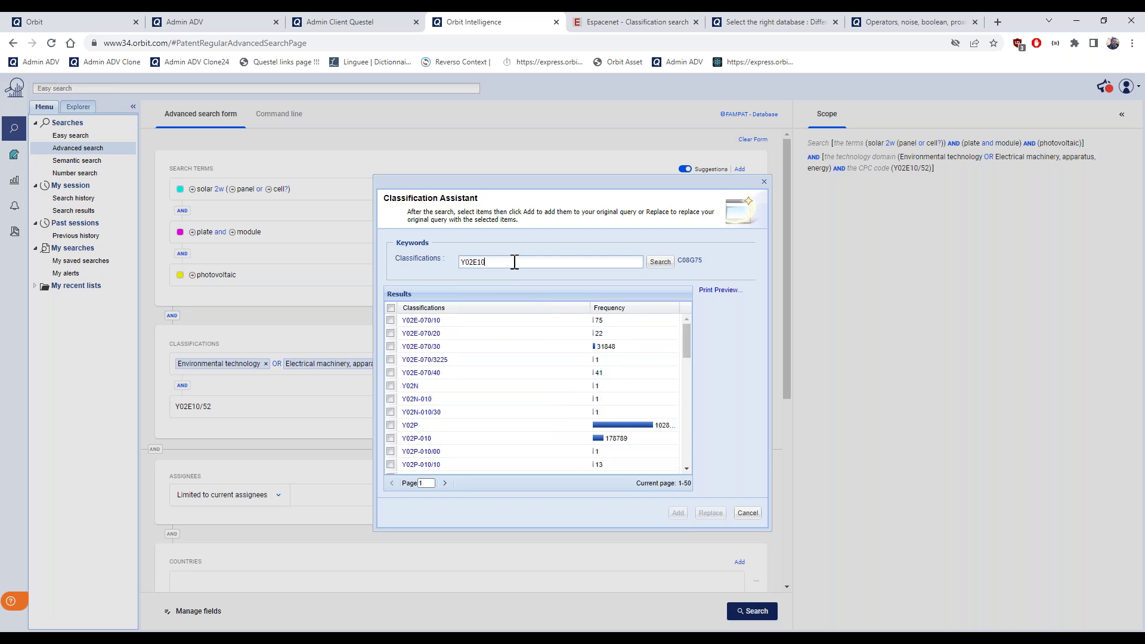
{"action": "scroll", "coordinate": [525, 361], "scroll_direction": "down", "scroll_amount": 1}
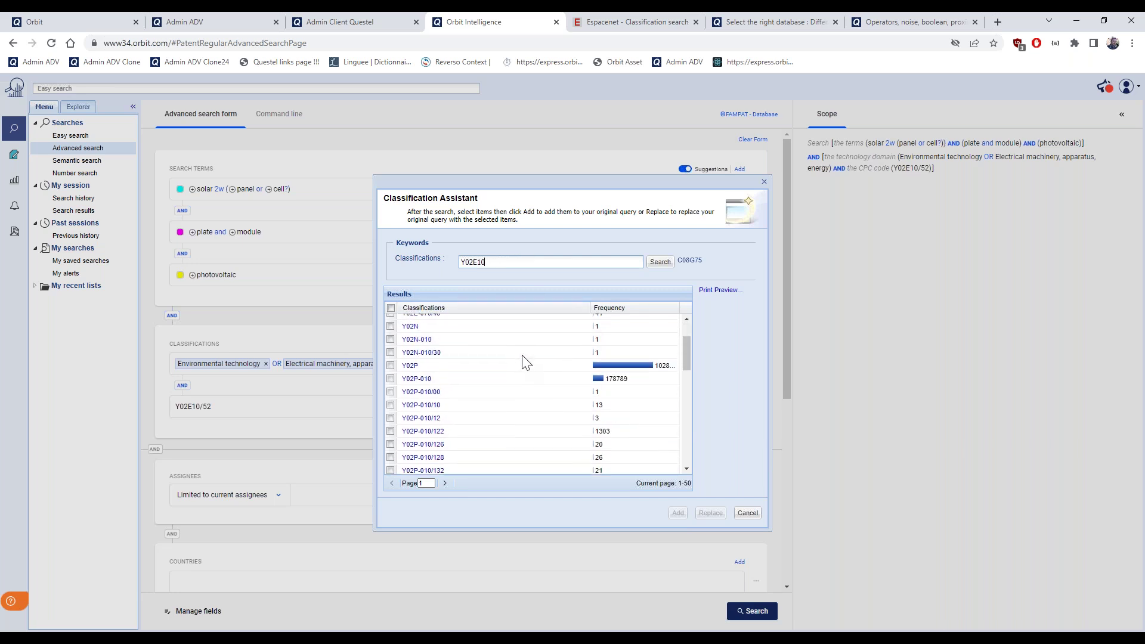
{"action": "scroll", "coordinate": [524, 360], "scroll_direction": "down", "scroll_amount": 1}
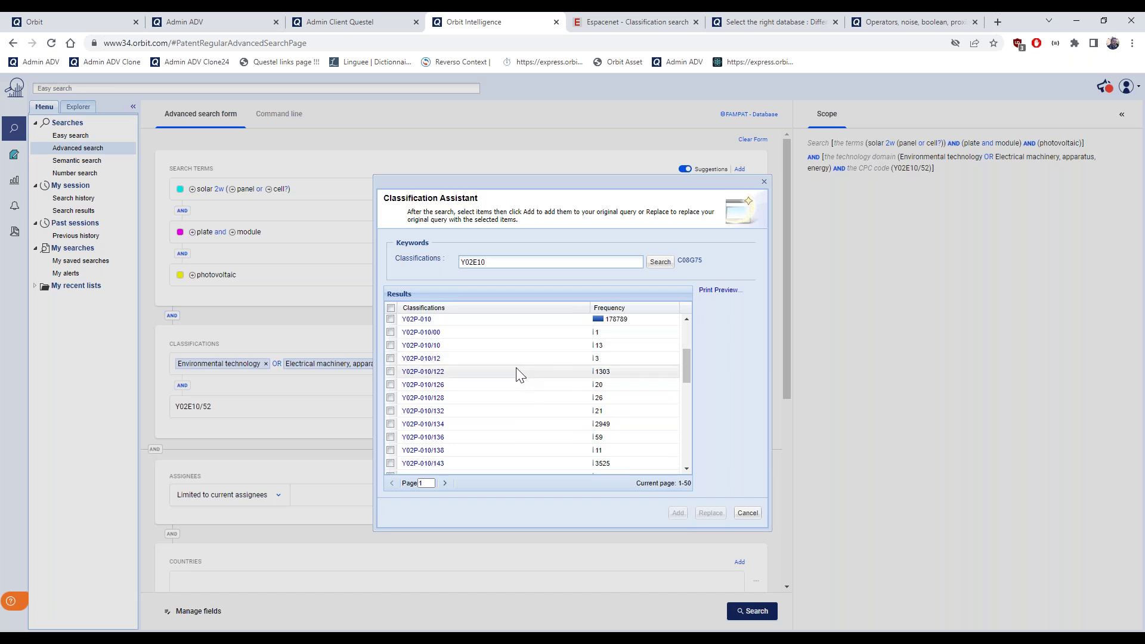
{"action": "left_click", "coordinate": [391, 424]}
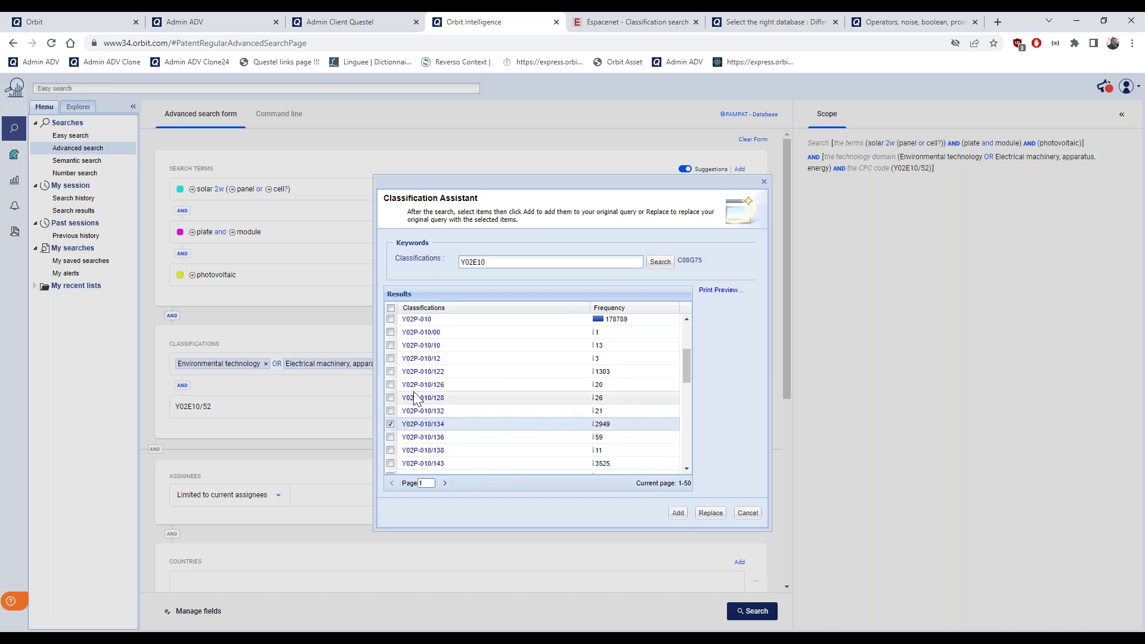
{"action": "scroll", "coordinate": [457, 428], "scroll_direction": "down", "scroll_amount": 1}
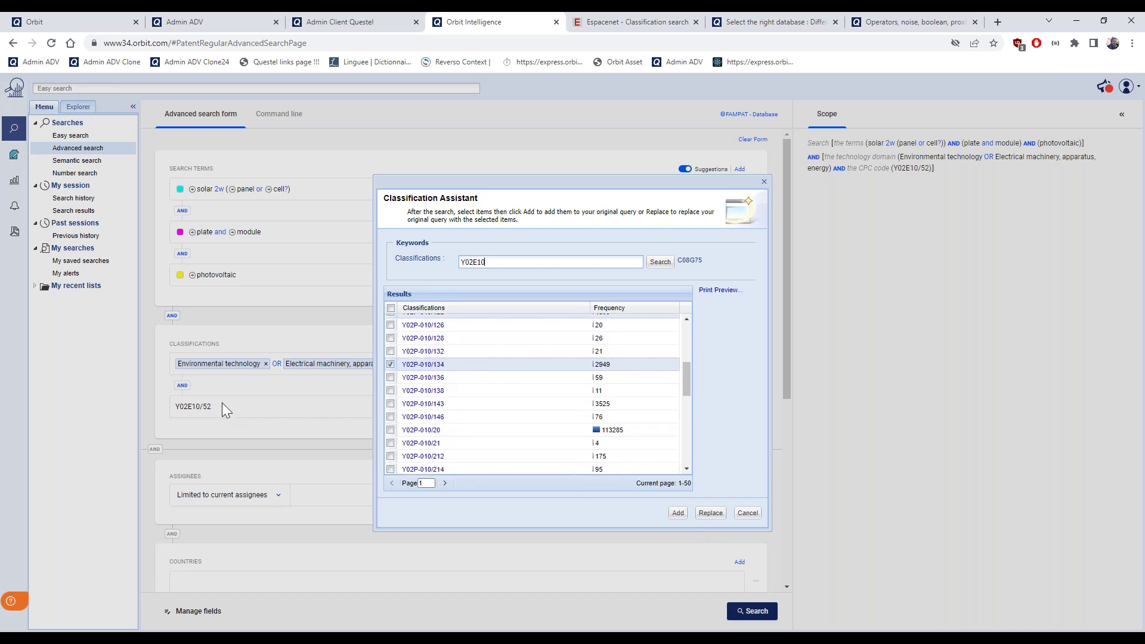
{"action": "scroll", "coordinate": [474, 415], "scroll_direction": "up", "scroll_amount": 1}
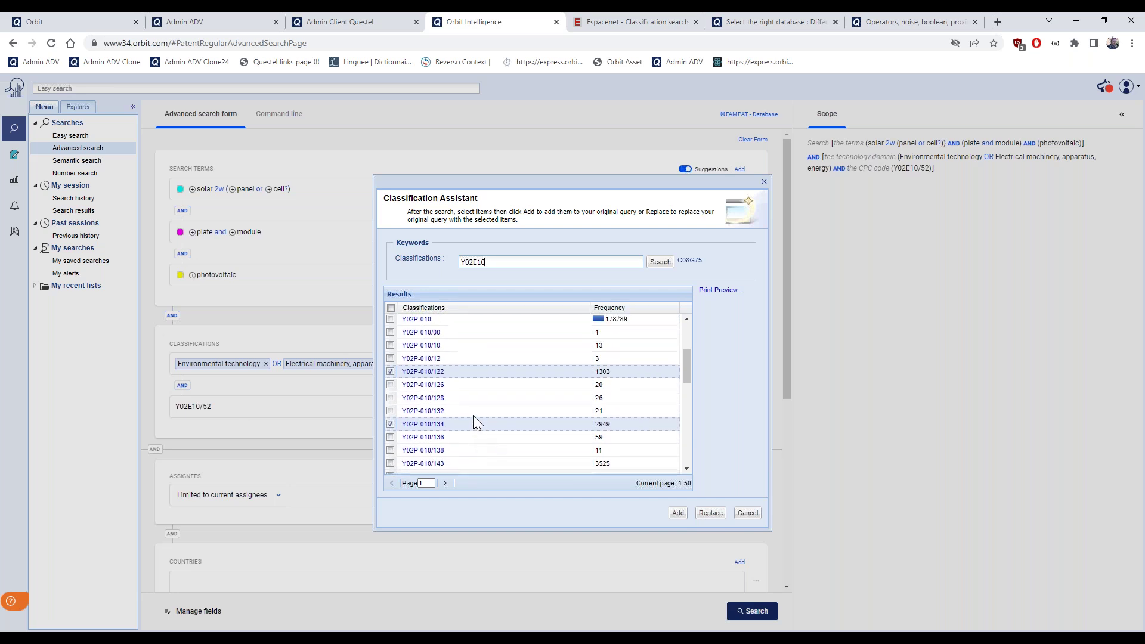
{"action": "left_click", "coordinate": [678, 513]}
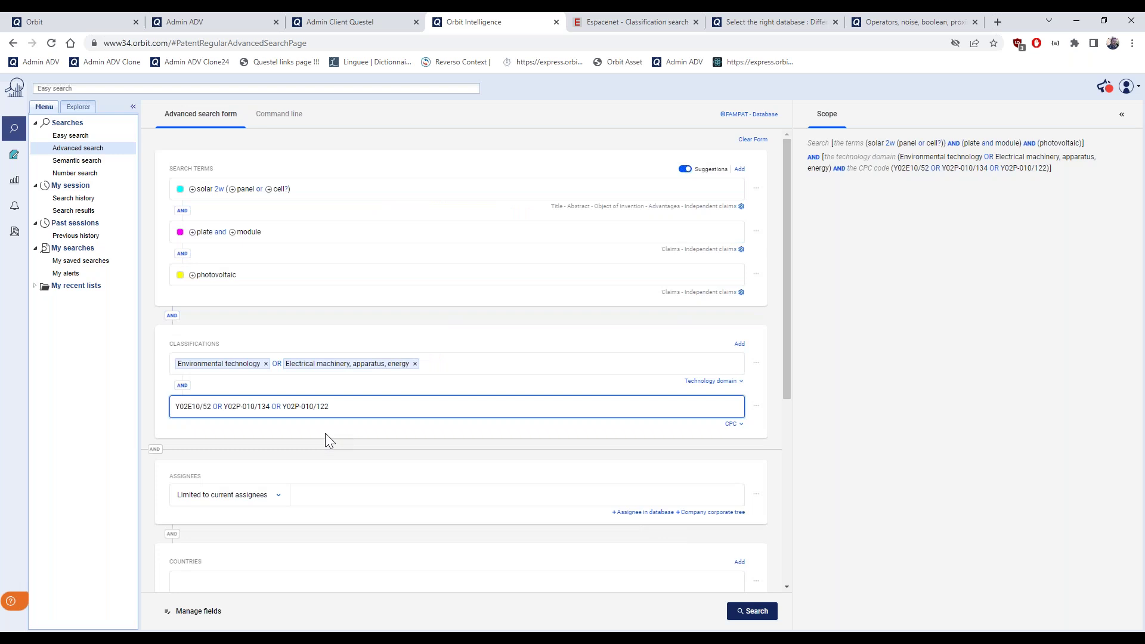
Run the refined search and scroll through the top result EP1913643 among 411 families
{"action": "left_click", "coordinate": [753, 611]}
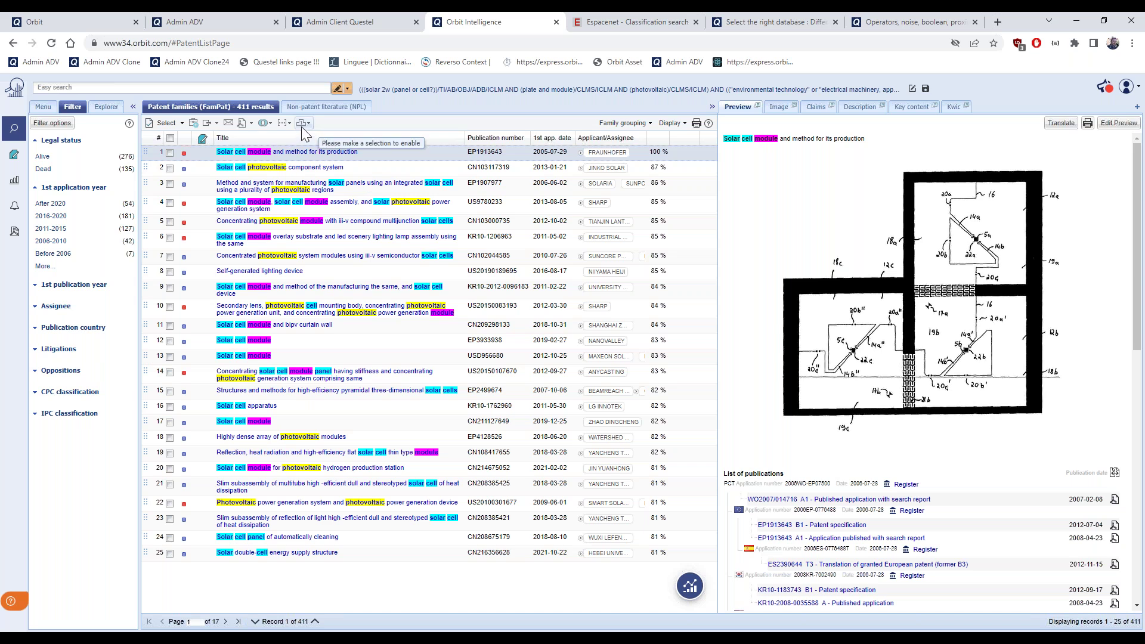
{"action": "scroll", "coordinate": [875, 495], "scroll_direction": "down", "scroll_amount": 7}
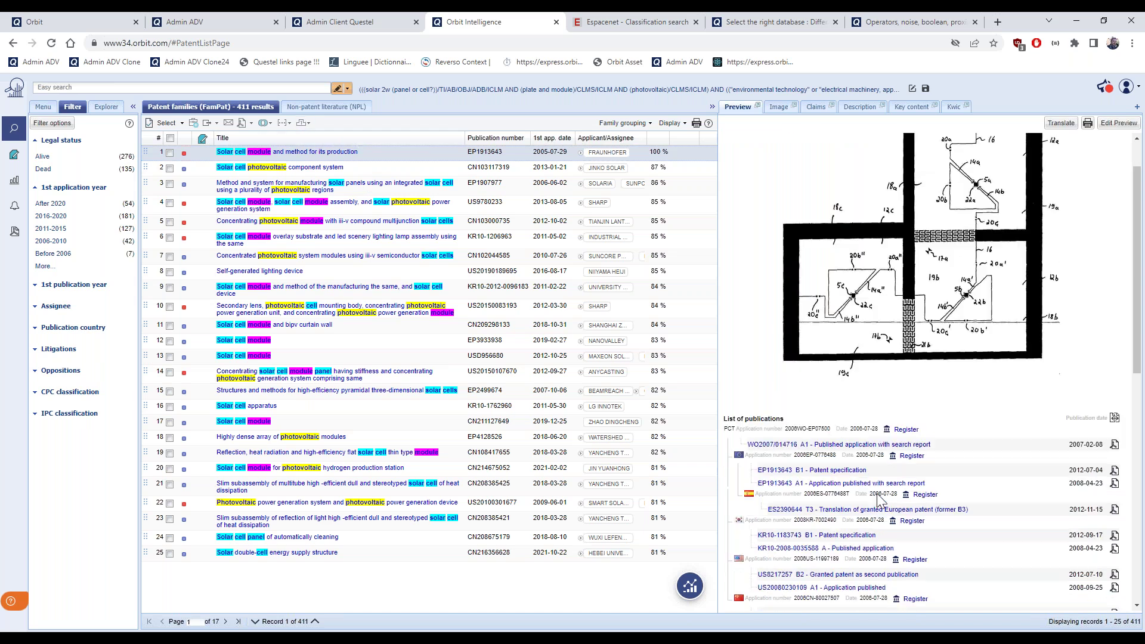
{"action": "scroll", "coordinate": [877, 501], "scroll_direction": "down", "scroll_amount": 3}
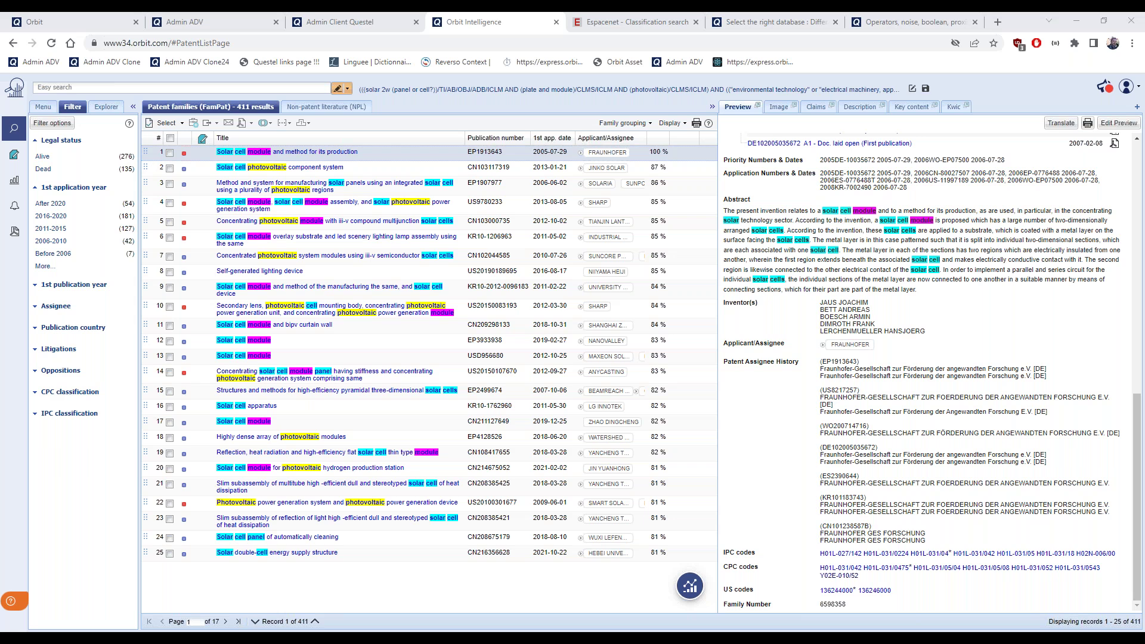
Return to the advanced search form from the side panel's searches menu
{"action": "left_click", "coordinate": [45, 107]}
{"action": "left_click", "coordinate": [84, 151]}
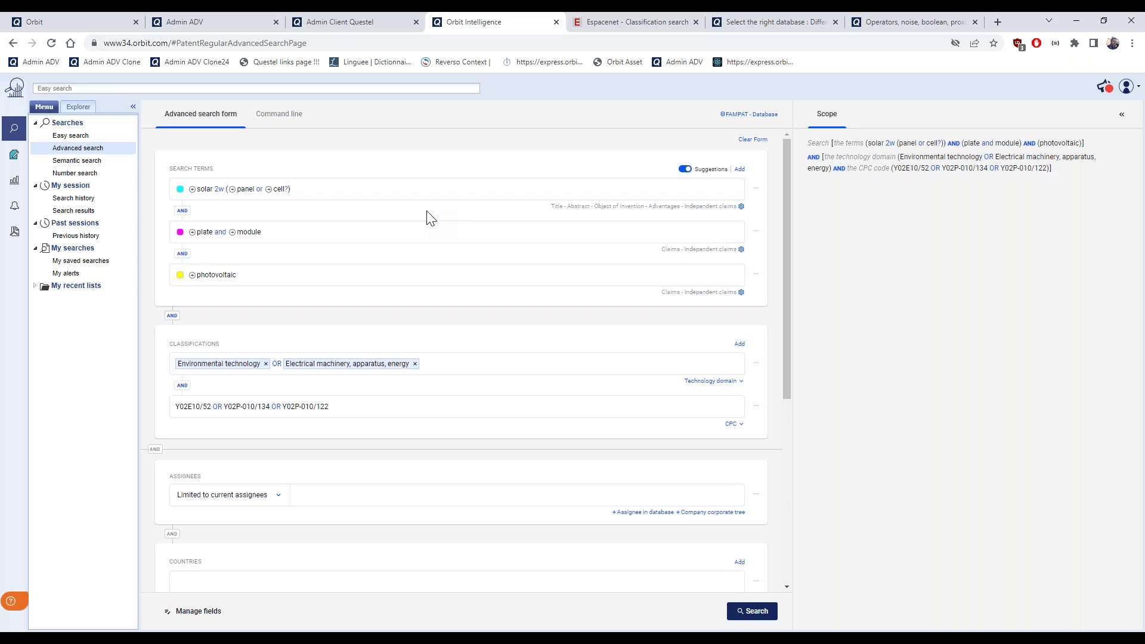
{"action": "scroll", "coordinate": [429, 218], "scroll_direction": "down", "scroll_amount": 1}
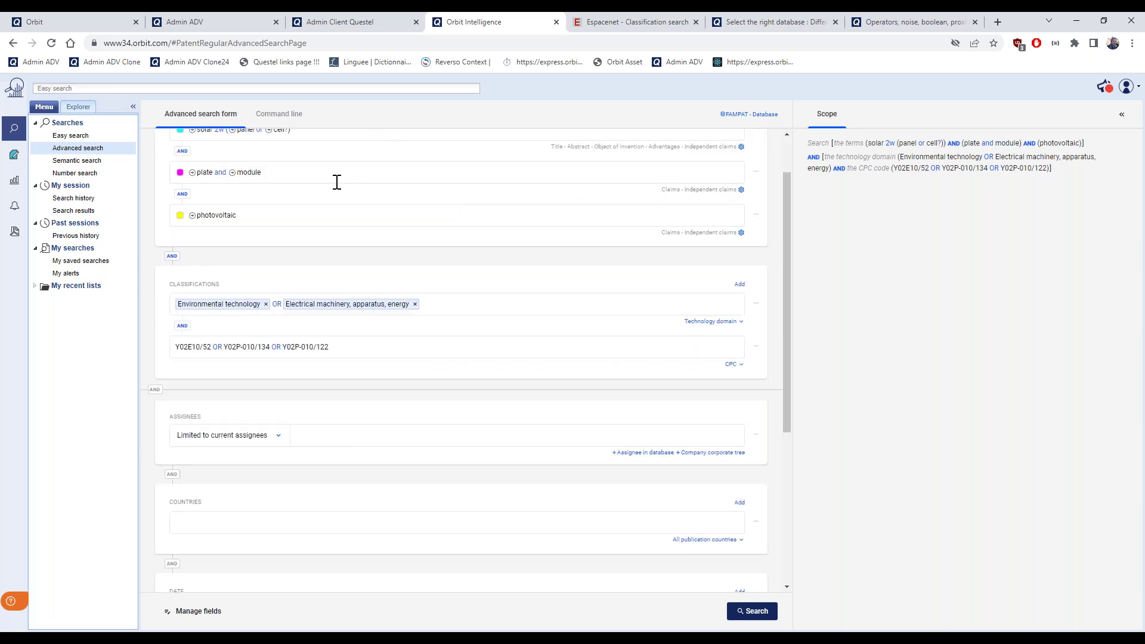
{"action": "scroll", "coordinate": [463, 281], "scroll_direction": "down", "scroll_amount": 2}
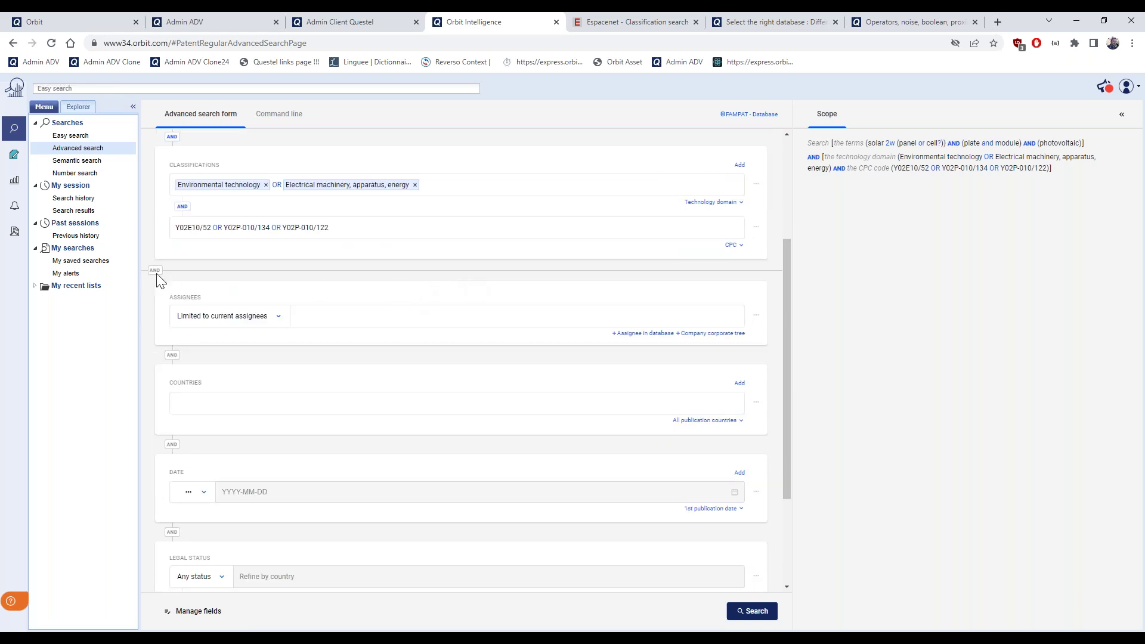
{"action": "scroll", "coordinate": [152, 328], "scroll_direction": "up", "scroll_amount": 1}
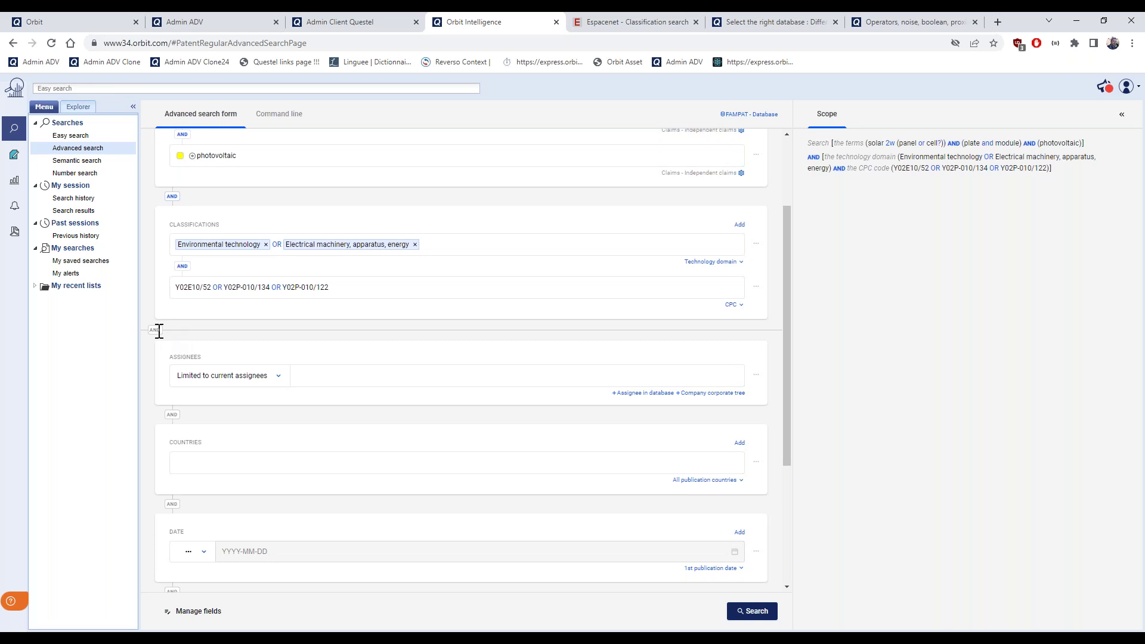
{"action": "scroll", "coordinate": [159, 332], "scroll_direction": "up", "scroll_amount": 1}
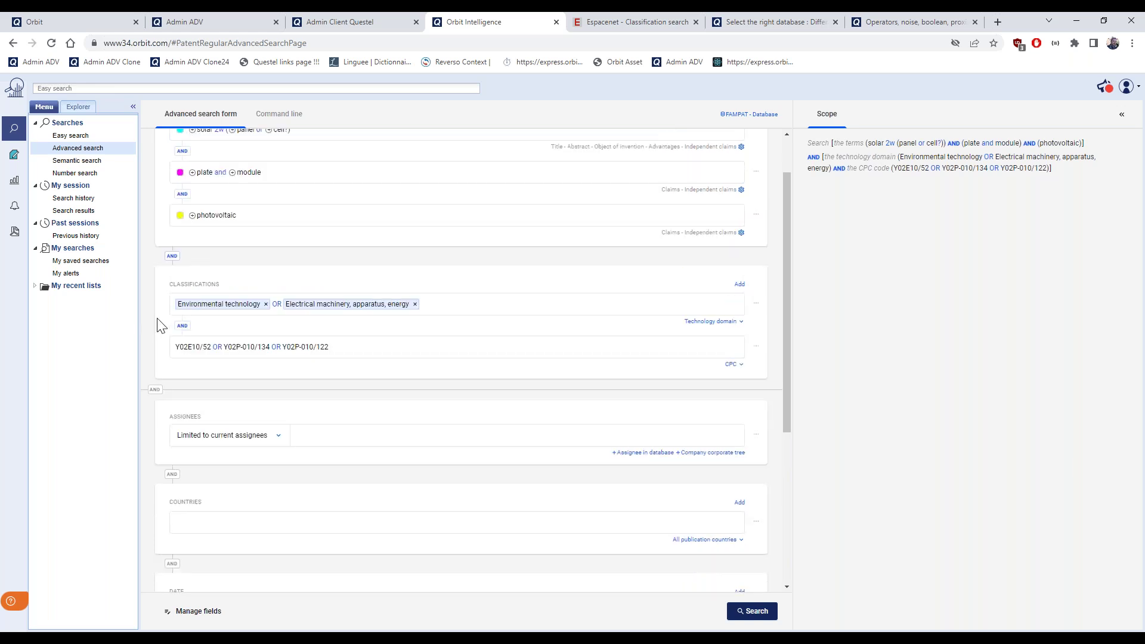
Change the operator between the keyword and classification blocks from OR to AND
{"action": "left_click", "coordinate": [174, 259]}
{"action": "scroll", "coordinate": [157, 406], "scroll_direction": "down", "scroll_amount": 1}
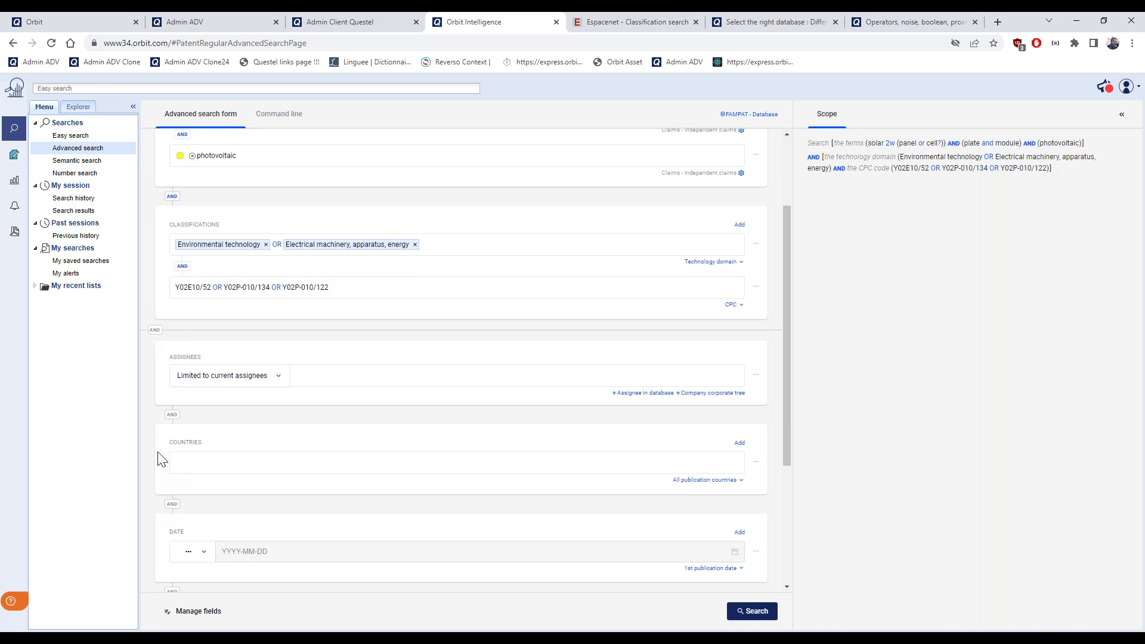
{"action": "scroll", "coordinate": [160, 441], "scroll_direction": "down", "scroll_amount": 1}
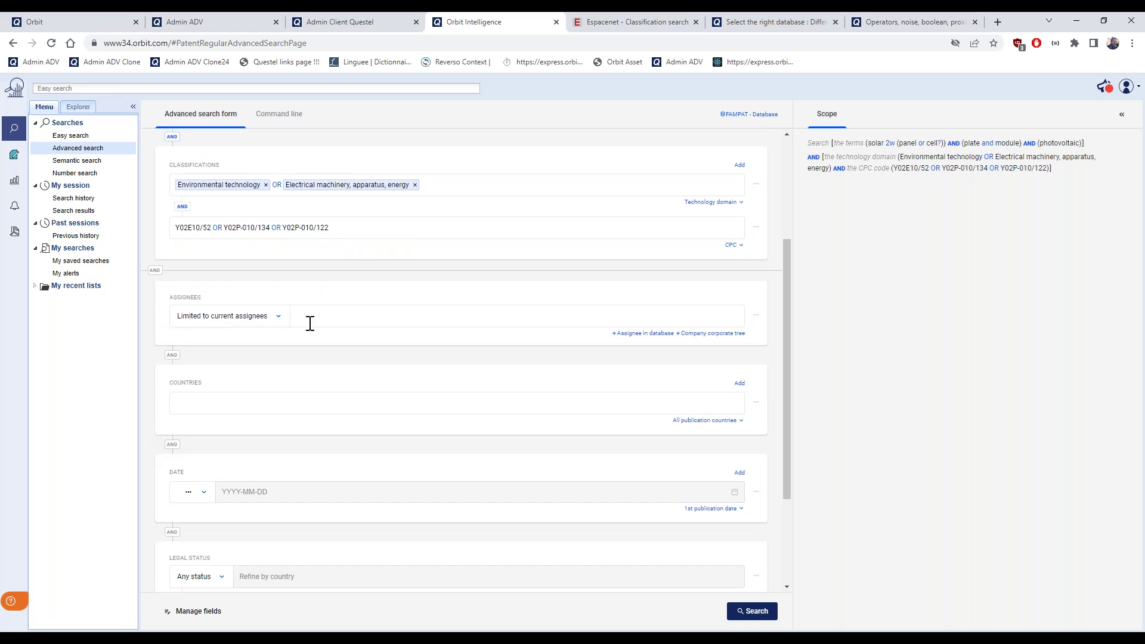
{"action": "scroll", "coordinate": [232, 353], "scroll_direction": "down", "scroll_amount": 1}
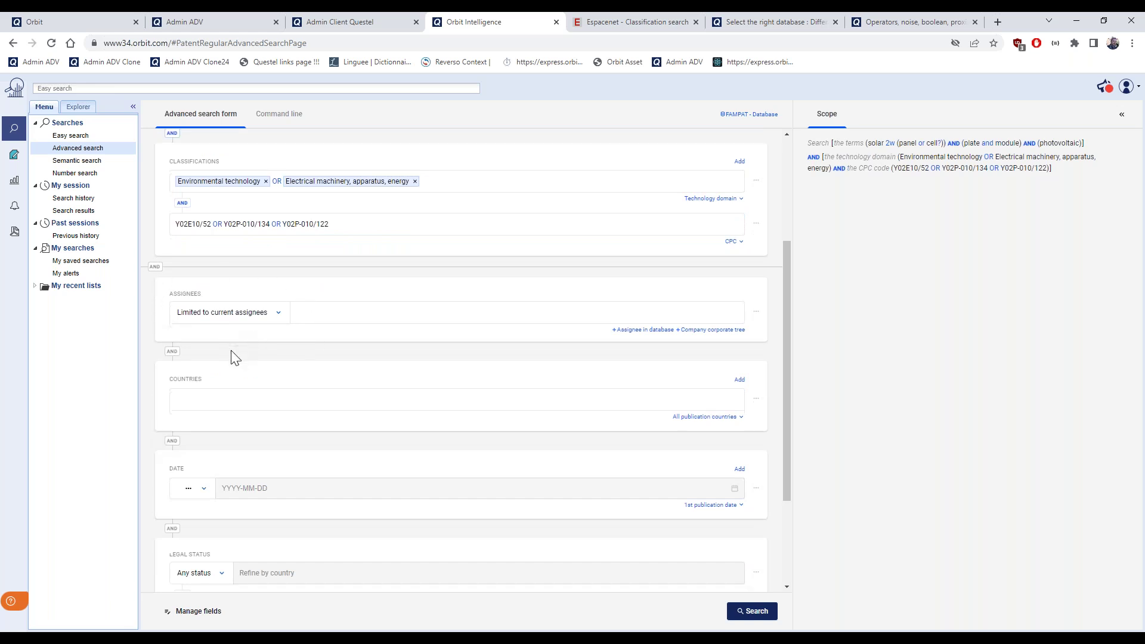
{"action": "scroll", "coordinate": [231, 353], "scroll_direction": "down", "scroll_amount": 1}
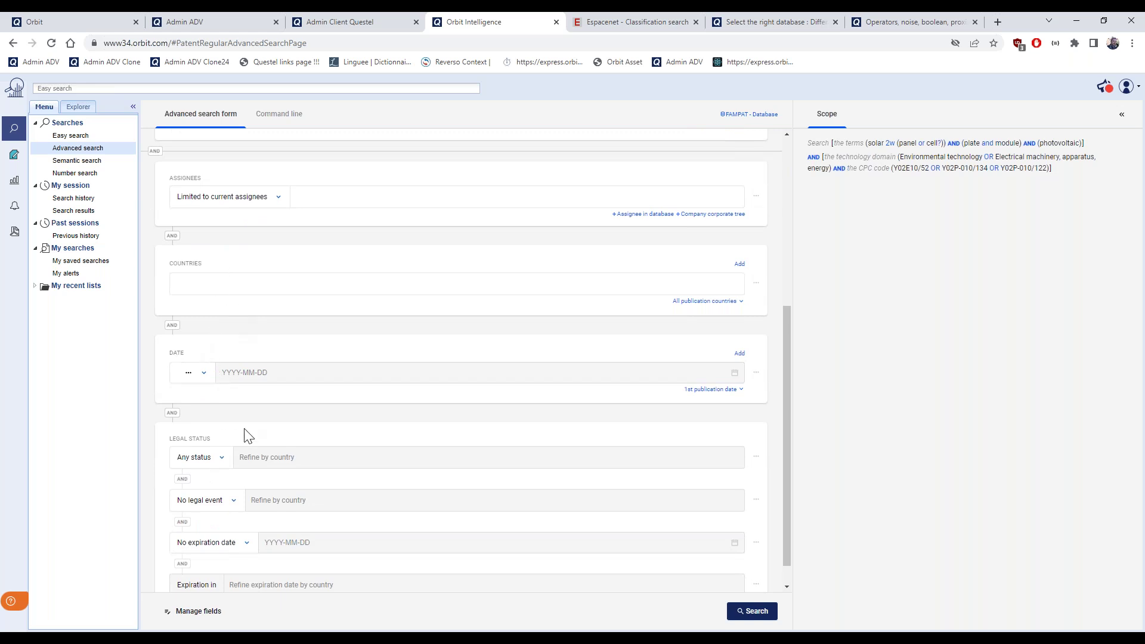
{"action": "scroll", "coordinate": [247, 436], "scroll_direction": "down", "scroll_amount": 1}
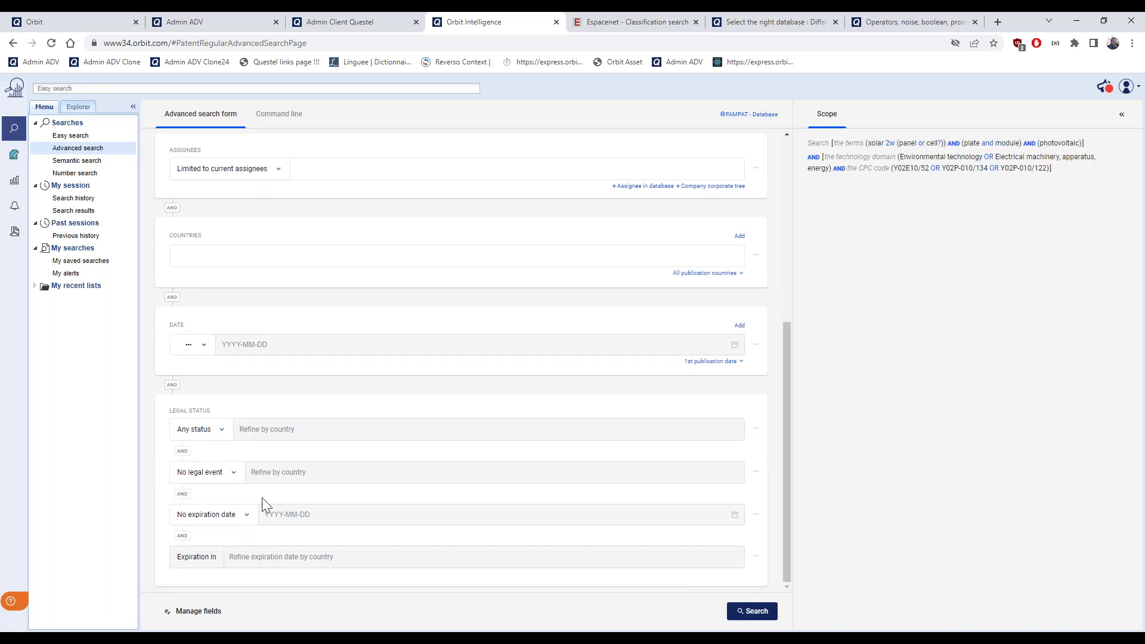
Add the Inventors and Number fields to the advanced search form via Manage fields
{"action": "left_click", "coordinate": [186, 620]}
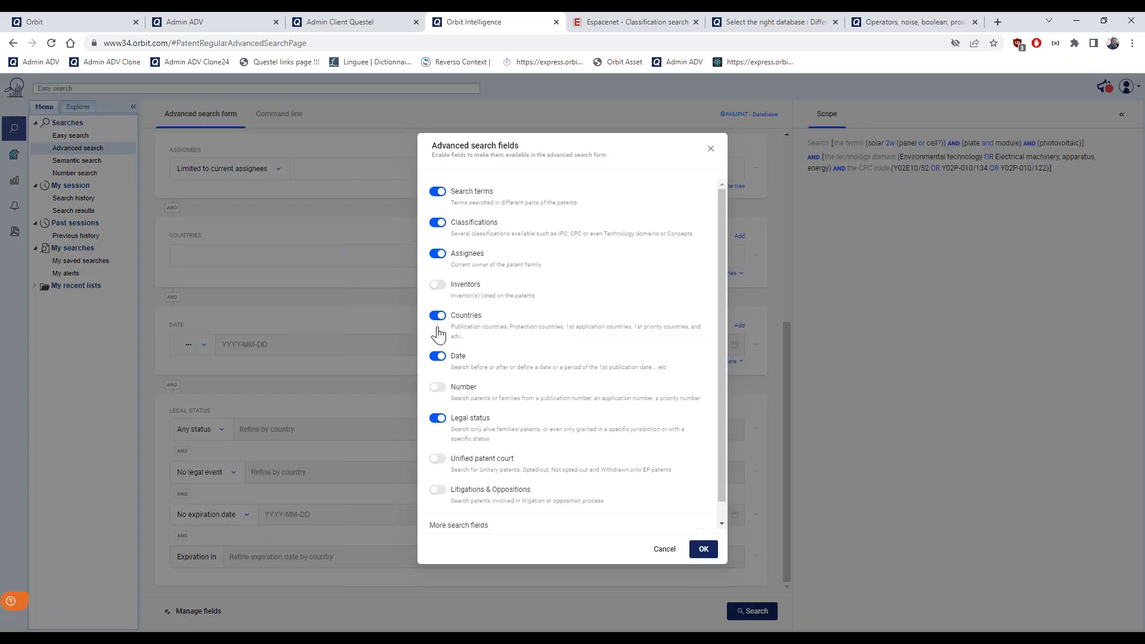
{"action": "left_click", "coordinate": [444, 290]}
{"action": "left_click", "coordinate": [438, 388]}
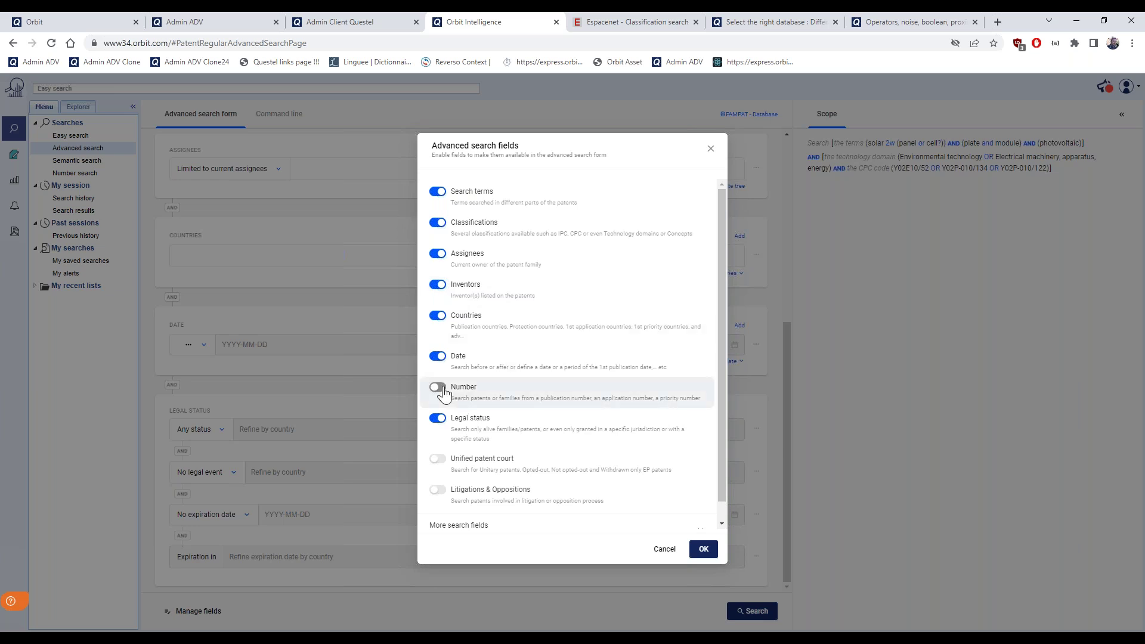
{"action": "scroll", "coordinate": [651, 396], "scroll_direction": "down", "scroll_amount": 1}
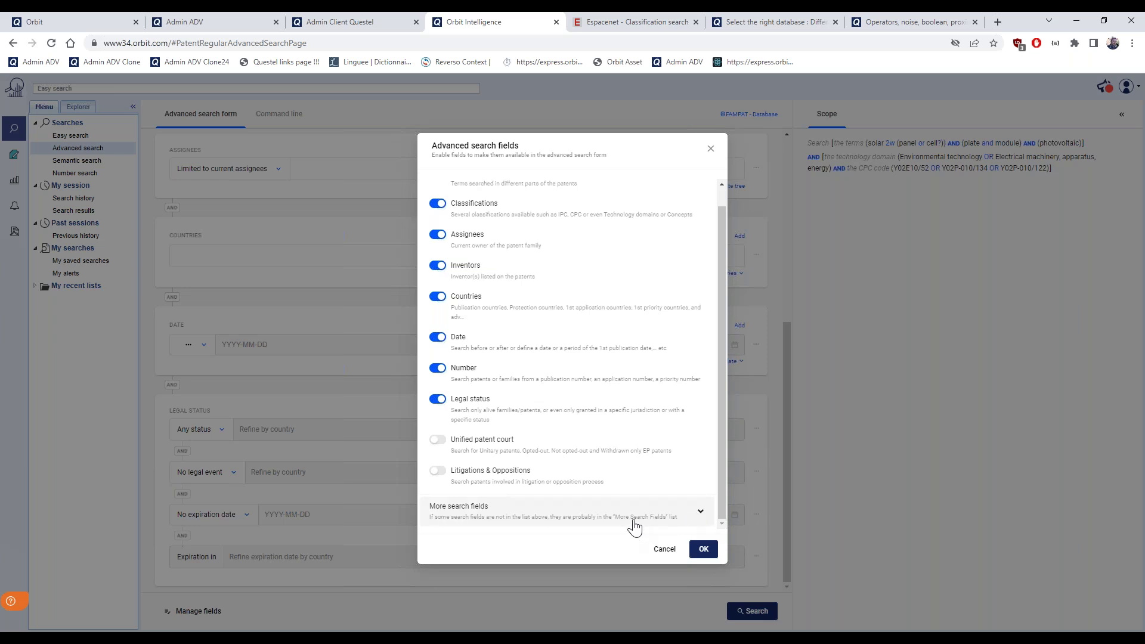
{"action": "left_click", "coordinate": [702, 519]}
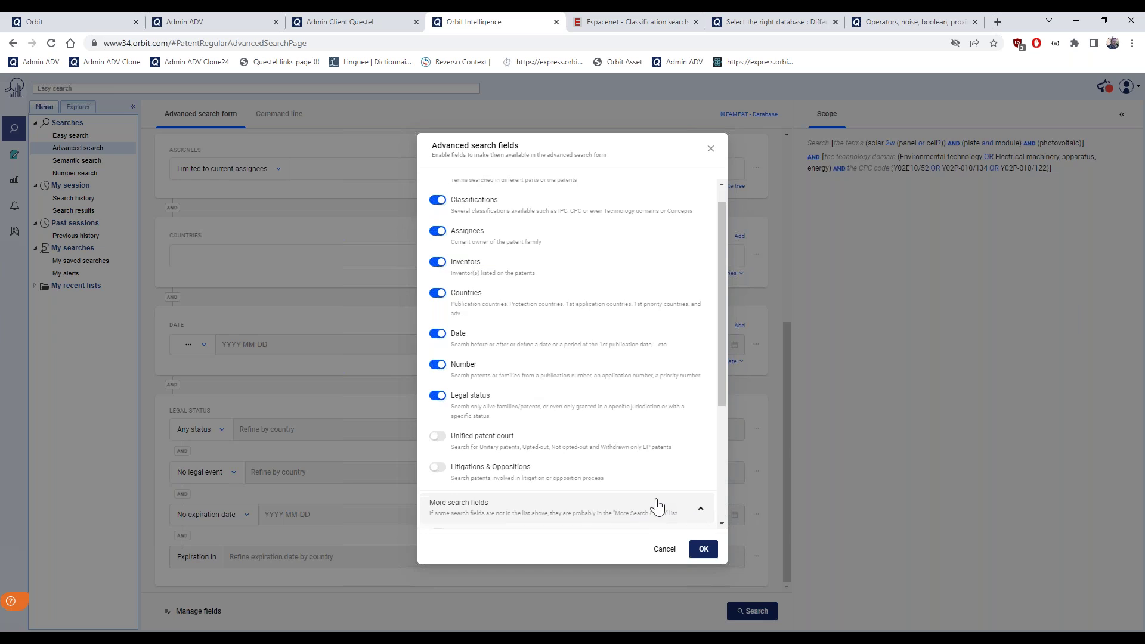
{"action": "scroll", "coordinate": [655, 506], "scroll_direction": "down", "scroll_amount": 3}
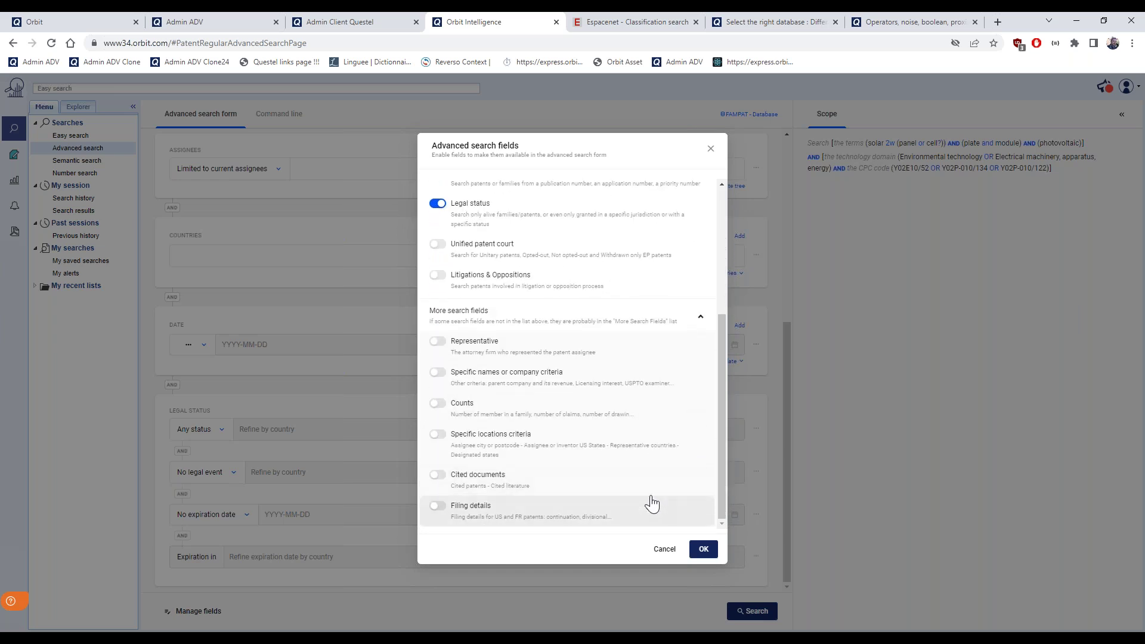
{"action": "scroll", "coordinate": [644, 468], "scroll_direction": "up", "scroll_amount": 3}
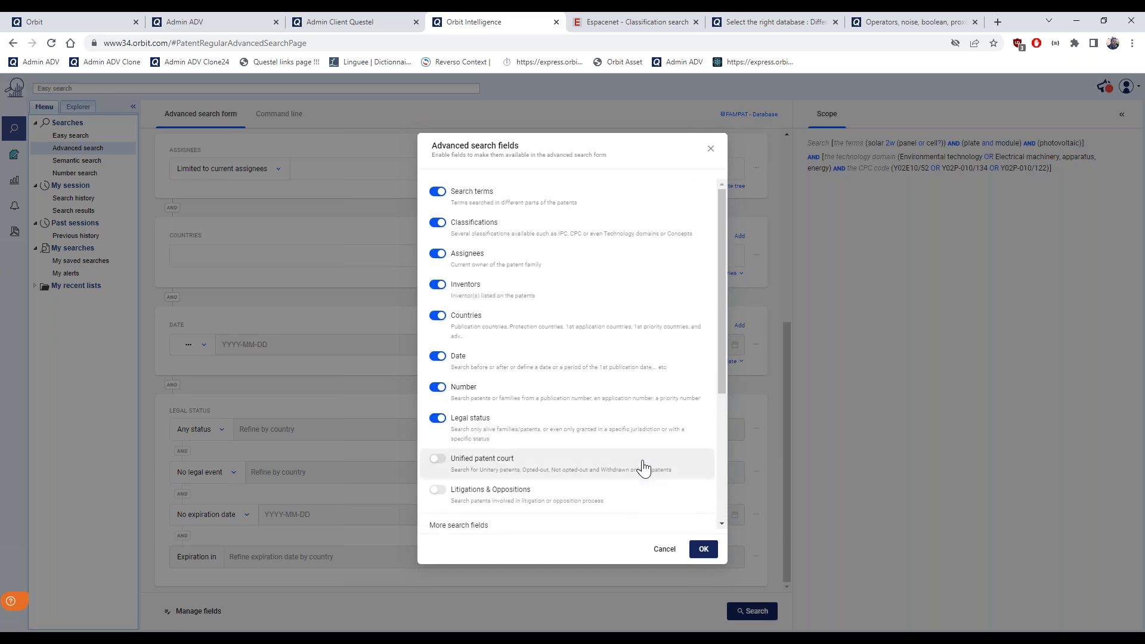
{"action": "left_click", "coordinate": [702, 548]}
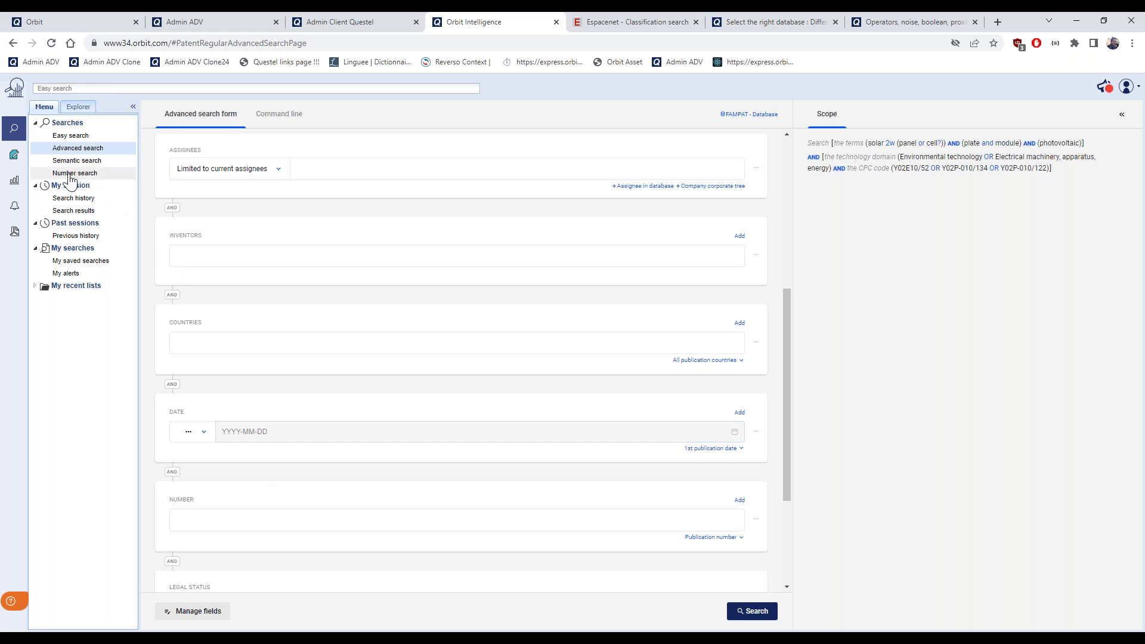
{"action": "left_click", "coordinate": [282, 519]}
{"action": "left_click", "coordinate": [739, 539]}
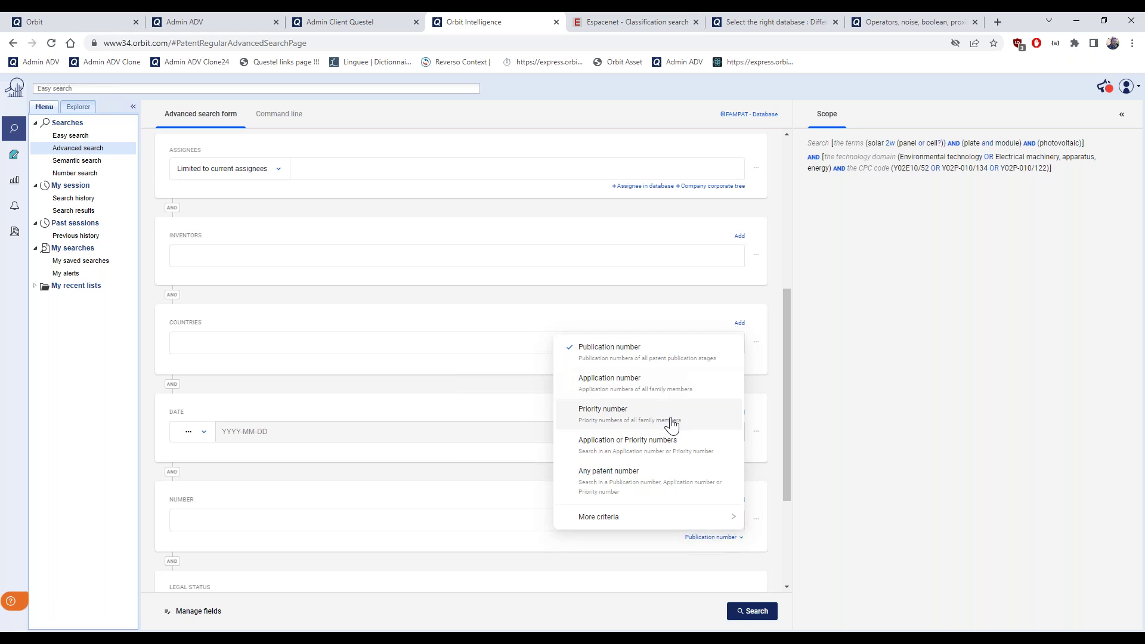
{"action": "mouse_move", "coordinate": [696, 526]}
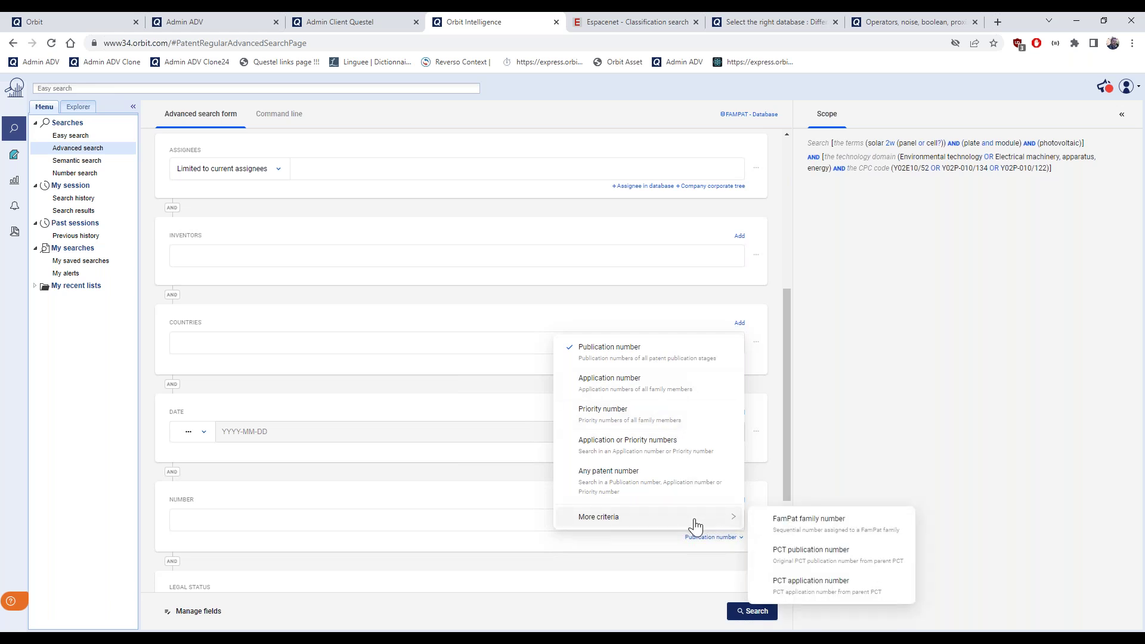
{"action": "left_click", "coordinate": [532, 545]}
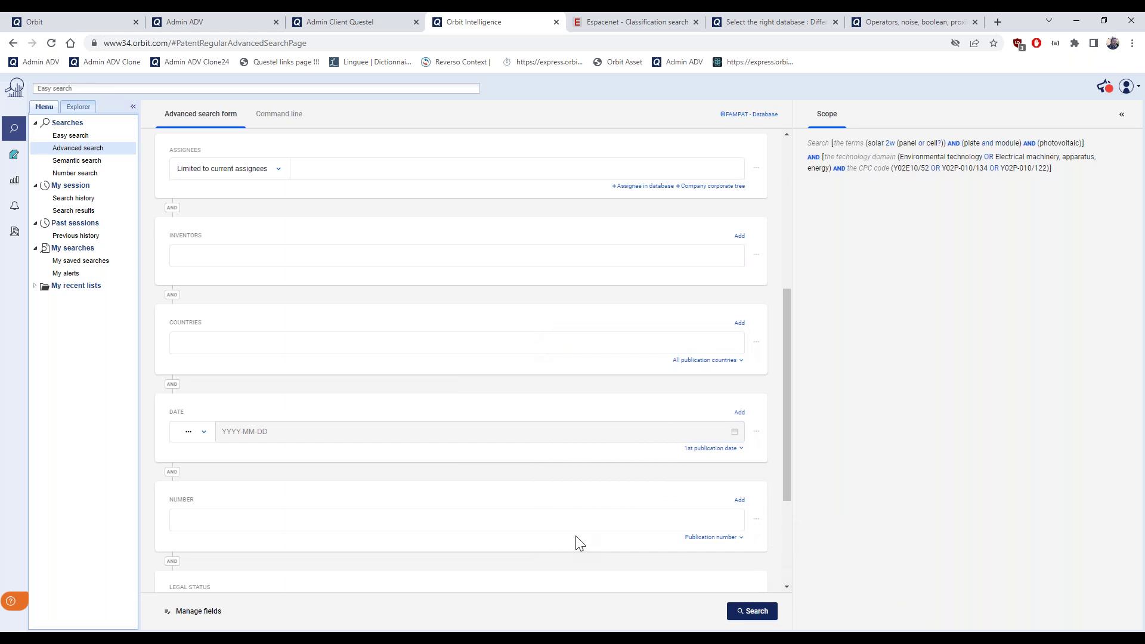
{"action": "left_click", "coordinate": [756, 522]}
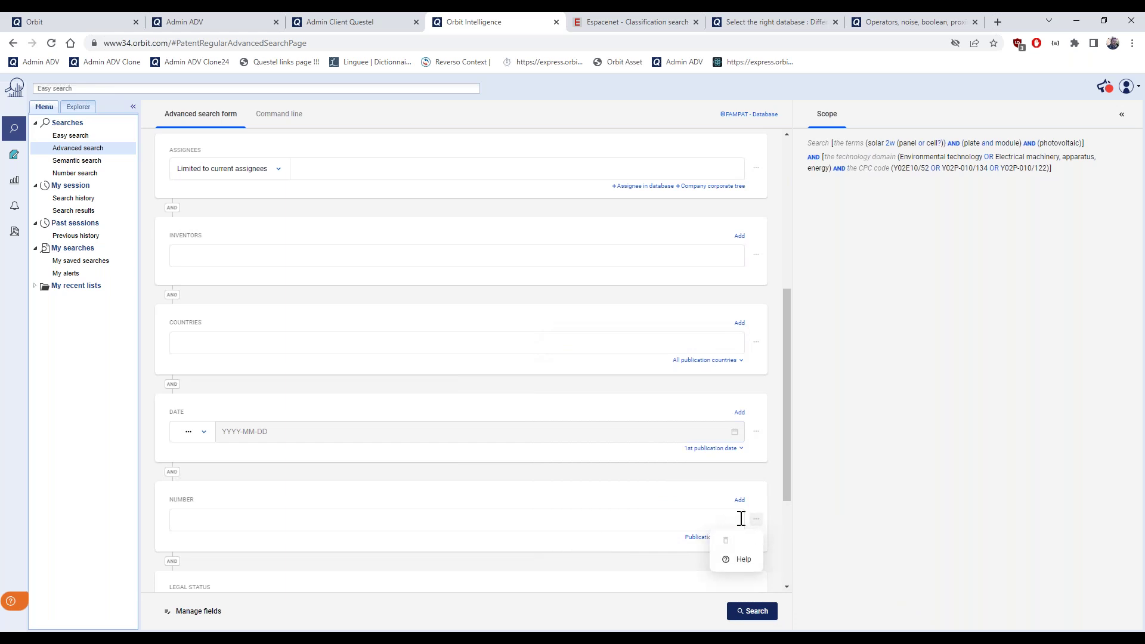
{"action": "left_click", "coordinate": [763, 512]}
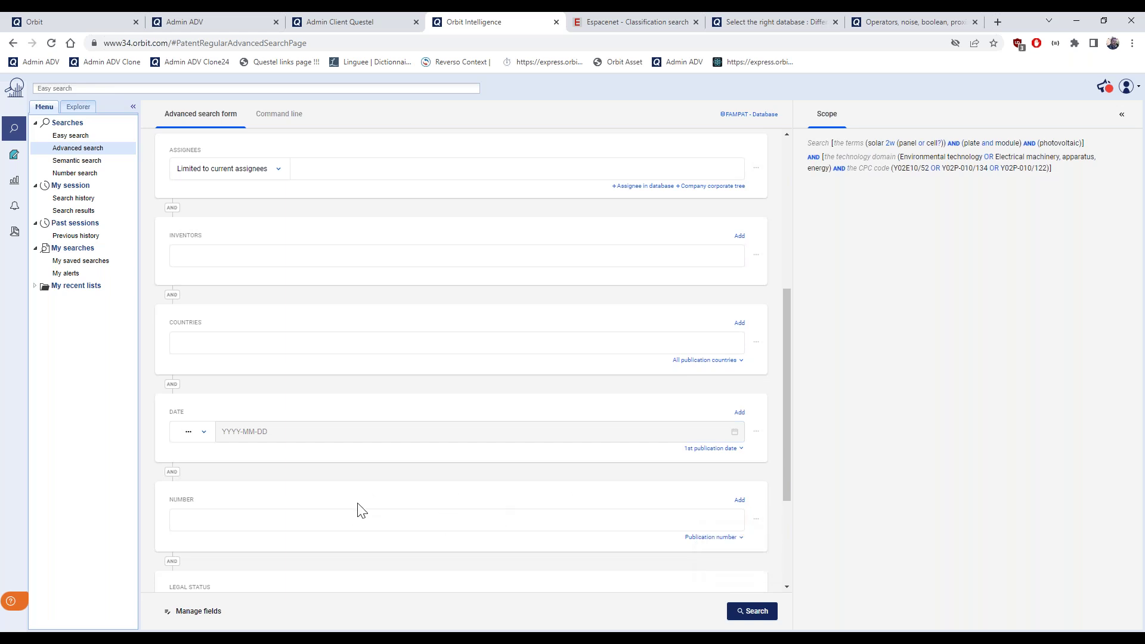
{"action": "scroll", "coordinate": [362, 511], "scroll_direction": "up", "scroll_amount": 1}
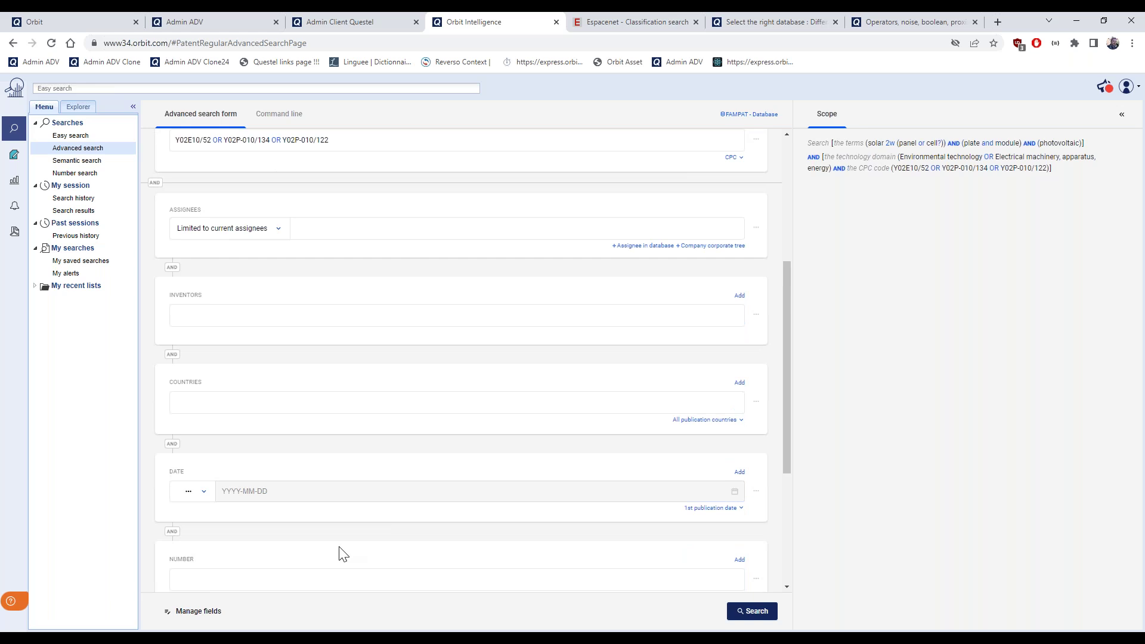
Load search step 8 from Search history into the advanced form using Modify
{"action": "scroll", "coordinate": [337, 539], "scroll_direction": "up", "scroll_amount": 1}
{"action": "scroll", "coordinate": [337, 539], "scroll_direction": "up", "scroll_amount": 3}
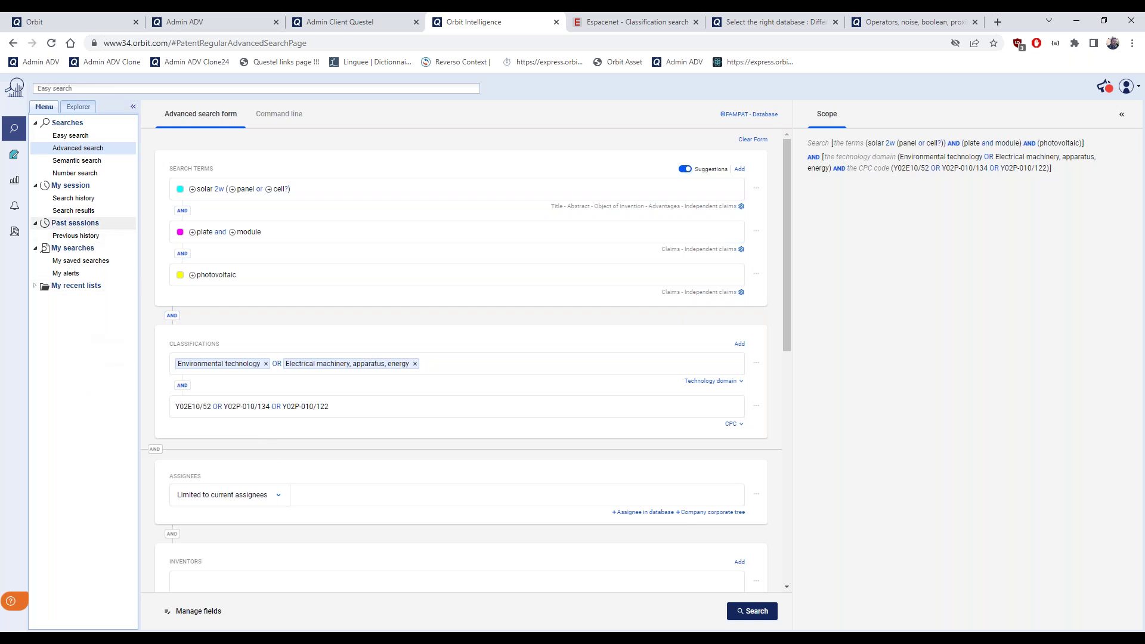
{"action": "left_click", "coordinate": [89, 202]}
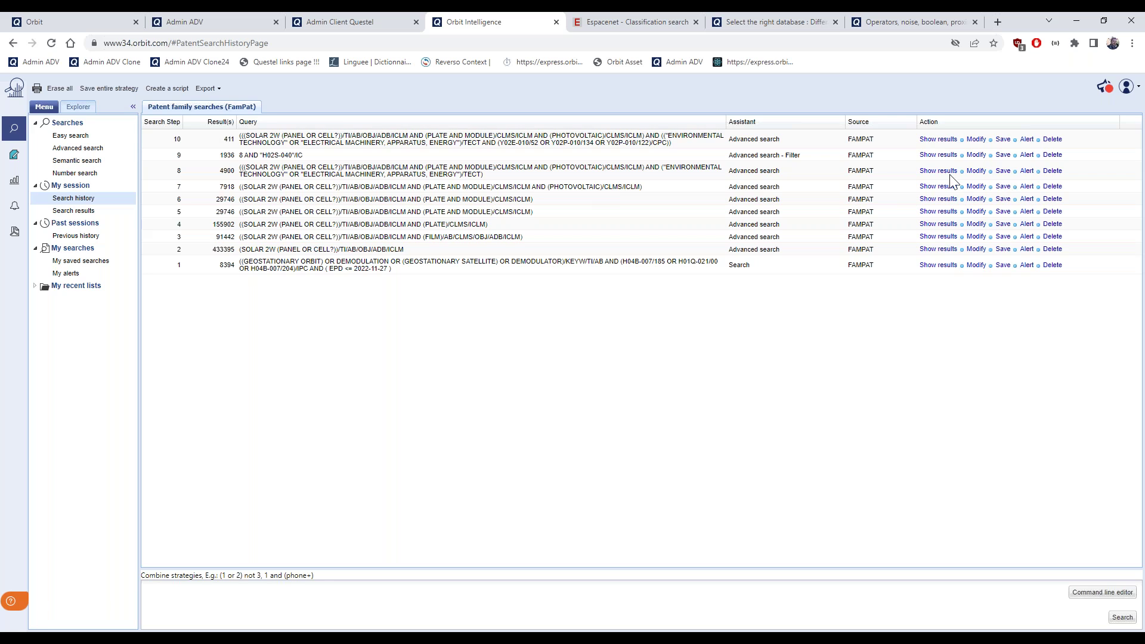
{"action": "left_click", "coordinate": [978, 172]}
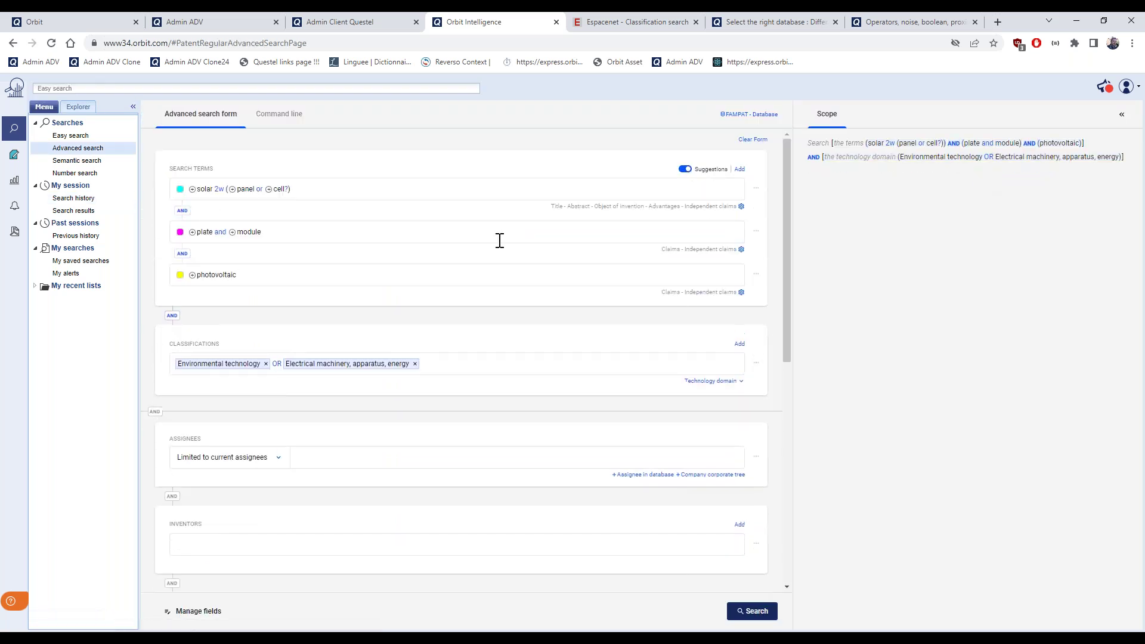
{"action": "scroll", "coordinate": [483, 351], "scroll_direction": "down", "scroll_amount": 2}
{"action": "scroll", "coordinate": [466, 360], "scroll_direction": "down", "scroll_amount": 3}
{"action": "scroll", "coordinate": [572, 334], "scroll_direction": "down", "scroll_amount": 2}
{"action": "scroll", "coordinate": [537, 337], "scroll_direction": "up", "scroll_amount": 1}
Review the date comparison and date-type options, then bring up the date-type list for the Date criterion
{"action": "left_click", "coordinate": [204, 357]}
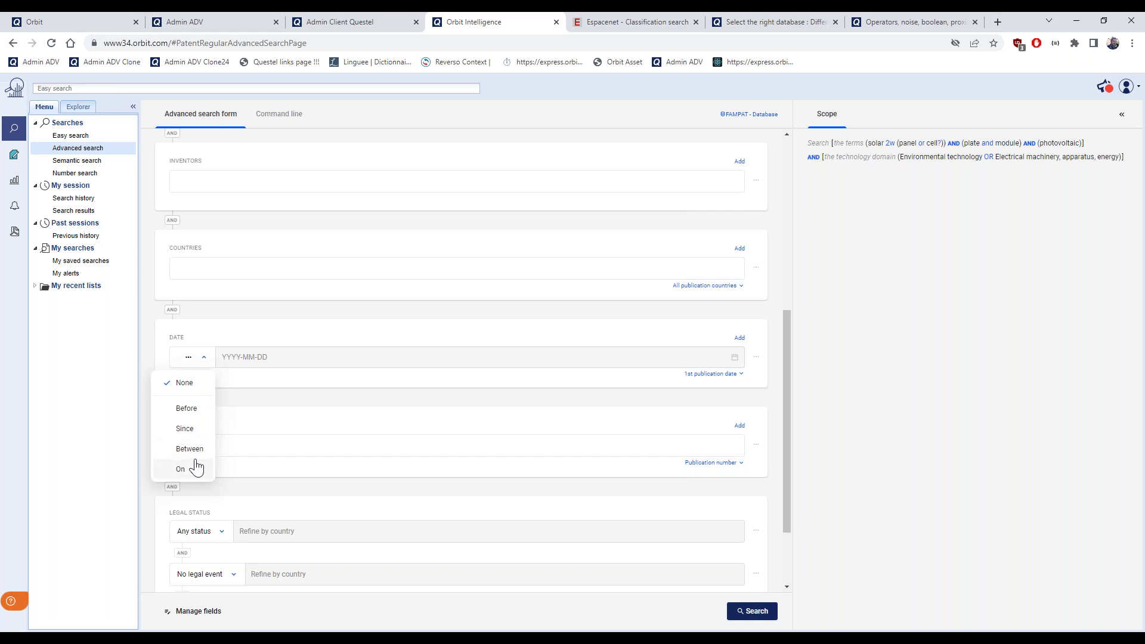
{"action": "left_click", "coordinate": [603, 397]}
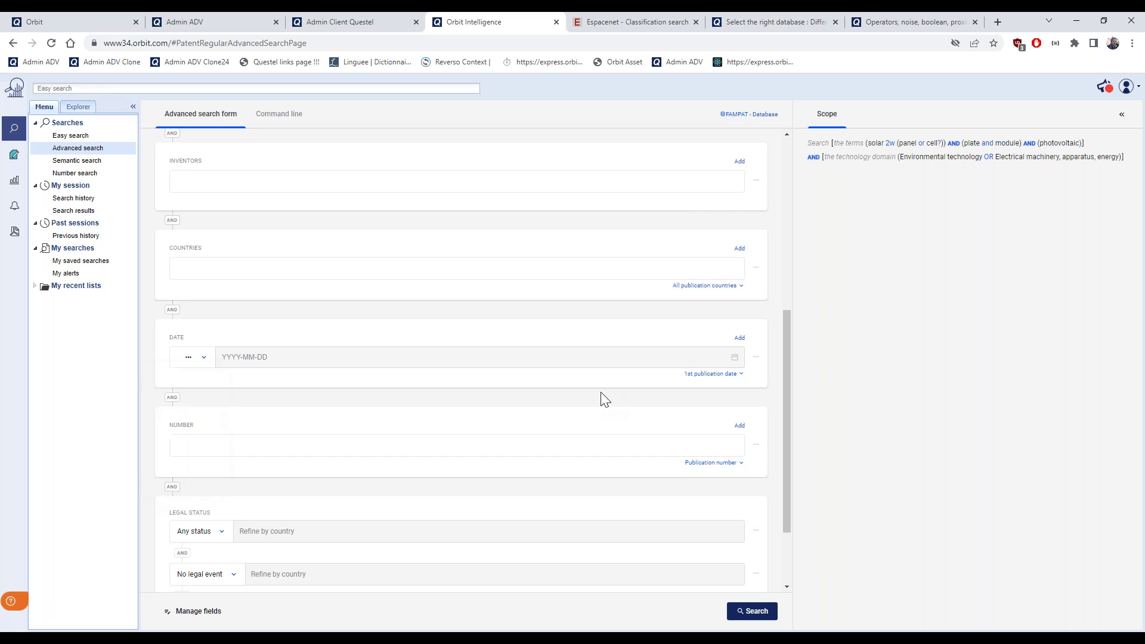
{"action": "left_click", "coordinate": [742, 376]}
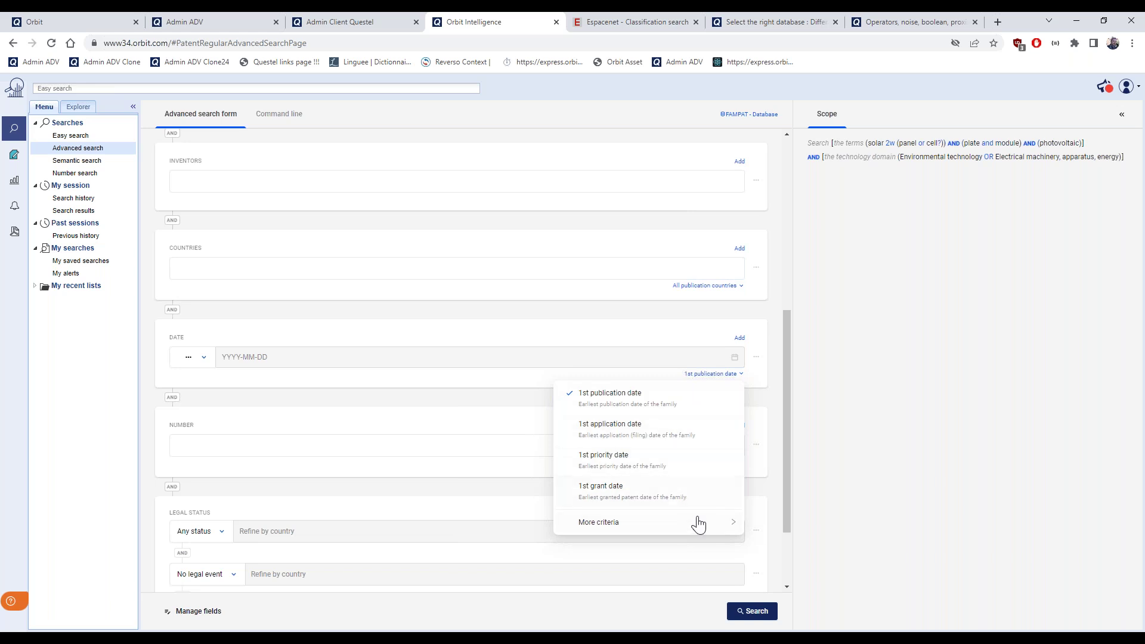
{"action": "mouse_move", "coordinate": [700, 530]}
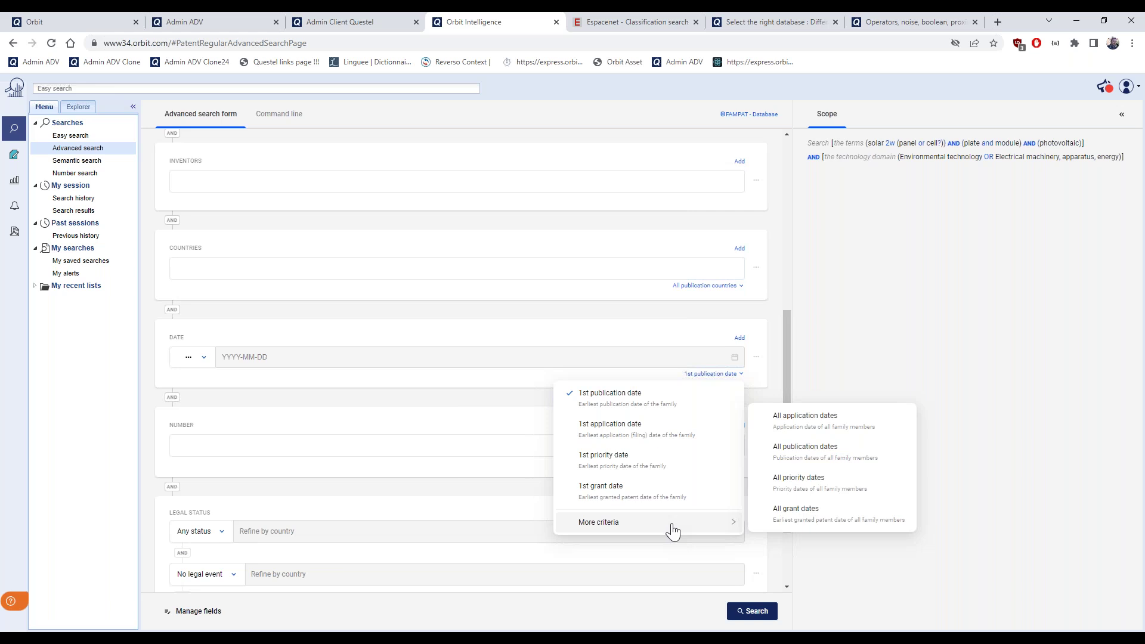
{"action": "left_click", "coordinate": [469, 420]}
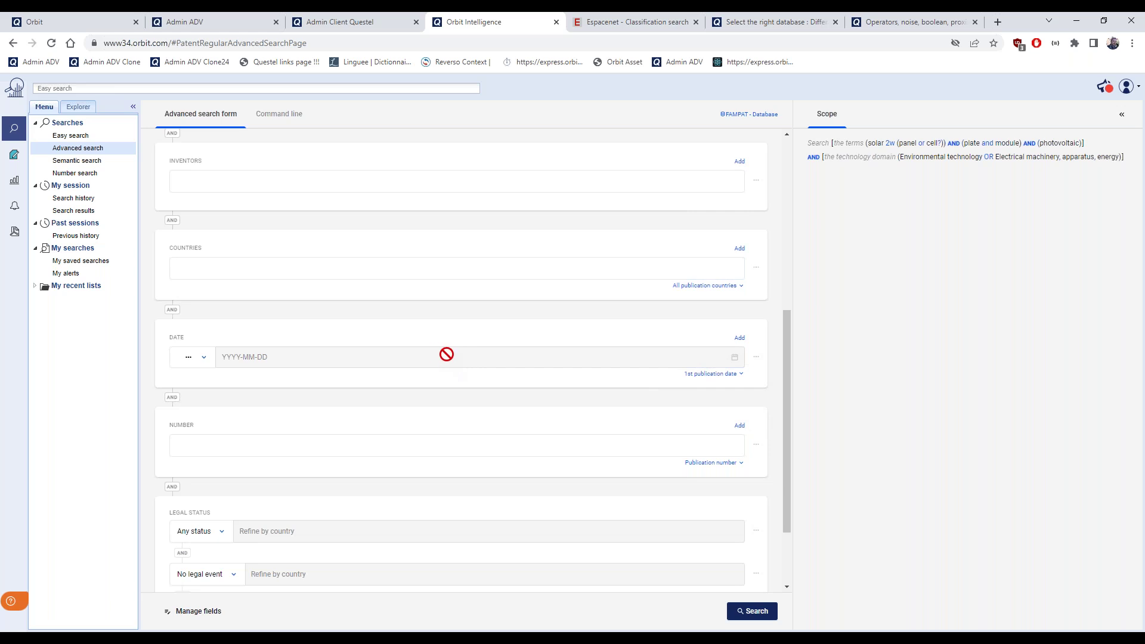
{"action": "left_click", "coordinate": [712, 376]}
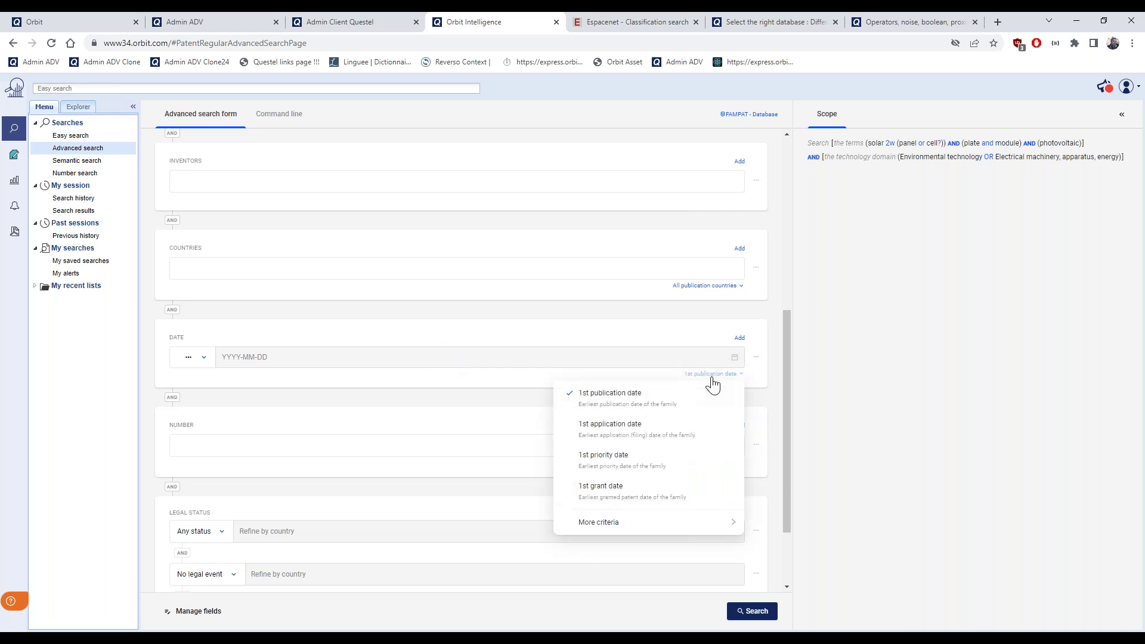
Make the Date criterion apply to the 1st application date
{"action": "left_click", "coordinate": [624, 463]}
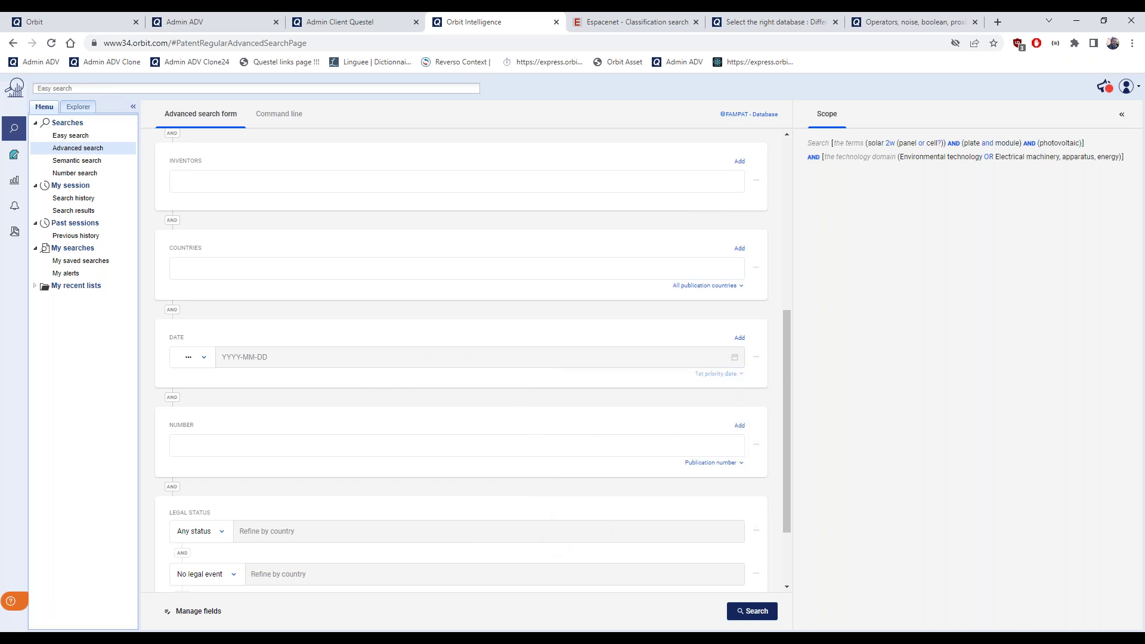
{"action": "left_click", "coordinate": [741, 375]}
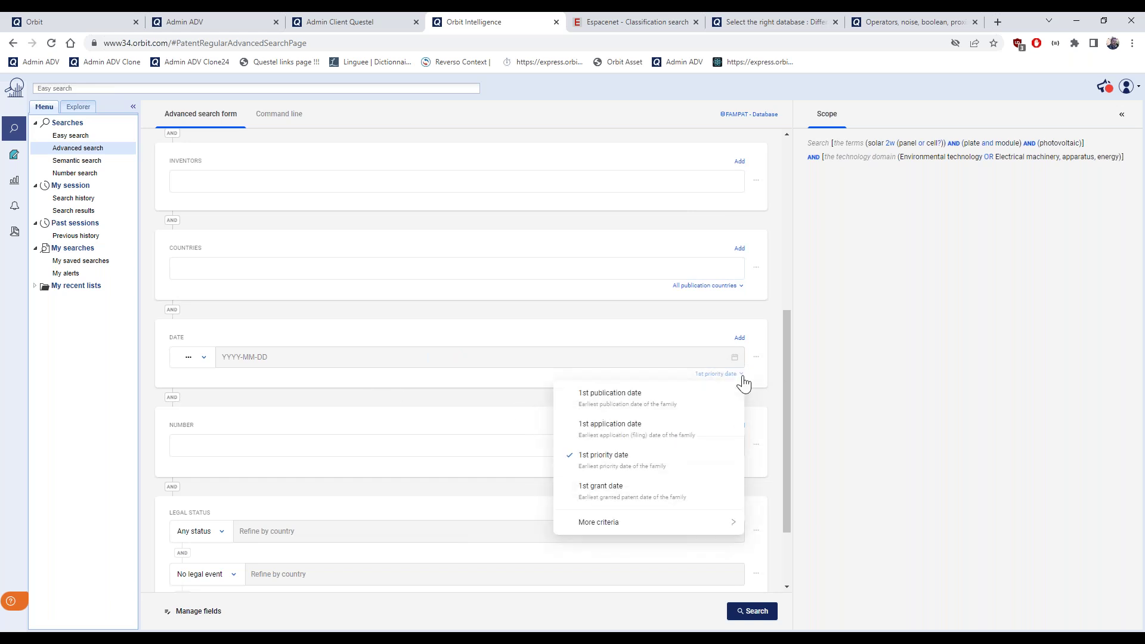
{"action": "left_click", "coordinate": [643, 430]}
Set the date operator to Since and pick 12 May 2020 as the start date
{"action": "left_click", "coordinate": [207, 365]}
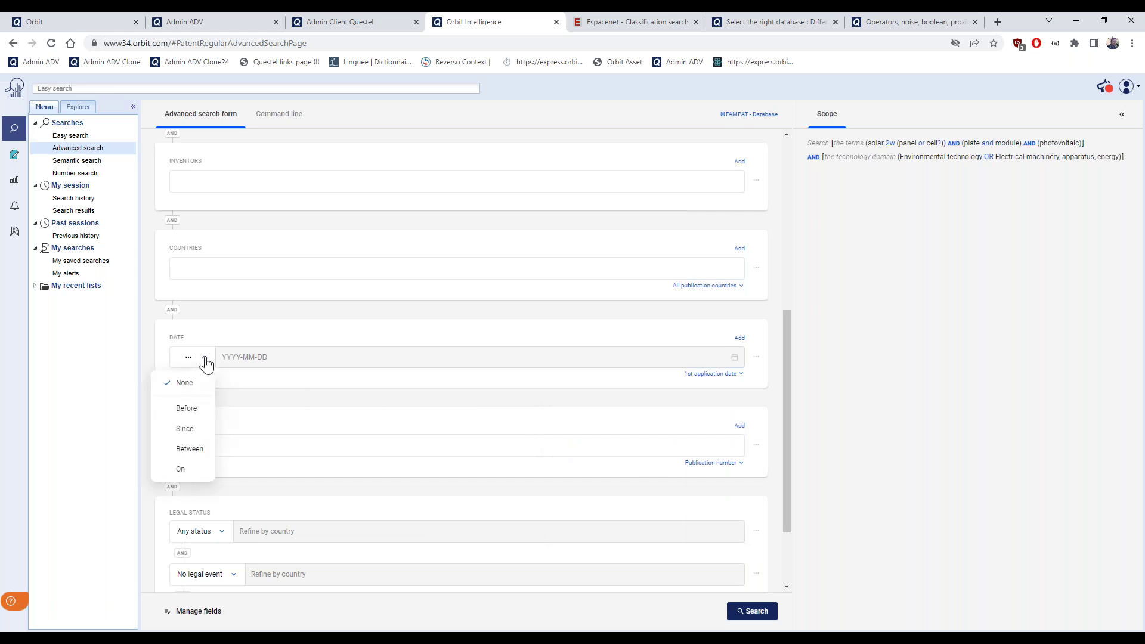
{"action": "left_click", "coordinate": [192, 430]}
{"action": "left_click", "coordinate": [248, 356]}
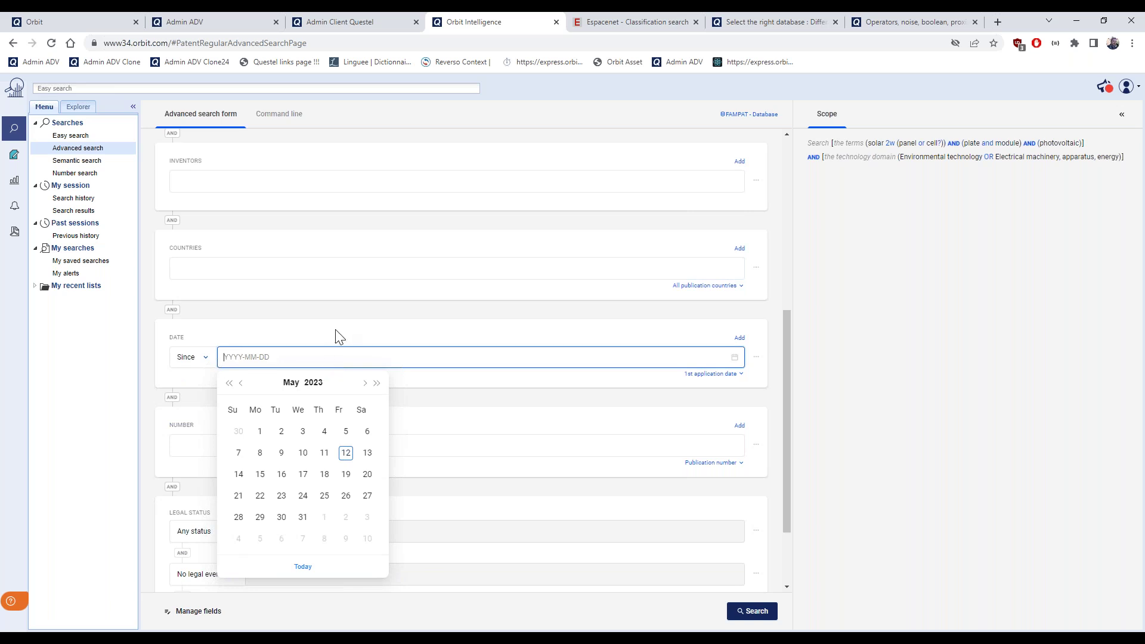
{"action": "left_click", "coordinate": [314, 383]}
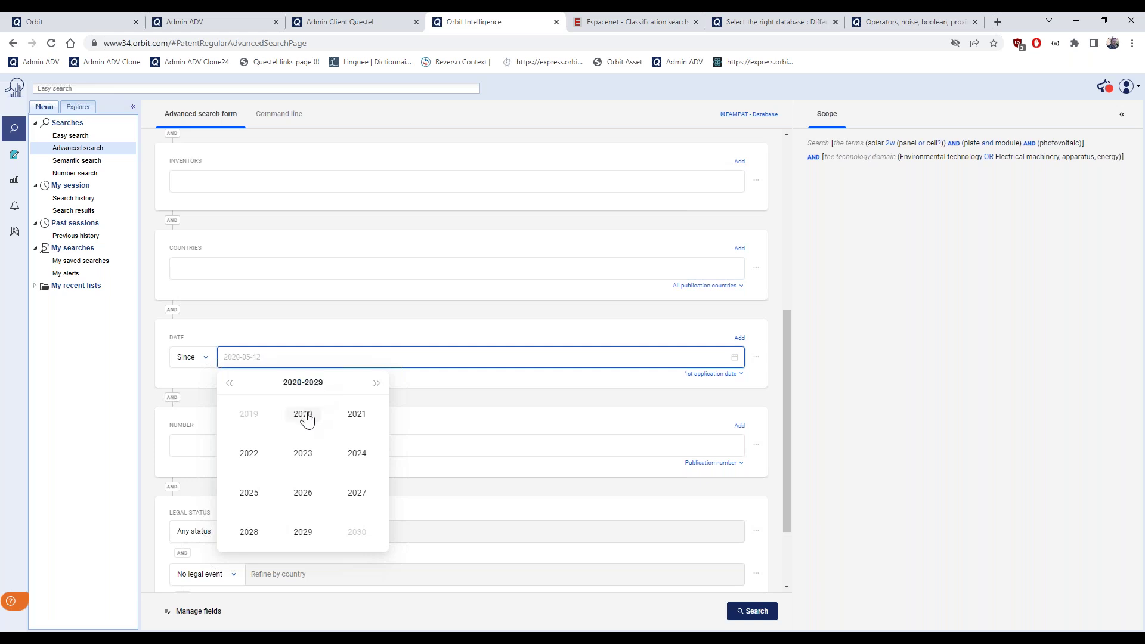
{"action": "left_click", "coordinate": [304, 413]}
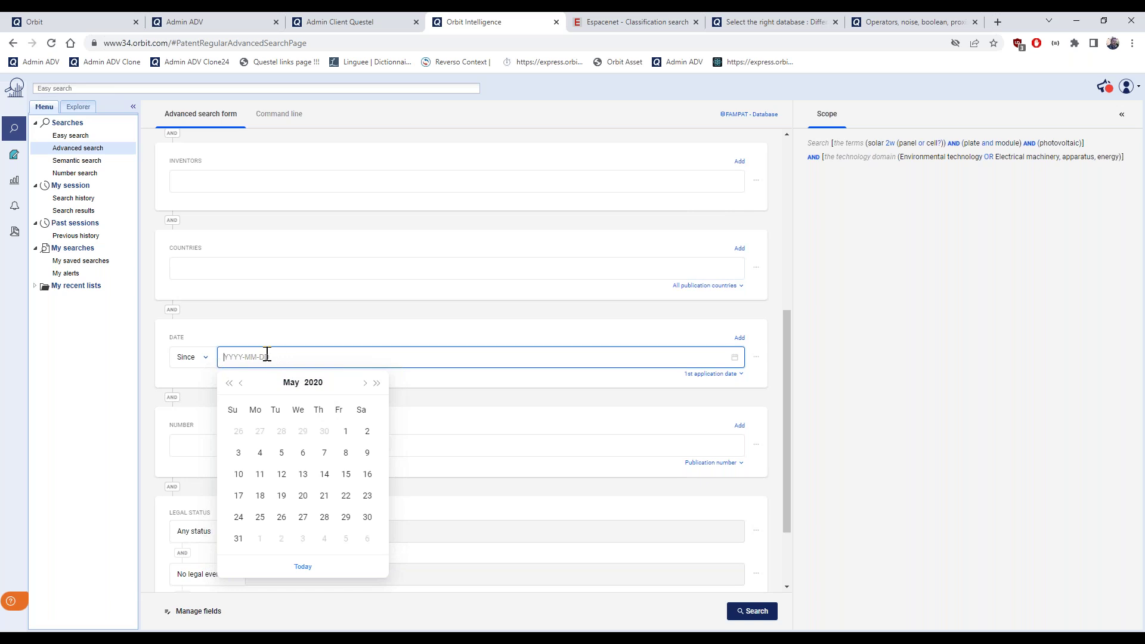
{"action": "type", "text": "2020-06-06"}
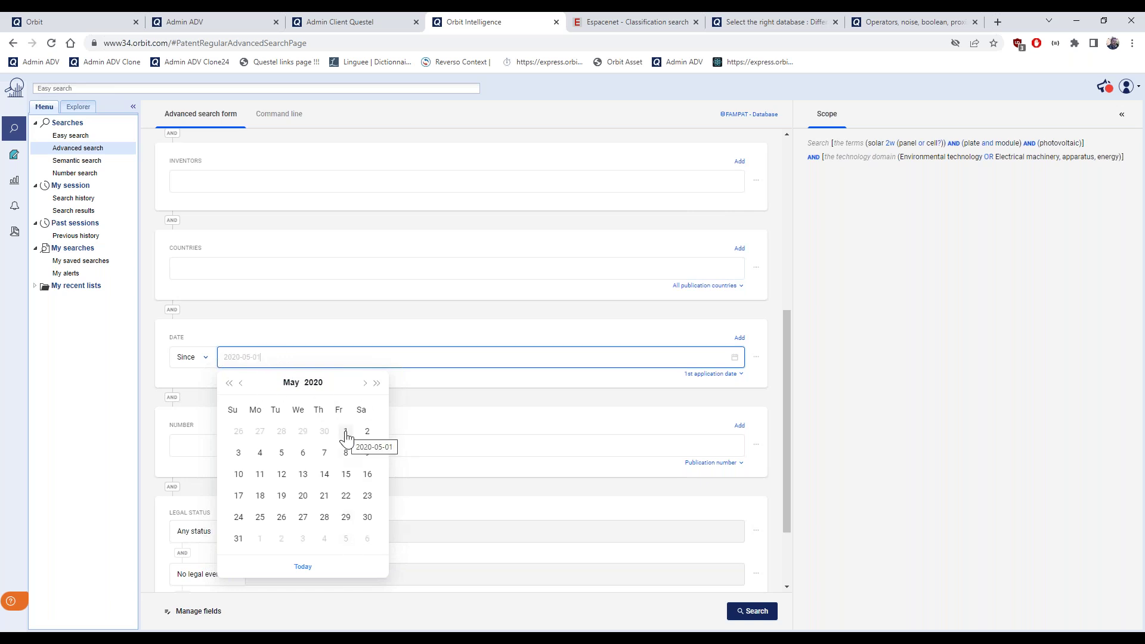
{"action": "left_click", "coordinate": [281, 475]}
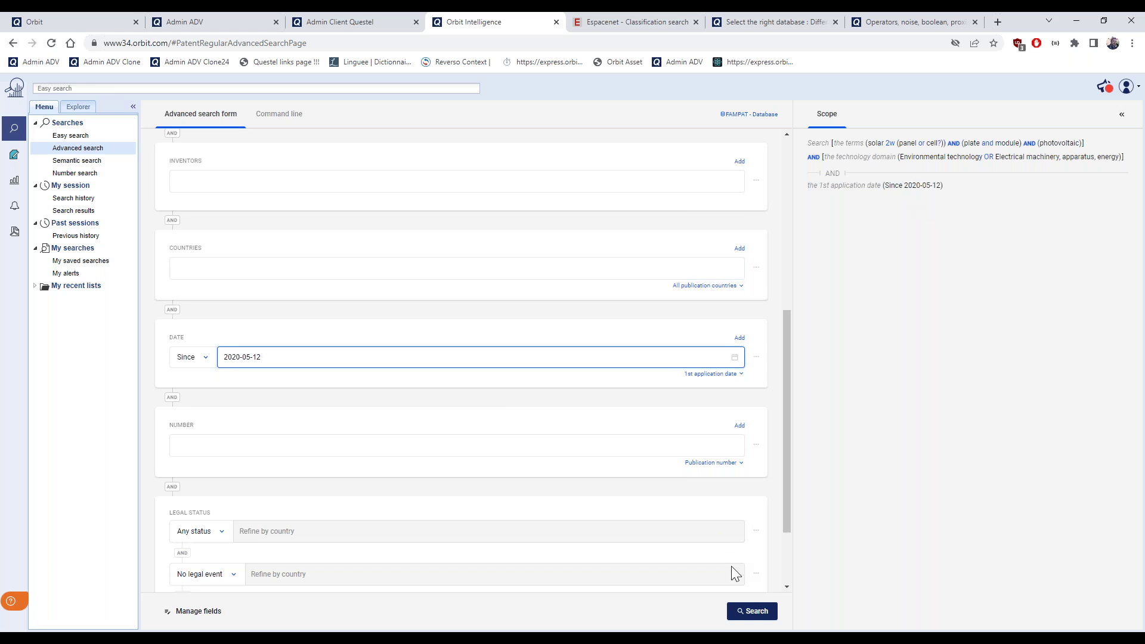
{"action": "scroll", "coordinate": [635, 519], "scroll_direction": "up", "scroll_amount": 3}
{"action": "scroll", "coordinate": [634, 519], "scroll_direction": "down", "scroll_amount": 3}
Run the date-filtered solar search, yielding 1589 families, and switch the side panel to Menu
{"action": "left_click", "coordinate": [753, 611]}
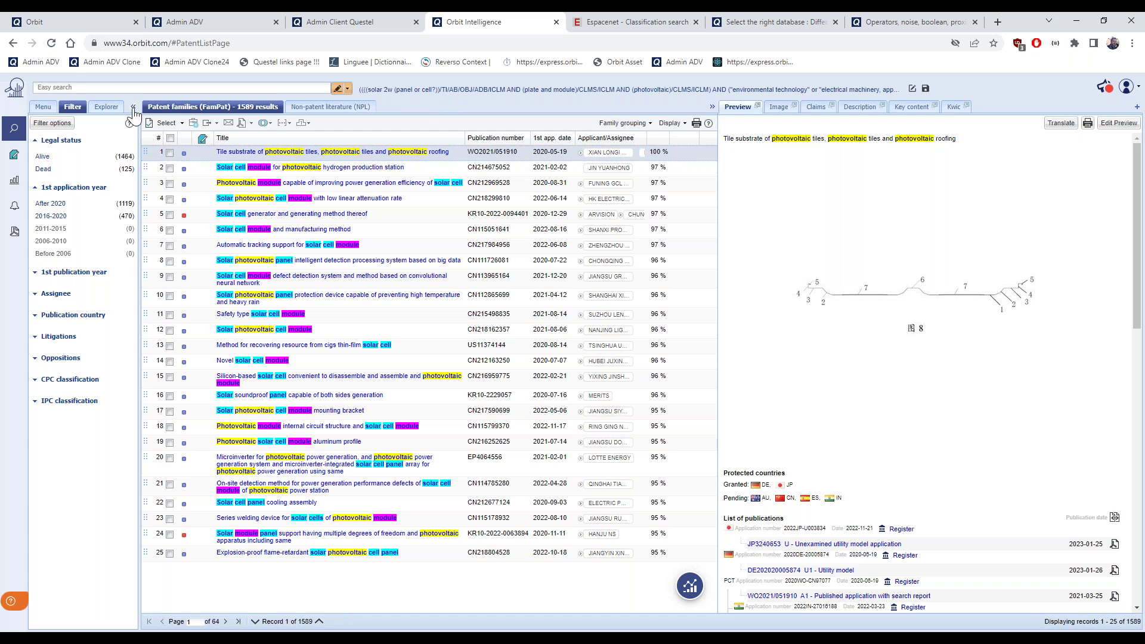
{"action": "left_click", "coordinate": [43, 110]}
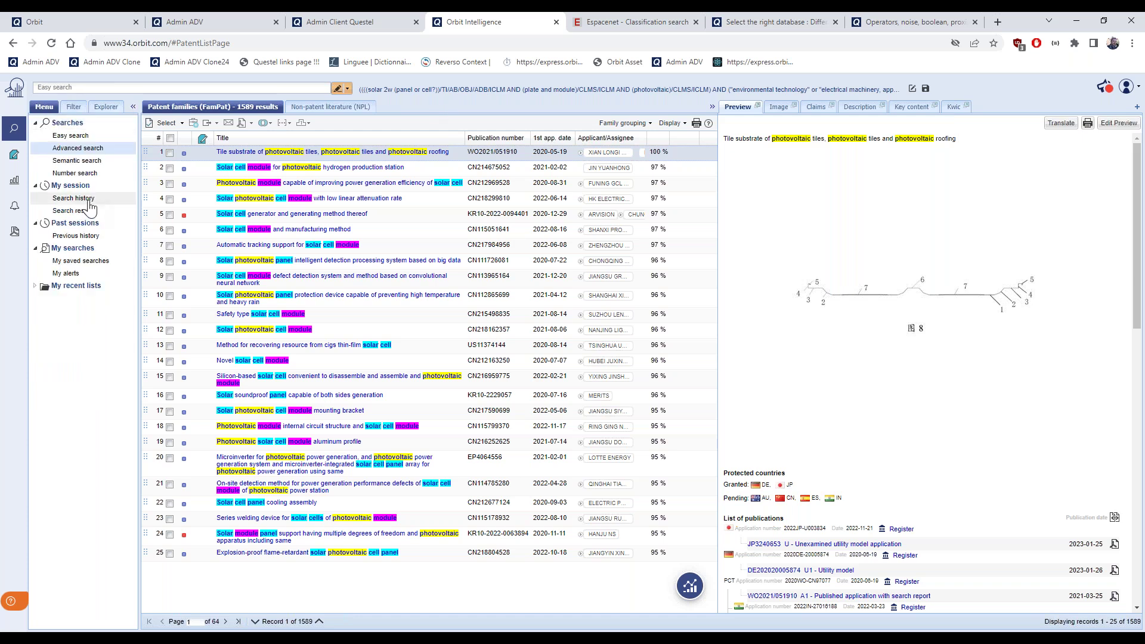
Reopen the step 10 results (411 families) from the session's search history
{"action": "left_click", "coordinate": [88, 200]}
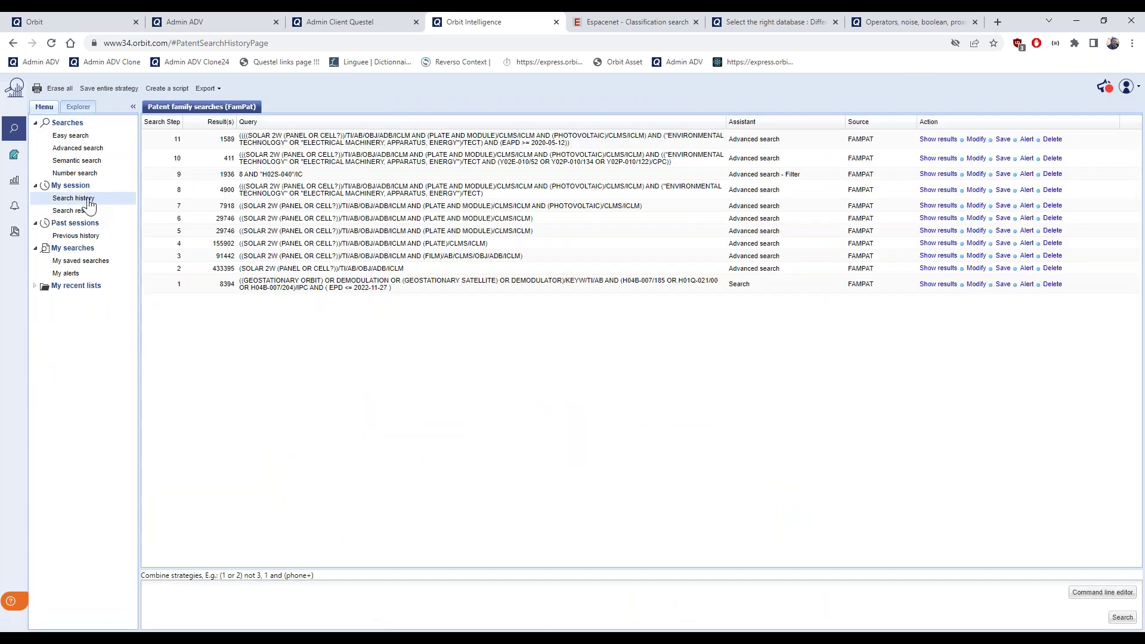
{"action": "left_click", "coordinate": [938, 158]}
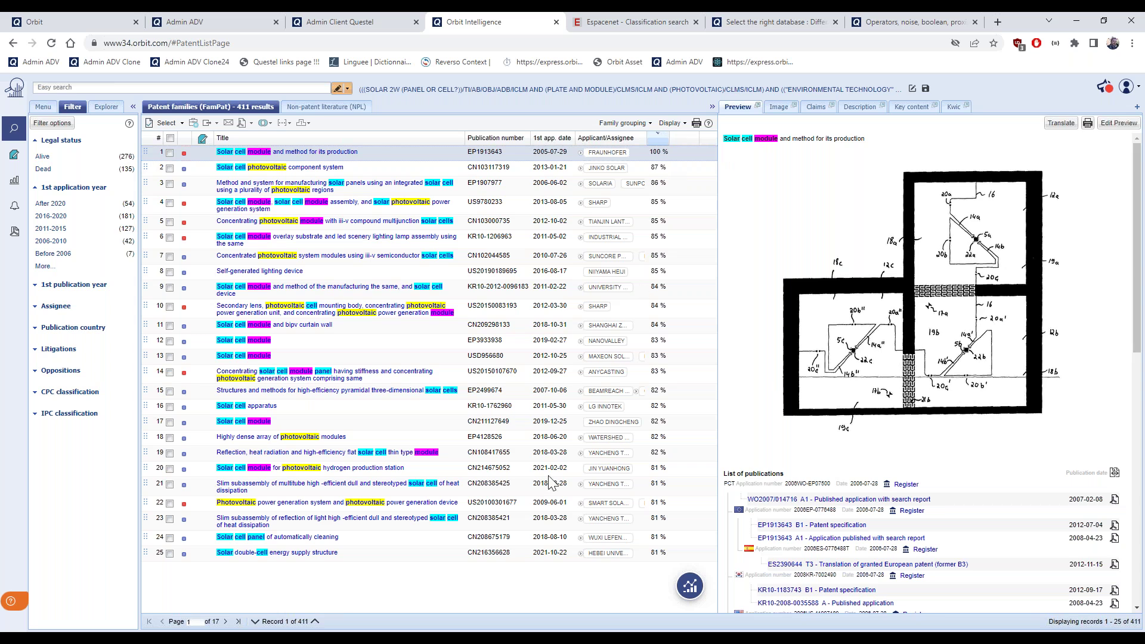
{"action": "left_click", "coordinate": [226, 622]}
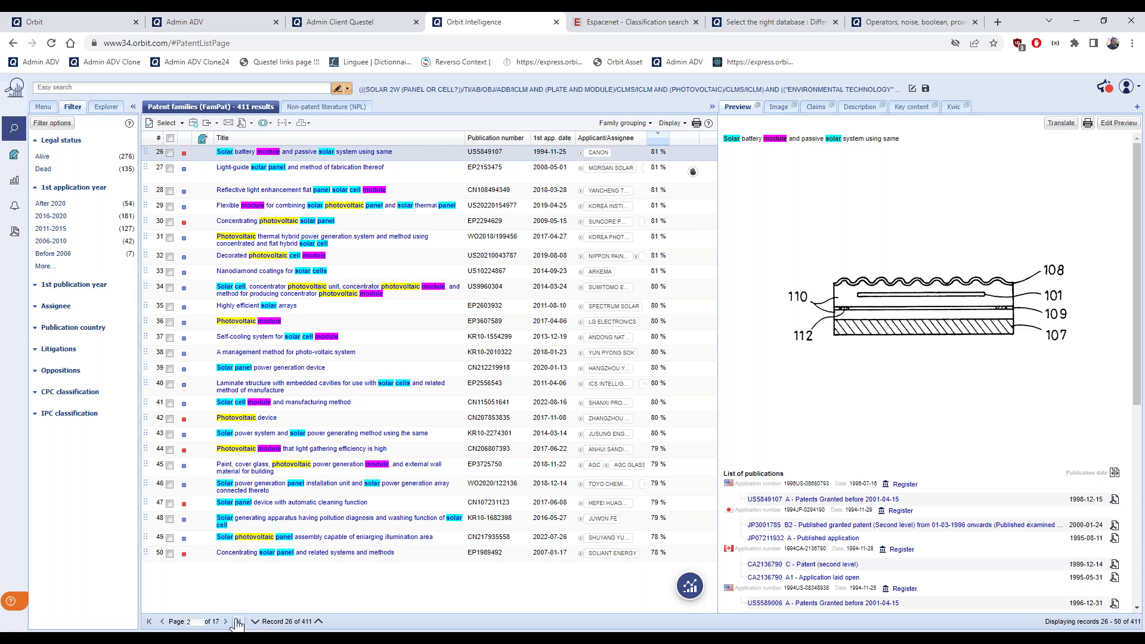
{"action": "left_click", "coordinate": [238, 622]}
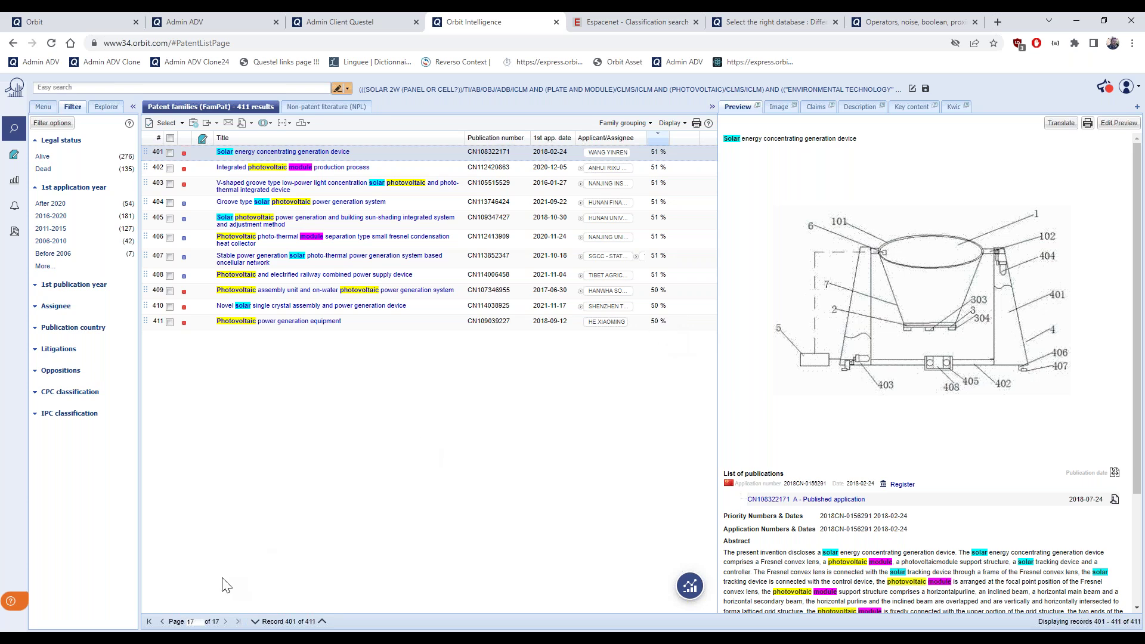
{"action": "left_click", "coordinate": [150, 622]}
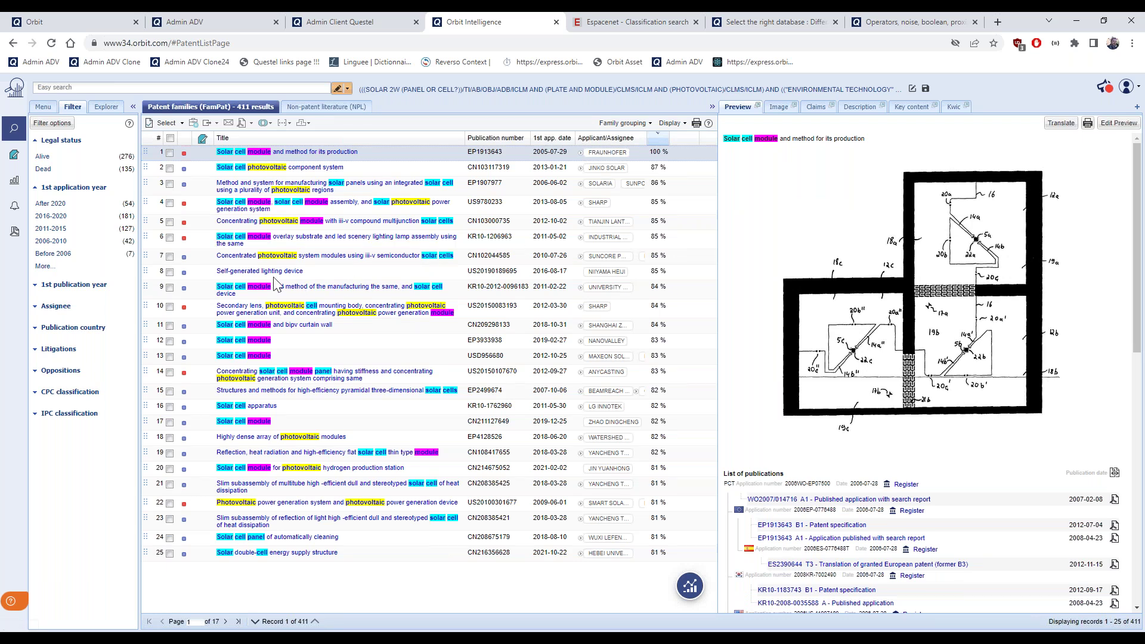
Tick the checkboxes of the eight top records, from row 8 up to row 1
{"action": "left_click", "coordinate": [170, 275]}
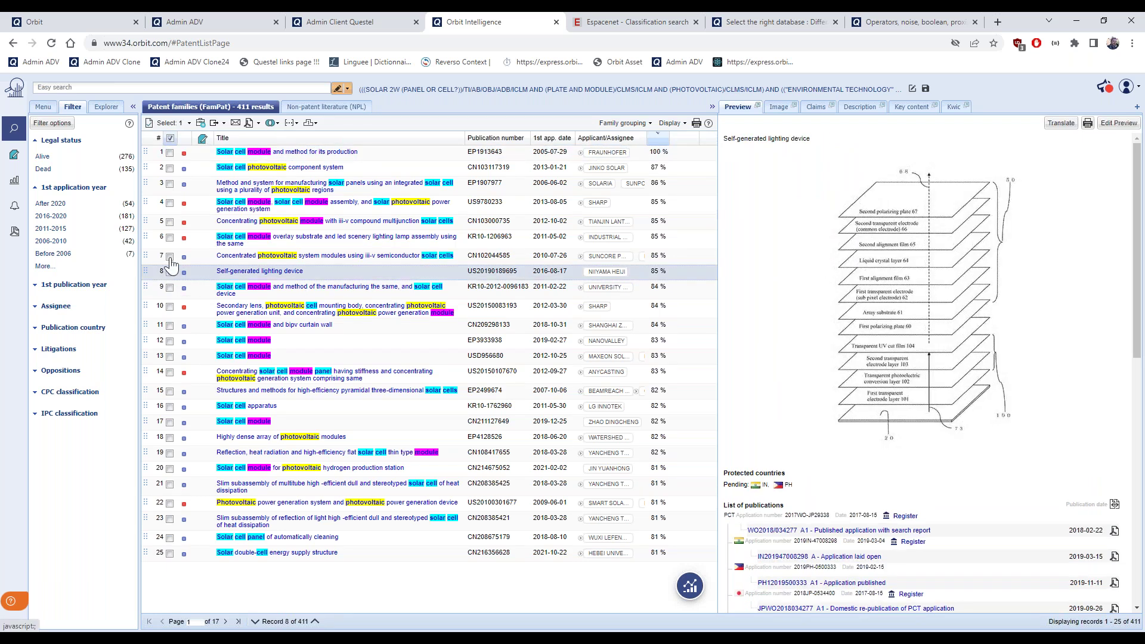
{"action": "left_click", "coordinate": [170, 257]}
{"action": "left_click", "coordinate": [170, 237]}
{"action": "left_click", "coordinate": [170, 222]}
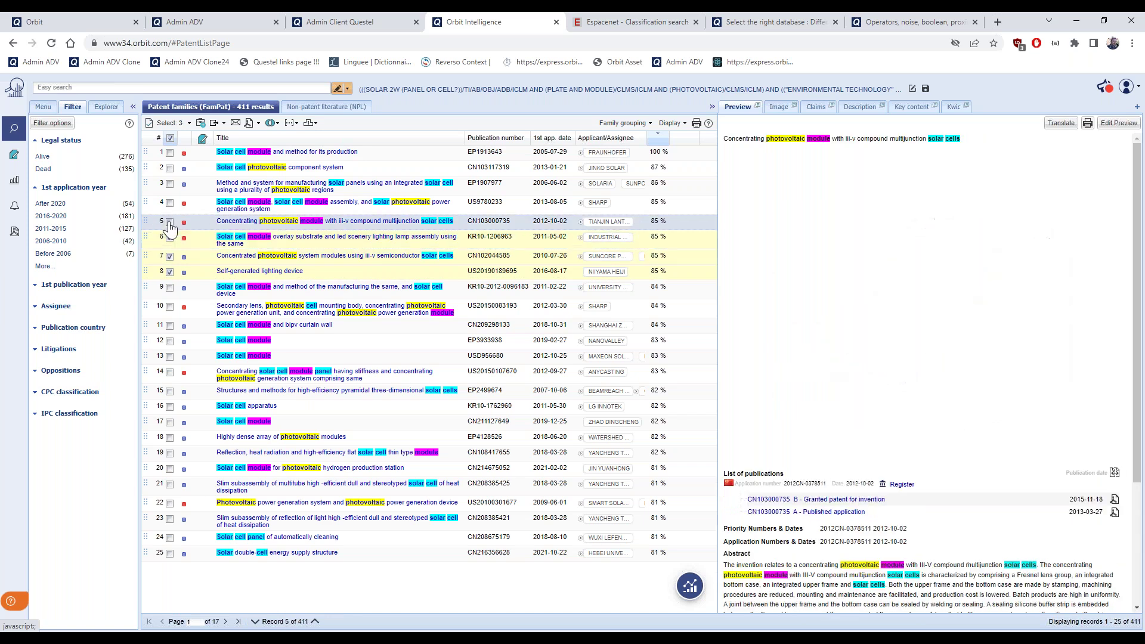
{"action": "left_click", "coordinate": [170, 203]}
{"action": "left_click", "coordinate": [170, 185]}
{"action": "left_click", "coordinate": [170, 169]}
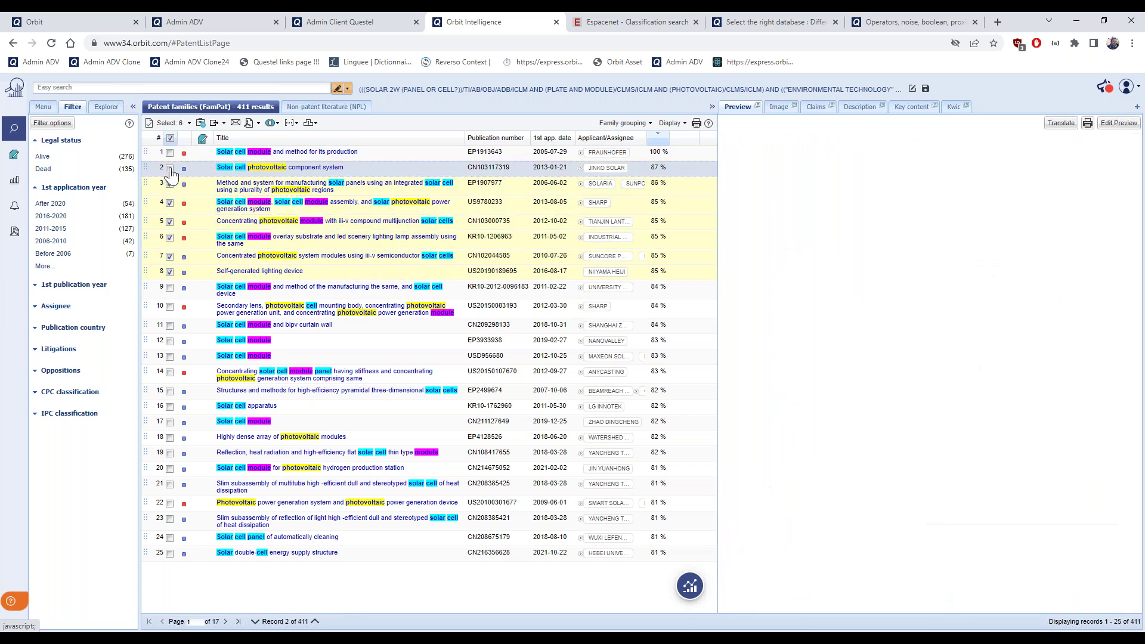
{"action": "left_click", "coordinate": [170, 153]}
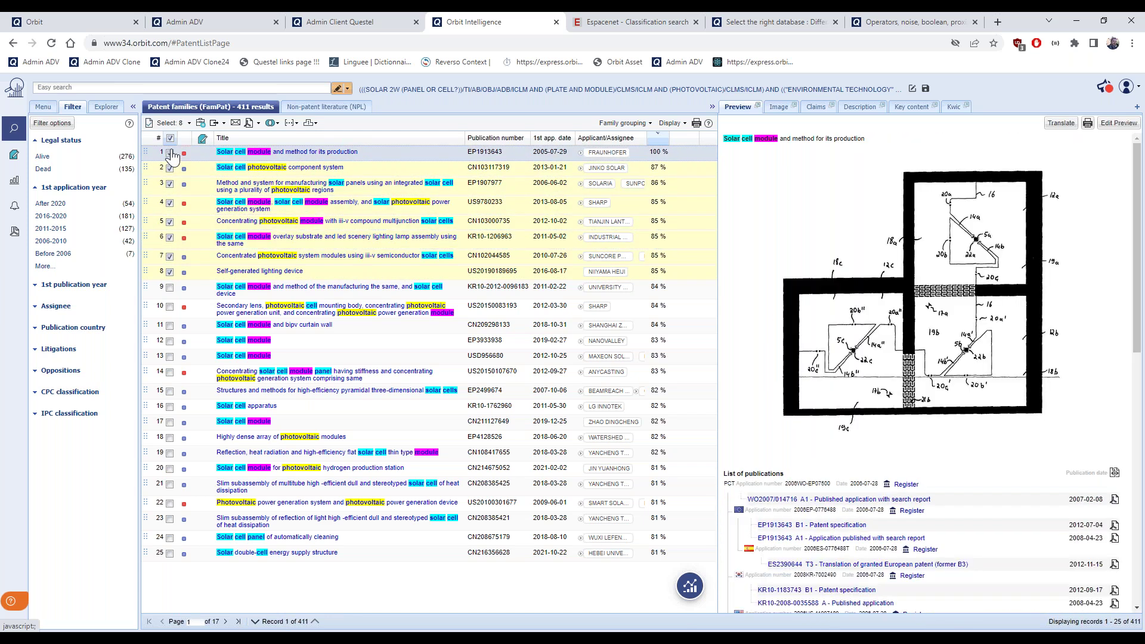
Apply a selection range of records 1 to 8
{"action": "left_click", "coordinate": [190, 123]}
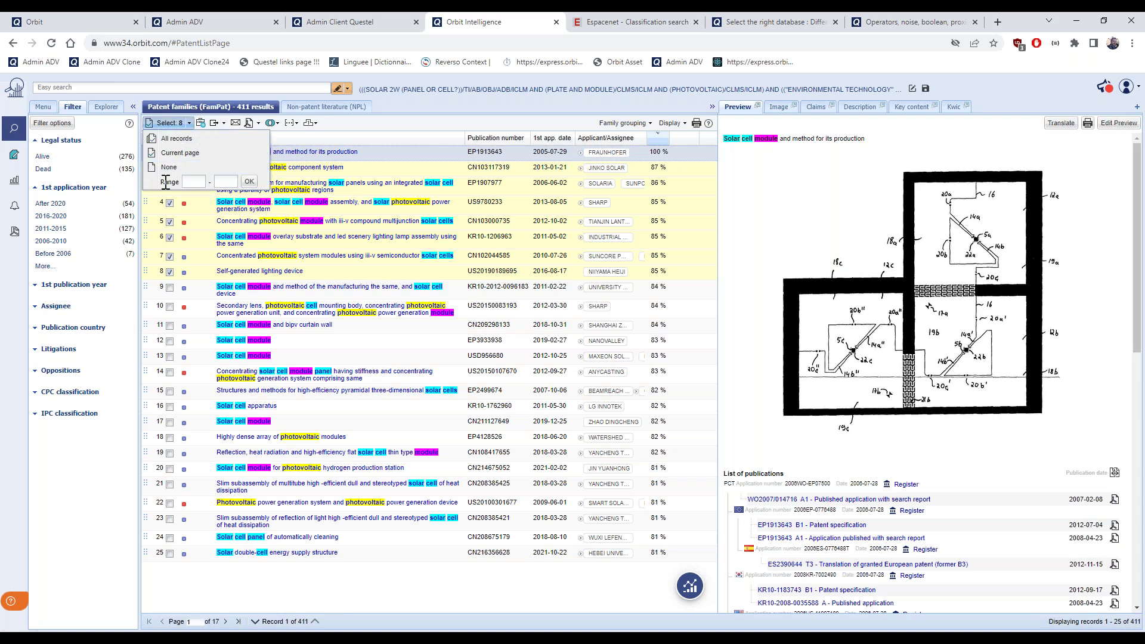
{"action": "left_click", "coordinate": [194, 181]}
{"action": "type", "text": "1"}
{"action": "left_click", "coordinate": [227, 181]}
{"action": "type", "text": "8"}
{"action": "left_click", "coordinate": [250, 181]}
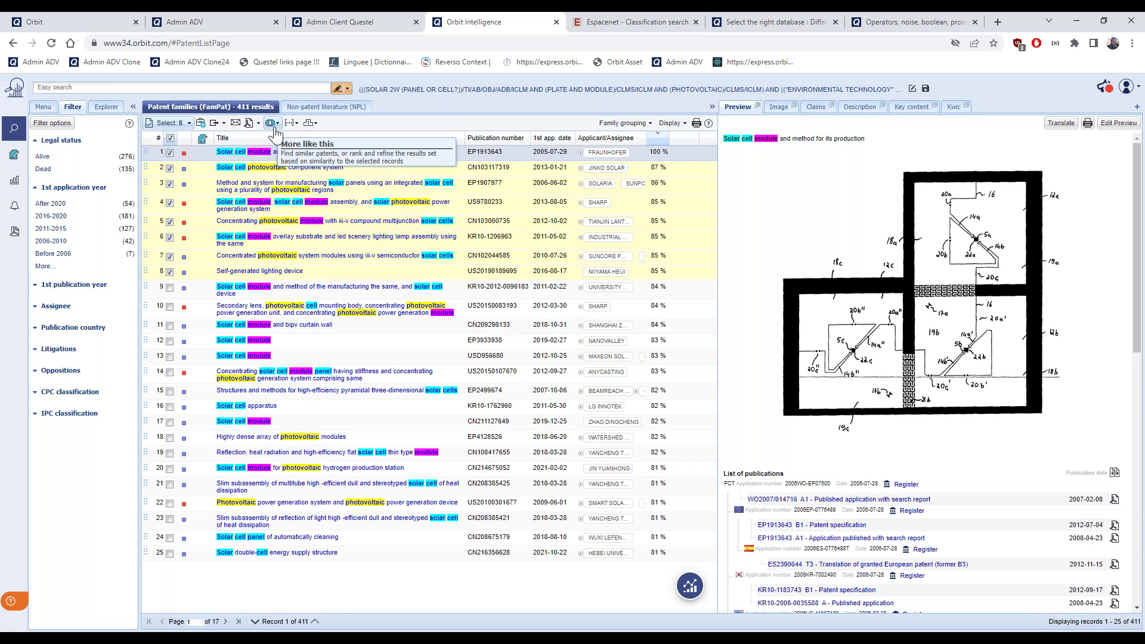
Run Search similar patents from the More like this menu for the eight selected families
{"action": "left_click", "coordinate": [278, 125]}
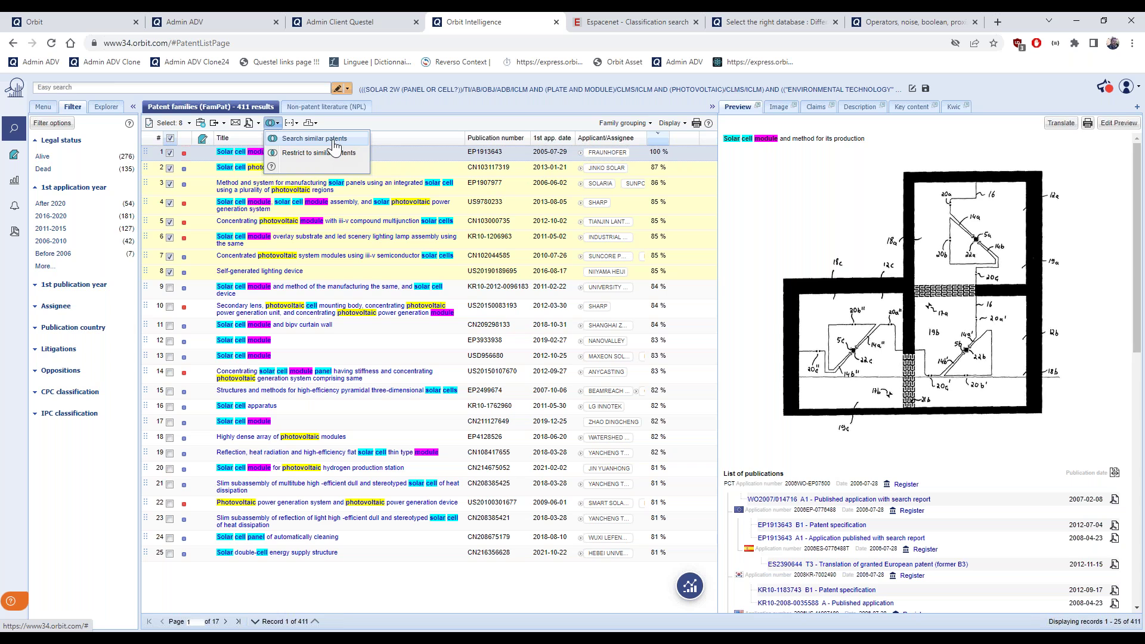
{"action": "left_click", "coordinate": [335, 146]}
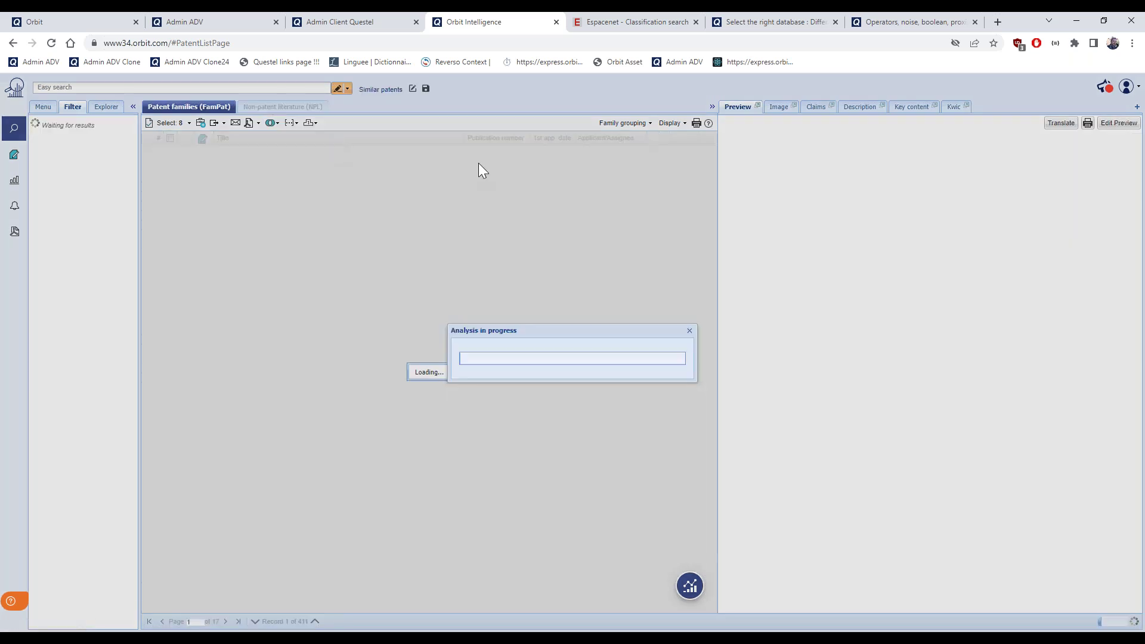
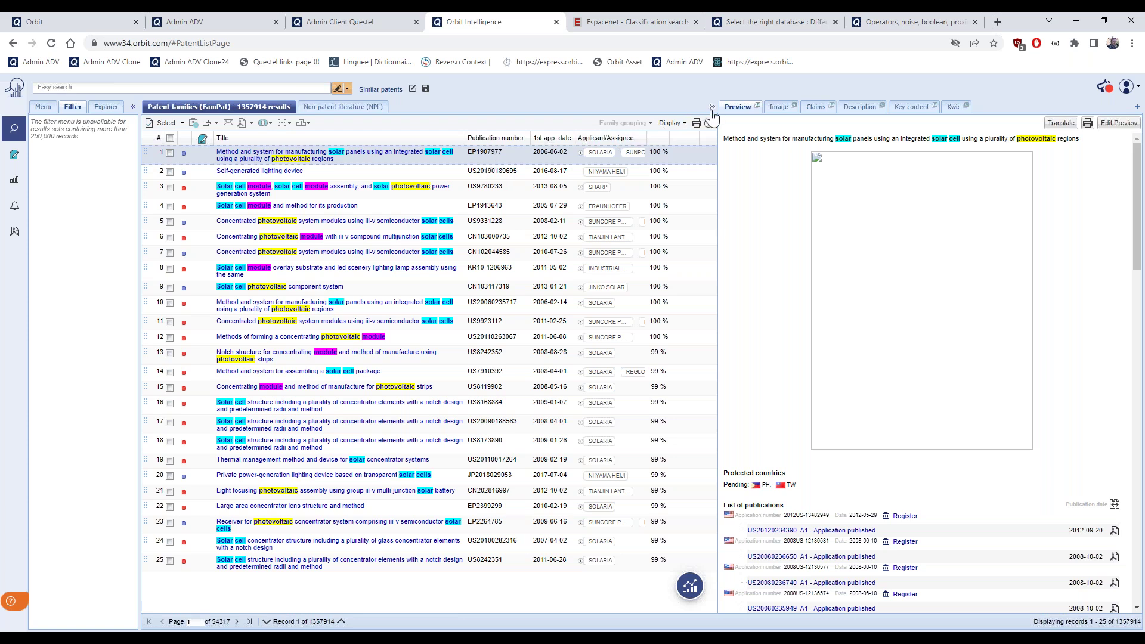
In User settings > Searching, cap similarity search results at a maximum of 500 and save the preference
{"action": "left_click", "coordinate": [1134, 93]}
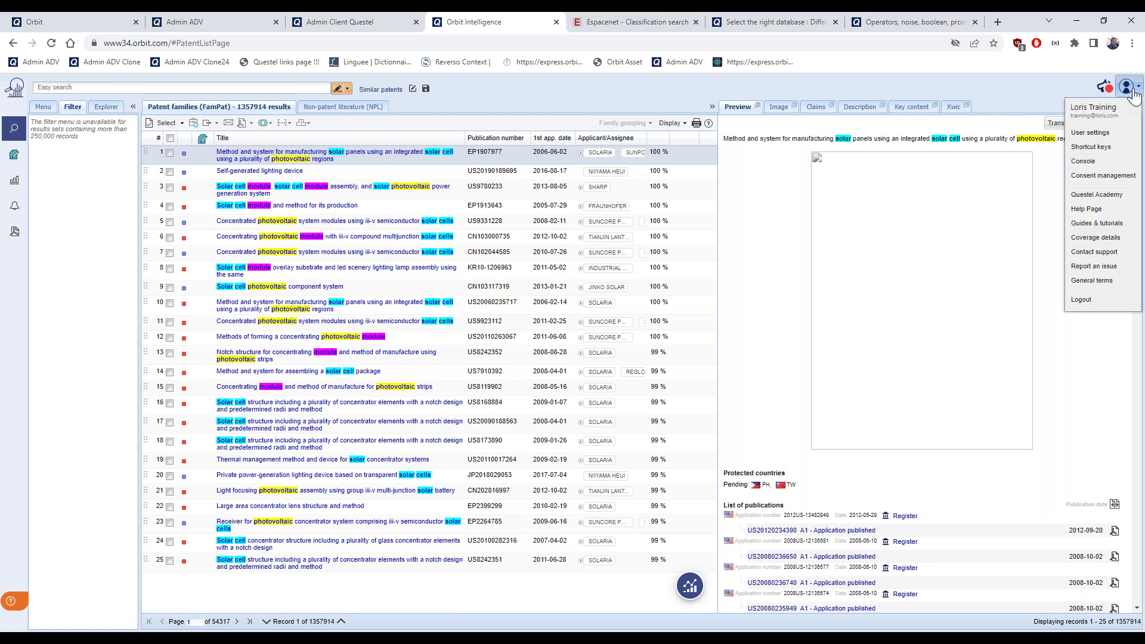
{"action": "left_click", "coordinate": [1101, 134]}
{"action": "left_click", "coordinate": [76, 135]}
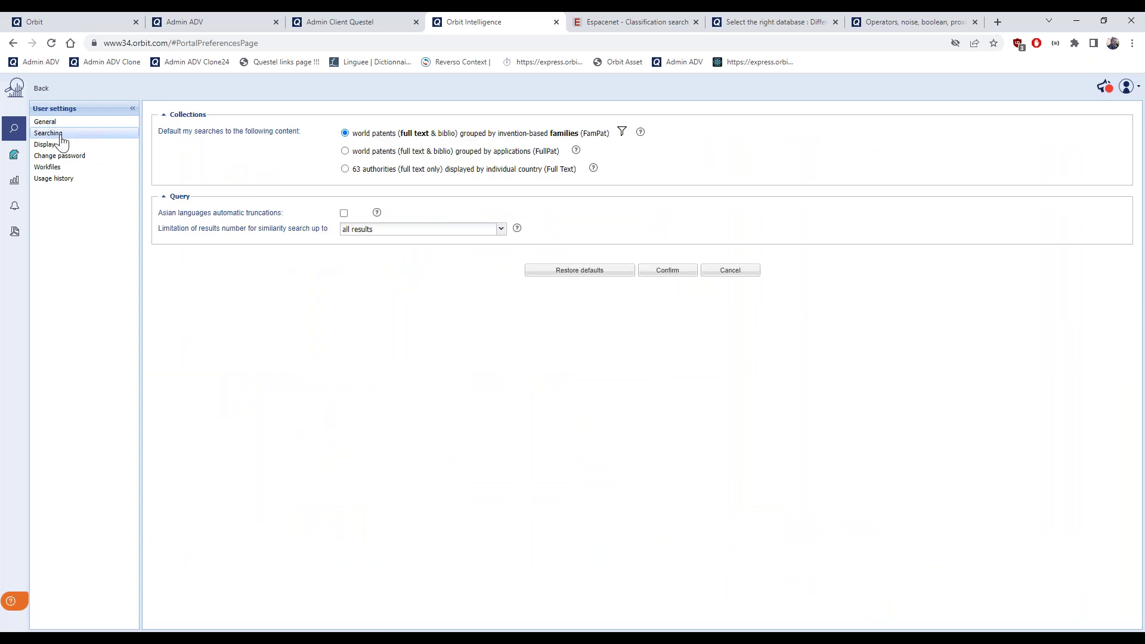
{"action": "mouse_move", "coordinate": [158, 234]}
{"action": "left_mouse_down"}
{"action": "mouse_move", "coordinate": [213, 228]}
{"action": "mouse_move", "coordinate": [158, 232]}
{"action": "left_mouse_up"}
{"action": "left_click", "coordinate": [501, 231]}
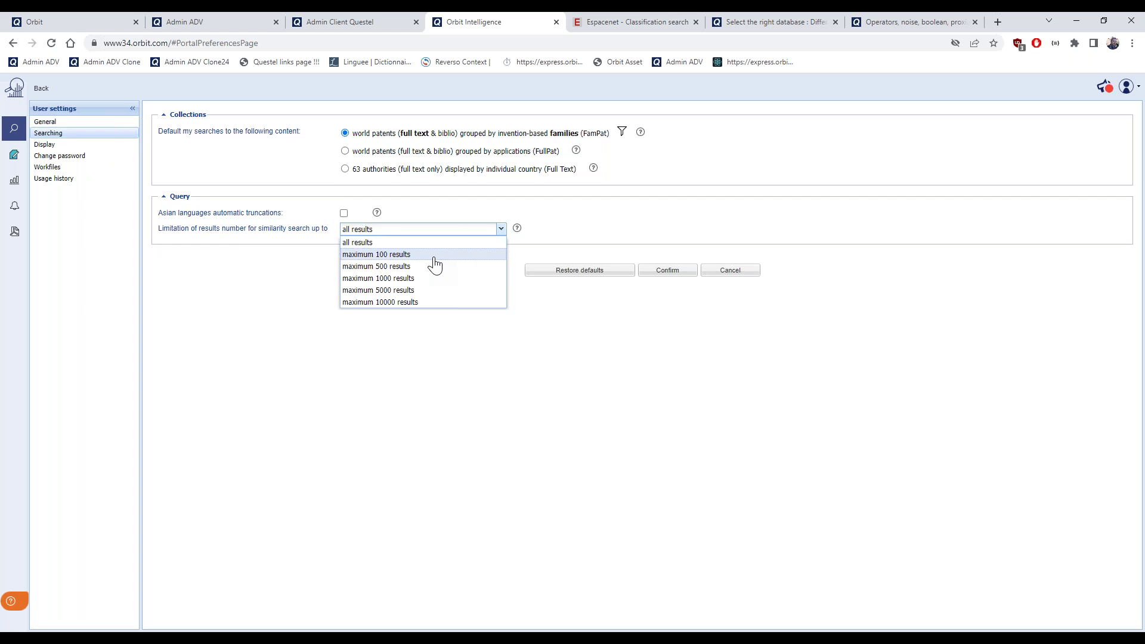
{"action": "left_click", "coordinate": [419, 267]}
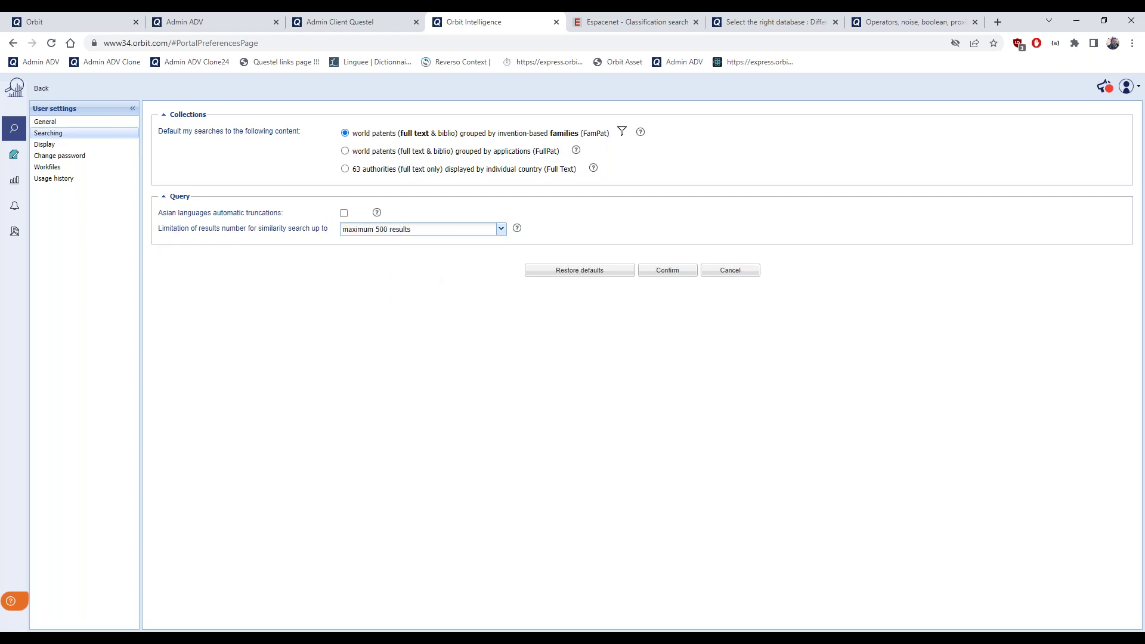
{"action": "left_click", "coordinate": [667, 270]}
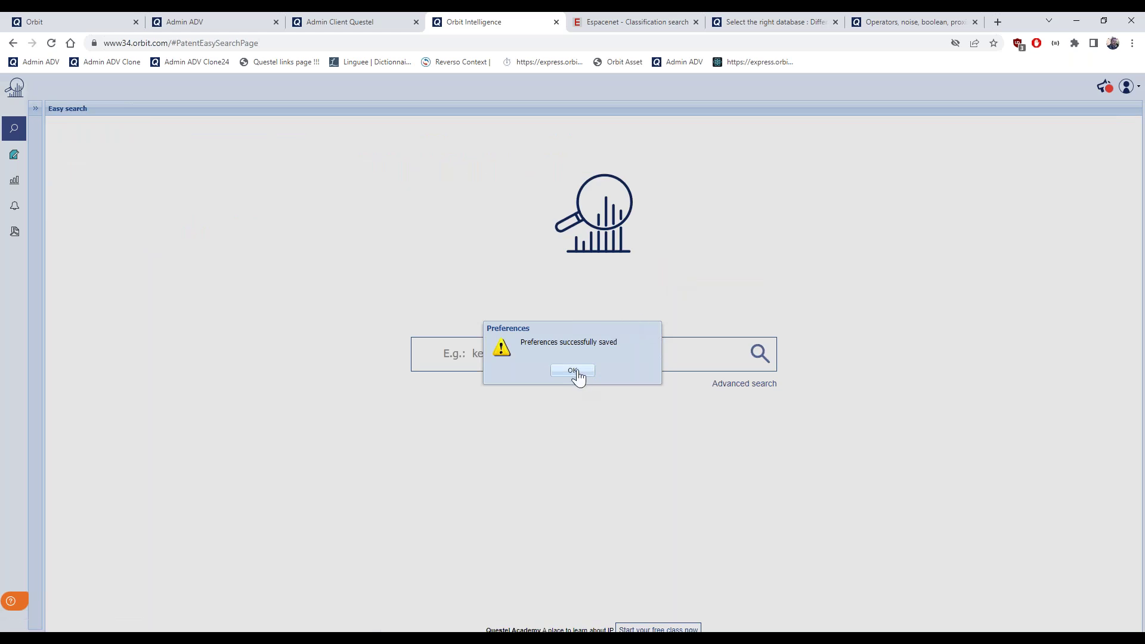
{"action": "left_click", "coordinate": [573, 370]}
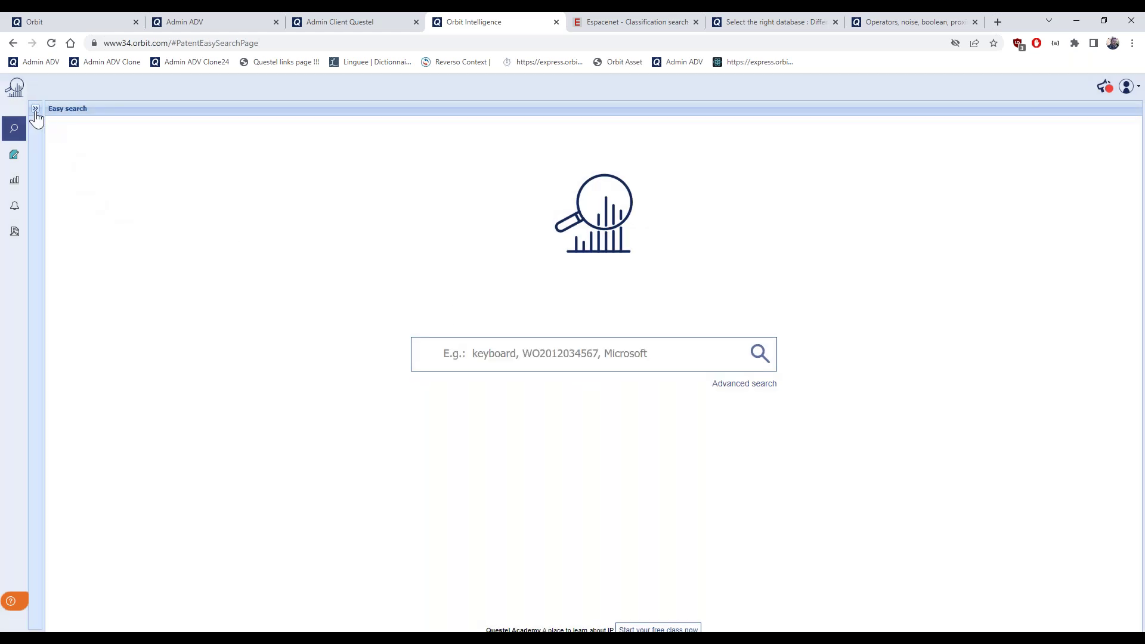
Reopen the 1589-family results of search step 11 from the session's search history
{"action": "left_click", "coordinate": [35, 109]}
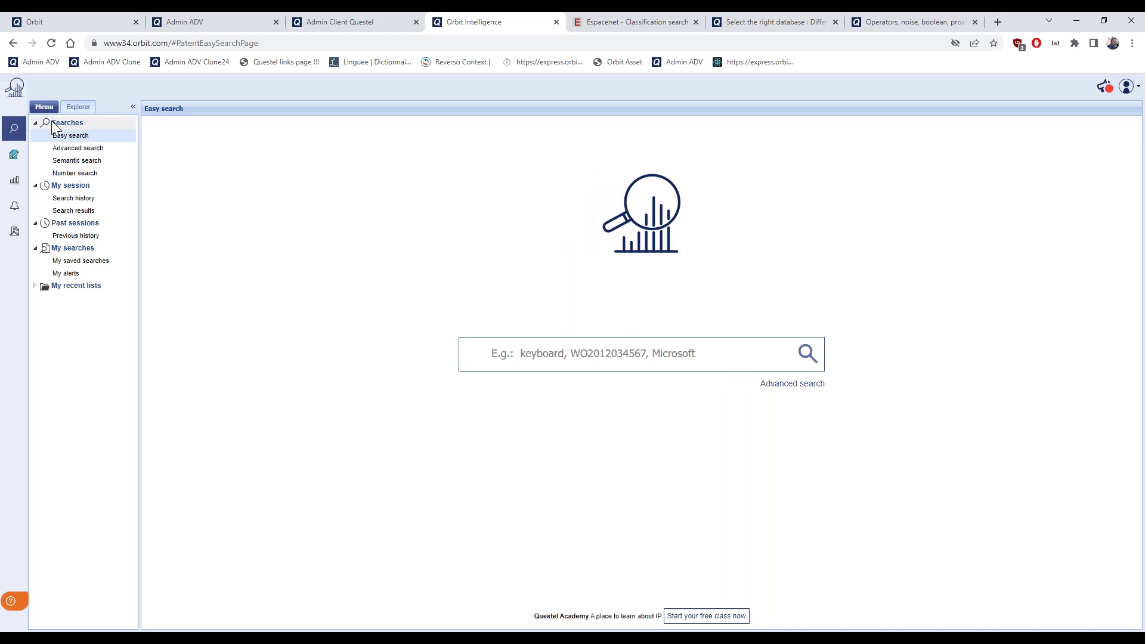
{"action": "left_click", "coordinate": [76, 200]}
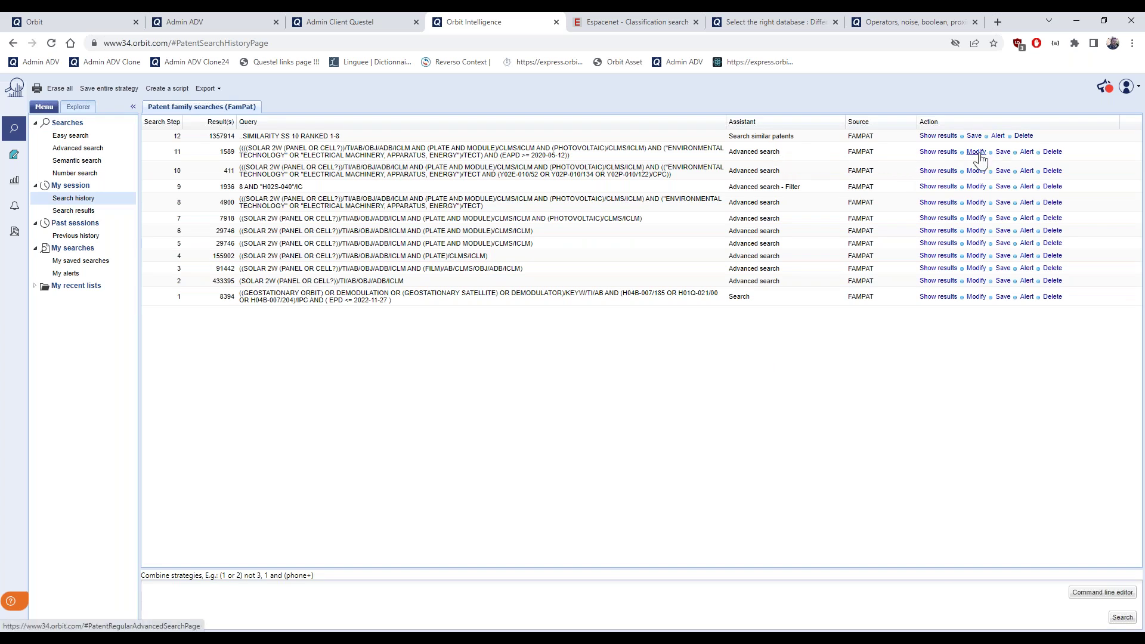
{"action": "left_click", "coordinate": [939, 152]}
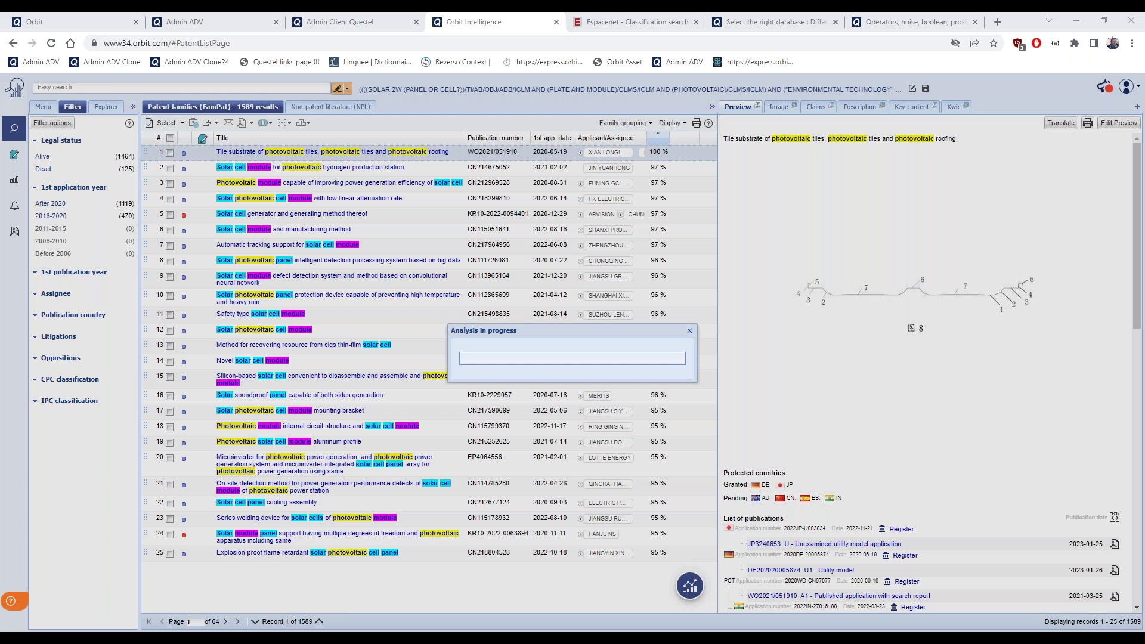
Select result families 1–8 and run Search similar patents on them, yielding 500 families
{"action": "left_click", "coordinate": [690, 332]}
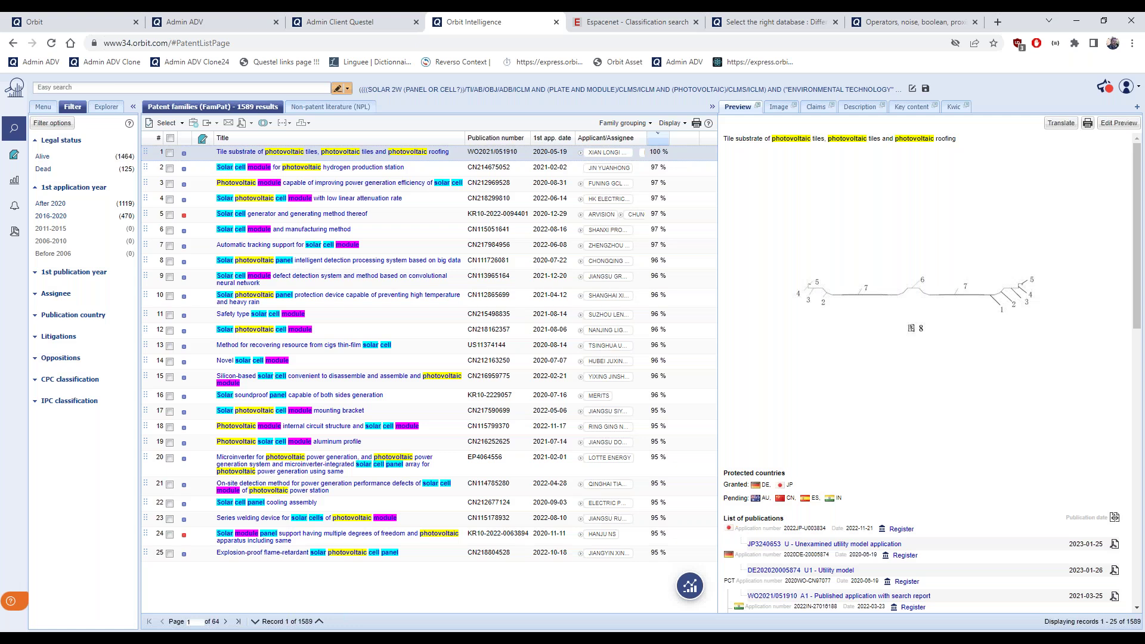
{"action": "left_click", "coordinate": [181, 128]}
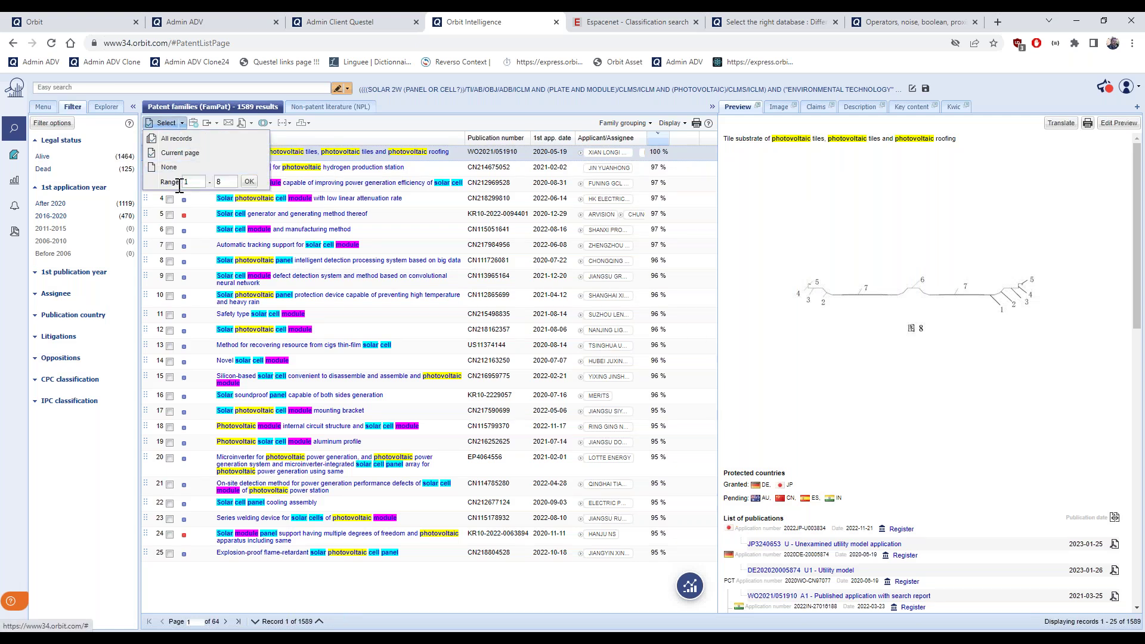
{"action": "left_click", "coordinate": [249, 182]}
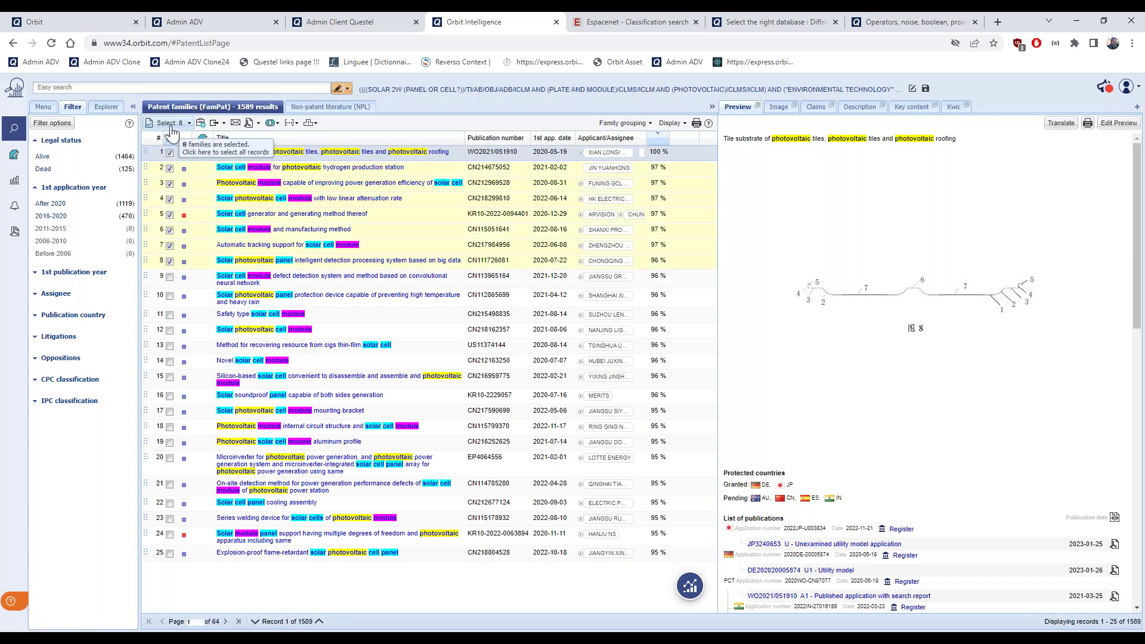
{"action": "left_click", "coordinate": [277, 123]}
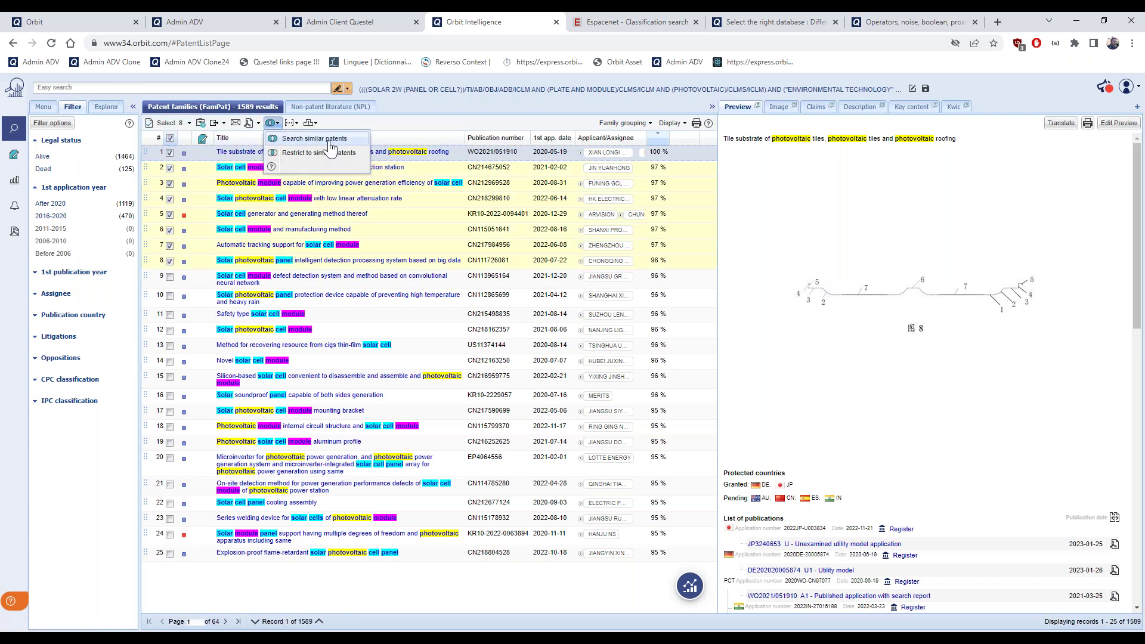
{"action": "left_click", "coordinate": [308, 138]}
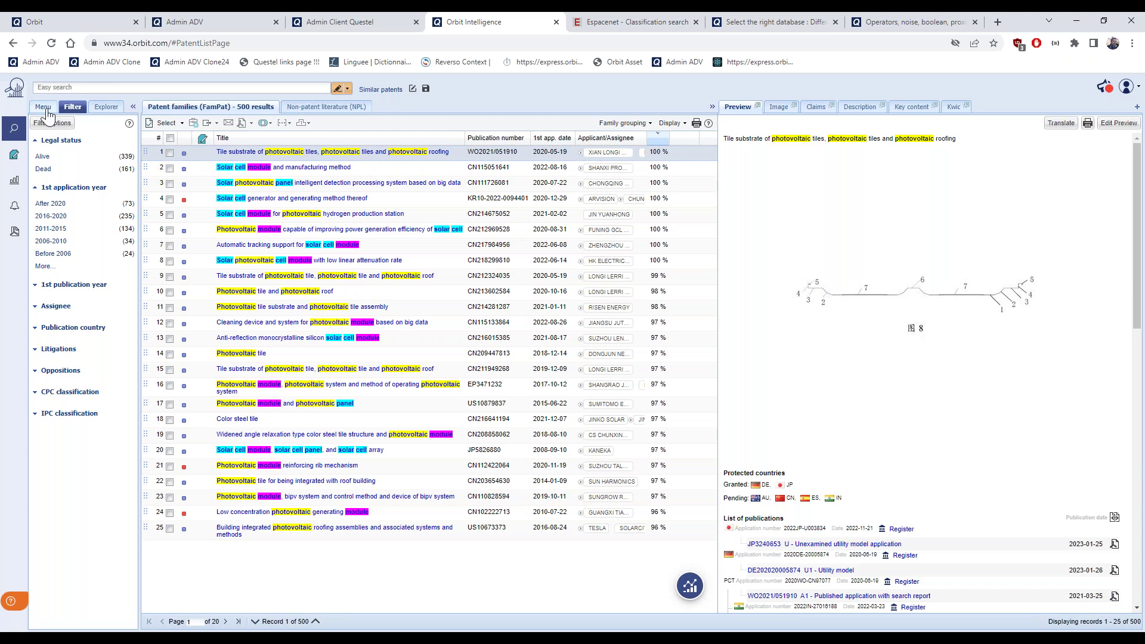
Show the 411-family results of search step 10 (Y02E/Y02P-restricted solar query) from the search history
{"action": "left_click", "coordinate": [44, 107]}
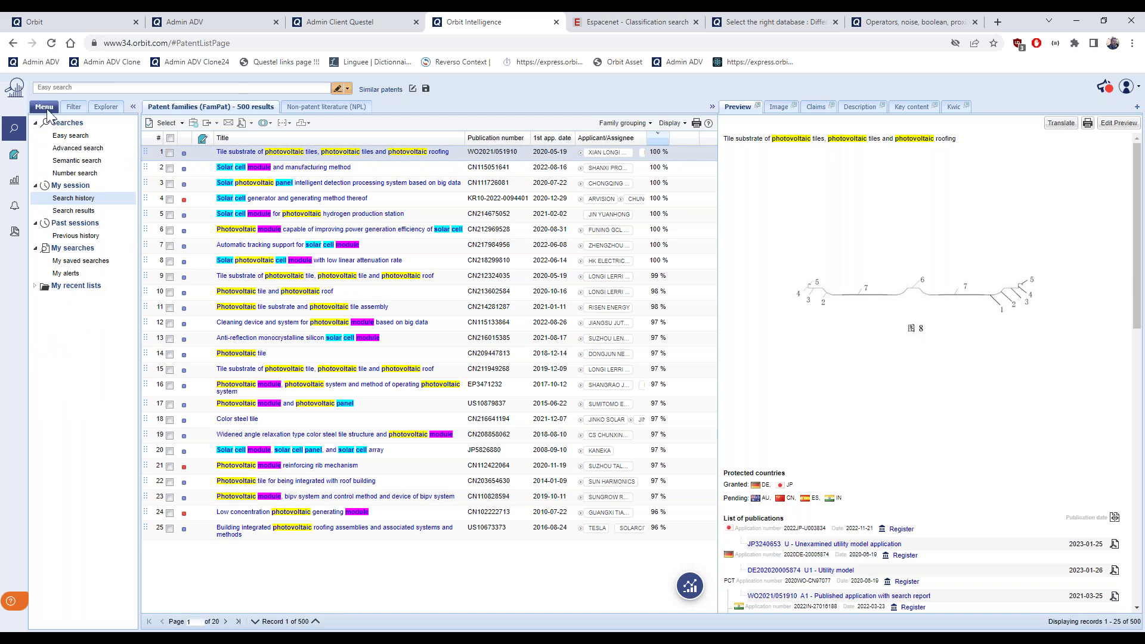
{"action": "left_click", "coordinate": [85, 203]}
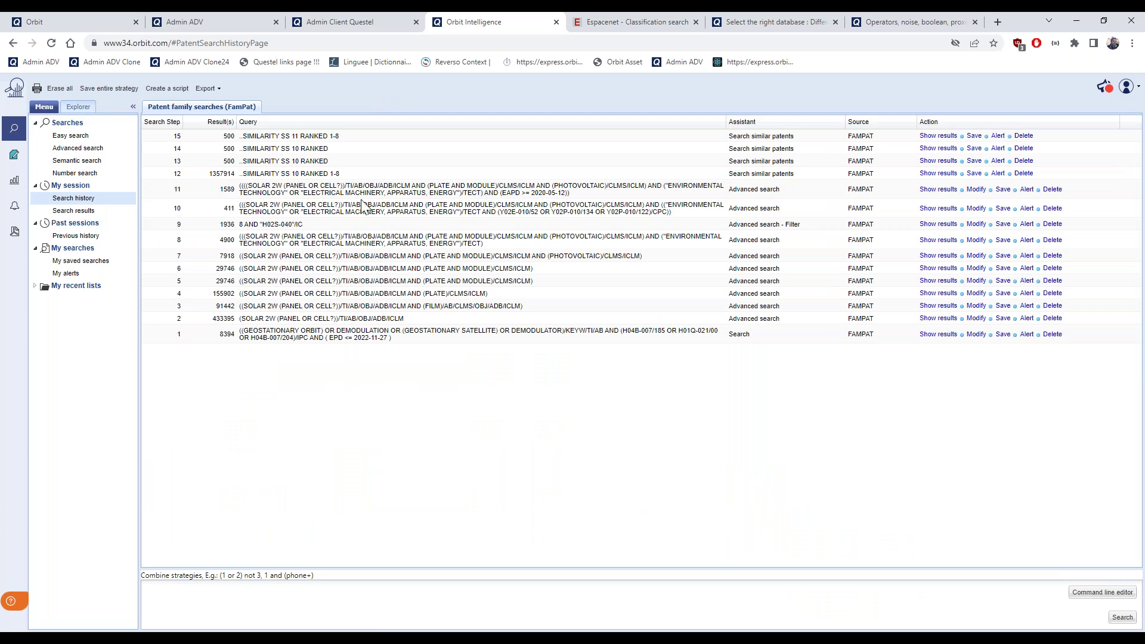
{"action": "left_click", "coordinate": [173, 214]}
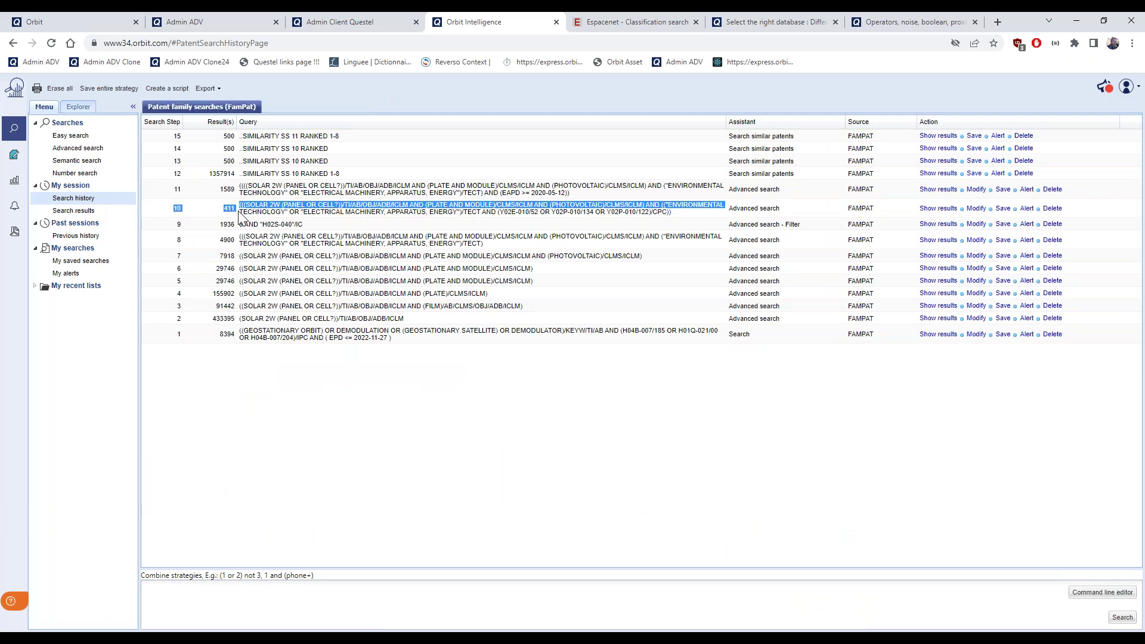
{"action": "left_click", "coordinate": [946, 210]}
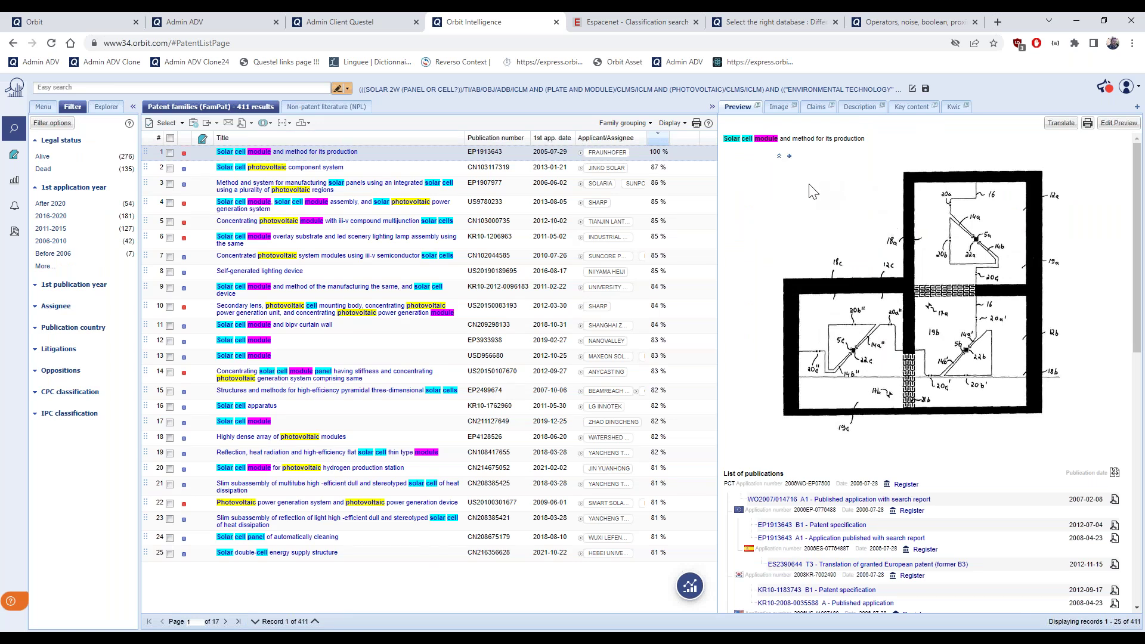
Add the Citations view and review EP1913643's cited patents, citing families and cited literature
{"action": "left_click", "coordinate": [1137, 108]}
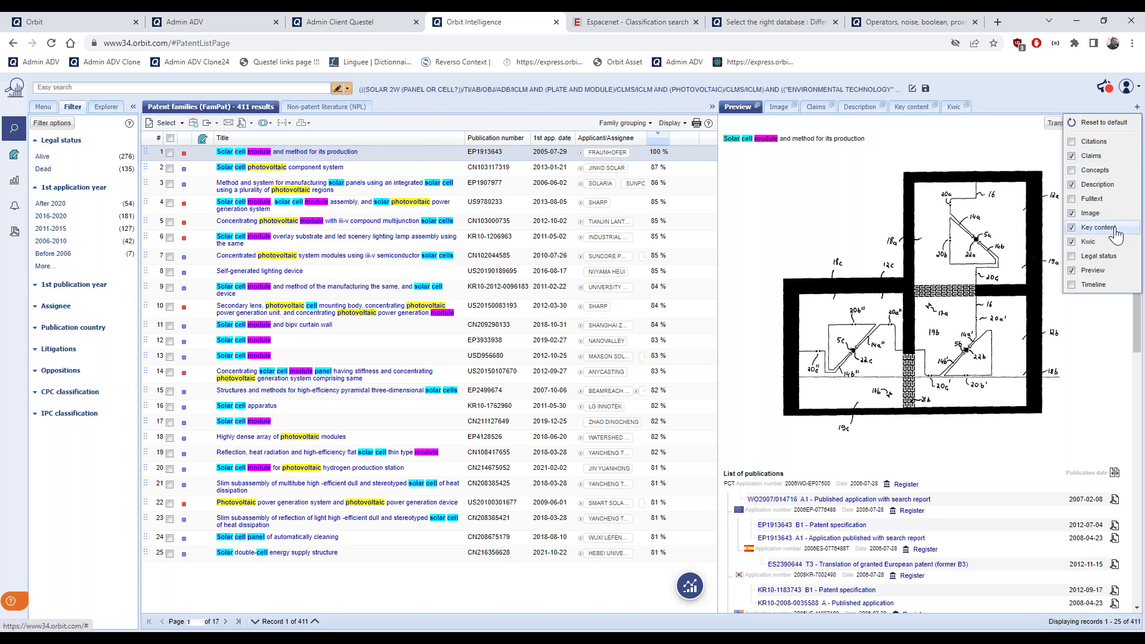
{"action": "left_click", "coordinate": [1085, 143]}
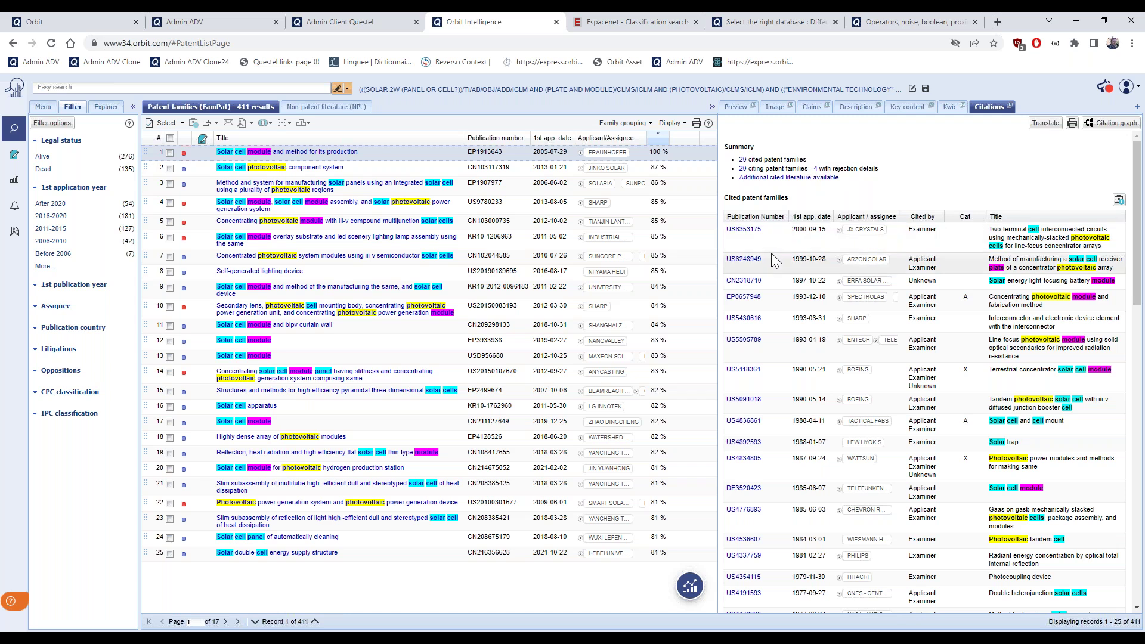
{"action": "scroll", "coordinate": [771, 253], "scroll_direction": "down", "scroll_amount": 1}
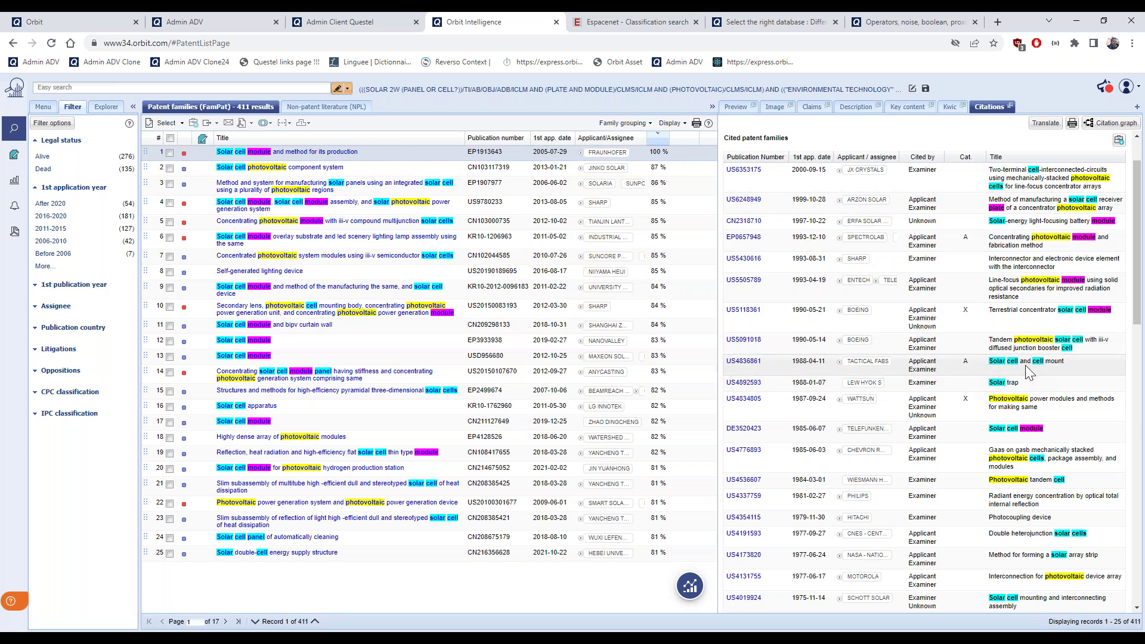
{"action": "scroll", "coordinate": [1028, 372], "scroll_direction": "down", "scroll_amount": 4}
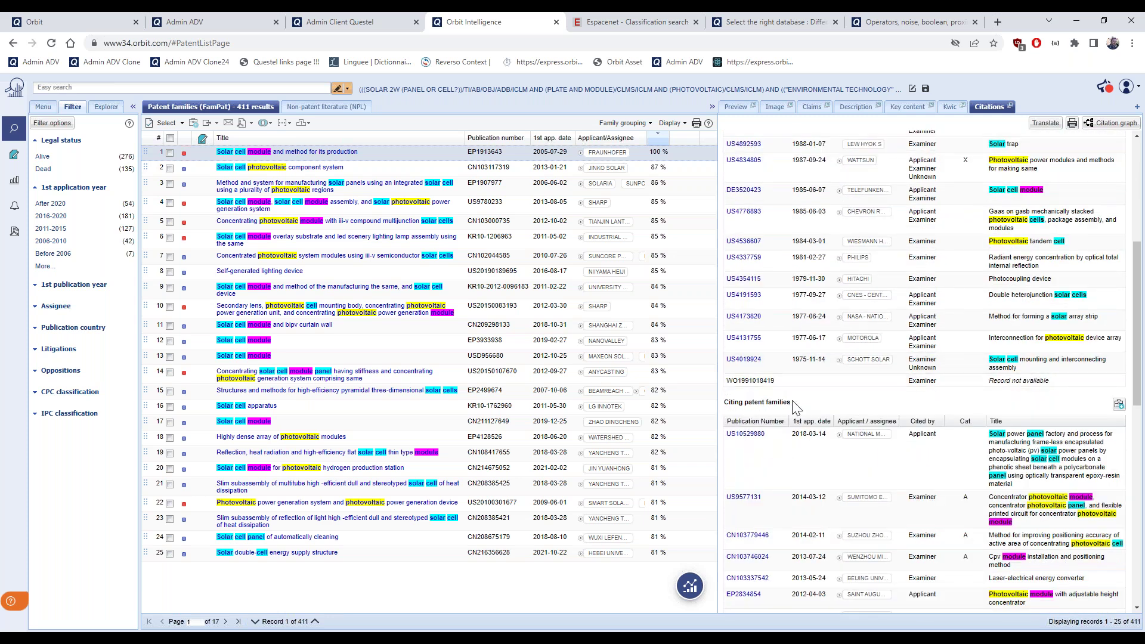
{"action": "scroll", "coordinate": [907, 400], "scroll_direction": "down", "scroll_amount": 1}
{"action": "scroll", "coordinate": [907, 399], "scroll_direction": "down", "scroll_amount": 10}
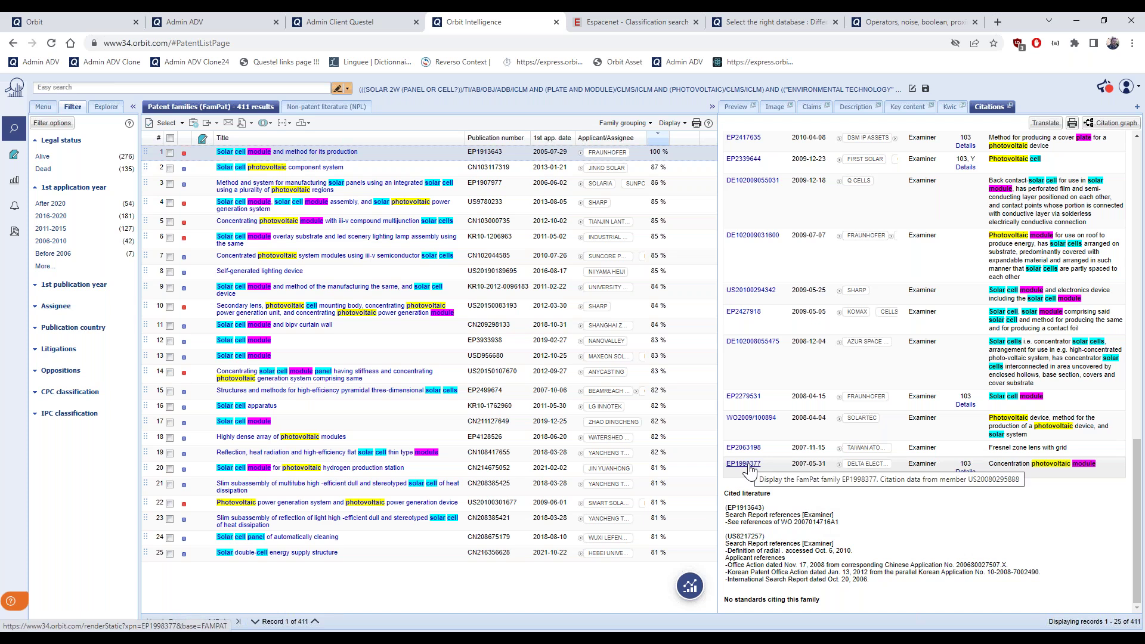
Open citing family EP1998377 in Orbit Express and expand its classifications, claims and family overview
{"action": "left_click", "coordinate": [749, 467]}
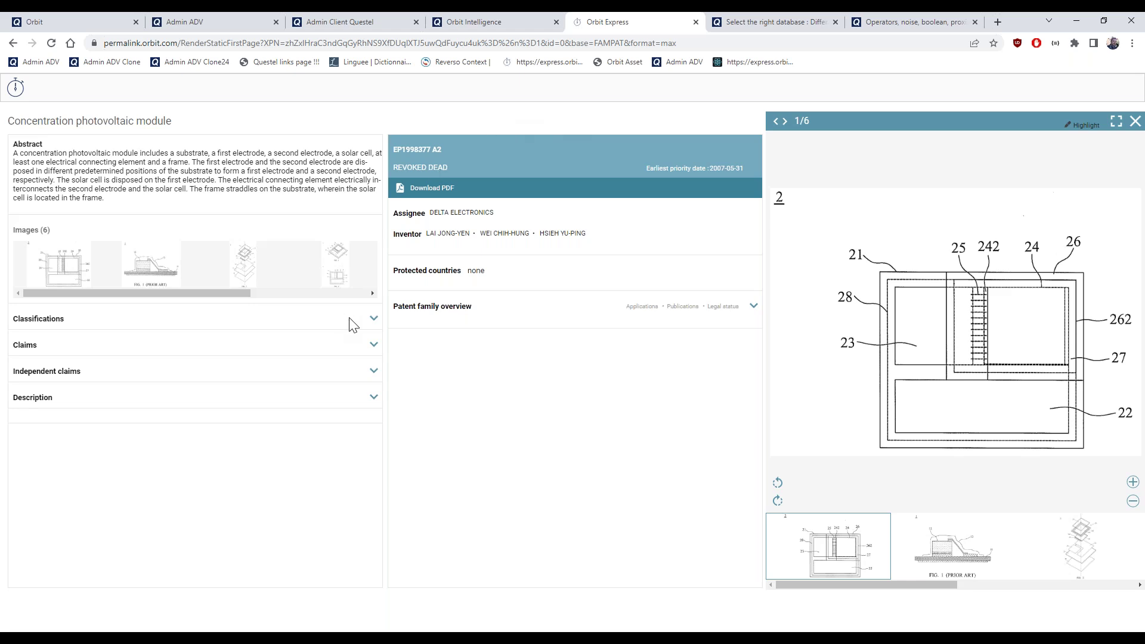
{"action": "left_click", "coordinate": [373, 320]}
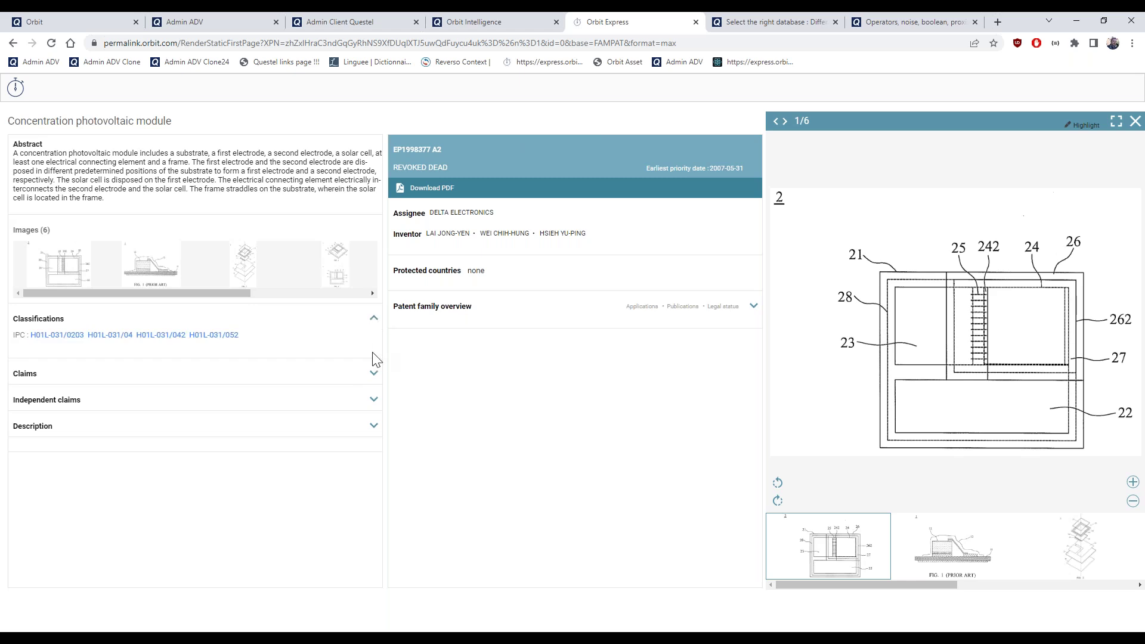
{"action": "left_click", "coordinate": [374, 375]}
{"action": "scroll", "coordinate": [362, 479], "scroll_direction": "down", "scroll_amount": 10}
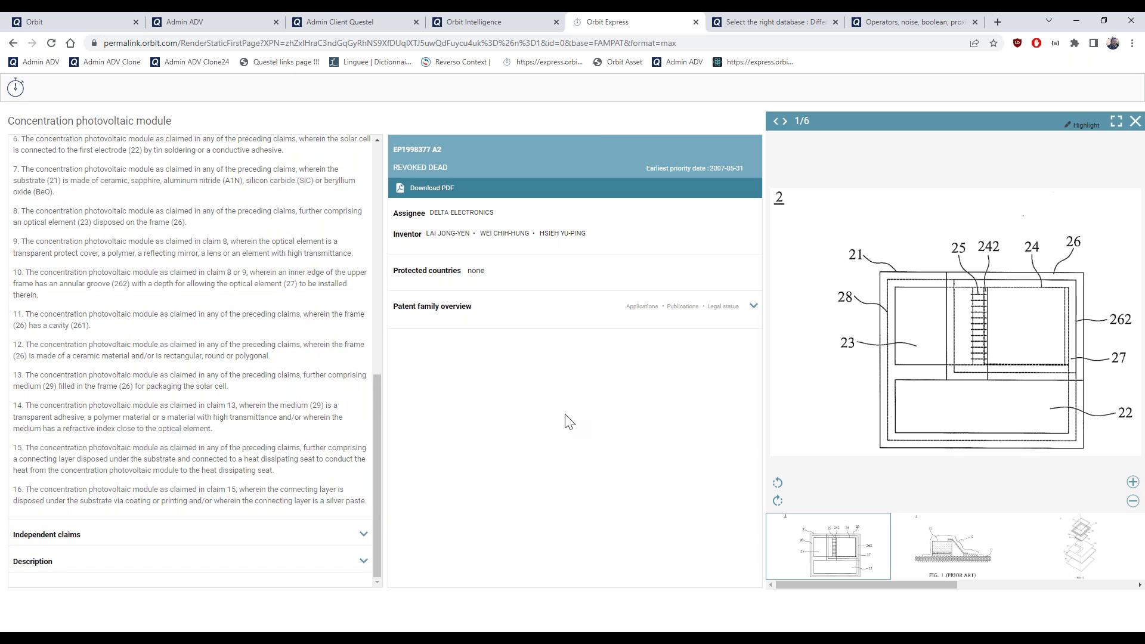
{"action": "left_click", "coordinate": [754, 308]}
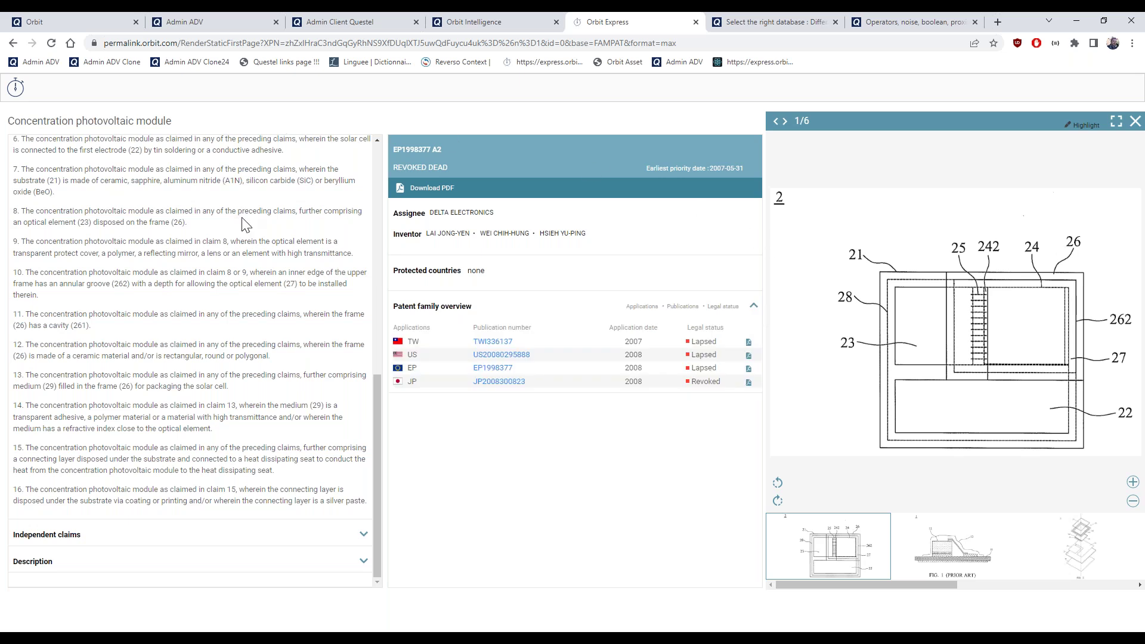
{"action": "scroll", "coordinate": [242, 253], "scroll_direction": "up", "scroll_amount": 6}
{"action": "scroll", "coordinate": [242, 255], "scroll_direction": "up", "scroll_amount": 3}
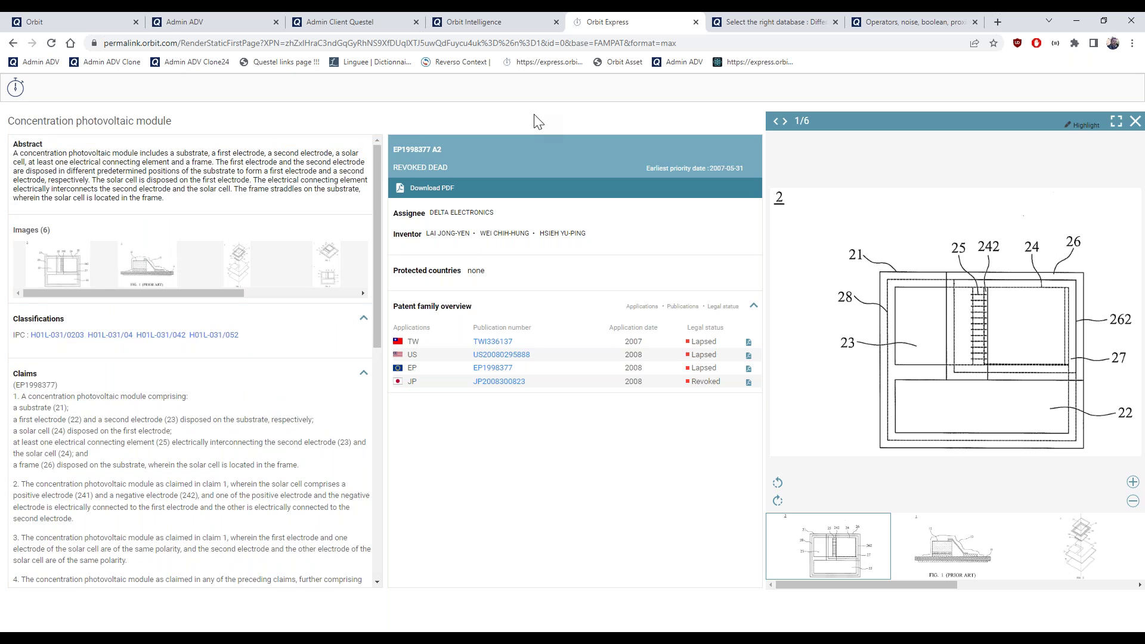
Return to the 411-family solar result list in Orbit Intelligence, briefly revisiting the EP1998377 page
{"action": "left_click", "coordinate": [482, 23]}
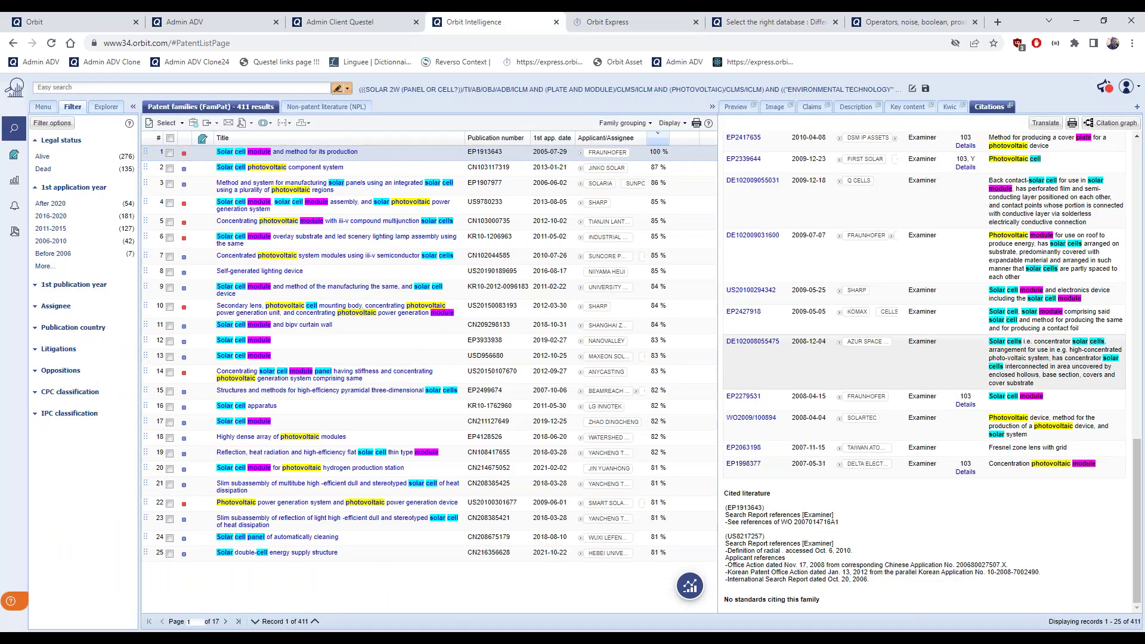
{"action": "left_click", "coordinate": [755, 470]}
{"action": "left_click", "coordinate": [598, 21]}
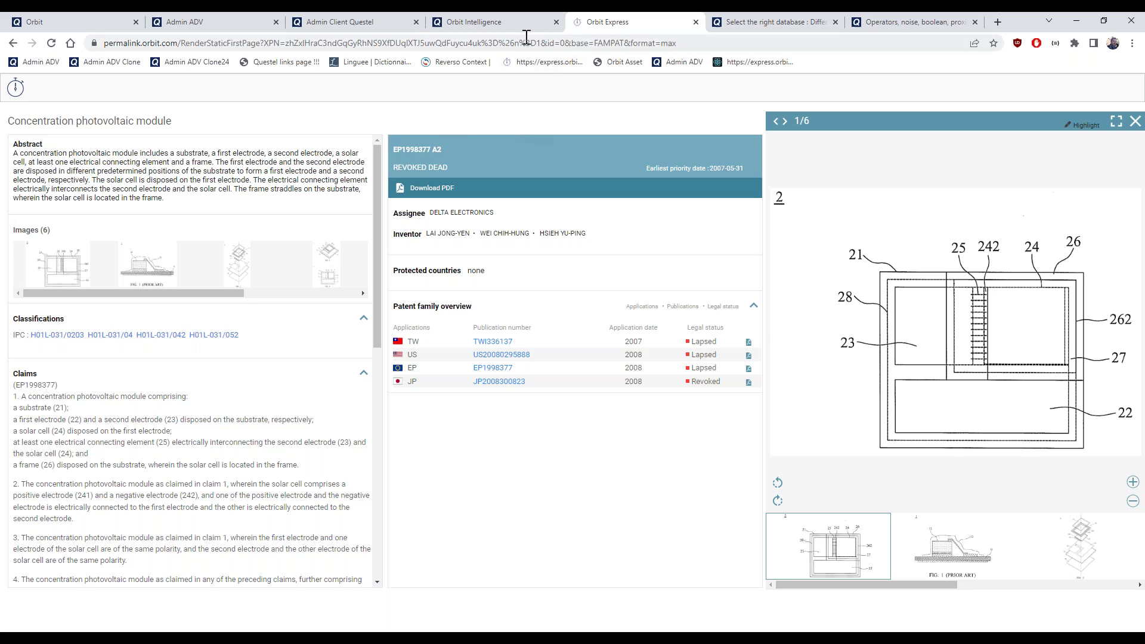
{"action": "left_click", "coordinate": [503, 23]}
Open the citation graph for second result CN103117319B, showing 7 cited and 2 citing families
{"action": "scroll", "coordinate": [761, 367], "scroll_direction": "up", "scroll_amount": 5}
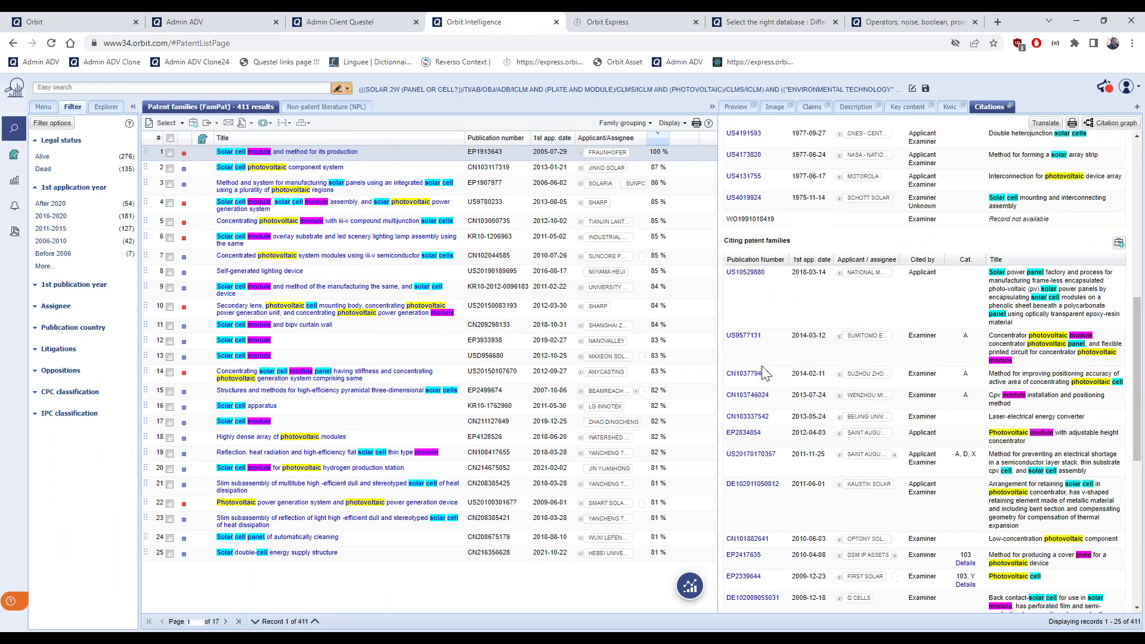
{"action": "scroll", "coordinate": [765, 374], "scroll_direction": "up", "scroll_amount": 3}
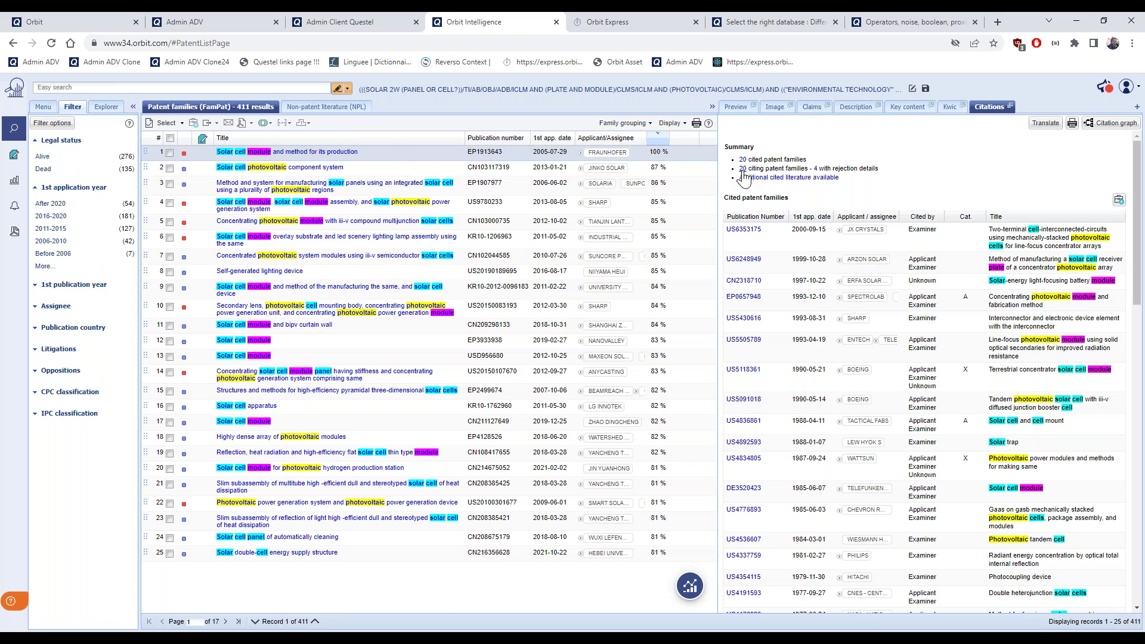
{"action": "left_click", "coordinate": [742, 160]}
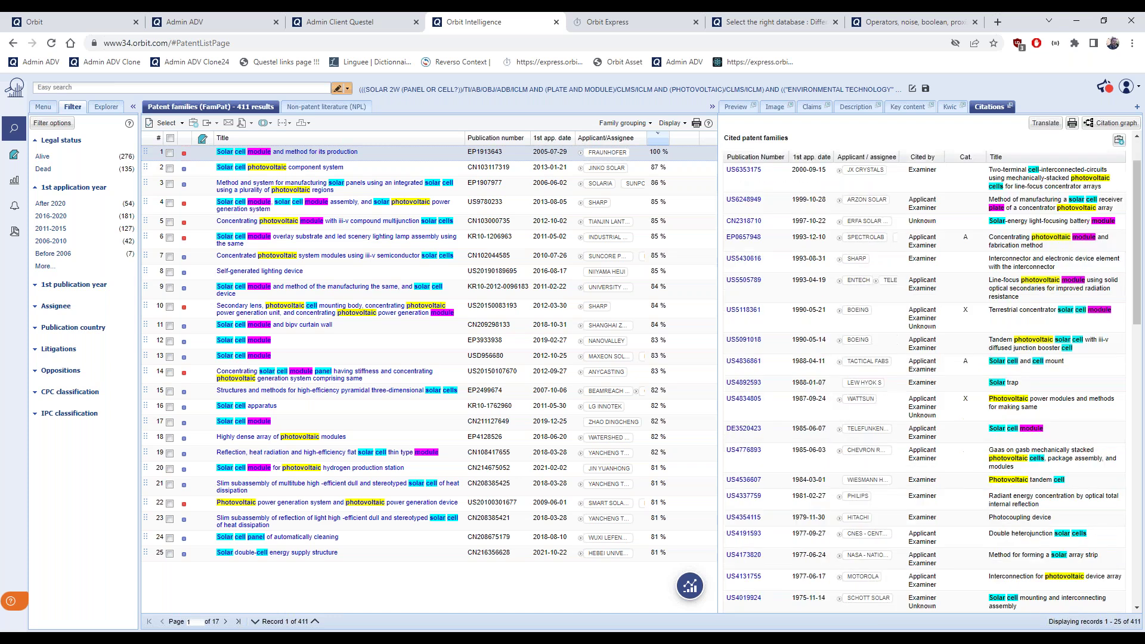
{"action": "scroll", "coordinate": [838, 273], "scroll_direction": "down", "scroll_amount": 2}
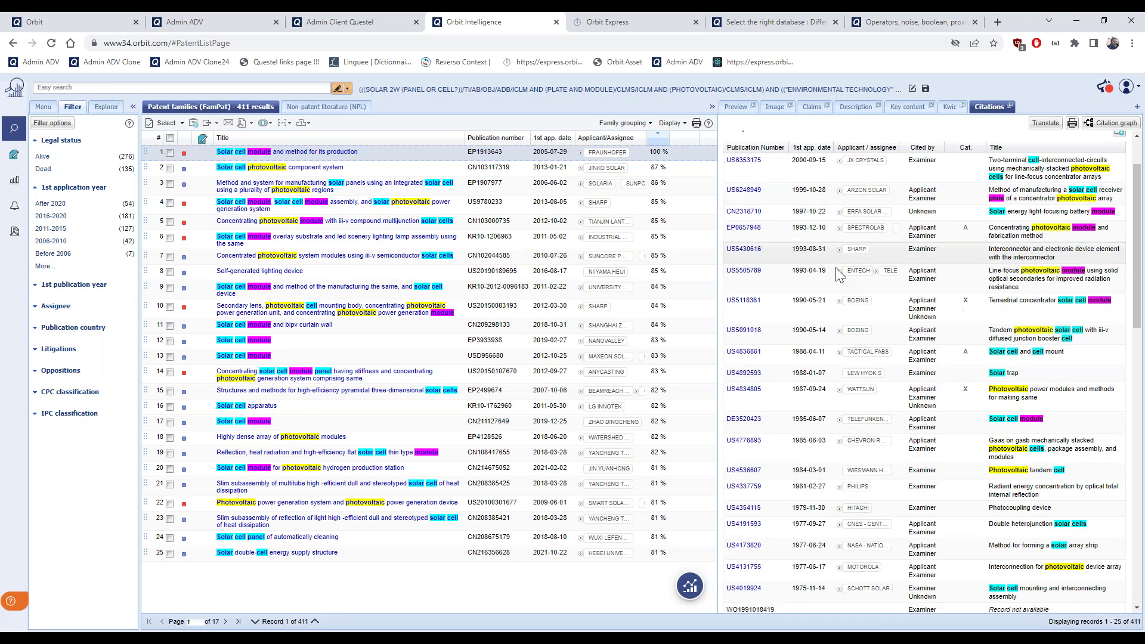
{"action": "scroll", "coordinate": [837, 273], "scroll_direction": "up", "scroll_amount": 3}
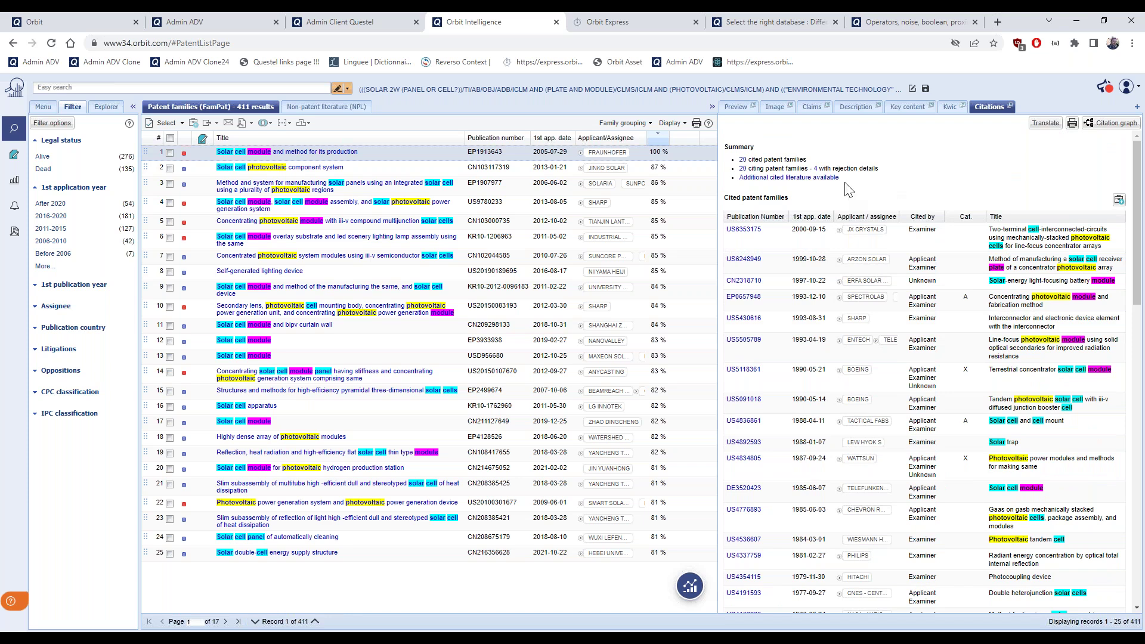
{"action": "left_click", "coordinate": [432, 171]}
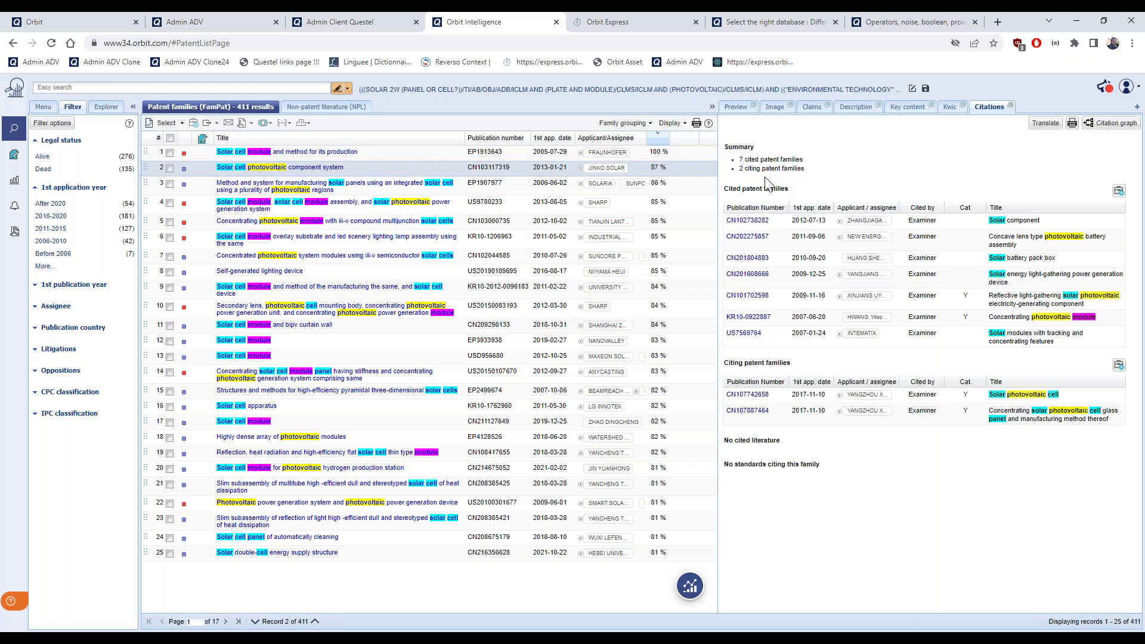
{"action": "left_click", "coordinate": [1102, 131]}
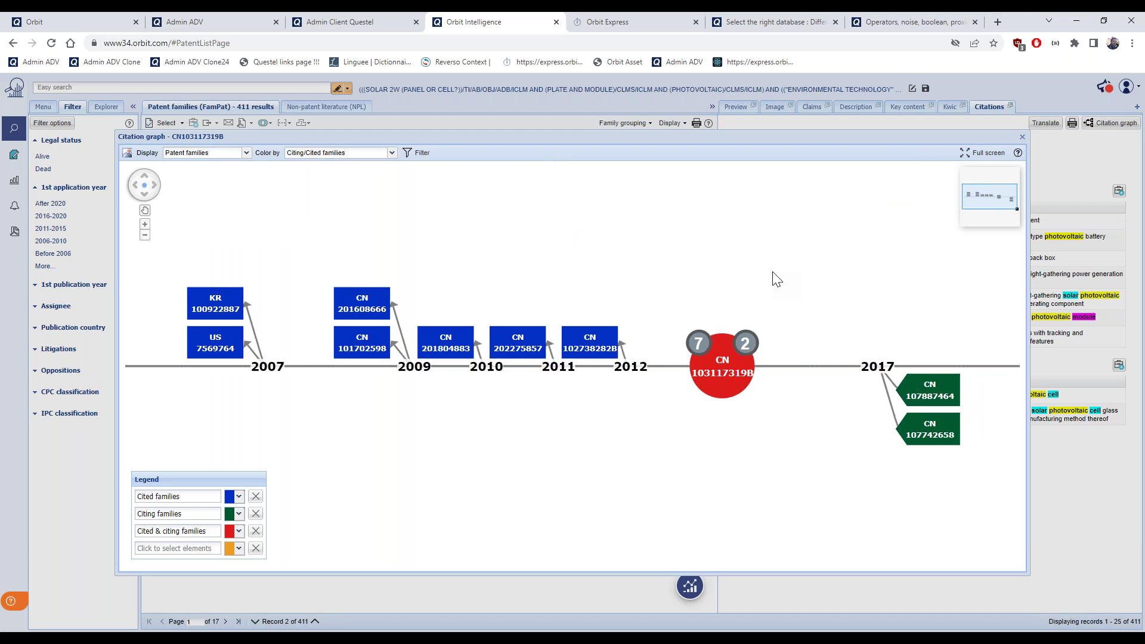
Show the CN103117319B citation graph full screen and read the info cards of its nodes
{"action": "left_click", "coordinate": [981, 153]}
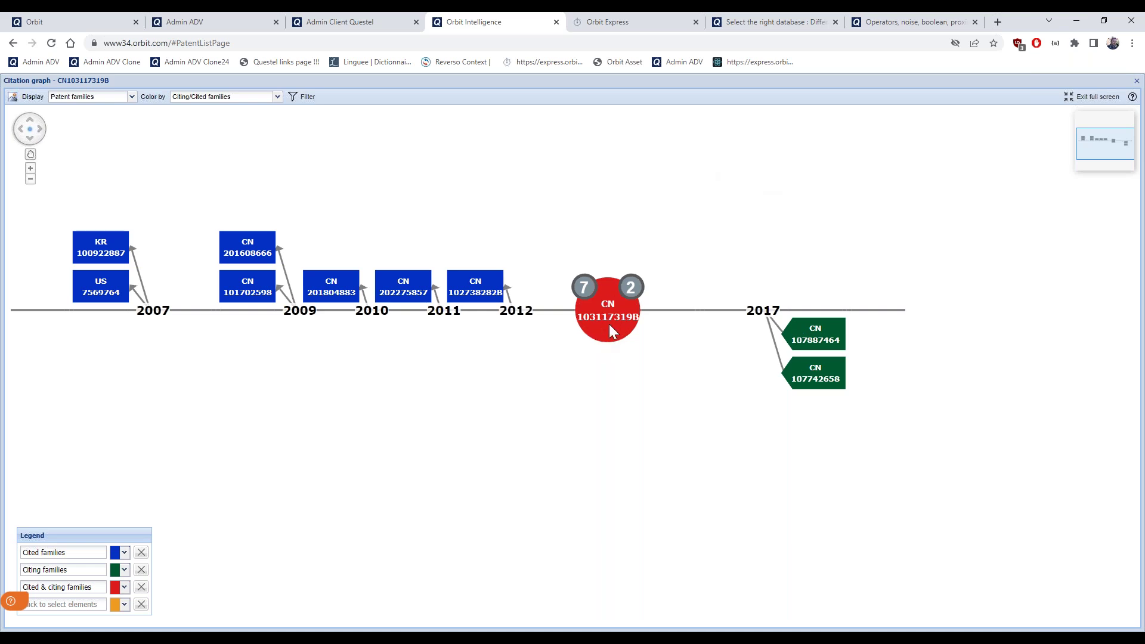
{"action": "mouse_move", "coordinate": [605, 318]}
{"action": "mouse_move", "coordinate": [636, 285]}
{"action": "mouse_move", "coordinate": [812, 342]}
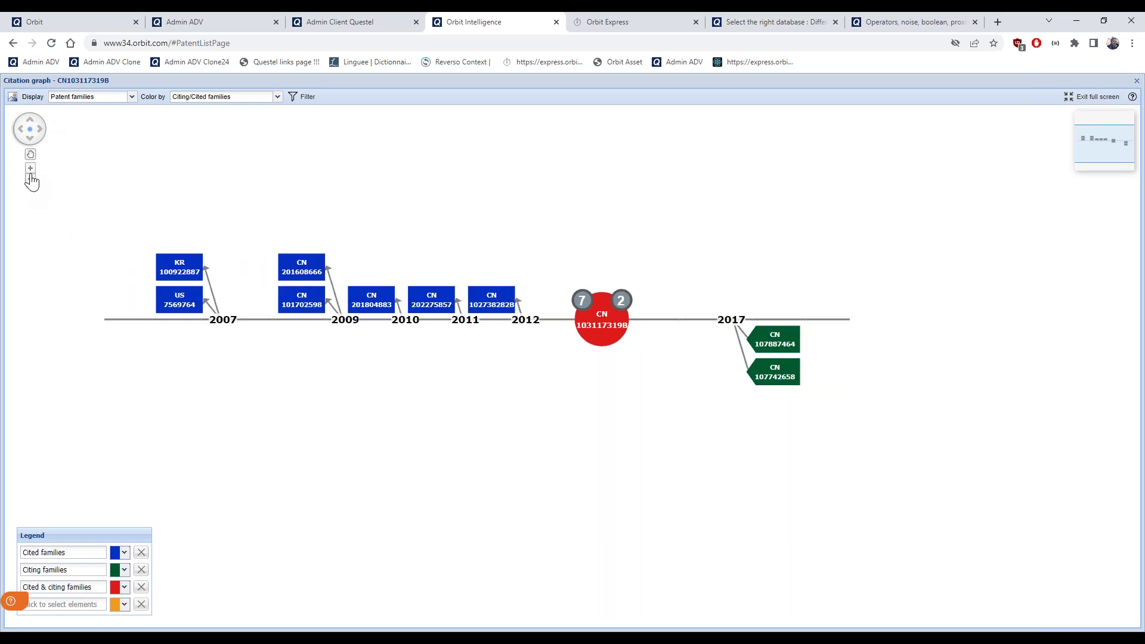
Export the CN103117319B citation graph as a JPG image, open it in a new tab, and return
{"action": "left_click", "coordinate": [12, 98]}
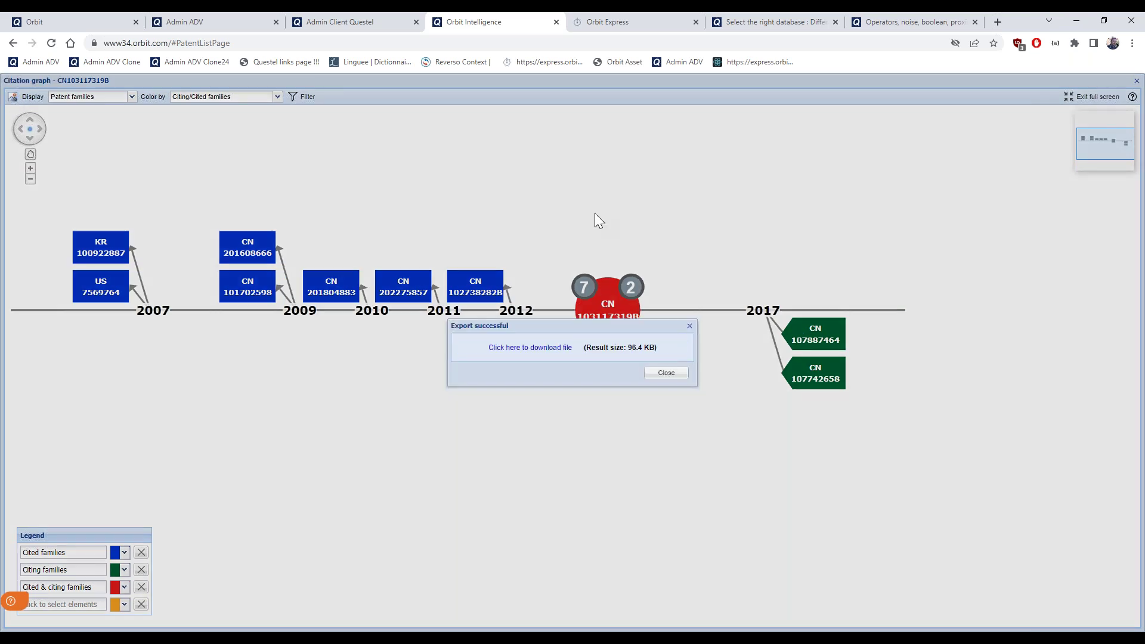
{"action": "left_click", "coordinate": [557, 349]}
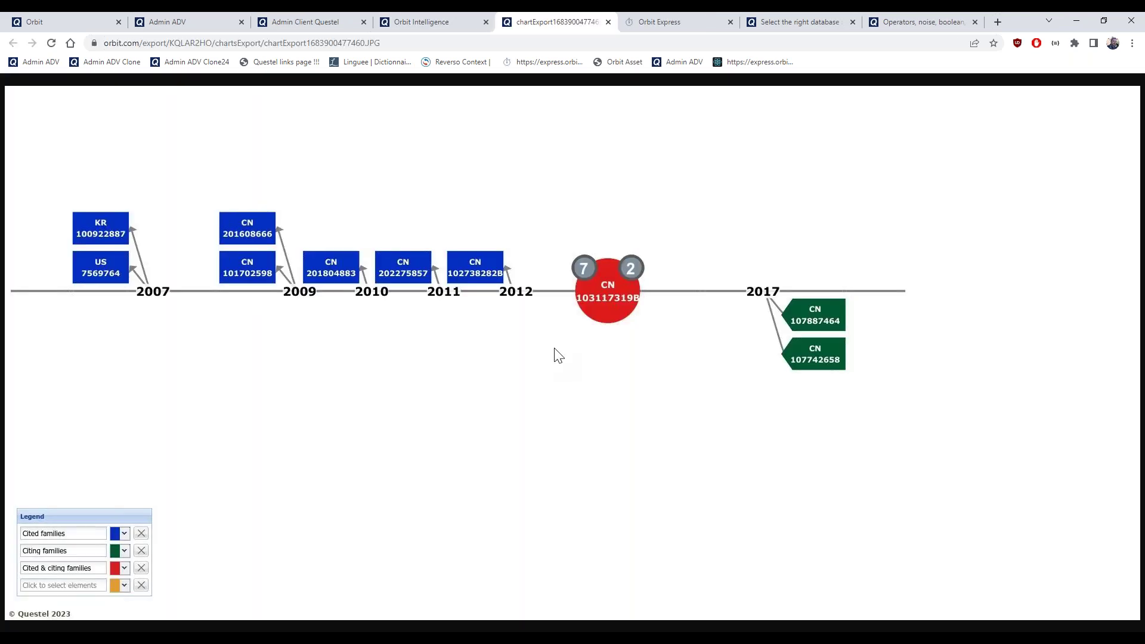
{"action": "left_click", "coordinate": [439, 27]}
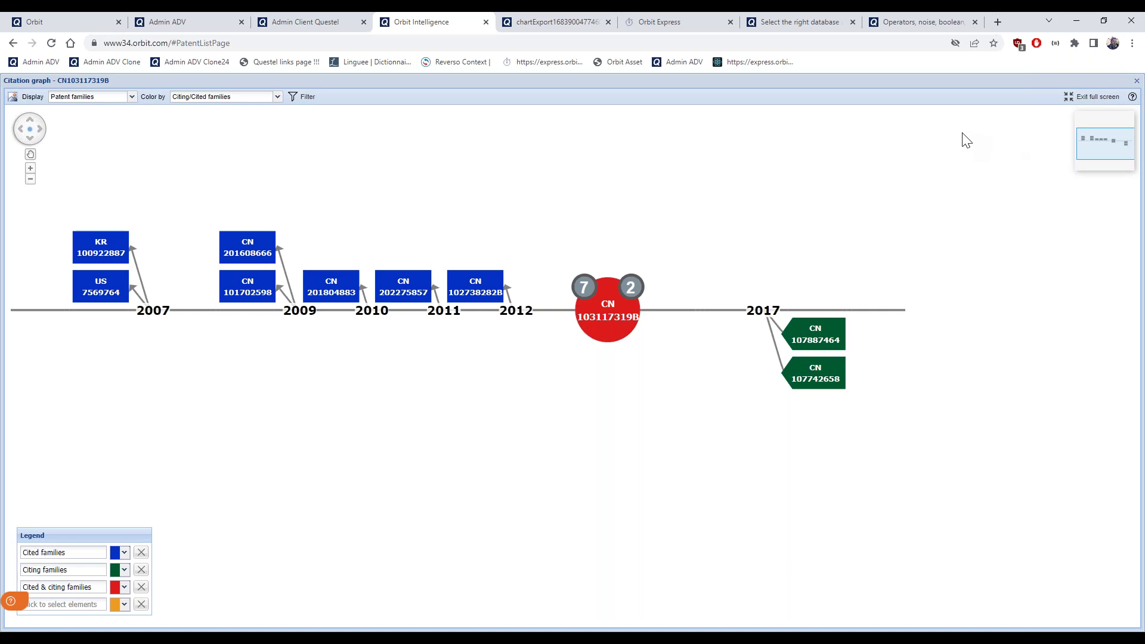
Close the CN103117319B citation graph window
{"action": "left_click", "coordinate": [1137, 81]}
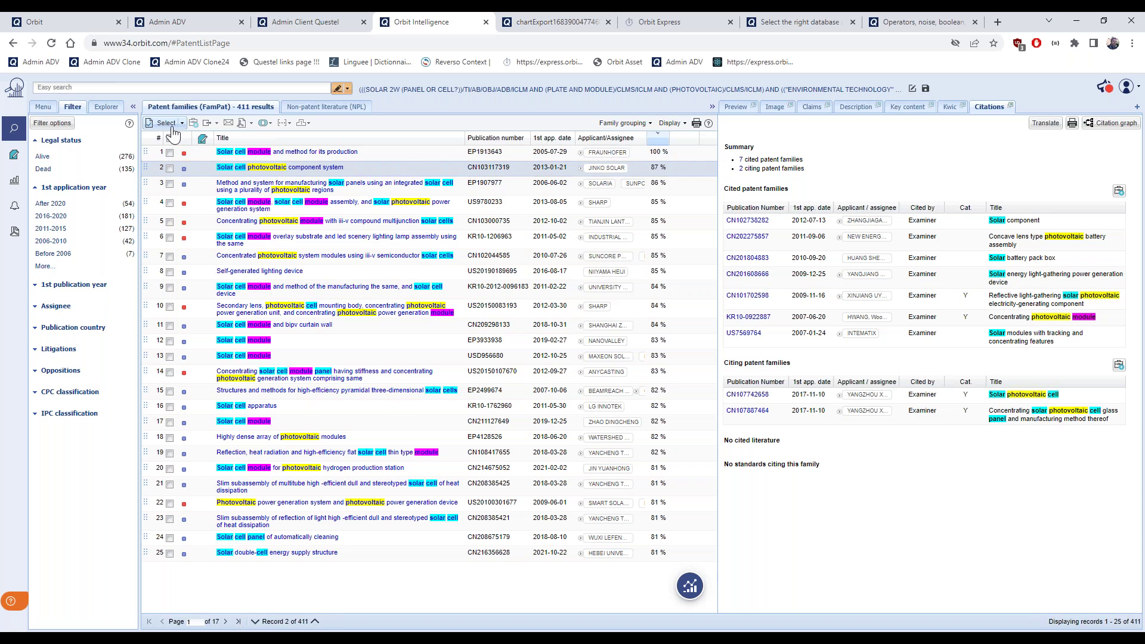
Select all 411 solar result families and bring up the Citations search options
{"action": "left_click", "coordinate": [171, 135]}
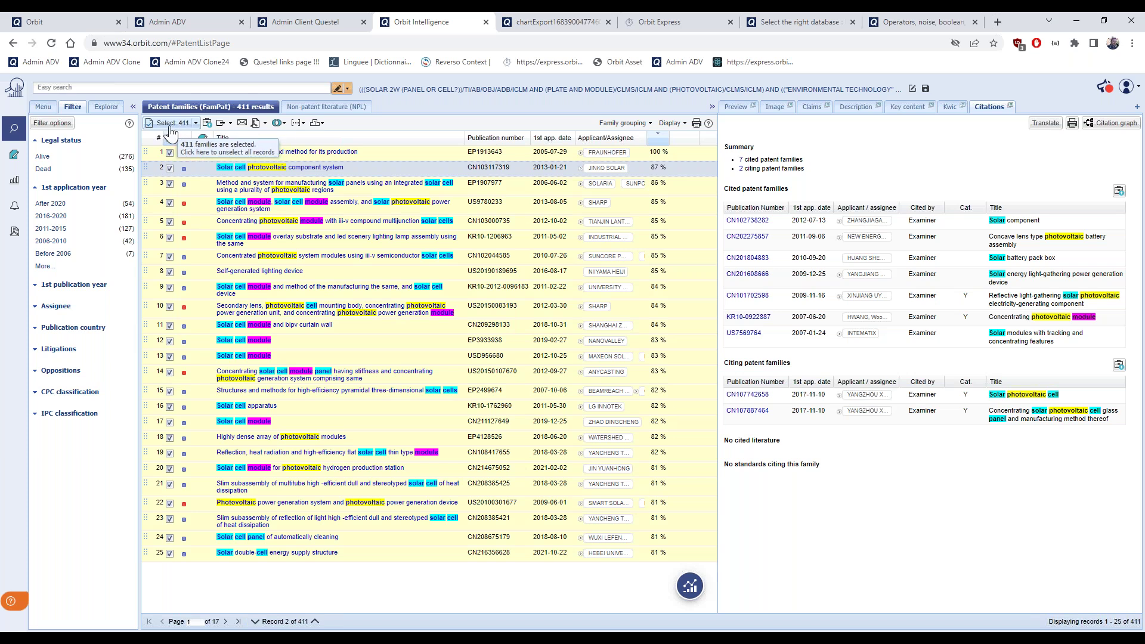
{"action": "left_click", "coordinate": [304, 126]}
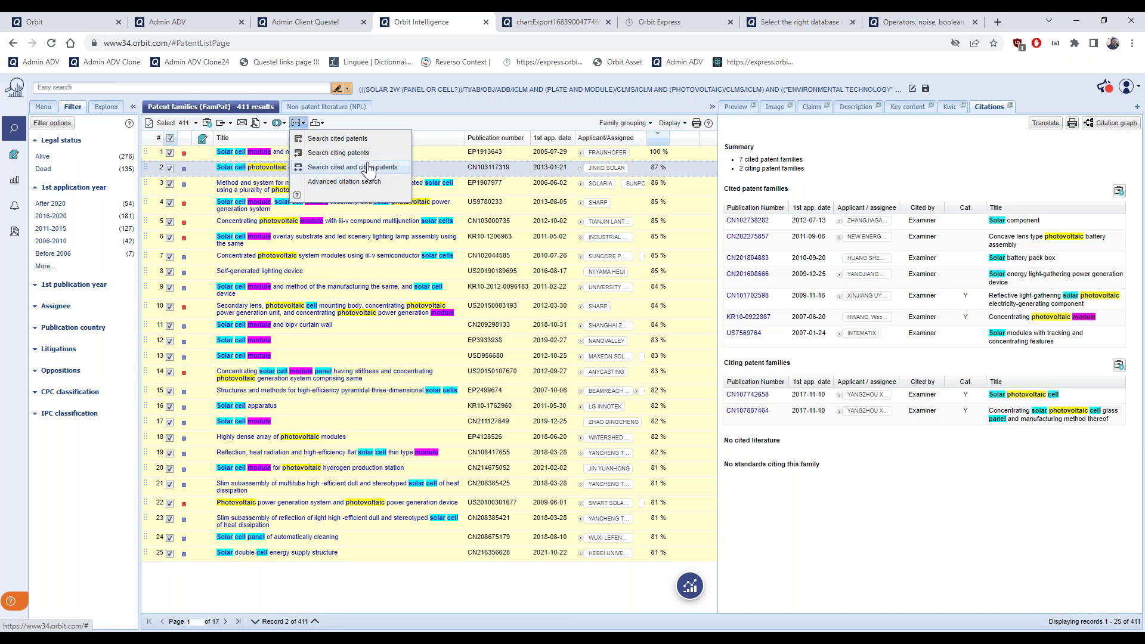
Search the patents cited by the 411 selected families, yielding 3503 cited families
{"action": "left_click", "coordinate": [361, 143]}
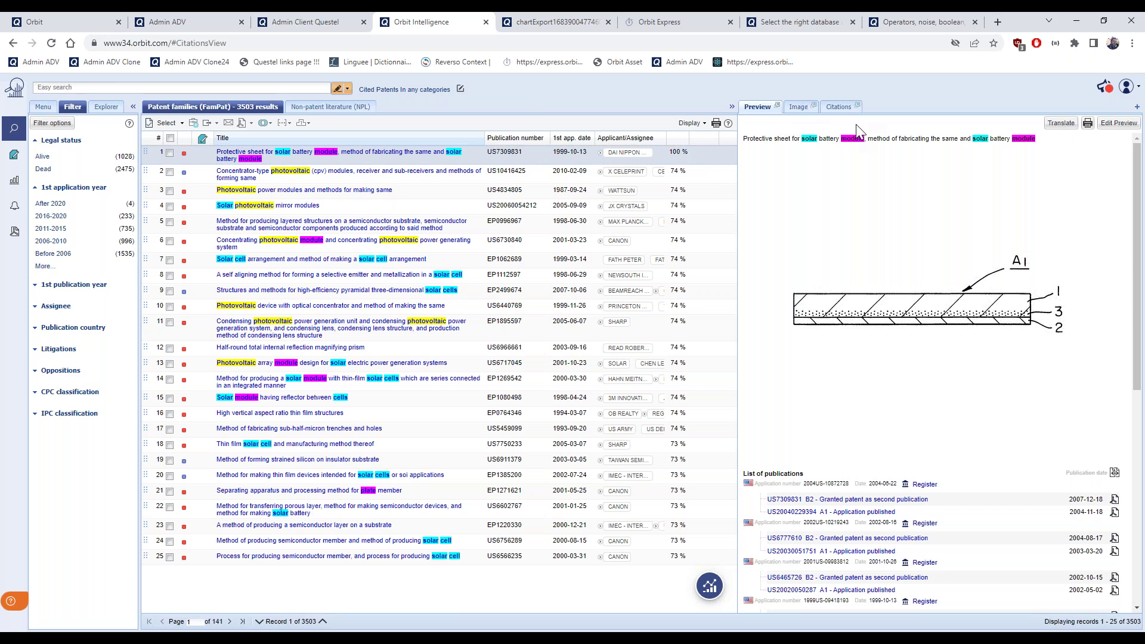
{"action": "scroll", "coordinate": [854, 278], "scroll_direction": "down", "scroll_amount": 1}
{"action": "scroll", "coordinate": [854, 278], "scroll_direction": "down", "scroll_amount": 3}
{"action": "scroll", "coordinate": [854, 278], "scroll_direction": "up", "scroll_amount": 5}
Inspect US7309831's drawings and citations, then jump to the last and back to the first result page
{"action": "left_click", "coordinate": [798, 107]}
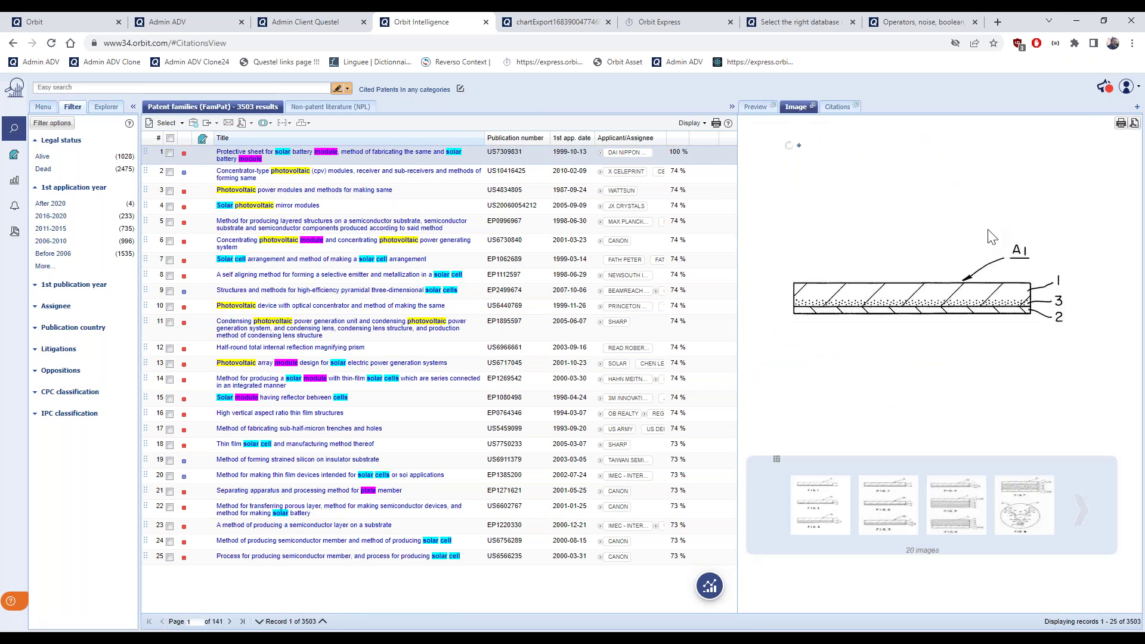
{"action": "left_click", "coordinate": [838, 107]}
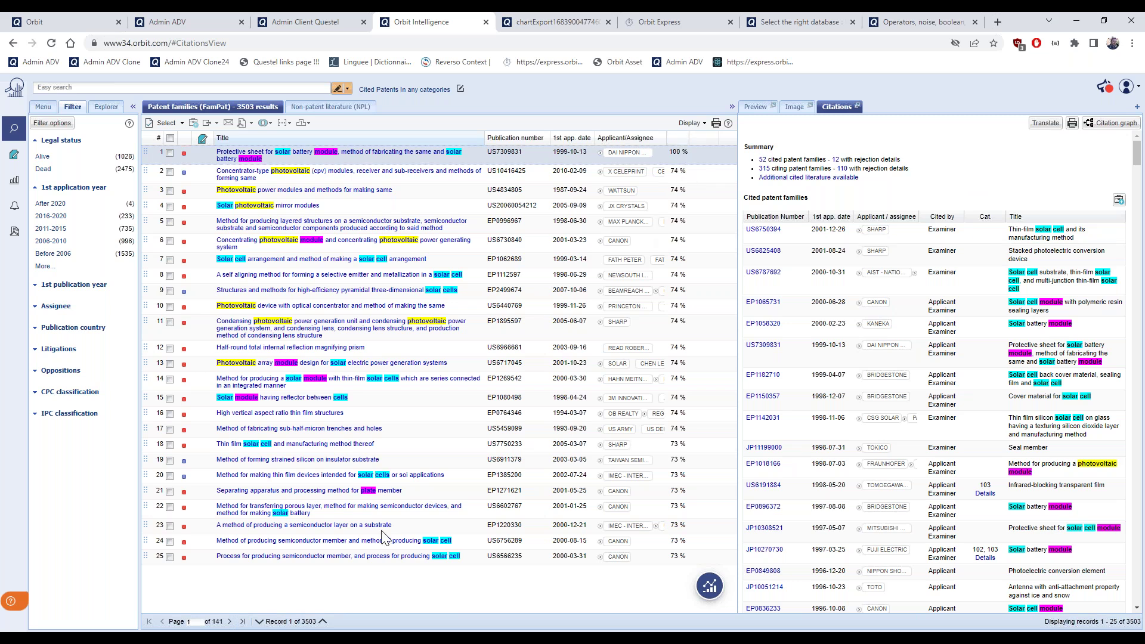
{"action": "left_click", "coordinate": [242, 622]}
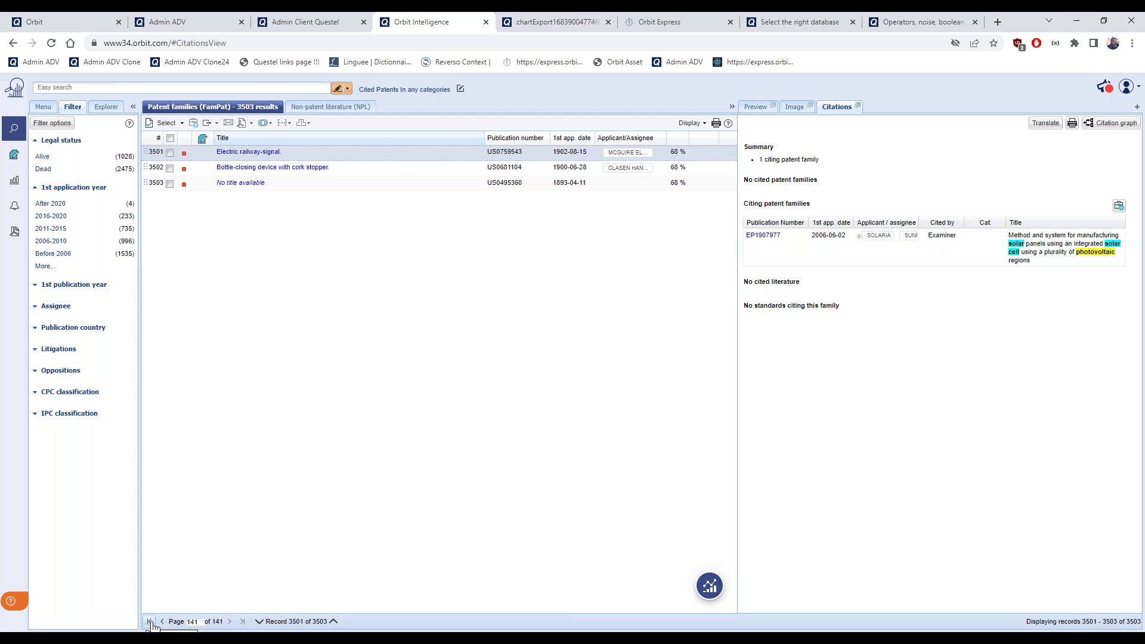
{"action": "left_click", "coordinate": [150, 621]}
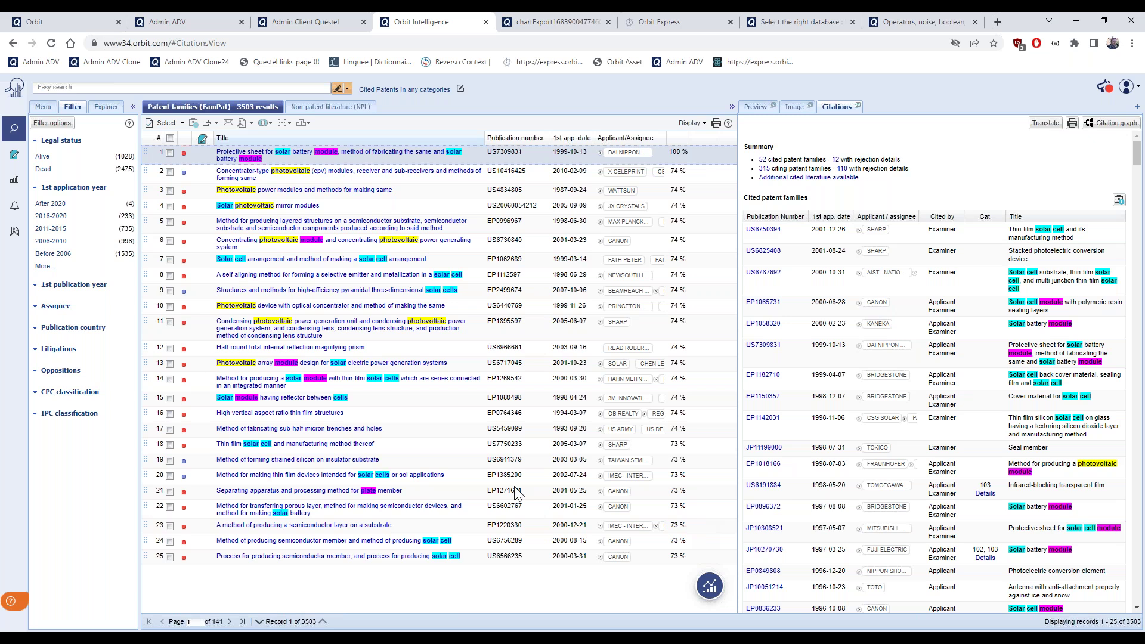
{"action": "left_click", "coordinate": [45, 110]}
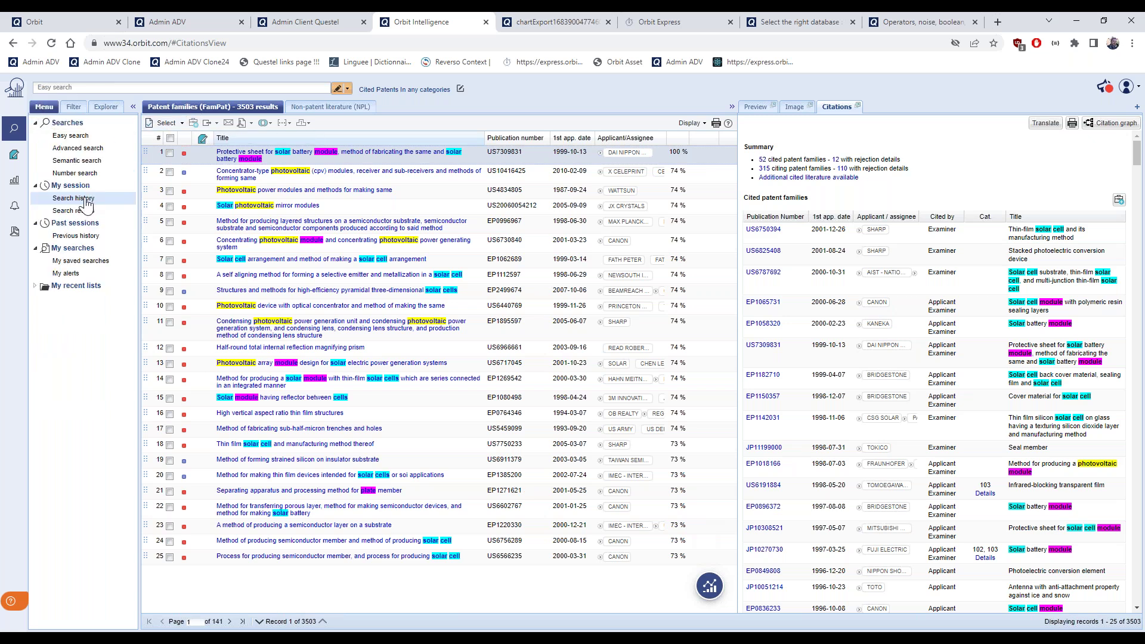
Reload search step 11's 1589 result families from the session's search history
{"action": "left_click", "coordinate": [86, 201]}
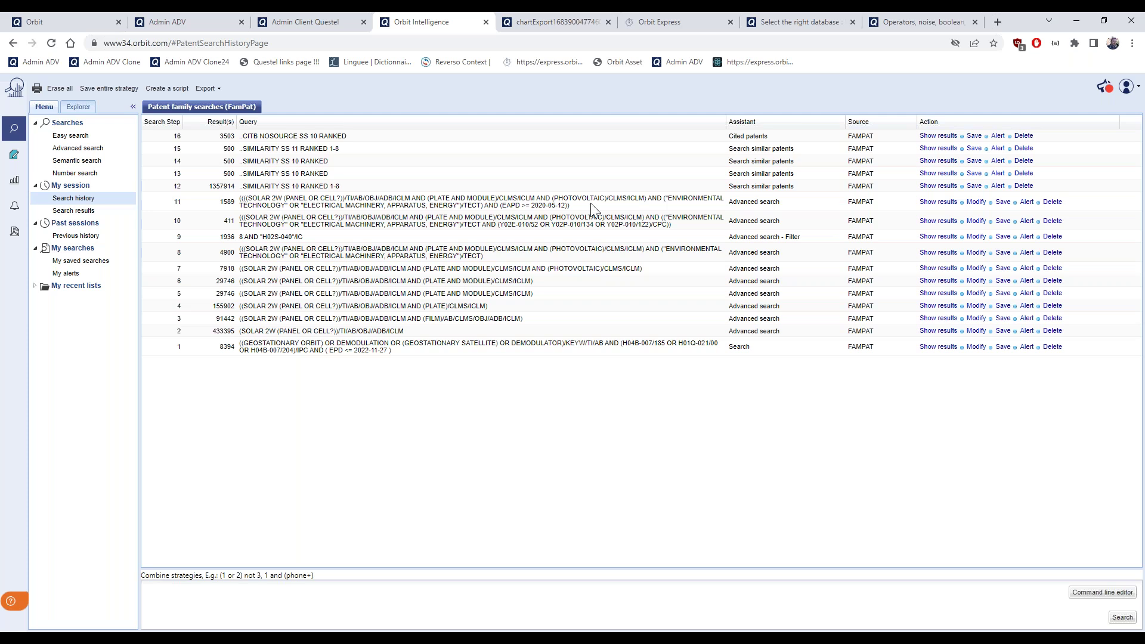
{"action": "left_click", "coordinate": [937, 203]}
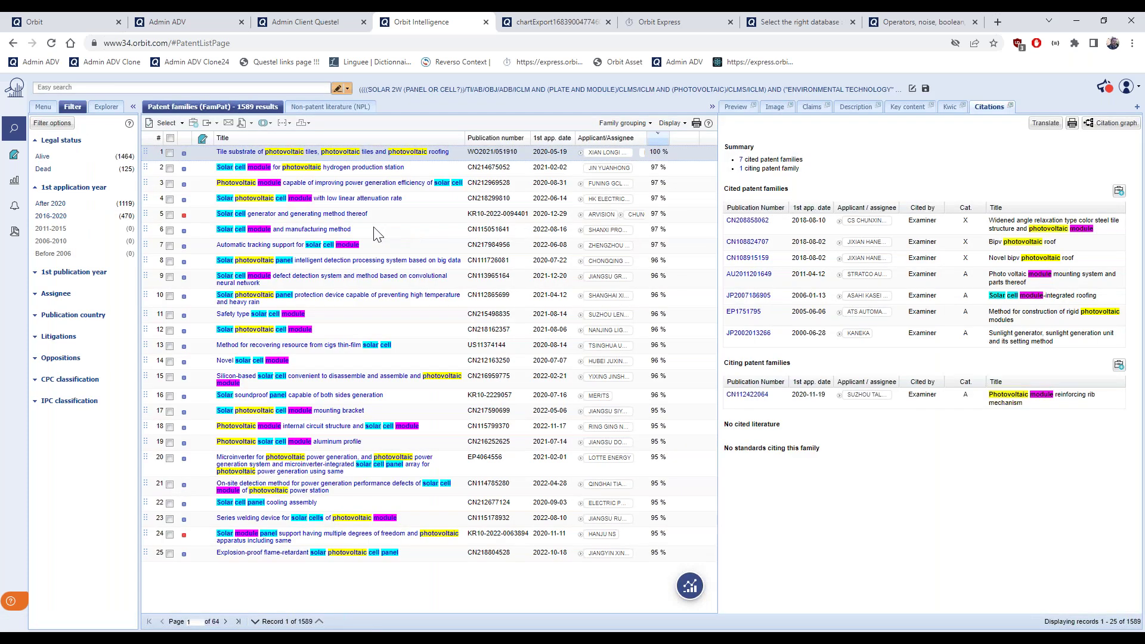
Select all 1589 families and start an advanced cited-patents search limited to non-self citations
{"action": "left_click", "coordinate": [165, 126]}
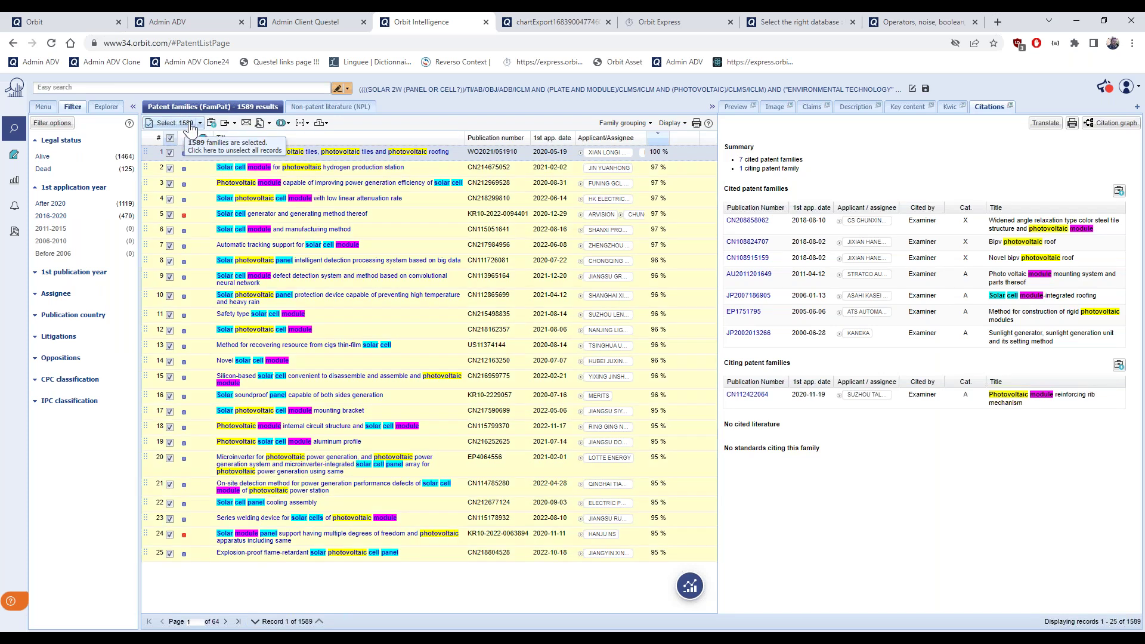
{"action": "left_click", "coordinate": [301, 122]}
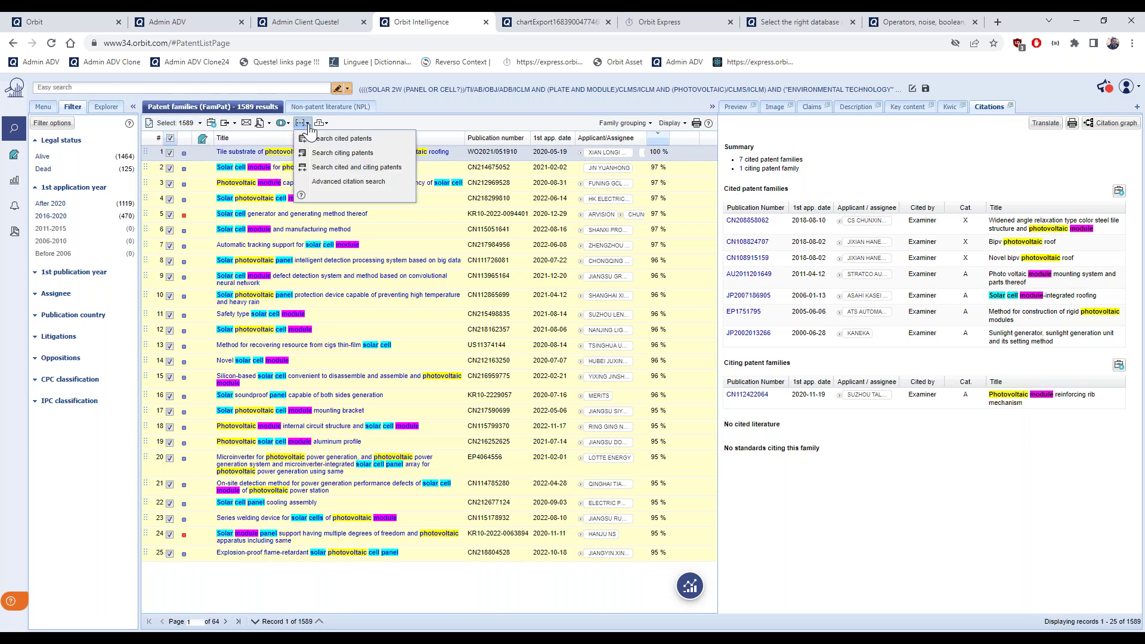
{"action": "left_click", "coordinate": [386, 190]}
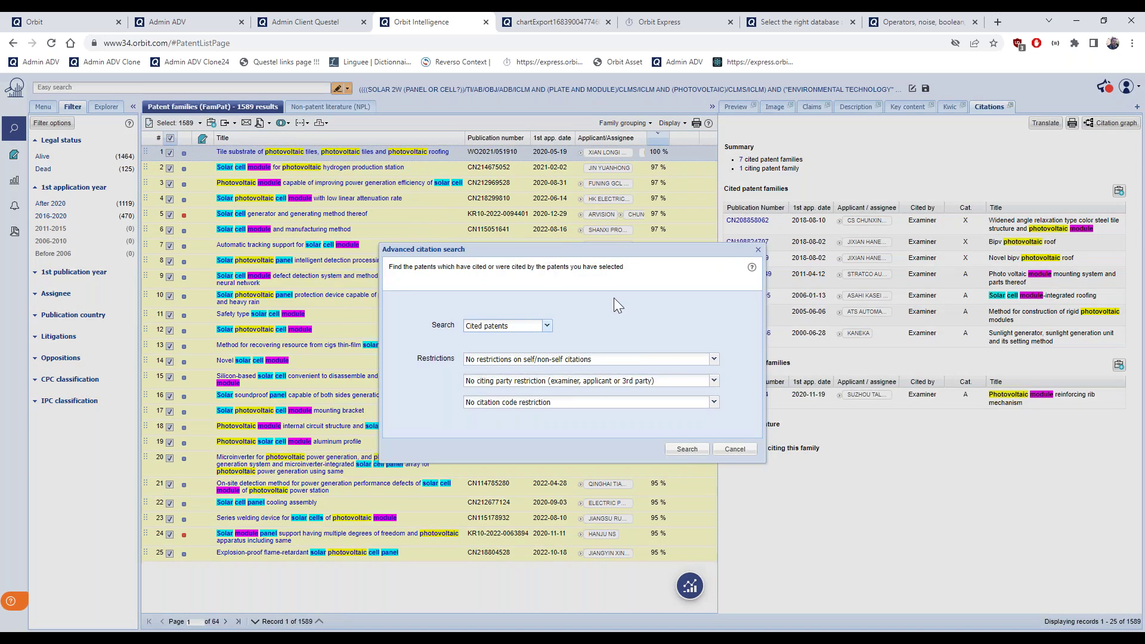
{"action": "left_click", "coordinate": [714, 363]}
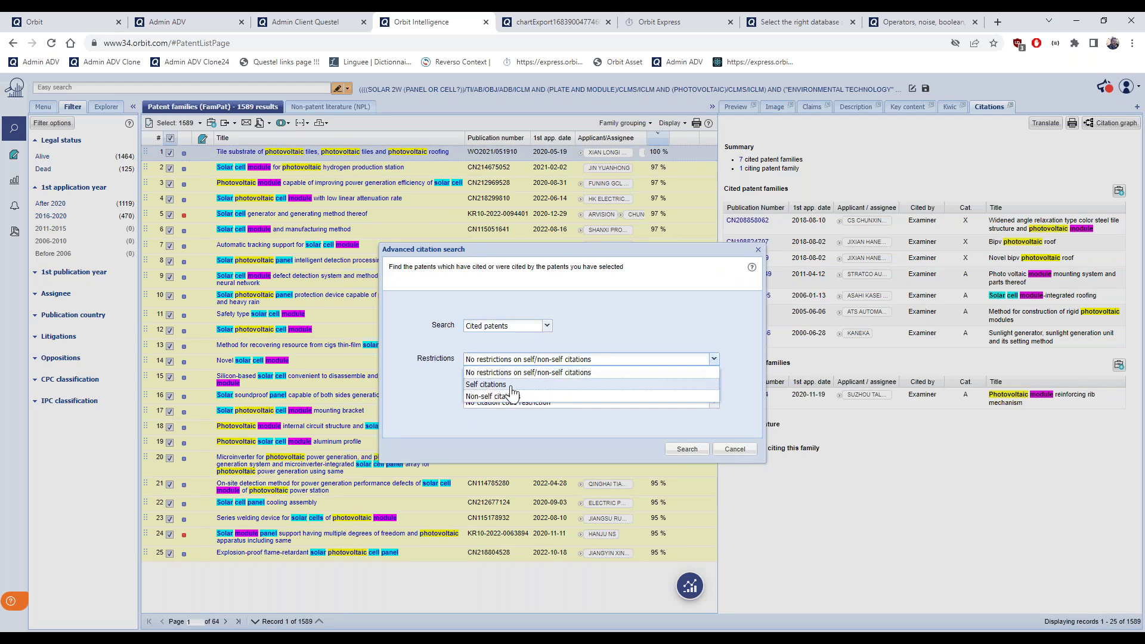
{"action": "left_click", "coordinate": [511, 387]}
{"action": "left_click", "coordinate": [714, 364]}
{"action": "left_click", "coordinate": [598, 396]}
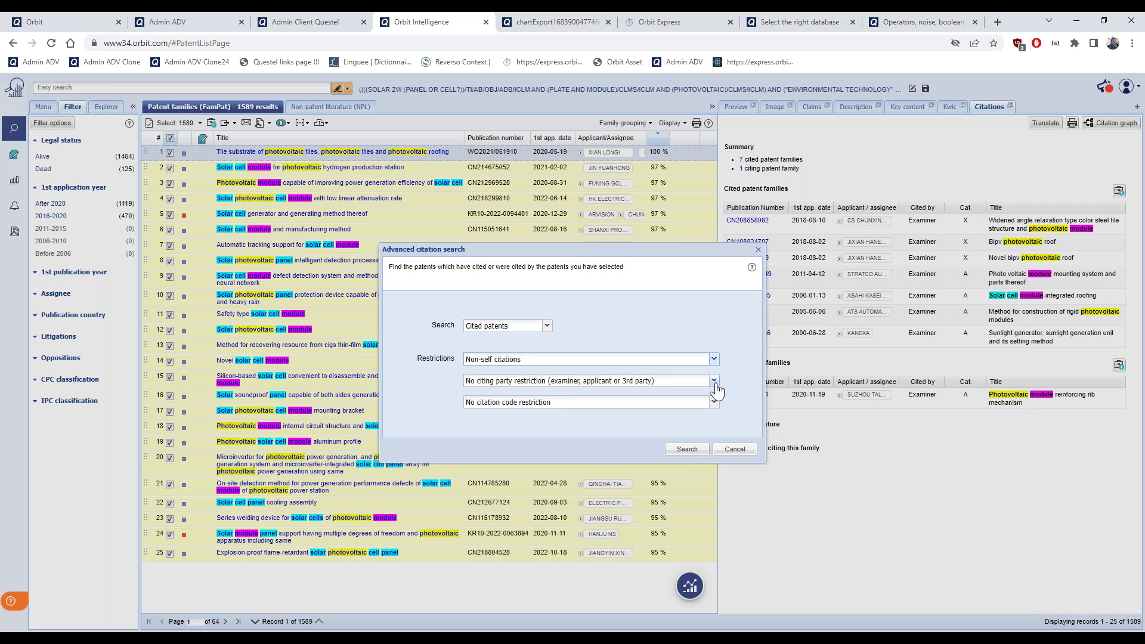
Restrict to examiner citations with novelty or obviousness codes (X, Y, I, 102, 103) and run it
{"action": "left_click", "coordinate": [715, 384]}
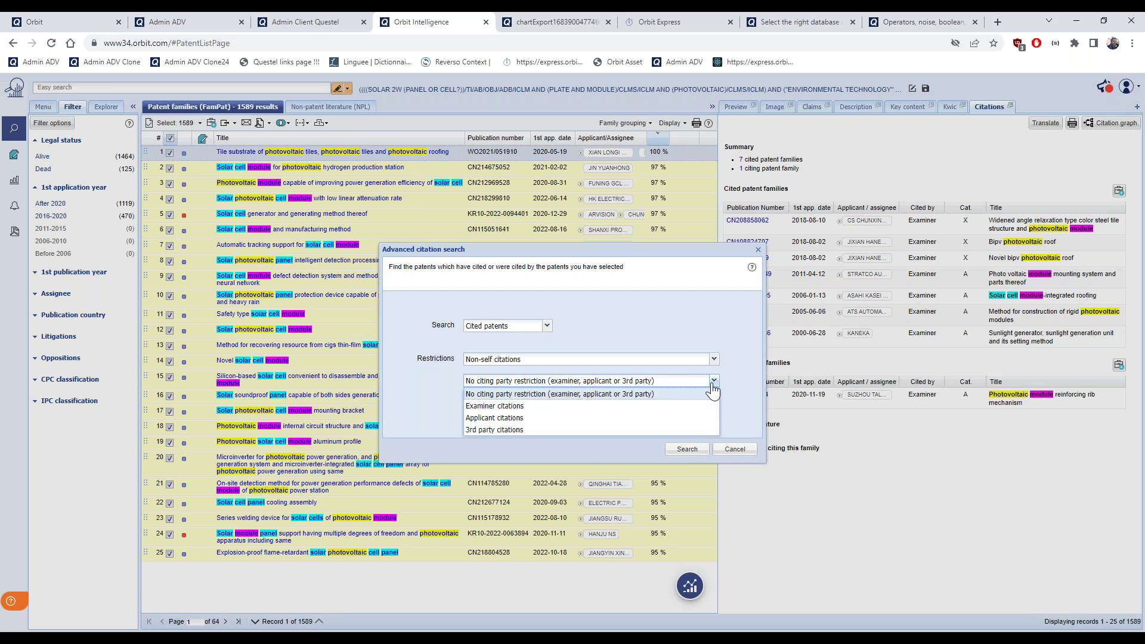
{"action": "left_click", "coordinate": [704, 406]}
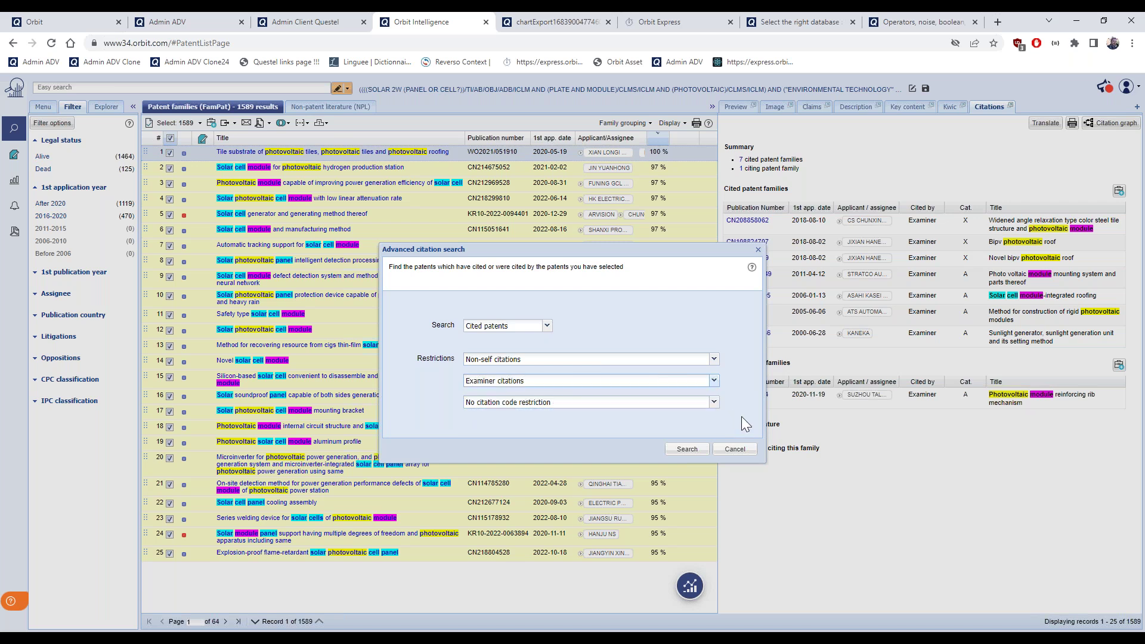
{"action": "left_click", "coordinate": [714, 404]}
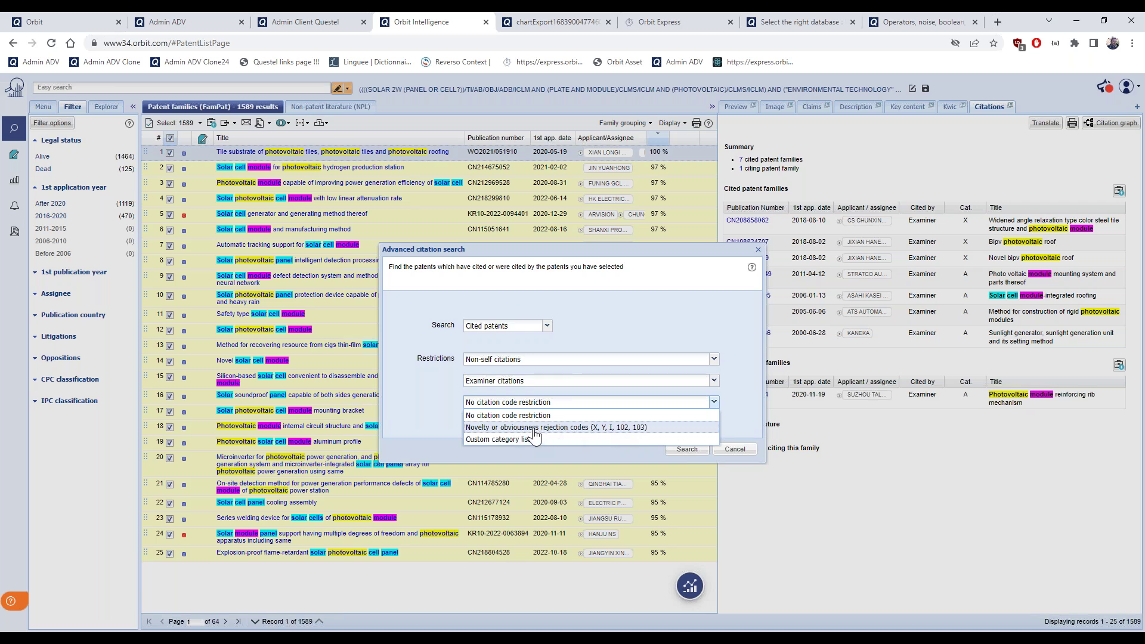
{"action": "key", "text": "Down"}
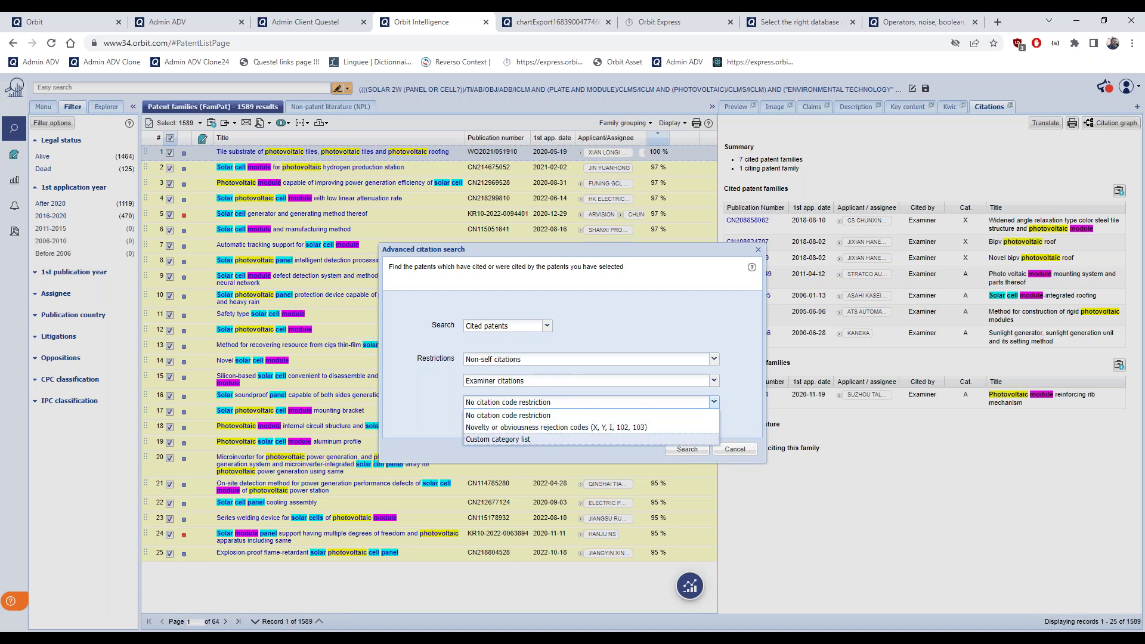
{"action": "left_click", "coordinate": [567, 430]}
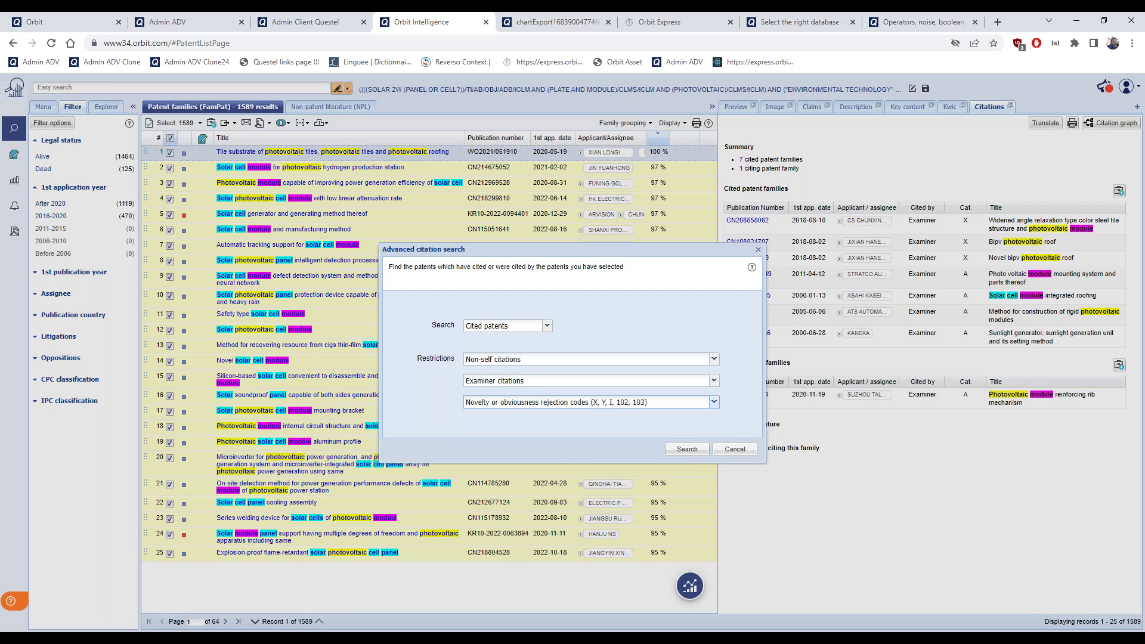
{"action": "left_click", "coordinate": [693, 457]}
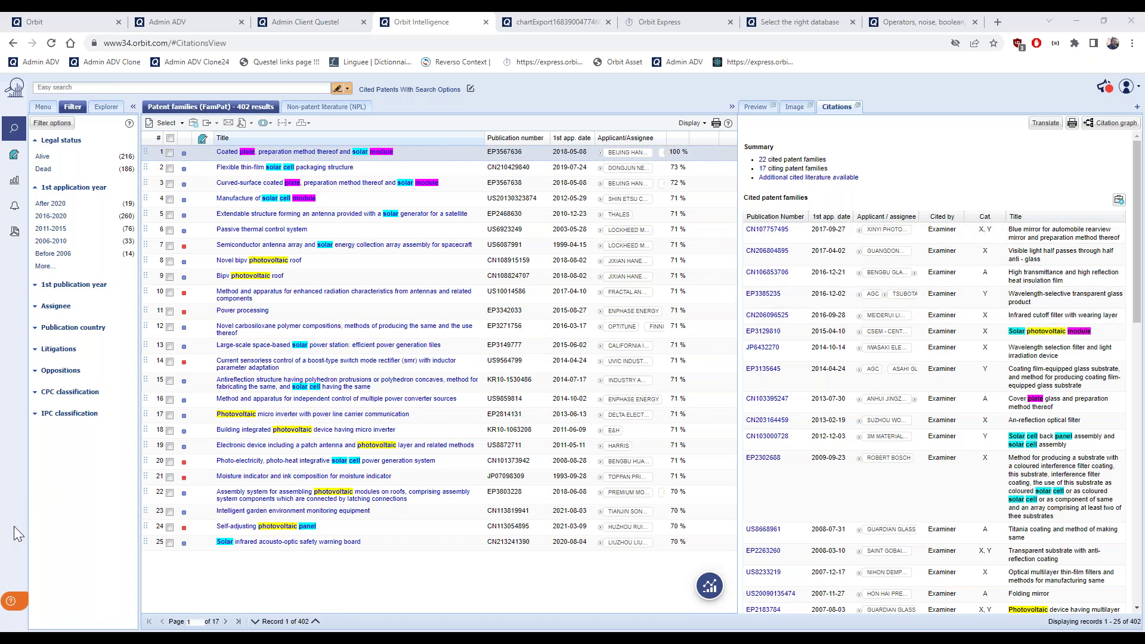
Search help for 'citation' and open 'Explore results of your Citation search' in its own browser tab
{"action": "left_click", "coordinate": [13, 602]}
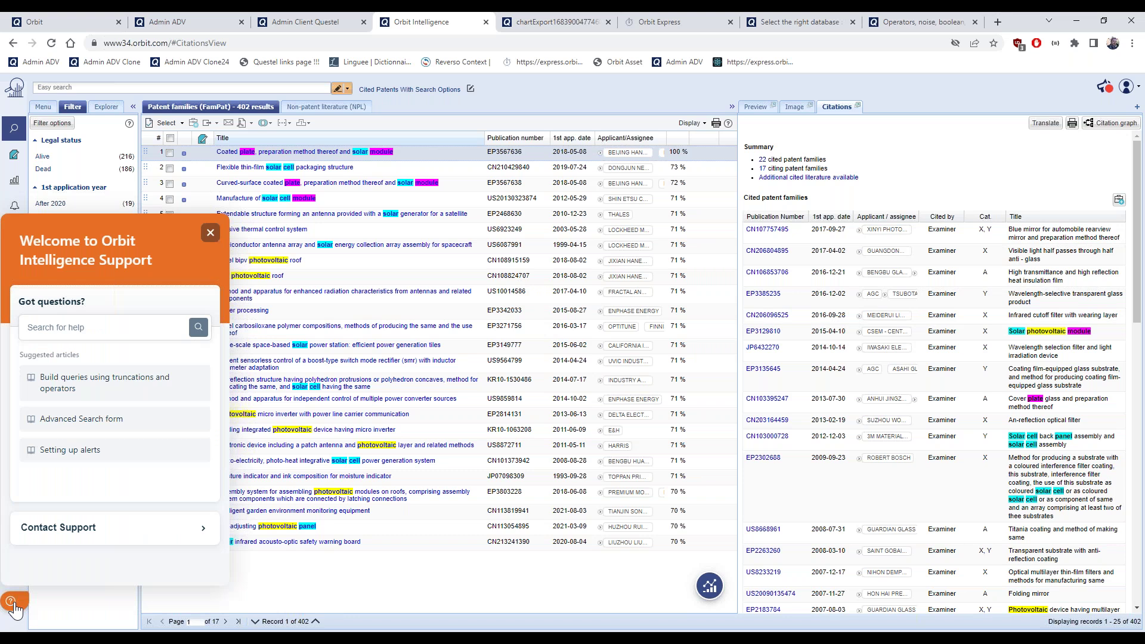
{"action": "left_click", "coordinate": [96, 328]}
{"action": "type", "text": "citation"}
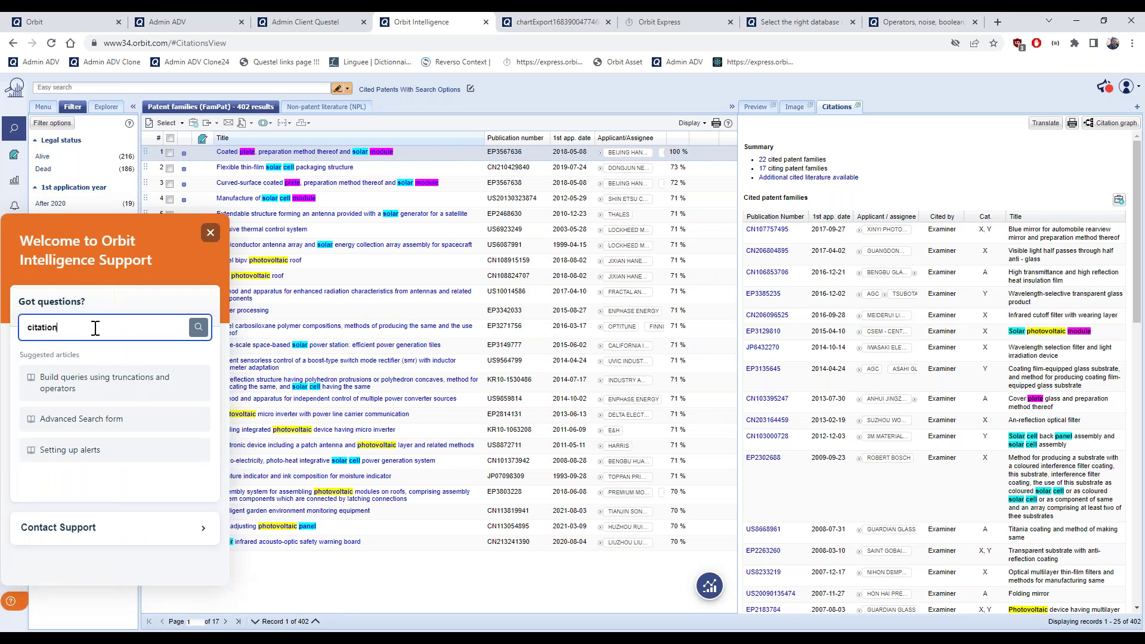
{"action": "key", "text": "Return"}
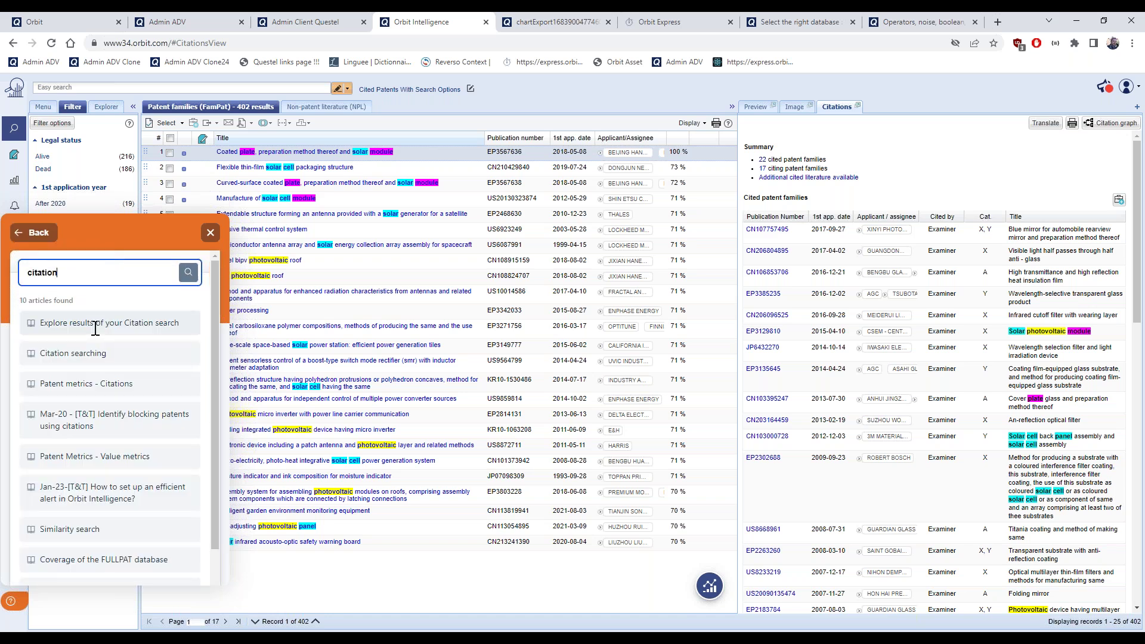
{"action": "left_click", "coordinate": [96, 328]}
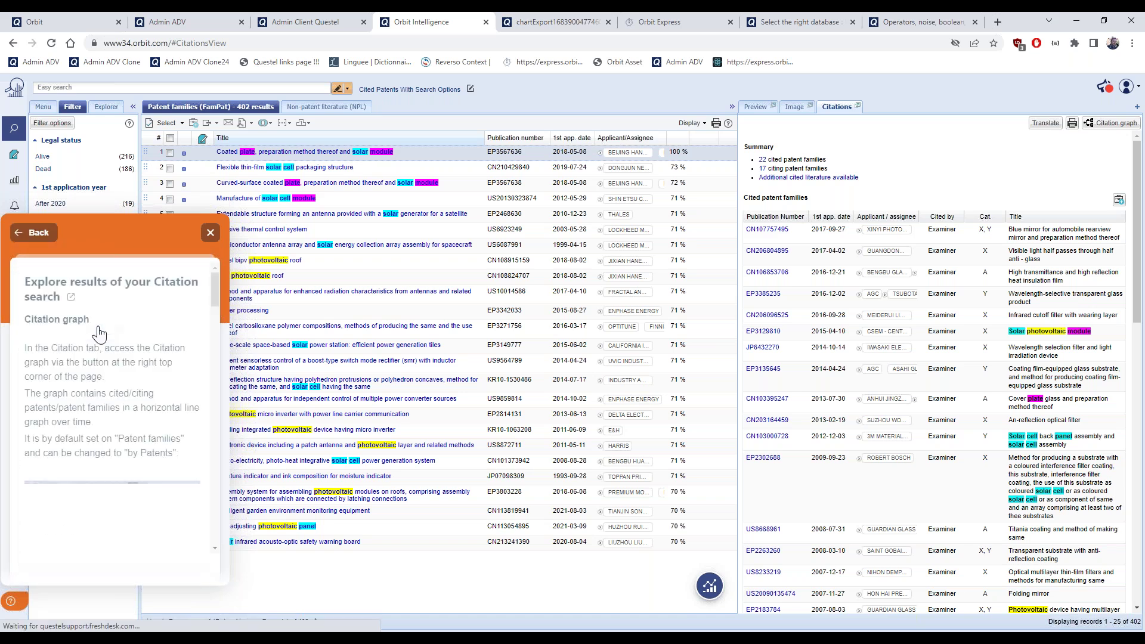
{"action": "left_click", "coordinate": [71, 297]}
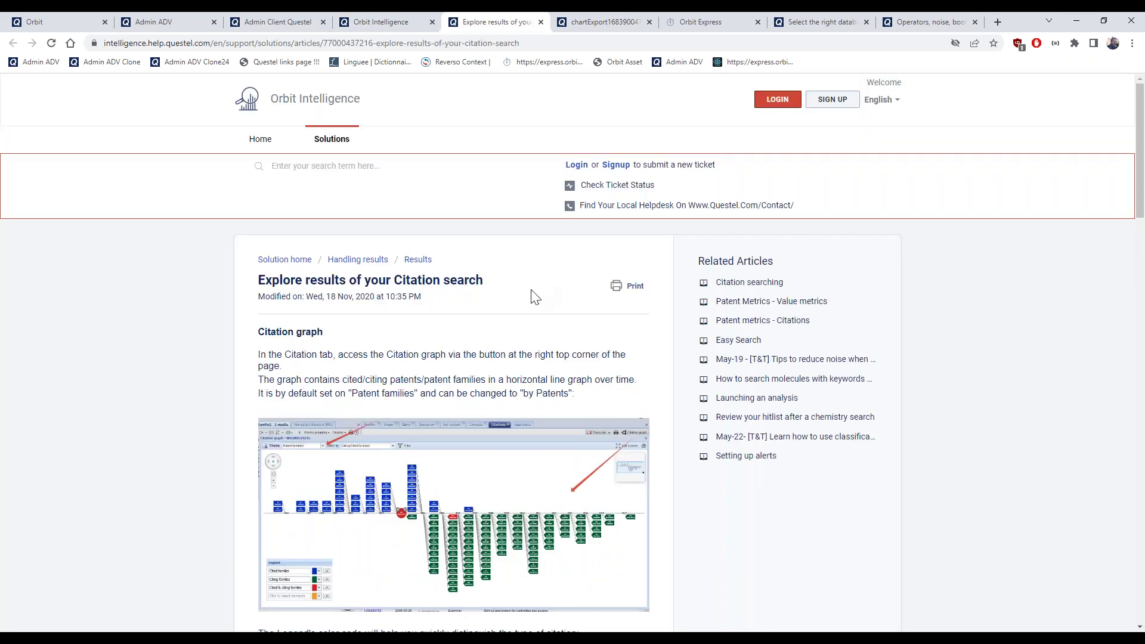
Read through the Explore results article and open the related 'Citation searching' article in a new tab
{"action": "scroll", "coordinate": [535, 296], "scroll_direction": "down", "scroll_amount": 3}
{"action": "scroll", "coordinate": [531, 289], "scroll_direction": "down", "scroll_amount": 8}
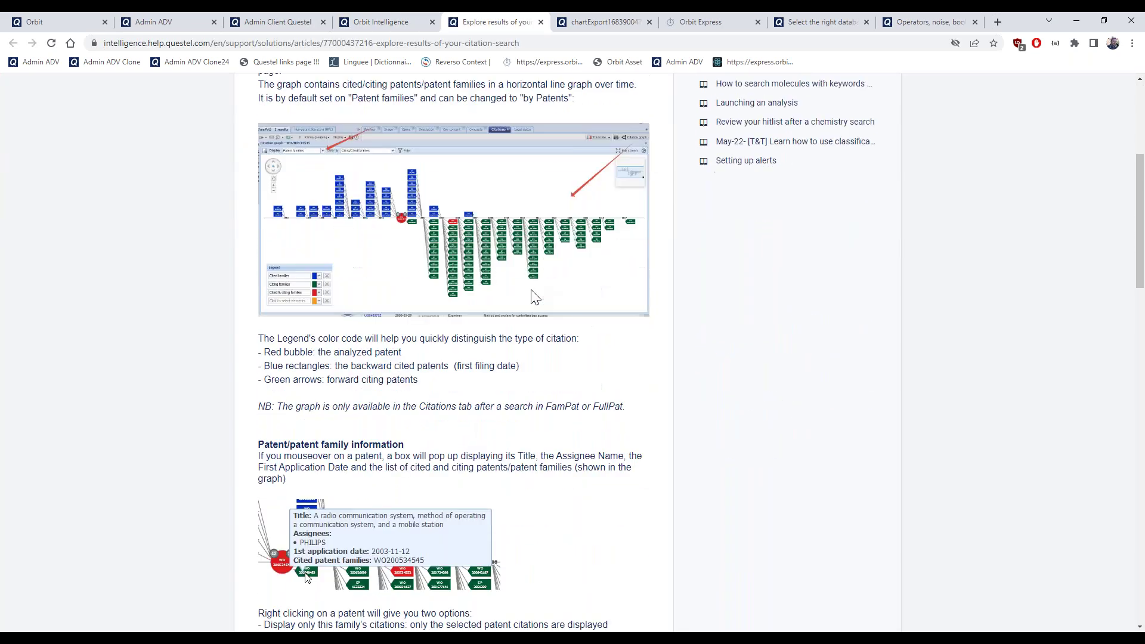
{"action": "scroll", "coordinate": [535, 300], "scroll_direction": "down", "scroll_amount": 3}
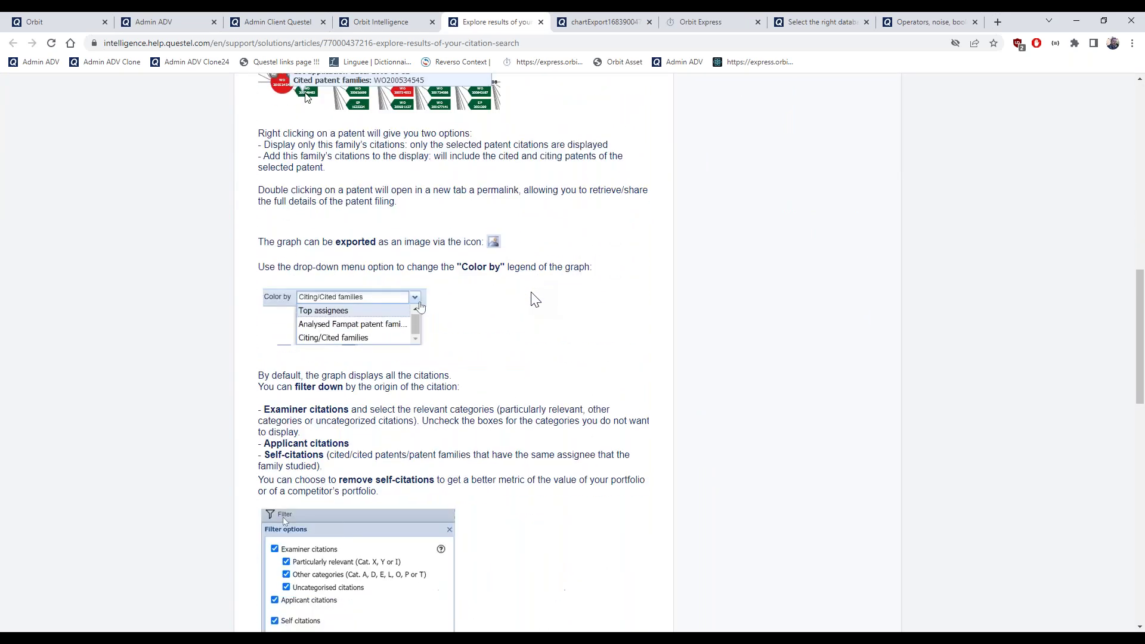
{"action": "scroll", "coordinate": [536, 300], "scroll_direction": "down", "scroll_amount": 2}
{"action": "scroll", "coordinate": [535, 295], "scroll_direction": "down", "scroll_amount": 6}
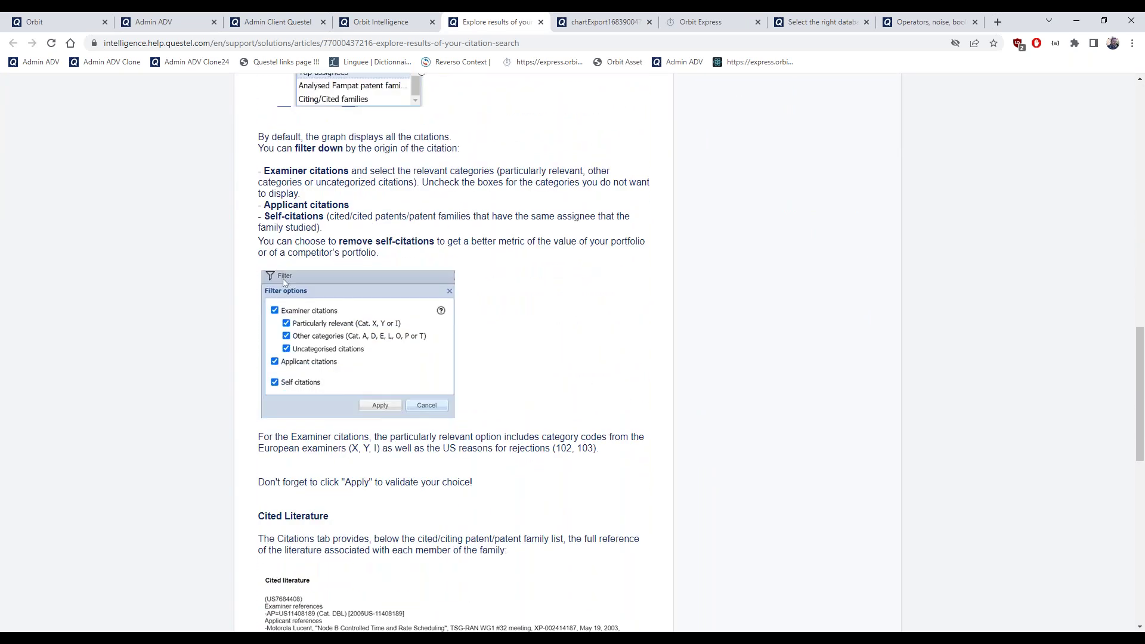
{"action": "scroll", "coordinate": [446, 529], "scroll_direction": "down", "scroll_amount": 5}
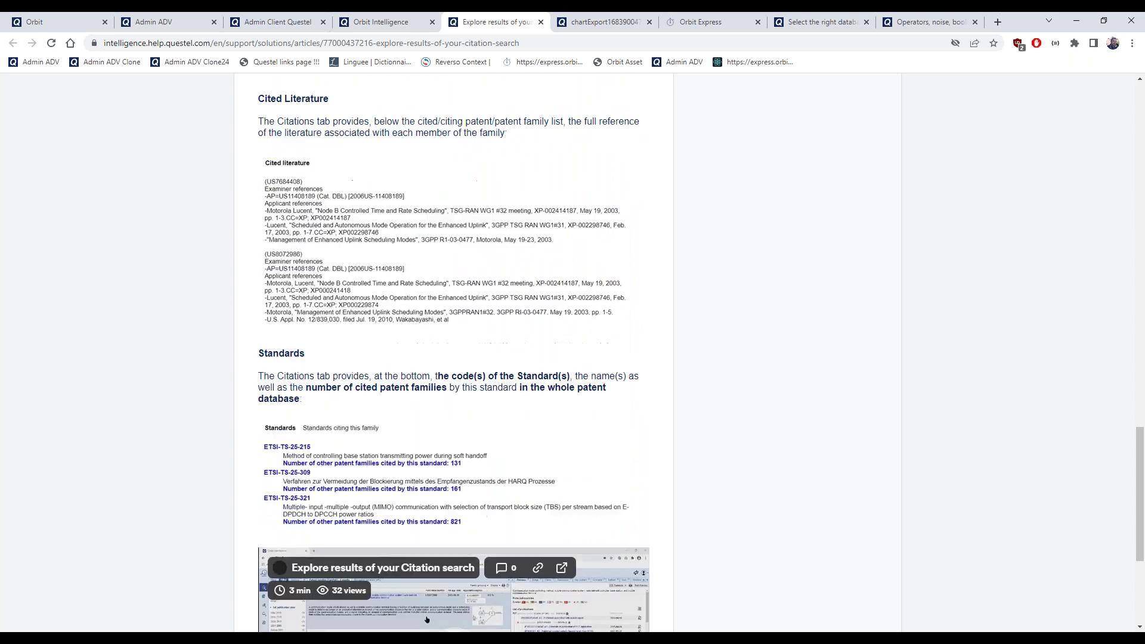
{"action": "scroll", "coordinate": [446, 530], "scroll_direction": "up", "scroll_amount": 3}
{"action": "scroll", "coordinate": [453, 352], "scroll_direction": "up", "scroll_amount": 20}
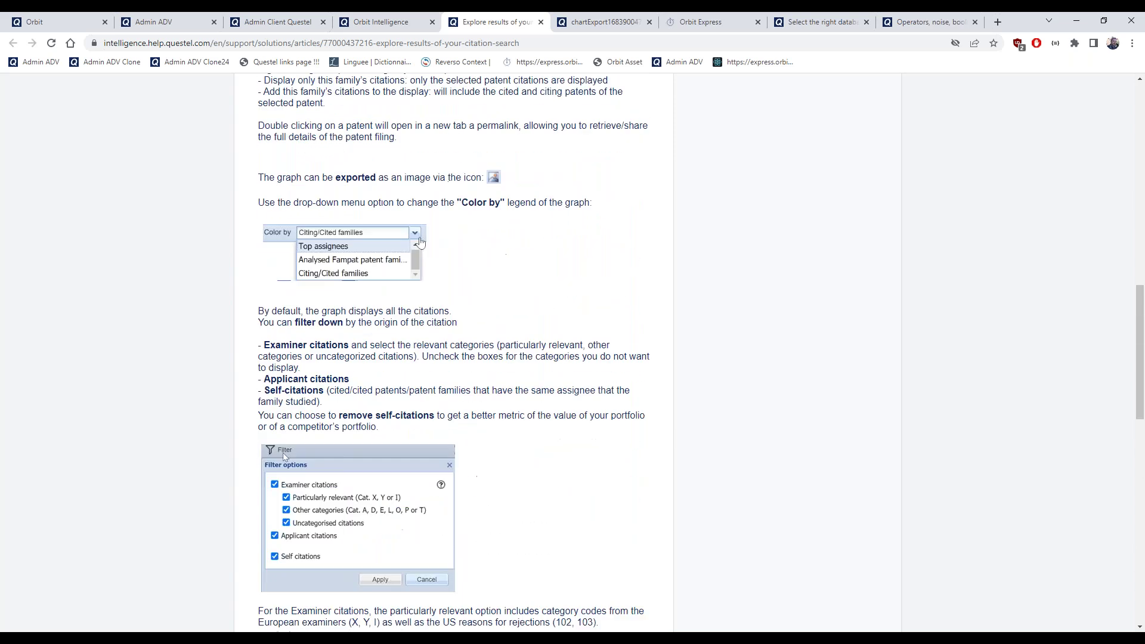
{"action": "scroll", "coordinate": [624, 298], "scroll_direction": "up", "scroll_amount": 3}
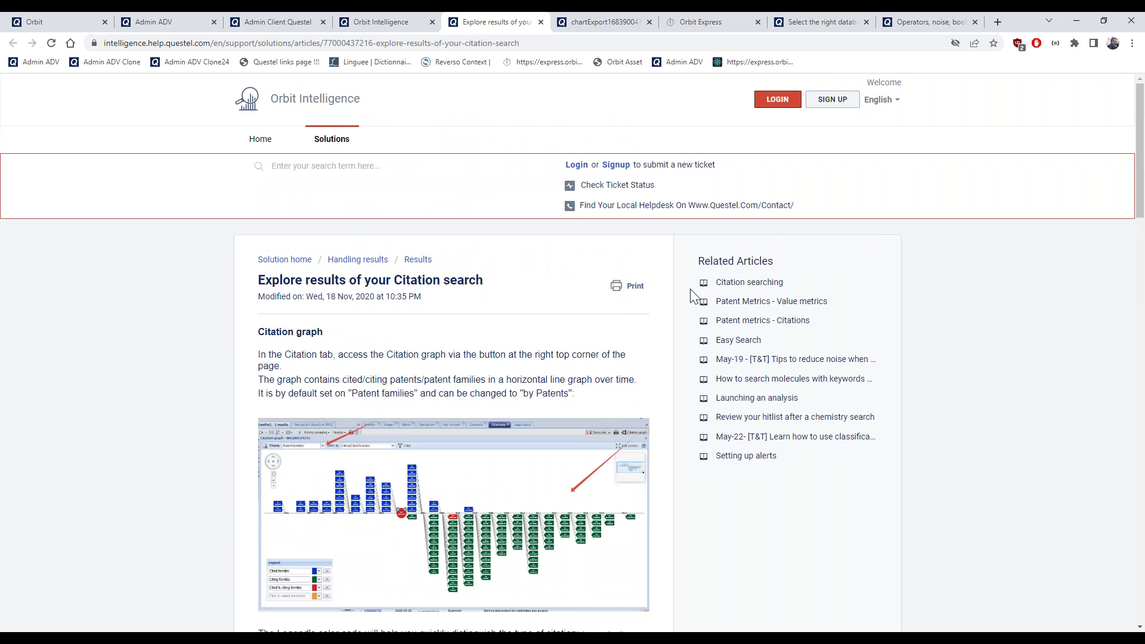
{"action": "middle_click", "coordinate": [731, 280]}
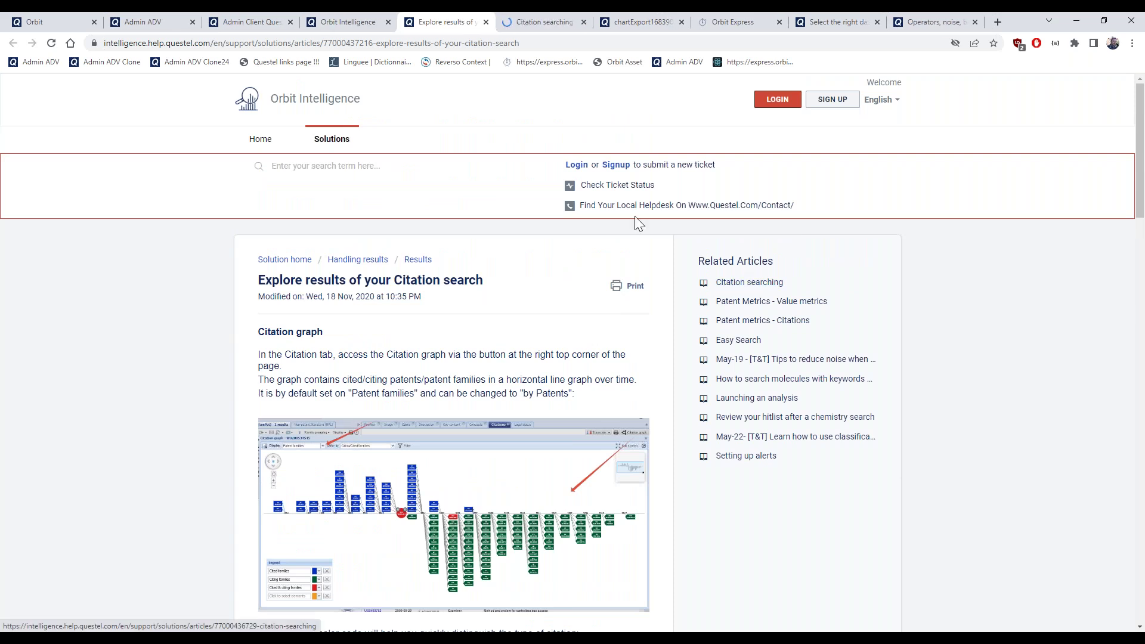
{"action": "left_click", "coordinate": [539, 19]}
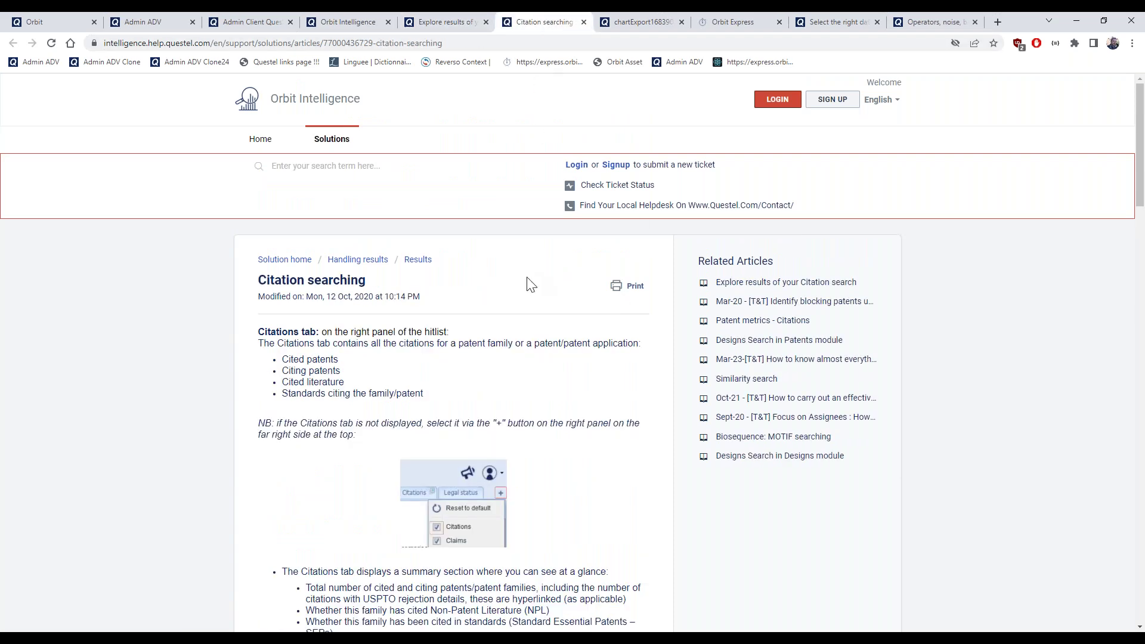
Review the Category codes section of 'Citation searching', then return to the 402-family Orbit results
{"action": "scroll", "coordinate": [531, 274], "scroll_direction": "down", "scroll_amount": 7}
{"action": "scroll", "coordinate": [453, 352], "scroll_direction": "down", "scroll_amount": 9}
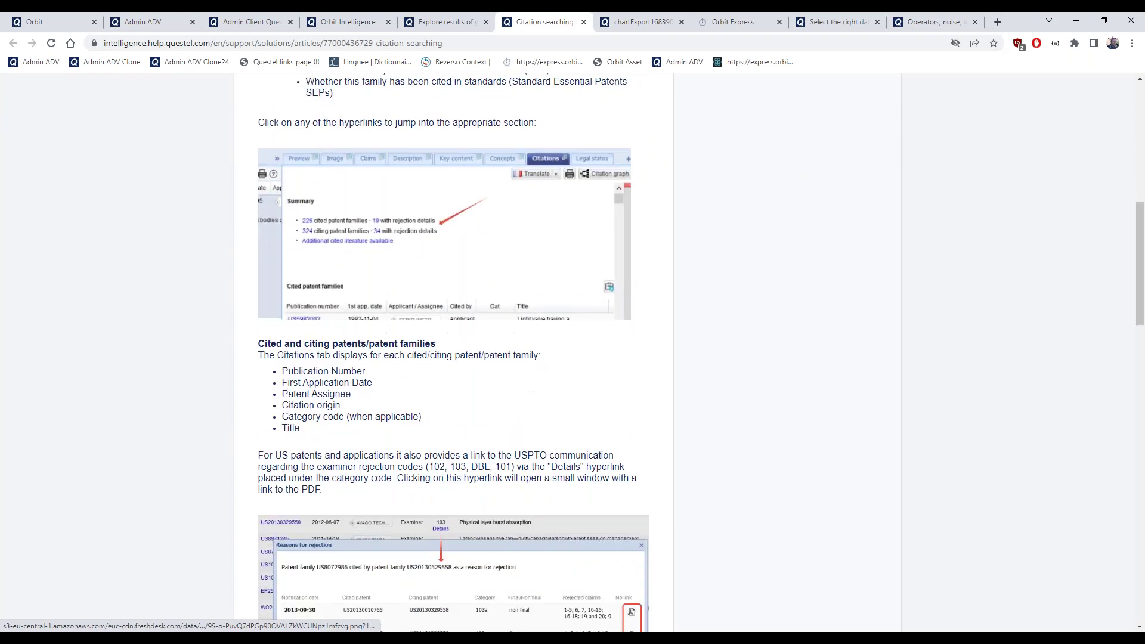
{"action": "scroll", "coordinate": [318, 353], "scroll_direction": "down", "scroll_amount": 9}
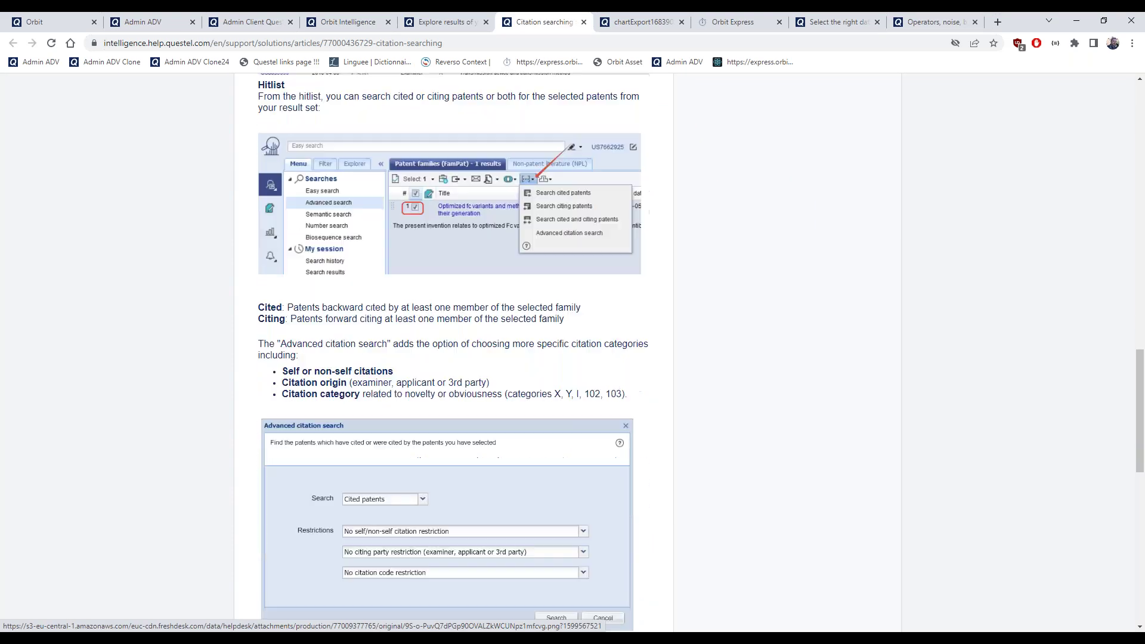
{"action": "scroll", "coordinate": [318, 353], "scroll_direction": "down", "scroll_amount": 2}
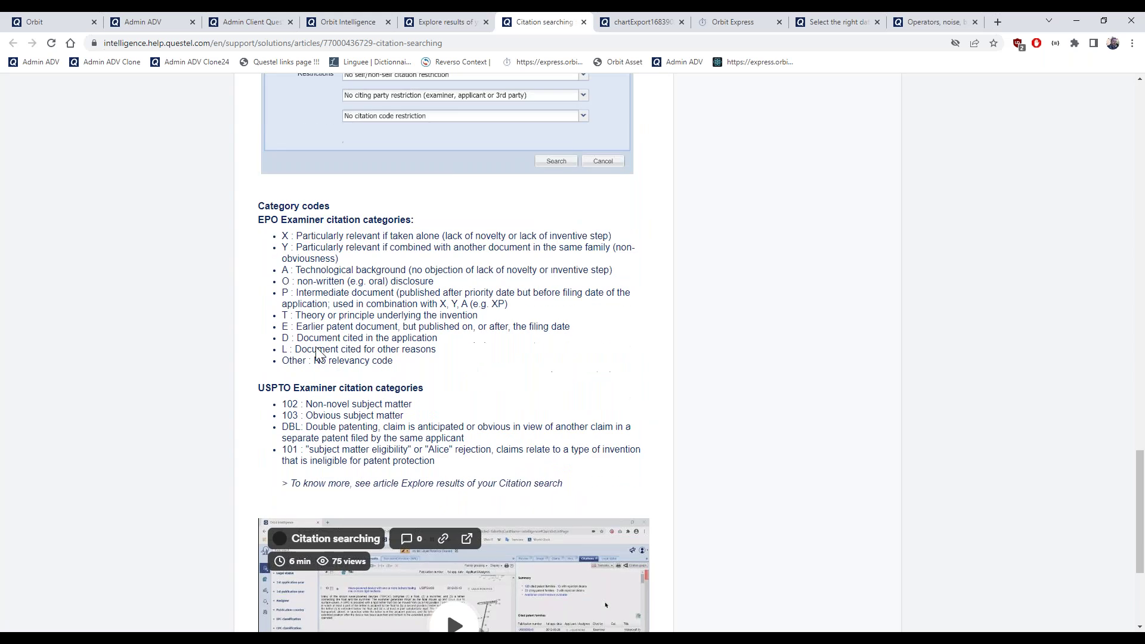
{"action": "left_click_drag", "start_coordinate": [258, 204], "coordinate": [487, 467]}
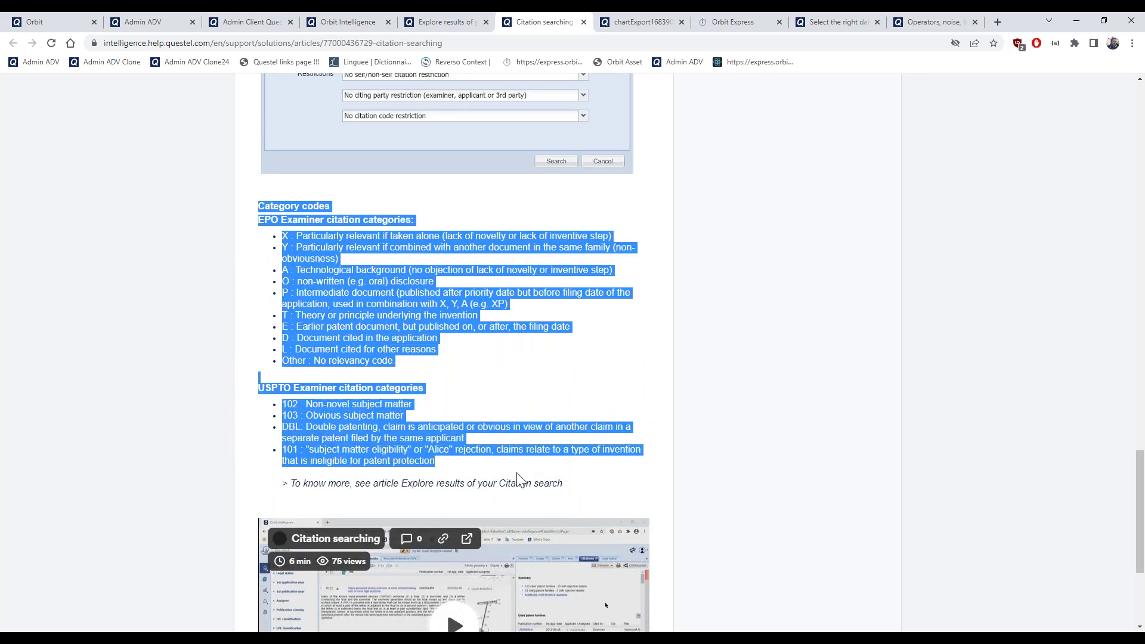
{"action": "left_click", "coordinate": [512, 397]}
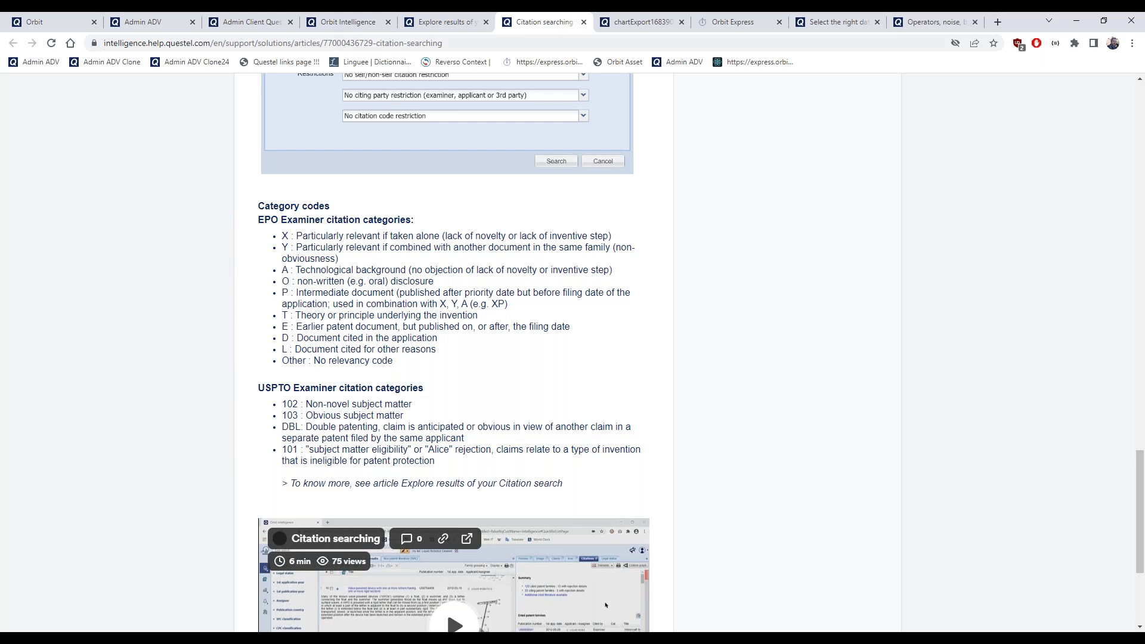
{"action": "left_click", "coordinate": [337, 27]}
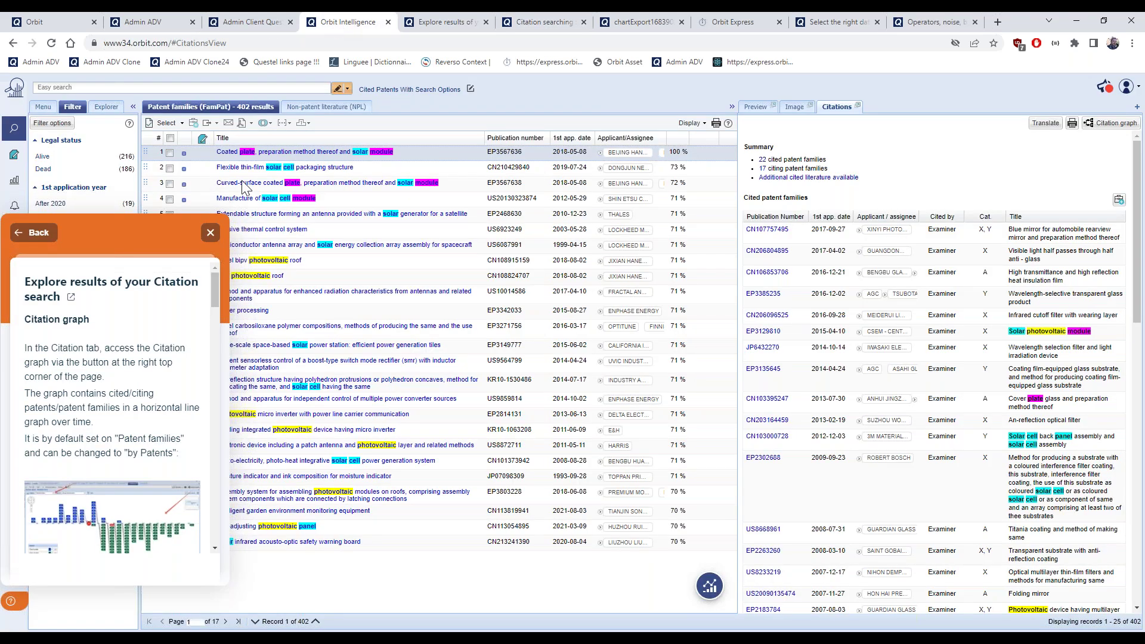
Load search step 10's solar photovoltaic query into the Advanced search form via Modify in search history
{"action": "left_click", "coordinate": [43, 107]}
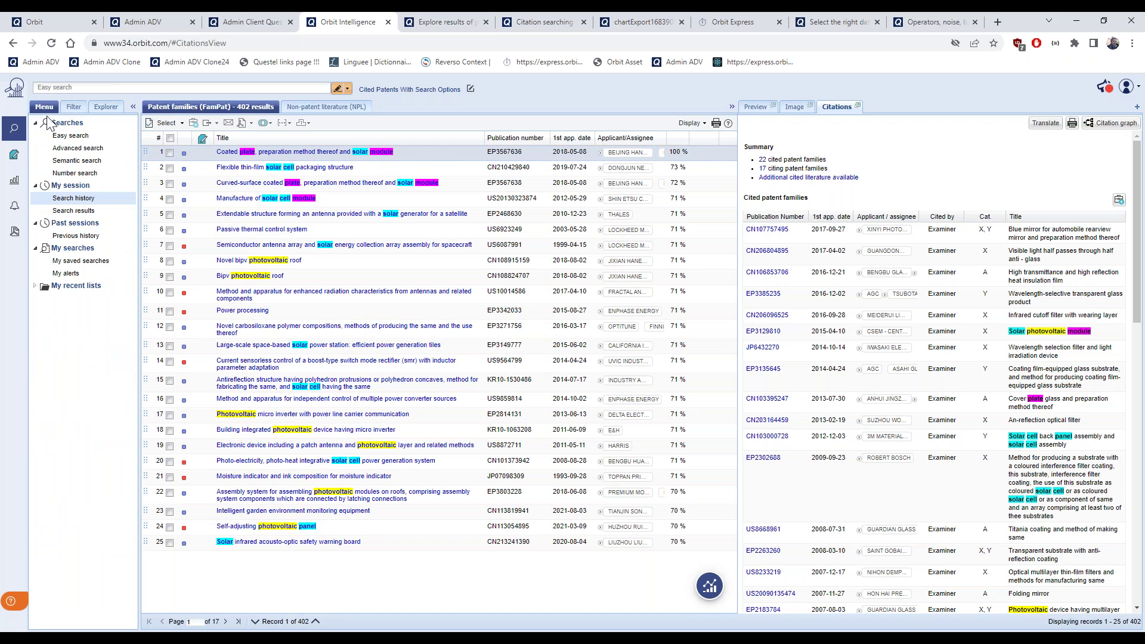
{"action": "left_click", "coordinate": [78, 149]}
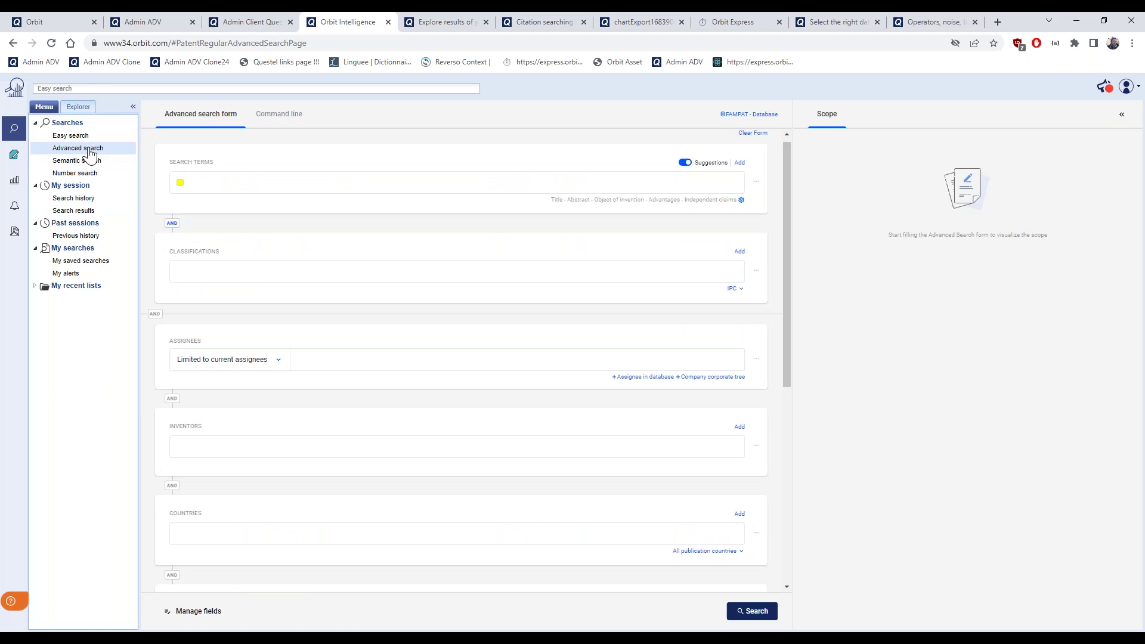
{"action": "left_click", "coordinate": [83, 199]}
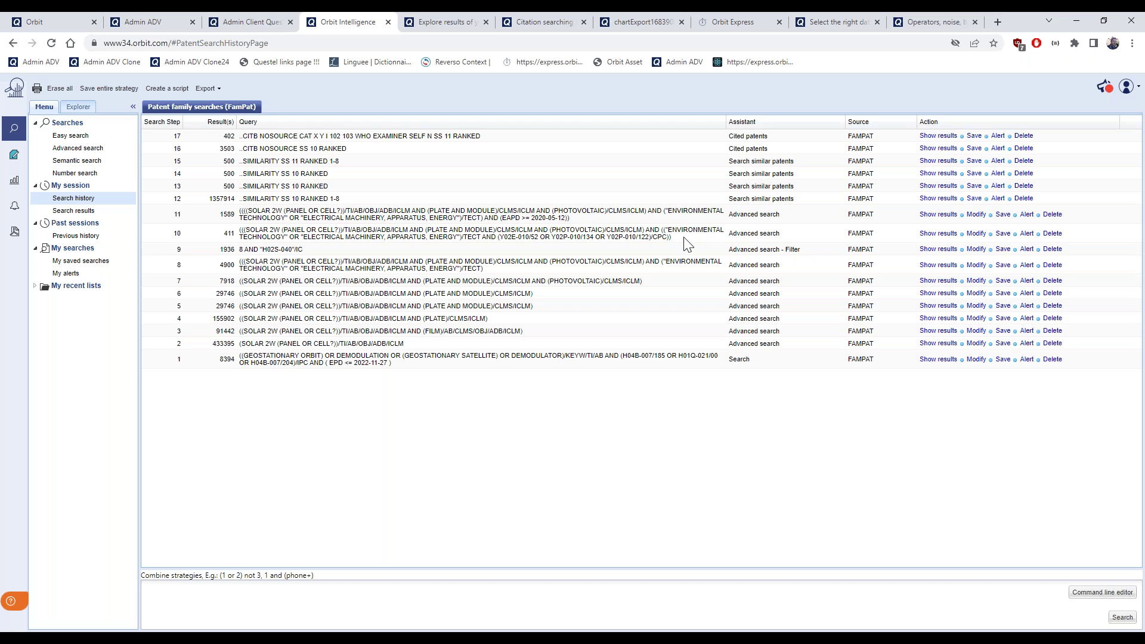
{"action": "left_click", "coordinate": [977, 233]}
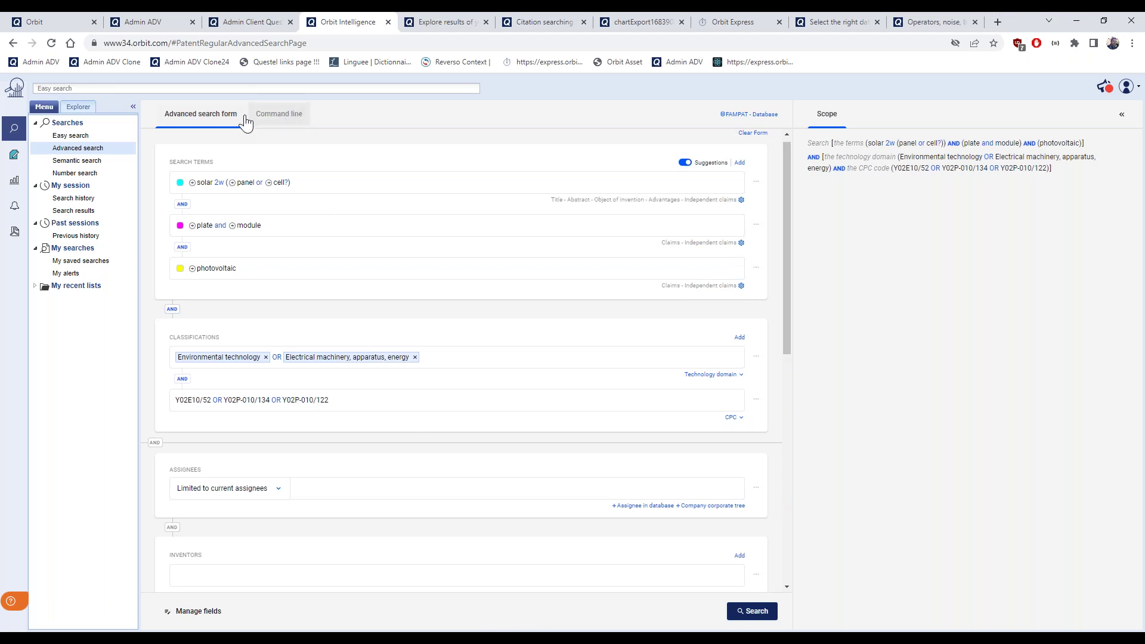
View step 10's query as command-line text, adding then deleting a stray '(', and open support help
{"action": "left_click", "coordinate": [280, 122]}
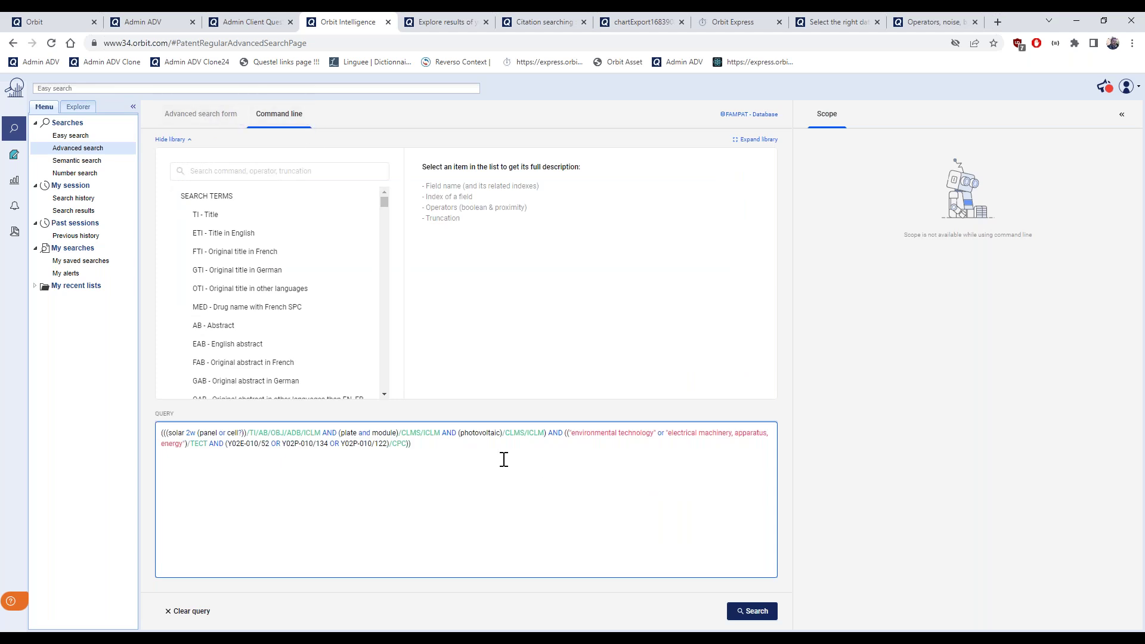
{"action": "left_click_drag", "start_coordinate": [411, 444], "coordinate": [161, 425]}
{"action": "left_click", "coordinate": [287, 512]}
{"action": "left_click", "coordinate": [566, 434]}
{"action": "type", "text": "("}
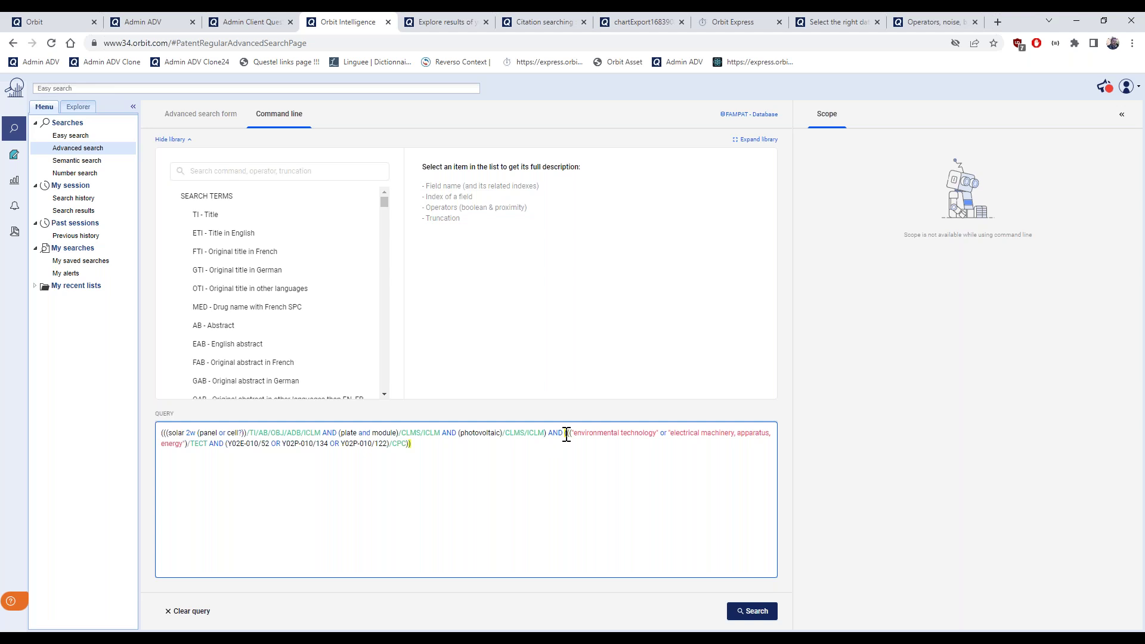
{"action": "key", "text": "BackSpace"}
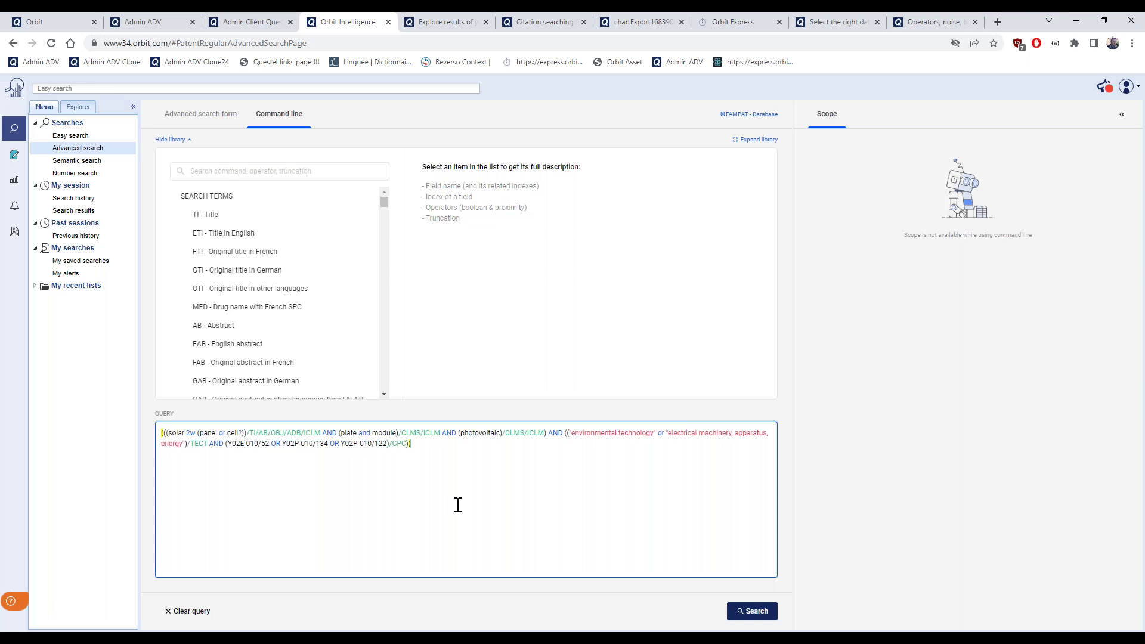
{"action": "left_click", "coordinate": [13, 604]}
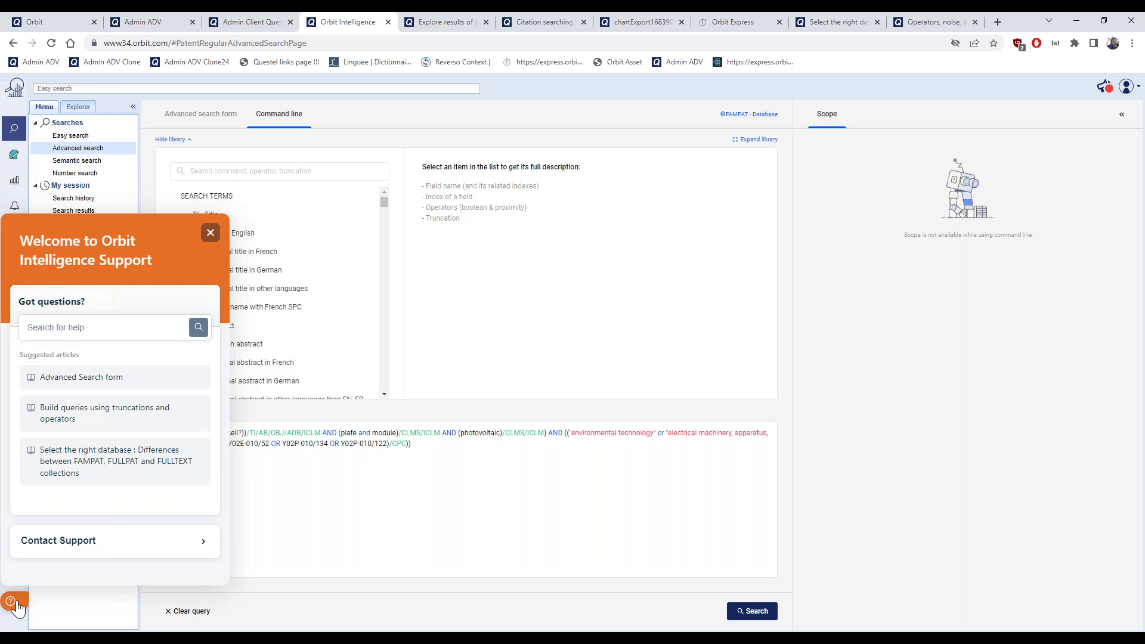
Search the help articles for 'factsheet', correcting the initial 'fact sheet' query
{"action": "left_click", "coordinate": [121, 329]}
{"action": "type", "text": "fact sh"}
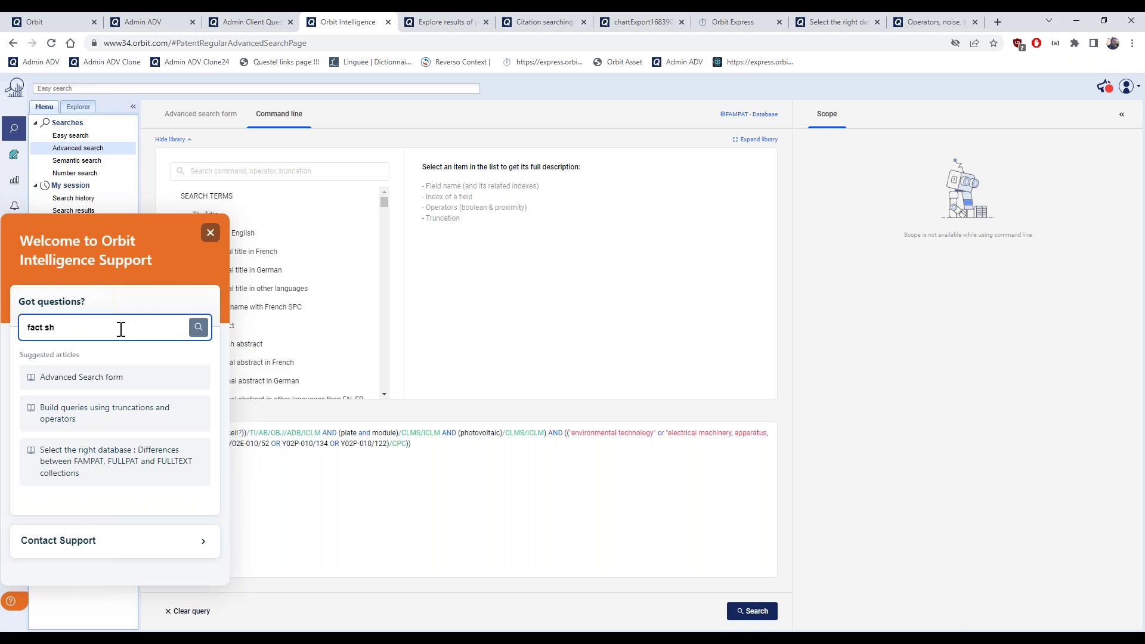
{"action": "type", "text": "eet"}
{"action": "key", "text": "Return"}
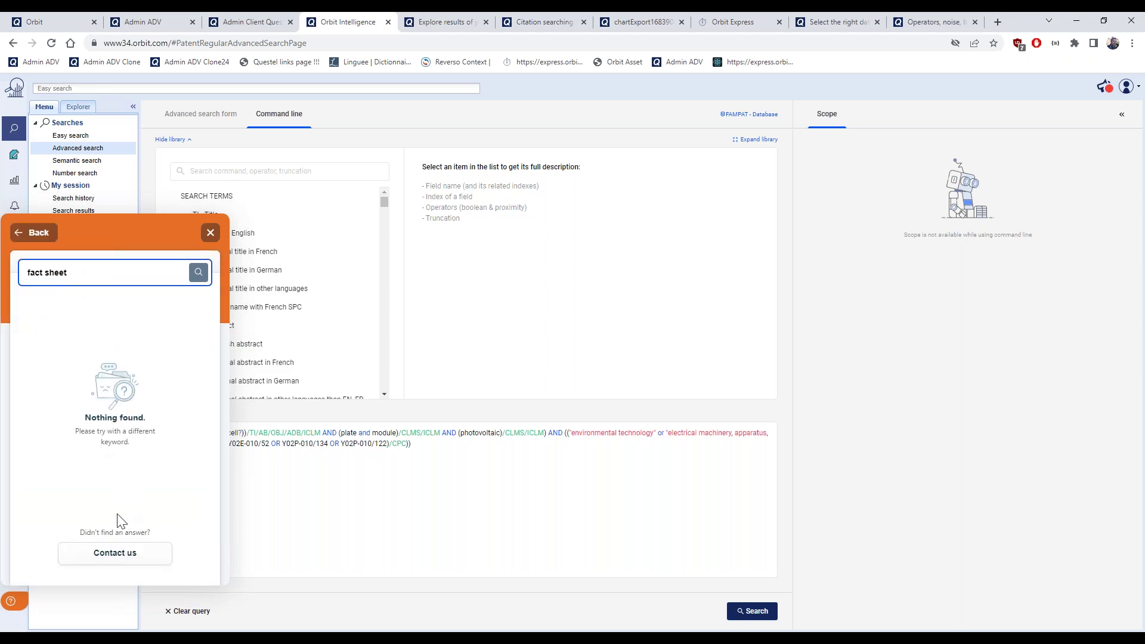
{"action": "left_click", "coordinate": [45, 273]}
{"action": "key", "text": "BackSpace"}
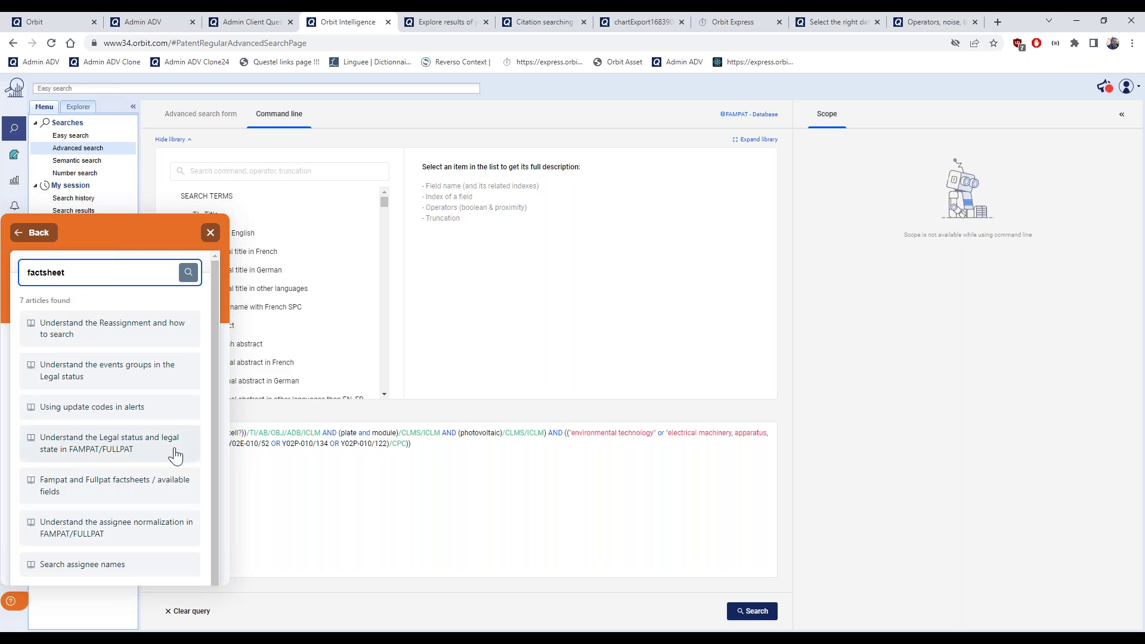
Open the Fampat and Fullpat factsheets article in its own tab, then return to Orbit and close help
{"action": "left_click", "coordinate": [115, 494]}
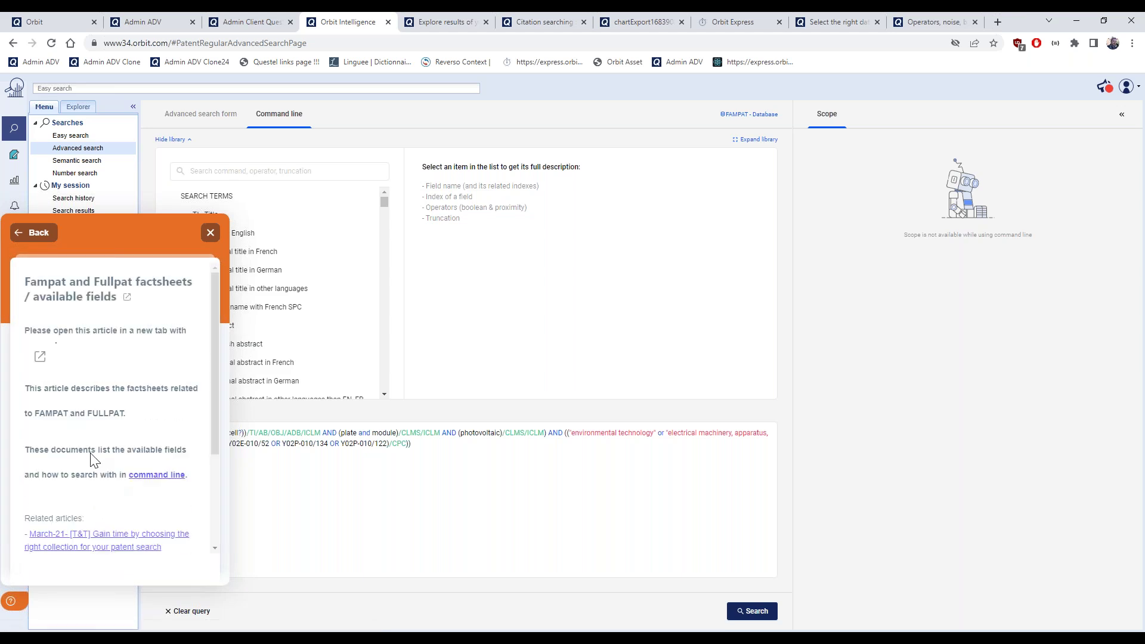
{"action": "left_click", "coordinate": [126, 297]}
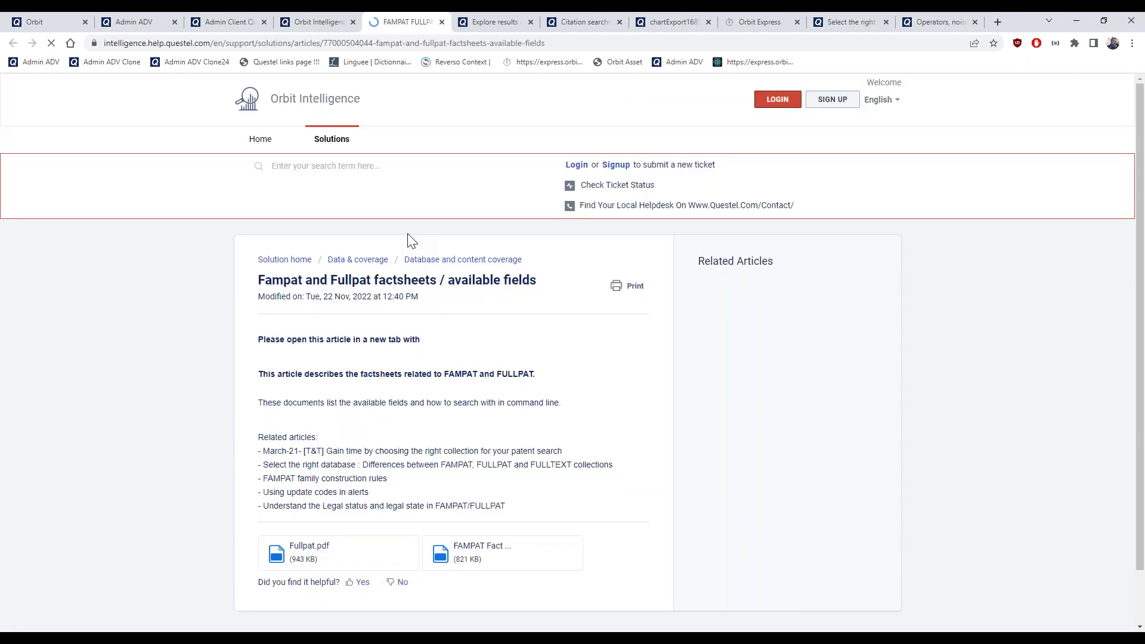
{"action": "scroll", "coordinate": [430, 378], "scroll_direction": "down", "scroll_amount": 1}
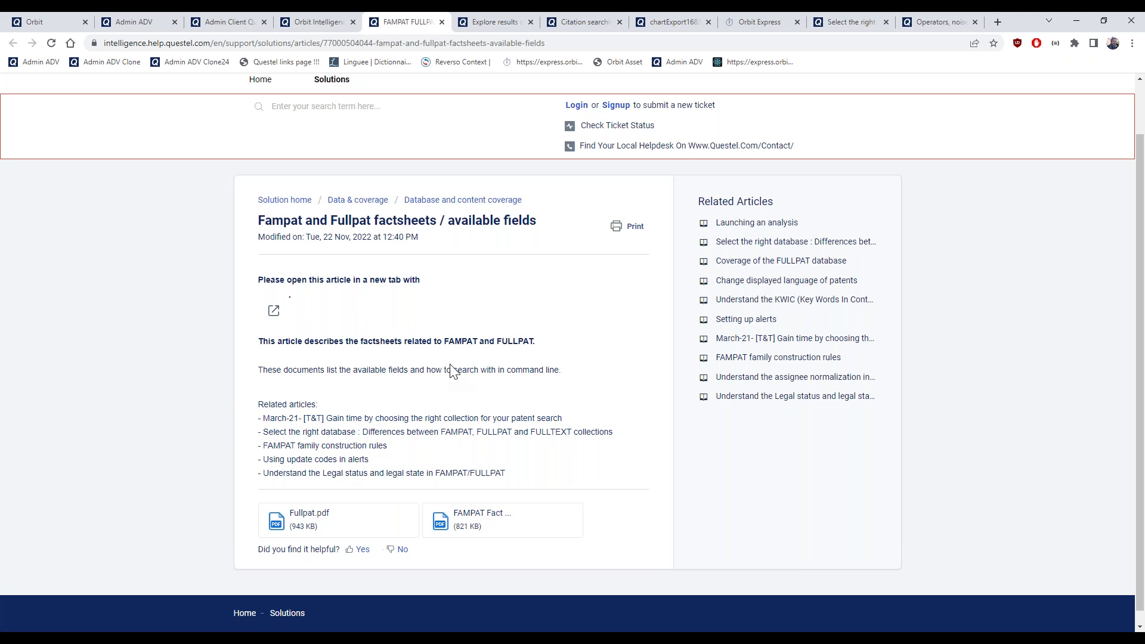
{"action": "left_click", "coordinate": [305, 18]}
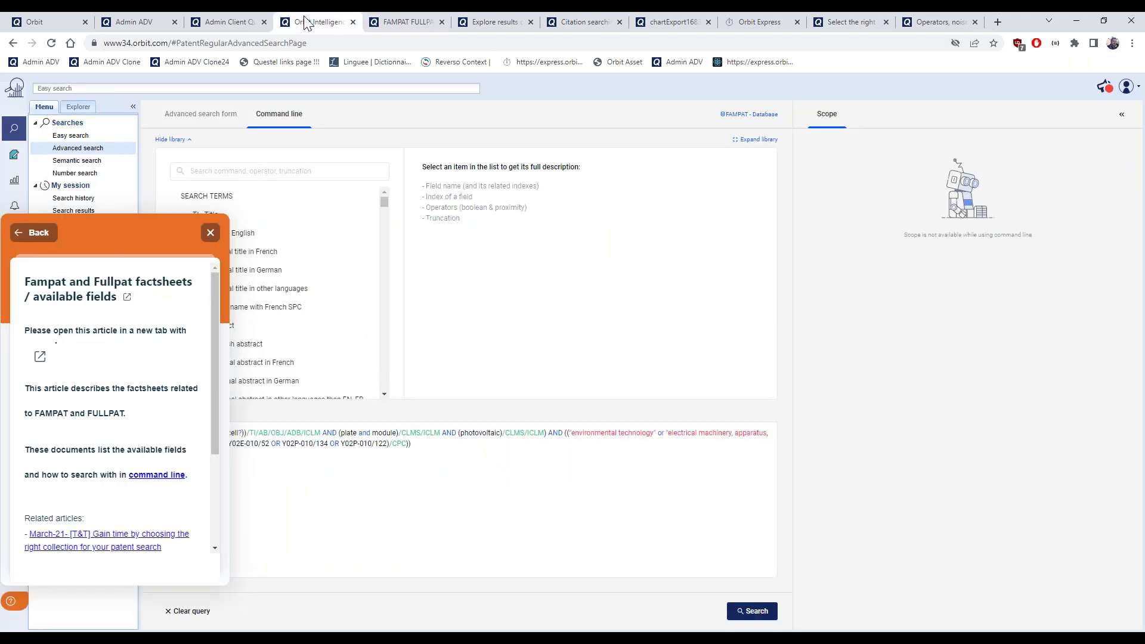
{"action": "left_click", "coordinate": [210, 233]}
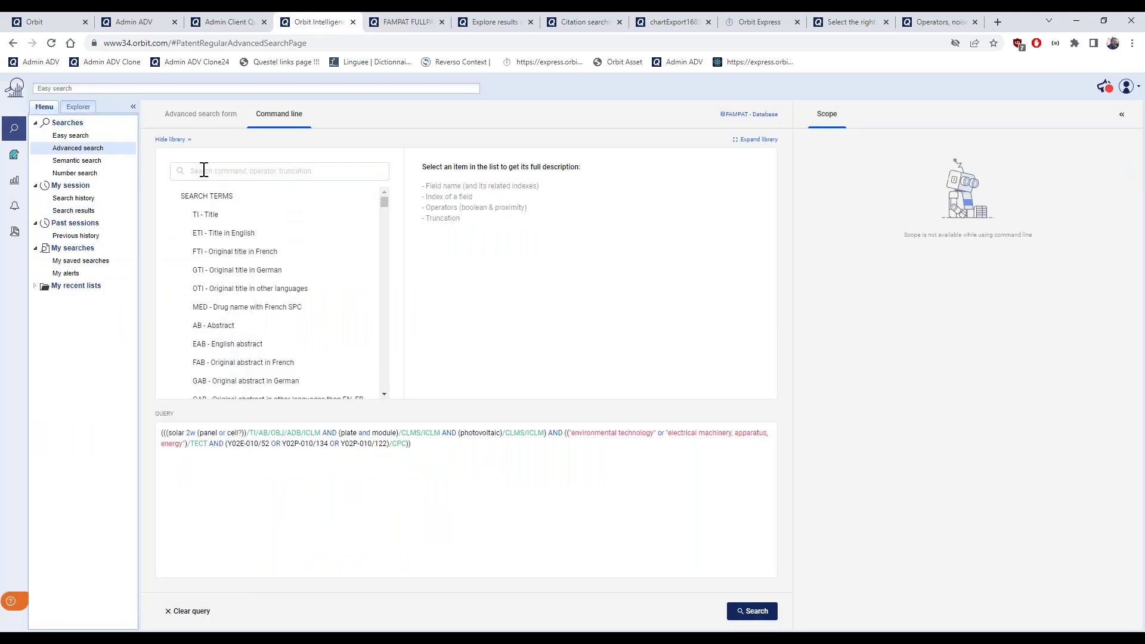
Look up the Object of invention index by searching 'OBJ' in the field library
{"action": "left_click", "coordinate": [191, 143]}
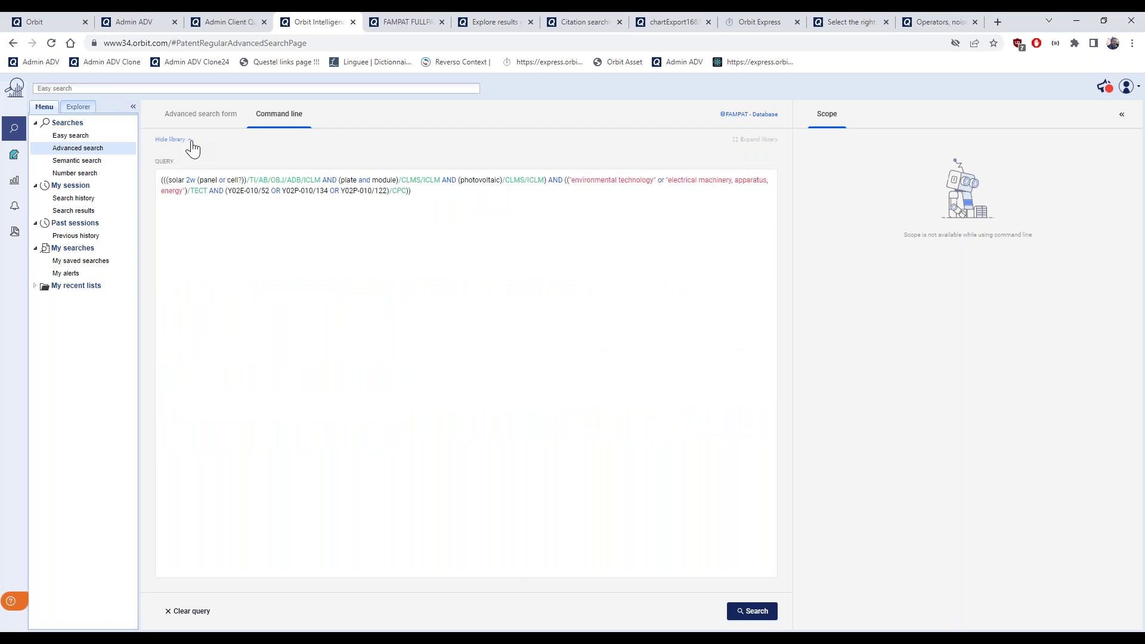
{"action": "left_click", "coordinate": [192, 143]}
{"action": "left_click", "coordinate": [264, 172]}
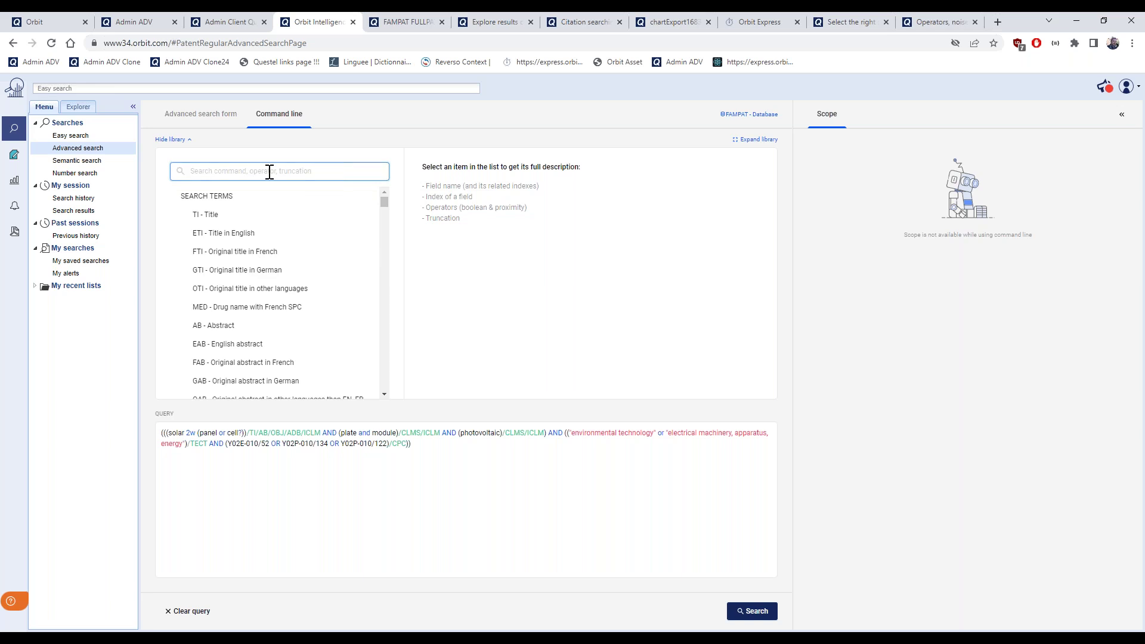
{"action": "type", "text": "OBJ"}
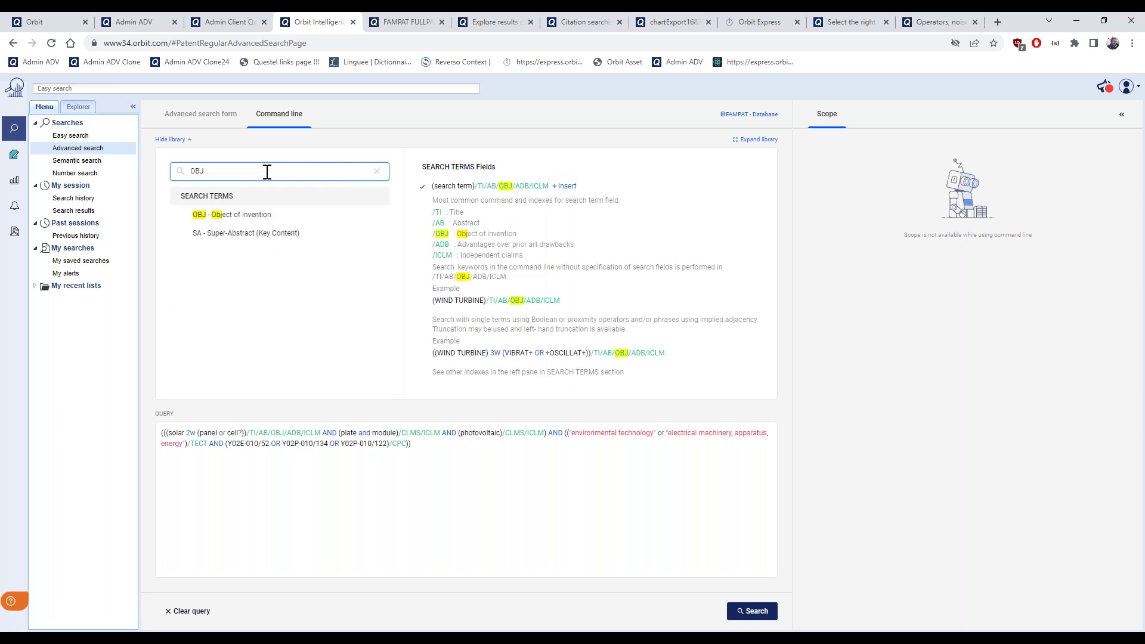
{"action": "left_click", "coordinate": [272, 219]}
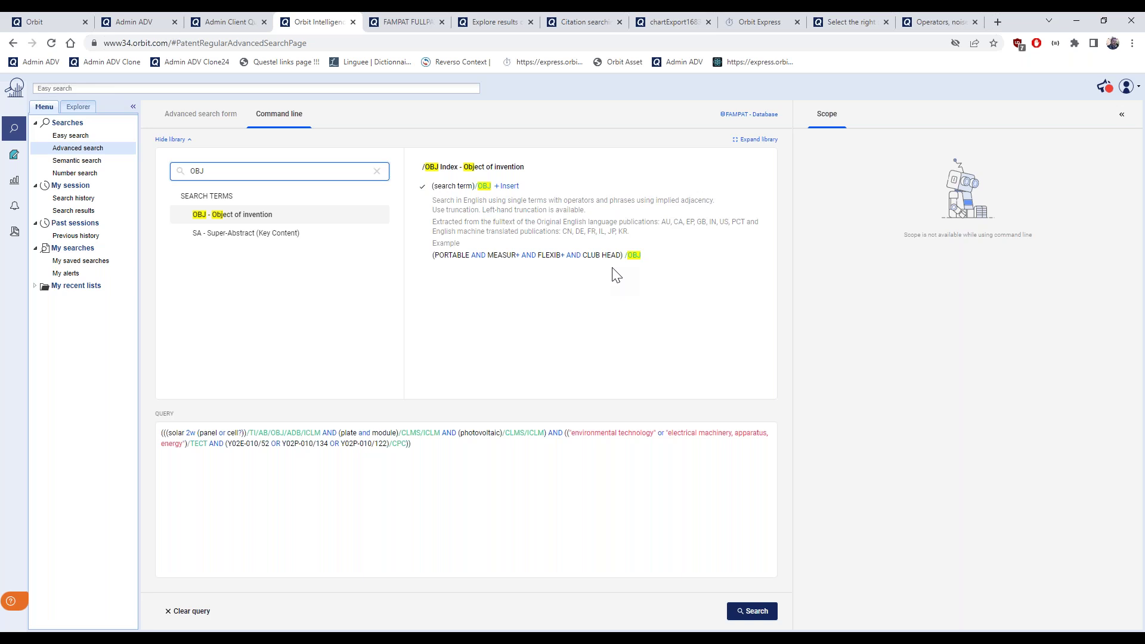
{"action": "left_click", "coordinate": [750, 142]}
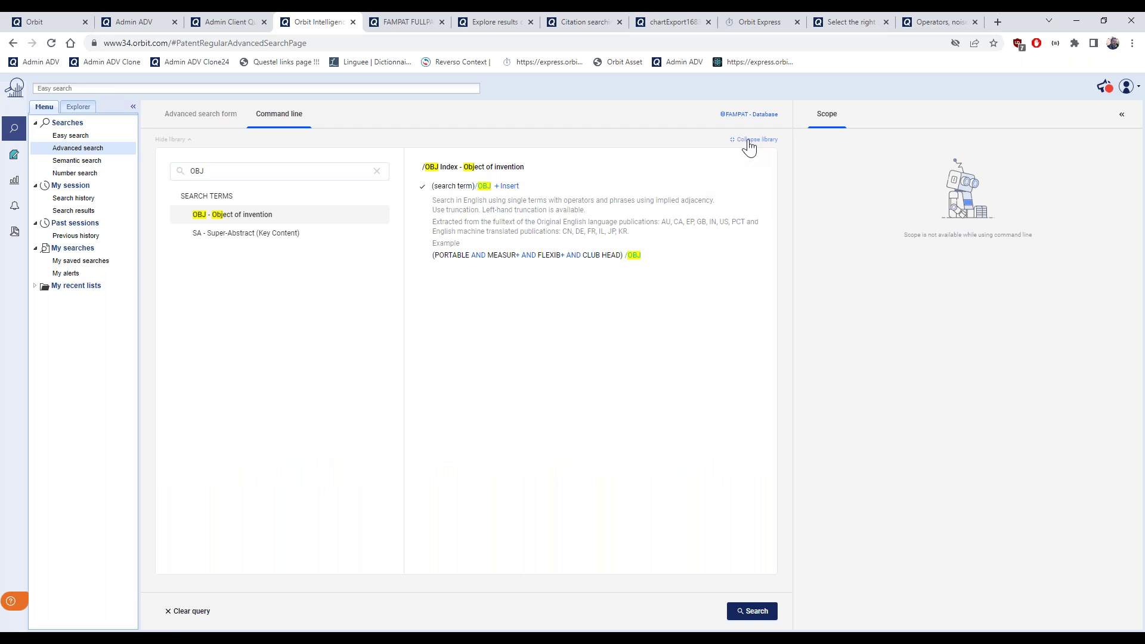
{"action": "left_click", "coordinate": [751, 143]}
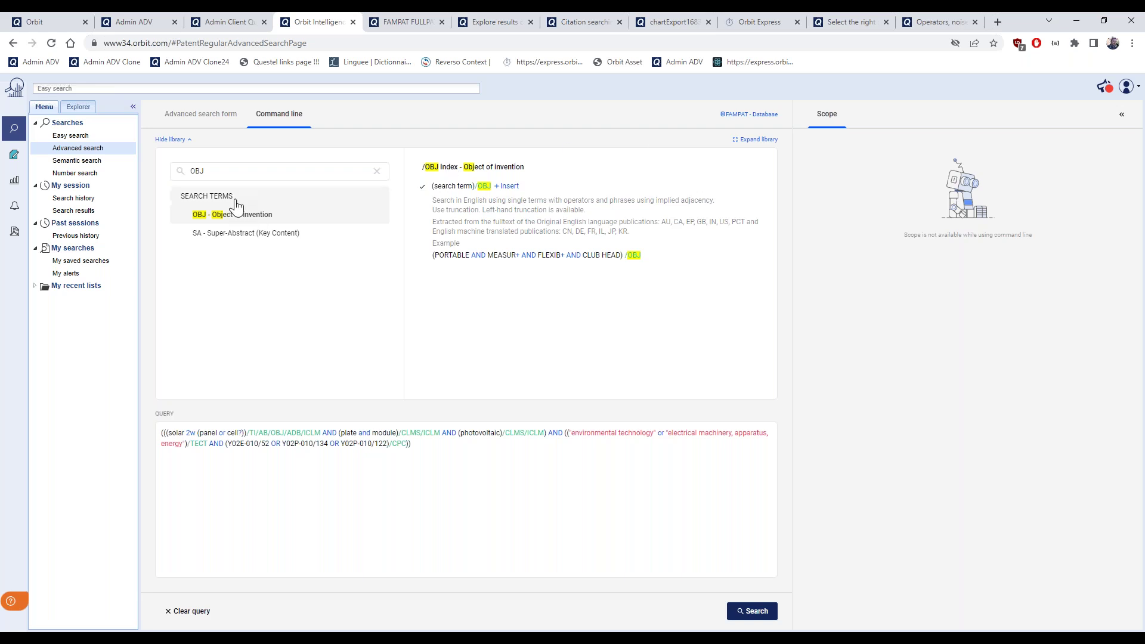
Clear the library search and display the CPCH - Historical CPC codes index description
{"action": "left_click", "coordinate": [238, 172]}
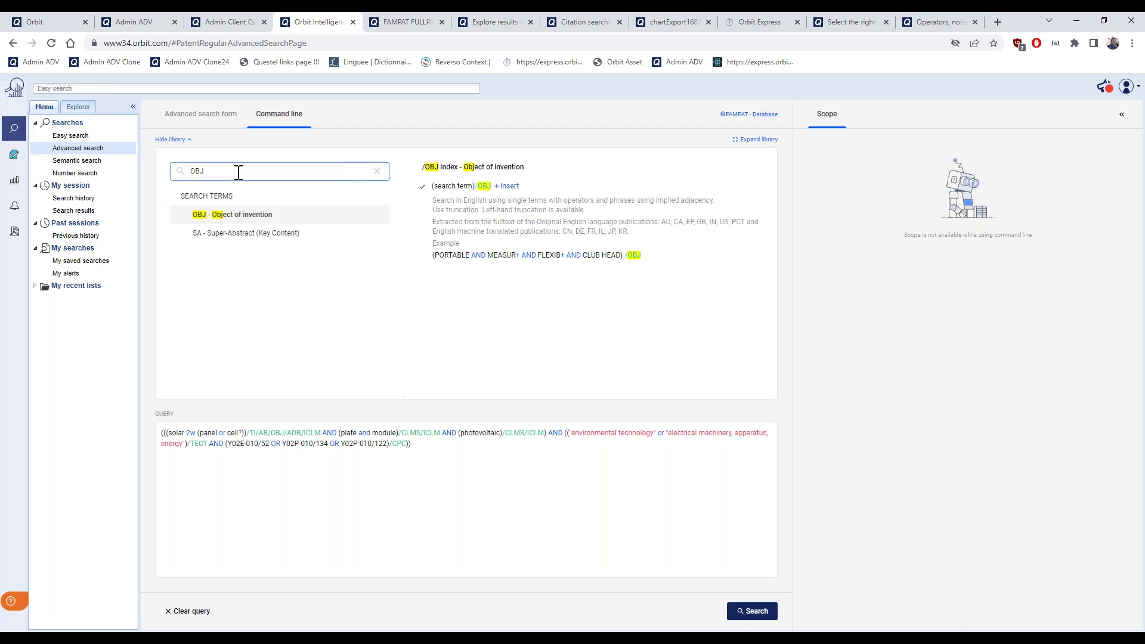
{"action": "key", "text": "BackSpace"}
{"action": "key", "text": "BackSpace"}
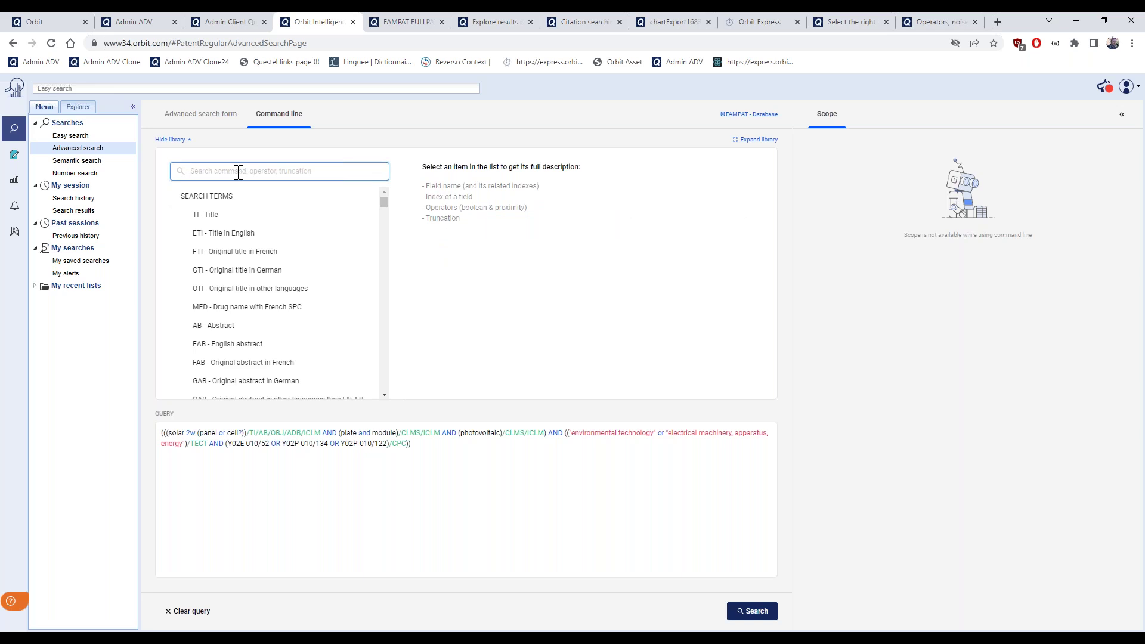
{"action": "scroll", "coordinate": [255, 248], "scroll_direction": "down", "scroll_amount": 2}
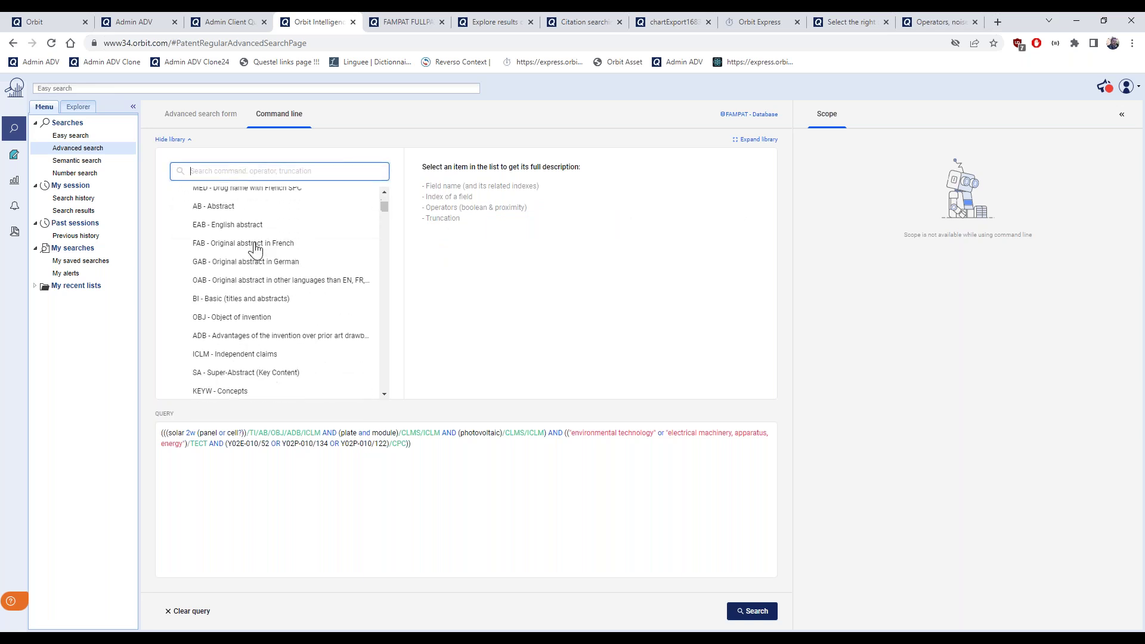
{"action": "scroll", "coordinate": [256, 248], "scroll_direction": "down", "scroll_amount": 2}
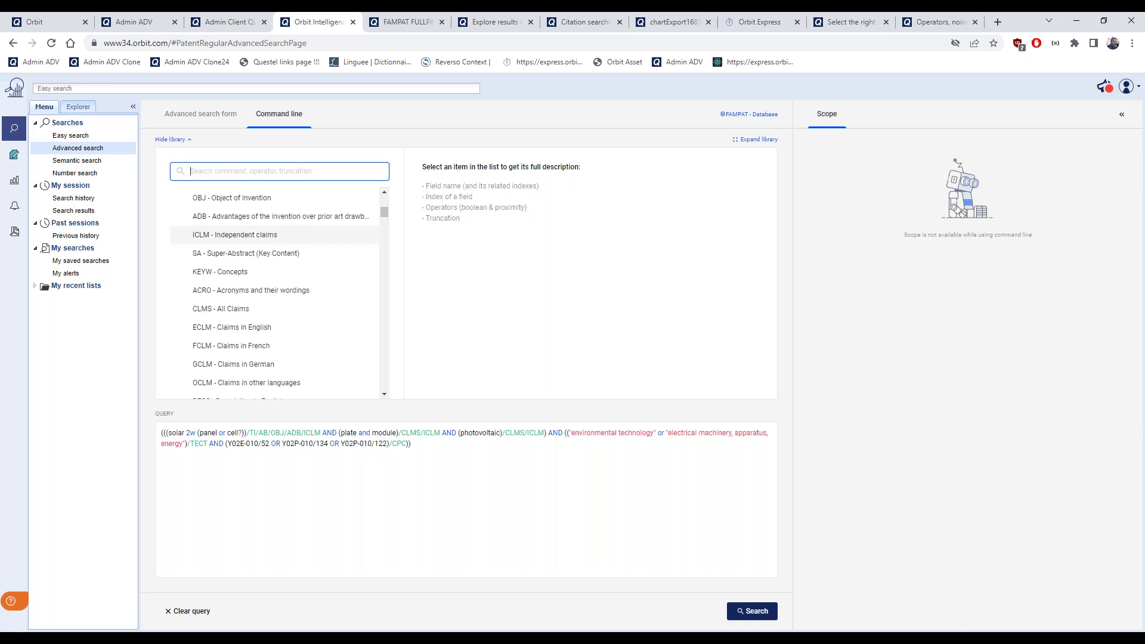
{"action": "scroll", "coordinate": [270, 249], "scroll_direction": "down", "scroll_amount": 2}
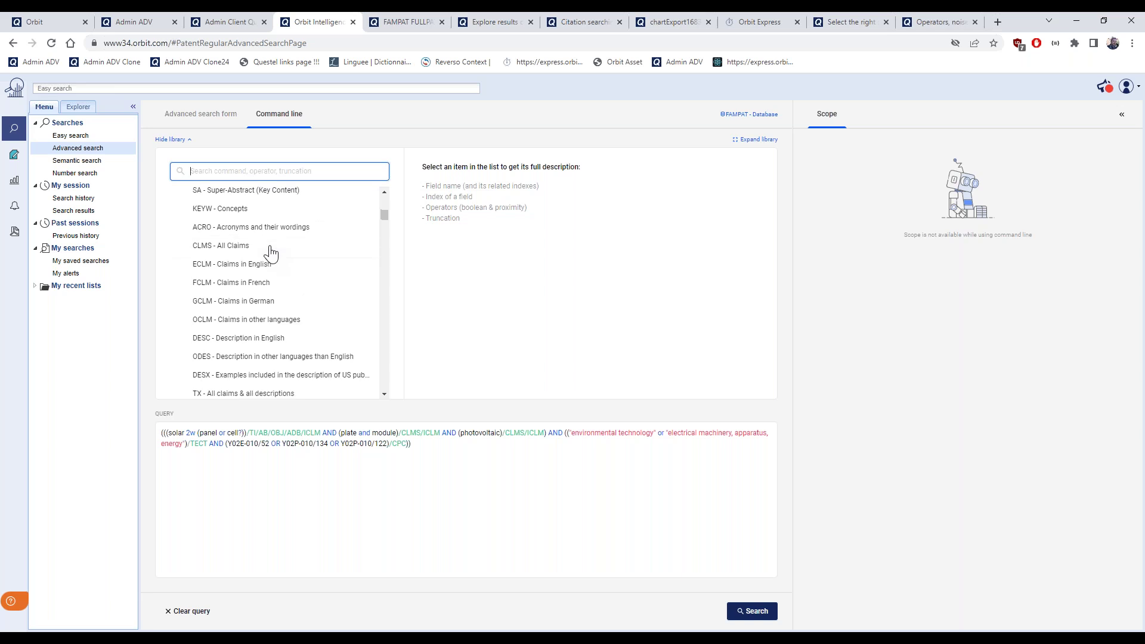
{"action": "scroll", "coordinate": [271, 251], "scroll_direction": "down", "scroll_amount": 2}
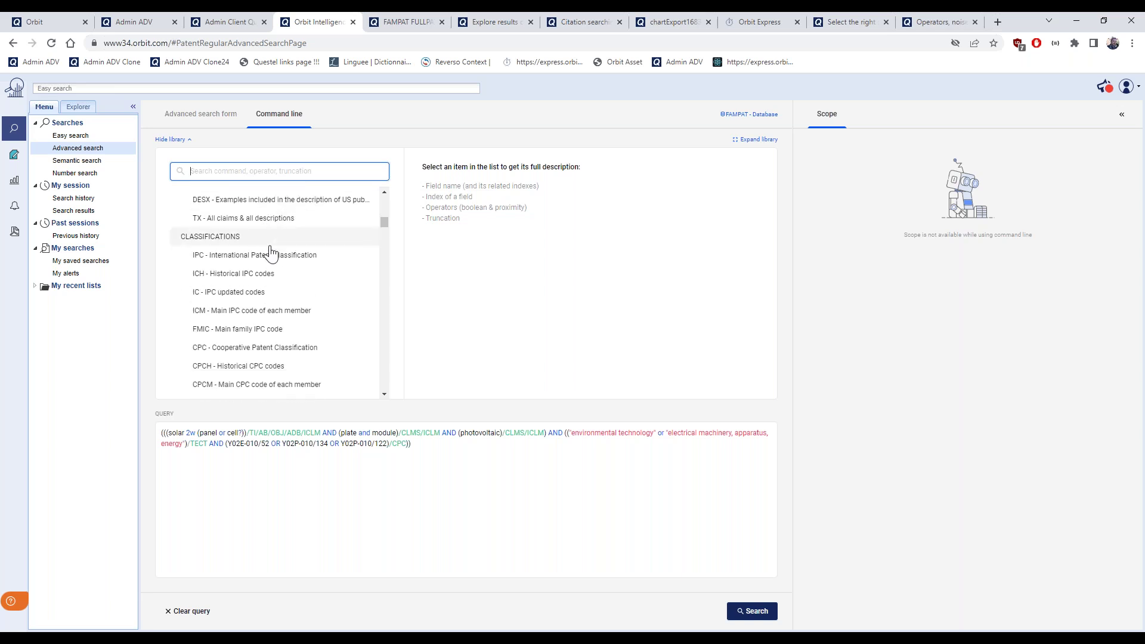
{"action": "scroll", "coordinate": [272, 253], "scroll_direction": "down", "scroll_amount": 1}
{"action": "left_click", "coordinate": [247, 313]}
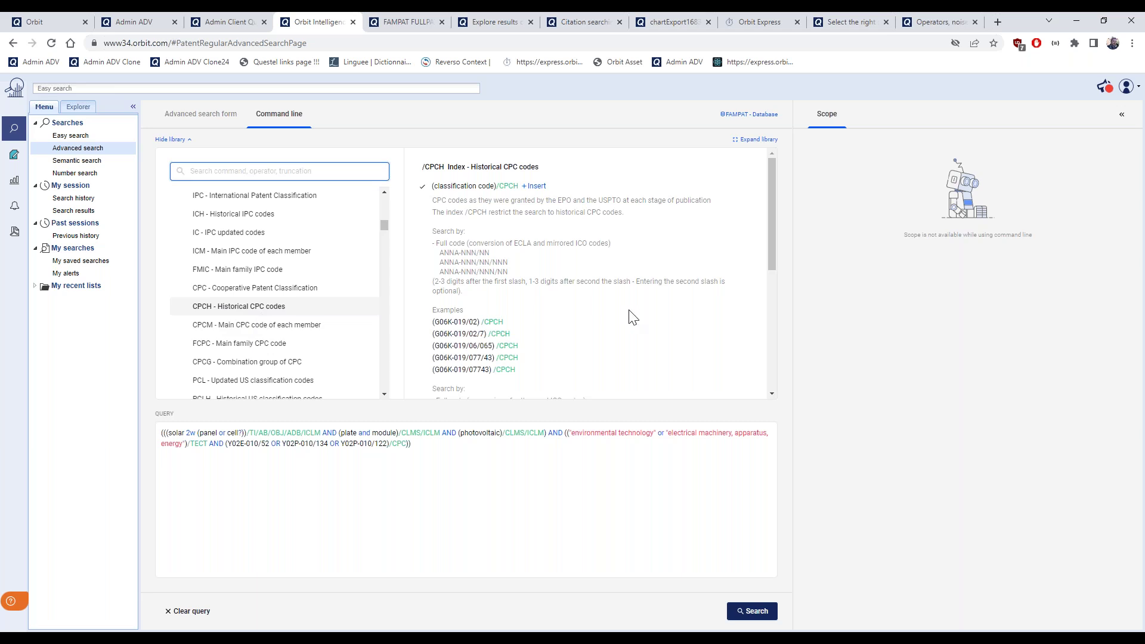
{"action": "scroll", "coordinate": [633, 317], "scroll_direction": "down", "scroll_amount": 1}
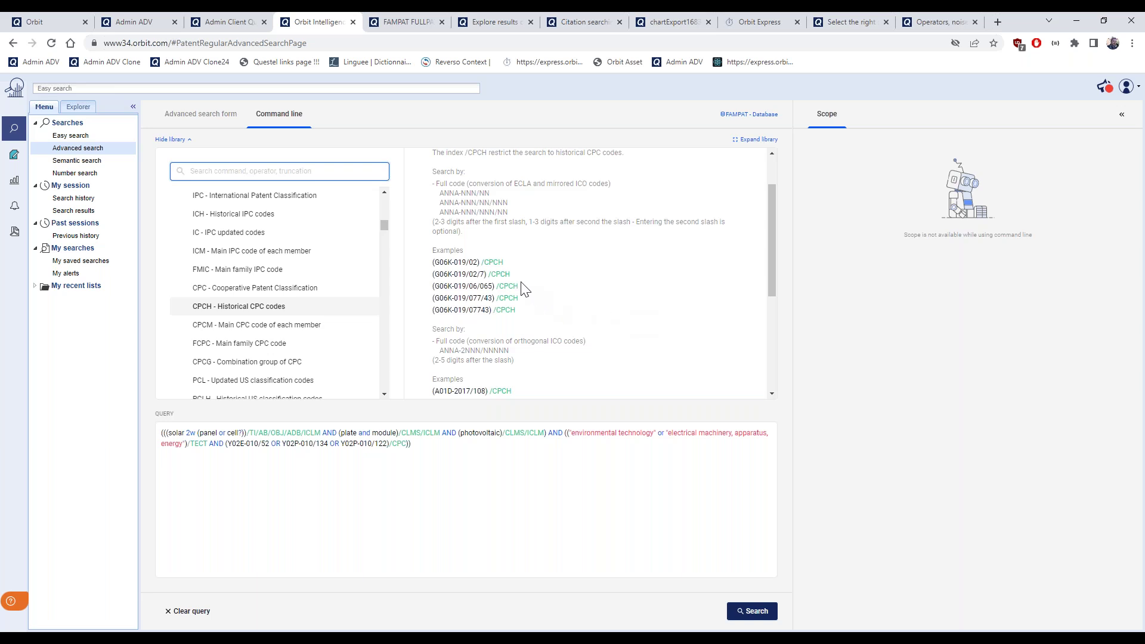
{"action": "scroll", "coordinate": [523, 290], "scroll_direction": "up", "scroll_amount": 1}
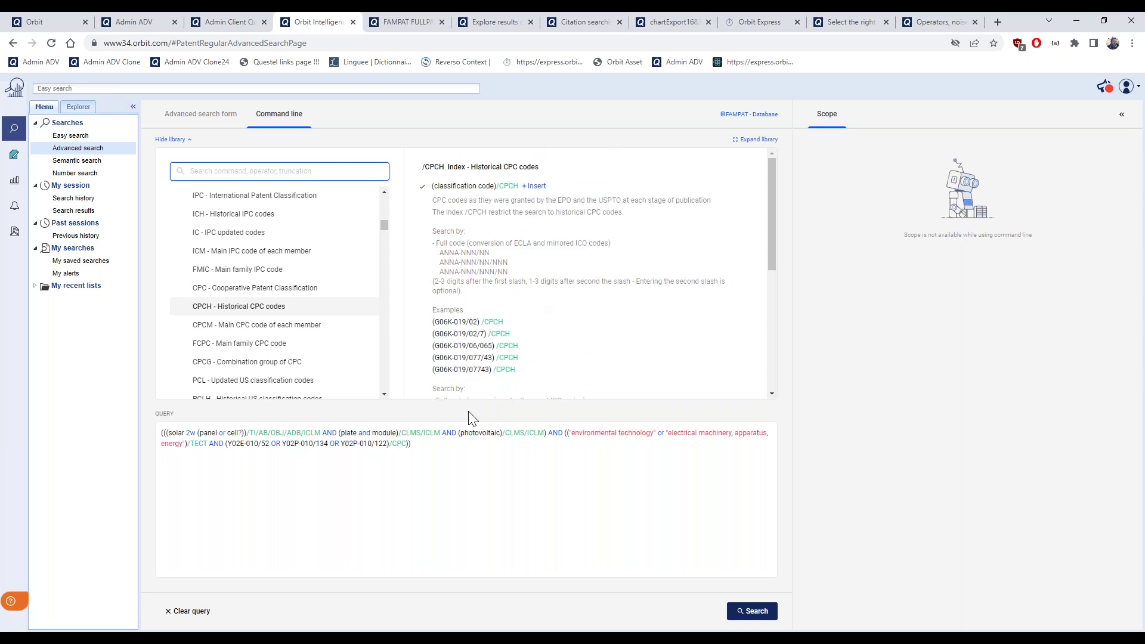
{"action": "left_click", "coordinate": [406, 446]}
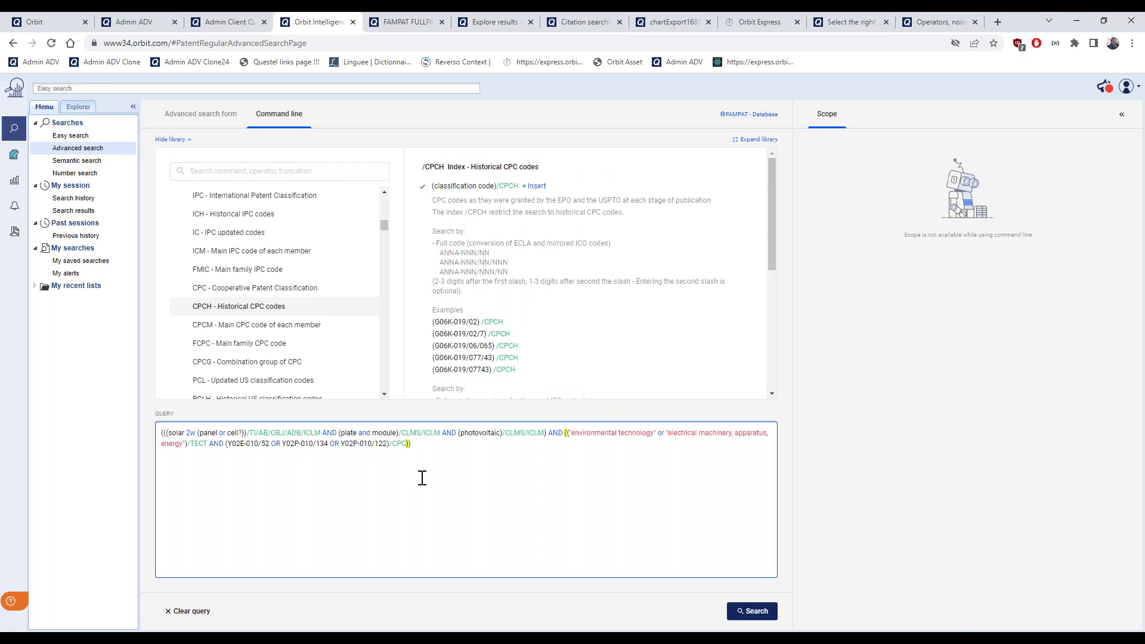
Change the query's /CPC codes to historical /CPCH and look up TECT technology domains in the library
{"action": "type", "text": "H"}
{"action": "left_click", "coordinate": [281, 328]}
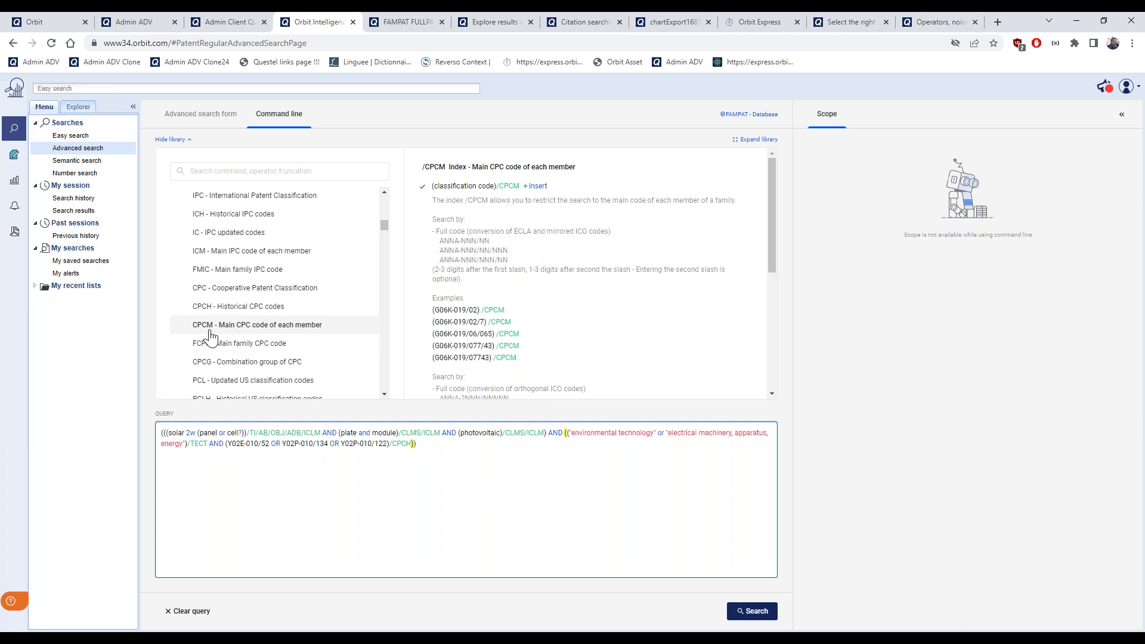
{"action": "left_click", "coordinate": [221, 171]}
{"action": "type", "text": "TECT"}
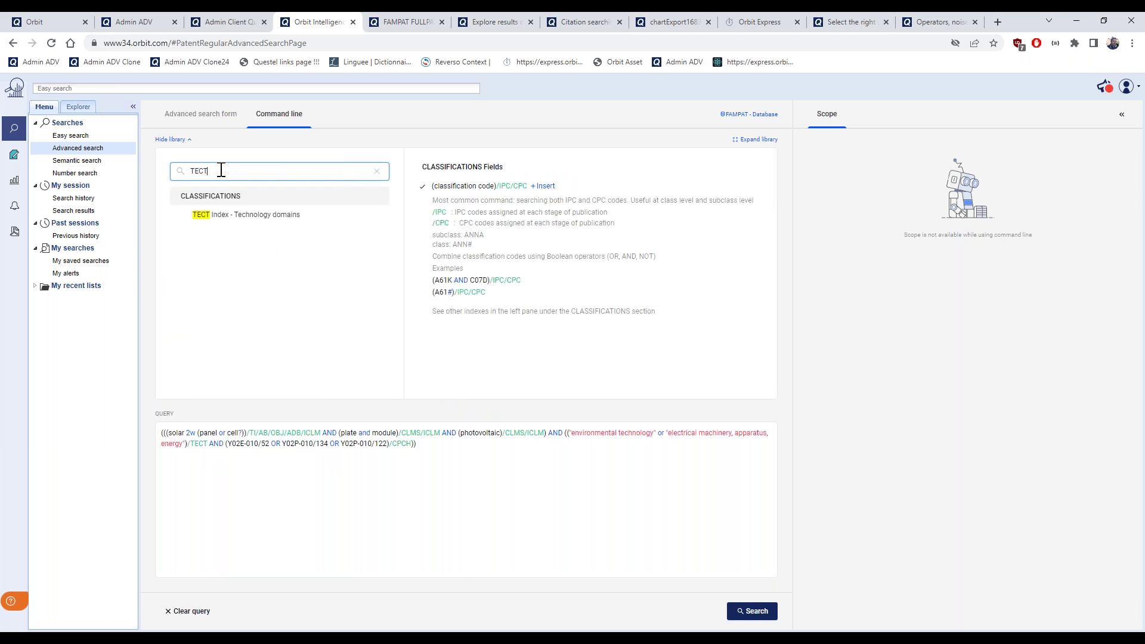
{"action": "left_click", "coordinate": [294, 222]}
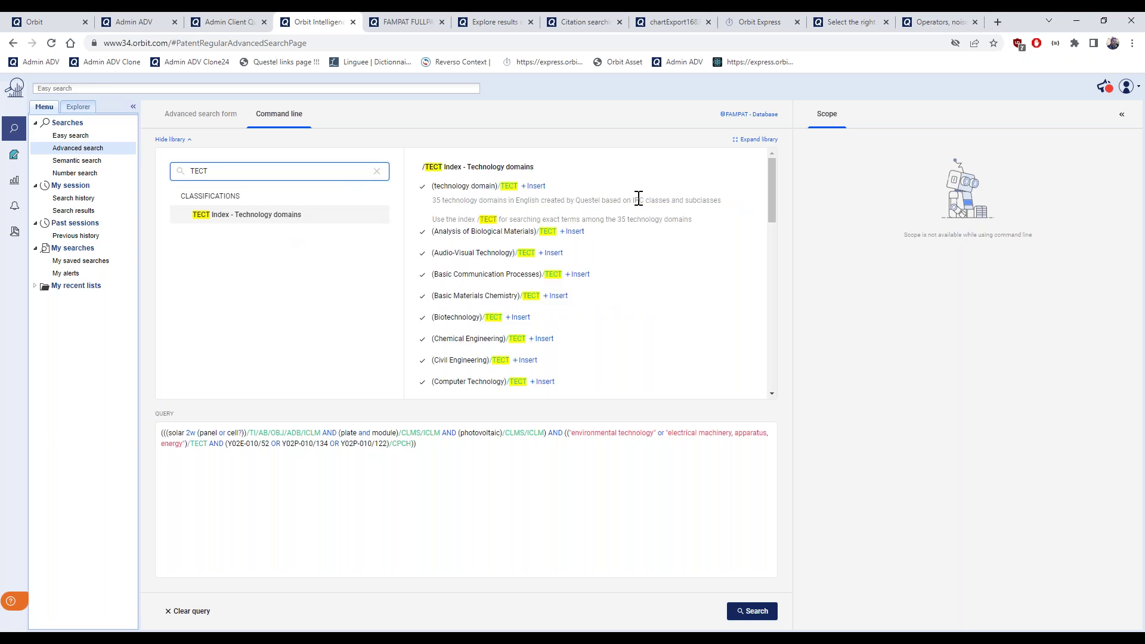
{"action": "scroll", "coordinate": [638, 198], "scroll_direction": "down", "scroll_amount": 5}
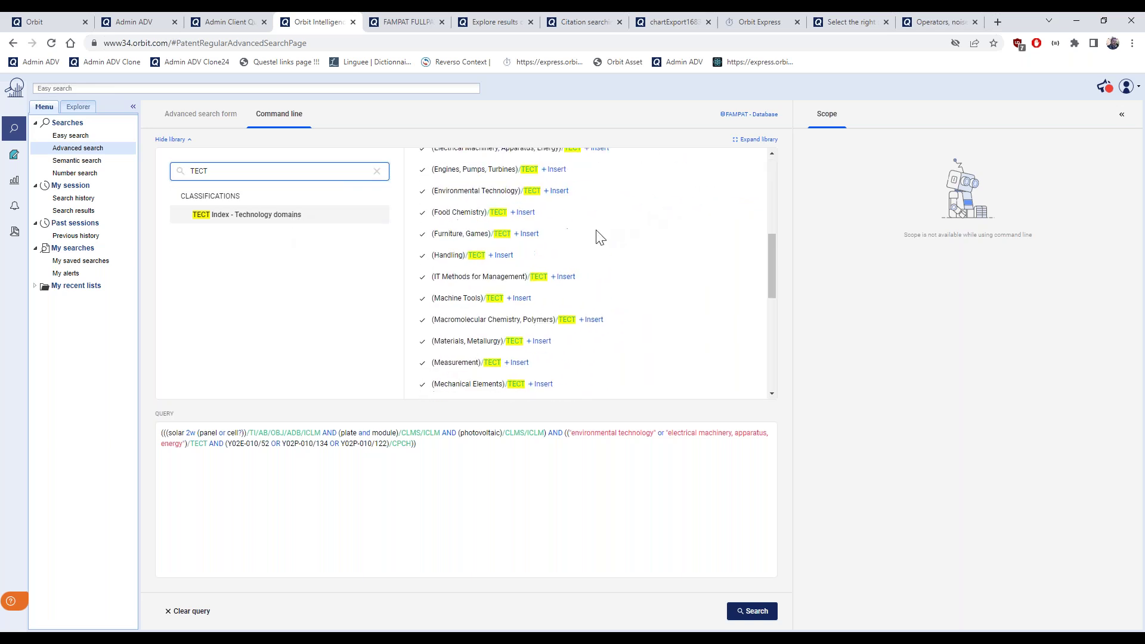
Append AND (Measurement) to the query and run it, returning 6 families led by EP3635859
{"action": "left_click", "coordinate": [462, 454]}
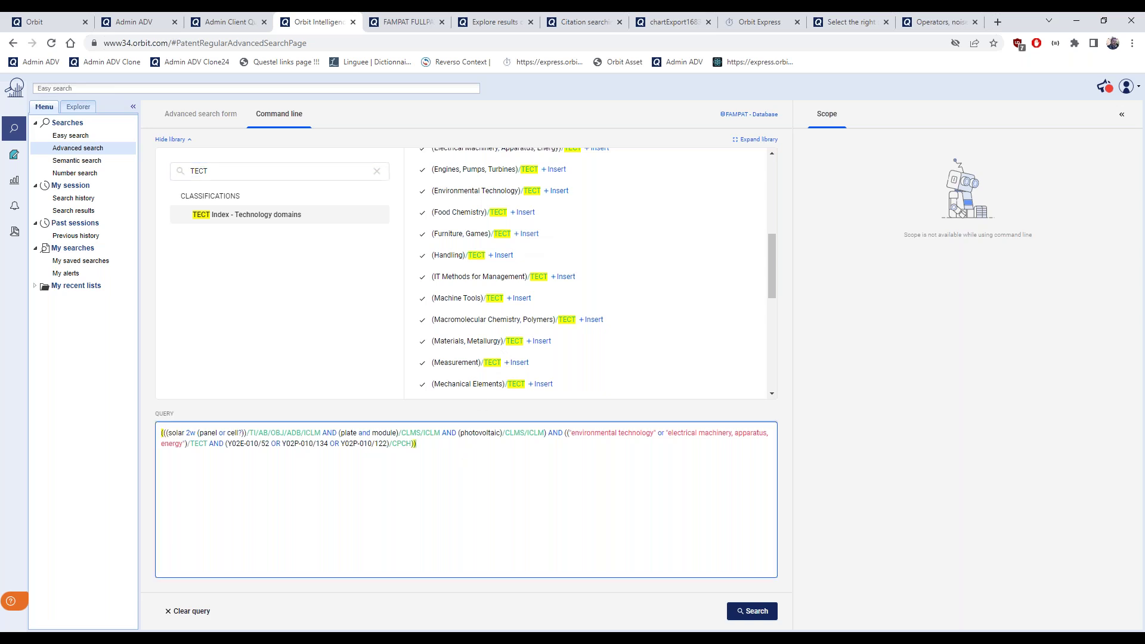
{"action": "left_click", "coordinate": [520, 363]}
{"action": "left_click", "coordinate": [419, 445]}
{"action": "type", "text": "AND (Measurement)/TECT"}
{"action": "left_click", "coordinate": [763, 623]}
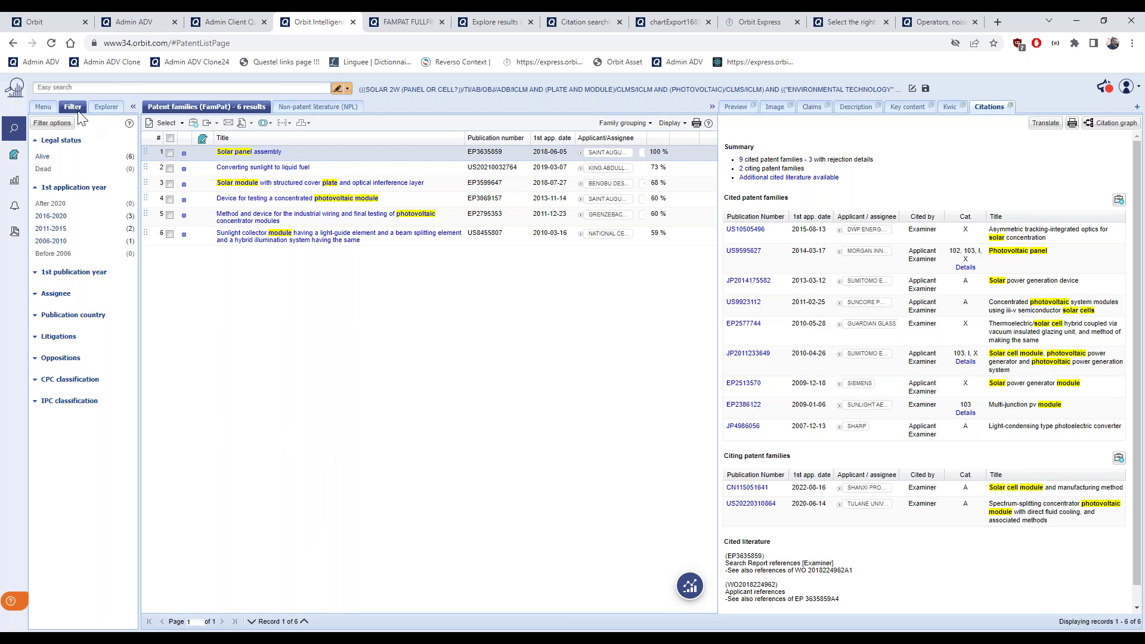
In Search history, combine steps as 8 AND 1 and run it, getting 0 families
{"action": "left_click", "coordinate": [43, 107]}
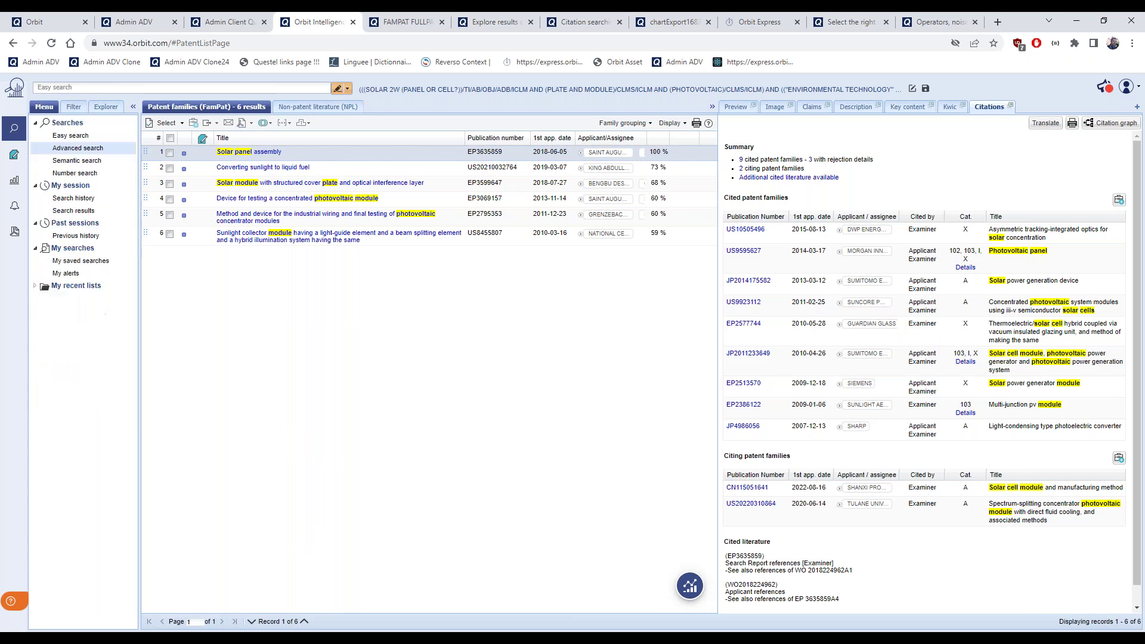
{"action": "left_click", "coordinate": [85, 201]}
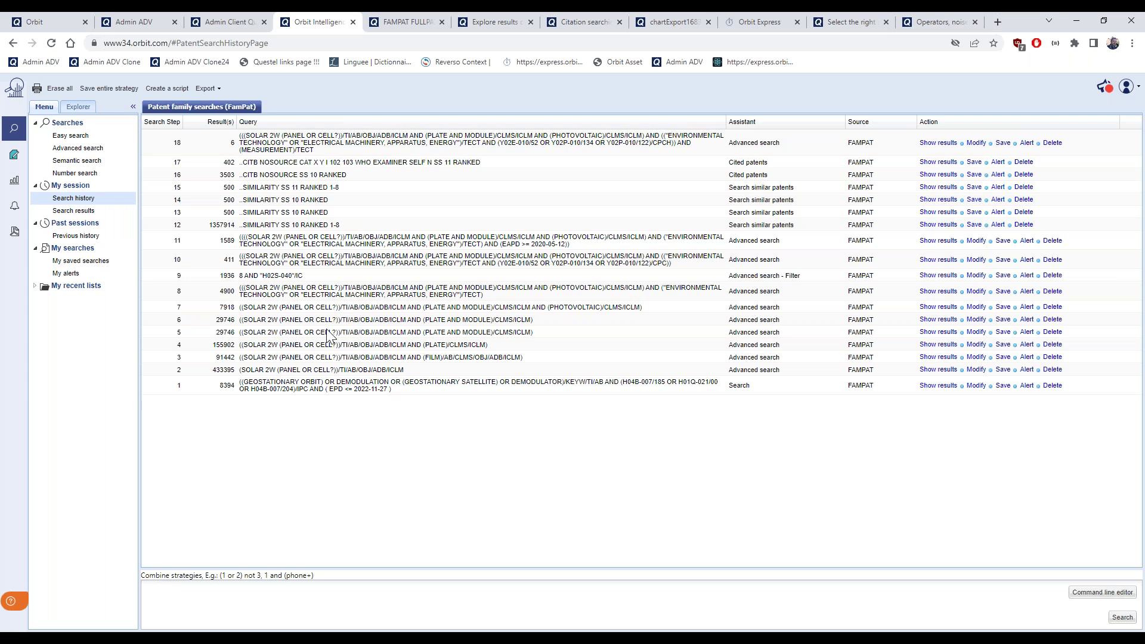
{"action": "left_click_drag", "start_coordinate": [465, 347], "coordinate": [452, 349]}
{"action": "left_click", "coordinate": [204, 596]}
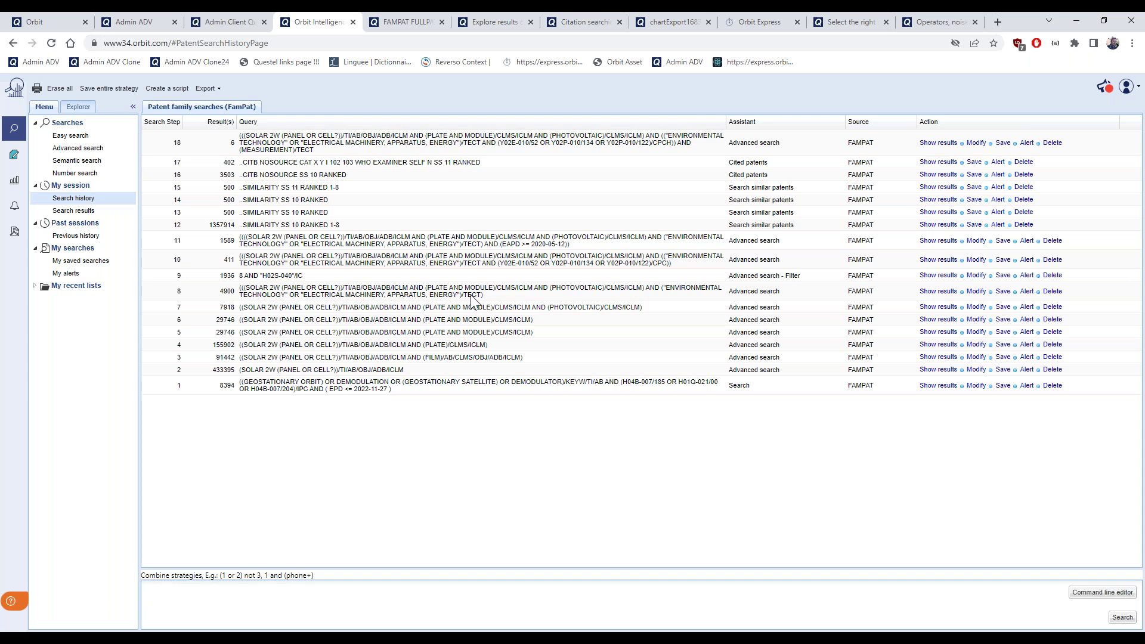
{"action": "double_click", "coordinate": [230, 291]}
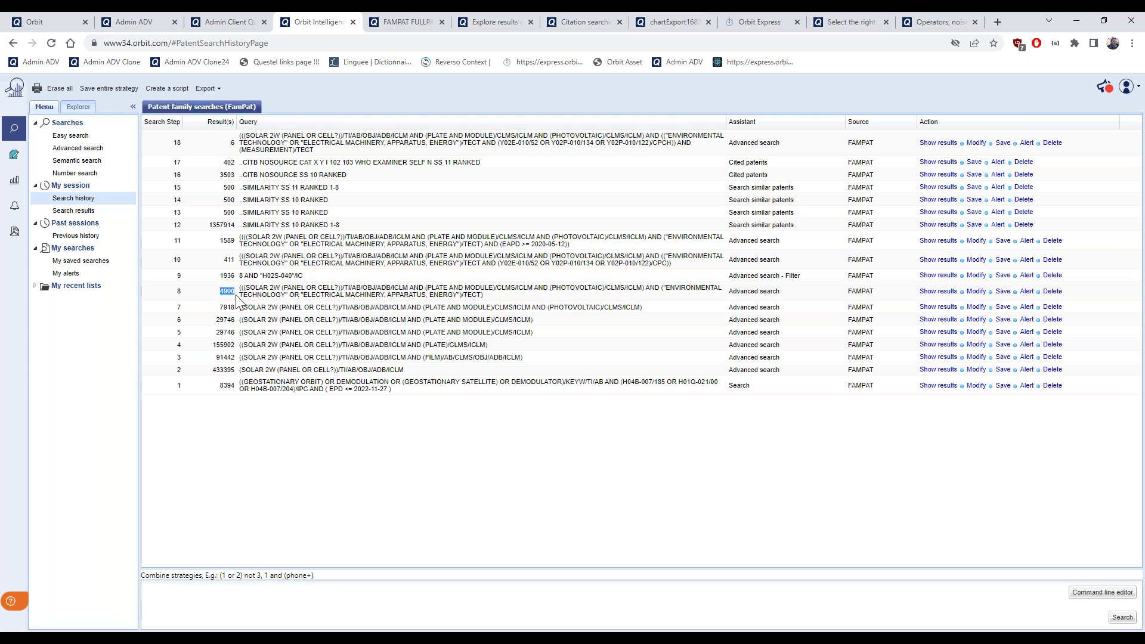
{"action": "left_click", "coordinate": [181, 294]}
{"action": "left_click", "coordinate": [204, 614]}
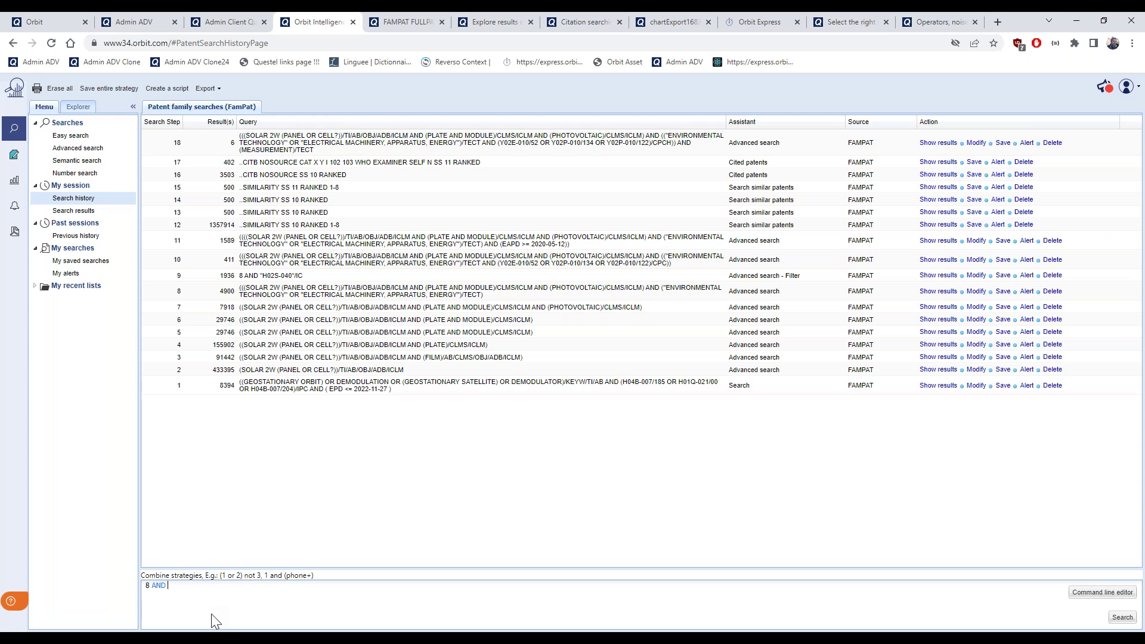
{"action": "triple_click", "coordinate": [245, 390]}
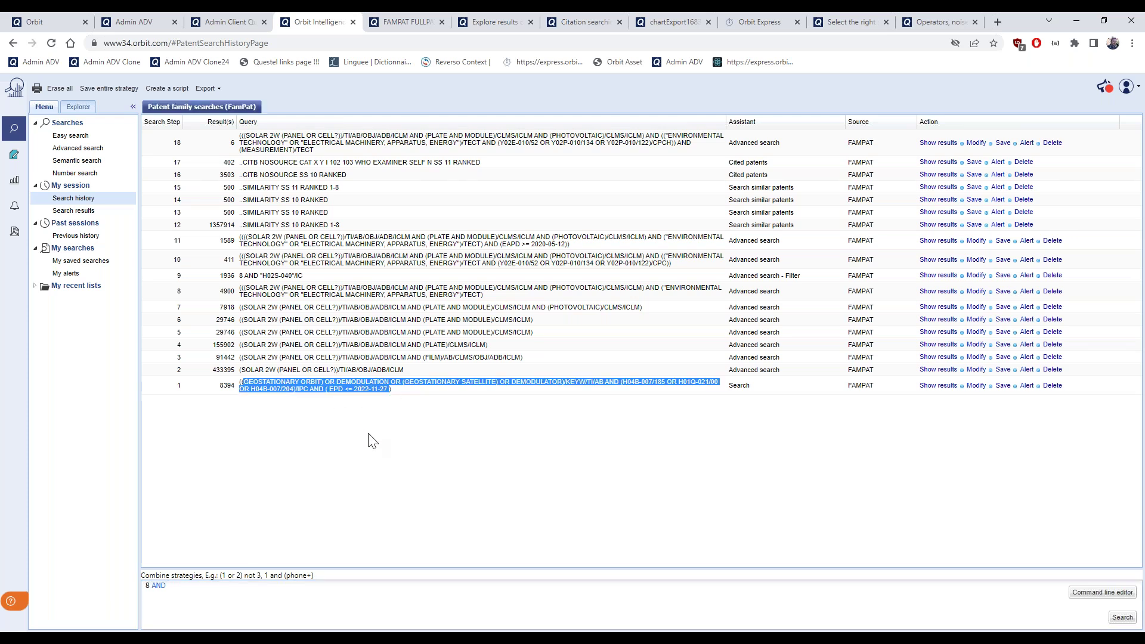
{"action": "left_click", "coordinate": [433, 417]}
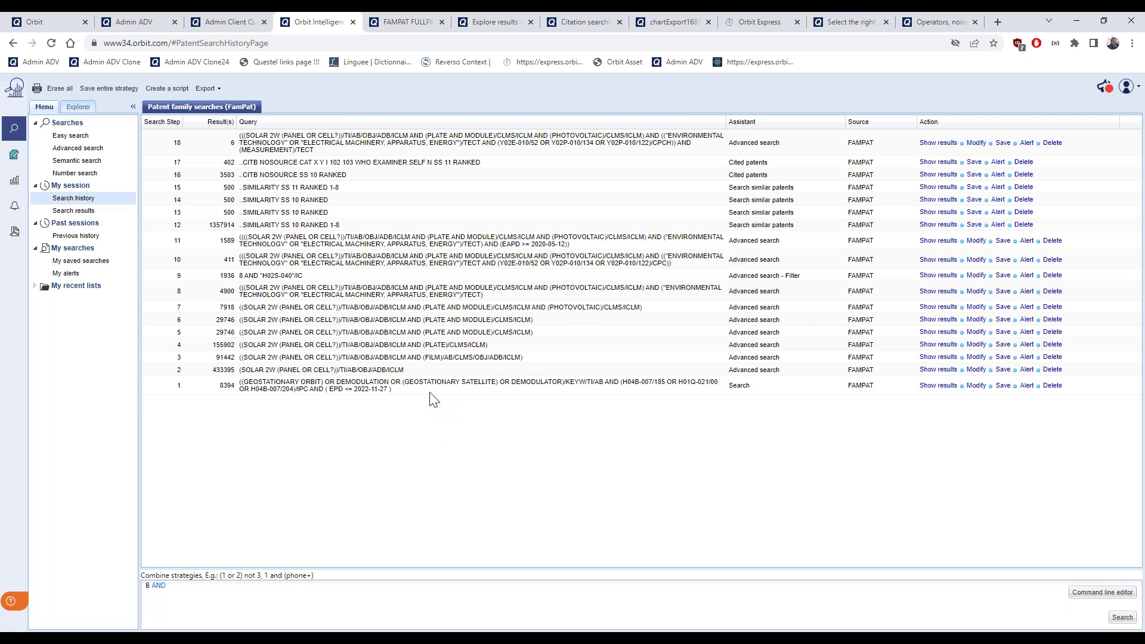
{"action": "left_click", "coordinate": [210, 598]}
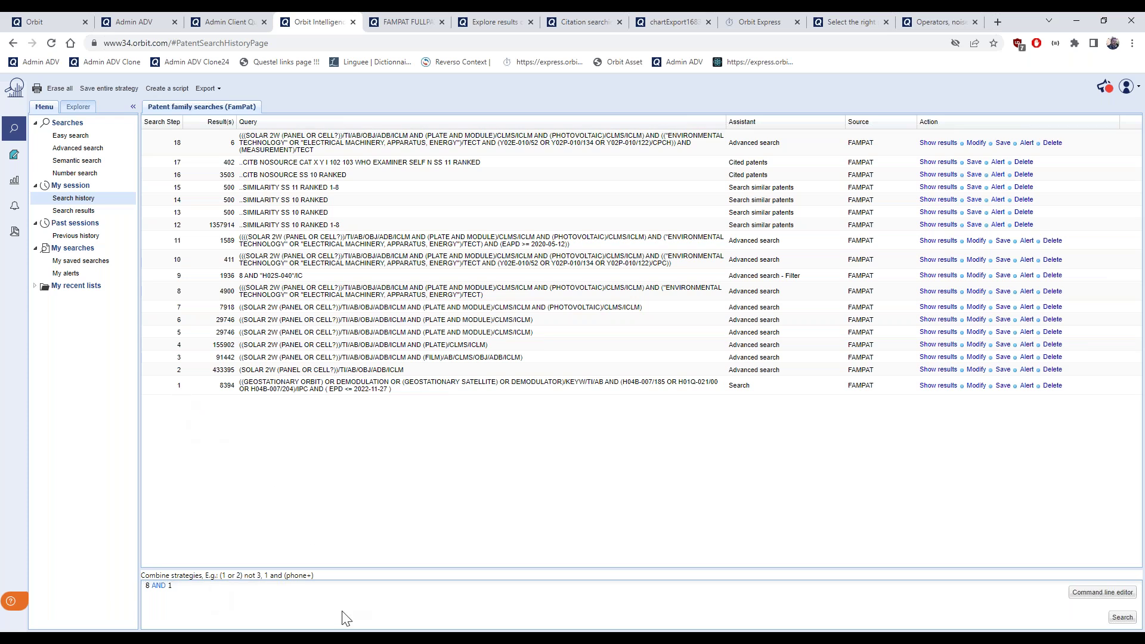
{"action": "left_click", "coordinate": [1129, 619]}
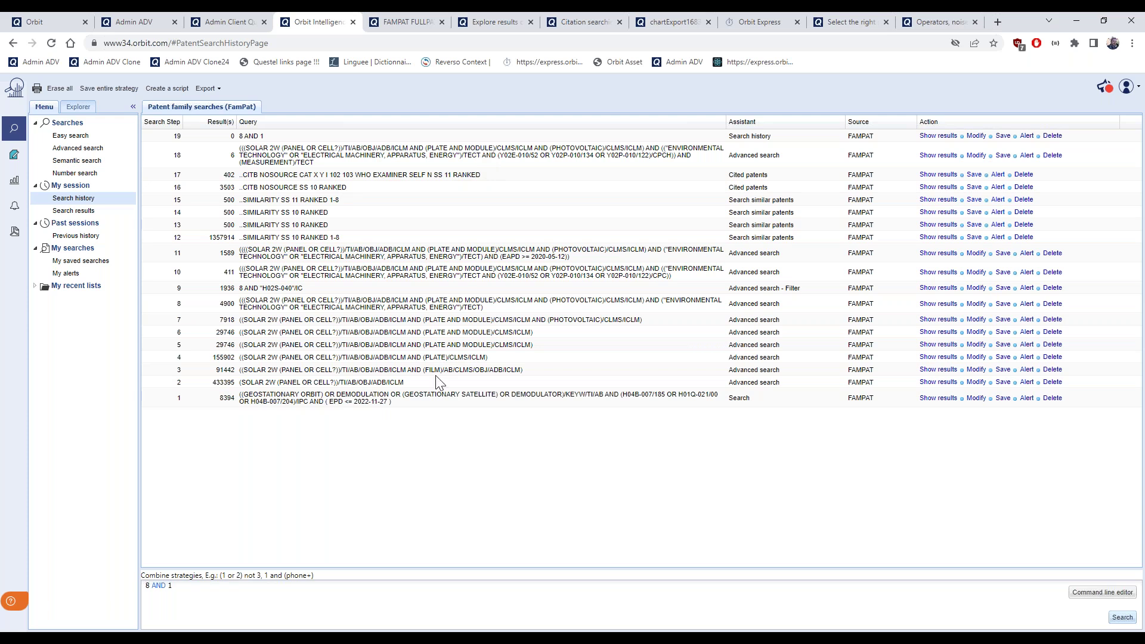
Change the combination to 8 OR 1 and run it as step 20, giving 13294 families
{"action": "double_click", "coordinate": [159, 586]}
{"action": "type", "text": "OR"}
{"action": "double_click", "coordinate": [157, 586]}
{"action": "key", "text": "Return"}
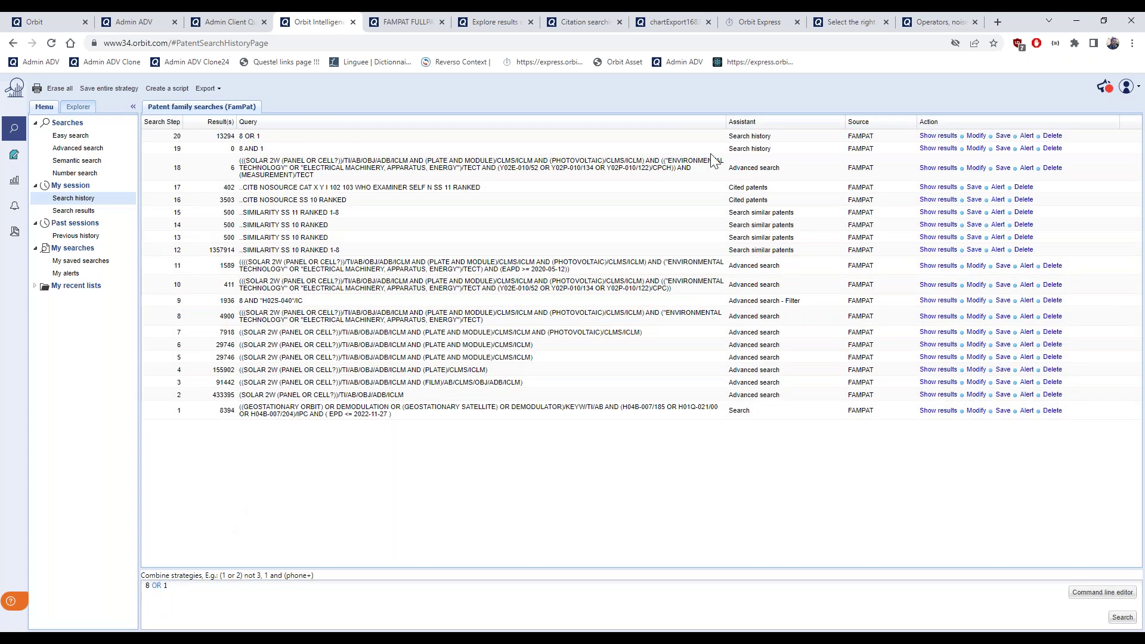
Open step 20's 8 OR 1 results and apply the 'Solar panel may 2023' highlight profile
{"action": "left_click", "coordinate": [938, 136]}
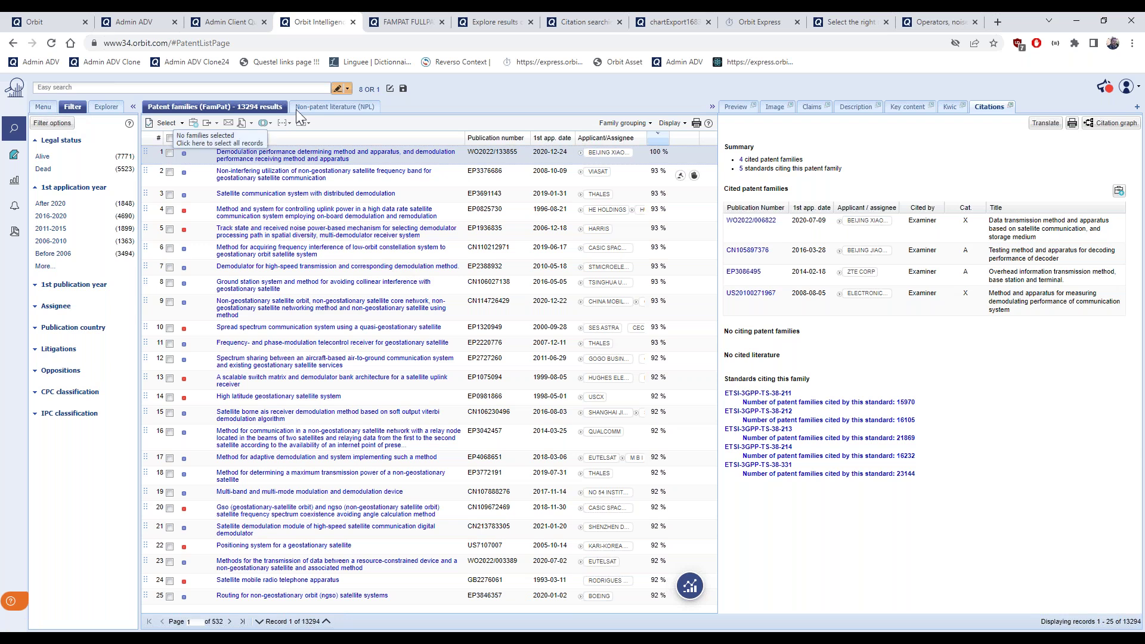
{"action": "left_click", "coordinate": [349, 94]}
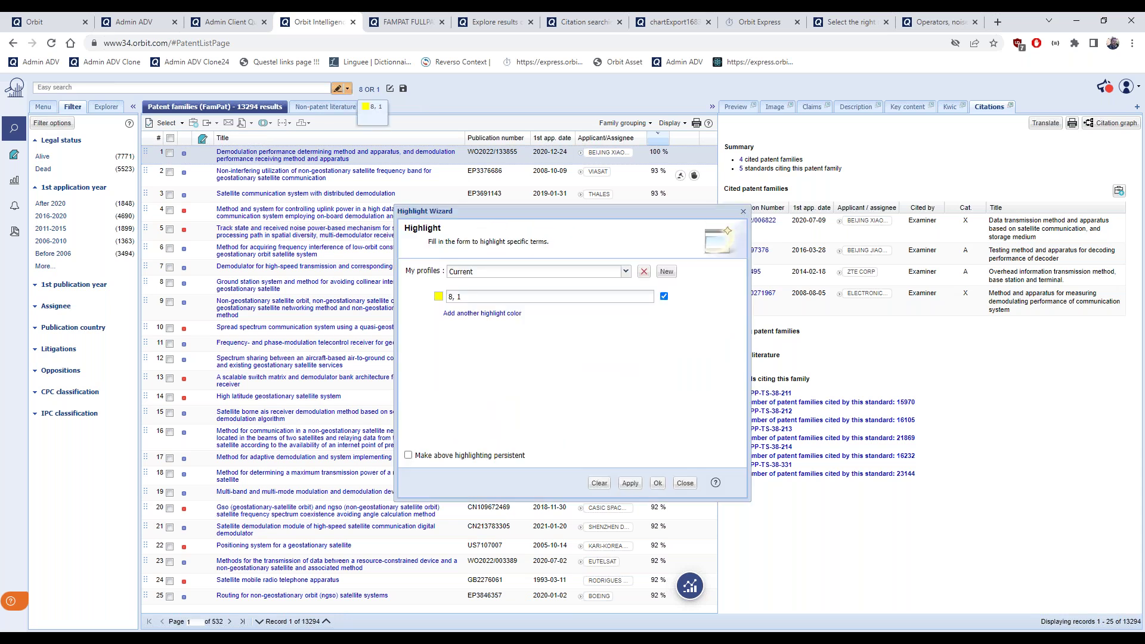
{"action": "left_click", "coordinate": [624, 272]}
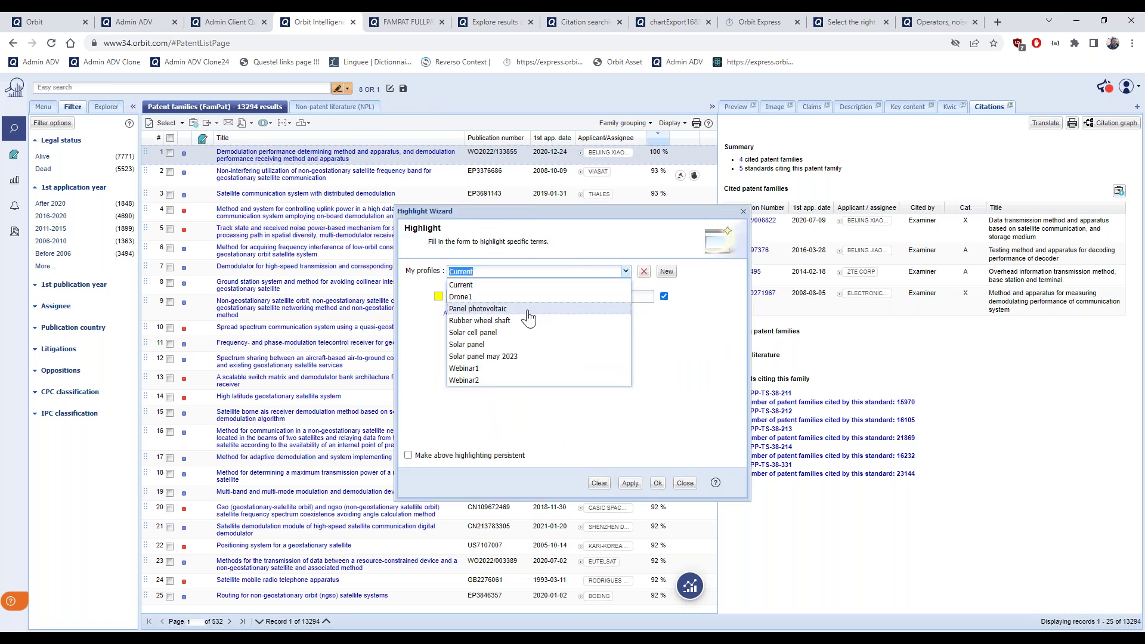
{"action": "left_click", "coordinate": [519, 356]}
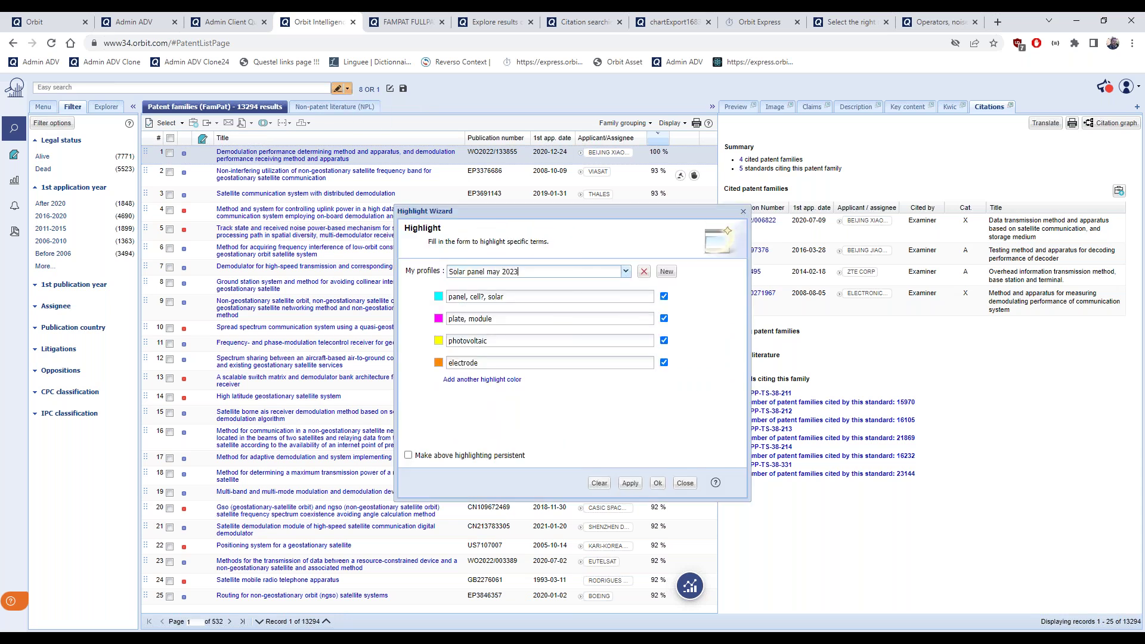
{"action": "left_click", "coordinate": [632, 485]}
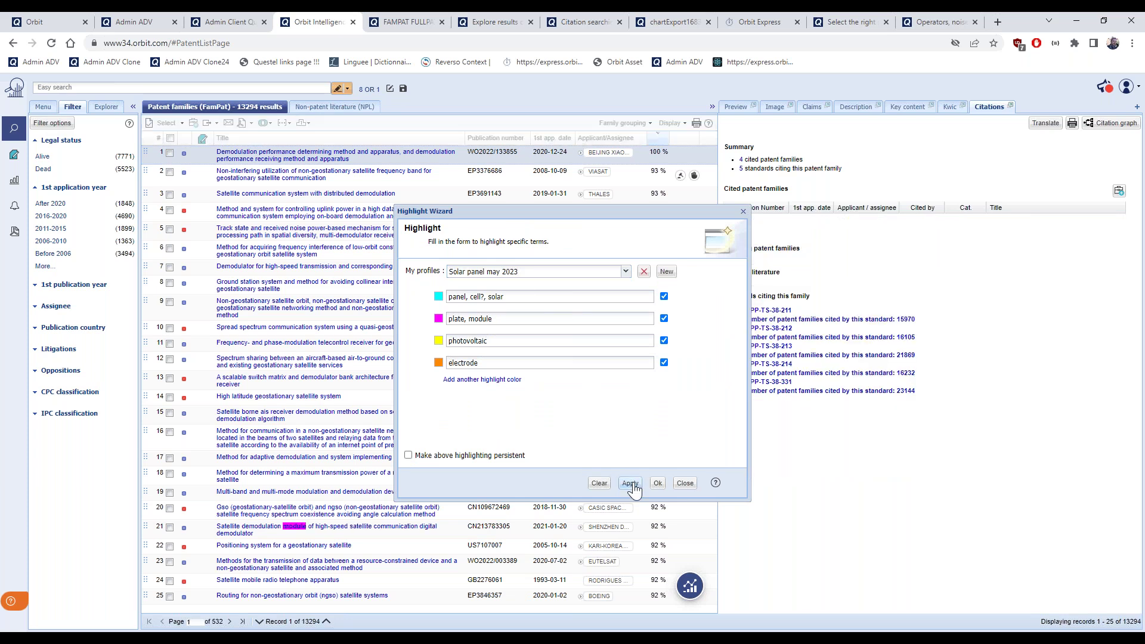
{"action": "left_click", "coordinate": [658, 484]}
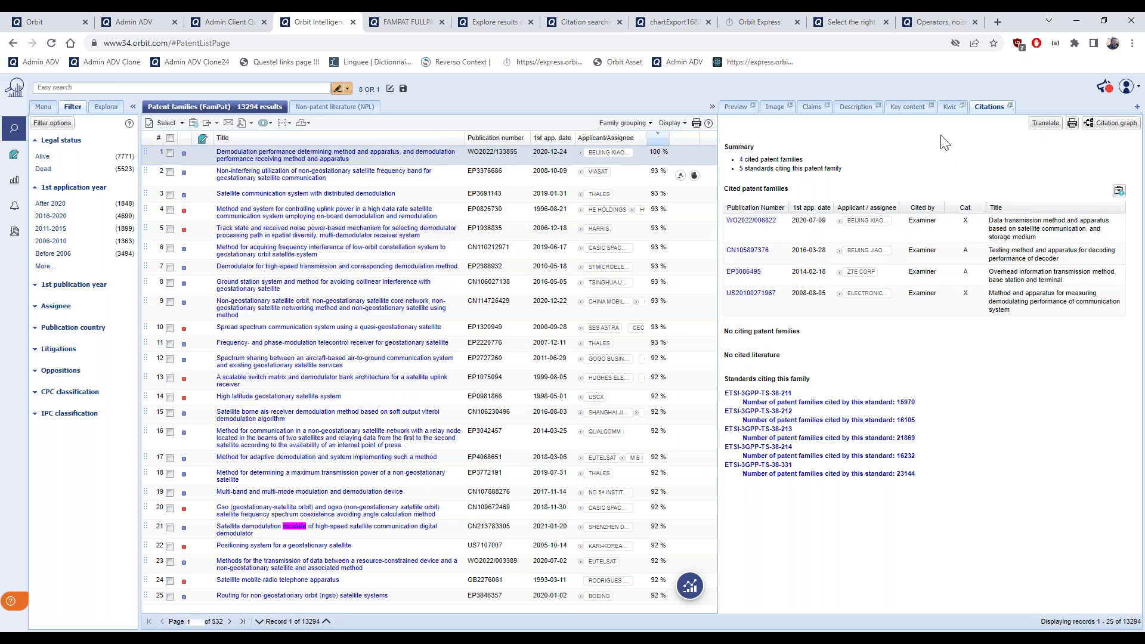
Review the current patent's description and claims, then move to the next results page
{"action": "left_click", "coordinate": [856, 107]}
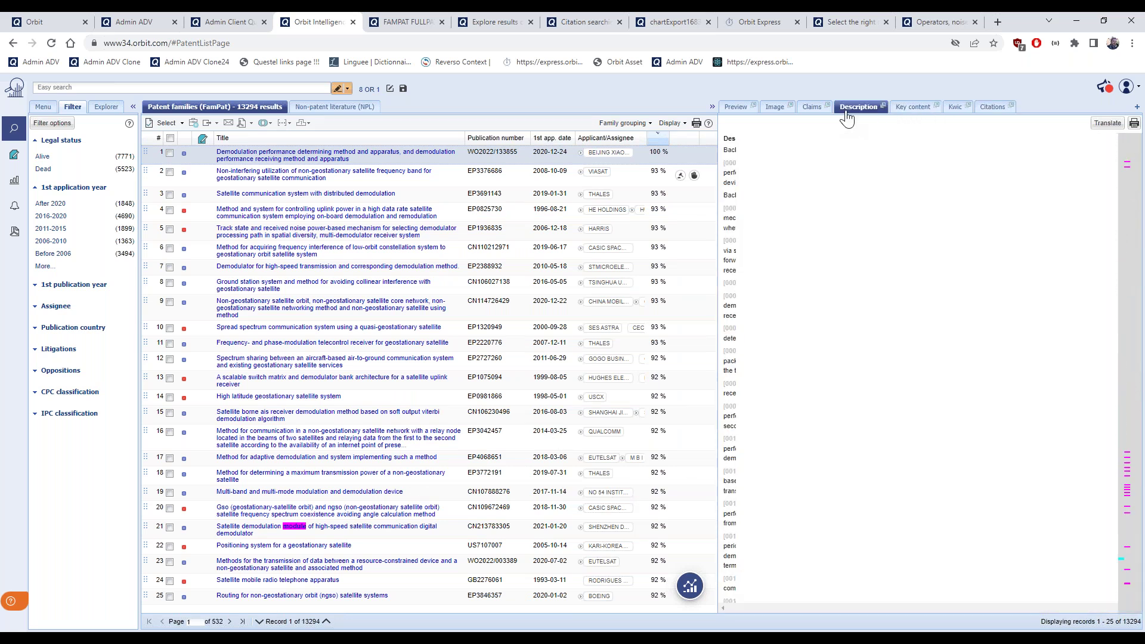
{"action": "left_click", "coordinate": [813, 109]}
{"action": "scroll", "coordinate": [934, 402], "scroll_direction": "down", "scroll_amount": 1}
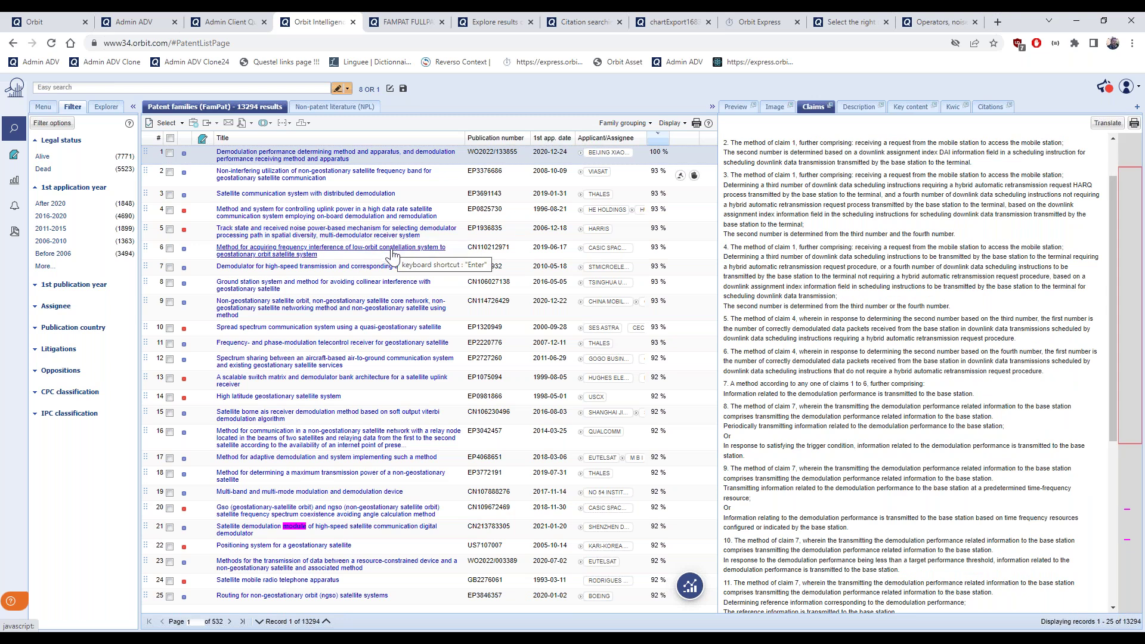
{"action": "left_click", "coordinate": [229, 623]}
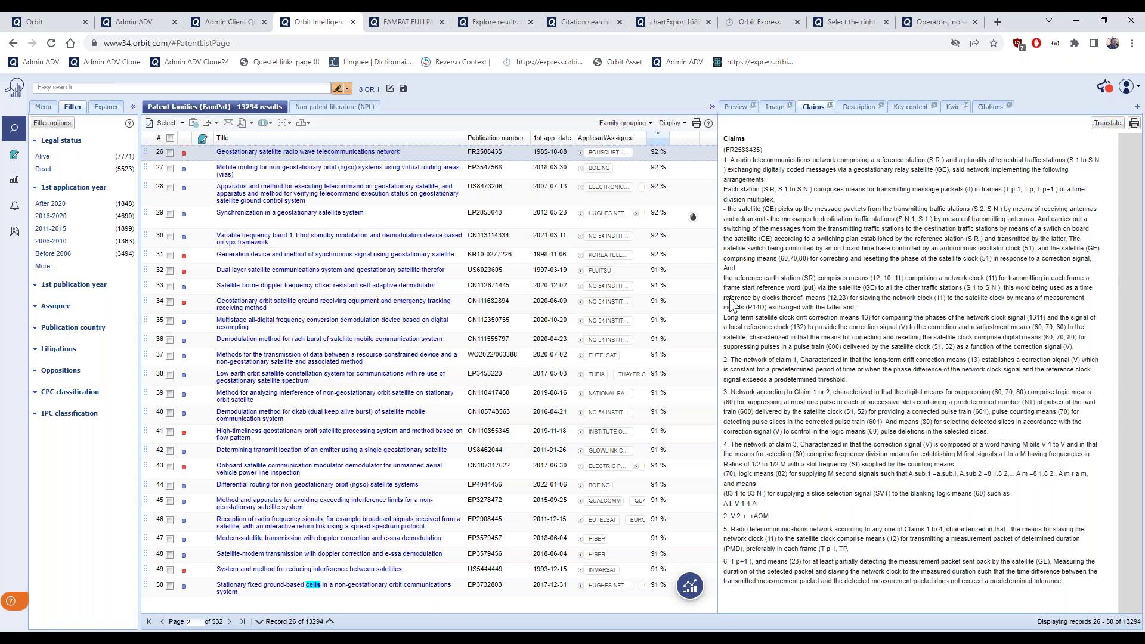
{"action": "left_click", "coordinate": [859, 107]}
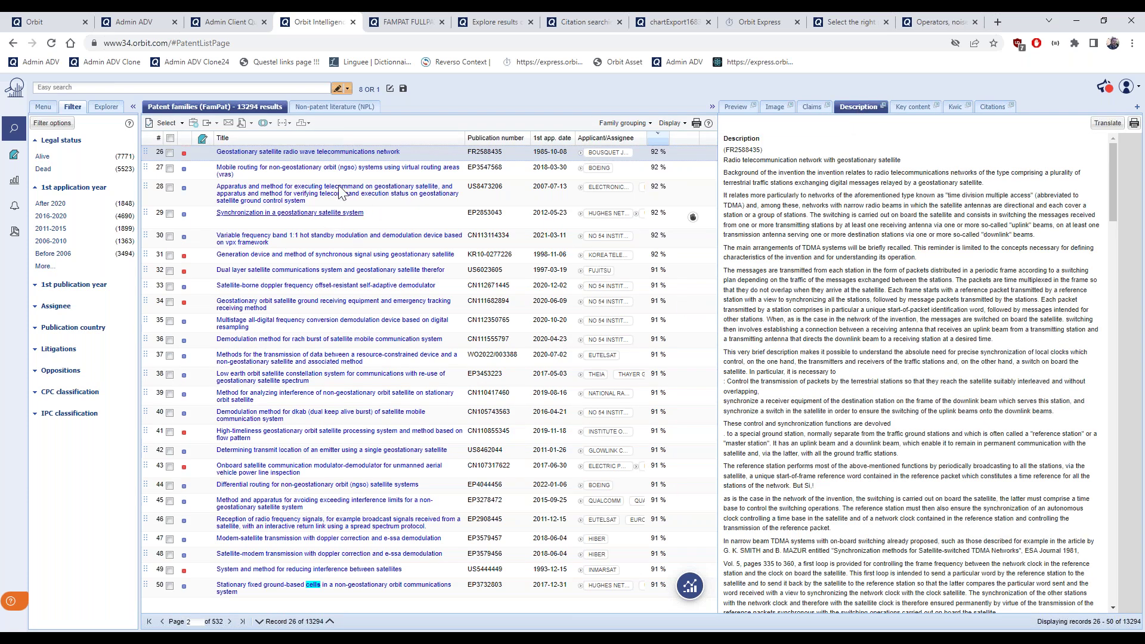
Open record 50, the ground-based cells patent, and jump to its highlighted description terms
{"action": "left_click", "coordinate": [352, 91]}
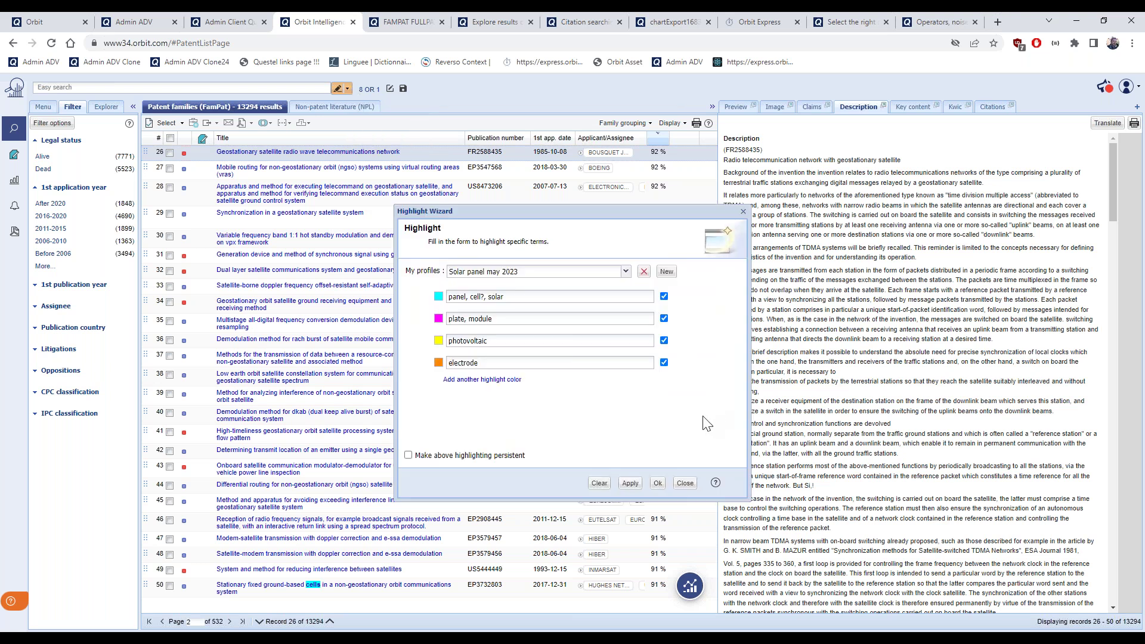
{"action": "left_click", "coordinate": [658, 485]}
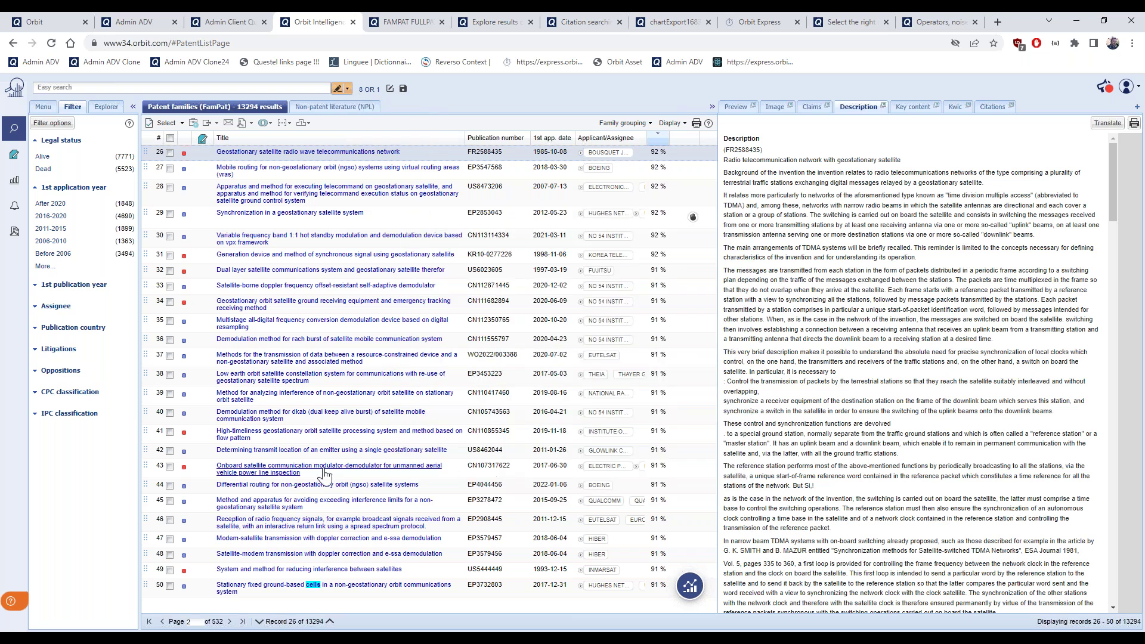
{"action": "left_click", "coordinate": [314, 594]}
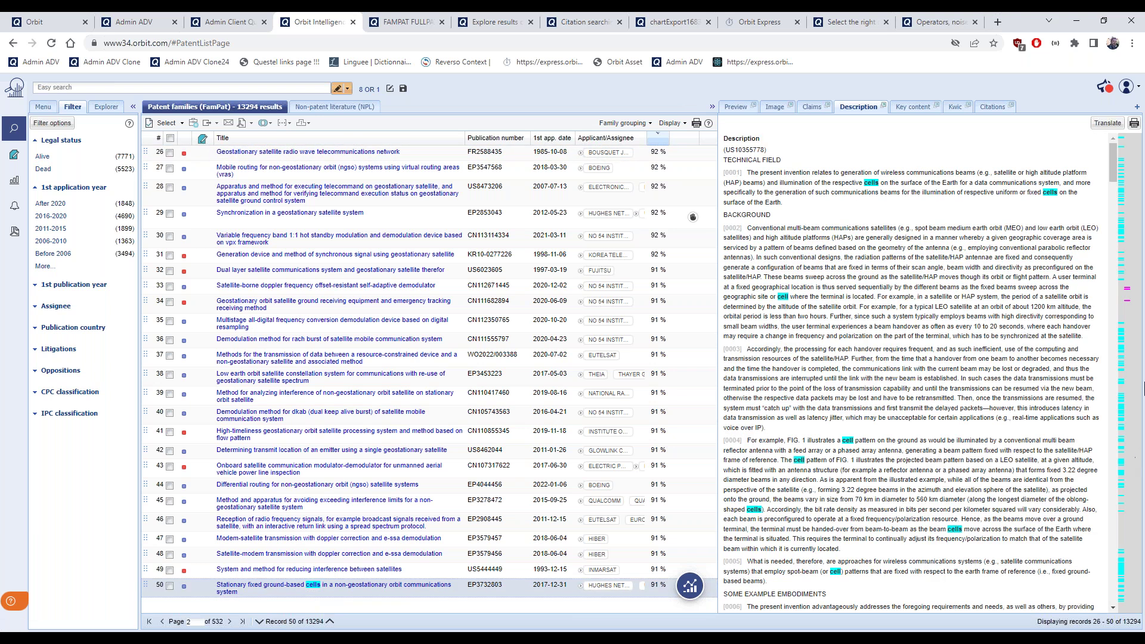
{"action": "left_click", "coordinate": [1132, 303]}
{"action": "scroll", "coordinate": [1004, 439], "scroll_direction": "down", "scroll_amount": 3}
{"action": "scroll", "coordinate": [1004, 438], "scroll_direction": "down", "scroll_amount": 4}
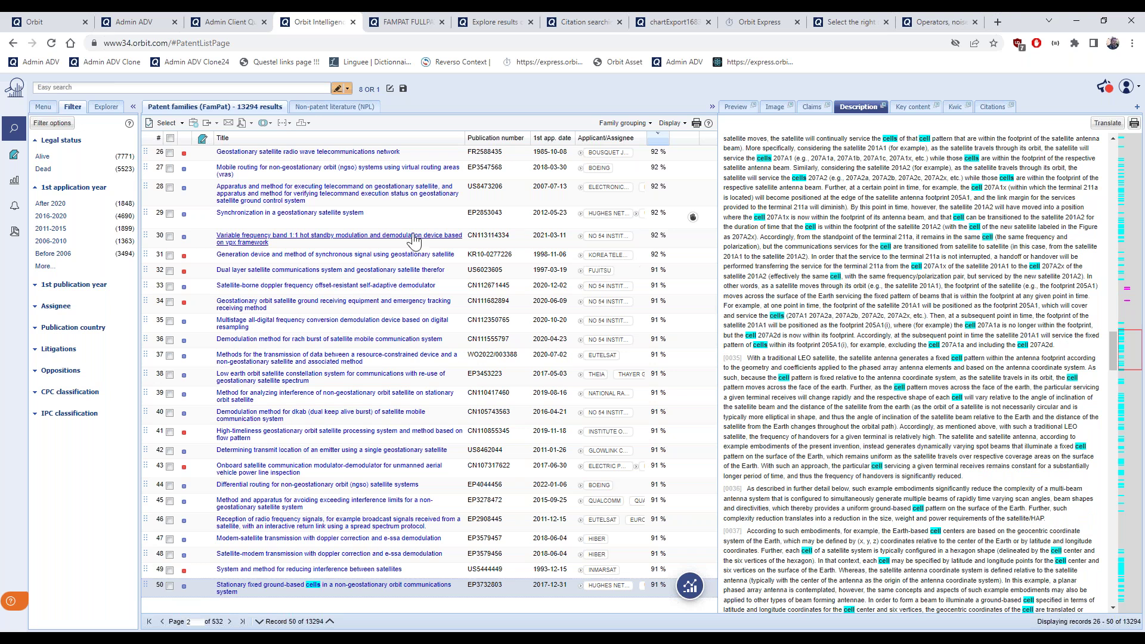
{"action": "left_click", "coordinate": [43, 108]}
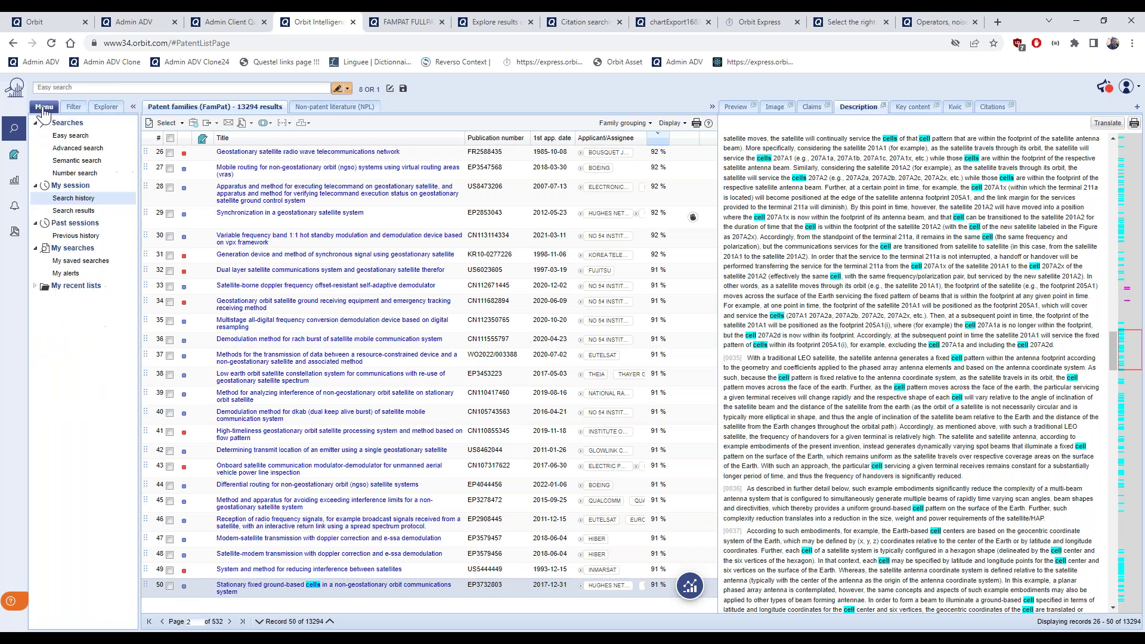
Replace 'OR 1' with 'NOT (FILTER)/TI/AB/CLMS' in the combine box and run it as step 21
{"action": "left_click", "coordinate": [92, 203]}
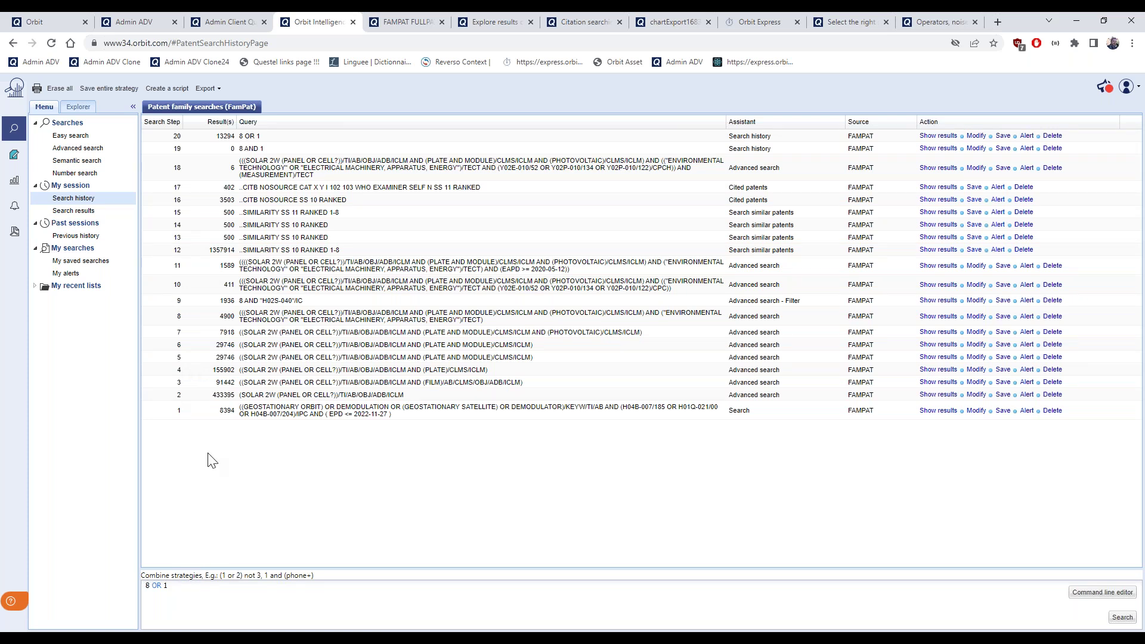
{"action": "double_click", "coordinate": [179, 318]}
{"action": "left_click", "coordinate": [156, 598]}
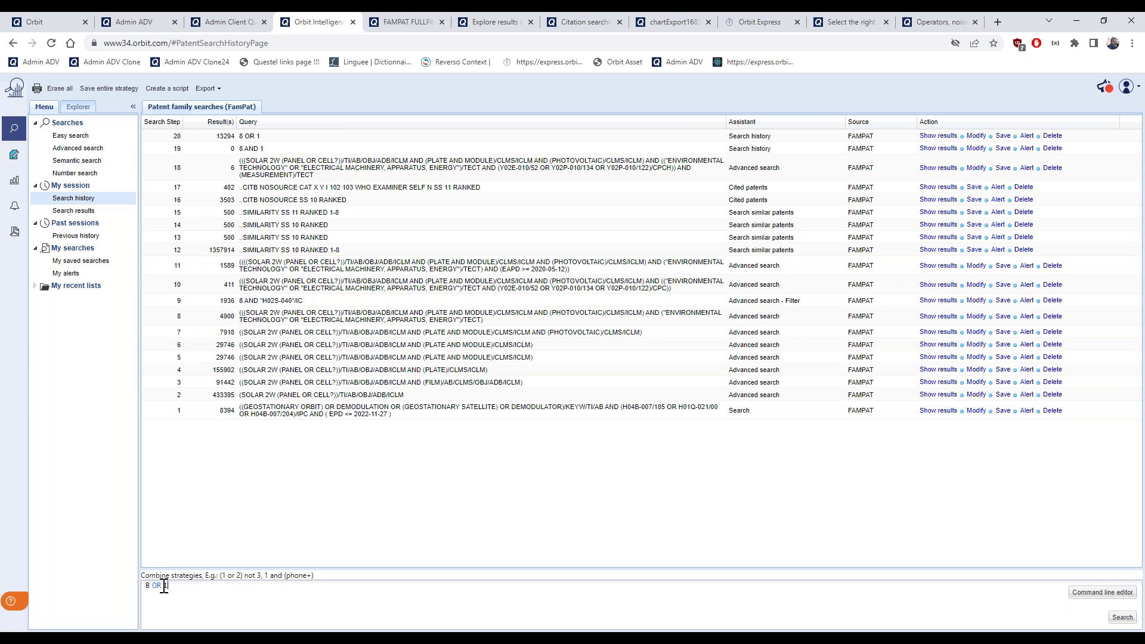
{"action": "left_click_drag", "start_coordinate": [152, 586], "coordinate": [186, 585]}
{"action": "key", "text": "BackSpace"}
{"action": "type", "text": "NOT"}
{"action": "type", "text": "("}
{"action": "type", "text": "FILTER)/TI/AB/CLMS"}
{"action": "left_click", "coordinate": [1122, 617]}
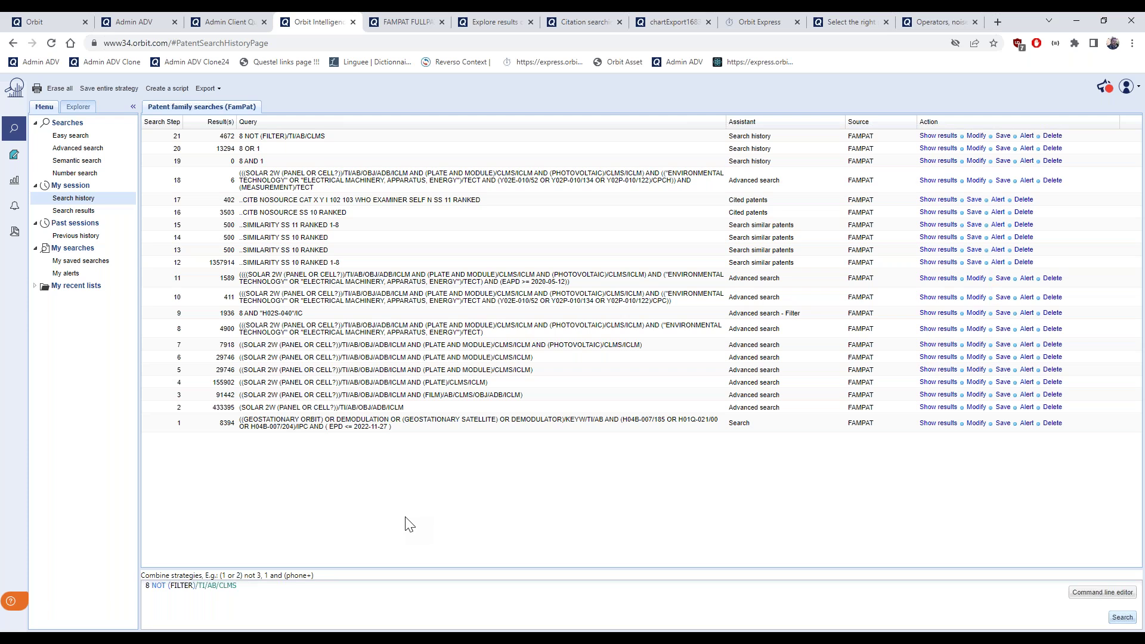
Compare step 8's 4900 families with step 21's 4672 families in the history
{"action": "double_click", "coordinate": [233, 330]}
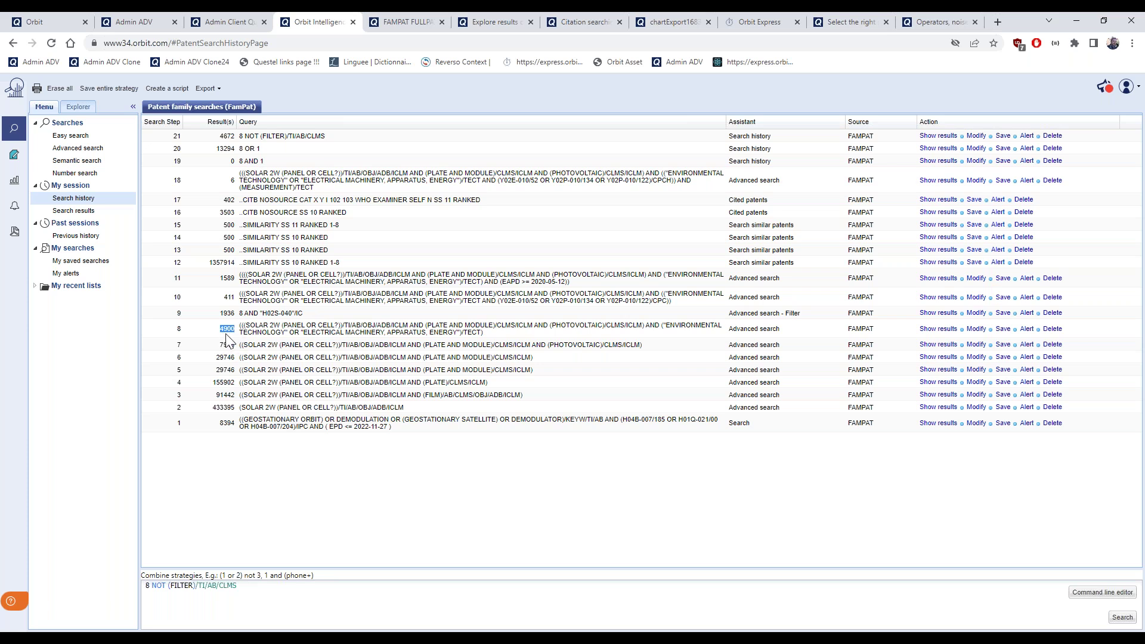
{"action": "double_click", "coordinate": [229, 137]}
{"action": "left_click_drag", "start_coordinate": [245, 138], "coordinate": [337, 141]}
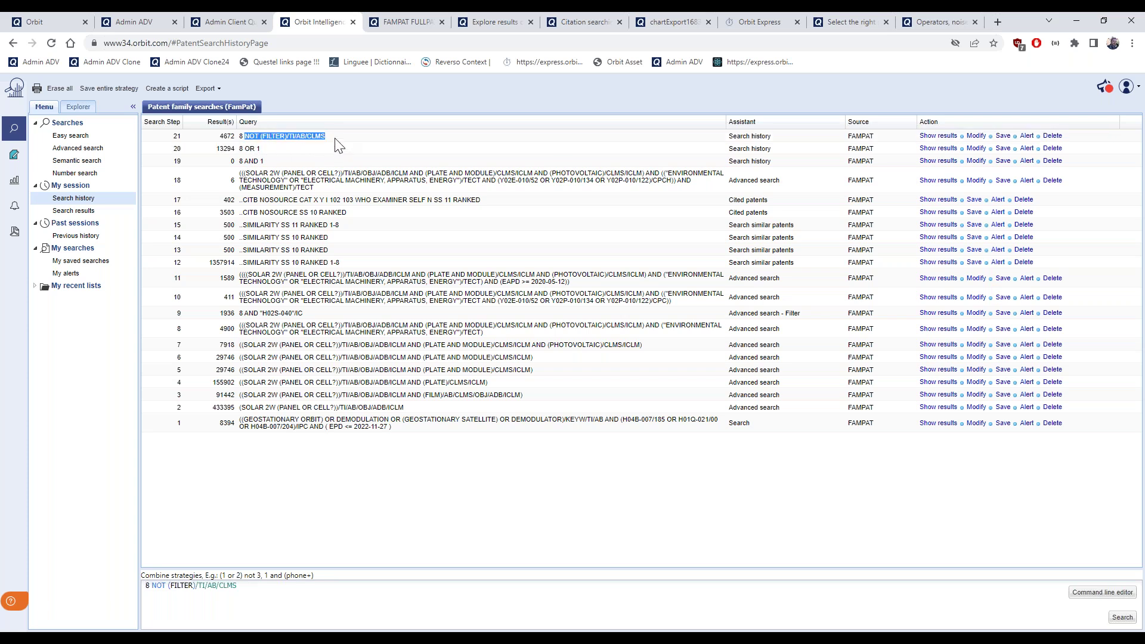
{"action": "left_click", "coordinate": [225, 143]}
Leave the empty SCRIPT form for the 21-step search history, dismissing the Export choices unused
{"action": "left_click", "coordinate": [173, 90]}
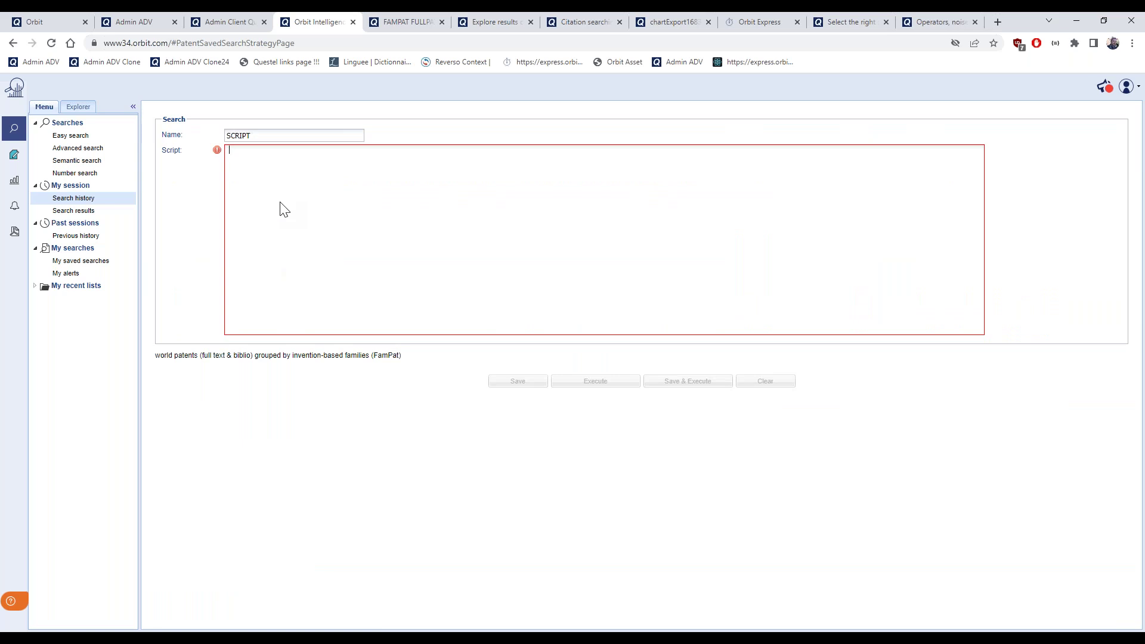
{"action": "left_click", "coordinate": [91, 201]}
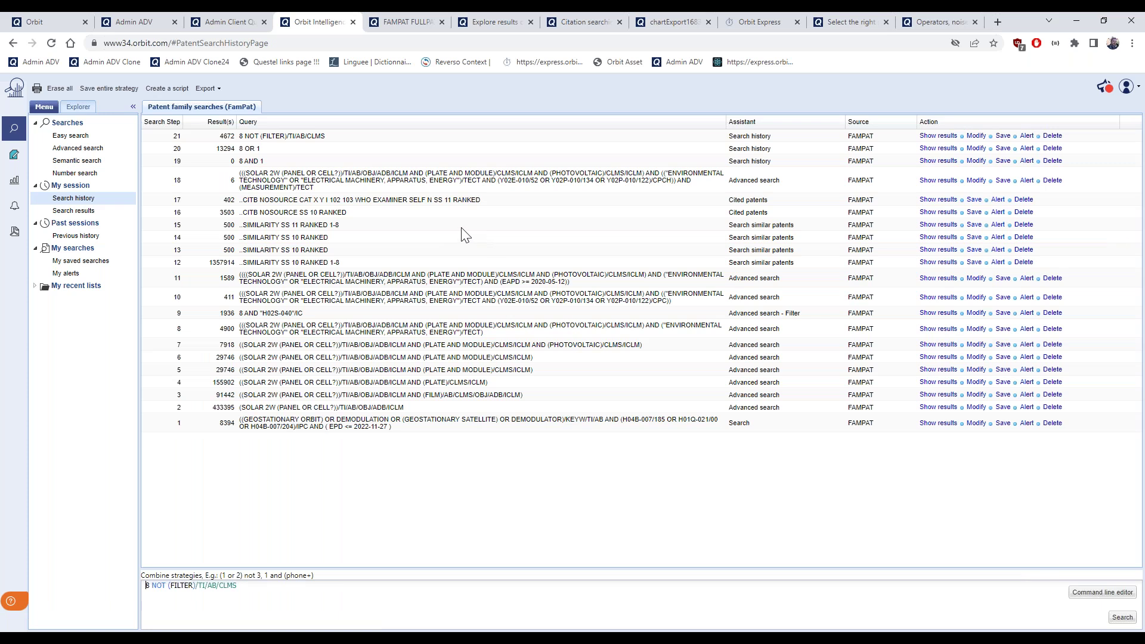
{"action": "left_click", "coordinate": [218, 91]}
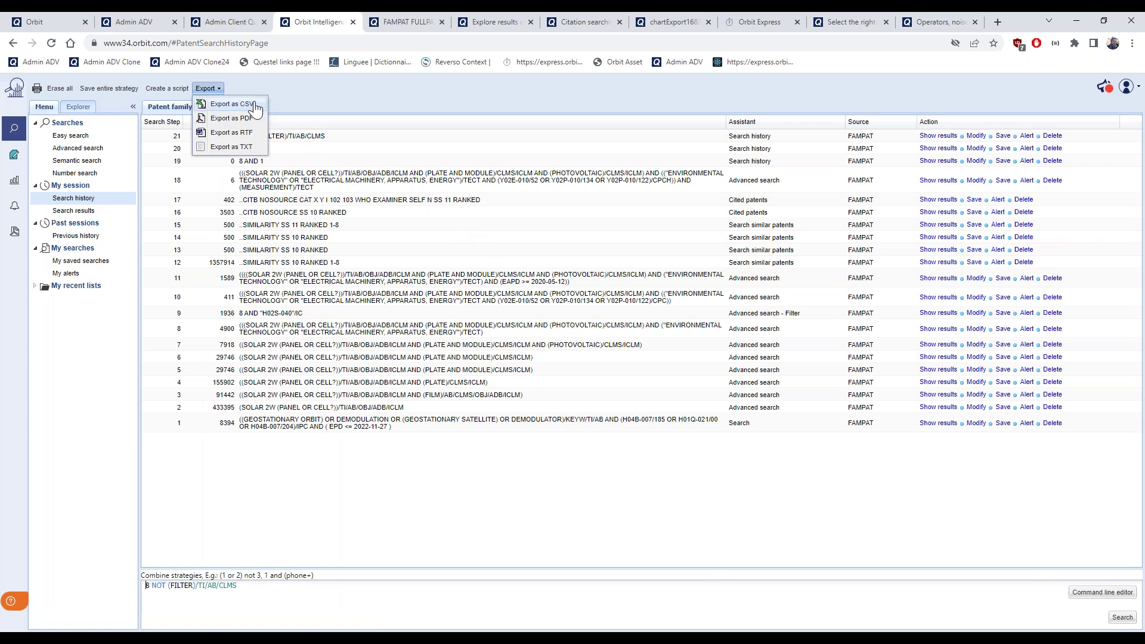
{"action": "left_click", "coordinate": [575, 93]}
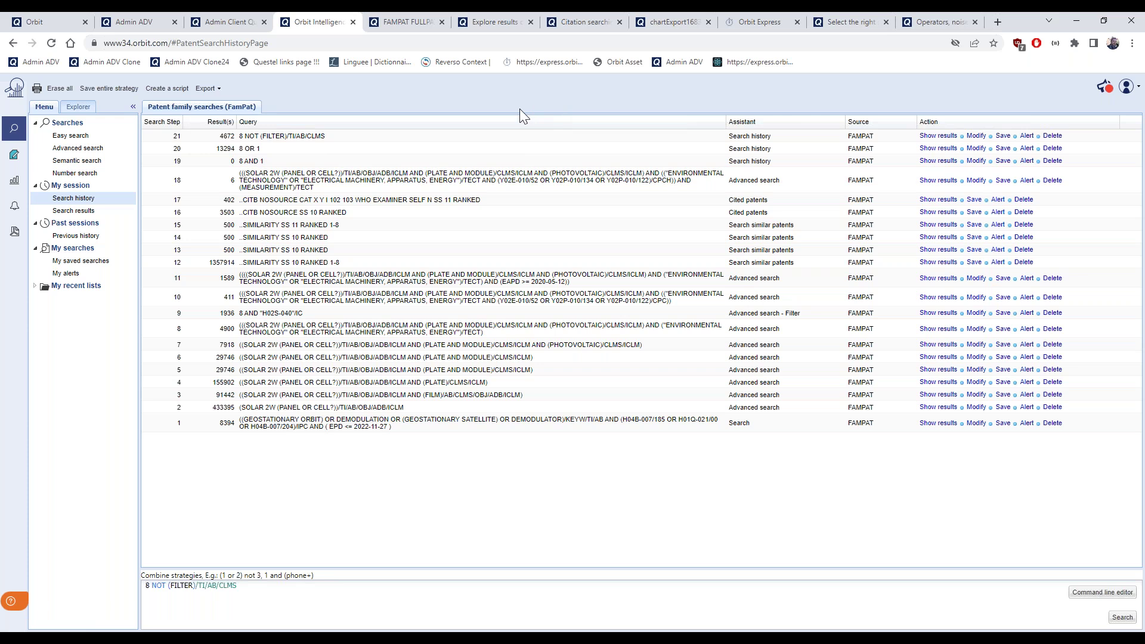
{"action": "left_click_drag", "start_coordinate": [224, 297], "coordinate": [256, 306]}
{"action": "left_click", "coordinate": [694, 306]}
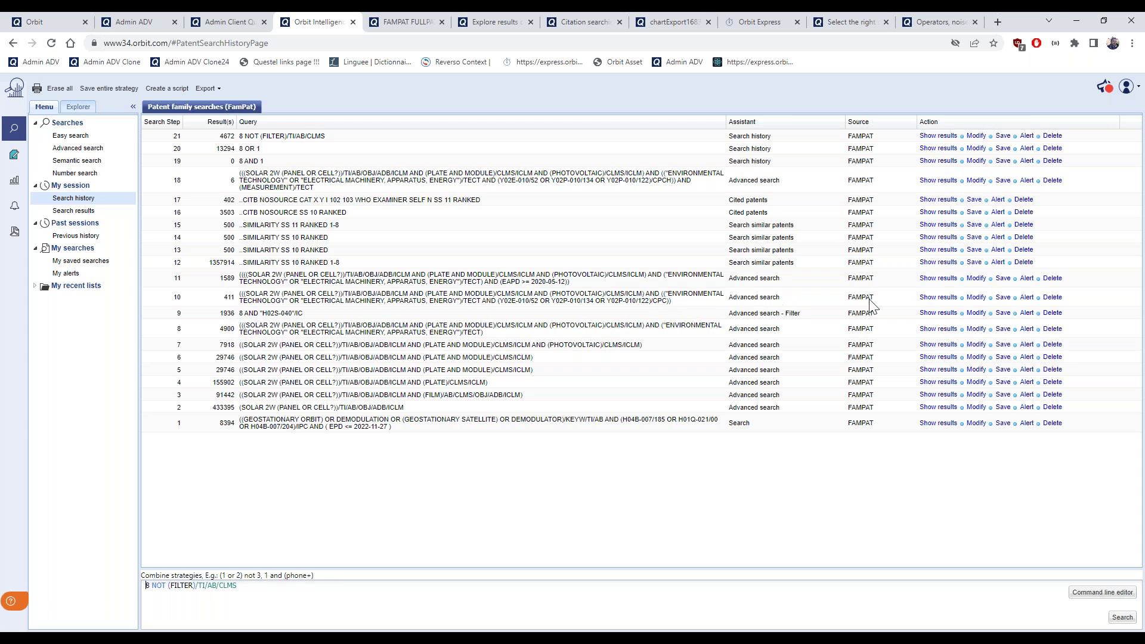
Save step 18's solar CPC query as a FamPat script named 'Solar project with CPC'
{"action": "left_click", "coordinate": [1005, 299]}
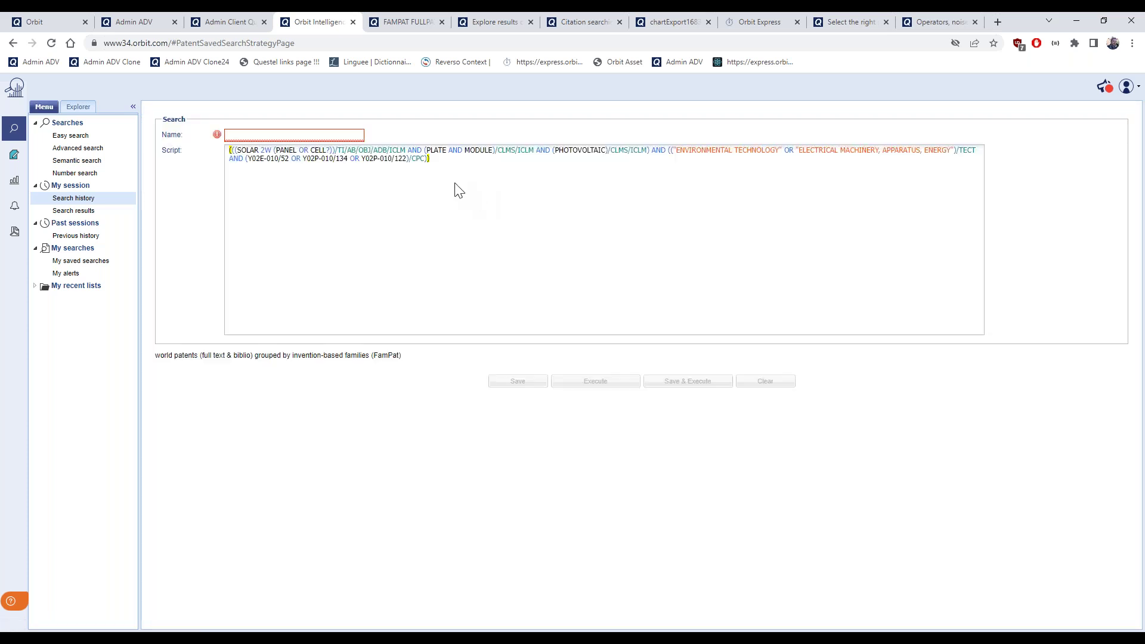
{"action": "left_click", "coordinate": [334, 135]}
{"action": "left_click", "coordinate": [500, 251]}
{"action": "type", "text": "Solar"}
{"action": "key", "text": "BackSpace"}
{"action": "key", "text": "BackSpace"}
{"action": "key", "text": "BackSpace"}
{"action": "key", "text": "BackSpace"}
{"action": "left_click", "coordinate": [345, 137]}
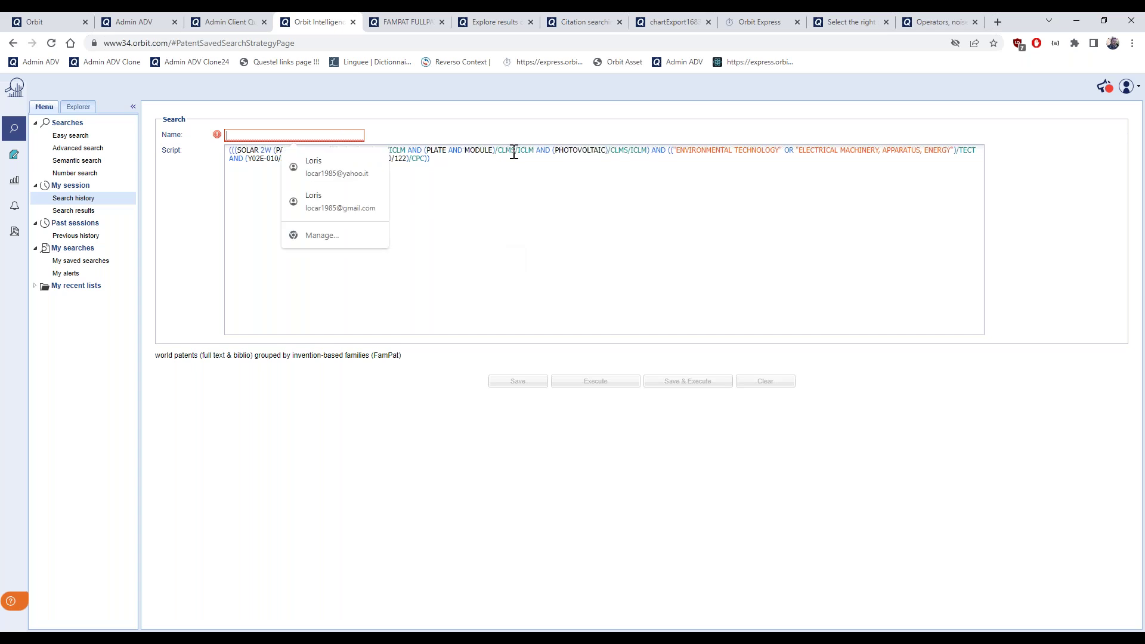
{"action": "left_click", "coordinate": [513, 130]}
{"action": "left_click", "coordinate": [355, 132]}
{"action": "type", "text": "Solar p"}
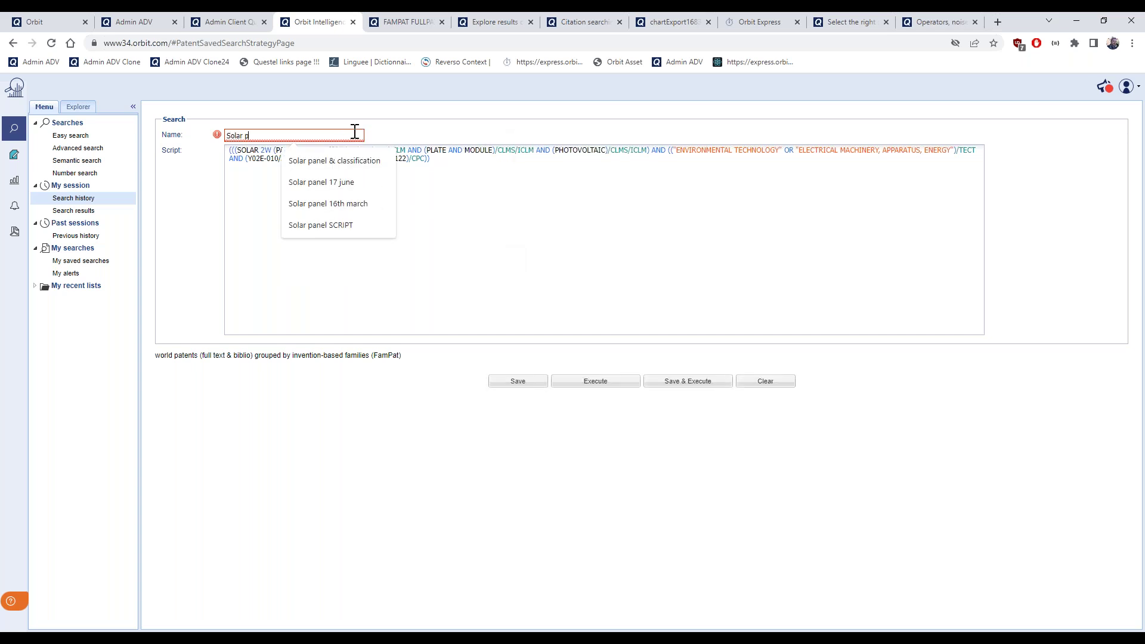
{"action": "type", "text": "roject wui"}
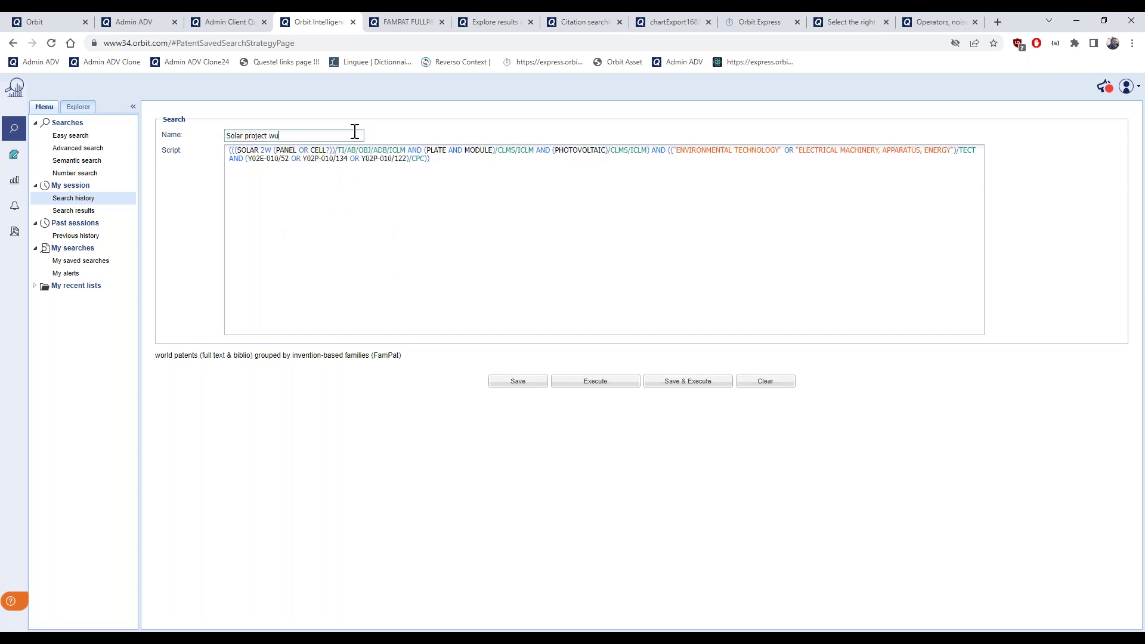
{"action": "type", "text": "ith CPC"}
{"action": "left_click", "coordinate": [641, 289]}
{"action": "left_click", "coordinate": [537, 381]}
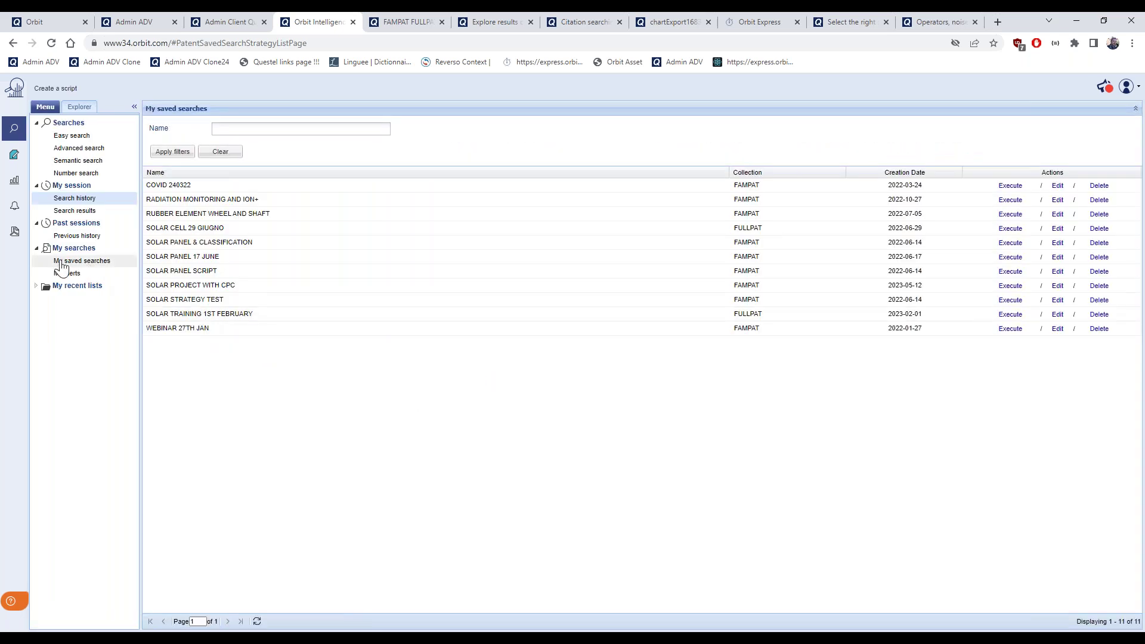
View My saved searches, then return to the 21-step session search history
{"action": "left_click", "coordinate": [65, 262]}
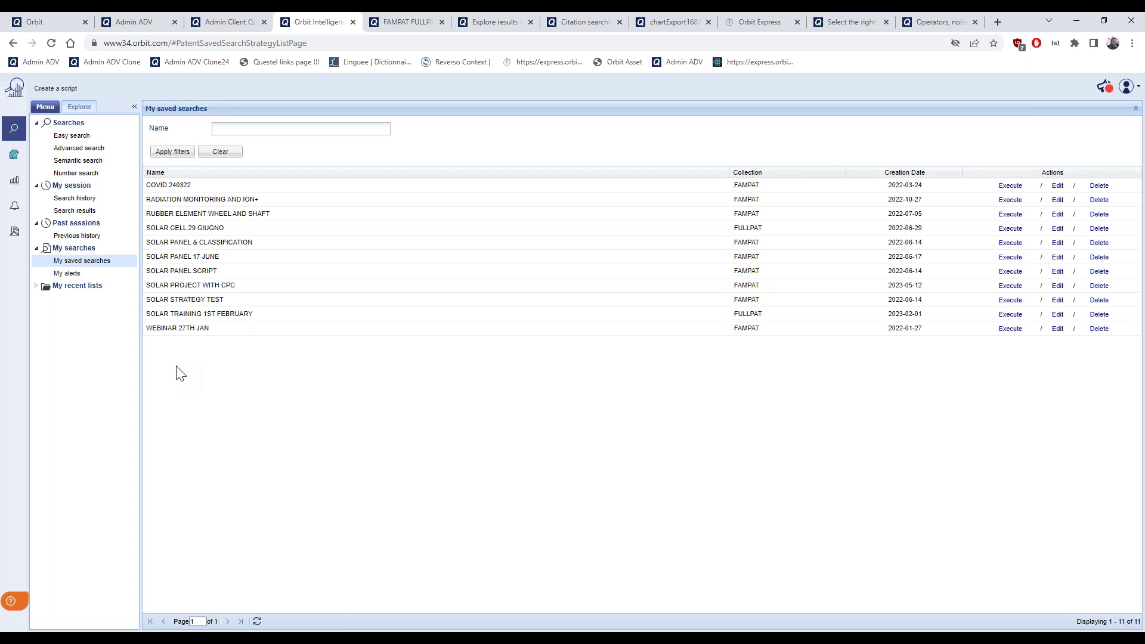
{"action": "left_click", "coordinate": [93, 197]}
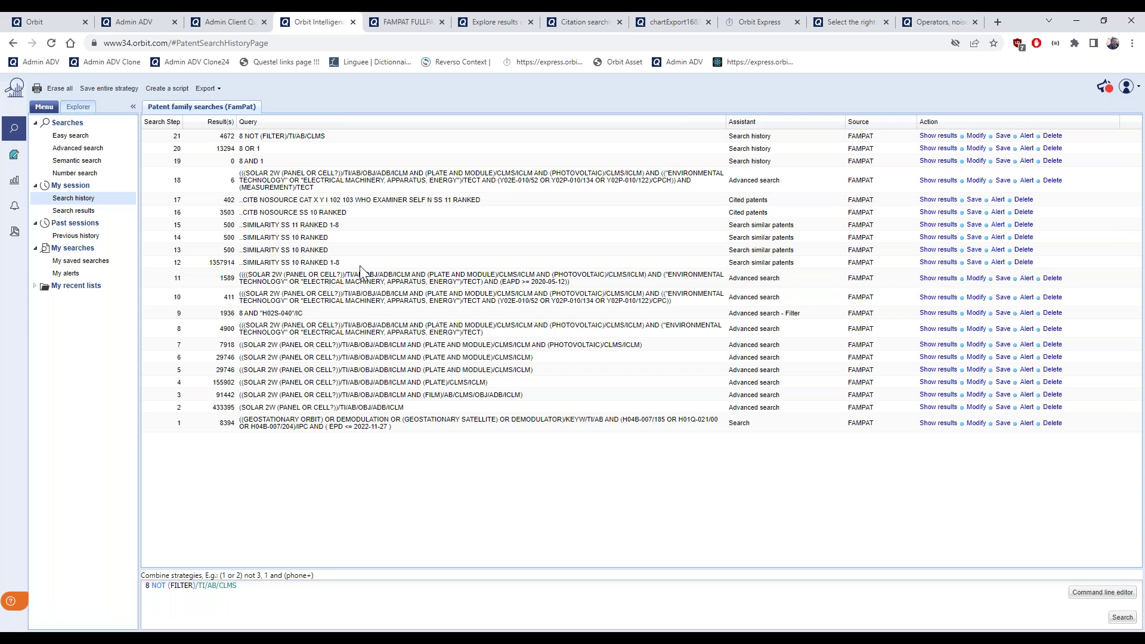
Open Previous history and filter past searches to Since last year
{"action": "left_click", "coordinate": [75, 236]}
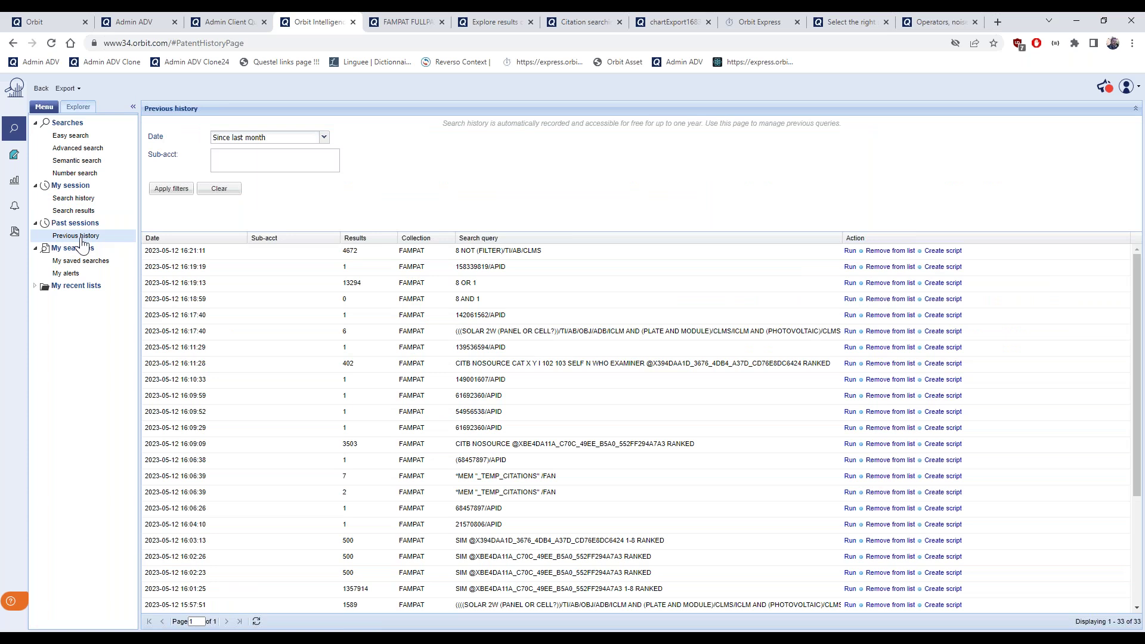
{"action": "scroll", "coordinate": [358, 334], "scroll_direction": "down", "scroll_amount": 3}
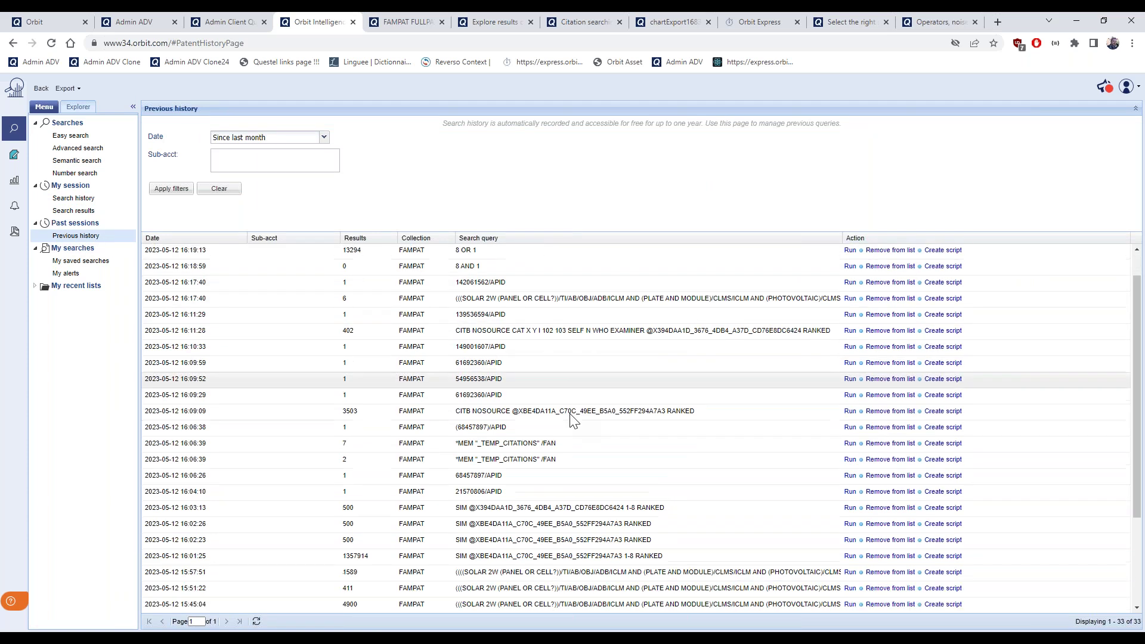
{"action": "left_click", "coordinate": [326, 141]}
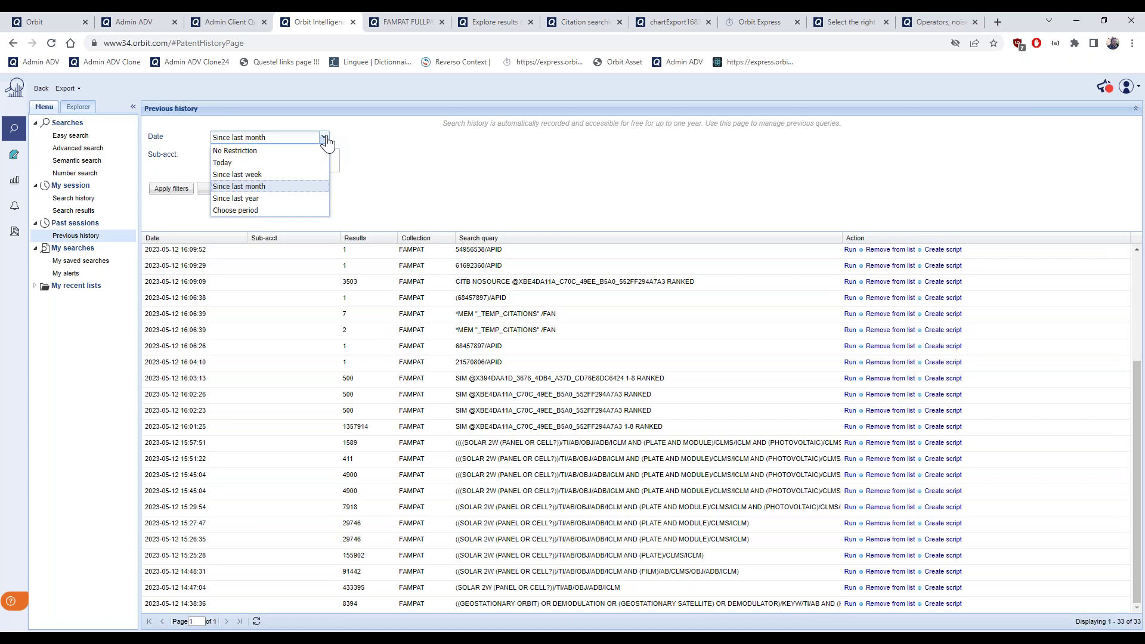
{"action": "left_click", "coordinate": [248, 199]}
{"action": "left_click", "coordinate": [172, 189]}
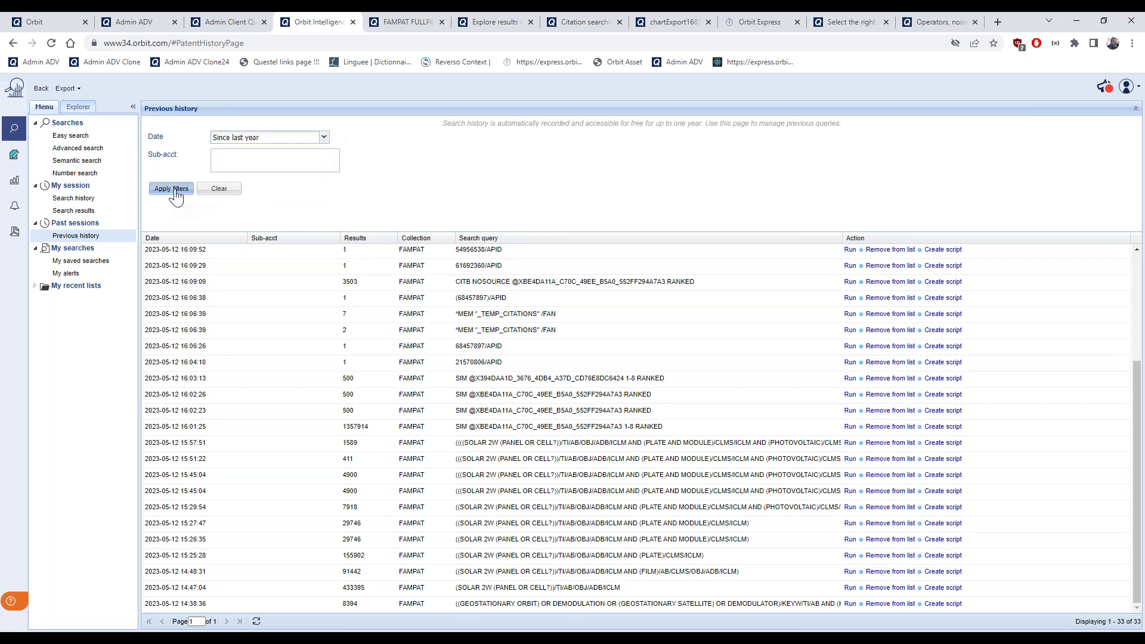
Page forward three times and rerun the October 2022 radiation monitoring query, returning 113 families
{"action": "scroll", "coordinate": [620, 453], "scroll_direction": "down", "scroll_amount": 2}
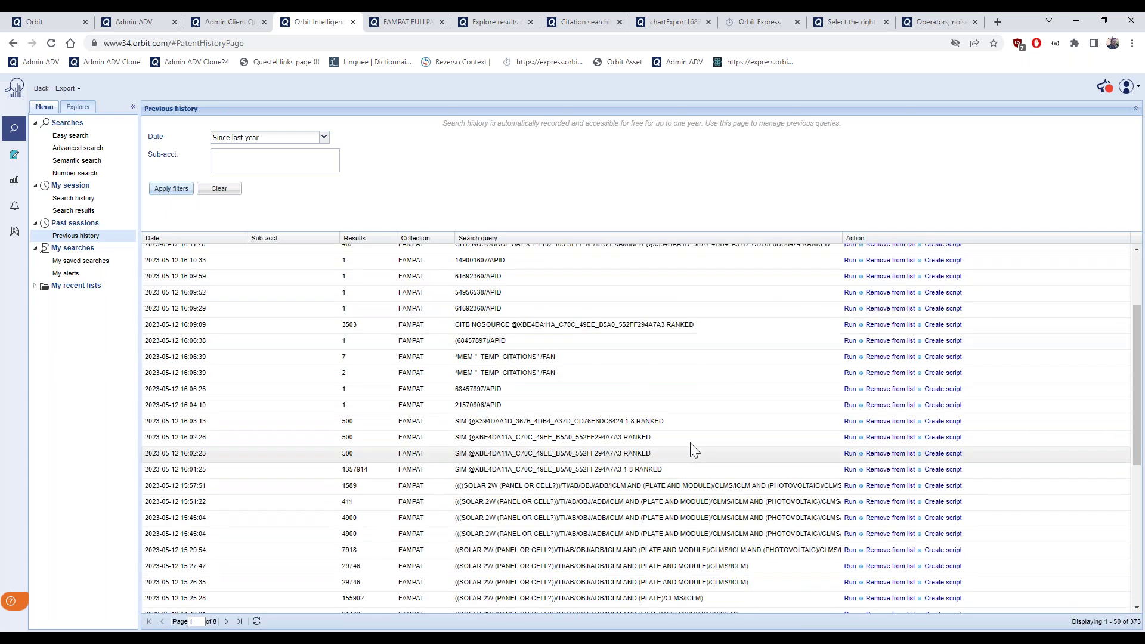
{"action": "scroll", "coordinate": [1141, 428], "scroll_direction": "down", "scroll_amount": 6}
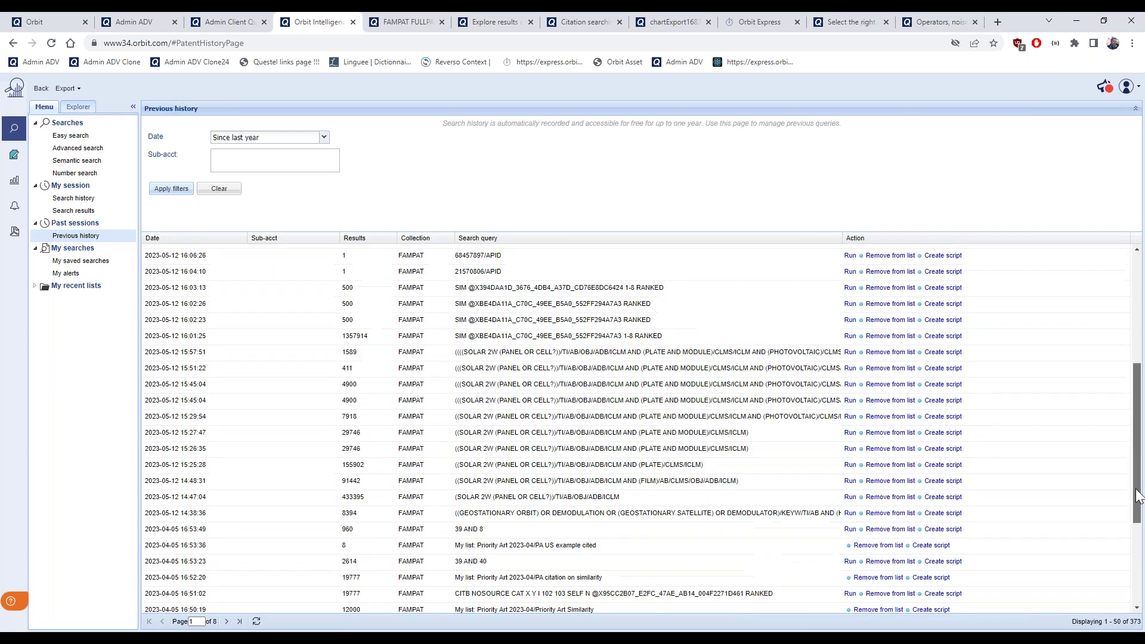
{"action": "left_click", "coordinate": [227, 623]}
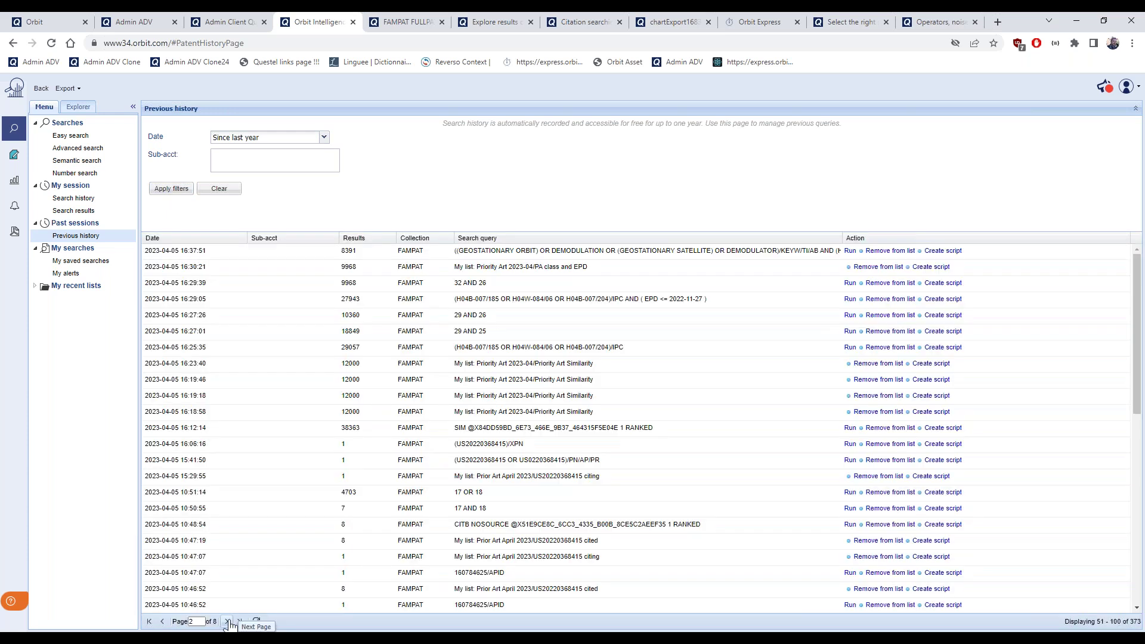
{"action": "left_click", "coordinate": [228, 623]}
{"action": "left_click", "coordinate": [227, 622]}
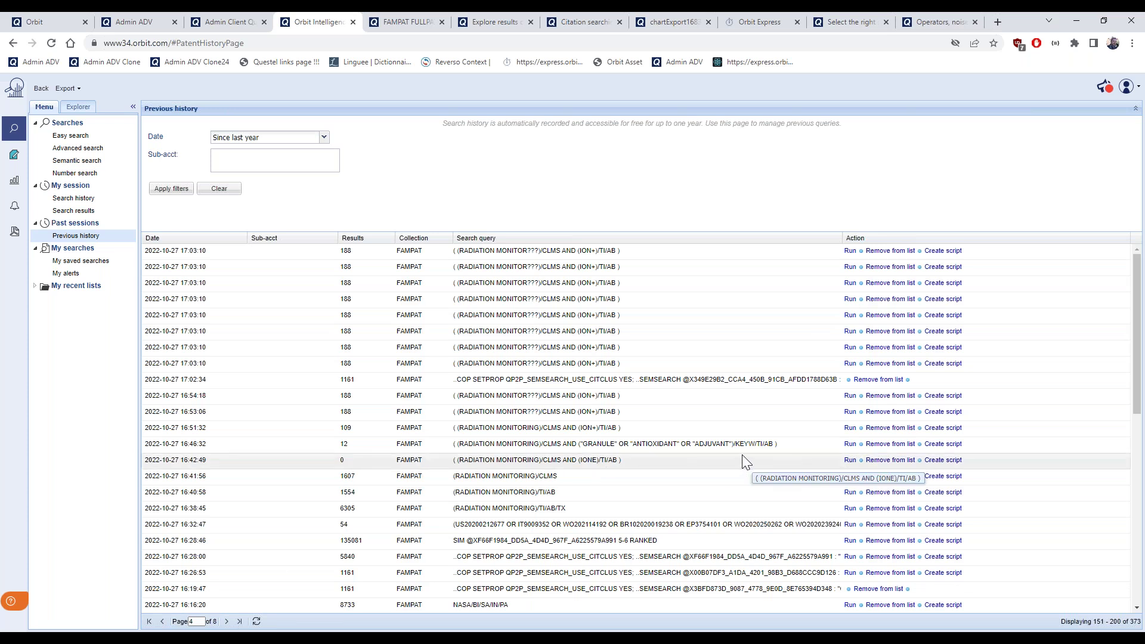
{"action": "left_click", "coordinate": [849, 429]}
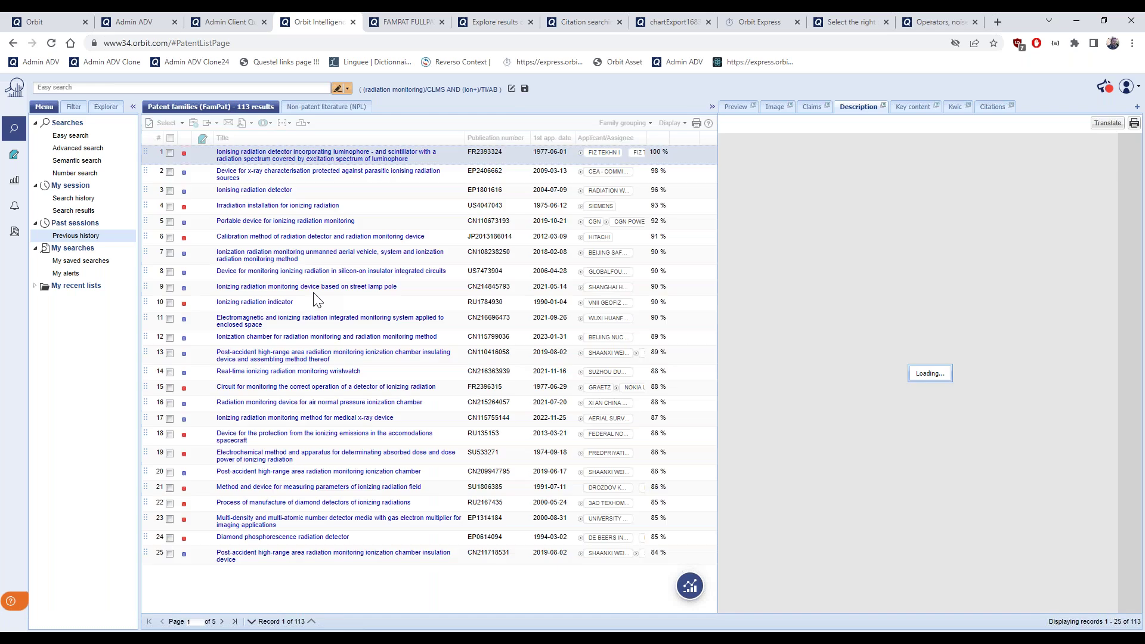
Replace 'NOT (FILTER)/TI/AB/CLMS' with 'AND 22' and run 8 AND 22 as step 23, giving 0 families
{"action": "left_click", "coordinate": [44, 107]}
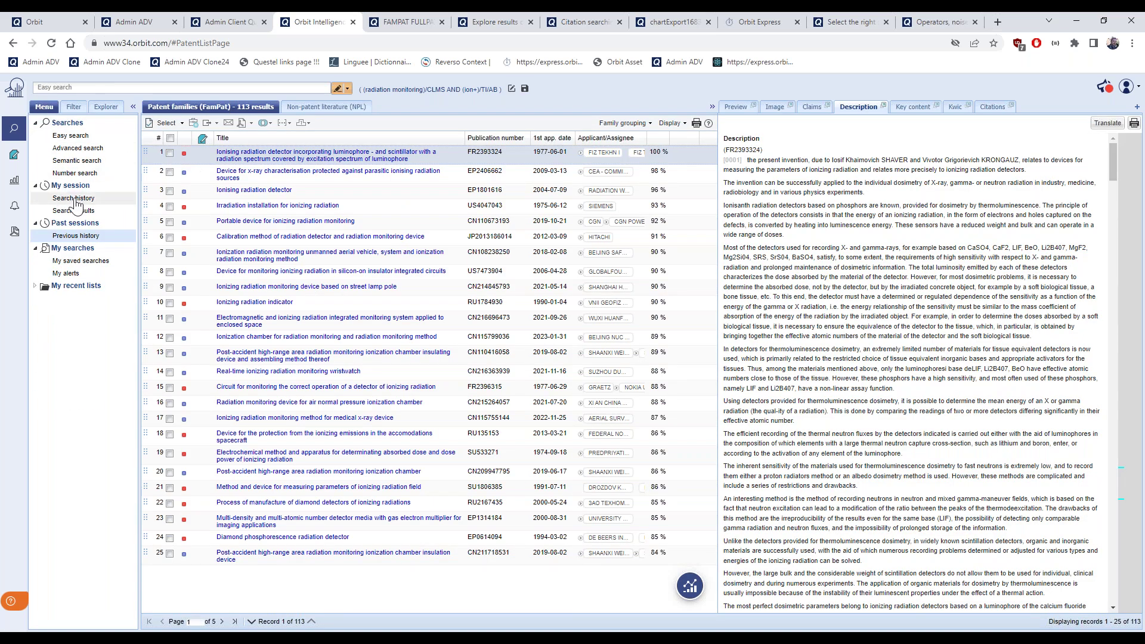
{"action": "left_click", "coordinate": [74, 202]}
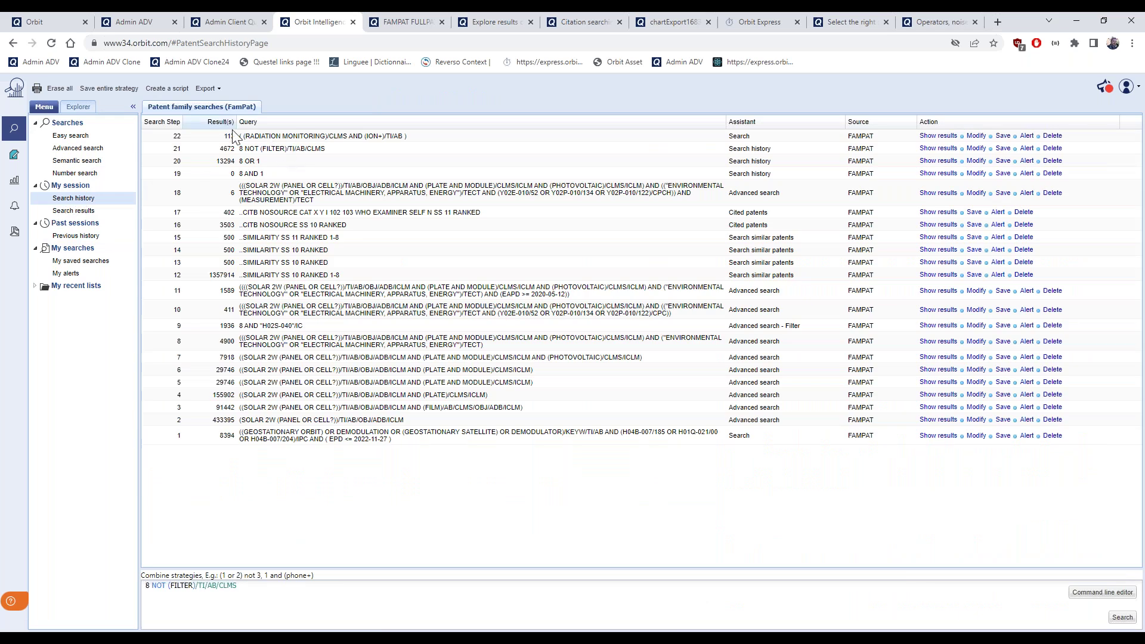
{"action": "double_click", "coordinate": [228, 586]}
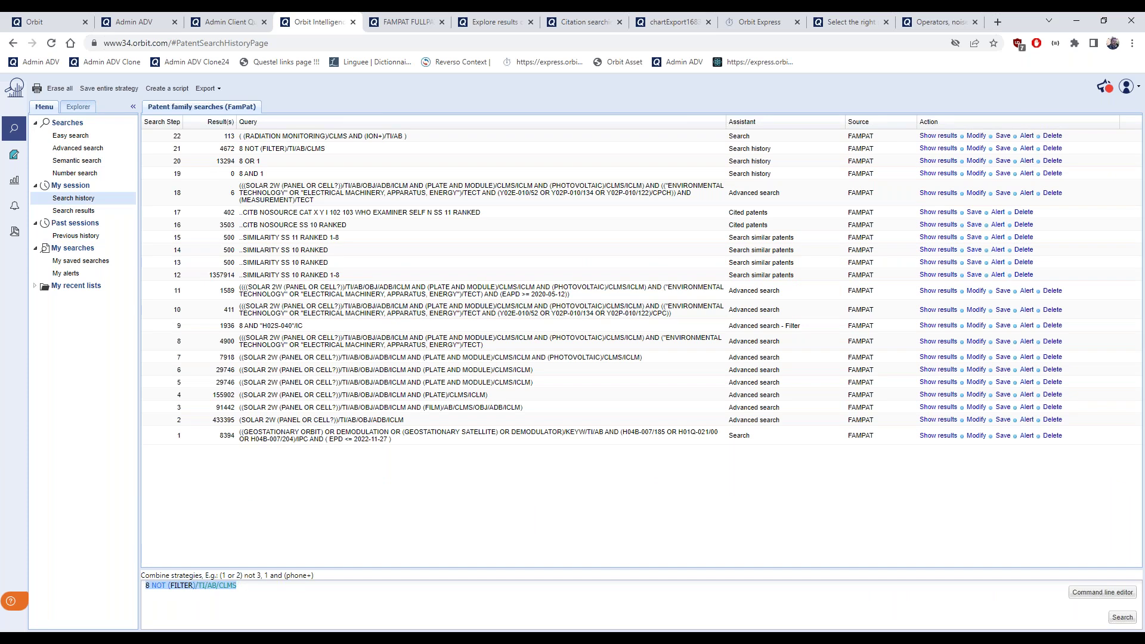
{"action": "left_click_drag", "start_coordinate": [224, 589], "coordinate": [152, 586]}
{"action": "key", "text": "BackSpace"}
{"action": "type", "text": "AND 22"}
{"action": "key", "text": "Return"}
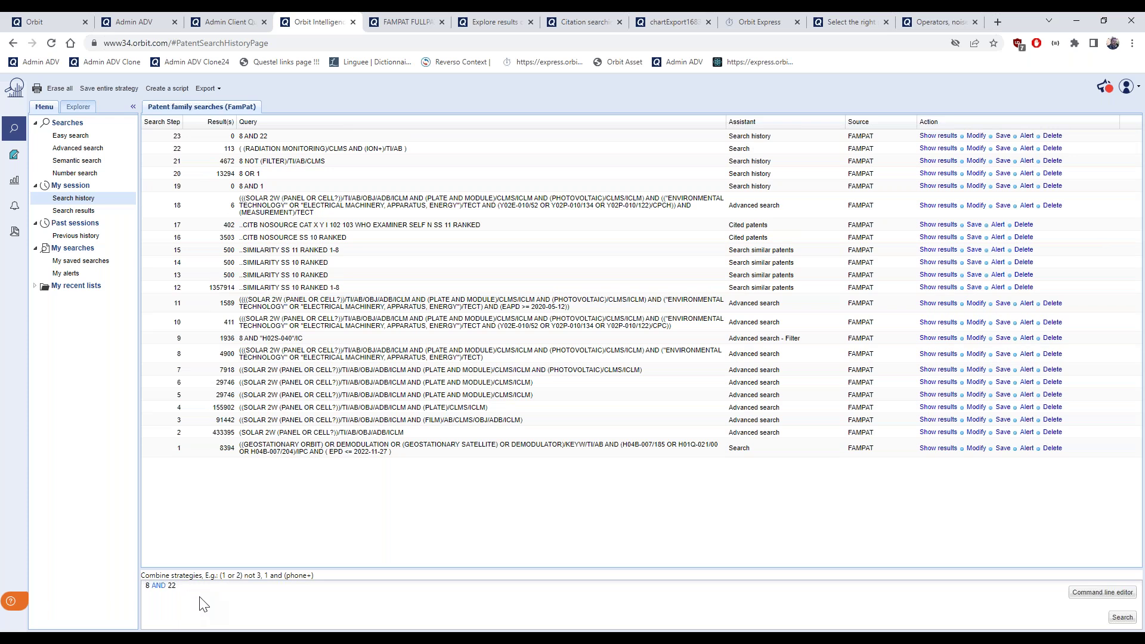
{"action": "key", "text": "Home"}
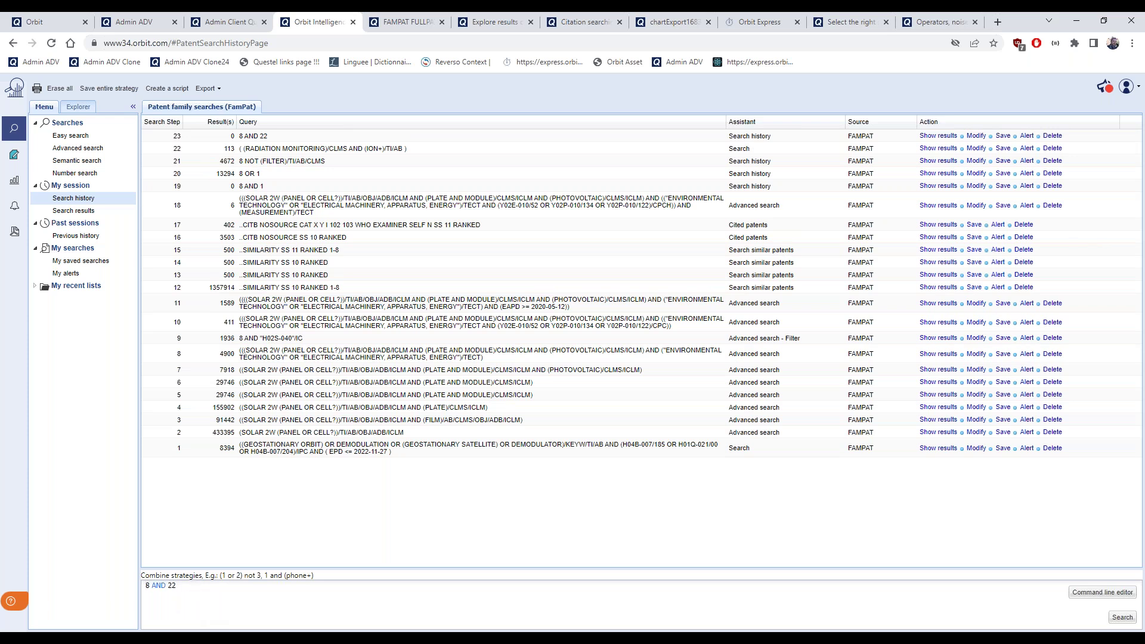
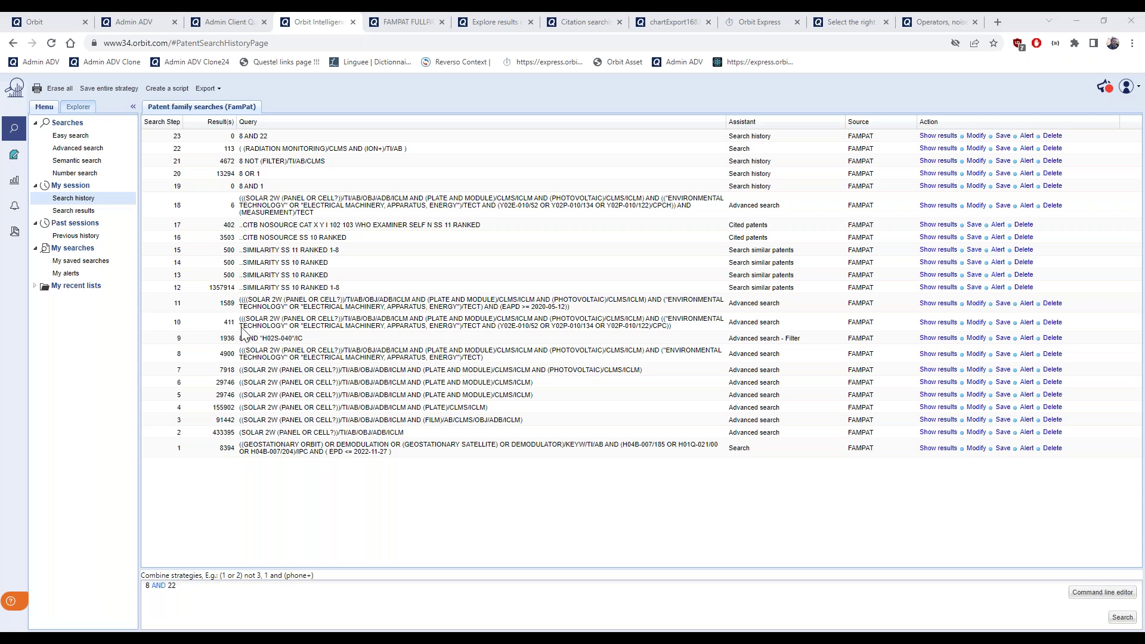
Start an alert on search step 10 named 'SOLAR PANEL WITH CPC'
{"action": "double_click", "coordinate": [228, 323]}
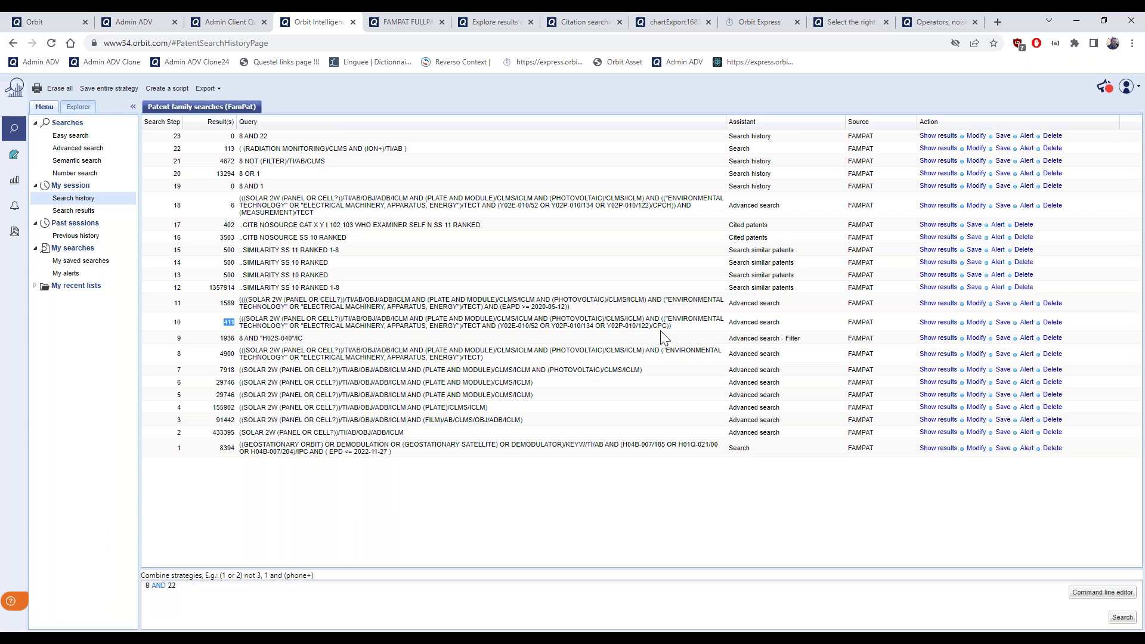
{"action": "left_click", "coordinate": [1026, 324]}
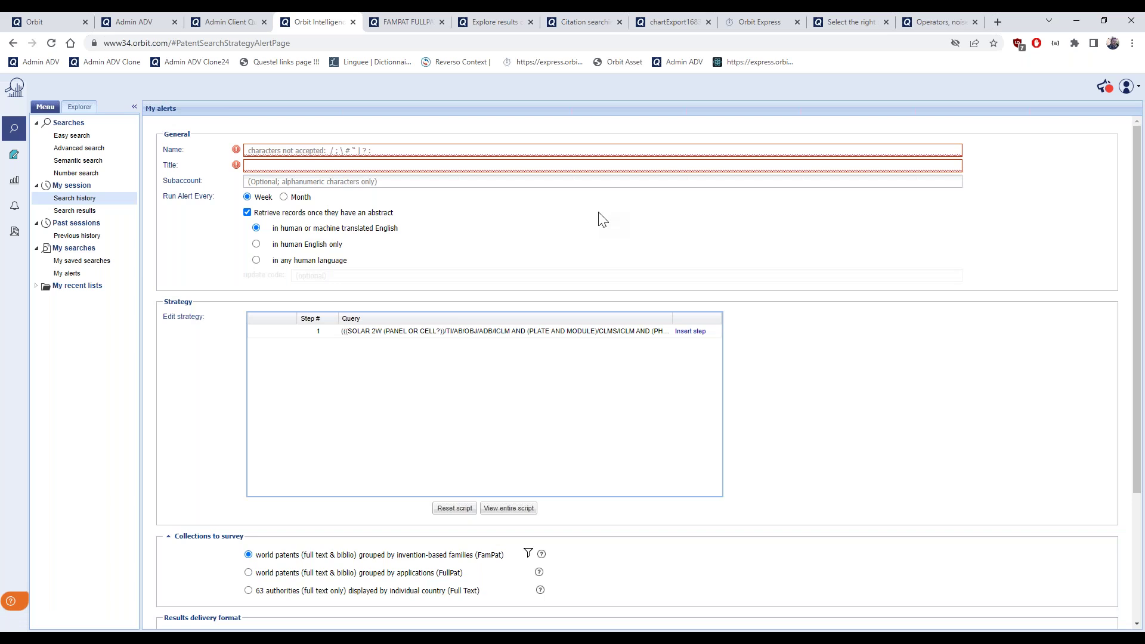
{"action": "left_click", "coordinate": [376, 152]}
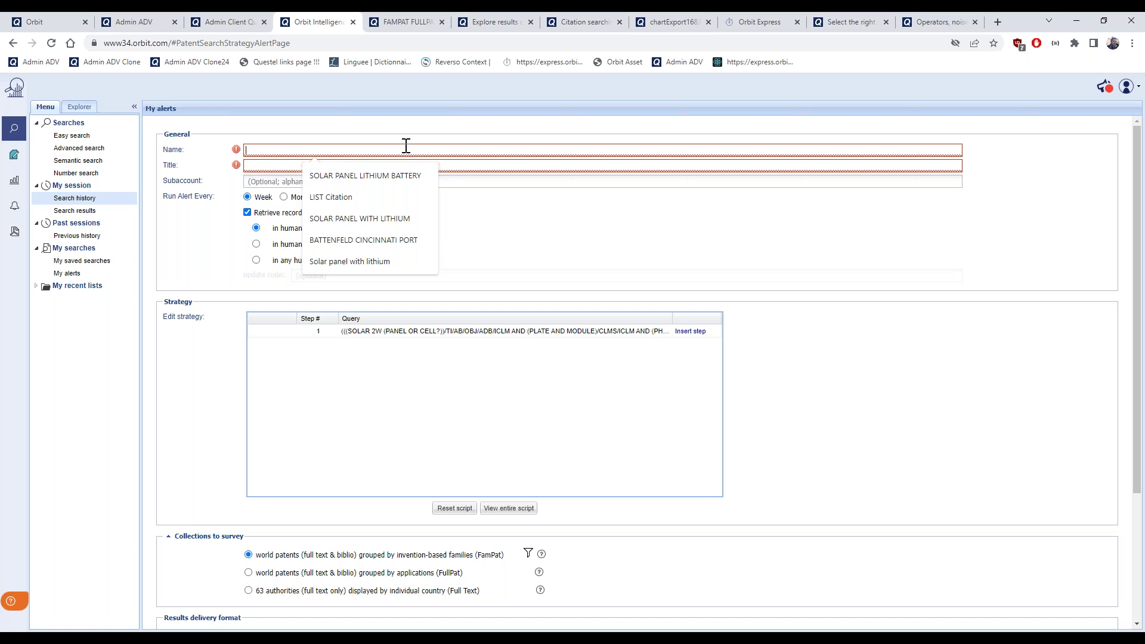
{"action": "left_click", "coordinate": [382, 219]}
{"action": "left_click_drag", "start_coordinate": [352, 150], "coordinate": [315, 150]}
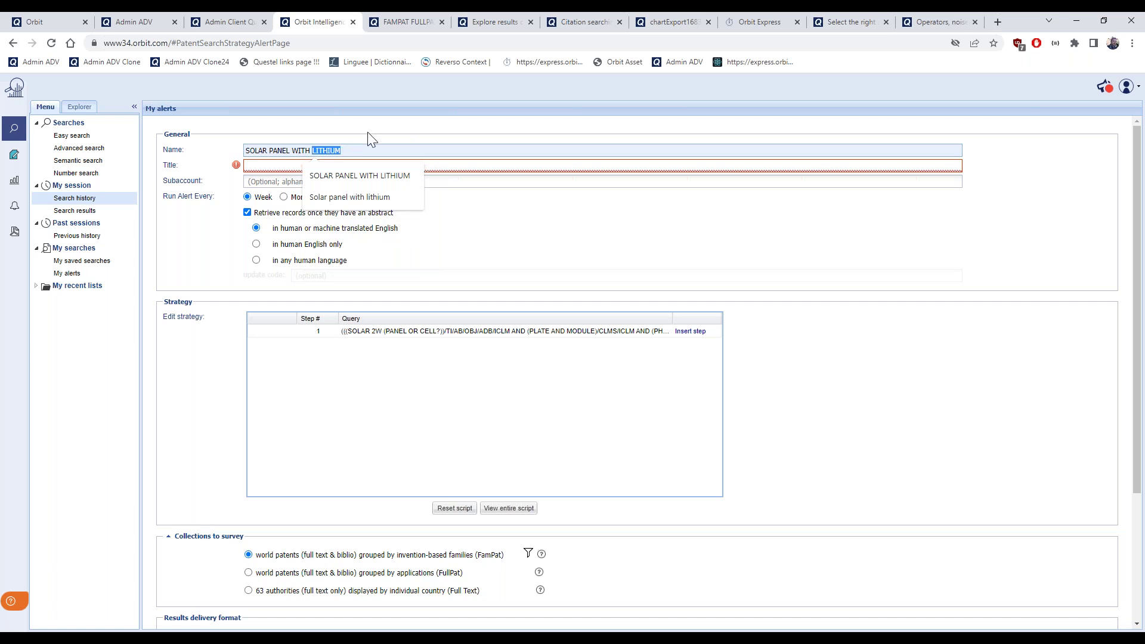
{"action": "type", "text": "CPC"}
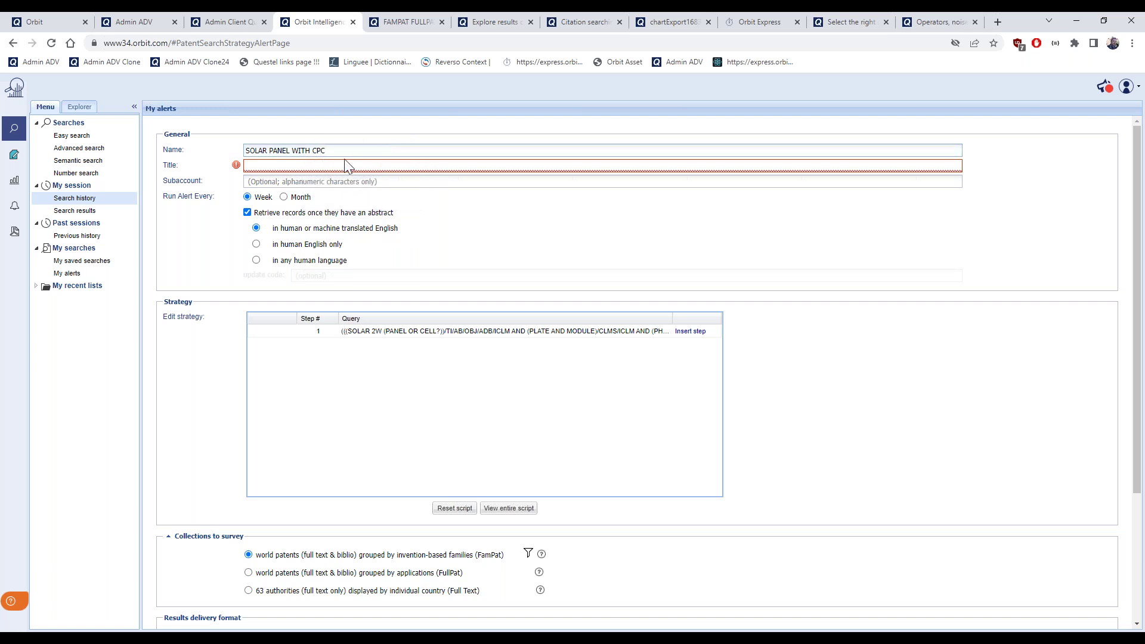
Title the alert 'Project 12th May' and stop restricting it to records with abstracts
{"action": "left_click", "coordinate": [345, 164]}
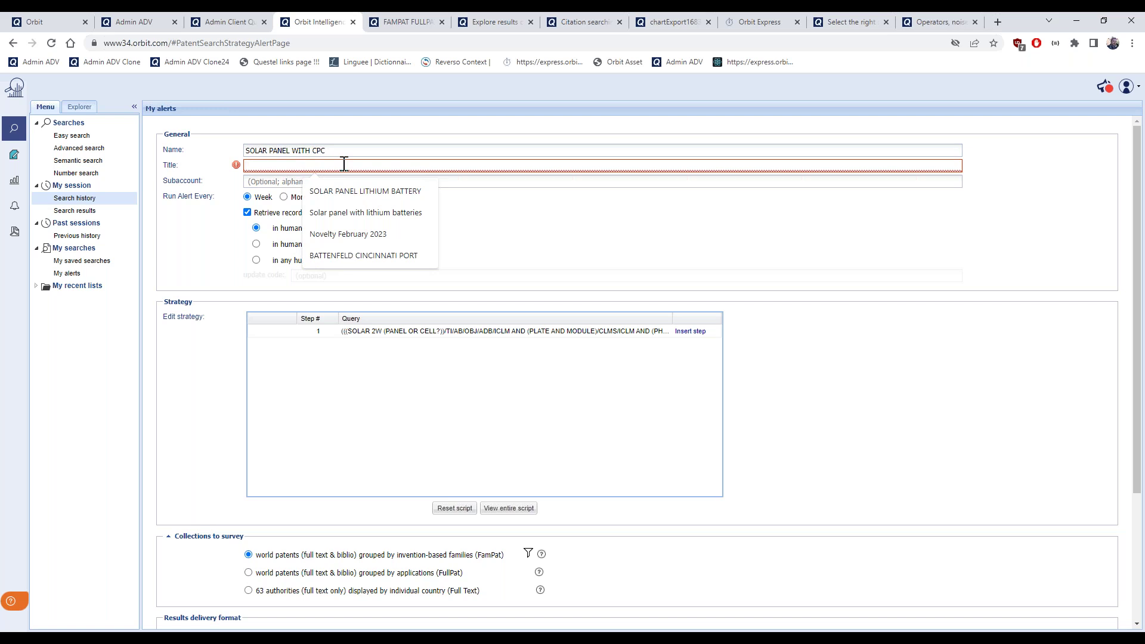
{"action": "type", "text": "Pro"}
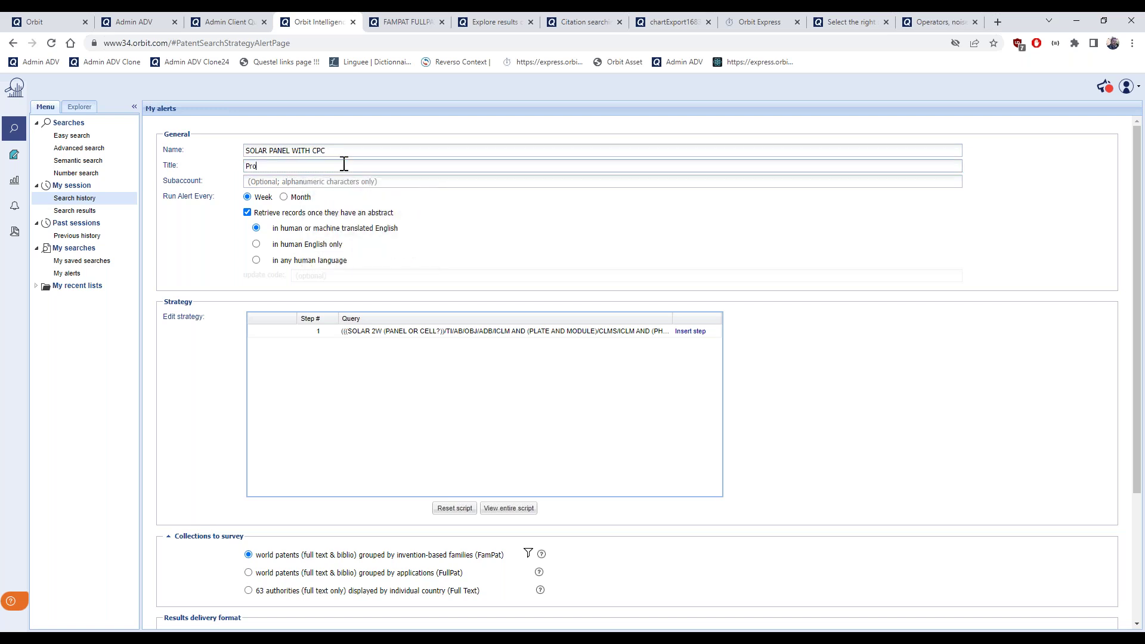
{"action": "type", "text": "ject 12th May"}
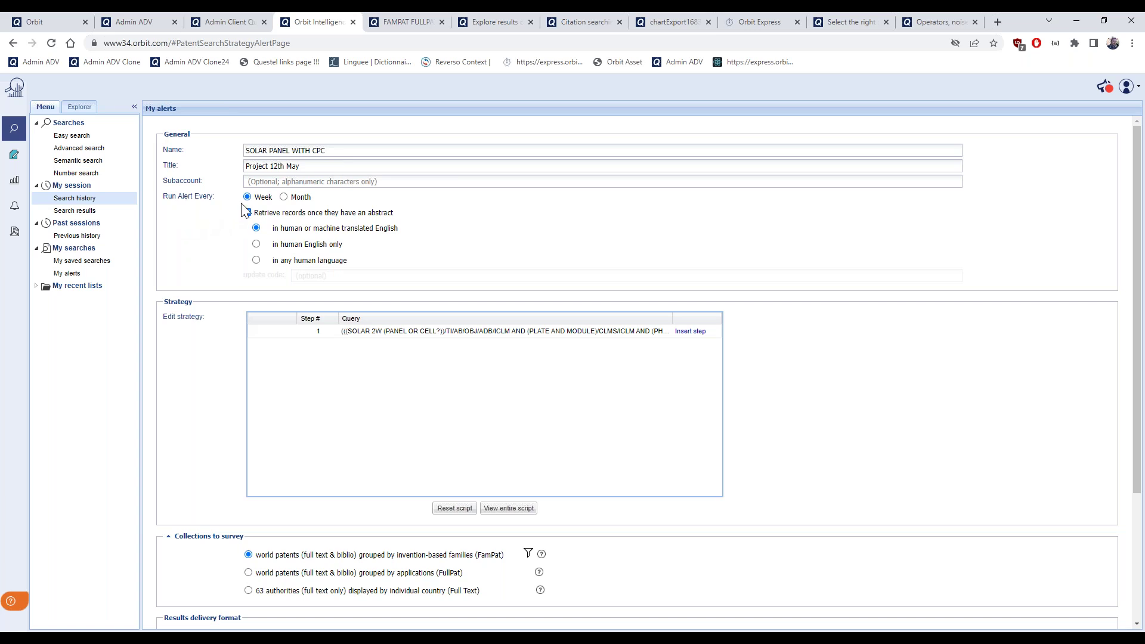
{"action": "left_click_drag", "start_coordinate": [215, 197], "coordinate": [192, 197]}
{"action": "left_click", "coordinate": [171, 200]}
{"action": "left_click", "coordinate": [247, 213]}
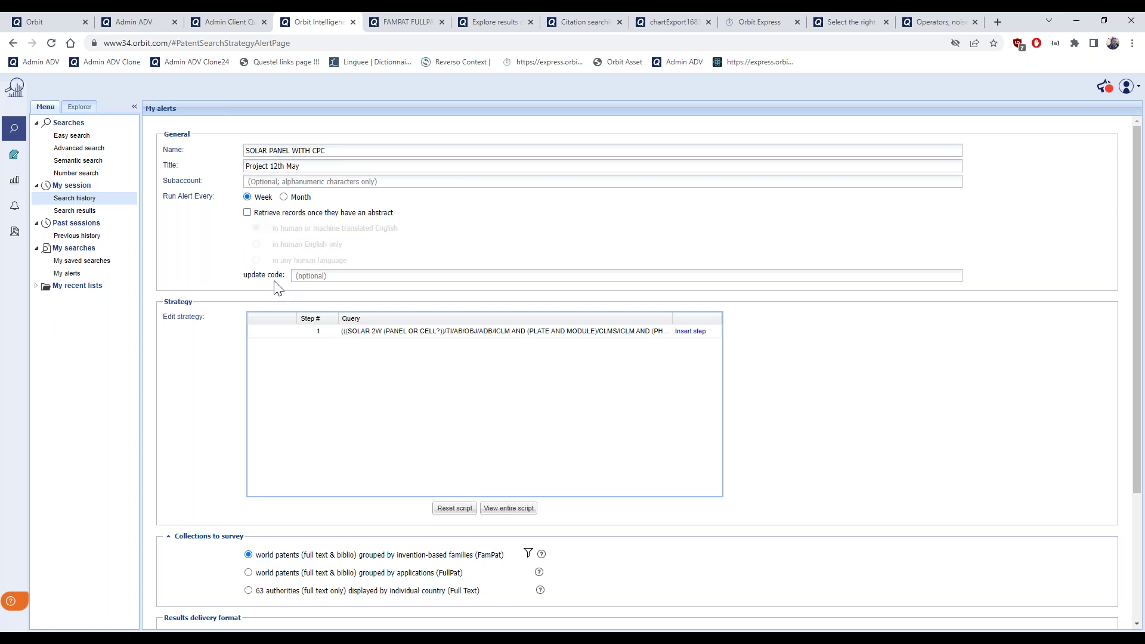
Open the Help Center article on using update codes in alerts, via Setting up alerts
{"action": "left_click", "coordinate": [332, 276]}
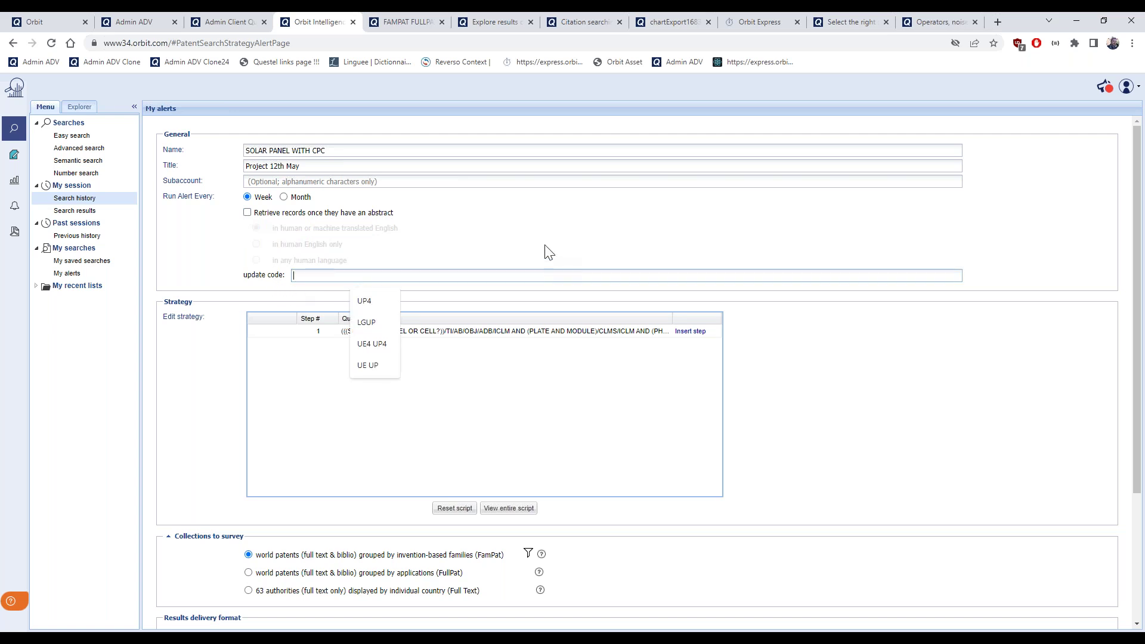
{"action": "left_click", "coordinate": [13, 613]}
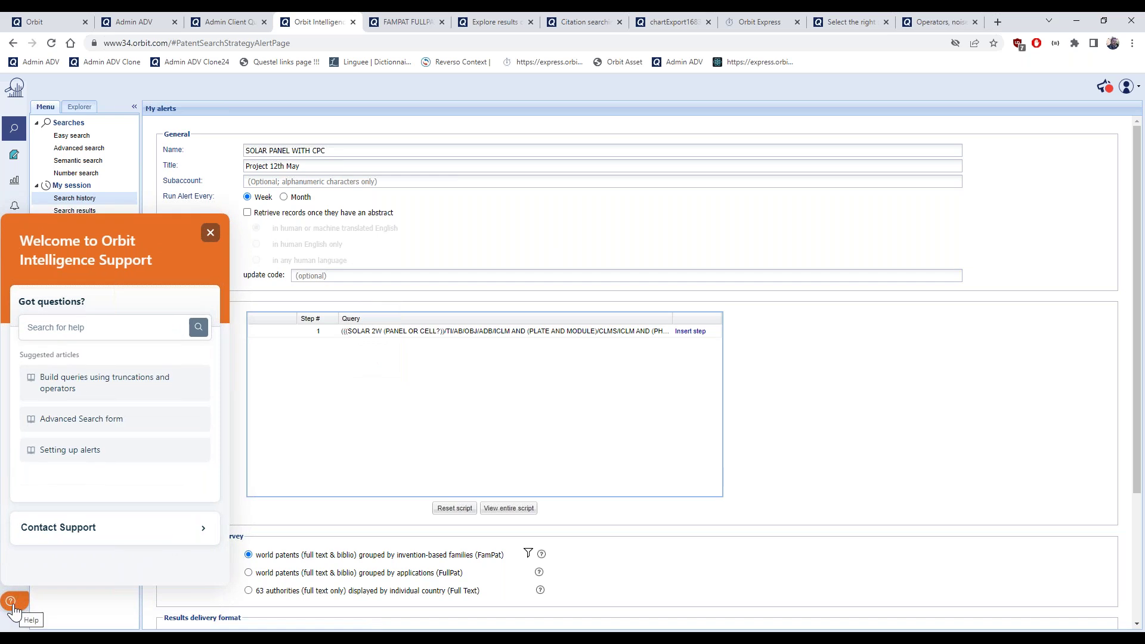
{"action": "left_click", "coordinate": [103, 450]}
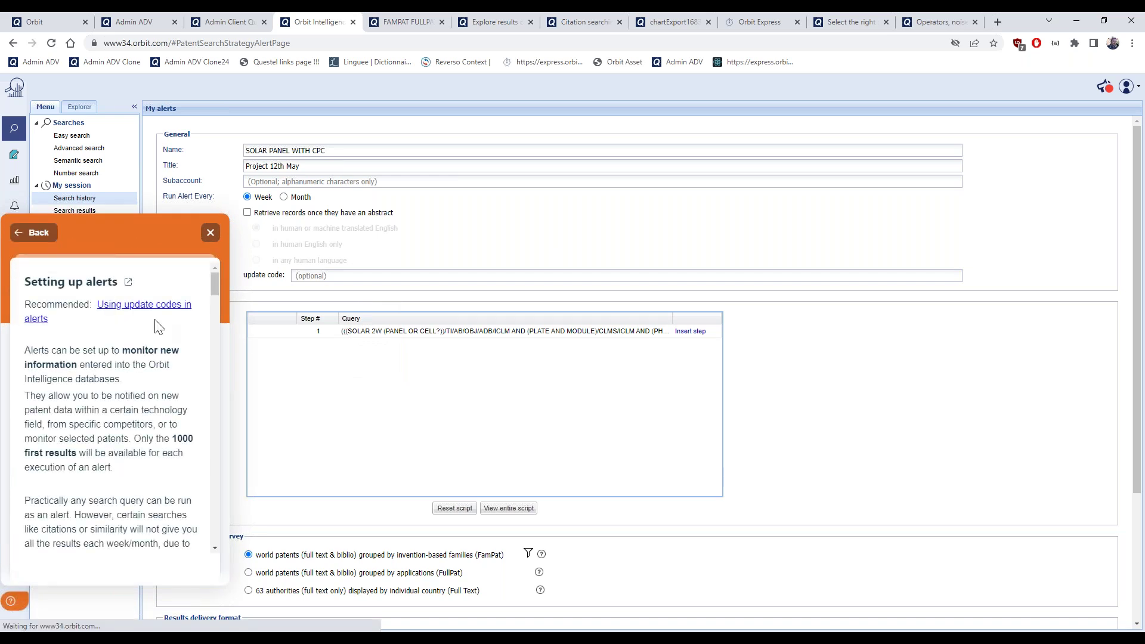
{"action": "left_click", "coordinate": [136, 306]}
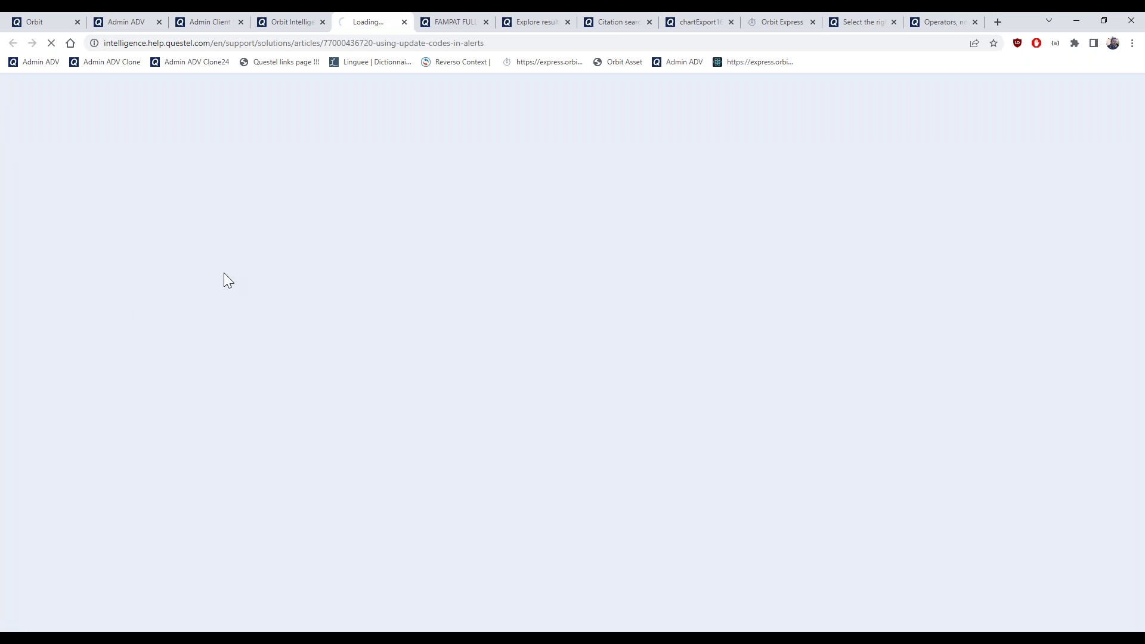
{"action": "scroll", "coordinate": [498, 383], "scroll_direction": "down", "scroll_amount": 2}
{"action": "scroll", "coordinate": [499, 384], "scroll_direction": "down", "scroll_amount": 5}
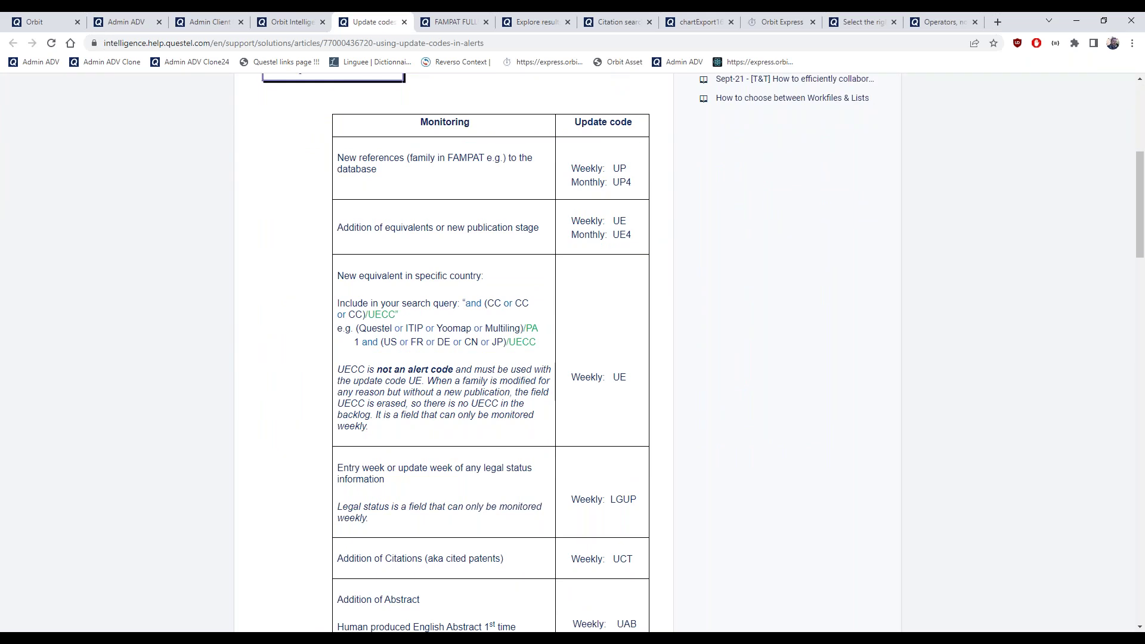
{"action": "scroll", "coordinate": [499, 383], "scroll_direction": "down", "scroll_amount": 2}
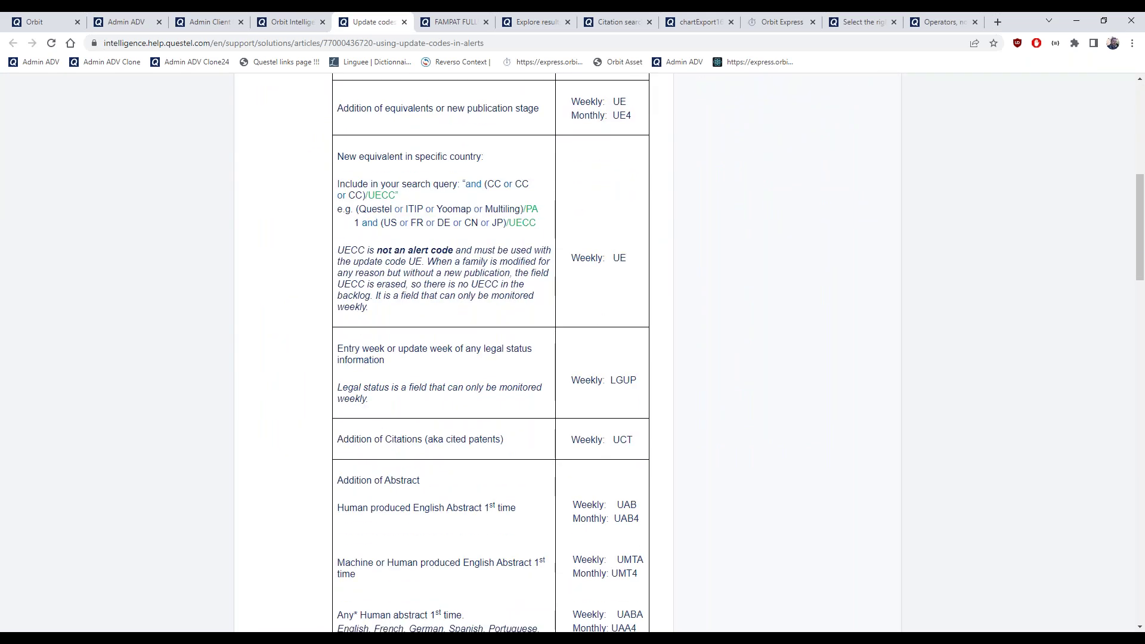
{"action": "scroll", "coordinate": [493, 366], "scroll_direction": "down", "scroll_amount": 1}
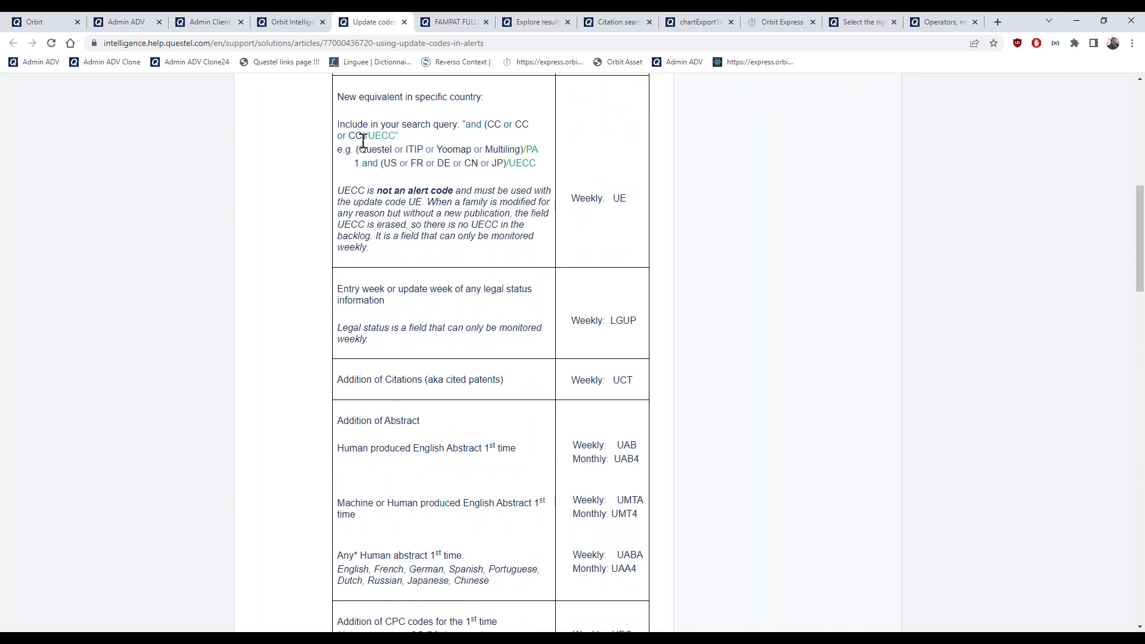
Find the monthly codes UMT4 and QM in the article's update codes table
{"action": "left_click", "coordinate": [293, 23]}
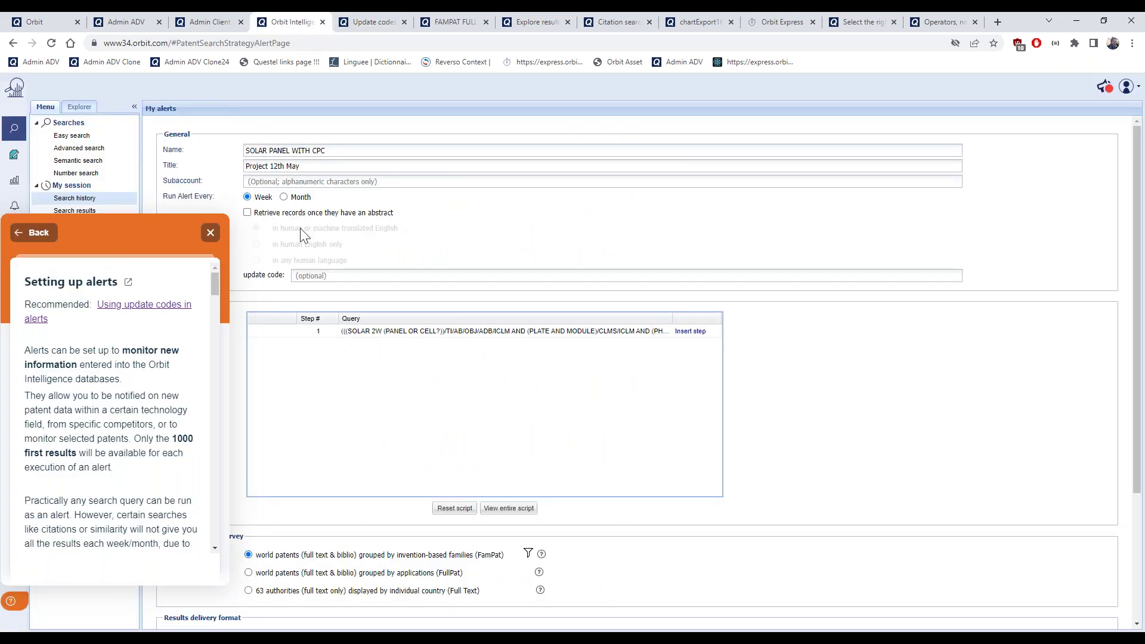
{"action": "left_click", "coordinate": [210, 233]}
{"action": "left_click", "coordinate": [373, 22]}
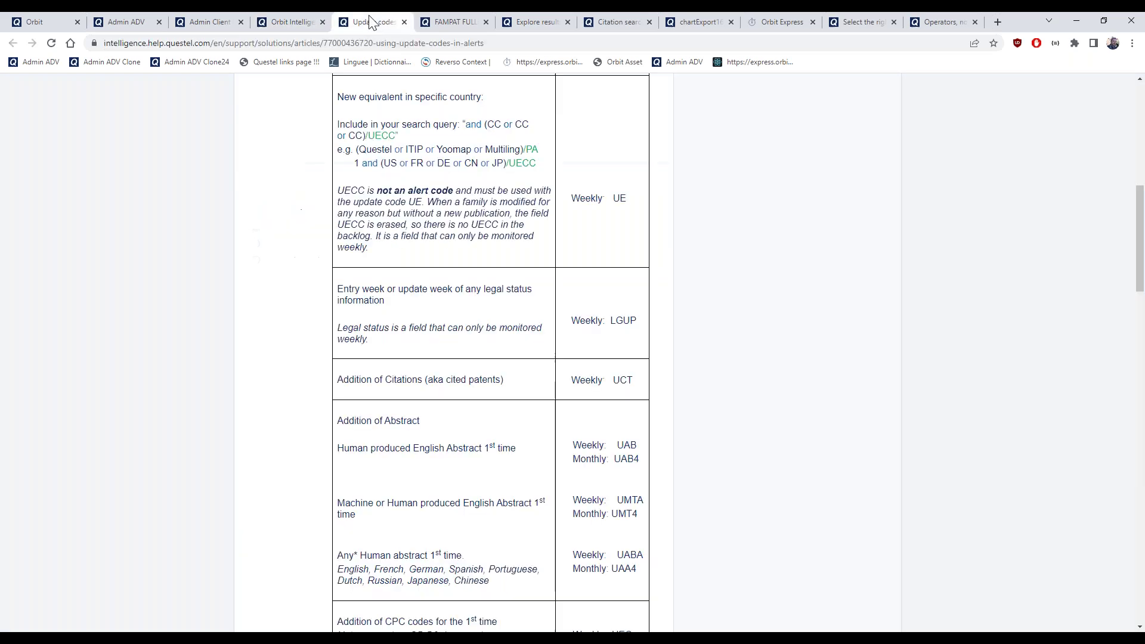
{"action": "scroll", "coordinate": [534, 310], "scroll_direction": "down", "scroll_amount": 1}
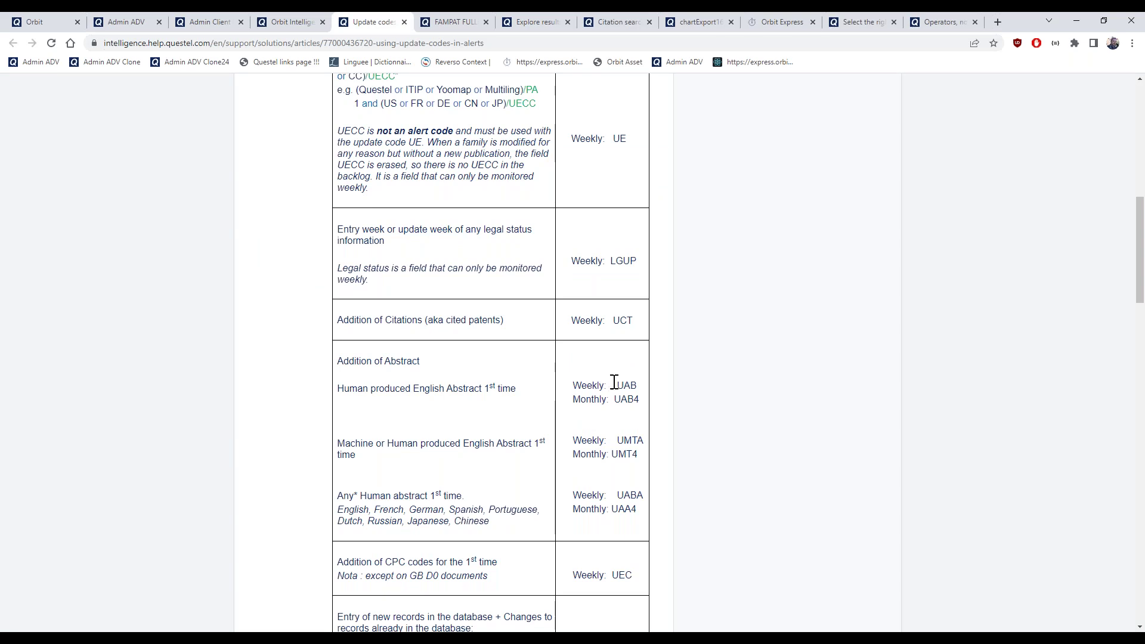
{"action": "left_click_drag", "start_coordinate": [619, 435], "coordinate": [640, 456]}
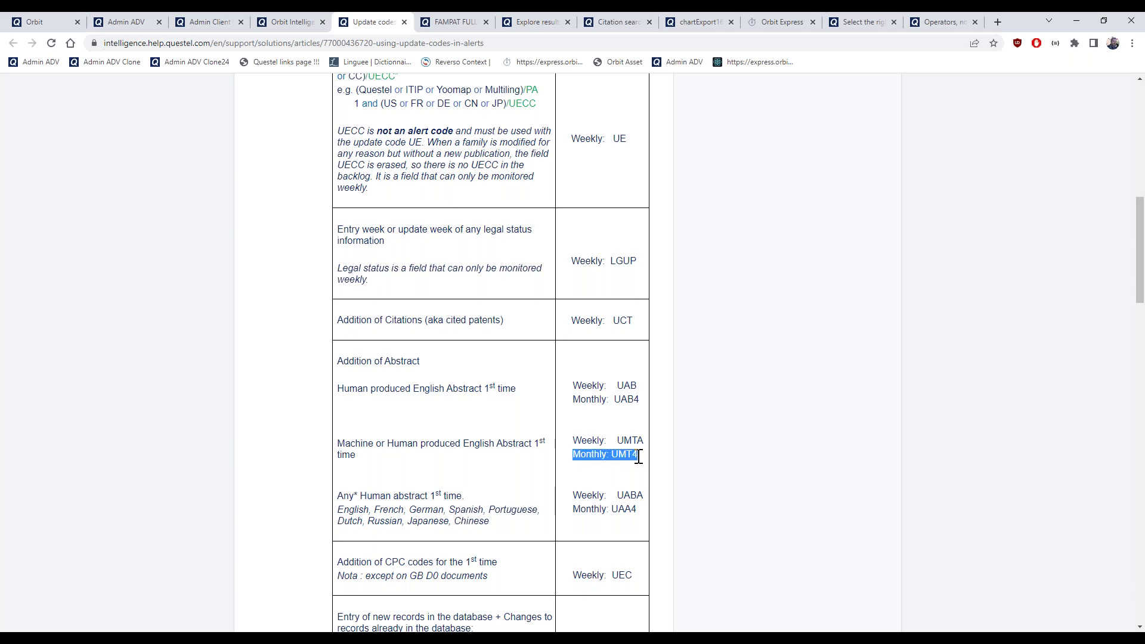
{"action": "scroll", "coordinate": [636, 479], "scroll_direction": "down", "scroll_amount": 1}
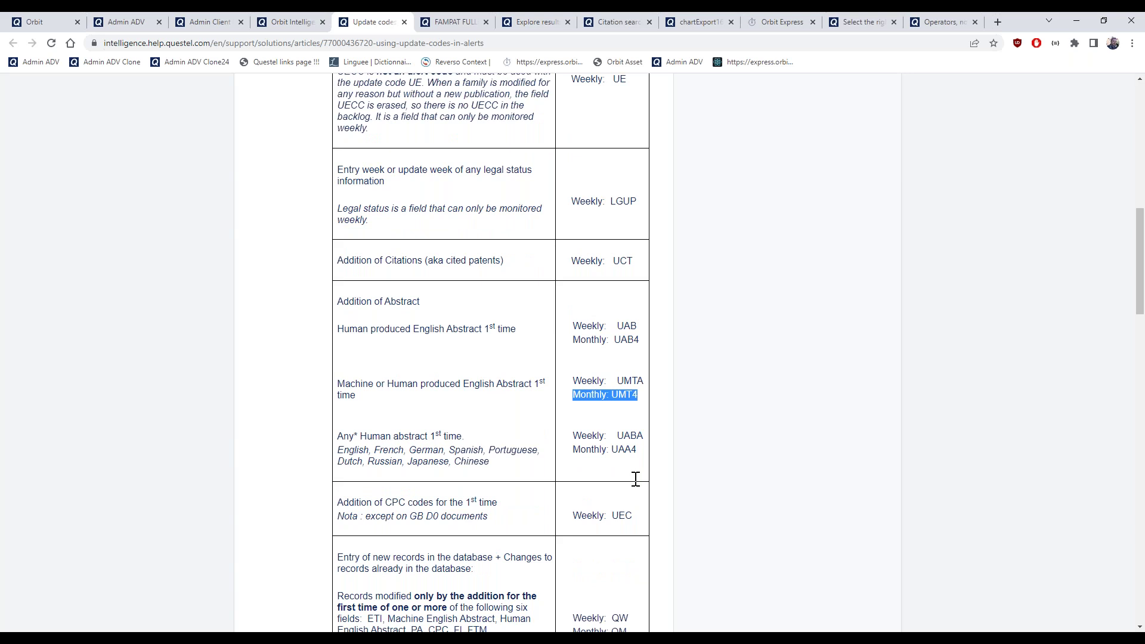
{"action": "scroll", "coordinate": [636, 479], "scroll_direction": "down", "scroll_amount": 1}
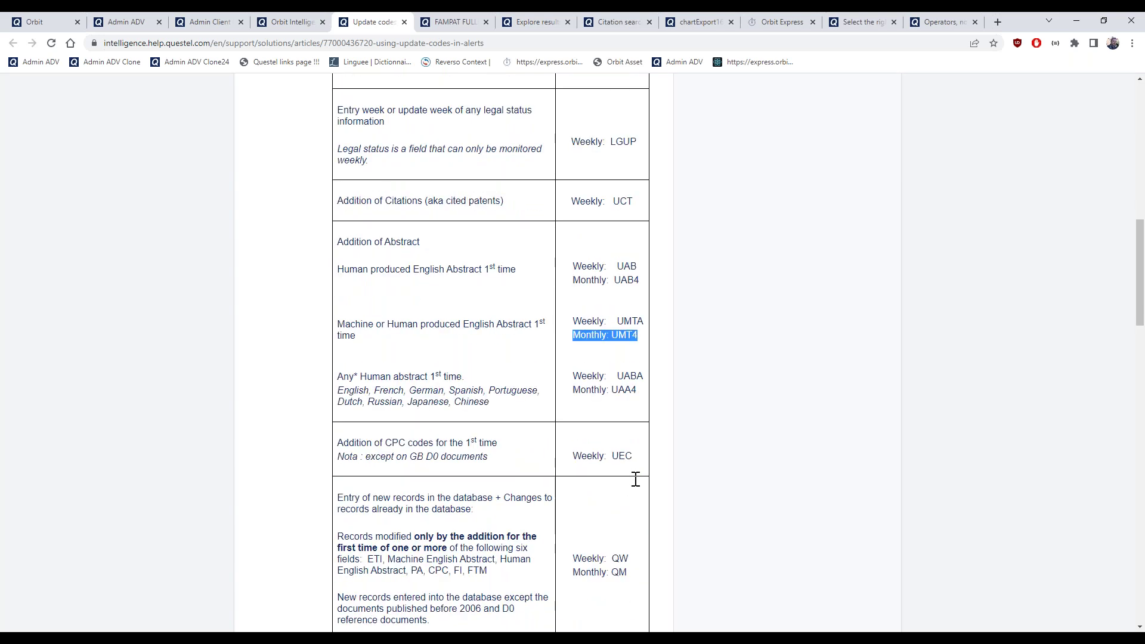
{"action": "scroll", "coordinate": [635, 479], "scroll_direction": "down", "scroll_amount": 1}
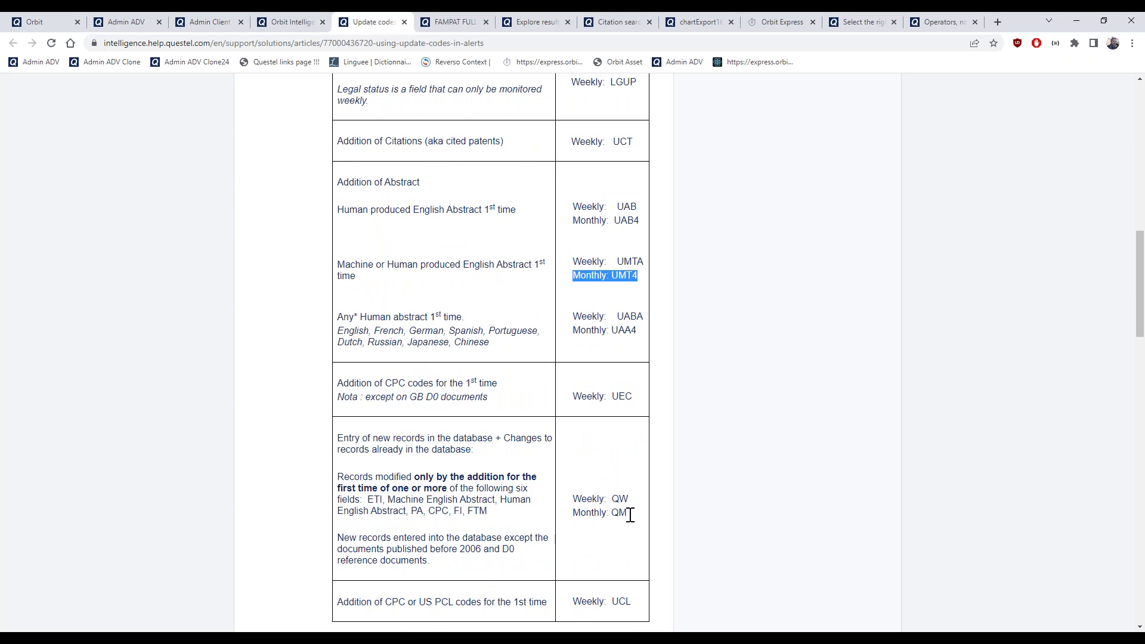
{"action": "left_click_drag", "start_coordinate": [630, 515], "coordinate": [612, 514]}
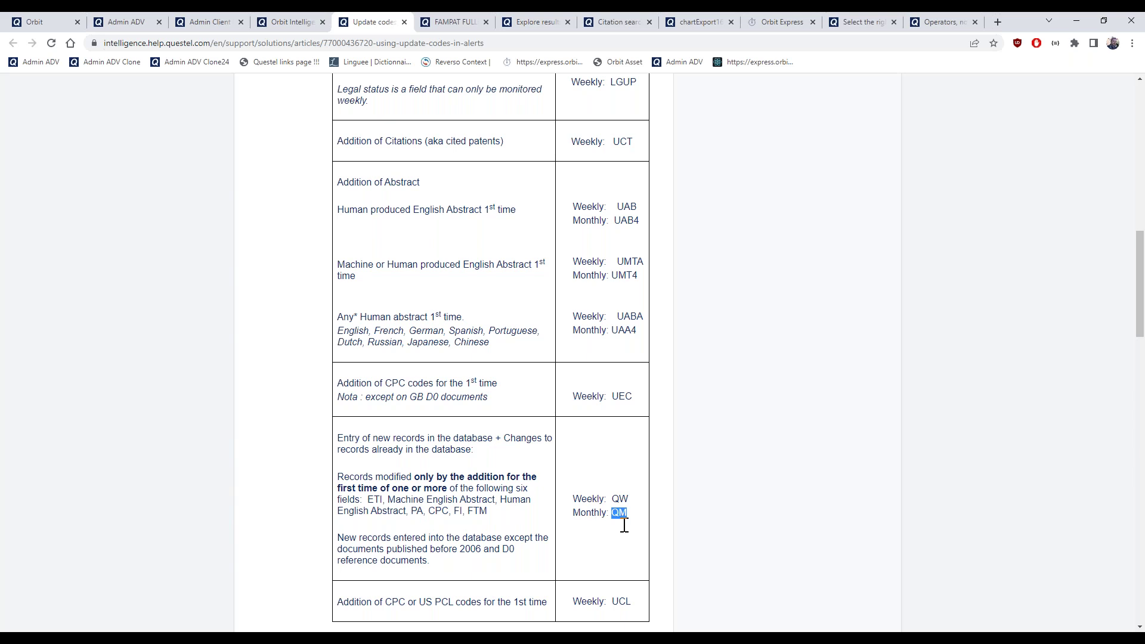
Enter QM as the SOLAR PANEL WITH CPC alert's update code
{"action": "left_click", "coordinate": [283, 21]}
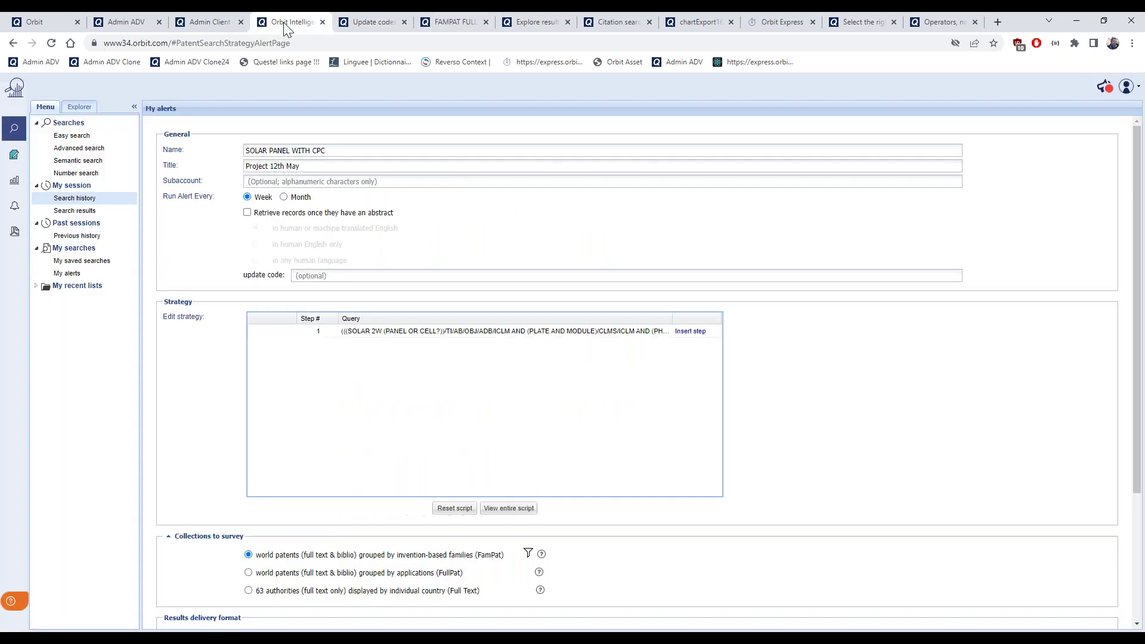
{"action": "left_click", "coordinate": [336, 276]}
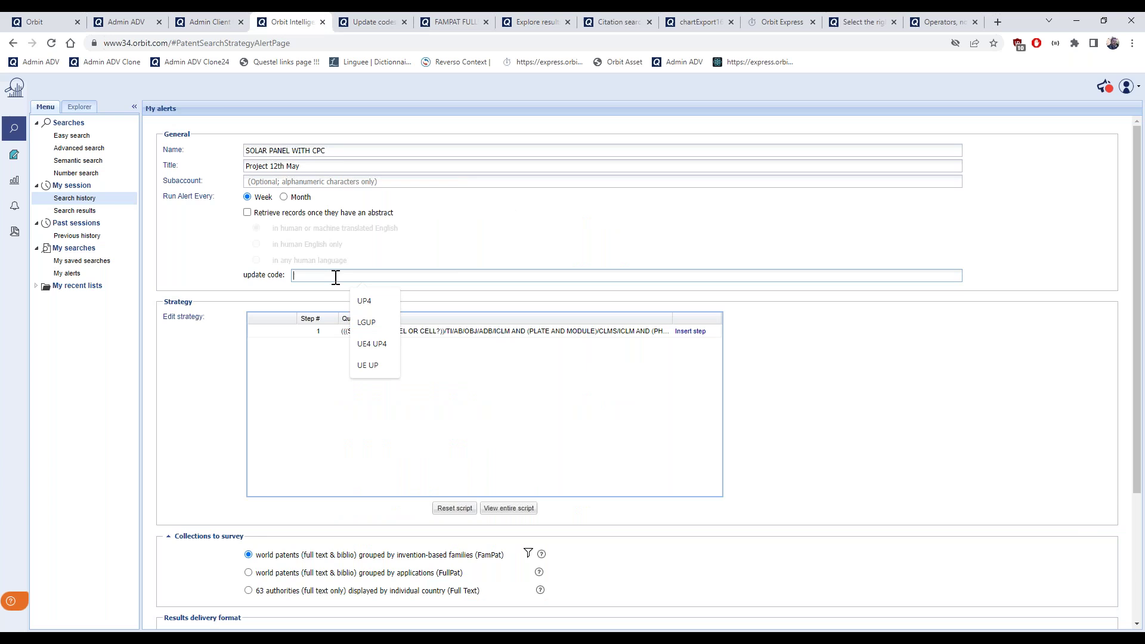
{"action": "type", "text": "QM"}
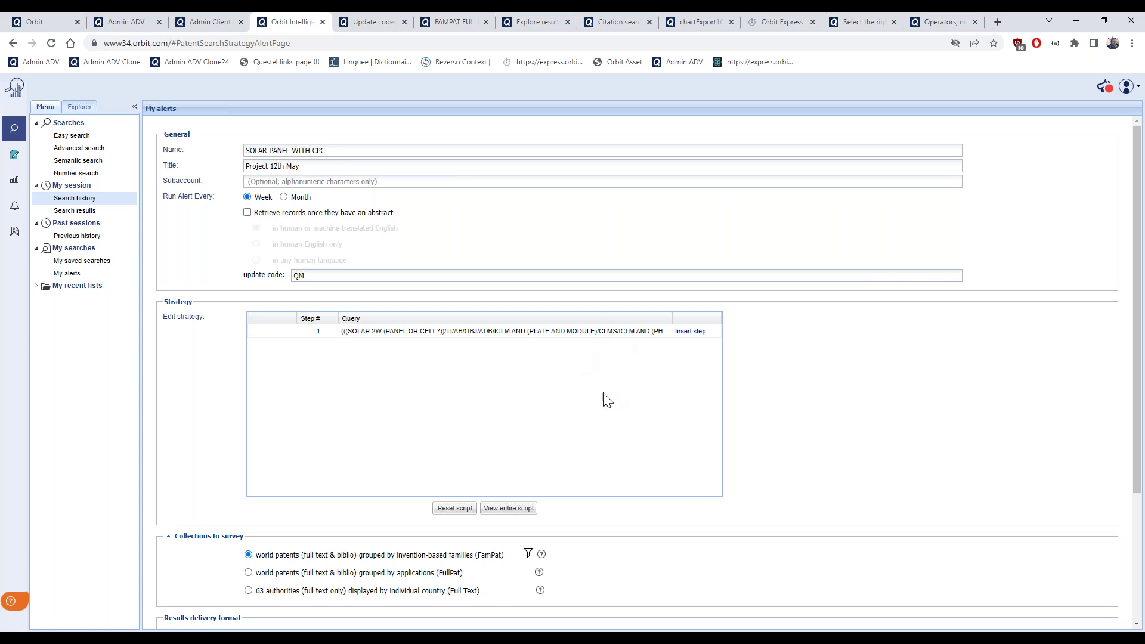
{"action": "scroll", "coordinate": [604, 396], "scroll_direction": "down", "scroll_amount": 3}
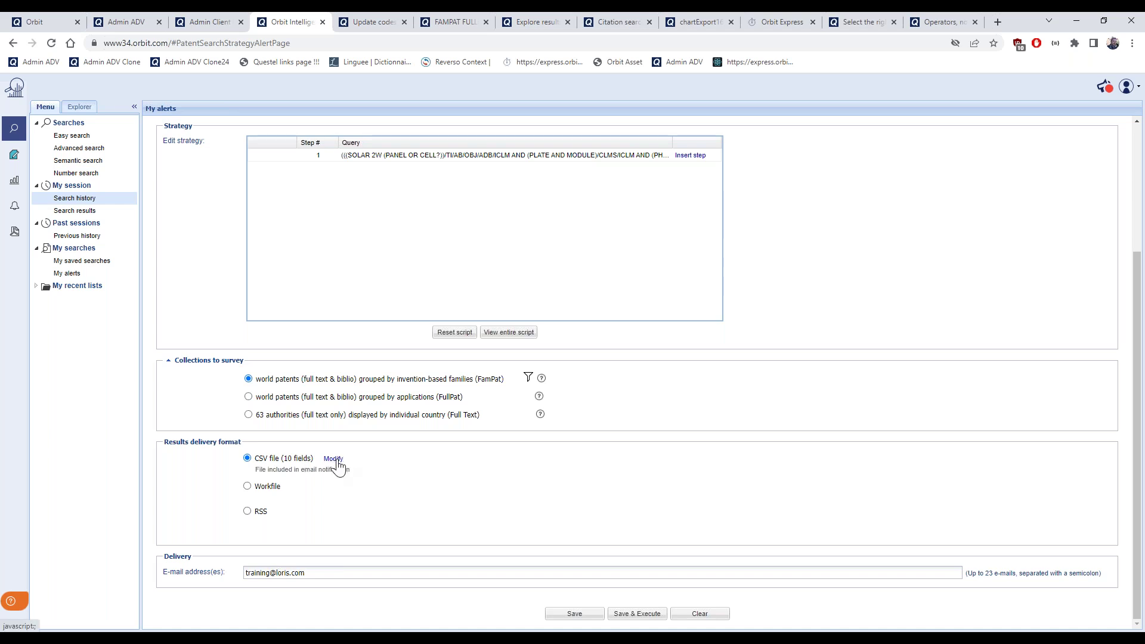
Change the alert results file format from CSV to Excel (XLSX)
{"action": "left_click", "coordinate": [333, 460]}
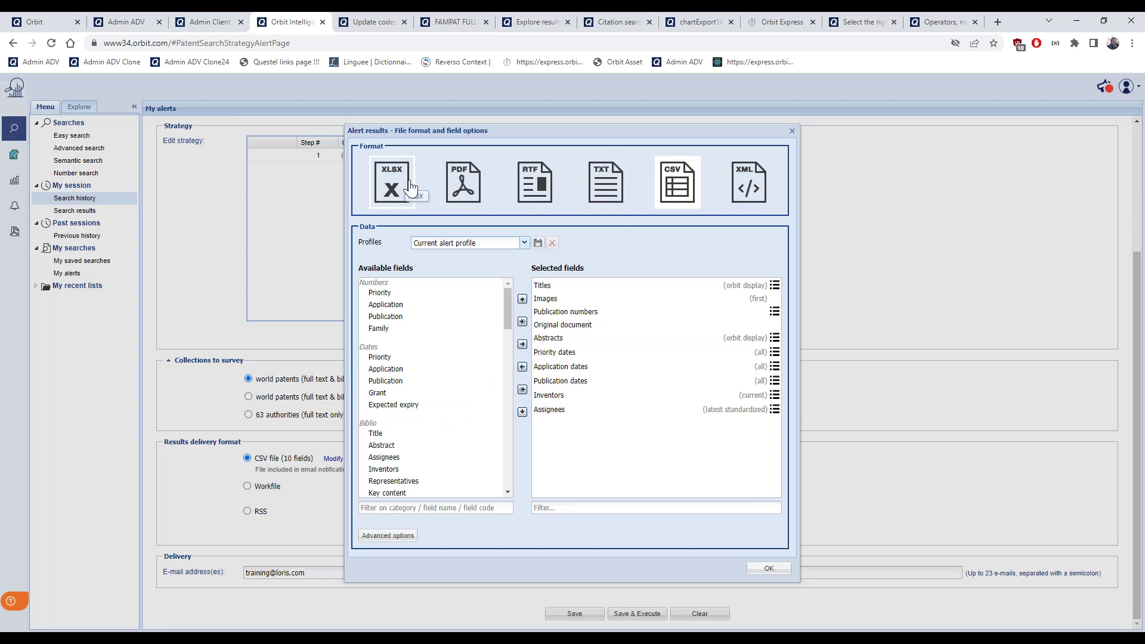
{"action": "left_click", "coordinate": [593, 194]}
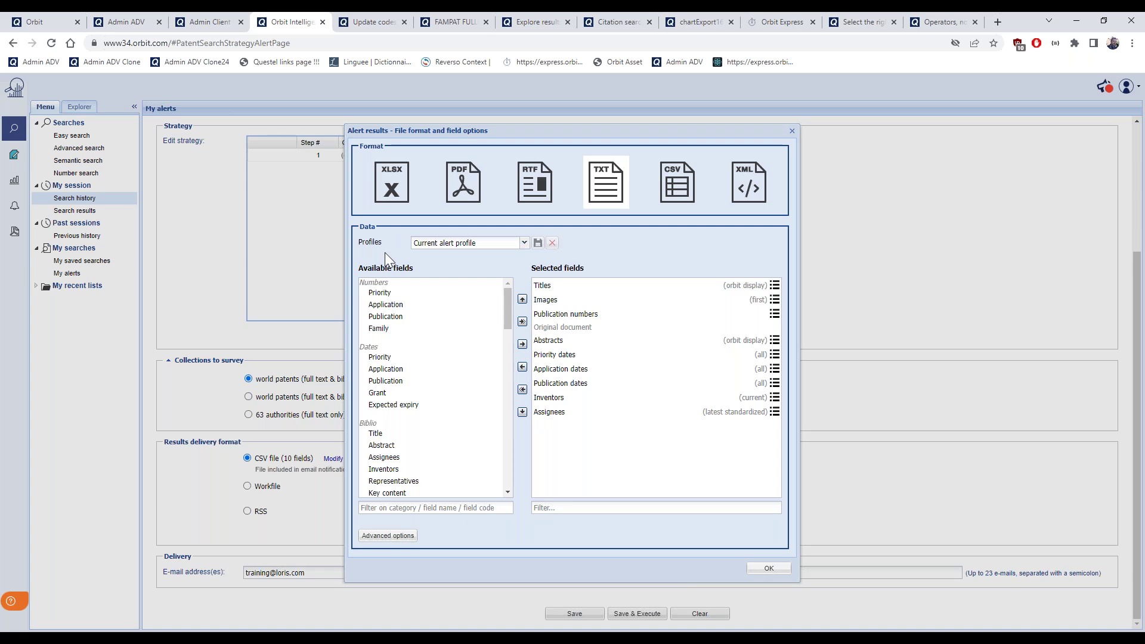
{"action": "left_click", "coordinate": [391, 197]}
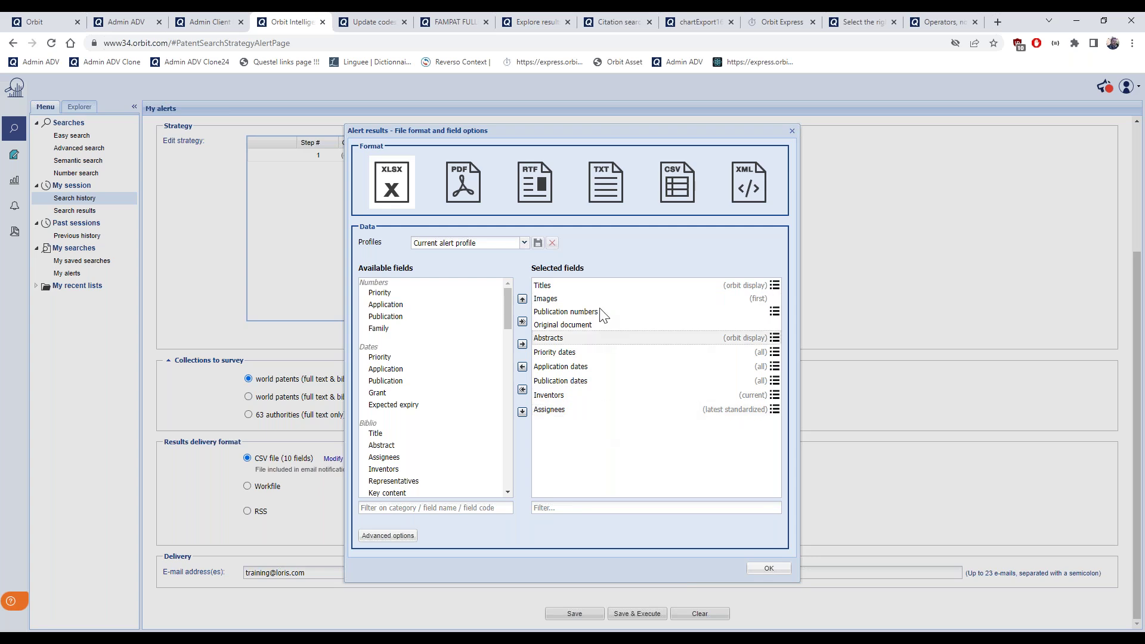
Locate the monthly codes QM and UE4 in the help article's update code column
{"action": "left_click", "coordinate": [369, 23]}
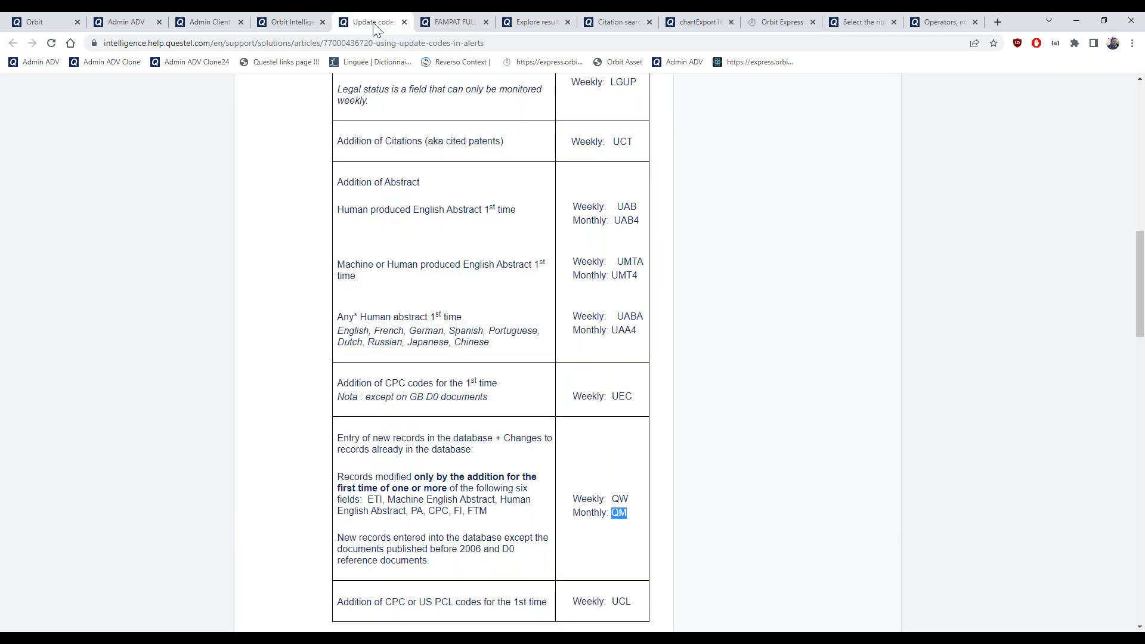
{"action": "scroll", "coordinate": [495, 237], "scroll_direction": "up", "scroll_amount": 3}
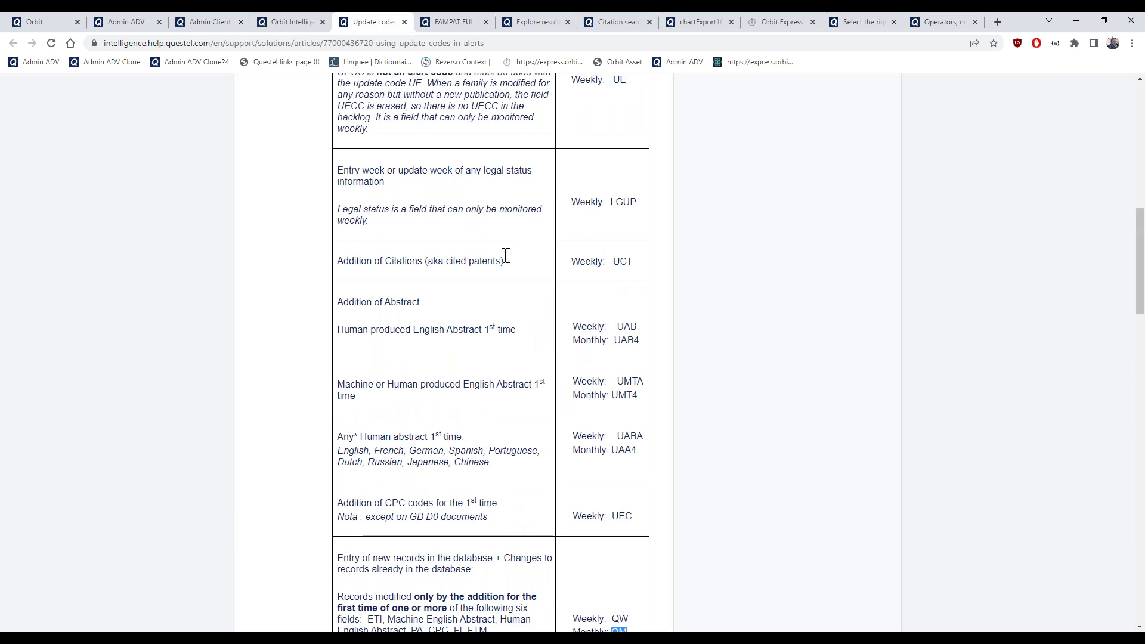
{"action": "scroll", "coordinate": [506, 257], "scroll_direction": "up", "scroll_amount": 3}
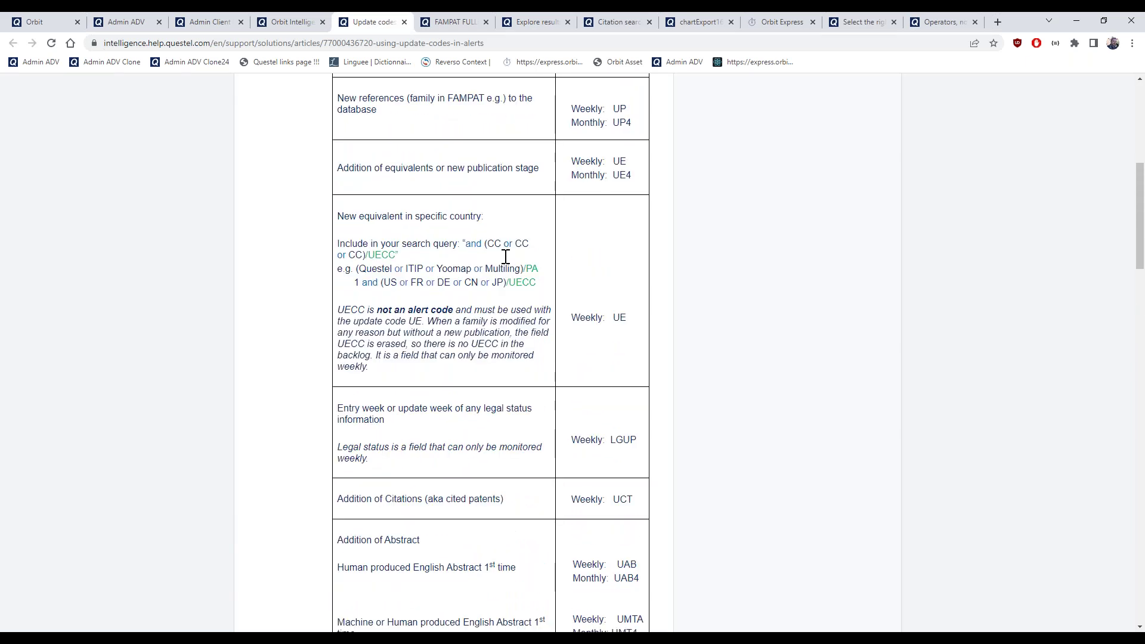
{"action": "scroll", "coordinate": [506, 256], "scroll_direction": "down", "scroll_amount": 6}
{"action": "double_click", "coordinate": [625, 514]}
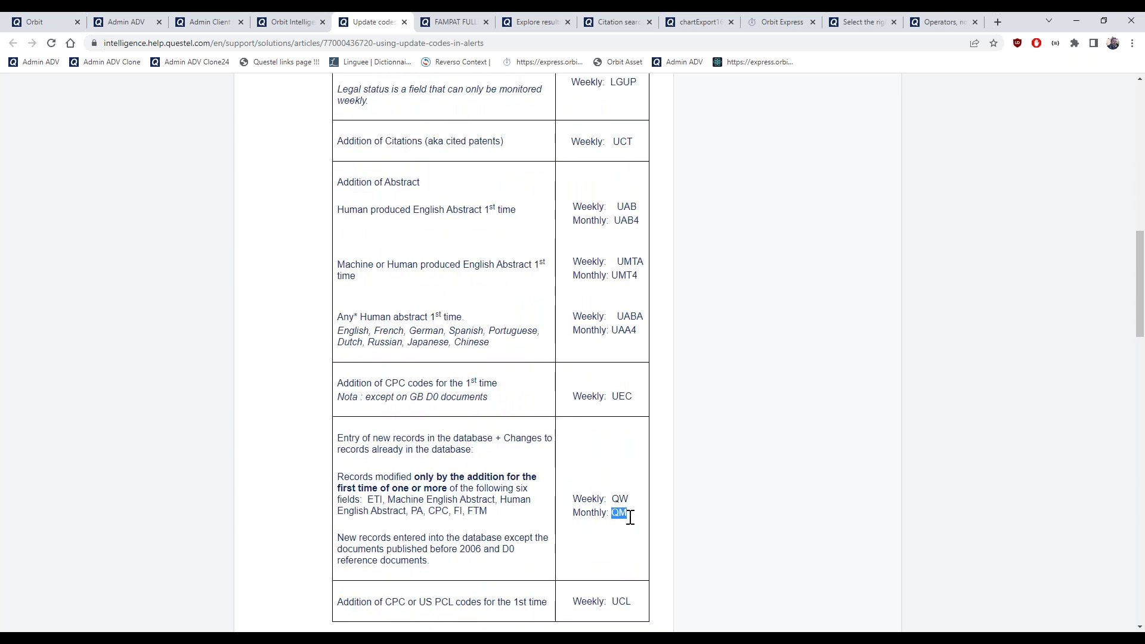
{"action": "scroll", "coordinate": [626, 501], "scroll_direction": "up", "scroll_amount": 8}
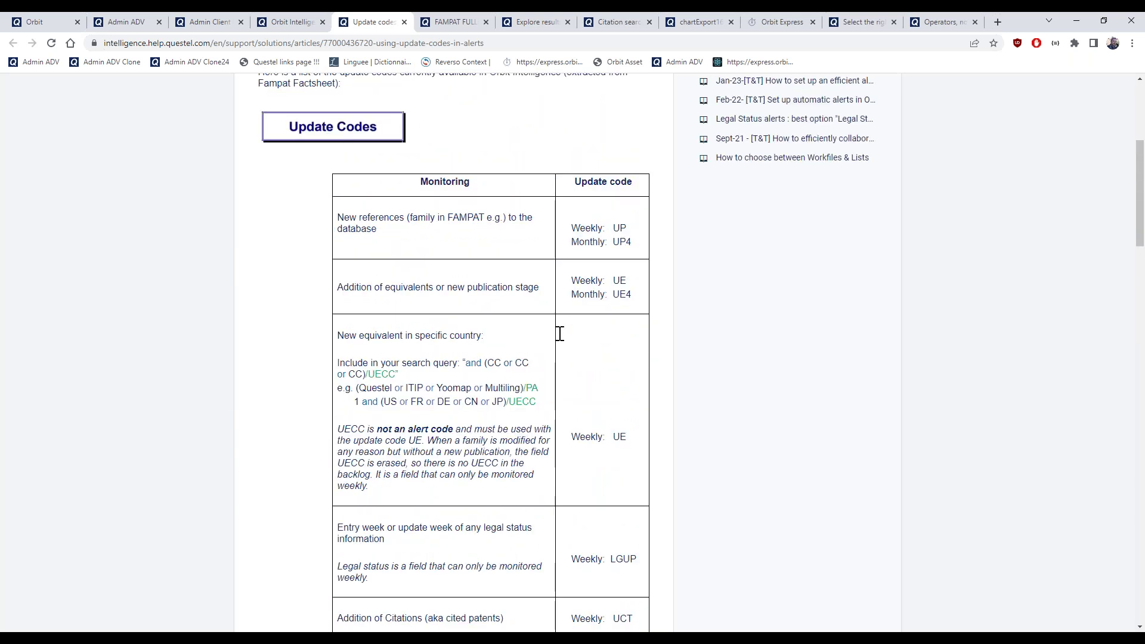
{"action": "double_click", "coordinate": [624, 295]}
{"action": "scroll", "coordinate": [546, 294], "scroll_direction": "down", "scroll_amount": 1}
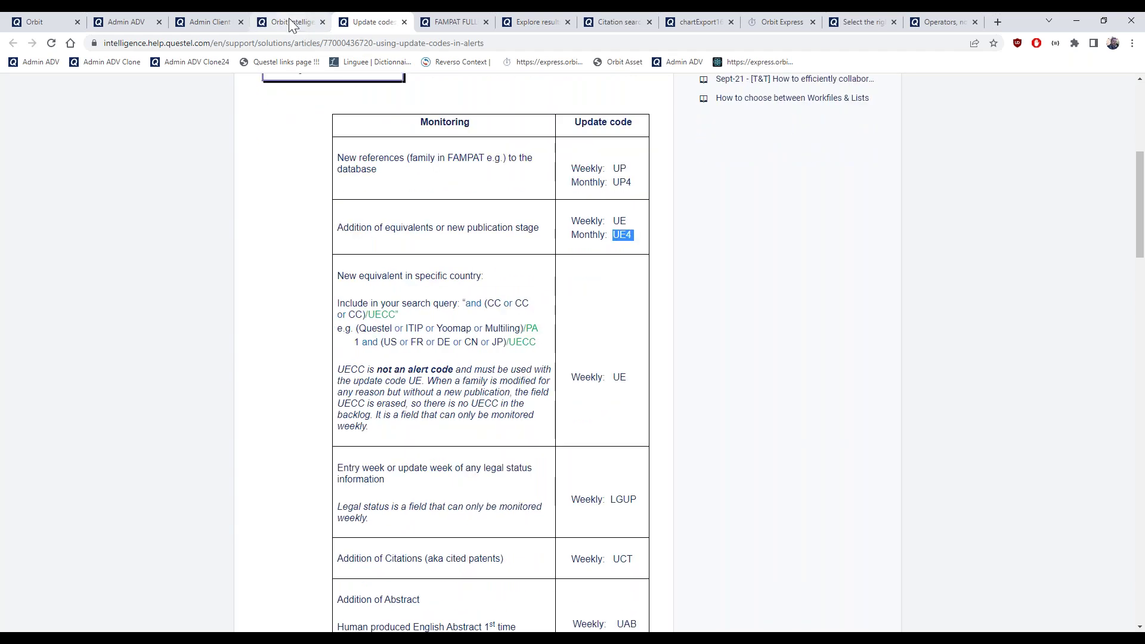
{"action": "left_click", "coordinate": [288, 22]}
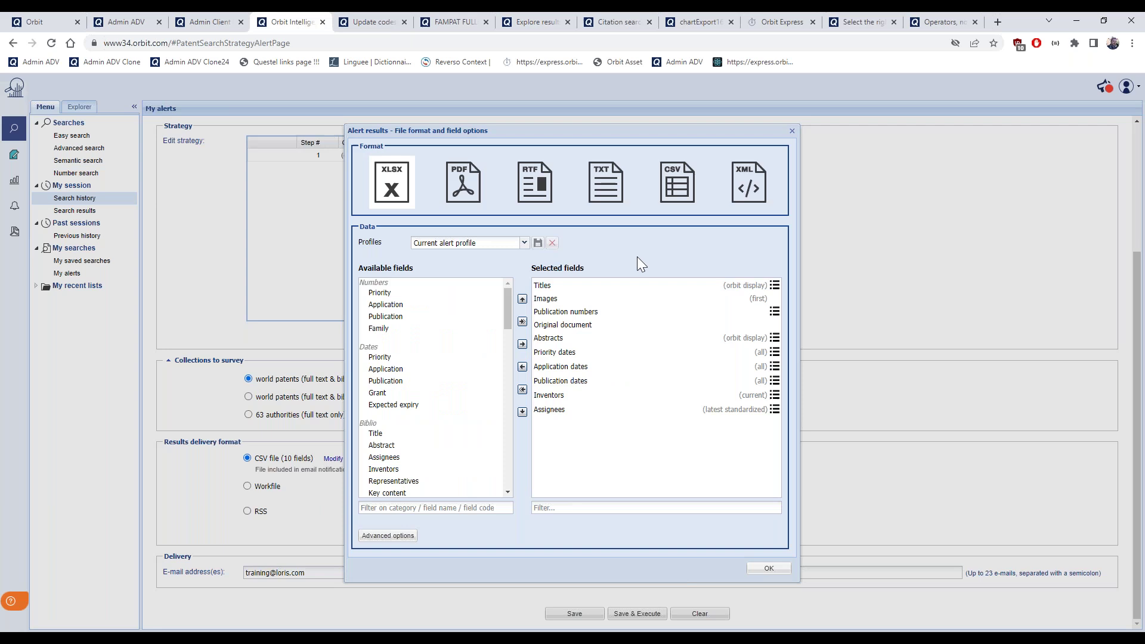
Apply the 'Export typical1' field profile and confirm Excel delivery with 10 fields
{"action": "left_click", "coordinate": [465, 242]}
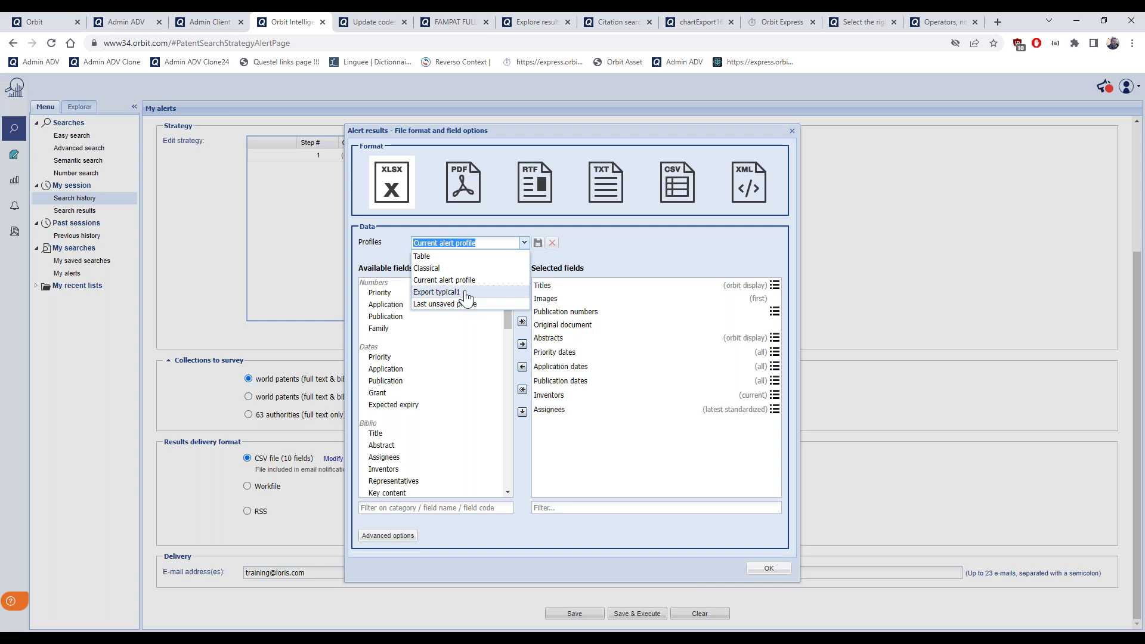
{"action": "left_click", "coordinate": [466, 295]}
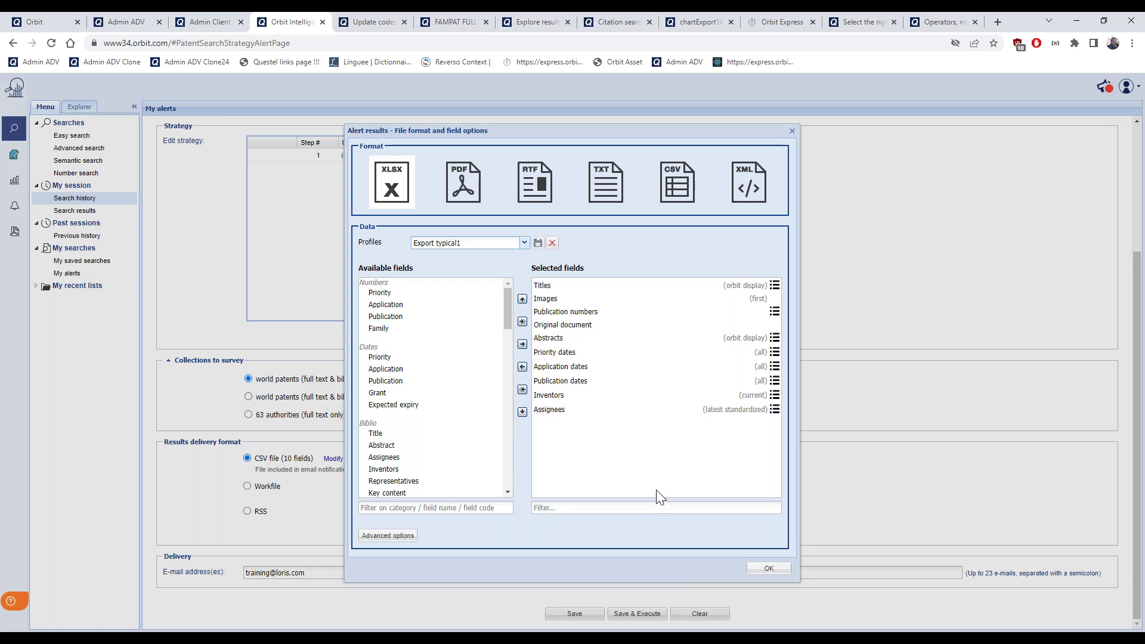
{"action": "left_click", "coordinate": [770, 569]}
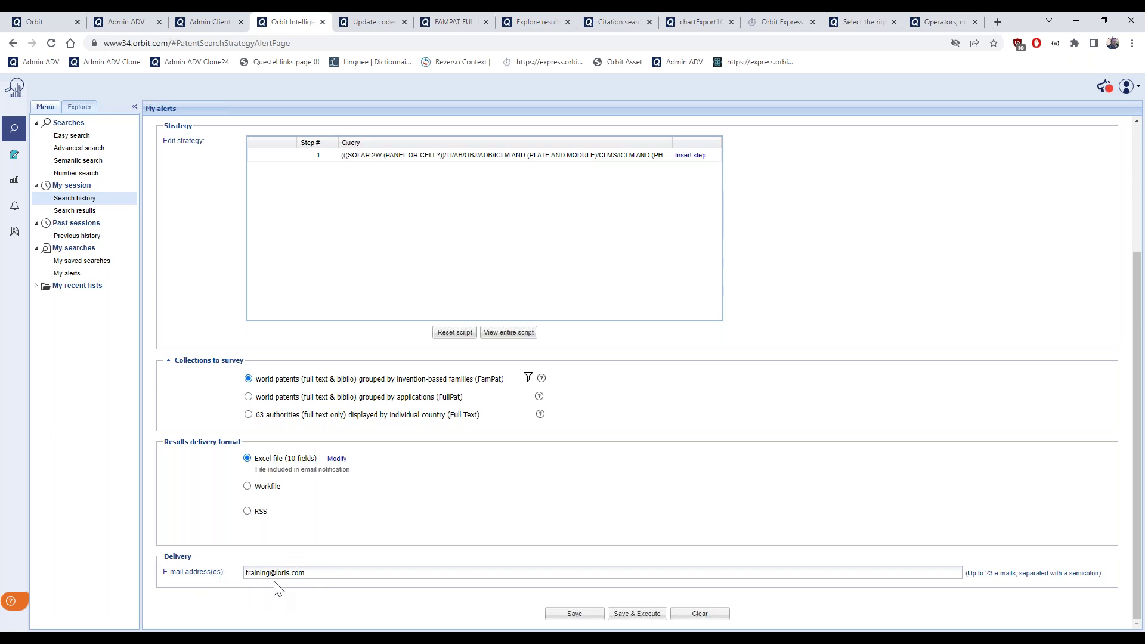
Add two more recipient e-mail addresses, fixing a domain typo, for three recipients total
{"action": "left_click", "coordinate": [312, 574]}
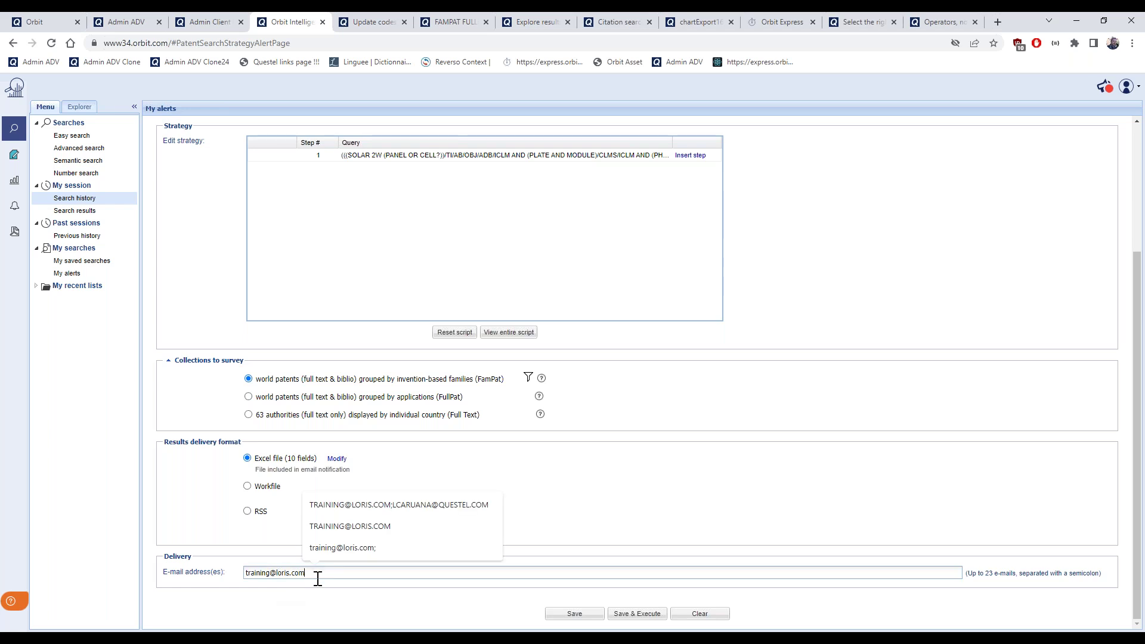
{"action": "left_click_drag", "start_coordinate": [979, 574], "coordinate": [1018, 573]}
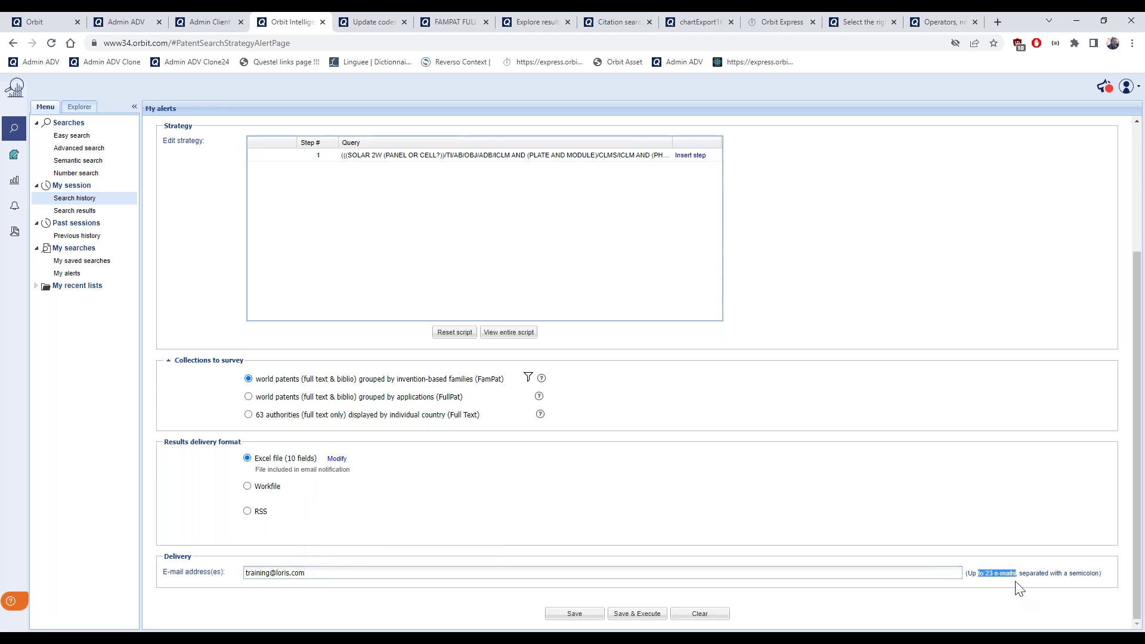
{"action": "left_click", "coordinate": [396, 573]}
{"action": "type", "text": "; "}
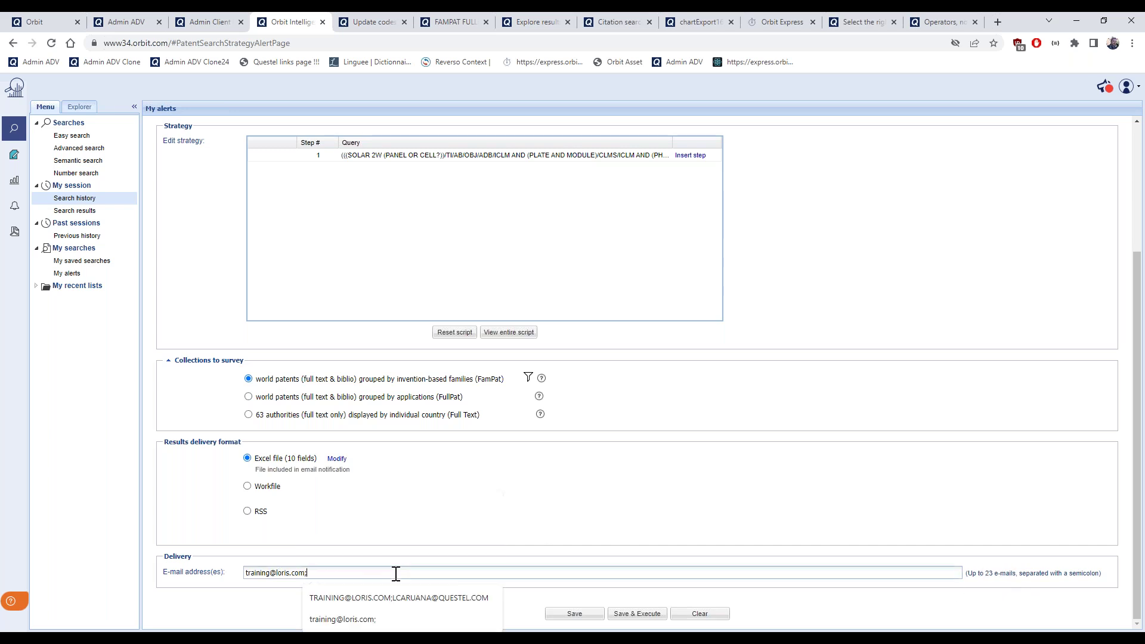
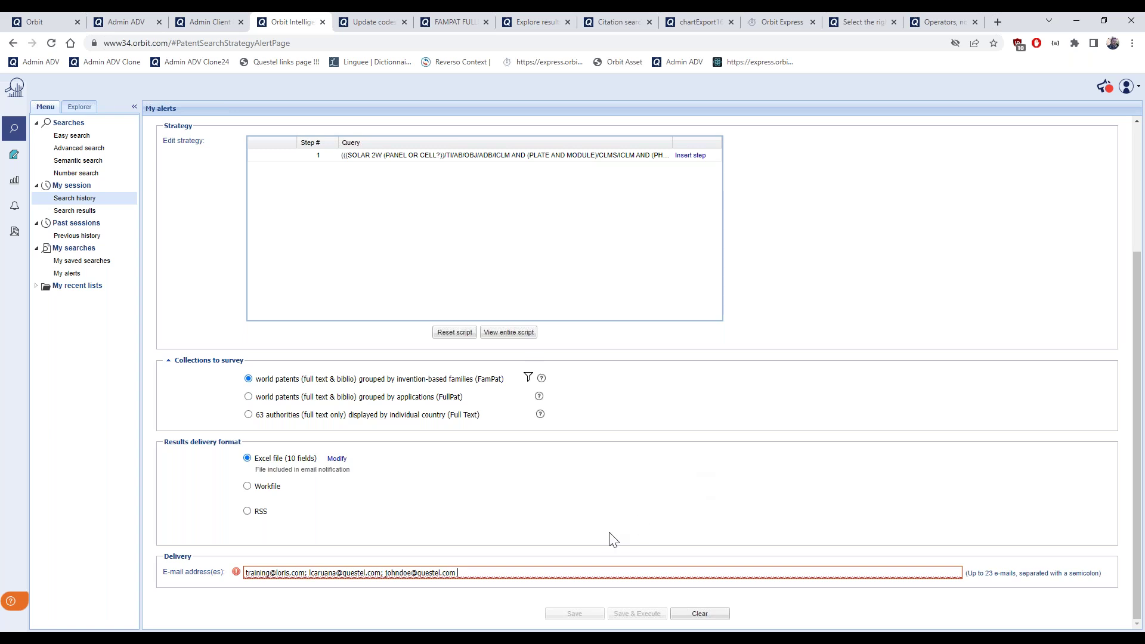
{"action": "left_click", "coordinate": [464, 608]}
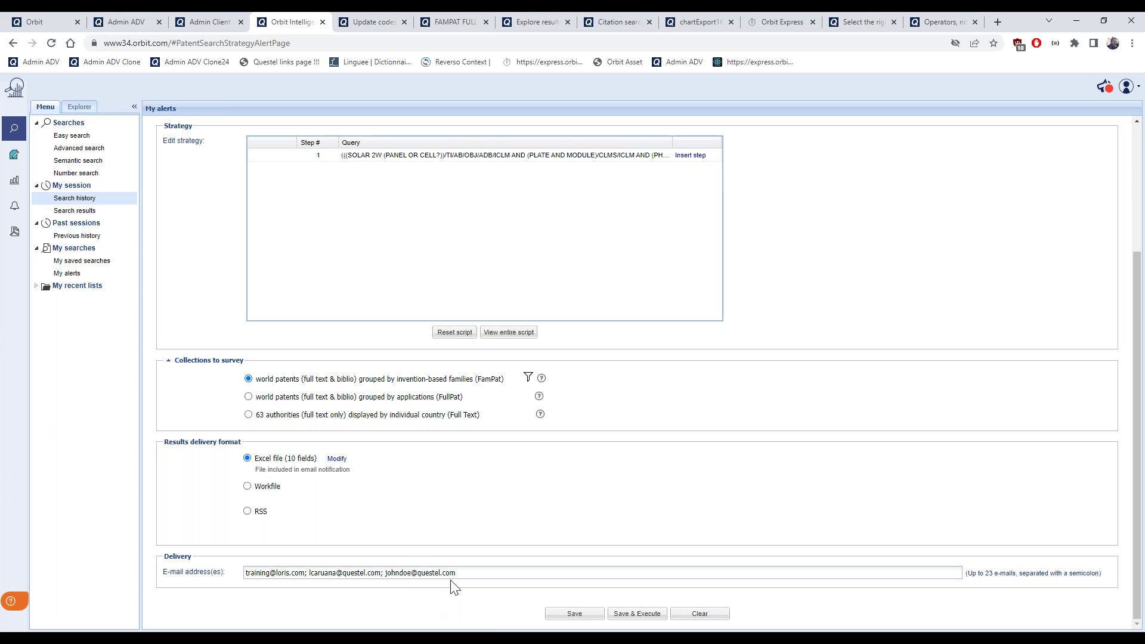
{"action": "left_click_drag", "start_coordinate": [457, 573], "coordinate": [385, 573]}
Check the General section and QM update code, then save the alert
{"action": "scroll", "coordinate": [422, 603], "scroll_direction": "up", "scroll_amount": 1}
{"action": "scroll", "coordinate": [423, 602], "scroll_direction": "down", "scroll_amount": 1}
{"action": "scroll", "coordinate": [632, 530], "scroll_direction": "up", "scroll_amount": 3}
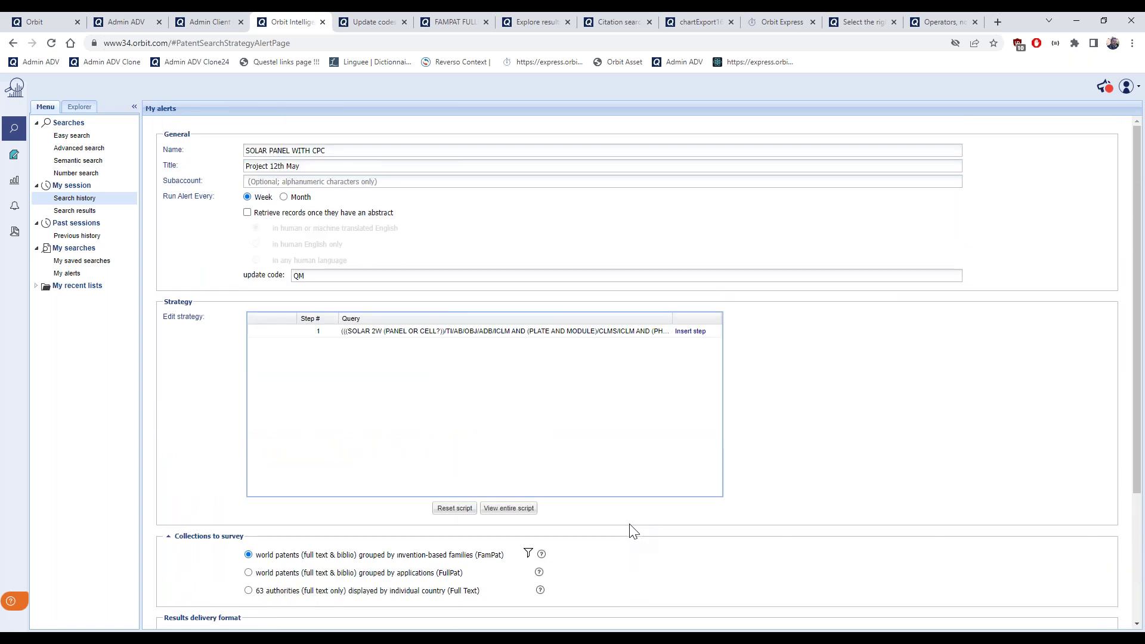
{"action": "scroll", "coordinate": [633, 531], "scroll_direction": "down", "scroll_amount": 1}
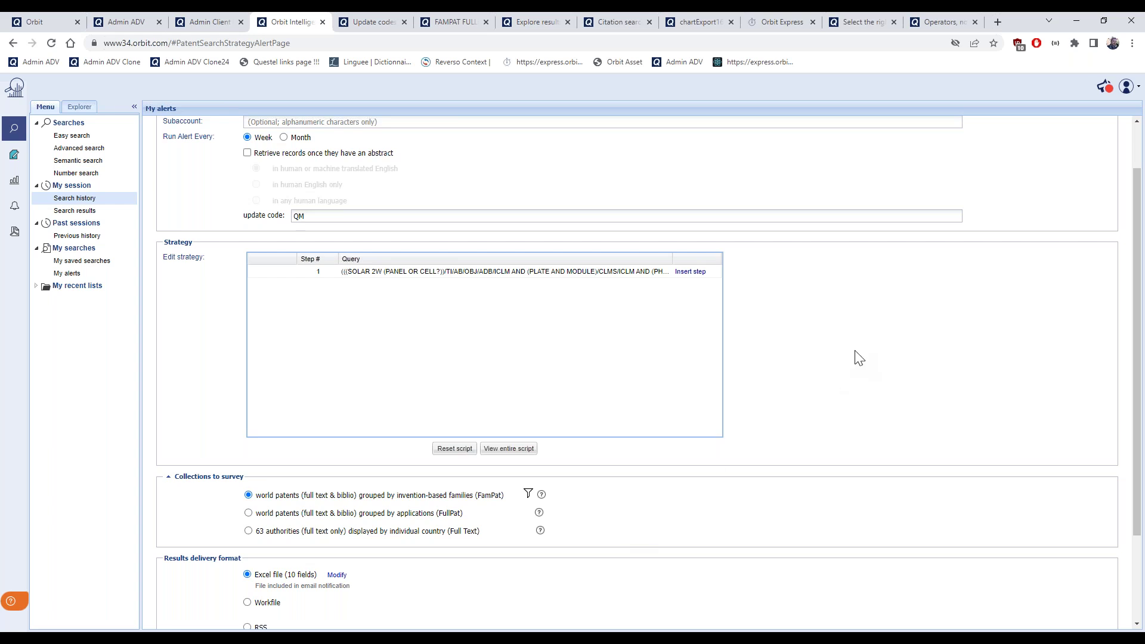
{"action": "scroll", "coordinate": [859, 358], "scroll_direction": "down", "scroll_amount": 1}
{"action": "scroll", "coordinate": [859, 356], "scroll_direction": "down", "scroll_amount": 1}
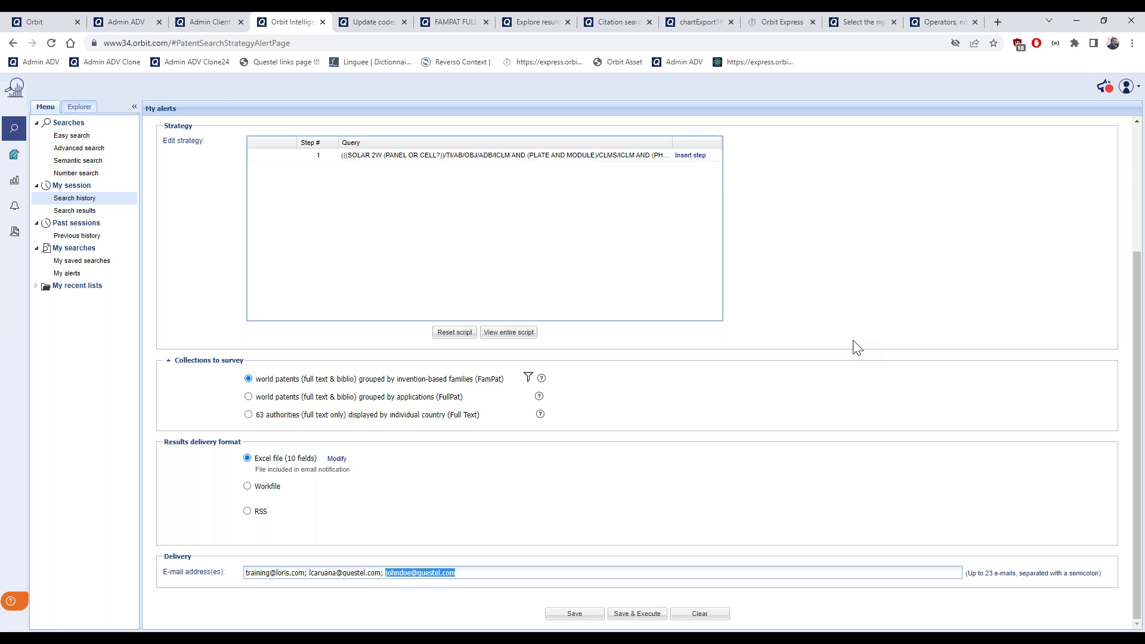
{"action": "scroll", "coordinate": [859, 343], "scroll_direction": "up", "scroll_amount": 3}
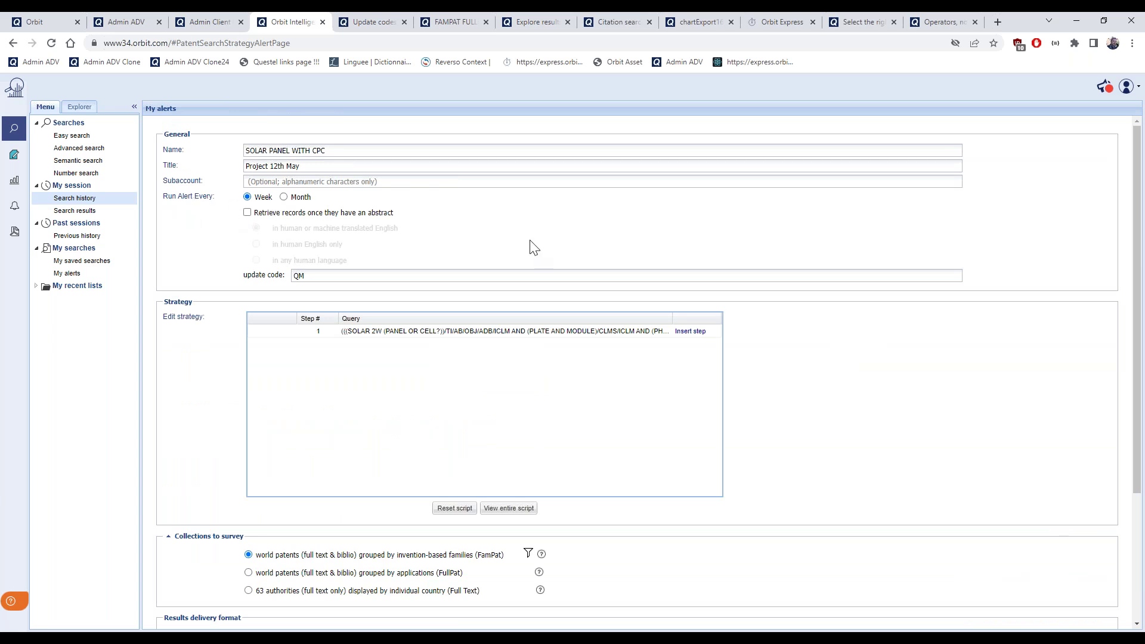
{"action": "scroll", "coordinate": [583, 268], "scroll_direction": "down", "scroll_amount": 3}
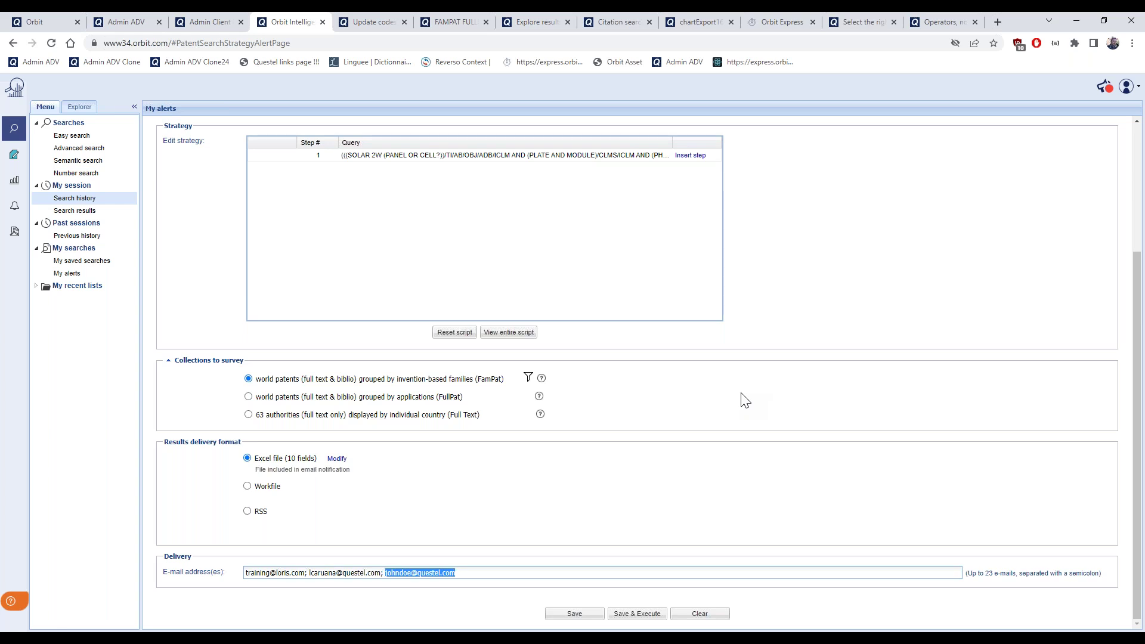
{"action": "left_click", "coordinate": [704, 495]}
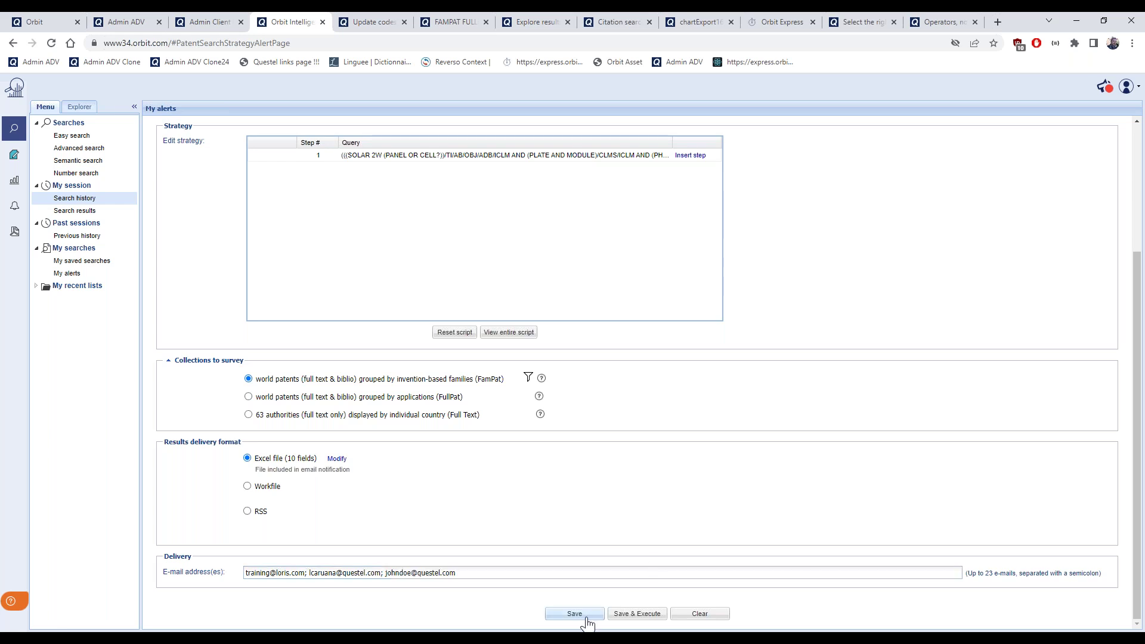
{"action": "left_click", "coordinate": [574, 615]}
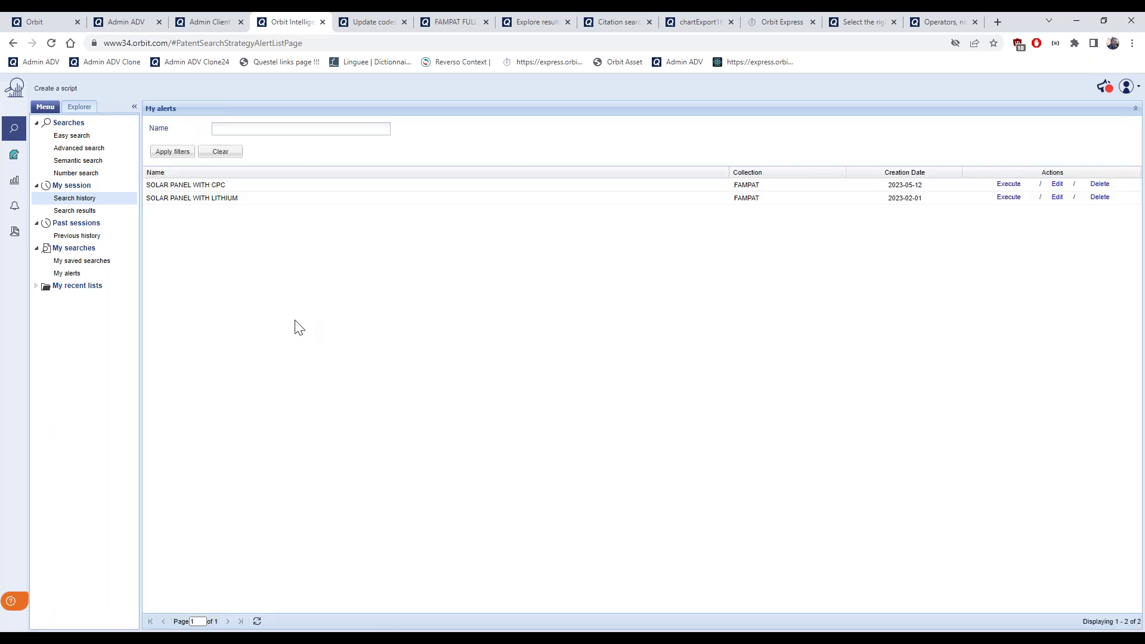
Edit the saved SOLAR PANEL WITH CPC alert from My alerts
{"action": "left_click", "coordinate": [96, 275]}
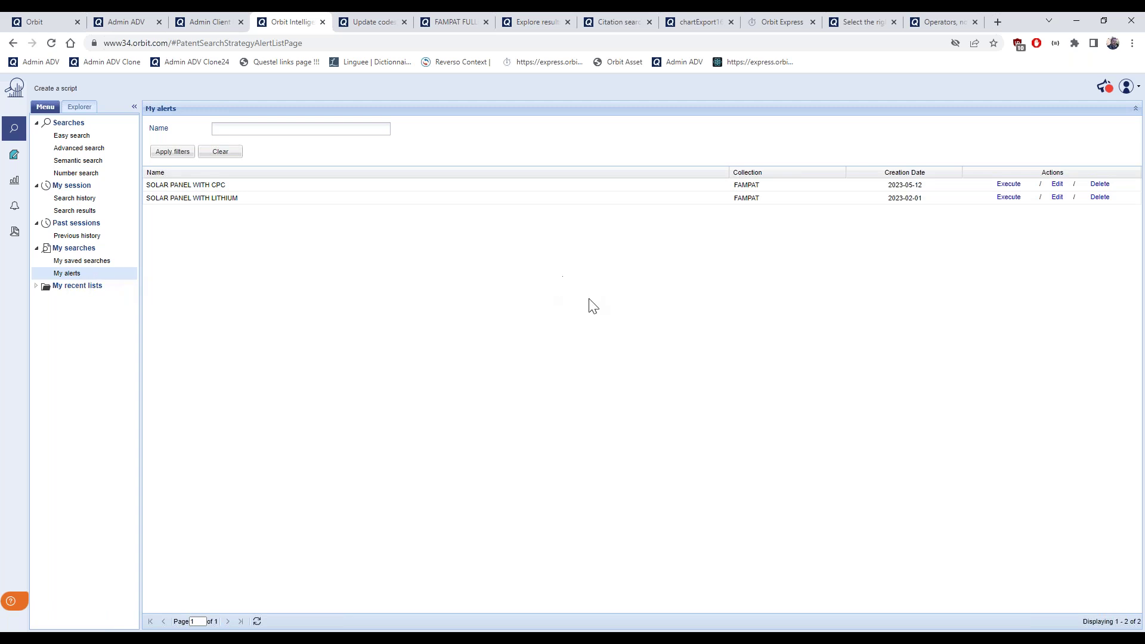
{"action": "left_click", "coordinate": [1057, 185]}
{"action": "left_click", "coordinate": [1058, 185]}
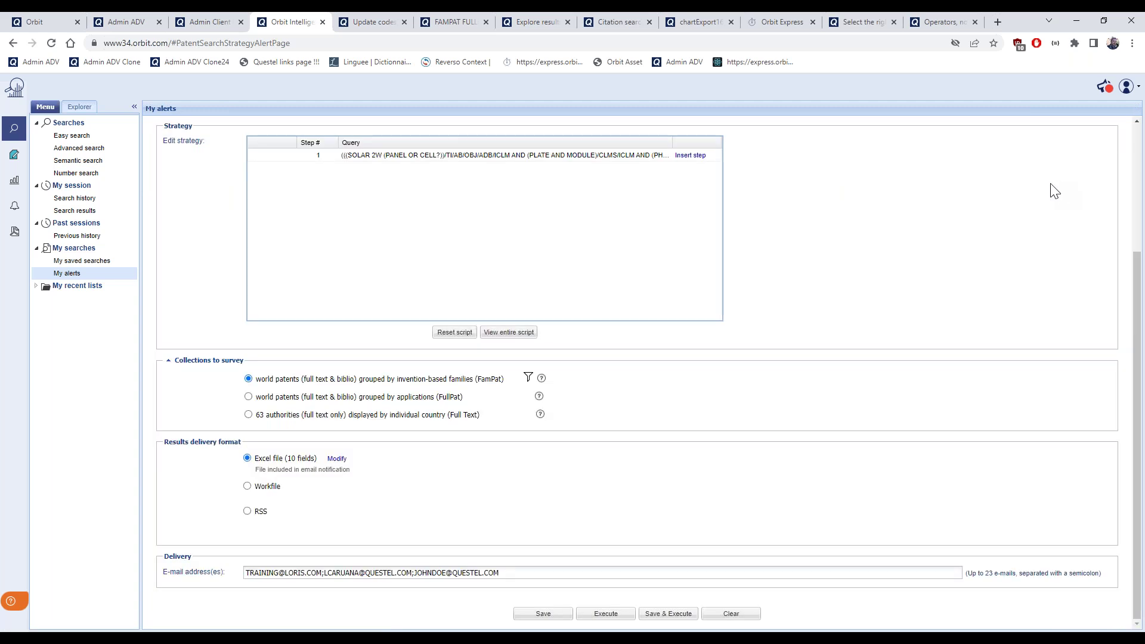
{"action": "scroll", "coordinate": [952, 270], "scroll_direction": "up", "scroll_amount": 3}
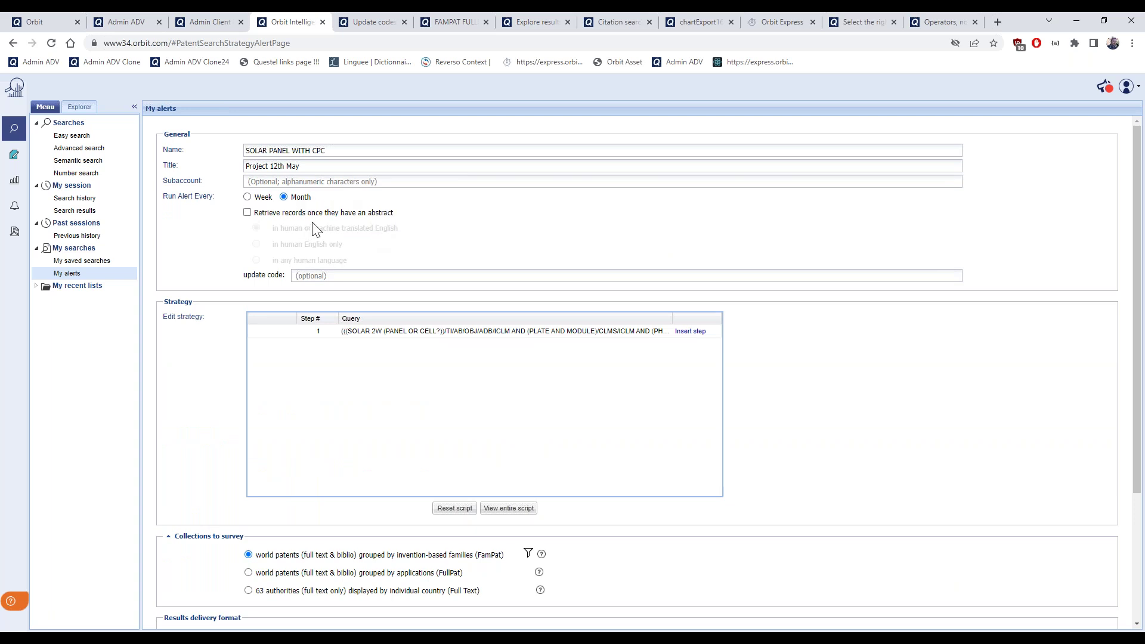
{"action": "left_click", "coordinate": [77, 277]}
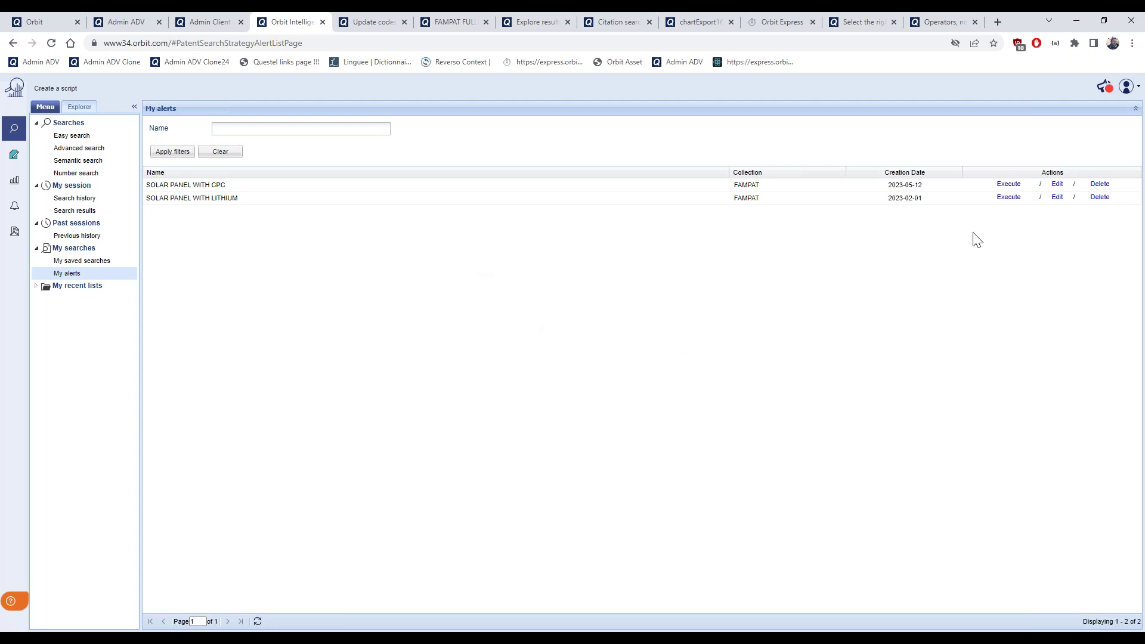
{"action": "left_click", "coordinate": [1058, 185]}
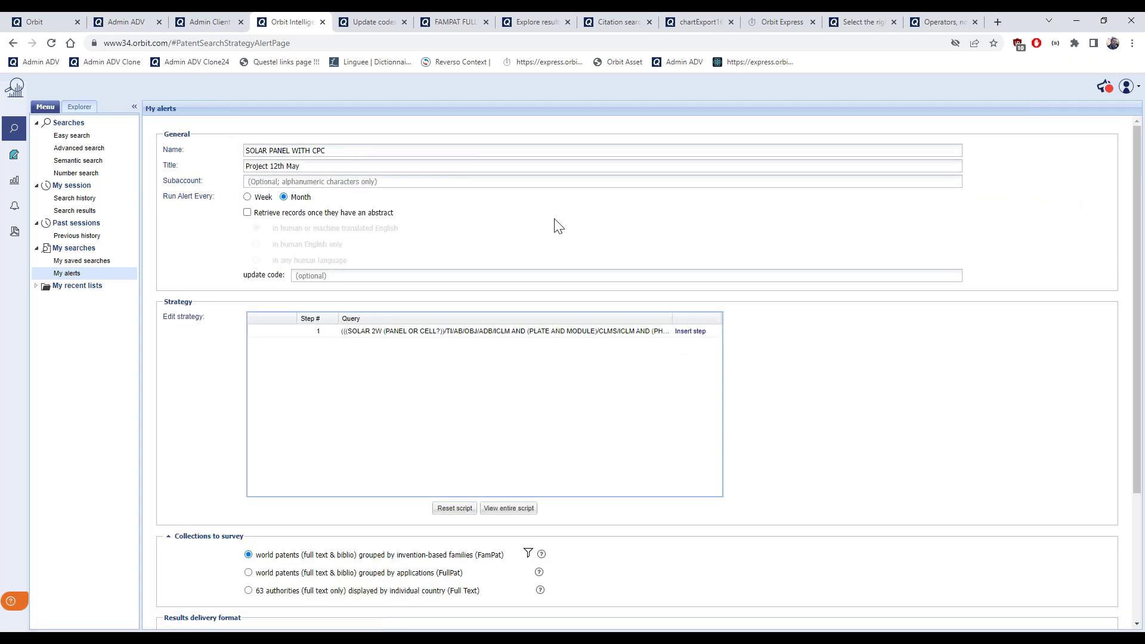
{"action": "left_click", "coordinate": [367, 17]}
{"action": "scroll", "coordinate": [558, 352], "scroll_direction": "down", "scroll_amount": 2}
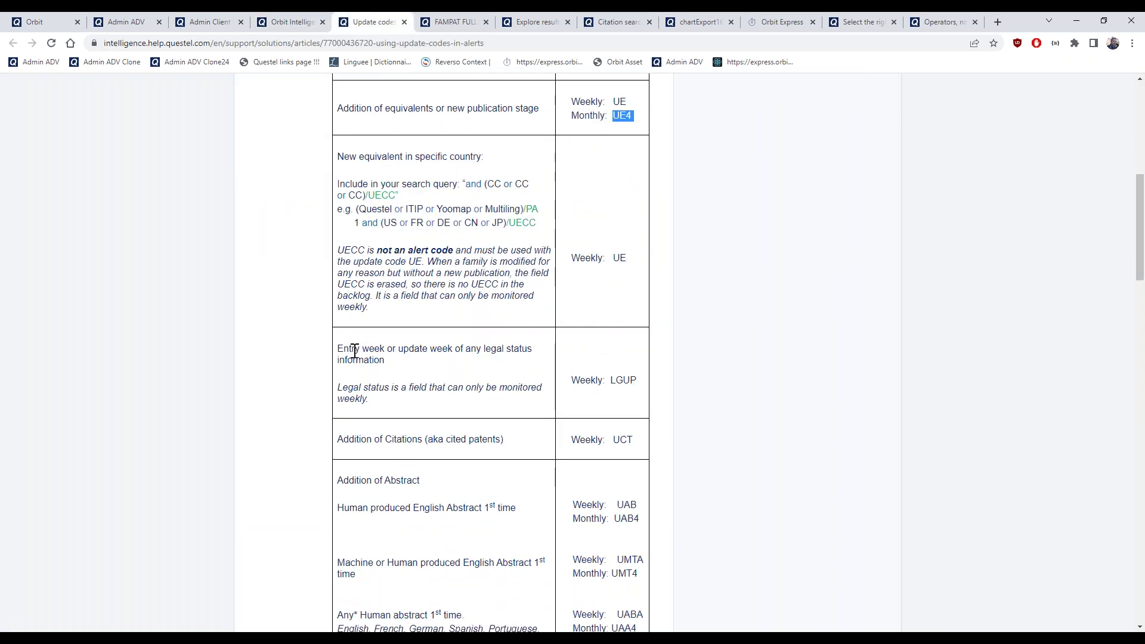
{"action": "left_click_drag", "start_coordinate": [338, 348], "coordinate": [387, 359]}
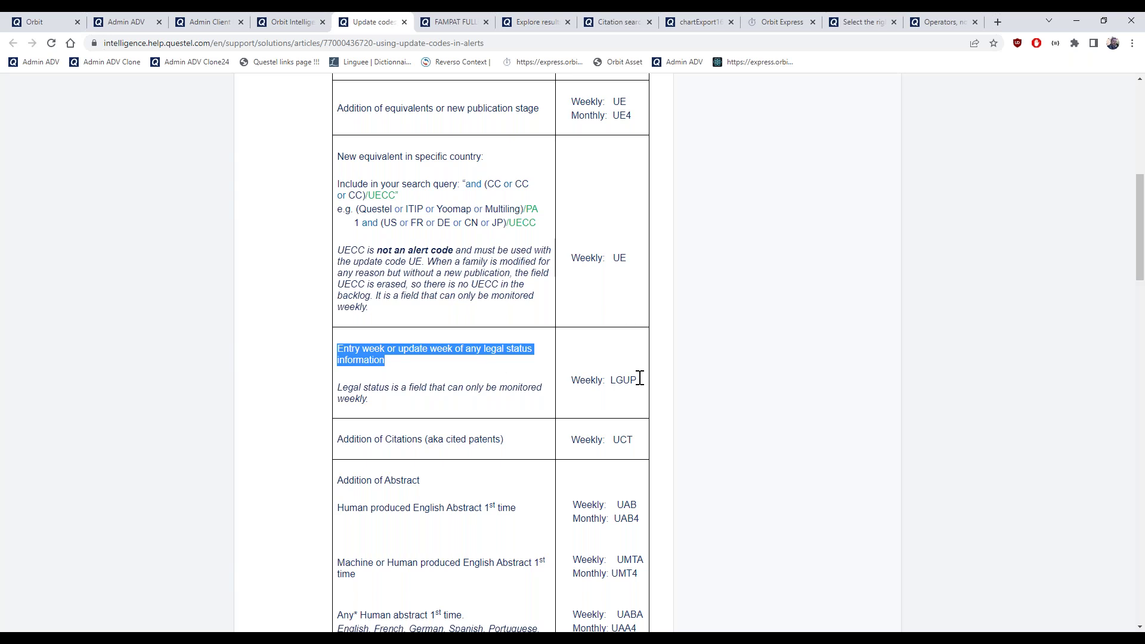
{"action": "left_click", "coordinate": [613, 378]}
{"action": "left_click_drag", "start_coordinate": [613, 379], "coordinate": [640, 380]}
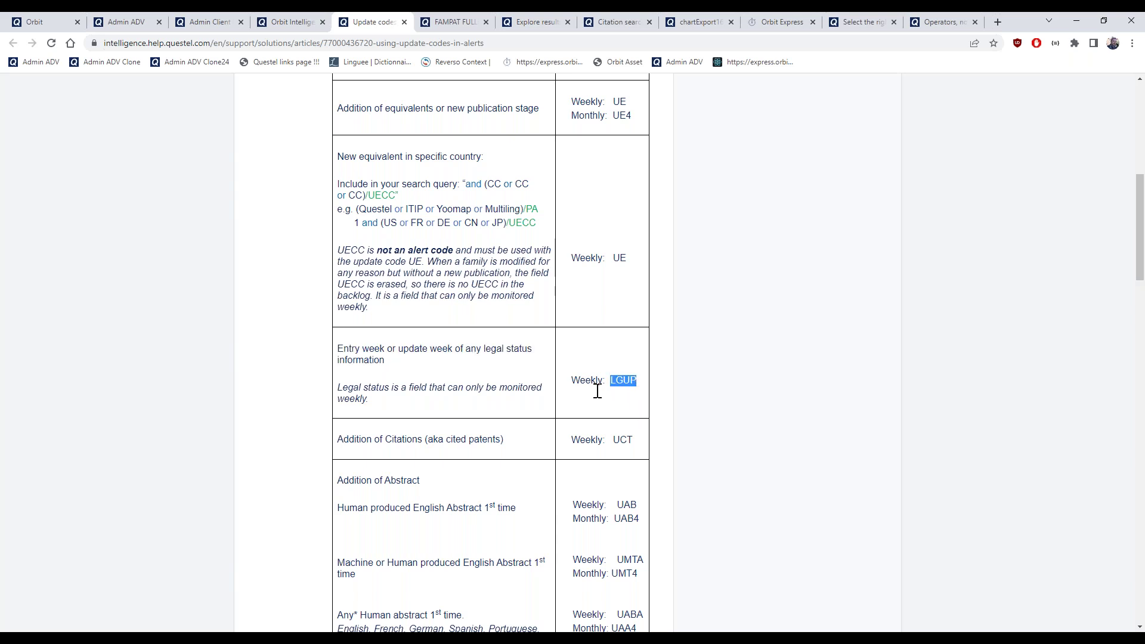
{"action": "left_click", "coordinate": [289, 21]}
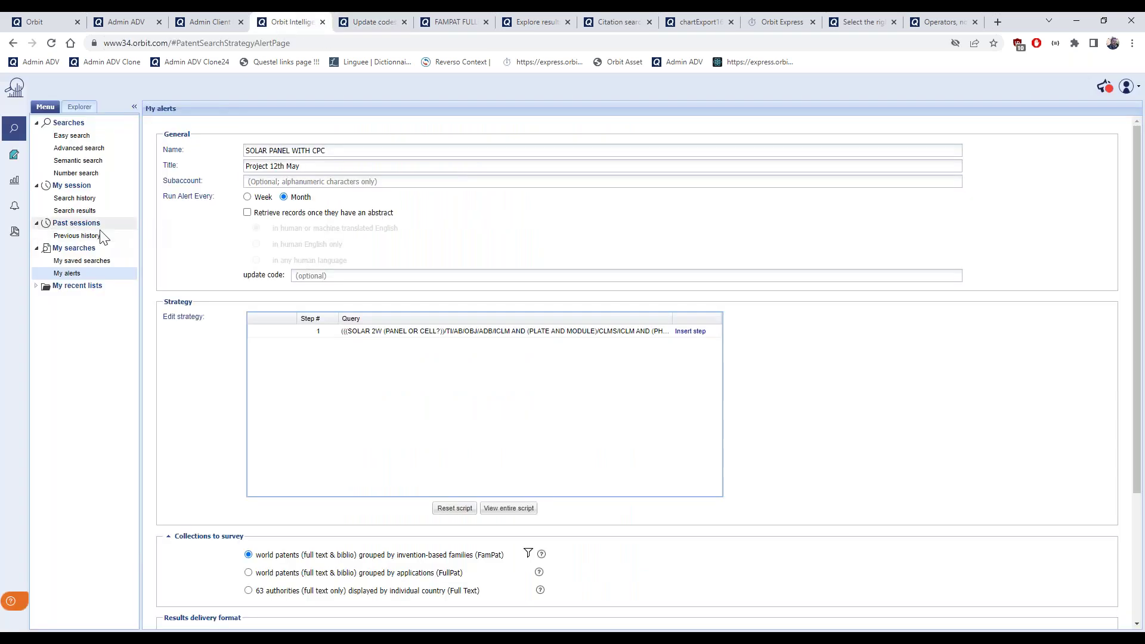
Open the search results and add the Legal status detail view
{"action": "left_click", "coordinate": [77, 213]}
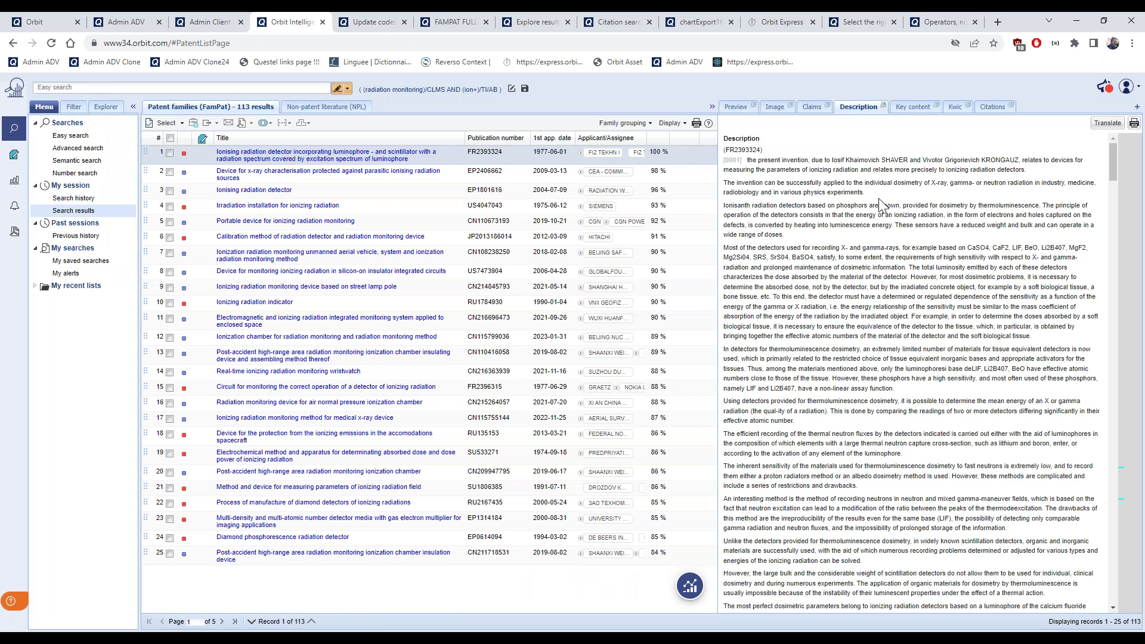
{"action": "left_click", "coordinate": [1138, 108]}
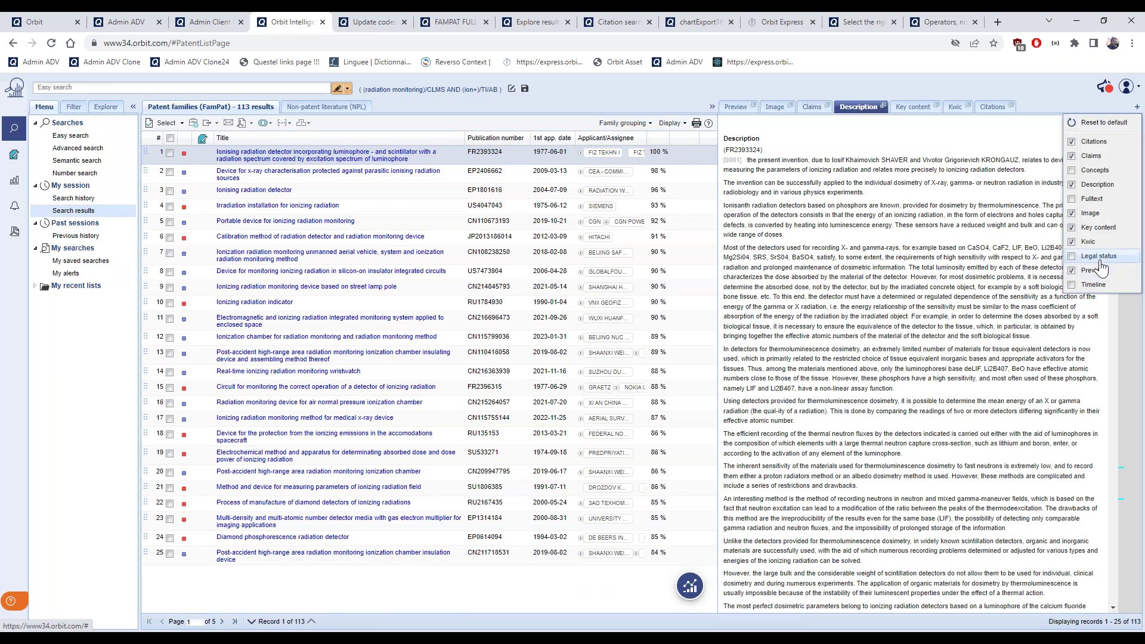
{"action": "left_click", "coordinate": [1100, 259]}
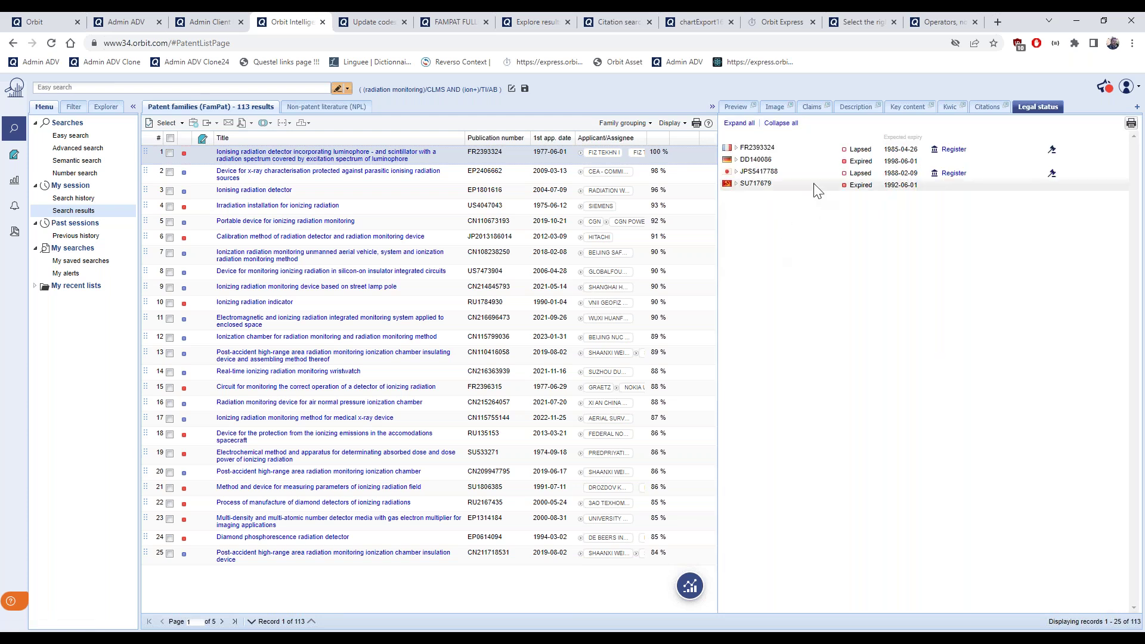
Review legal events for family EP2406662, then for the Ionising radiation detector record
{"action": "left_click", "coordinate": [509, 175]}
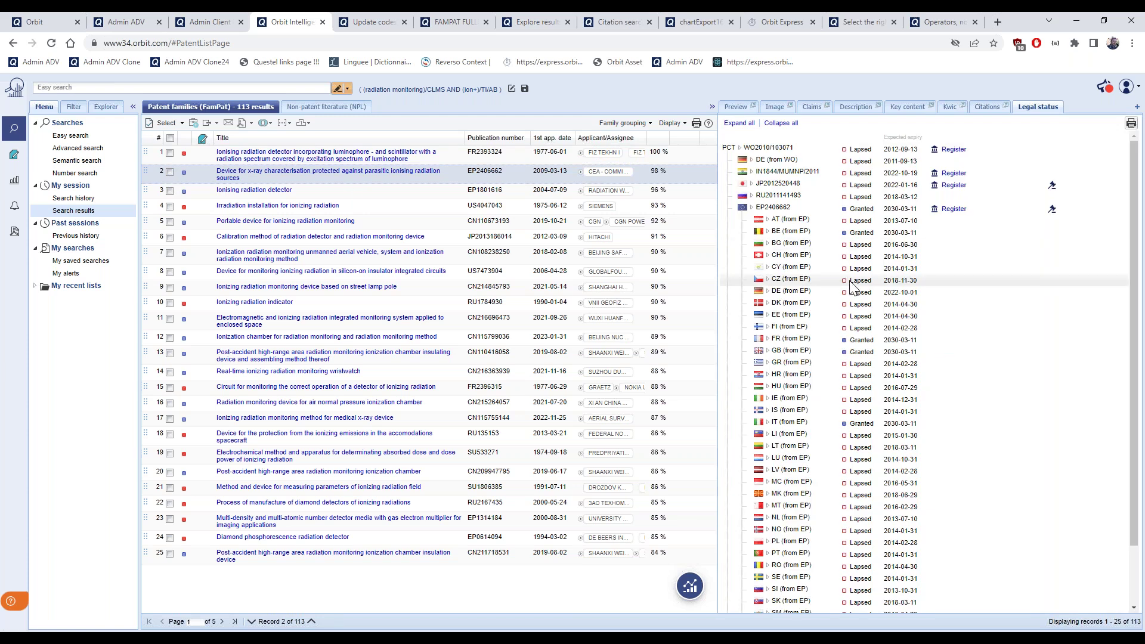
{"action": "scroll", "coordinate": [846, 246], "scroll_direction": "down", "scroll_amount": 1}
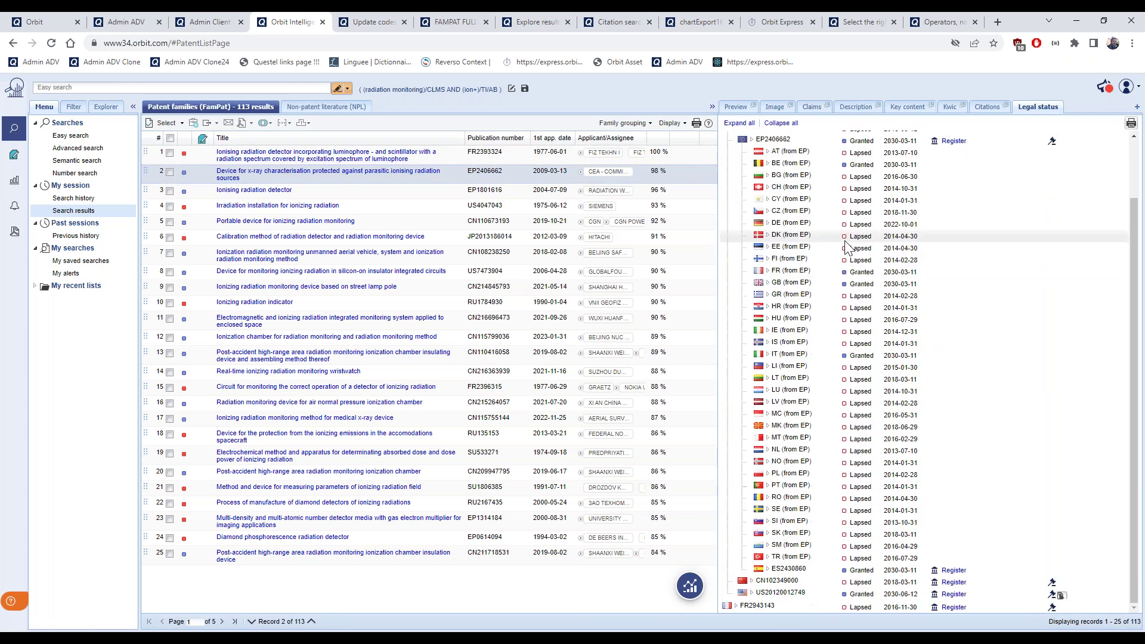
{"action": "left_click", "coordinate": [767, 356]}
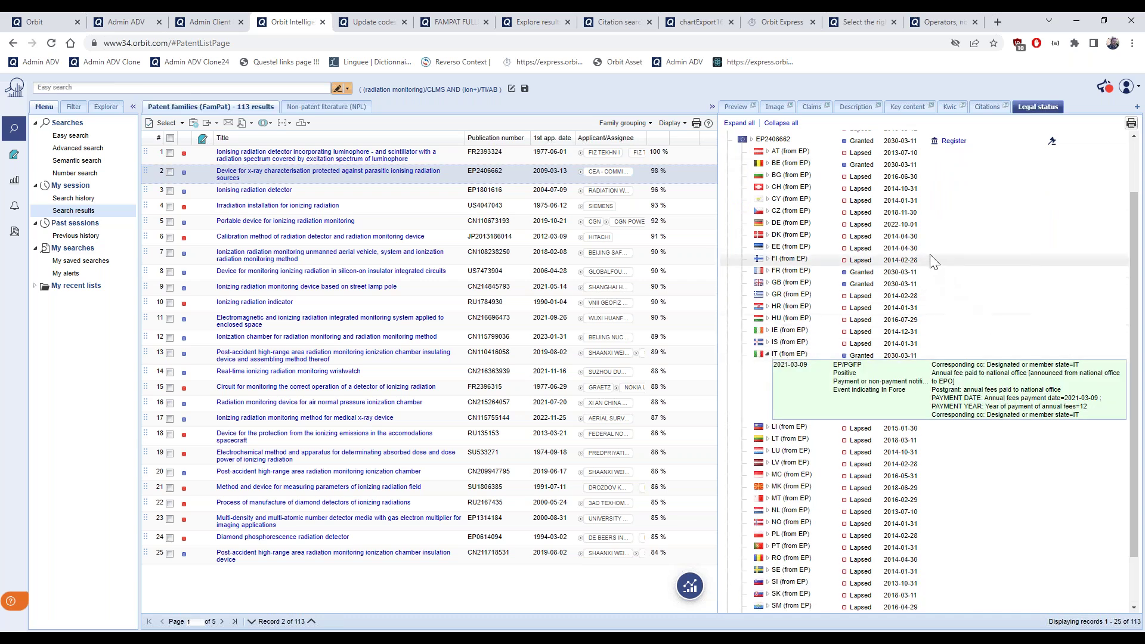
{"action": "scroll", "coordinate": [871, 263], "scroll_direction": "up", "scroll_amount": 1}
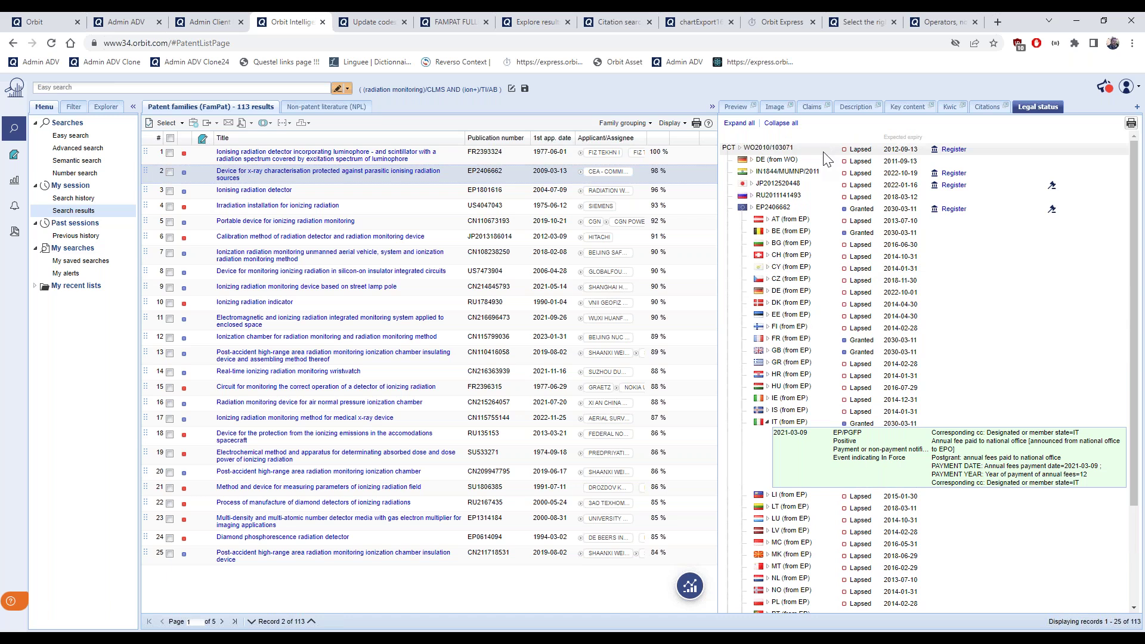
{"action": "scroll", "coordinate": [825, 165], "scroll_direction": "down", "scroll_amount": 2}
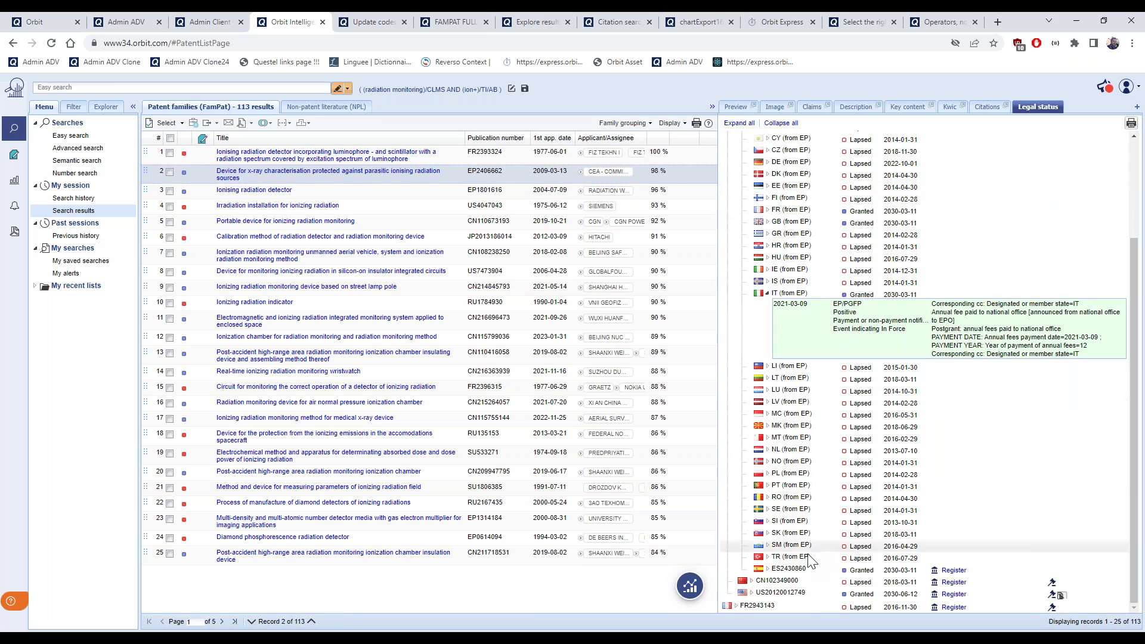
{"action": "left_click", "coordinate": [752, 593]}
{"action": "scroll", "coordinate": [902, 519], "scroll_direction": "down", "scroll_amount": 5}
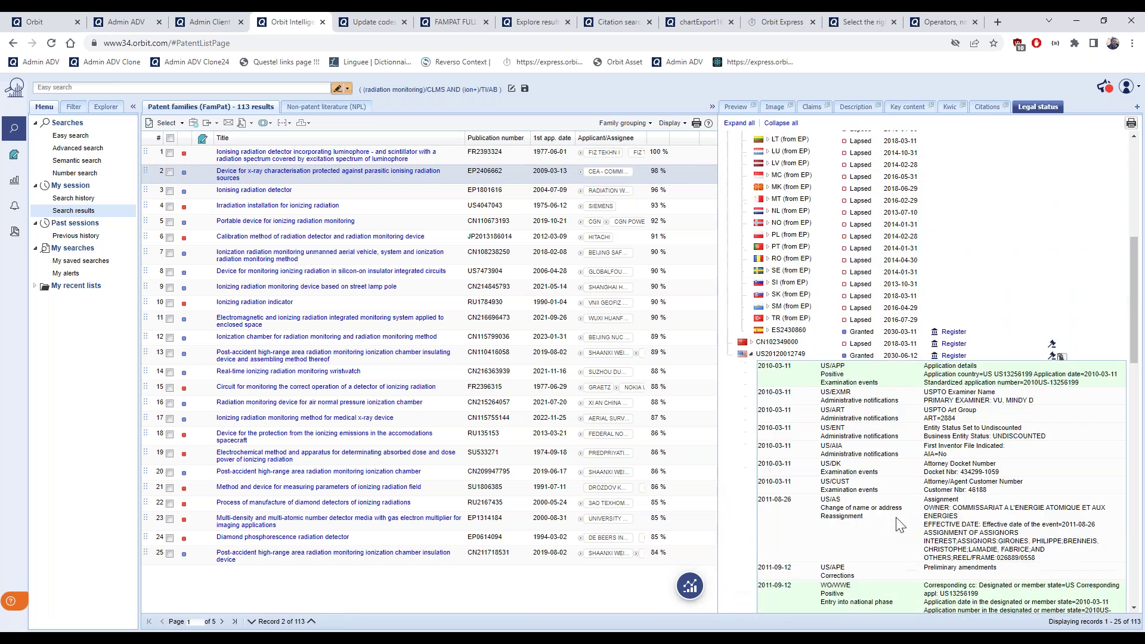
{"action": "scroll", "coordinate": [899, 510], "scroll_direction": "down", "scroll_amount": 3}
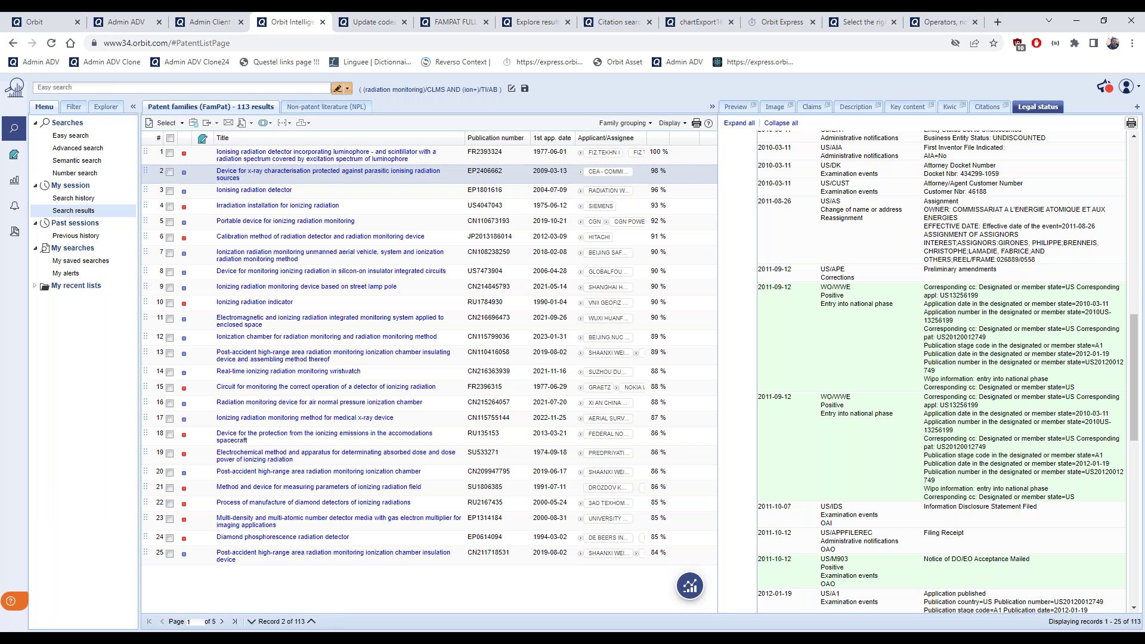
{"action": "scroll", "coordinate": [913, 331], "scroll_direction": "up", "scroll_amount": 3}
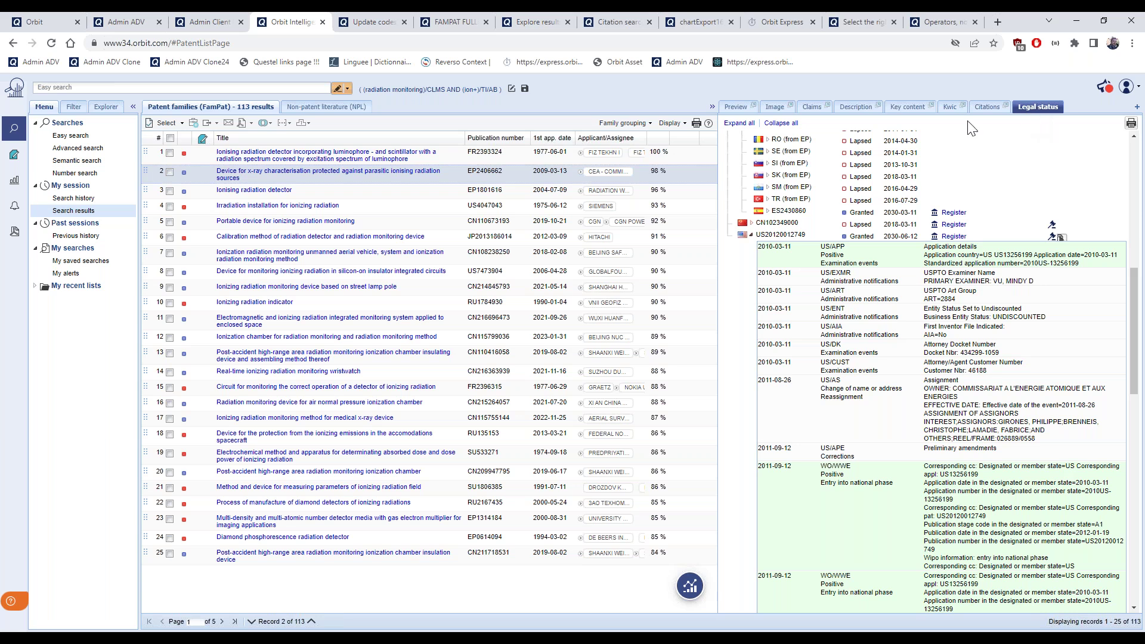
{"action": "left_click", "coordinate": [416, 190]}
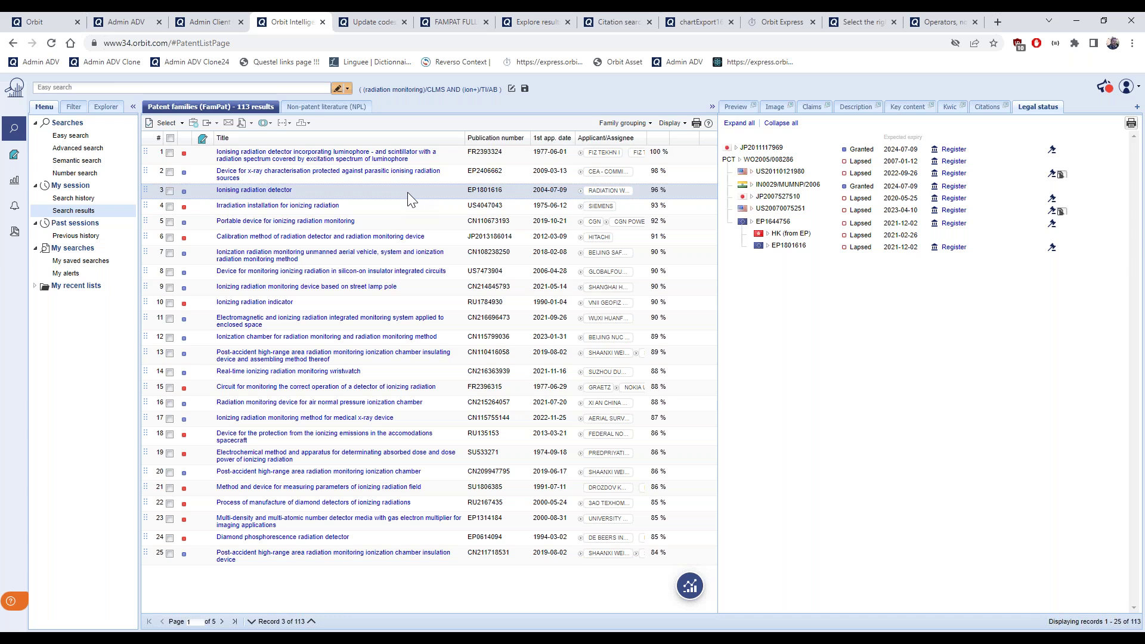
Regroup the results by individual patent (199 FullPat results) and expand CN115799036's legal events
{"action": "left_click", "coordinate": [650, 126]}
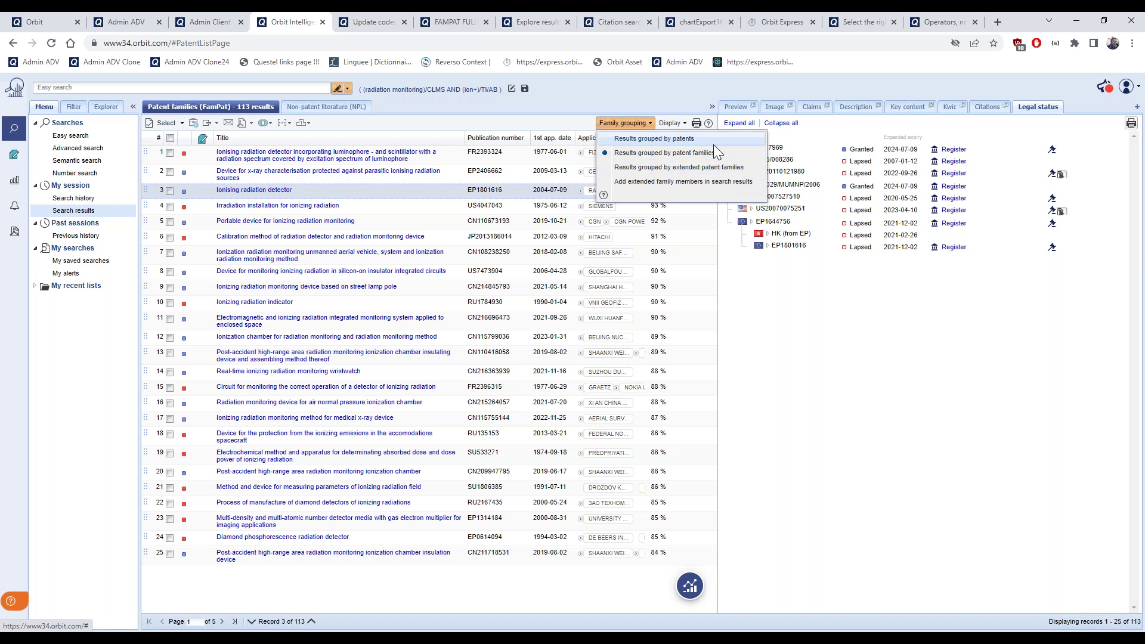
{"action": "left_click", "coordinate": [664, 141]}
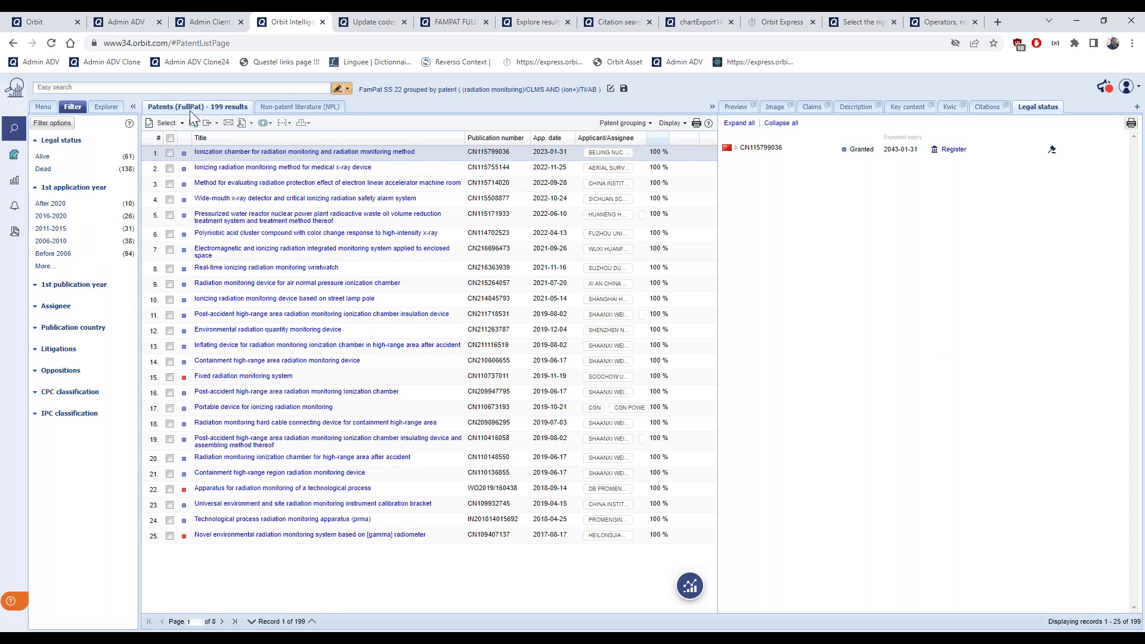
{"action": "left_click", "coordinate": [737, 149]}
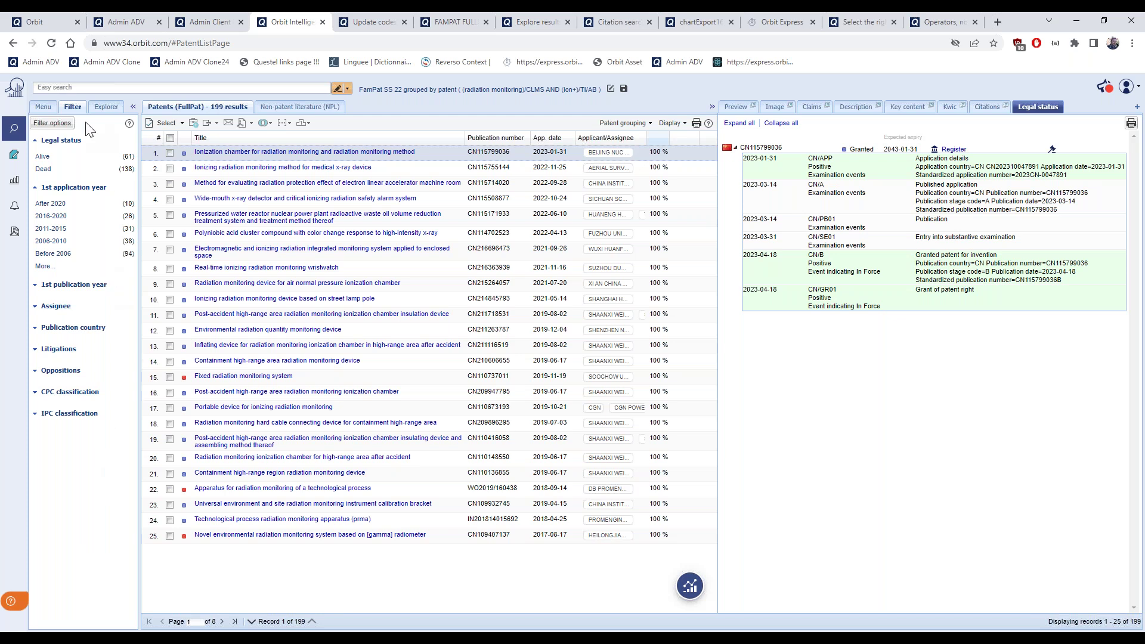
{"action": "left_click", "coordinate": [44, 107]}
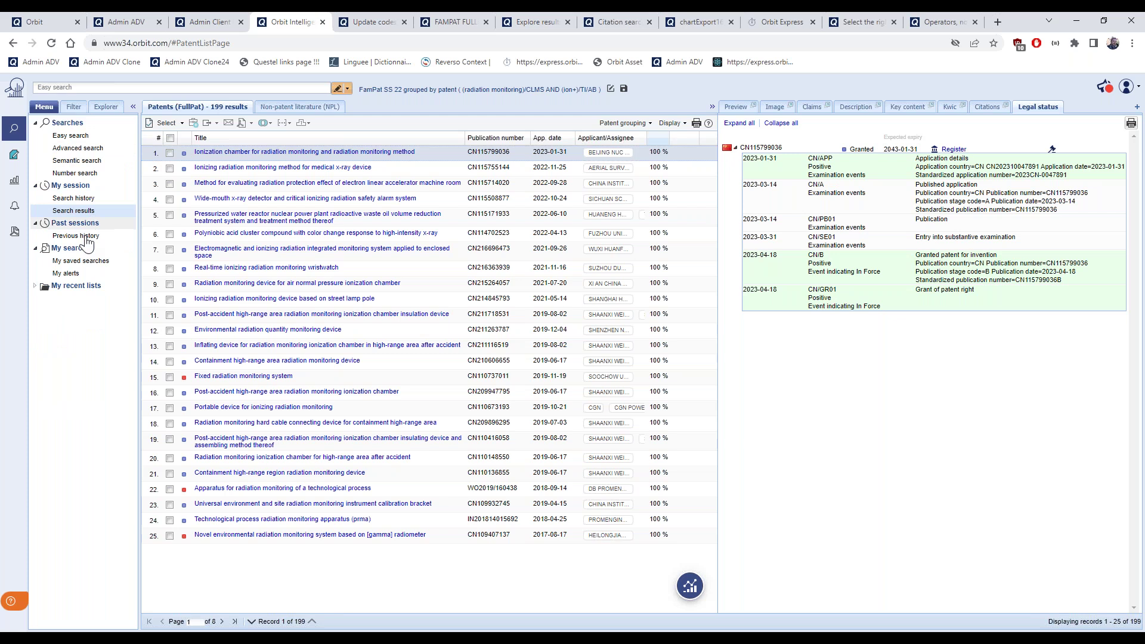
Edit the SOLAR PANEL WITH CPC alert so results go to a workfile instead of Excel
{"action": "left_click", "coordinate": [70, 274]}
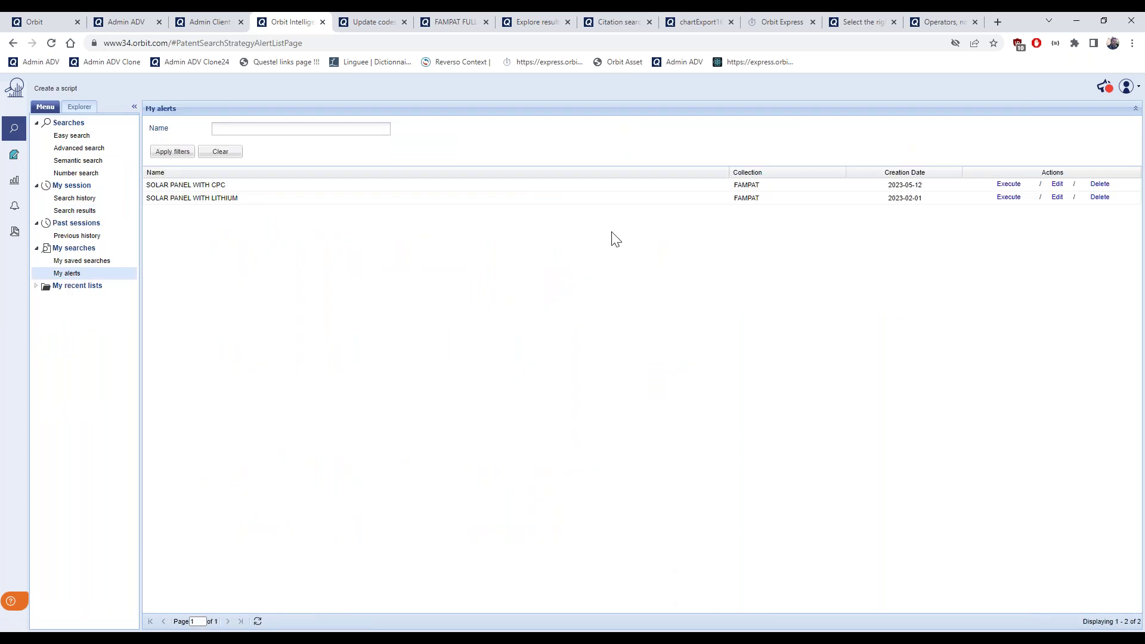
{"action": "left_click", "coordinate": [1058, 185]}
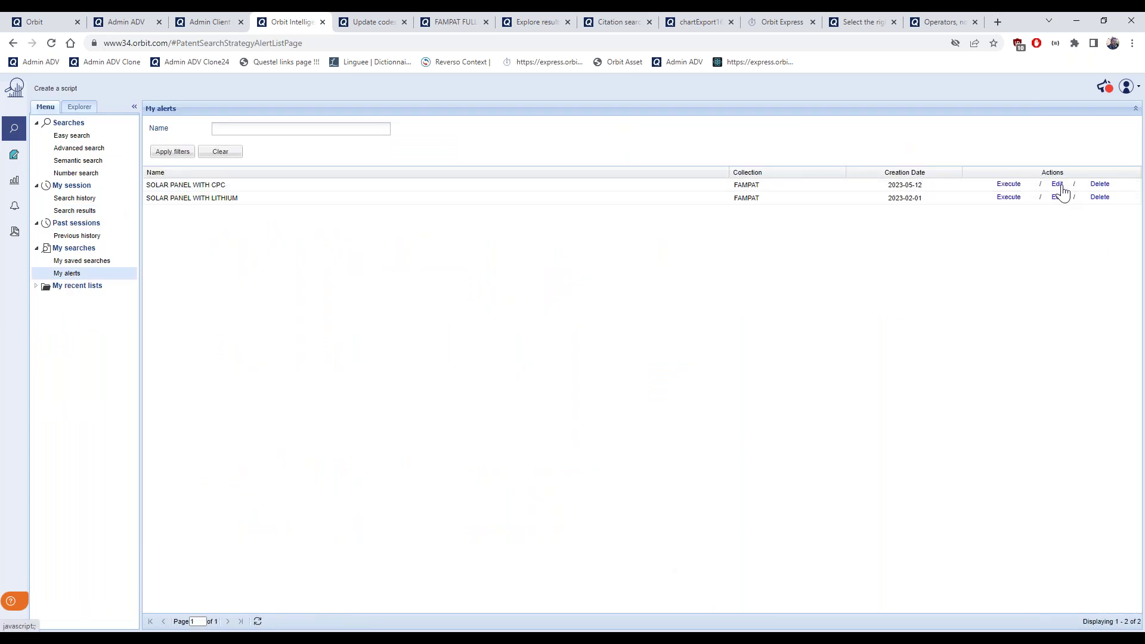
{"action": "scroll", "coordinate": [936, 276], "scroll_direction": "down", "scroll_amount": 2}
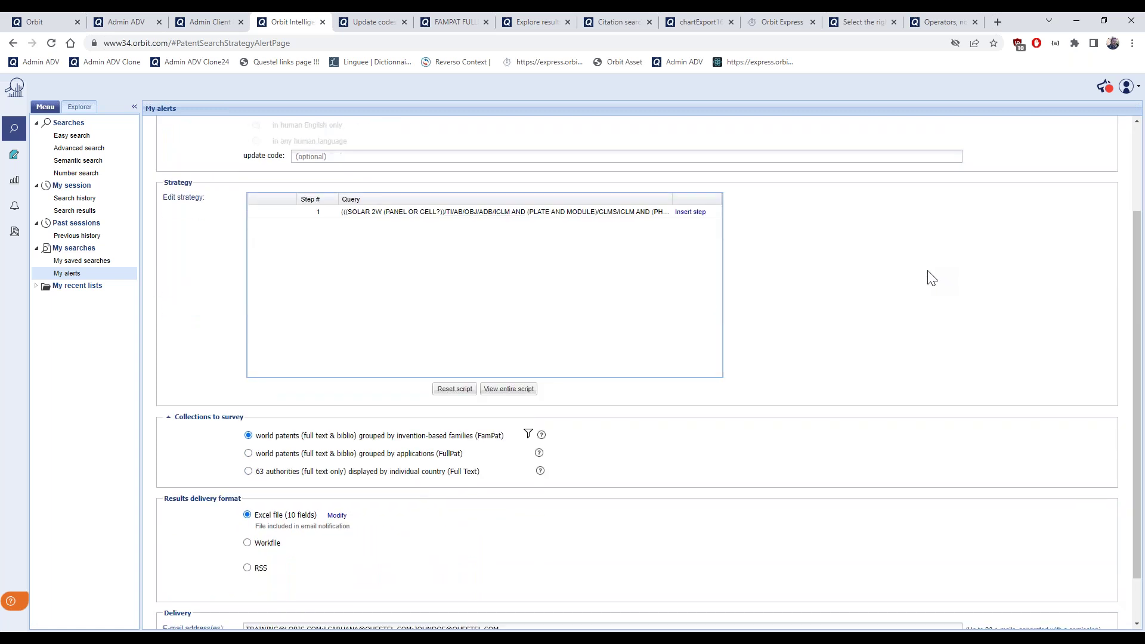
{"action": "scroll", "coordinate": [931, 277], "scroll_direction": "down", "scroll_amount": 1}
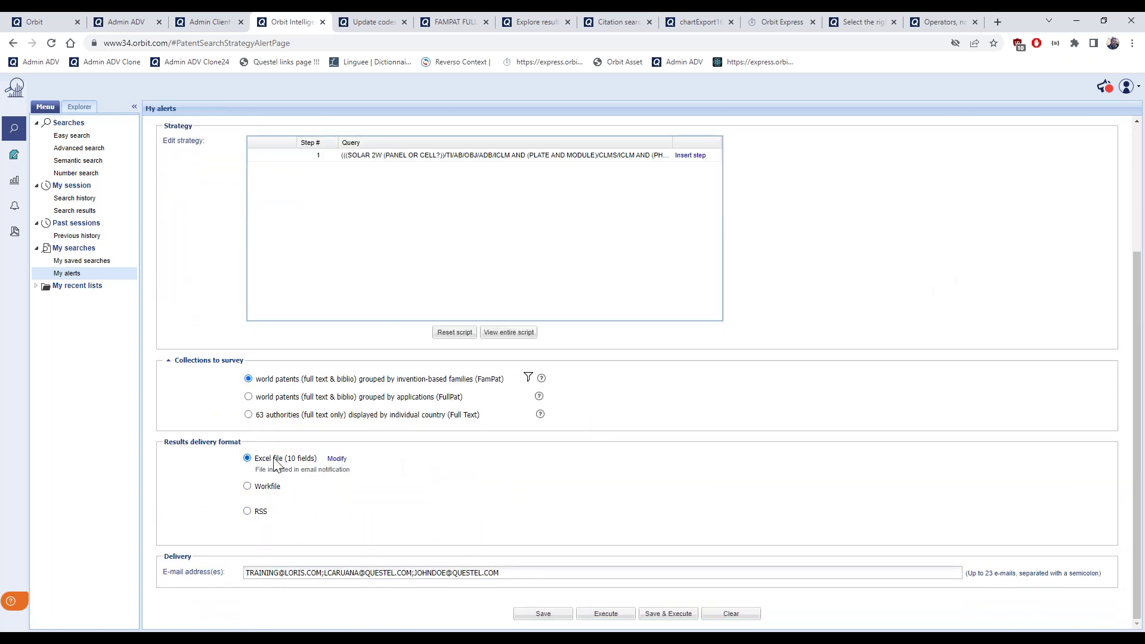
{"action": "left_click", "coordinate": [251, 488]}
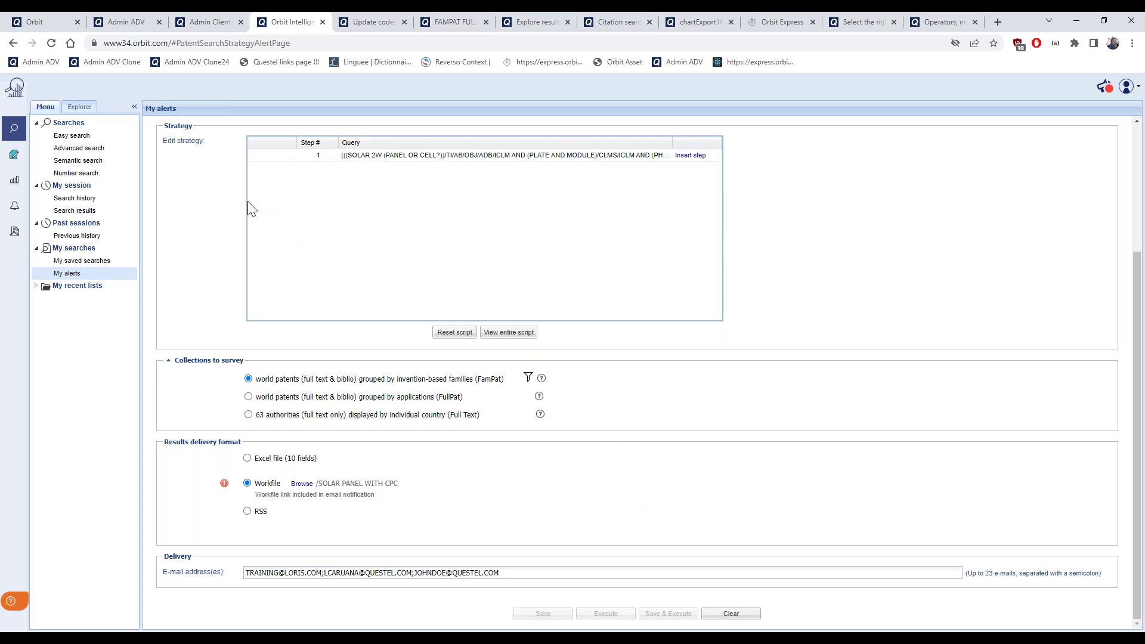
{"action": "left_click", "coordinate": [15, 157]}
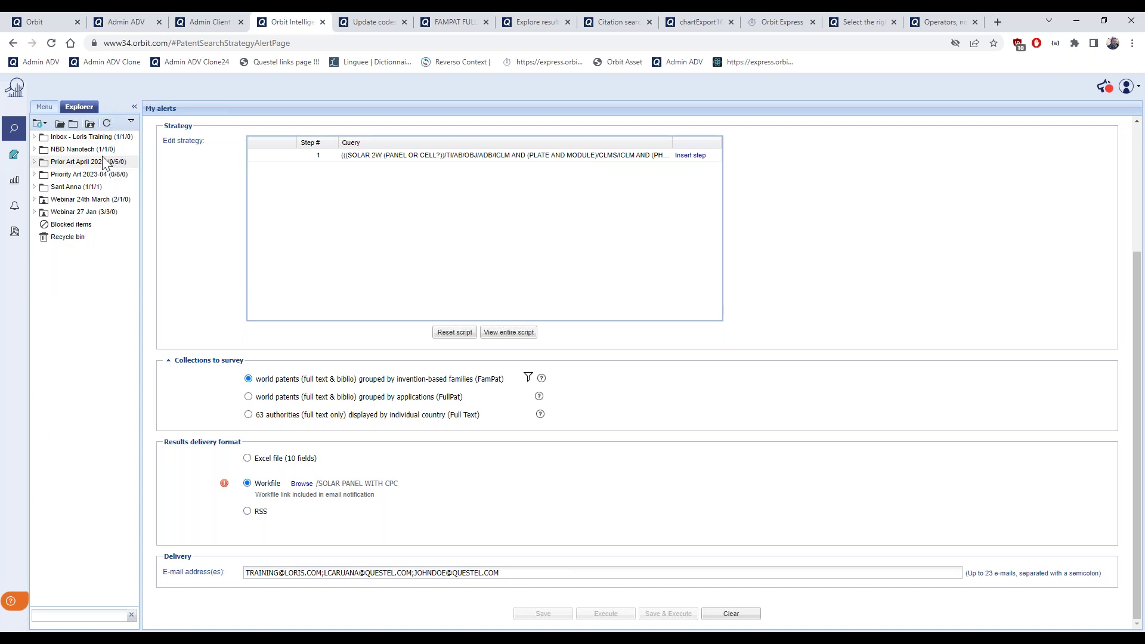
Set the alert's workfile destination folder to NBD Nanotech and save the alert
{"action": "left_click", "coordinate": [35, 213]}
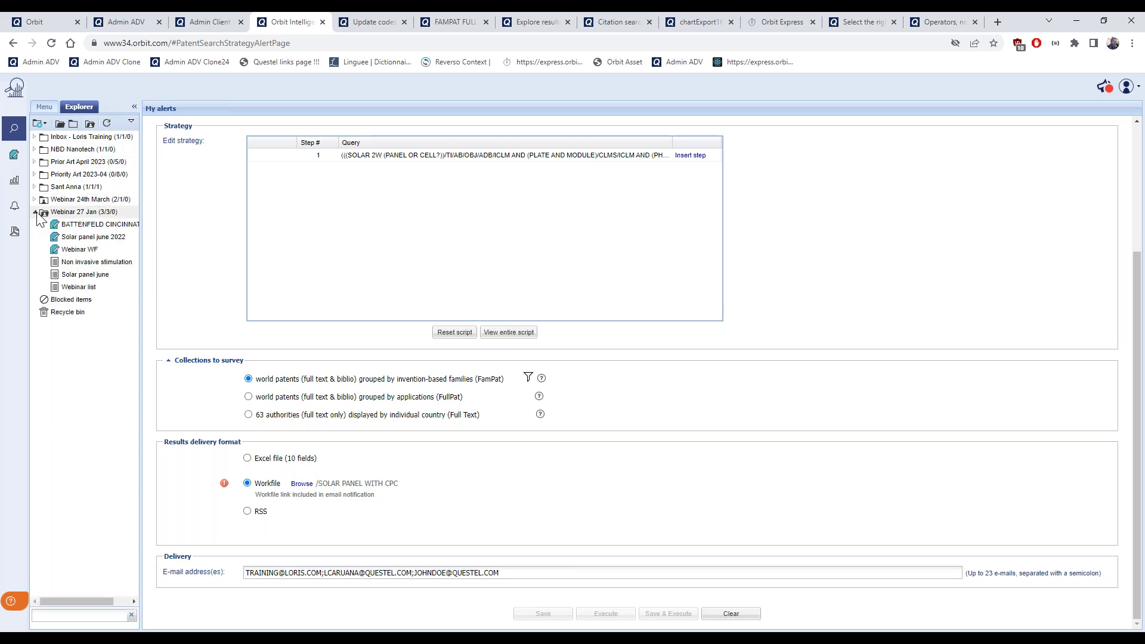
{"action": "left_click_drag", "start_coordinate": [140, 225], "coordinate": [204, 225]}
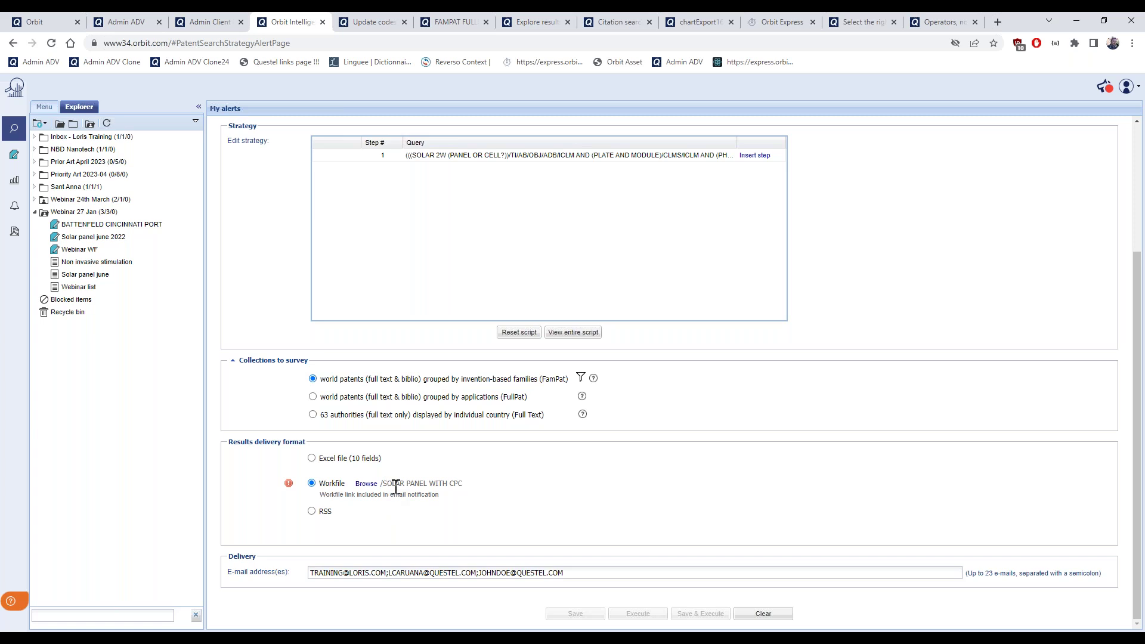
{"action": "scroll", "coordinate": [468, 500], "scroll_direction": "up", "scroll_amount": 3}
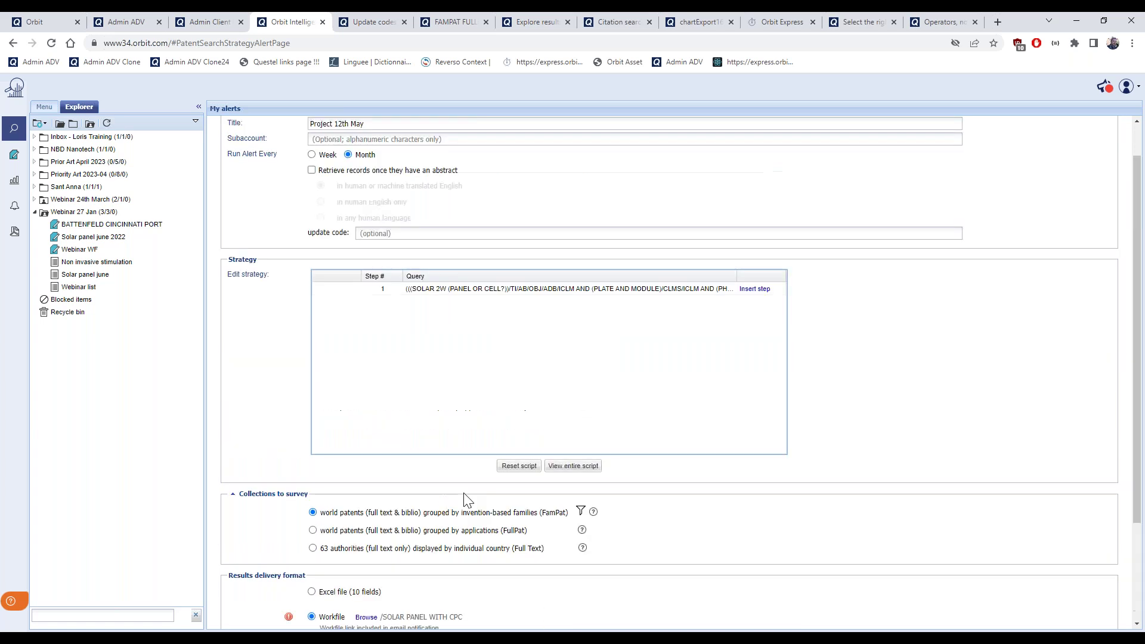
{"action": "scroll", "coordinate": [361, 310], "scroll_direction": "down", "scroll_amount": 3}
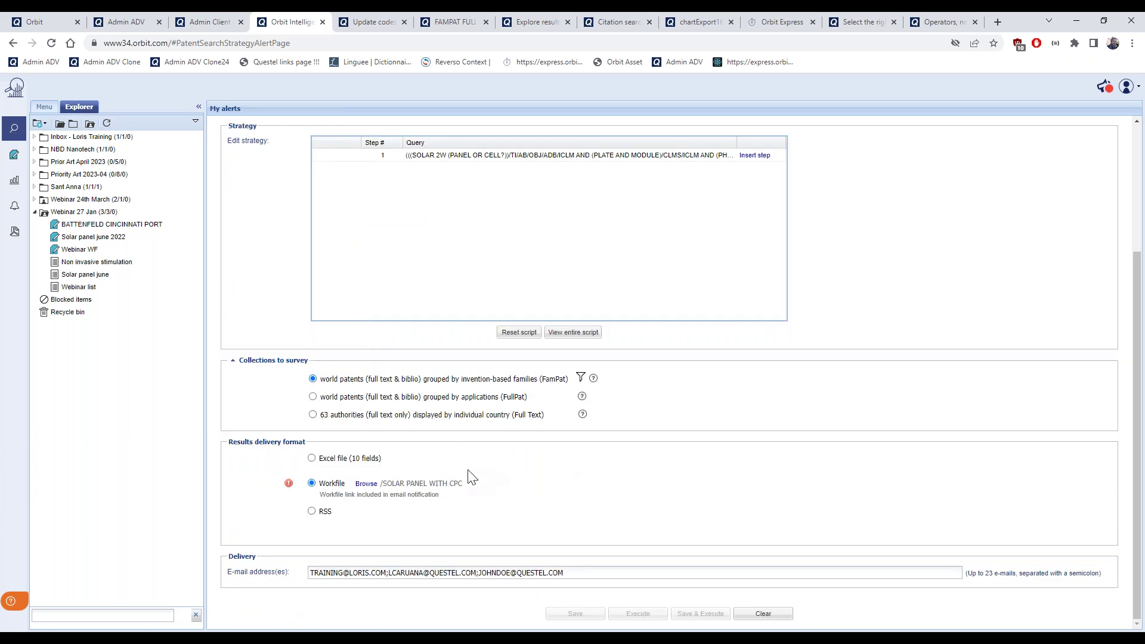
{"action": "left_click", "coordinate": [366, 484]}
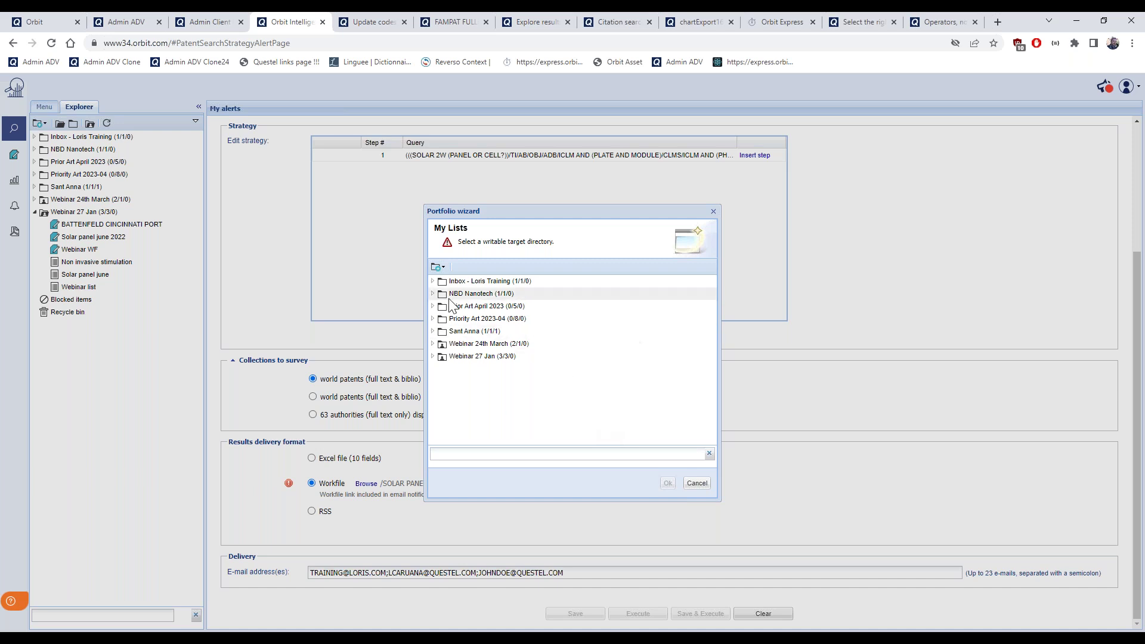
{"action": "left_click", "coordinate": [546, 295]}
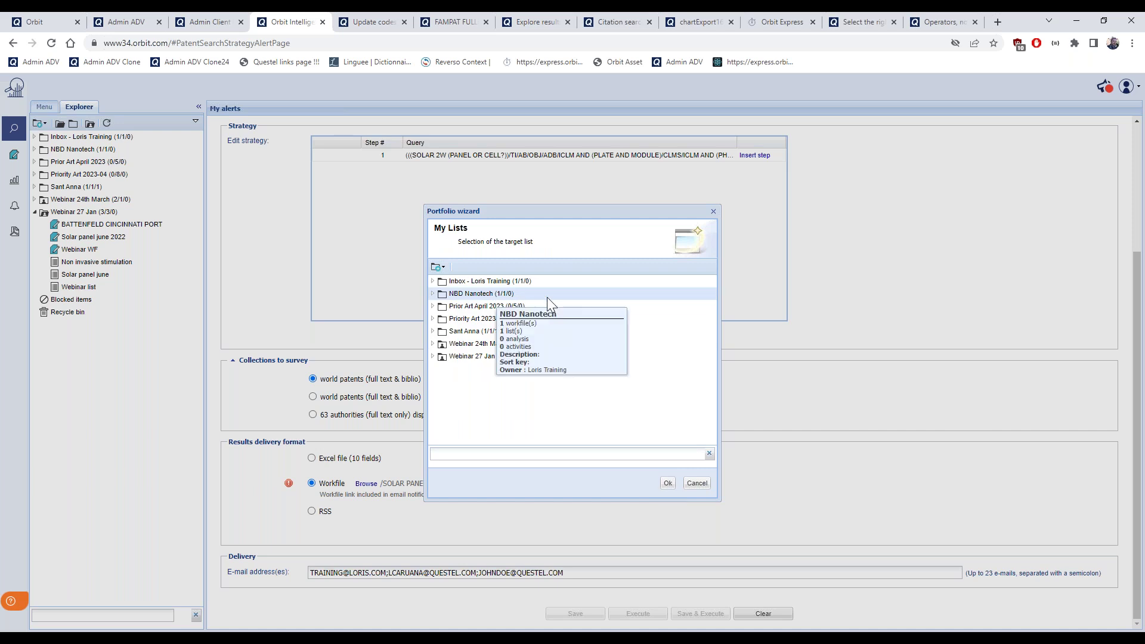
{"action": "left_click", "coordinate": [668, 483]}
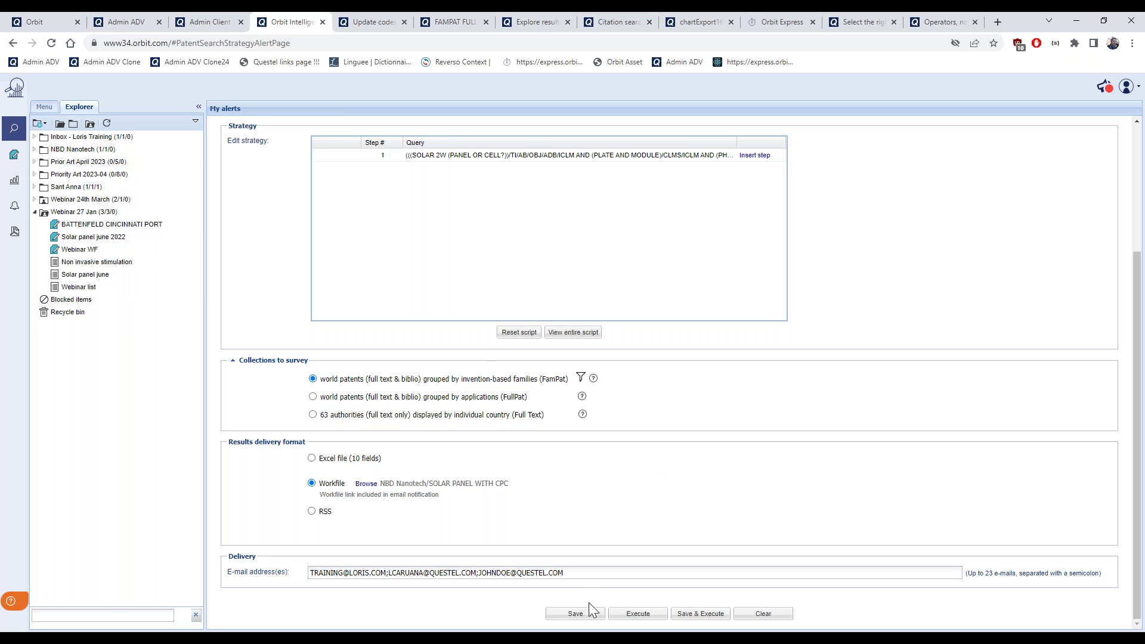
{"action": "left_click", "coordinate": [576, 614]}
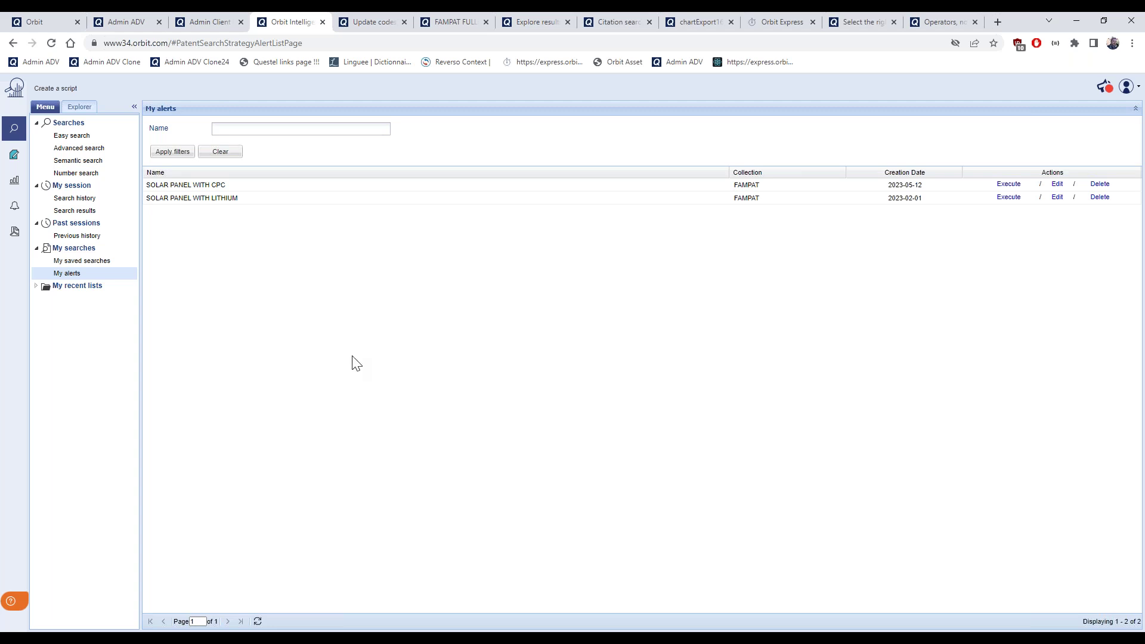
Switch to the portfolio workfile area with the NBD Nanotech folder expanded
{"action": "left_click", "coordinate": [23, 165]}
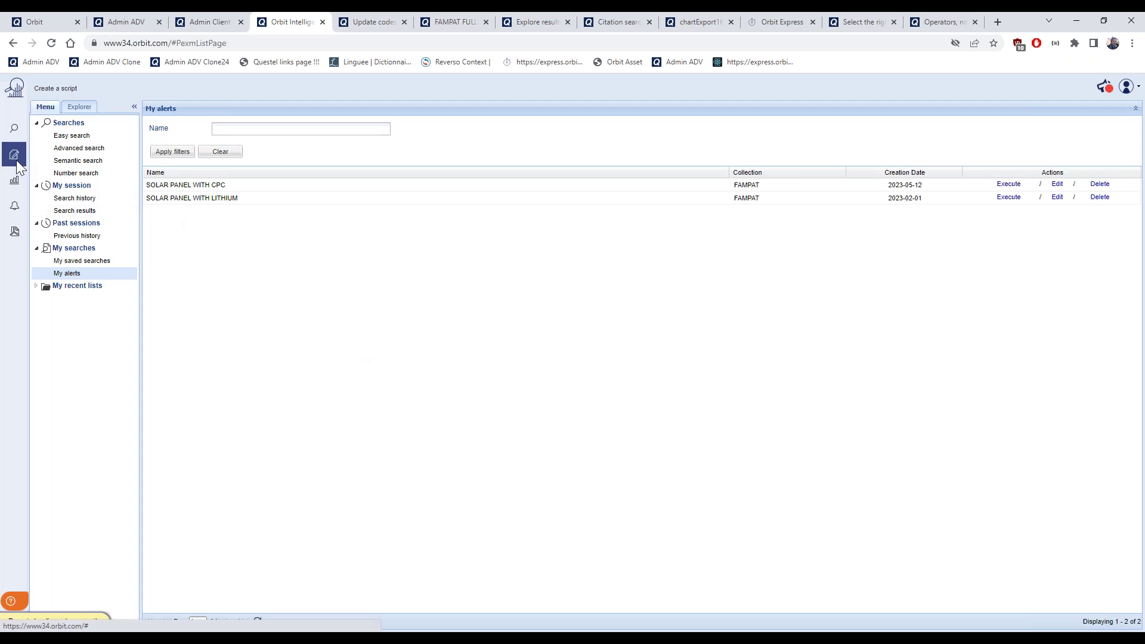
{"action": "left_click", "coordinate": [35, 150]}
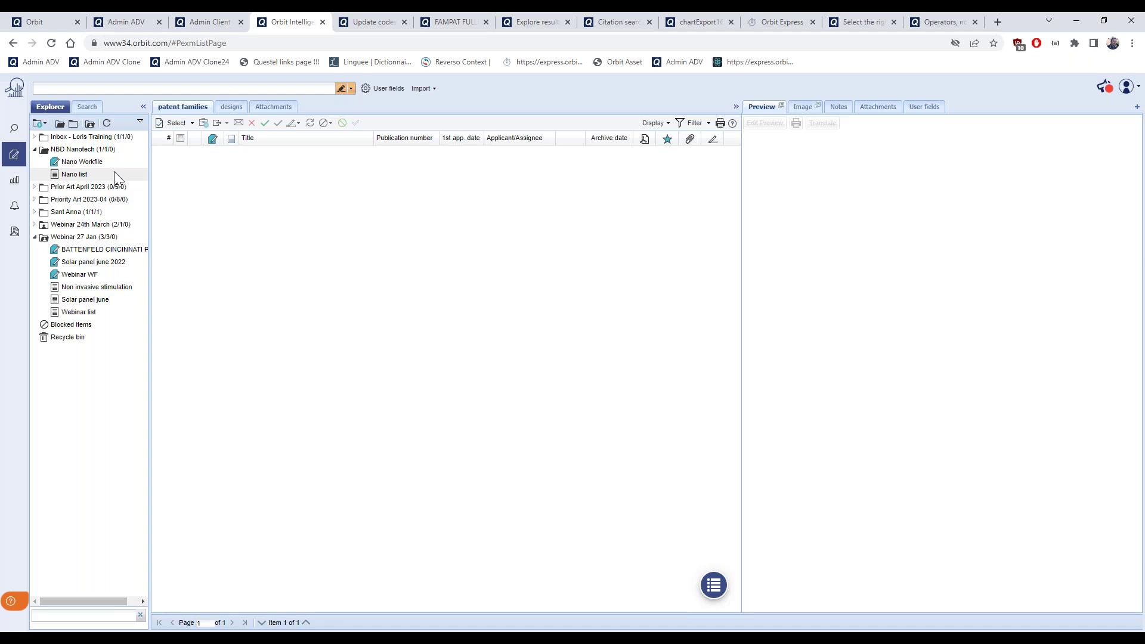
{"action": "mouse_move", "coordinate": [82, 158]}
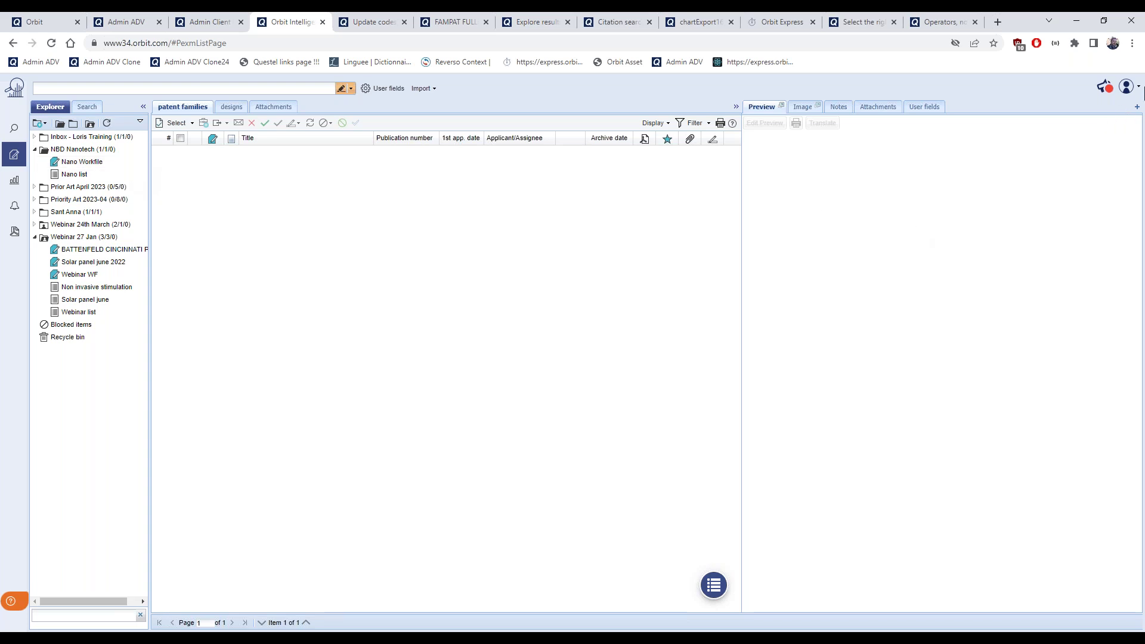
{"action": "left_click", "coordinate": [1139, 94]}
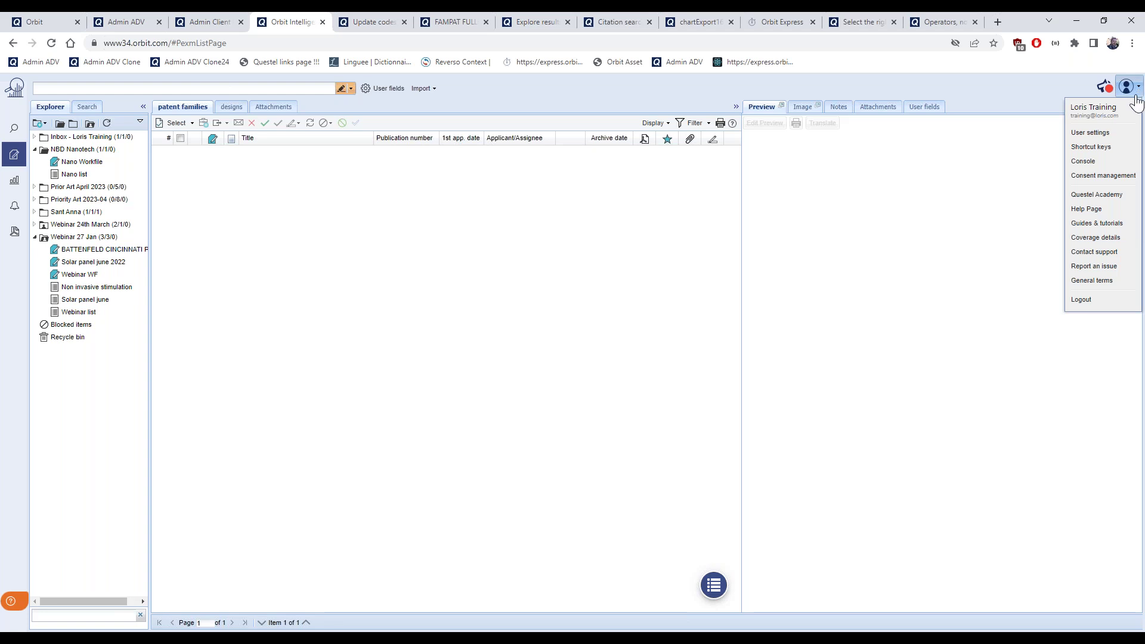
In User settings, tick 'Do not receive an email in the absence of a hit', leaving the format unchanged
{"action": "left_click", "coordinate": [1097, 134]}
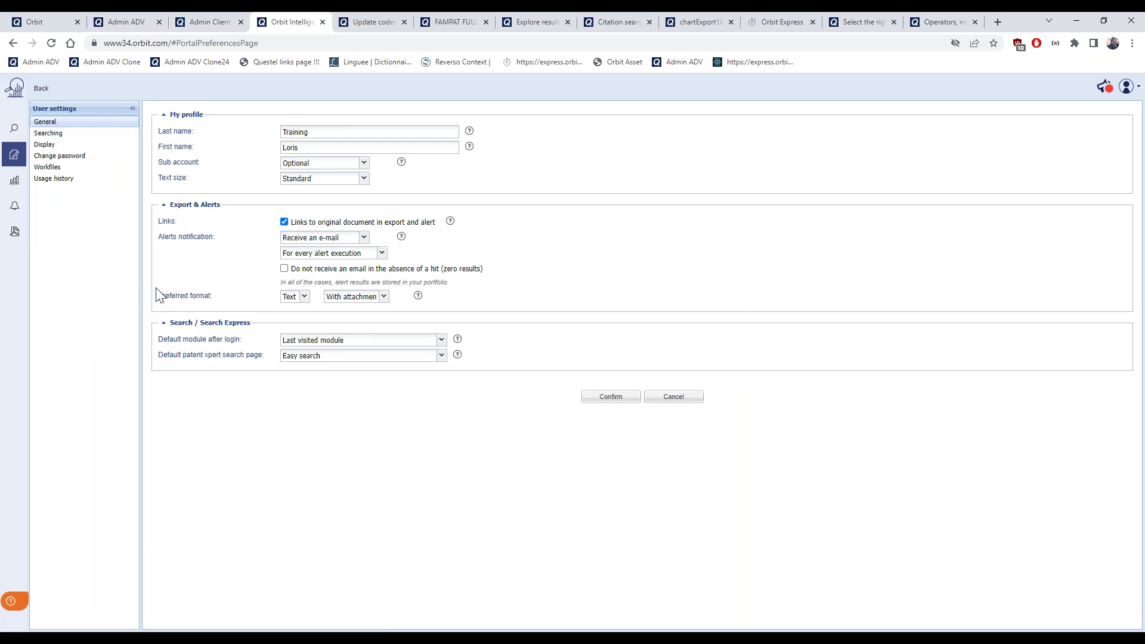
{"action": "left_click", "coordinate": [284, 269]}
{"action": "left_click", "coordinate": [383, 297]}
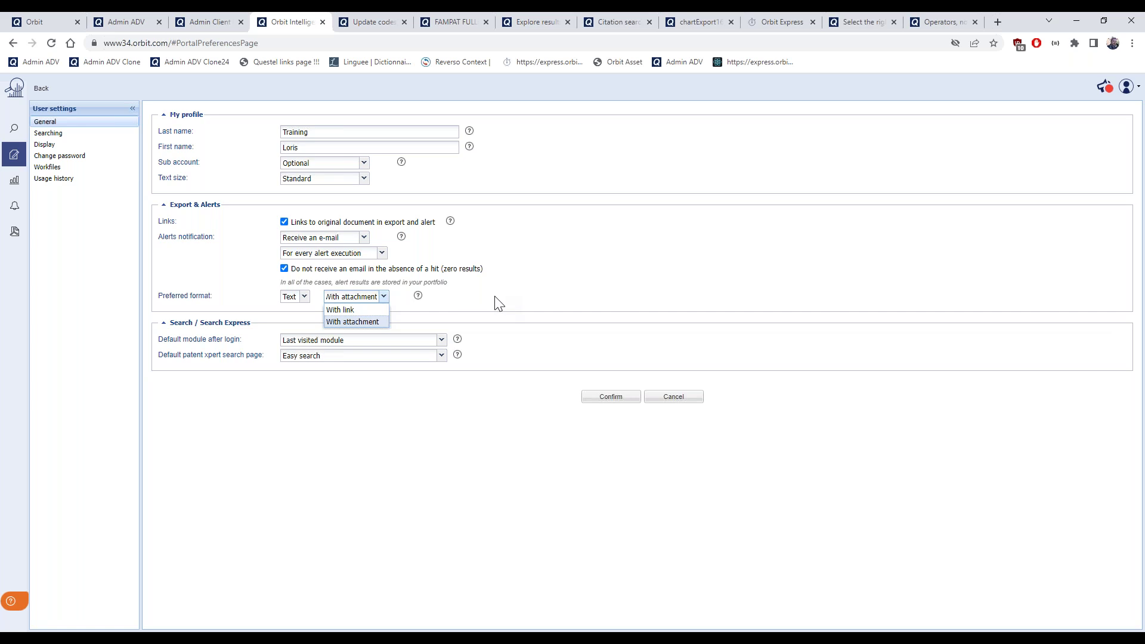
{"action": "left_click", "coordinate": [498, 314]}
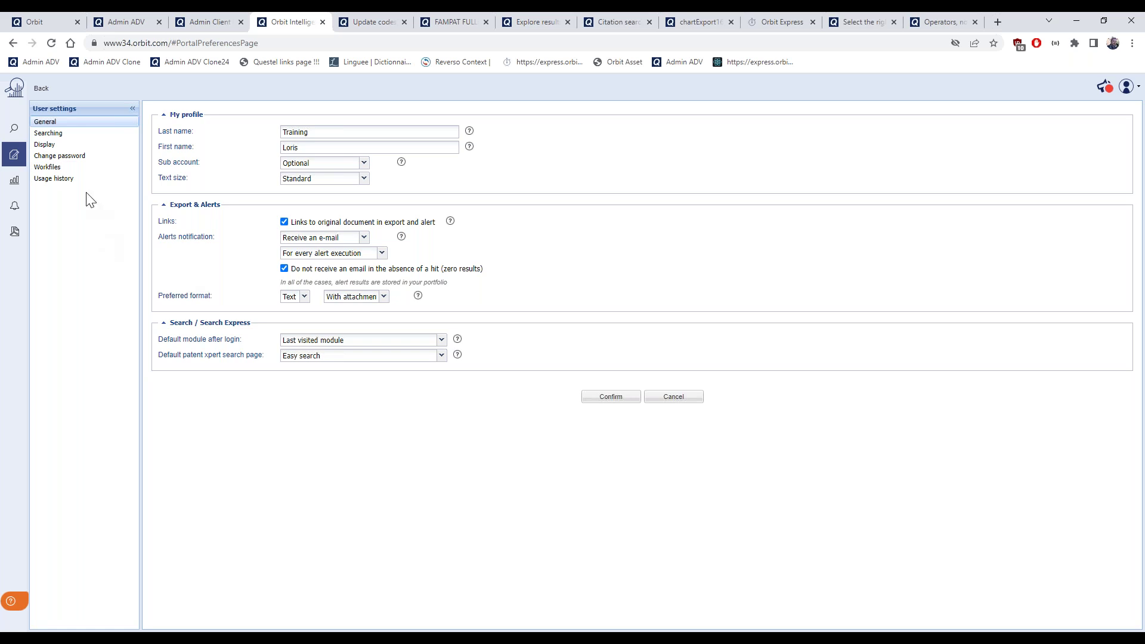
{"action": "left_click", "coordinate": [42, 88]}
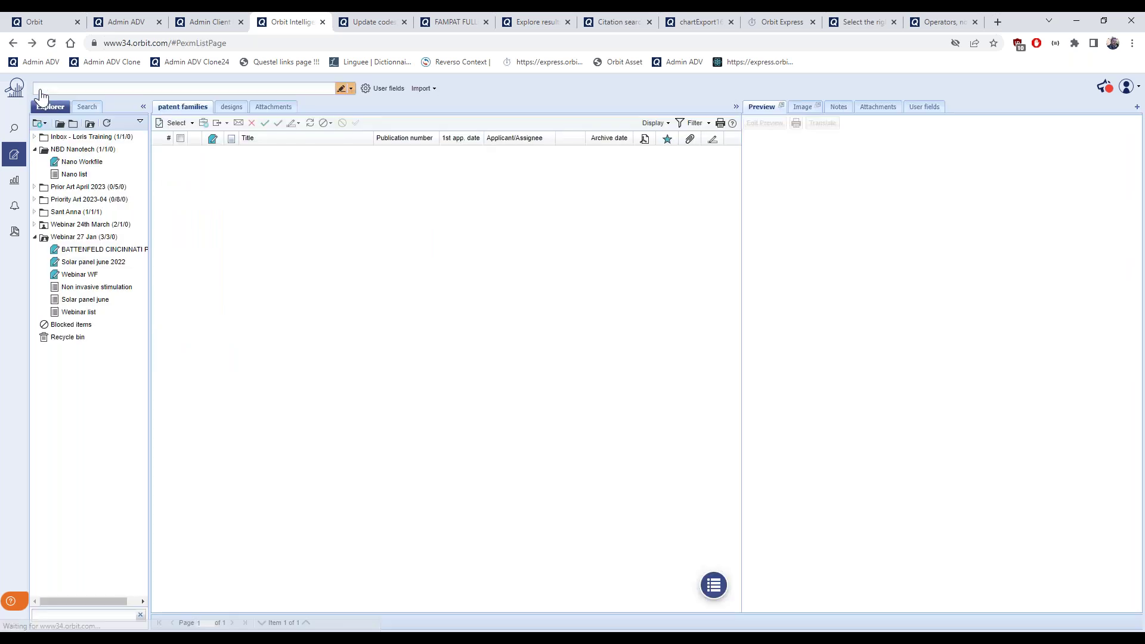
Collapse the folder tree and open Nano Workfile from NBD Nanotech, listing 19 patent families
{"action": "left_click", "coordinate": [35, 149]}
{"action": "left_click", "coordinate": [34, 211]}
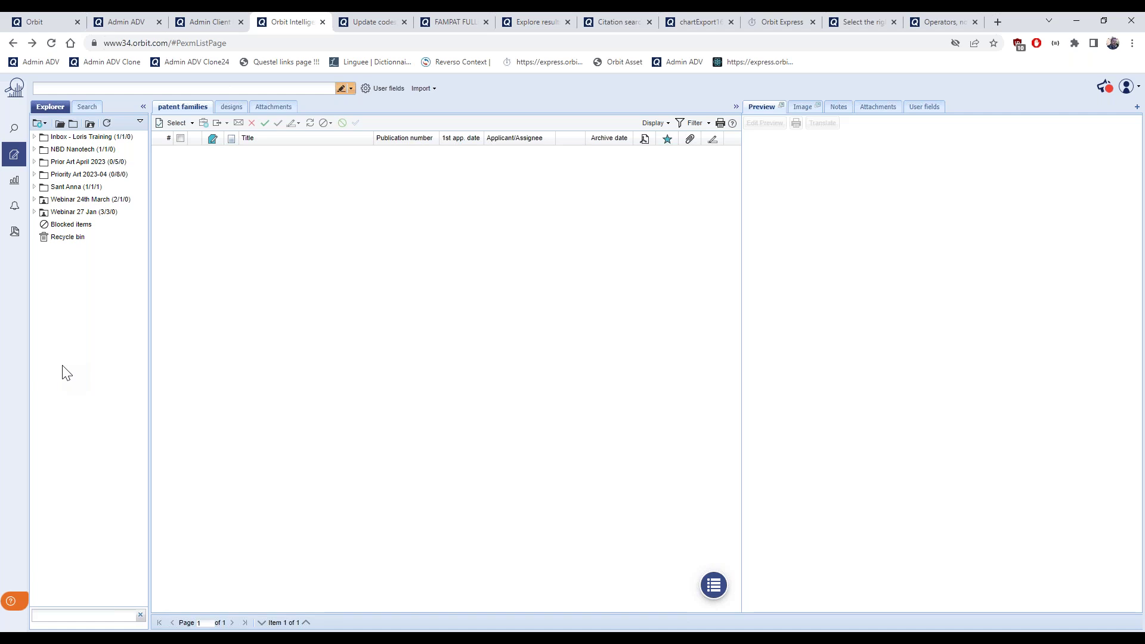
{"action": "left_click", "coordinate": [34, 149]}
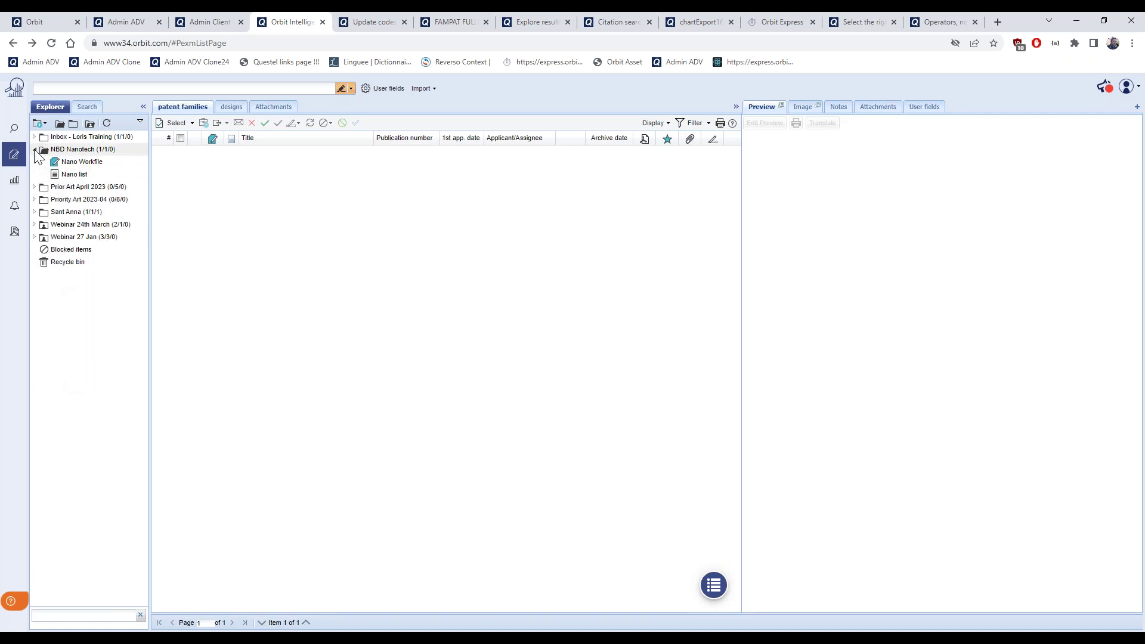
{"action": "left_click", "coordinate": [84, 162]}
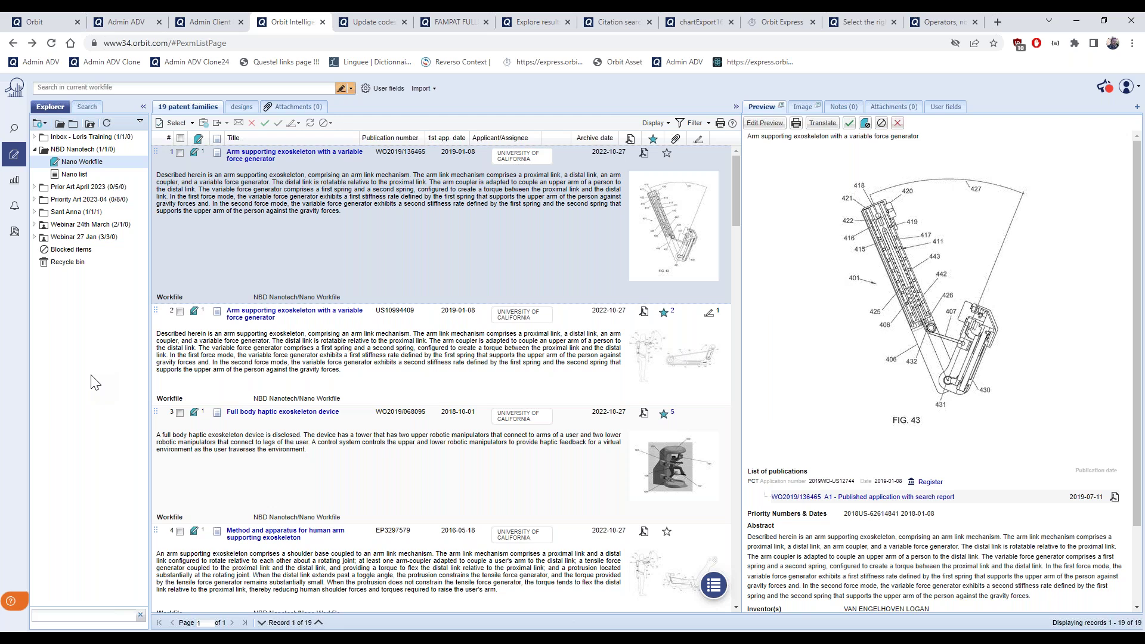
{"action": "right_click", "coordinate": [56, 224]}
{"action": "right_click", "coordinate": [60, 158]}
{"action": "key", "text": "Escape"}
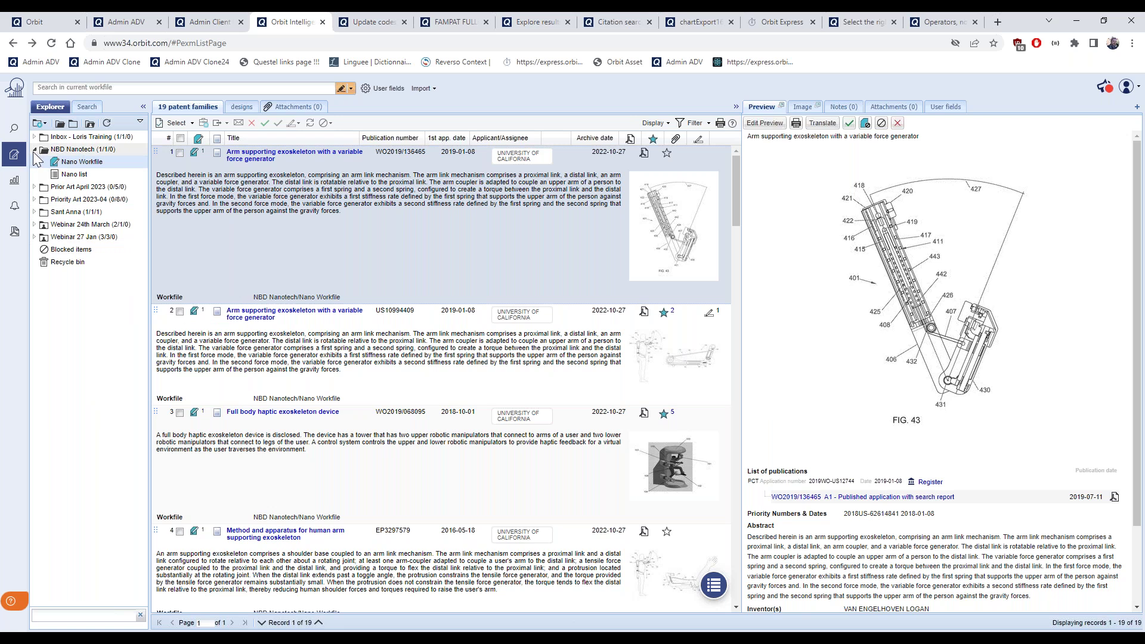
{"action": "left_click", "coordinate": [35, 151]}
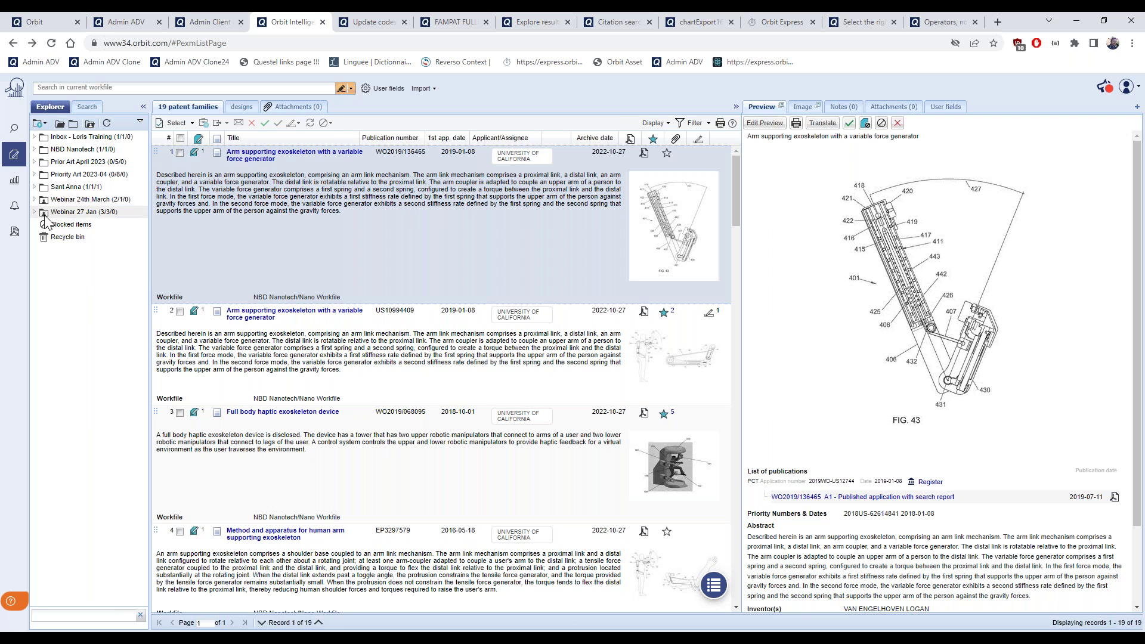
Share the NBD Nanotech folder with the colleague's account at Read/Write access
{"action": "right_click", "coordinate": [61, 152]}
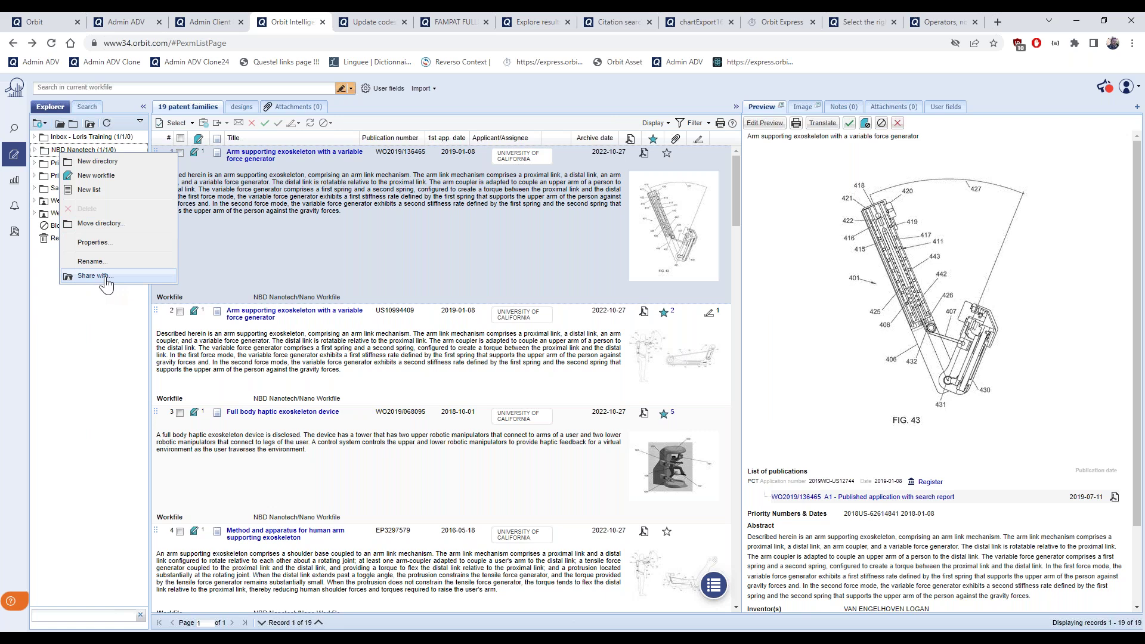
{"action": "left_click", "coordinate": [95, 276]}
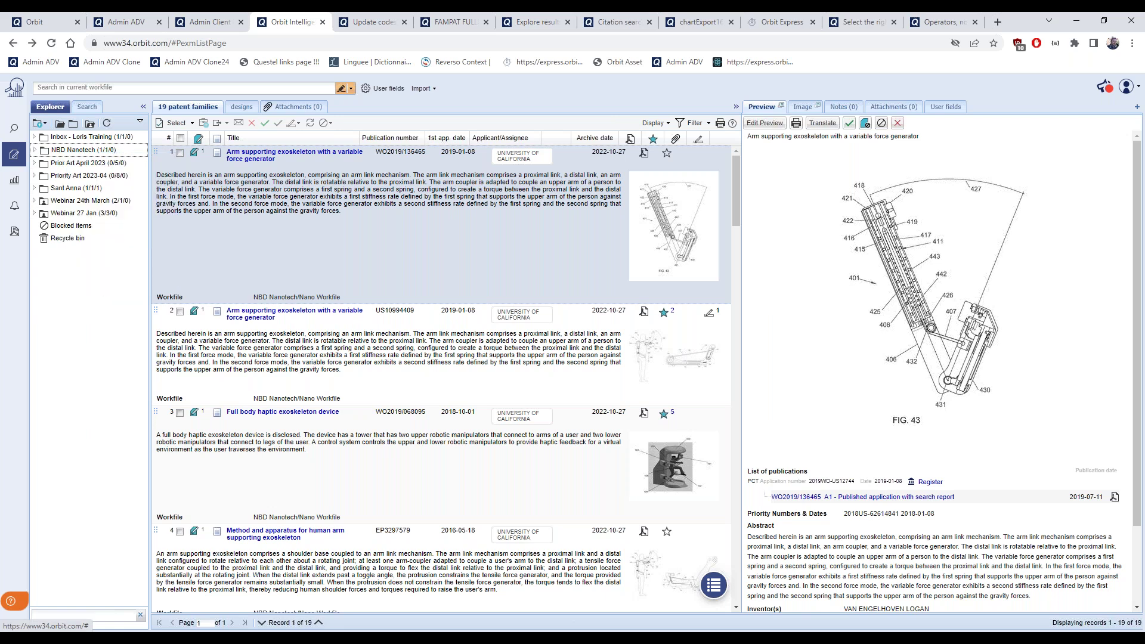
{"action": "left_click", "coordinate": [648, 488]}
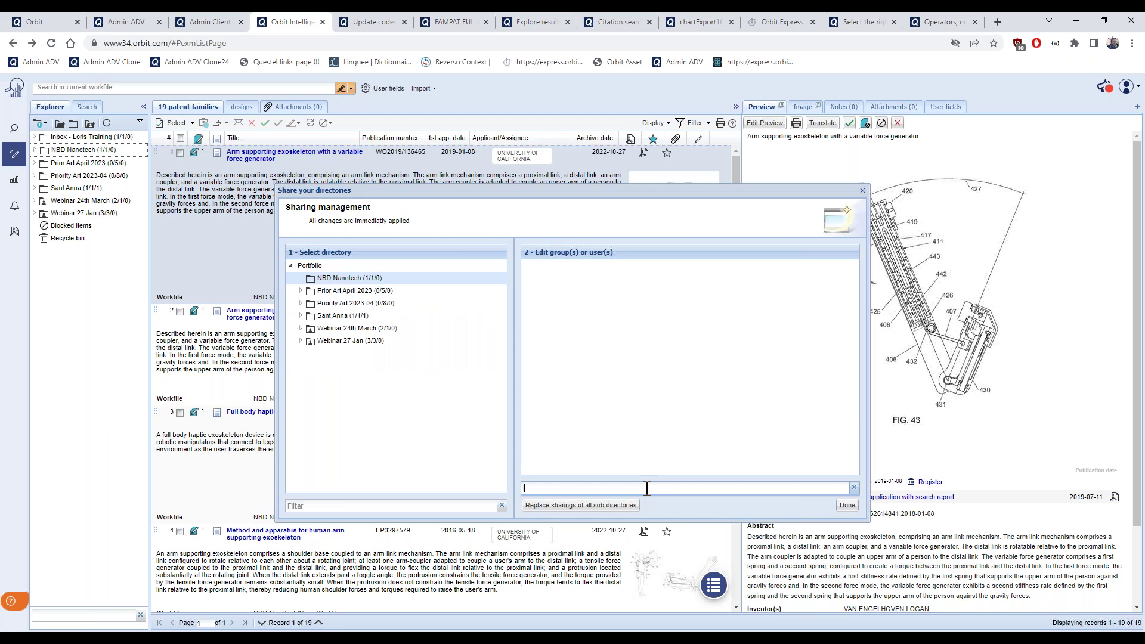
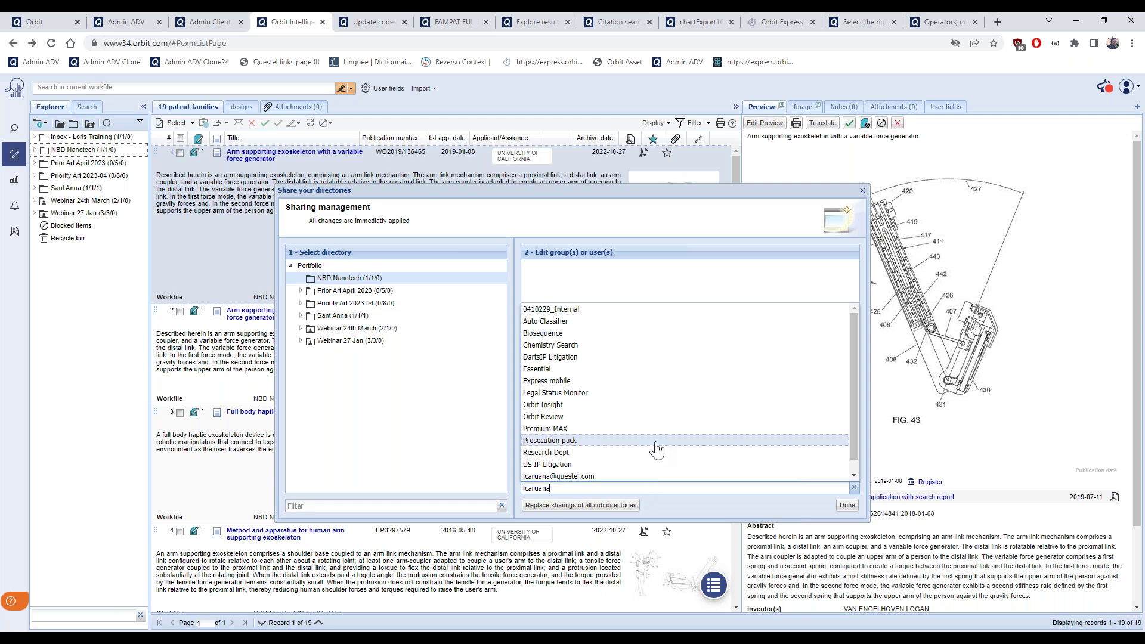
{"action": "scroll", "coordinate": [652, 450], "scroll_direction": "down", "scroll_amount": 1}
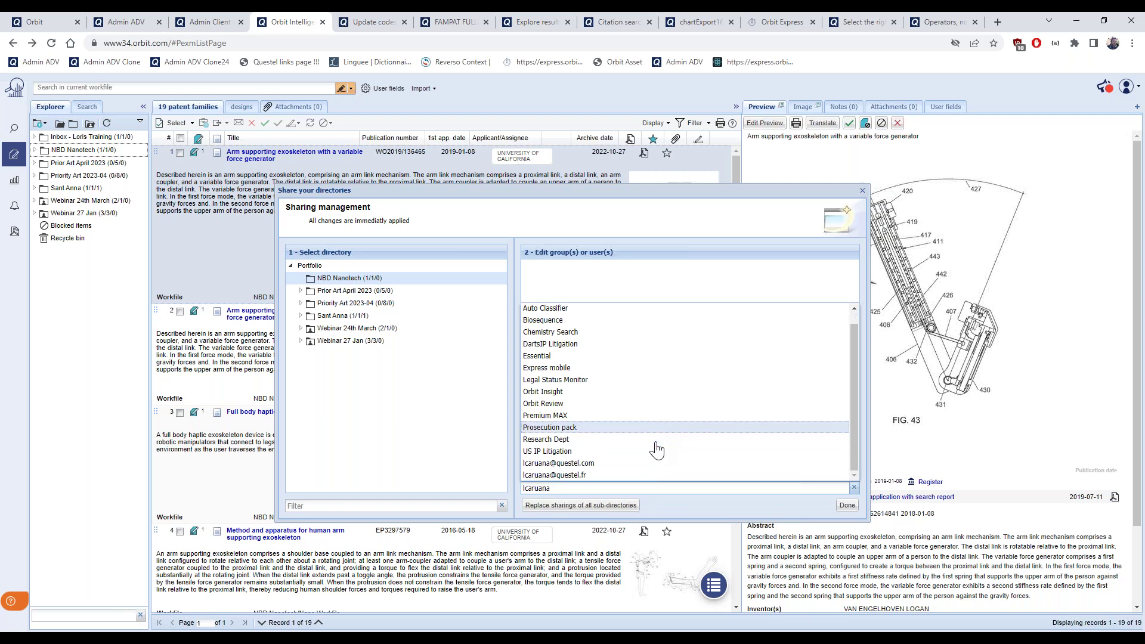
{"action": "left_click", "coordinate": [605, 467]}
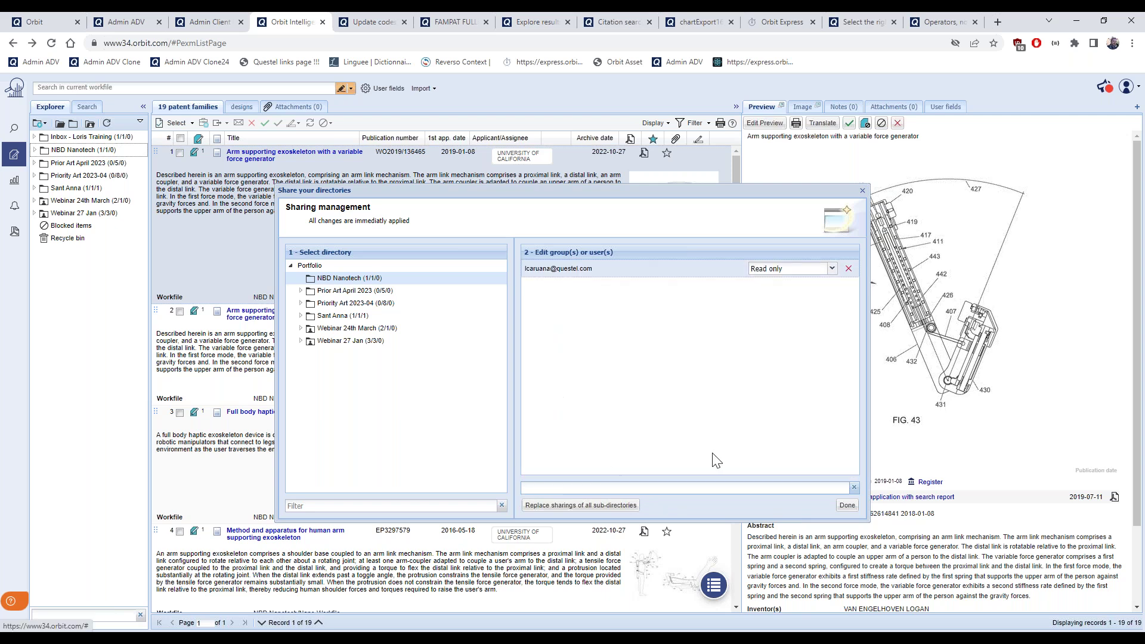
{"action": "left_click", "coordinate": [832, 270]}
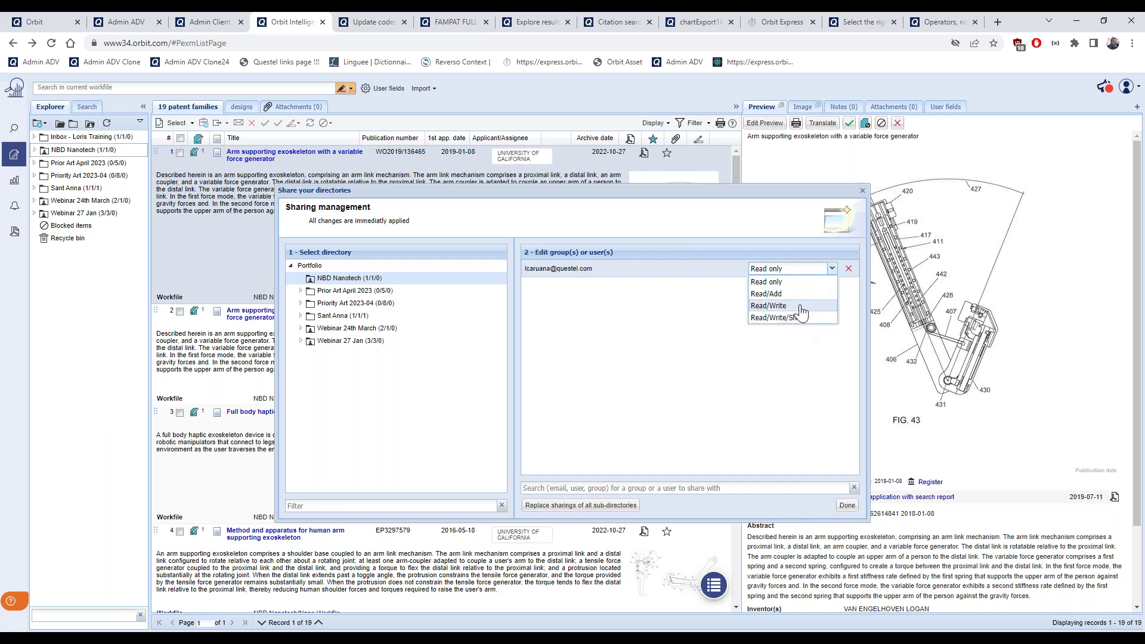
{"action": "left_click", "coordinate": [770, 306]}
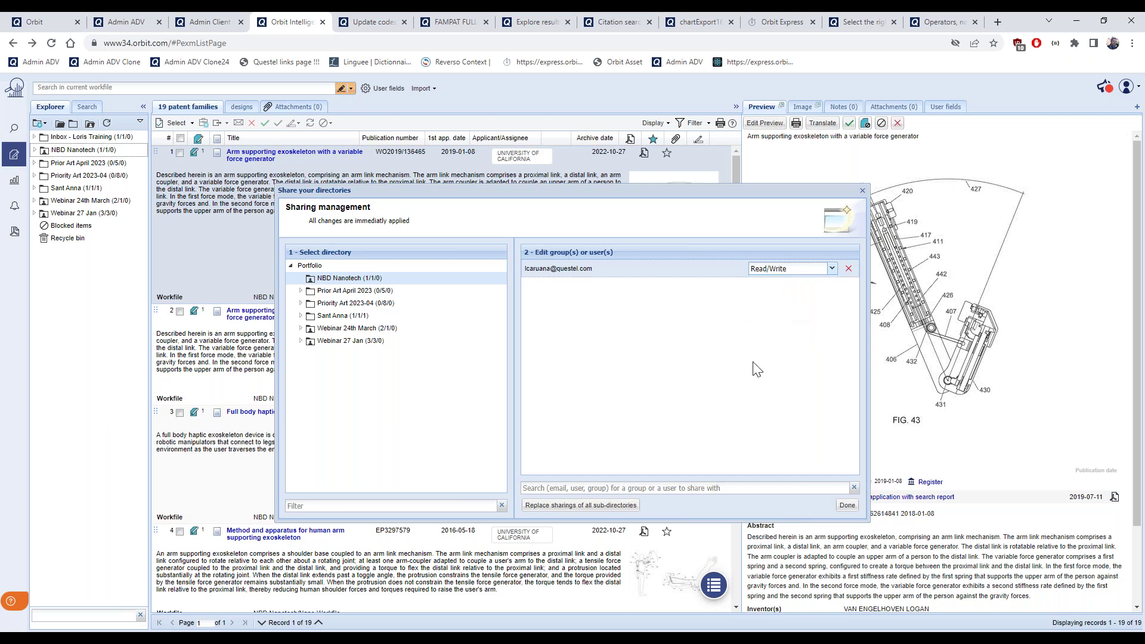
Close the sharing dialog, expand NBD Nanotech, and open the first record's star rating
{"action": "left_click", "coordinate": [848, 506]}
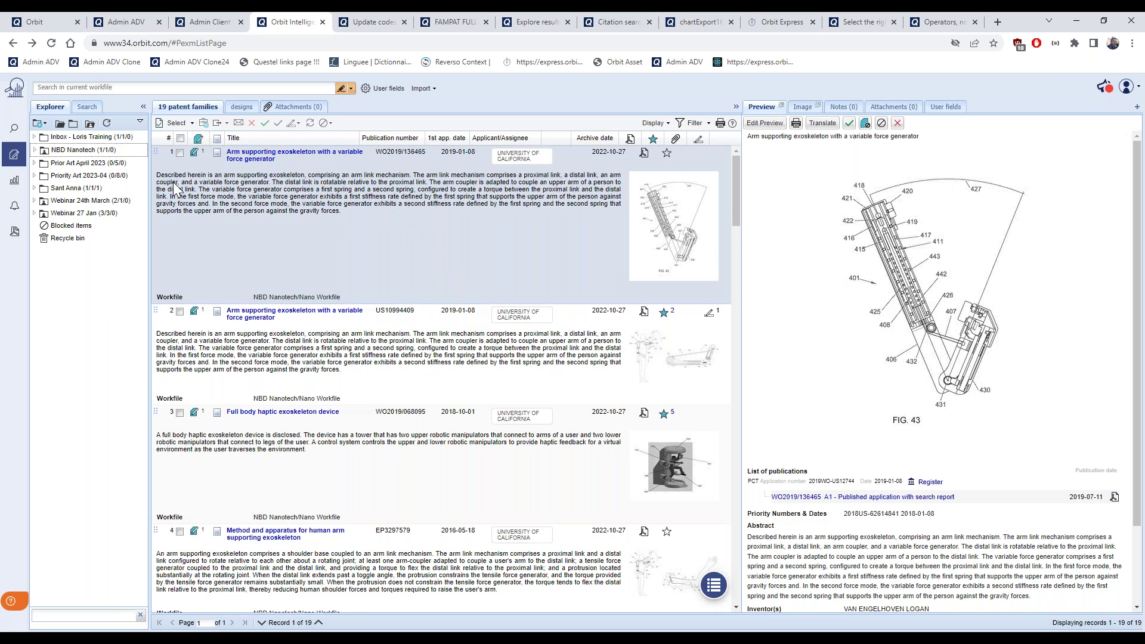
{"action": "left_click", "coordinate": [34, 150]}
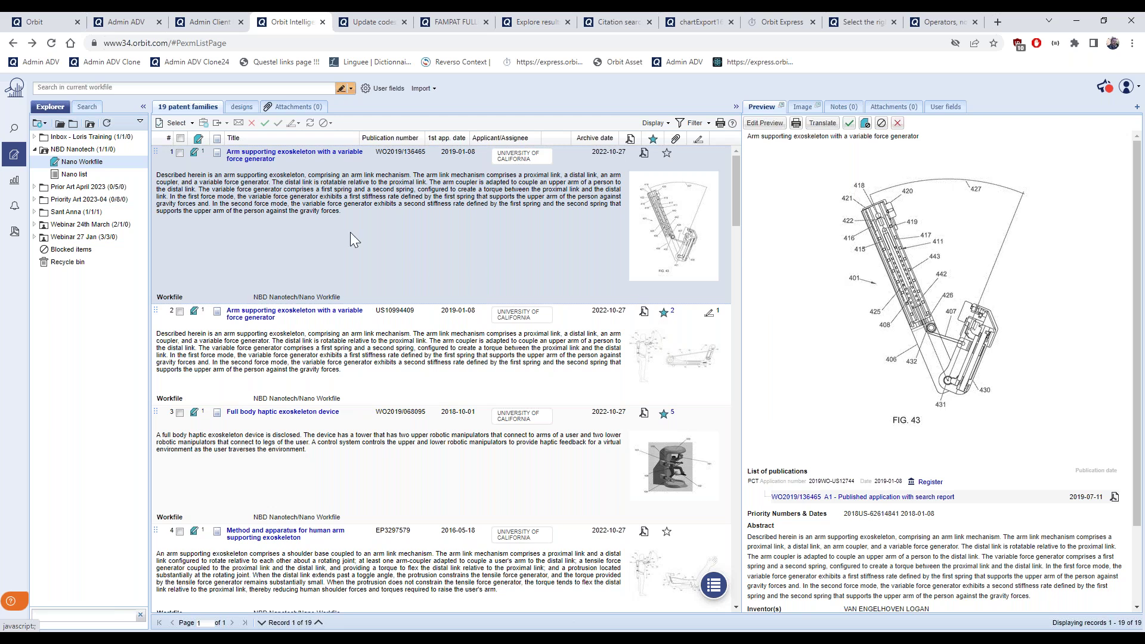
{"action": "left_click", "coordinate": [179, 312]}
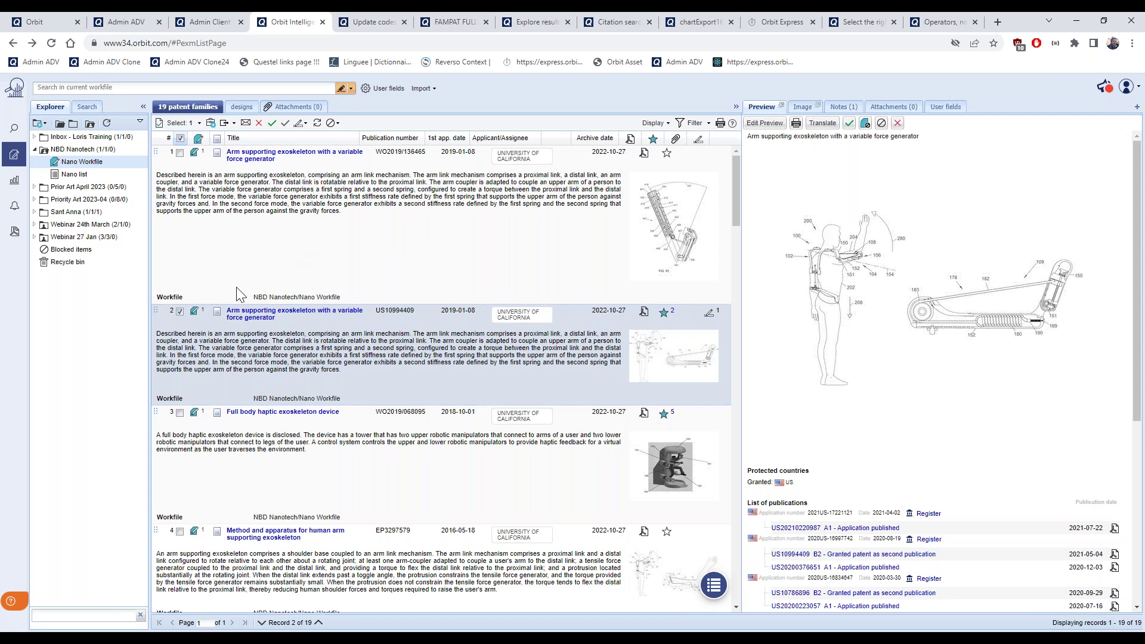
{"action": "left_click", "coordinate": [180, 311]}
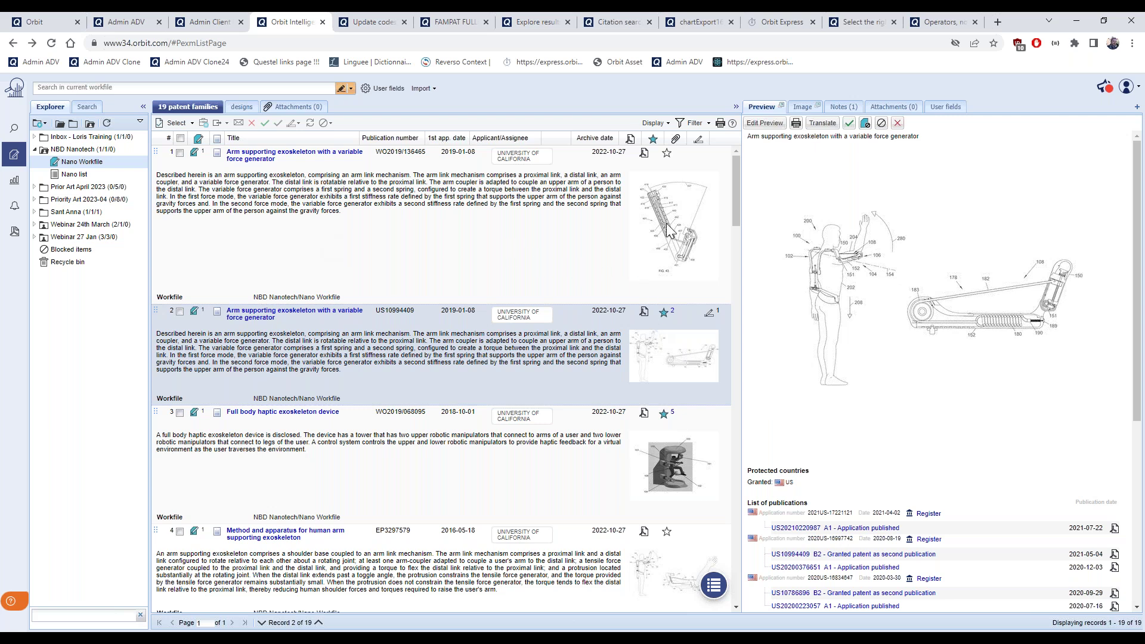
{"action": "left_click", "coordinate": [667, 156]}
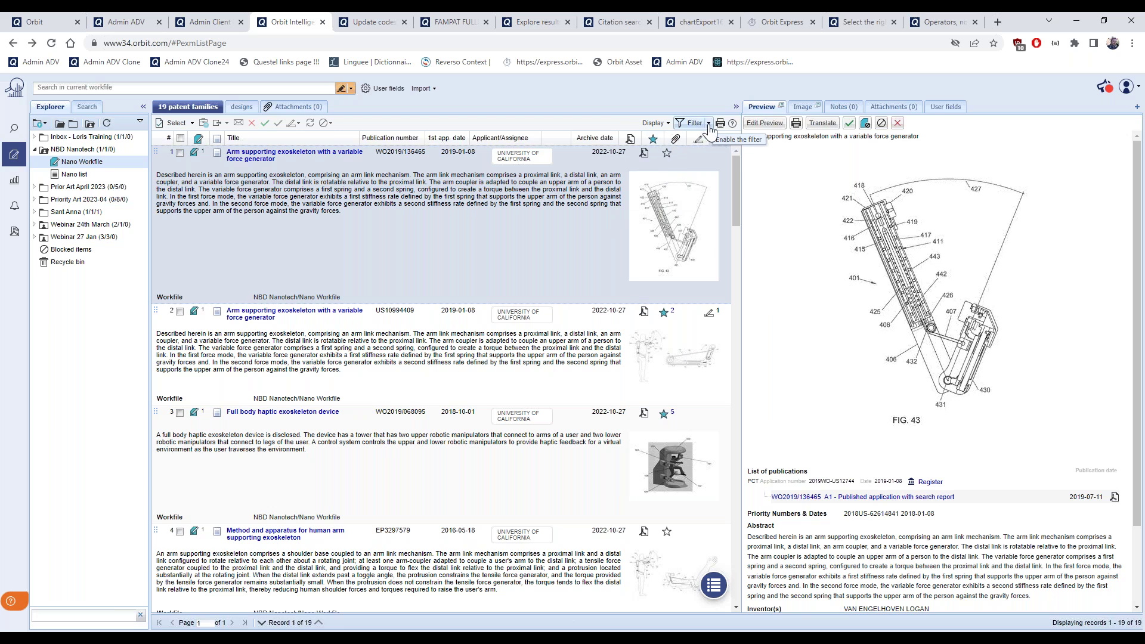
Check the Filter's Ranking range options and close the filter without applying anything
{"action": "left_click", "coordinate": [692, 123]}
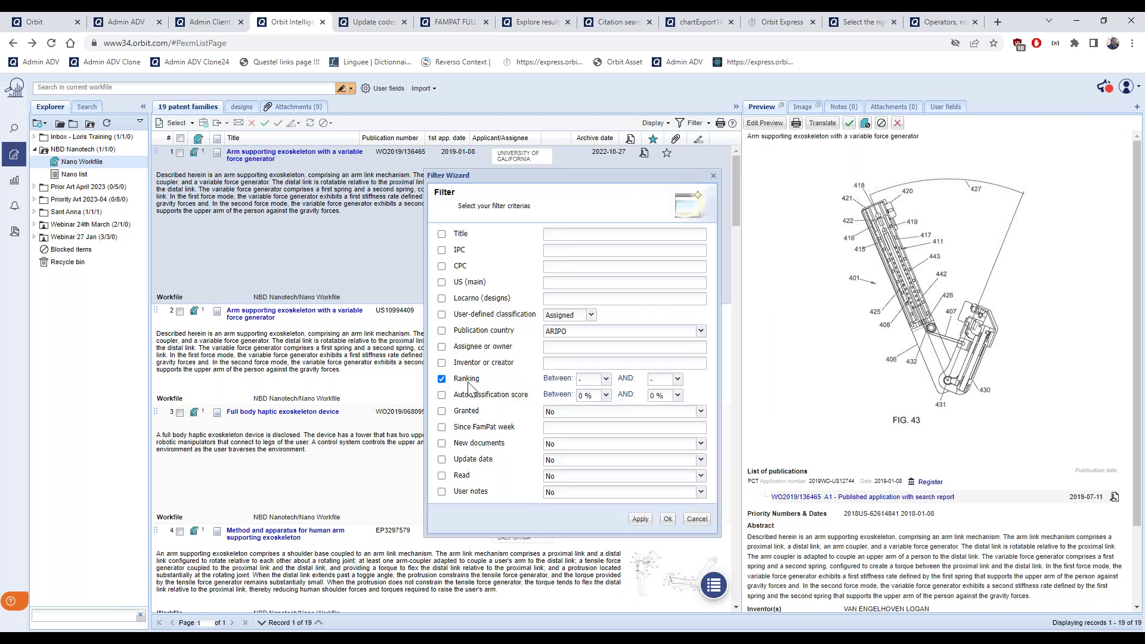
{"action": "left_click", "coordinate": [607, 380]}
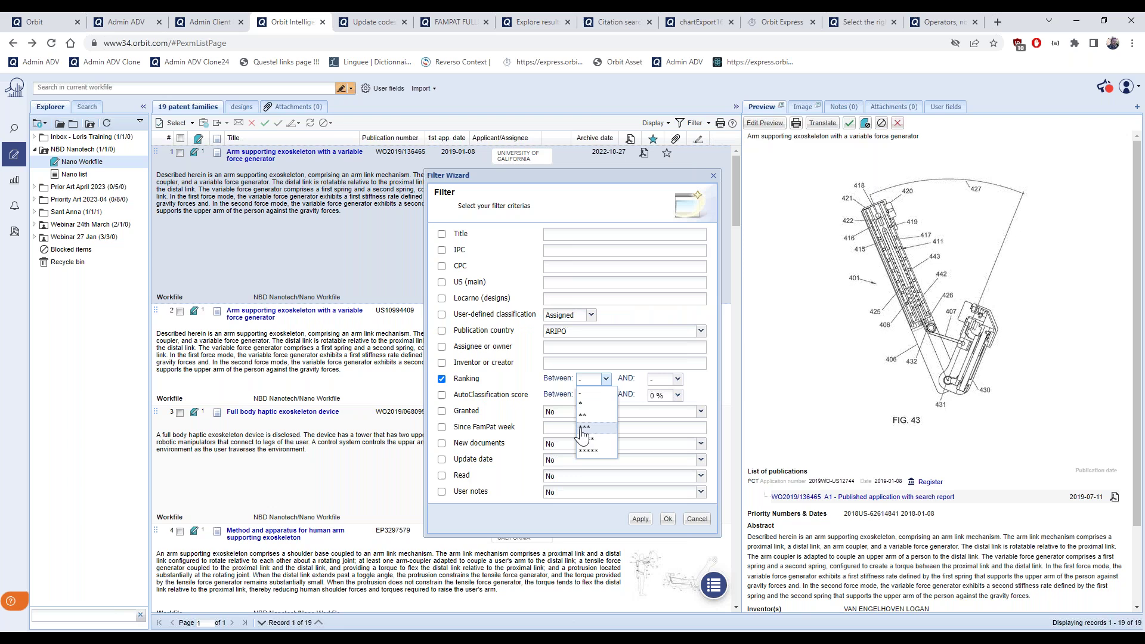
{"action": "left_click", "coordinate": [693, 386]}
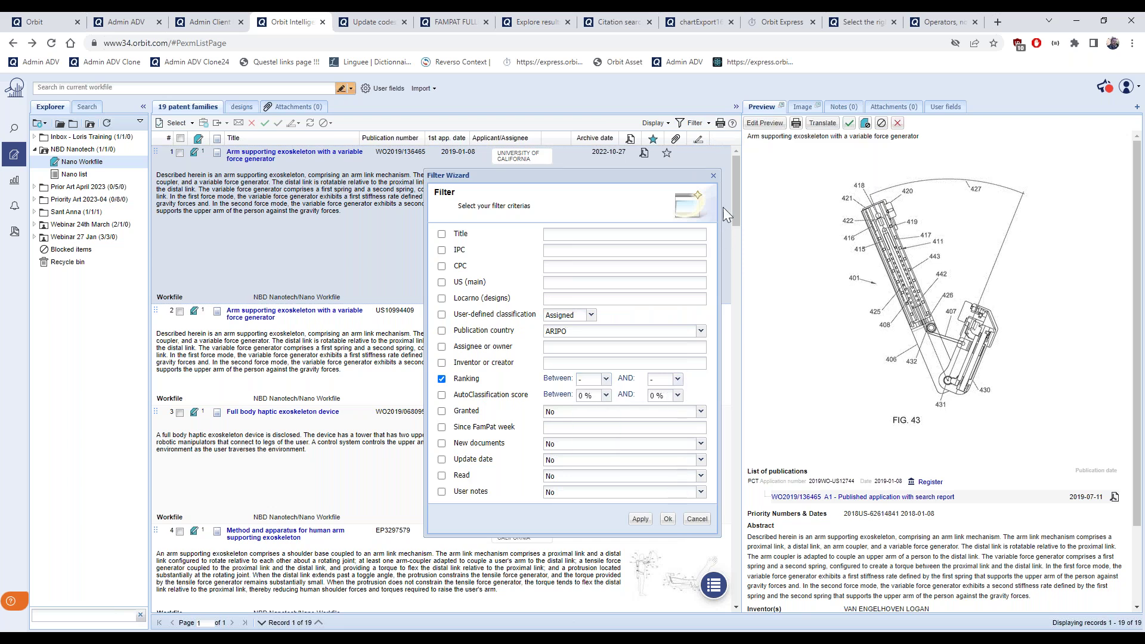
{"action": "left_click", "coordinate": [713, 176]}
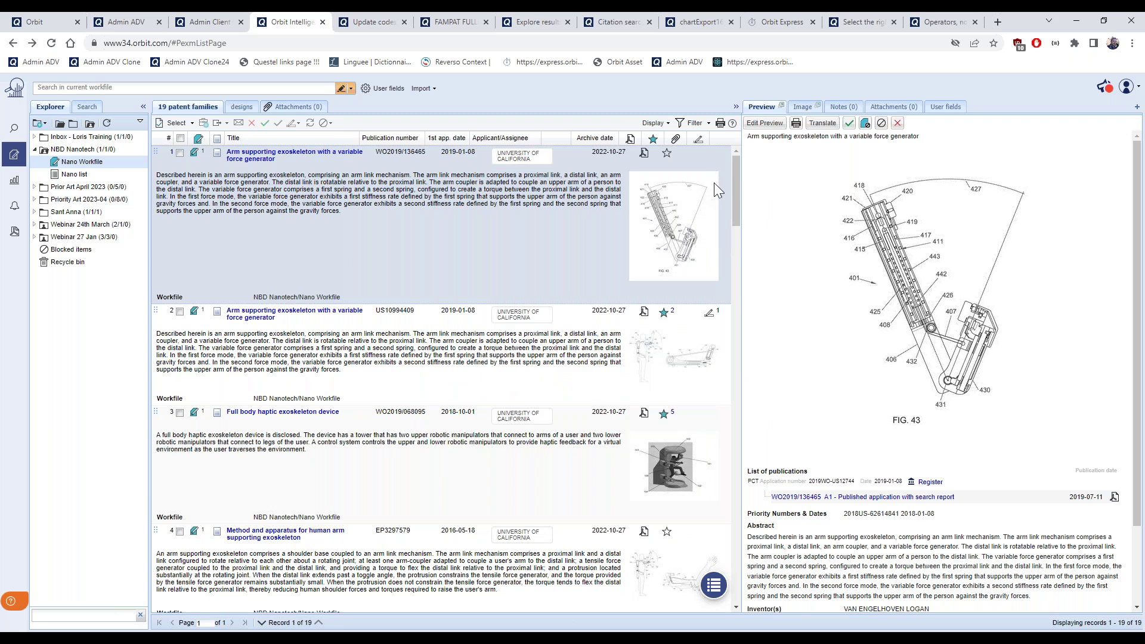
View the record's attachments, cancel an Insert file upload, and show the workfile's Attachments (0) list
{"action": "left_click", "coordinate": [890, 107]}
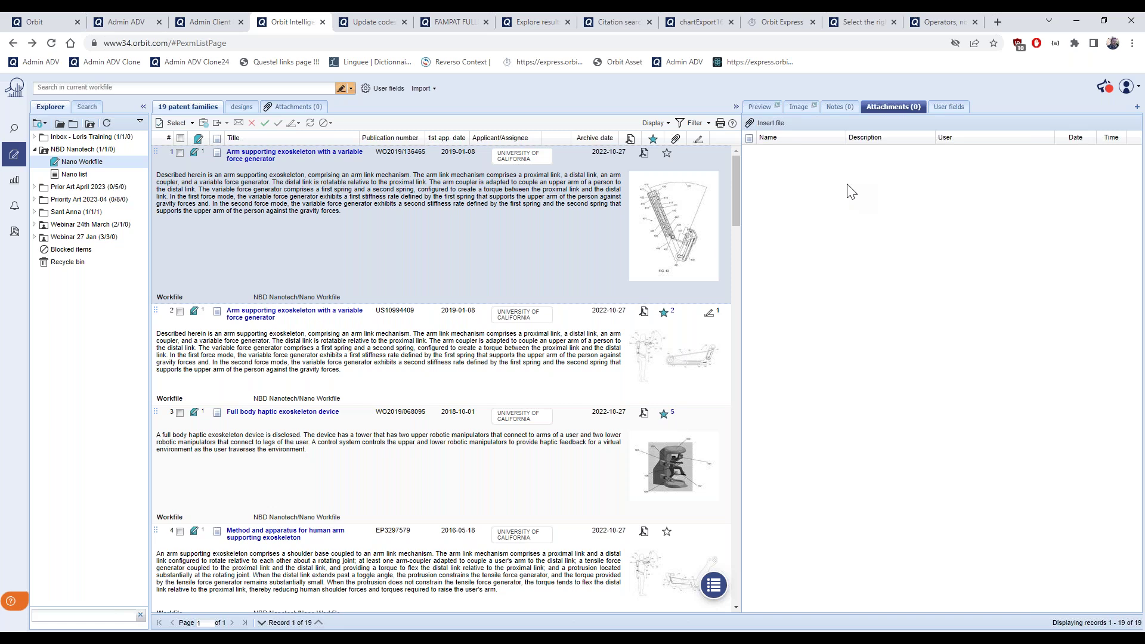
{"action": "left_click", "coordinate": [772, 124]}
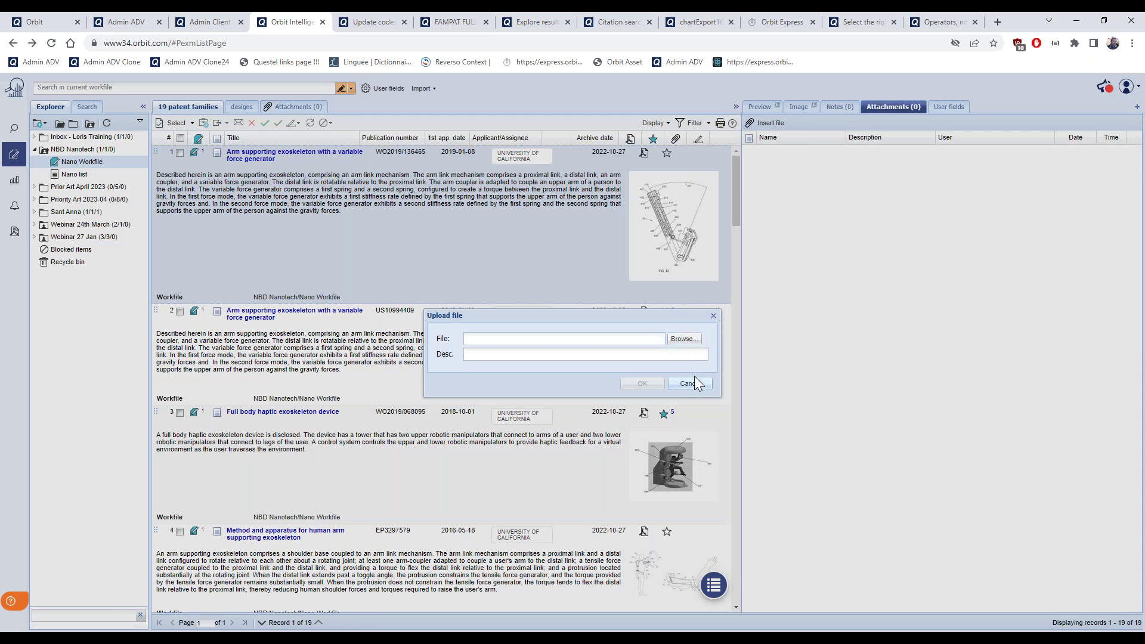
{"action": "left_click", "coordinate": [713, 317]}
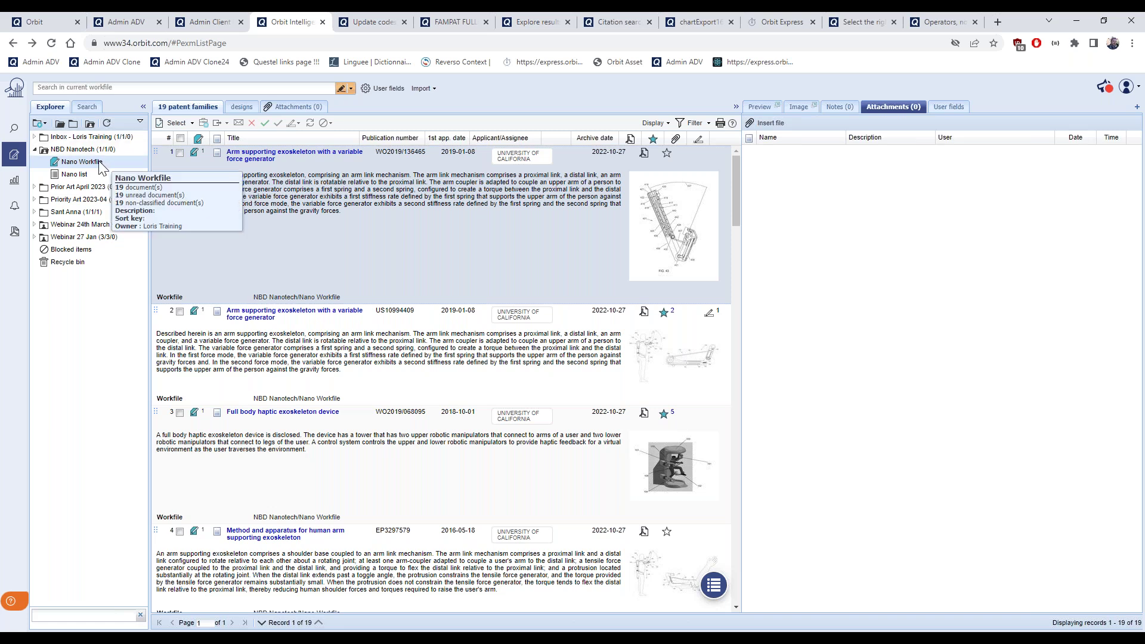
{"action": "left_click", "coordinate": [305, 111]}
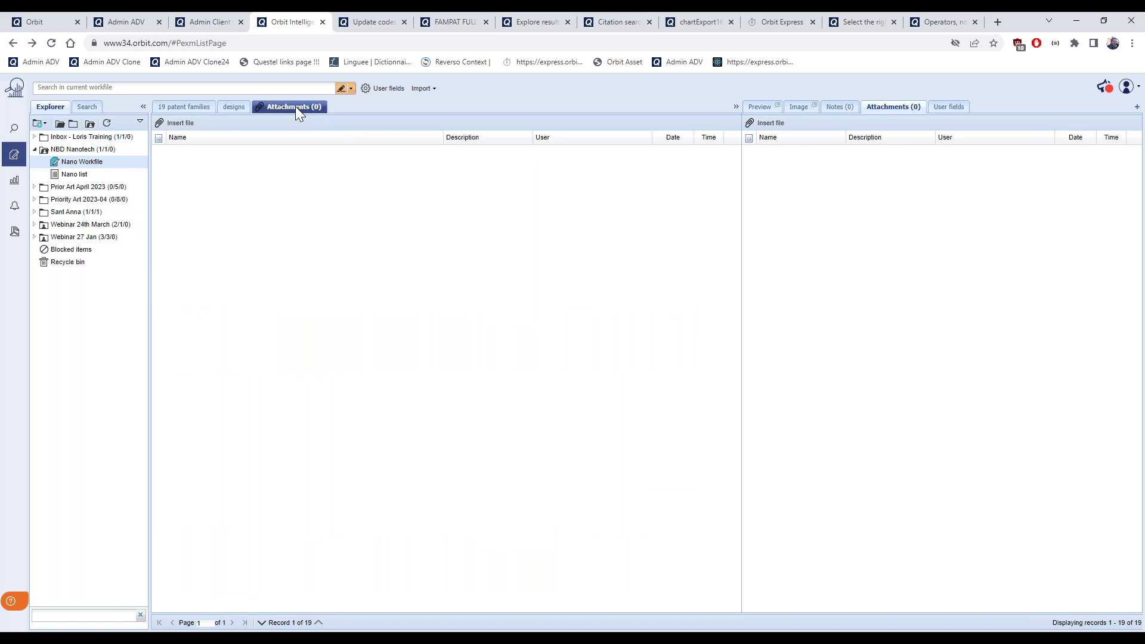
Display the record's User fields panel, showing the Ufficio incaricato field
{"action": "left_click", "coordinate": [954, 109]}
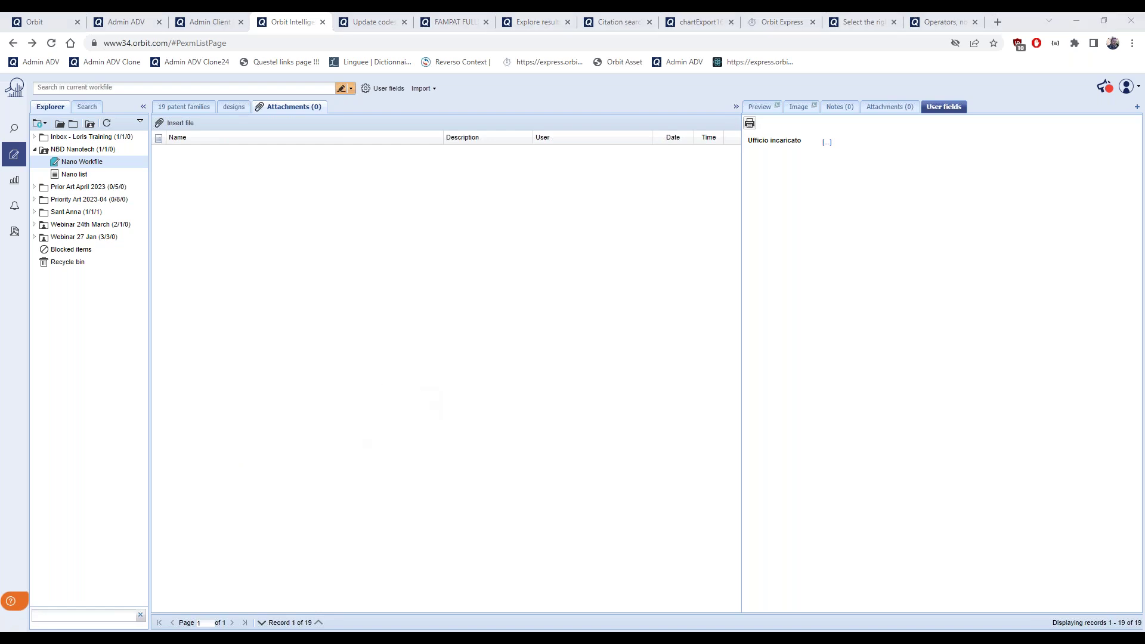
Open the Covid Jan2022 workfile and display EP1663989's user fields in the Firefox window
{"action": "key", "text": "alt+Tab"}
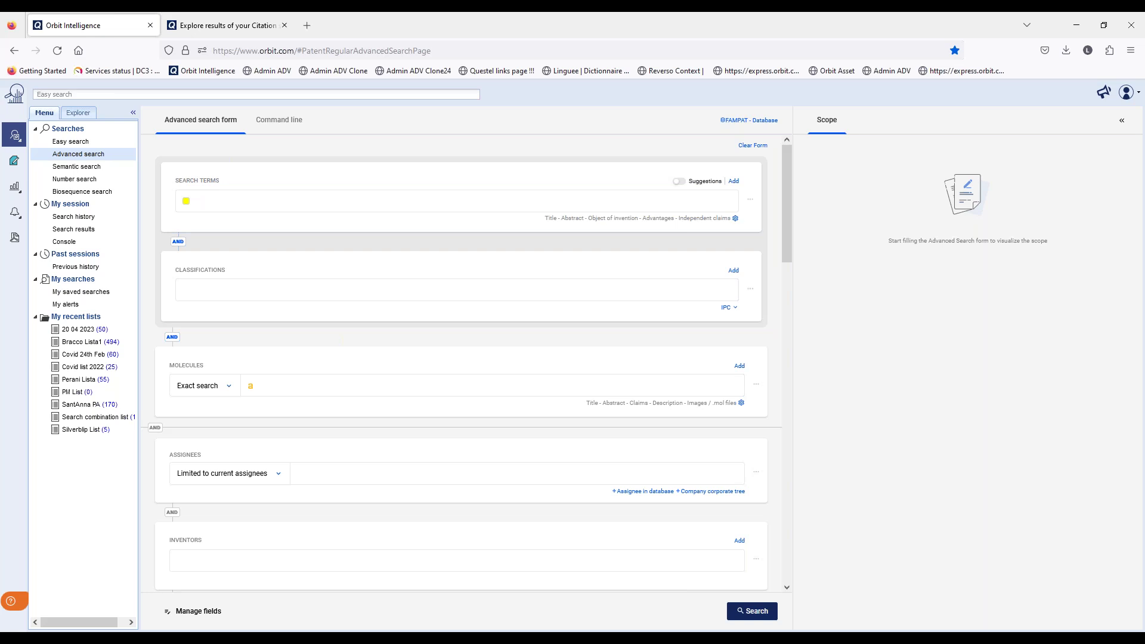
{"action": "left_click", "coordinate": [14, 161]}
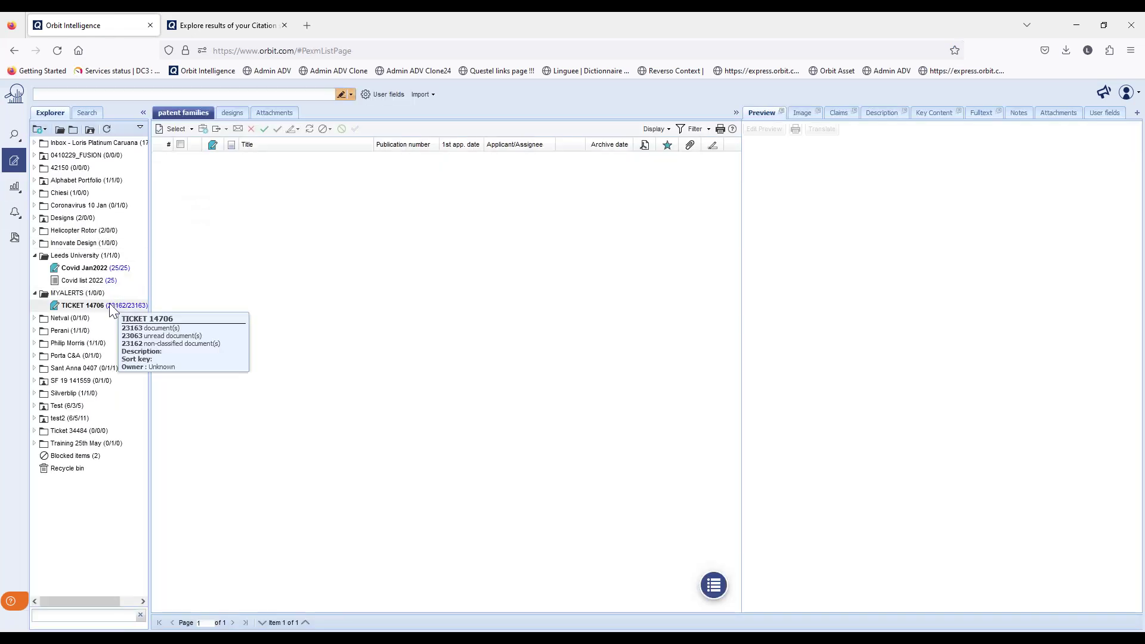
{"action": "left_click", "coordinate": [105, 273]}
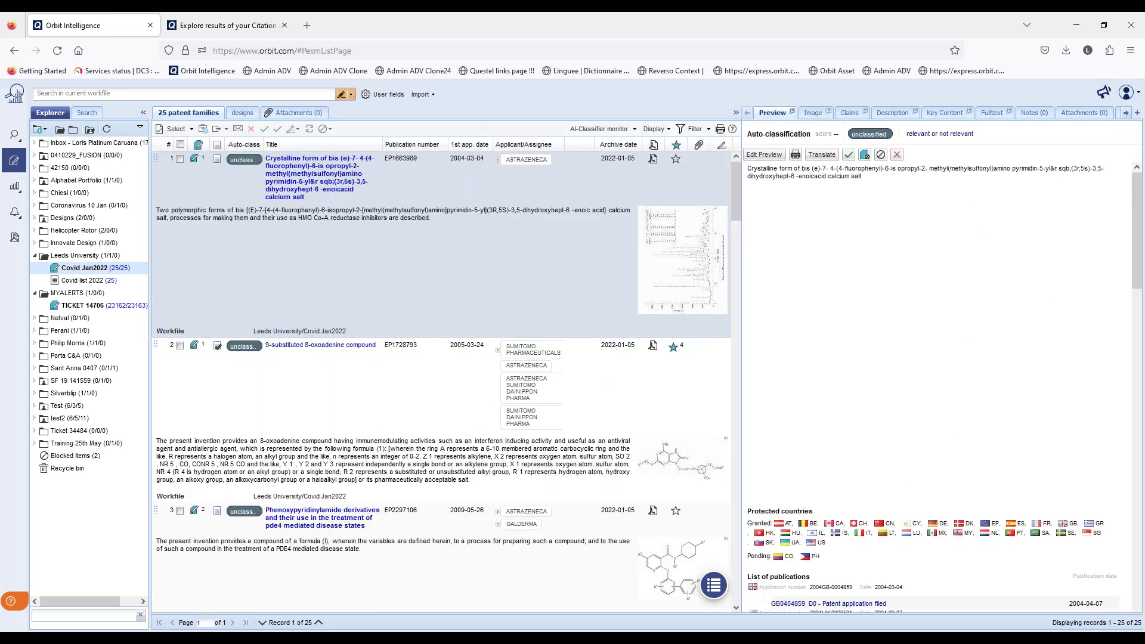
{"action": "left_click", "coordinate": [1125, 113]}
{"action": "left_click", "coordinate": [1101, 113]}
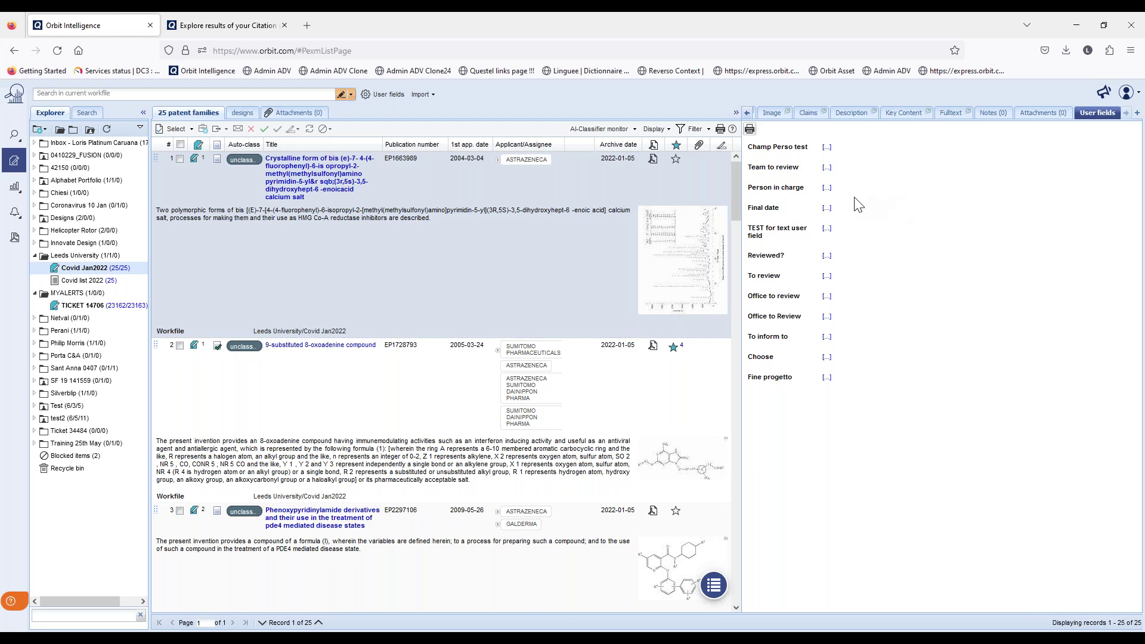
Assign a person in charge and set Final date to 31 July 2023, then save
{"action": "left_click", "coordinate": [828, 189]}
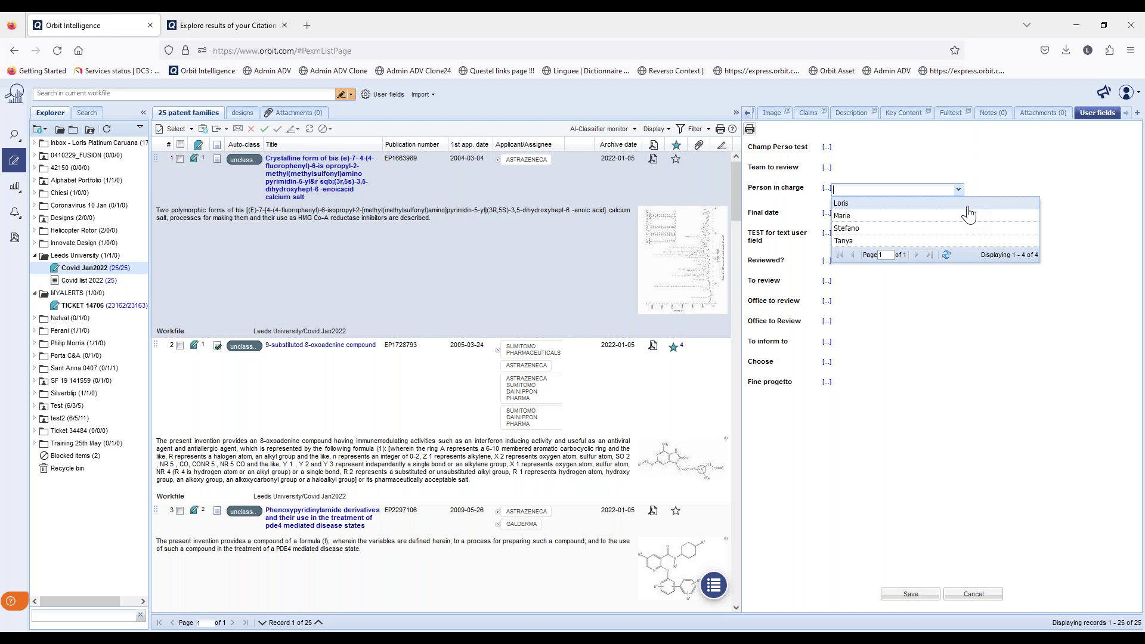
{"action": "left_click", "coordinate": [964, 241]}
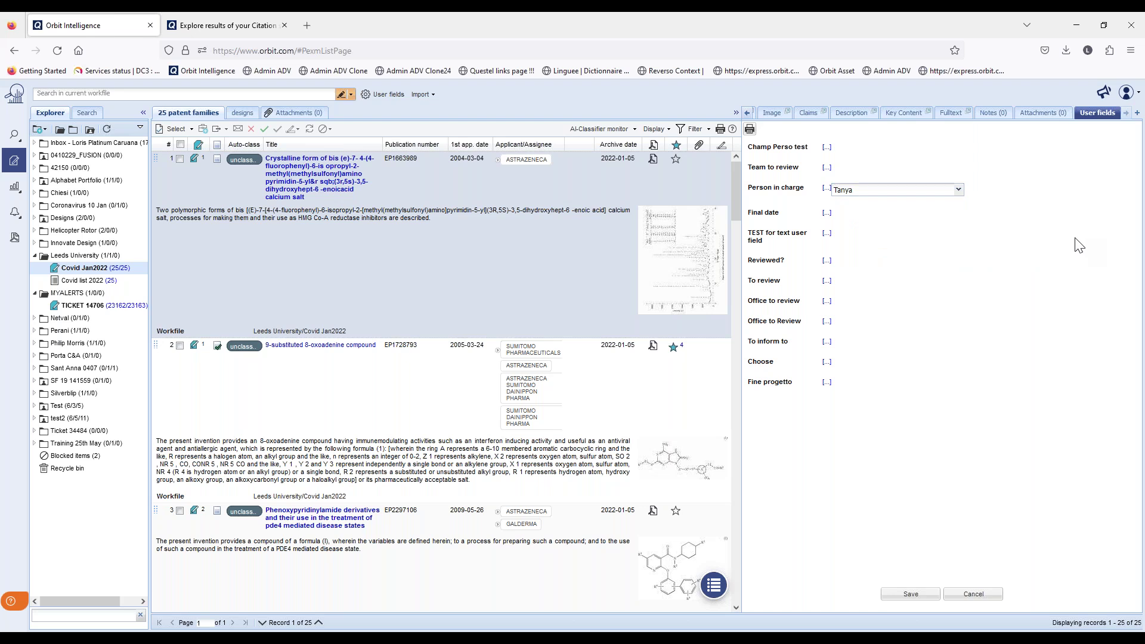
{"action": "left_click", "coordinate": [827, 213]}
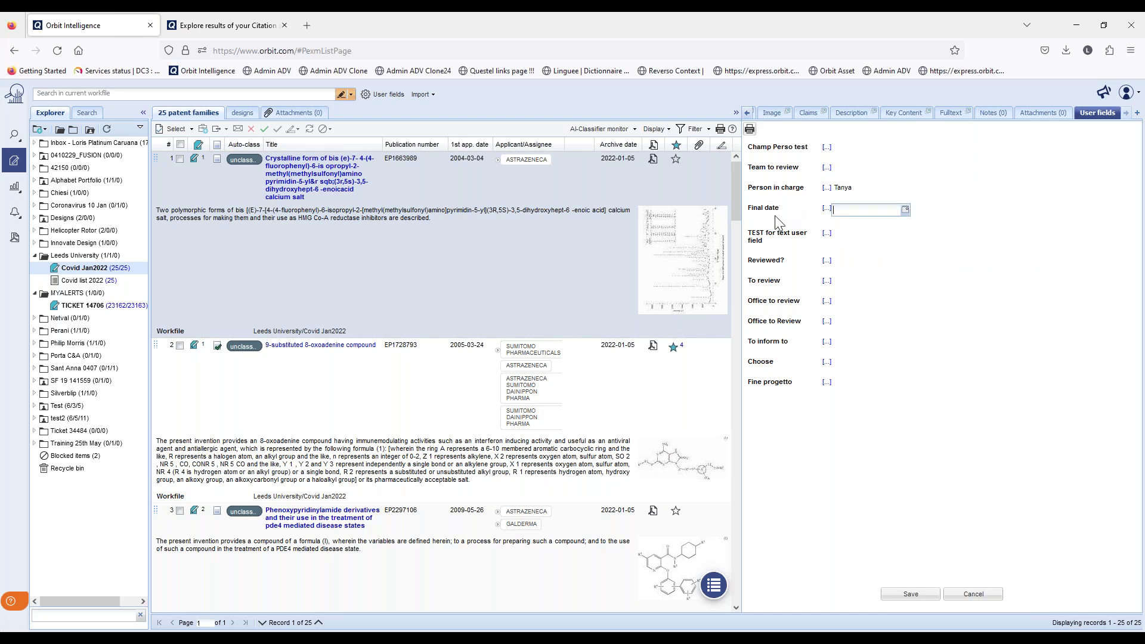
{"action": "left_click", "coordinate": [905, 210]}
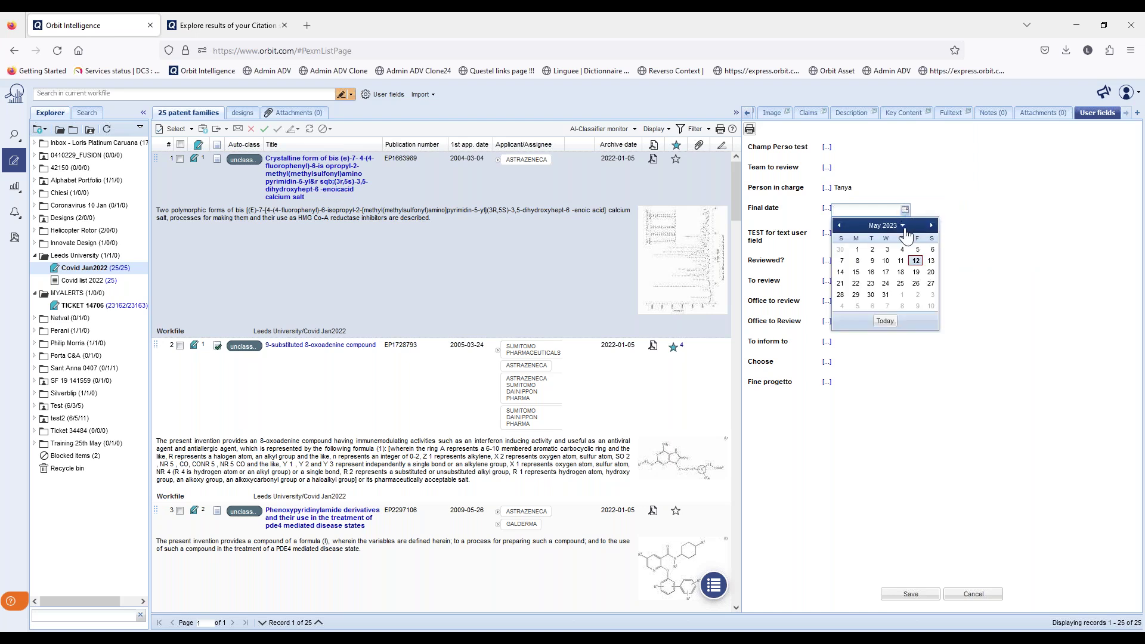
{"action": "left_click", "coordinate": [933, 227]}
{"action": "left_click", "coordinate": [932, 226]}
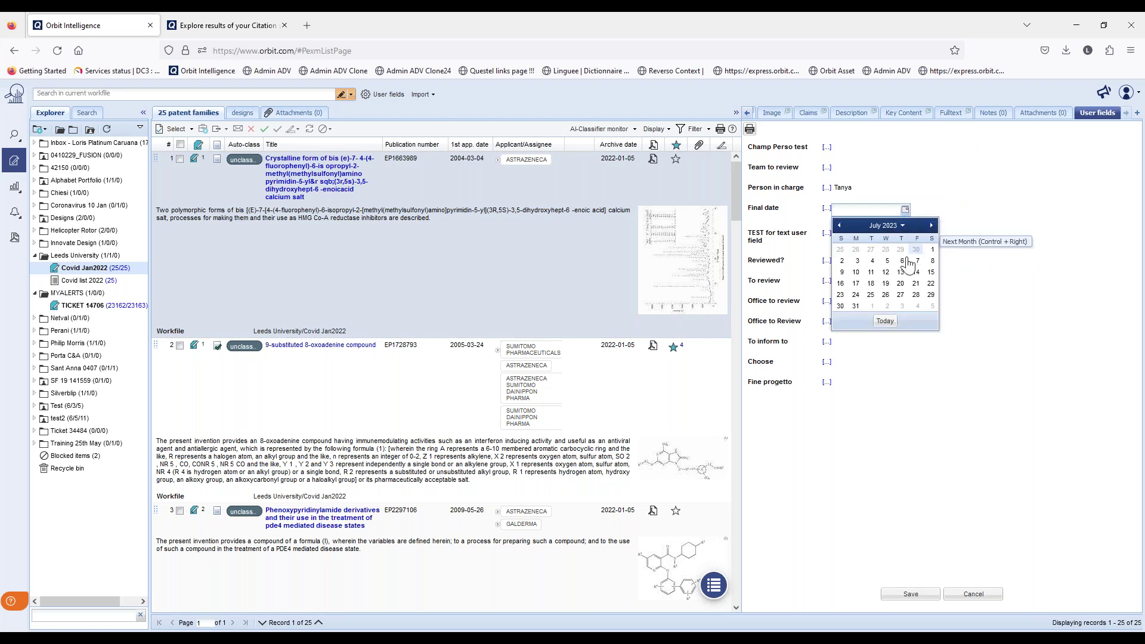
{"action": "left_click", "coordinate": [856, 306]}
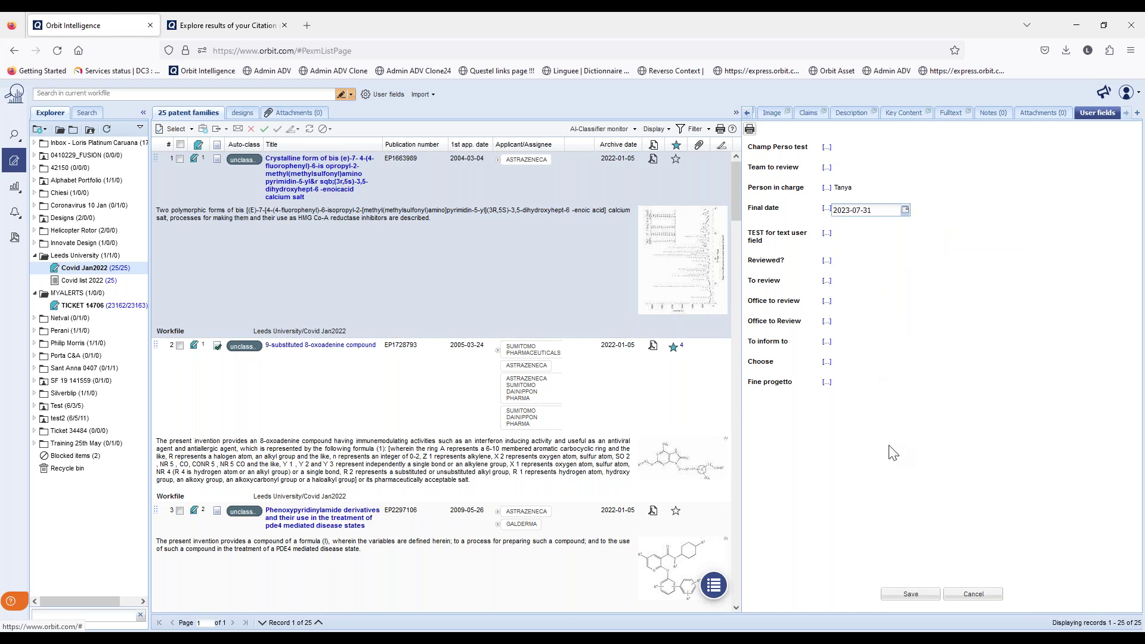
{"action": "left_click", "coordinate": [899, 602]}
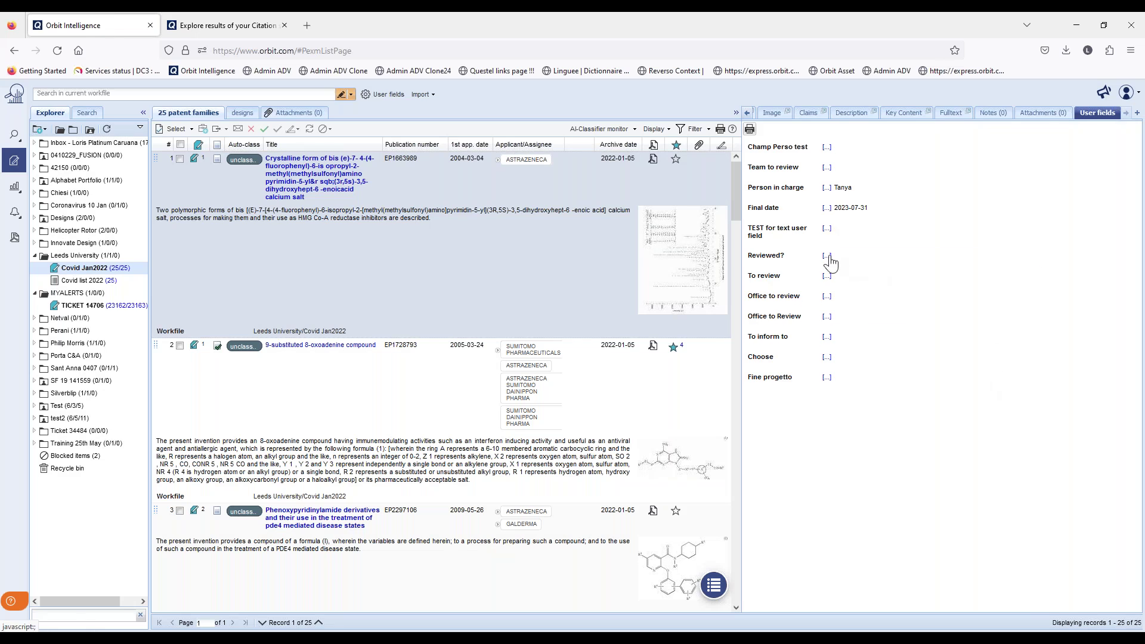
Set Reviewed? to In progress and Office to Review to Liverpool, then save
{"action": "left_click", "coordinate": [827, 256]}
{"action": "left_click", "coordinate": [853, 272]}
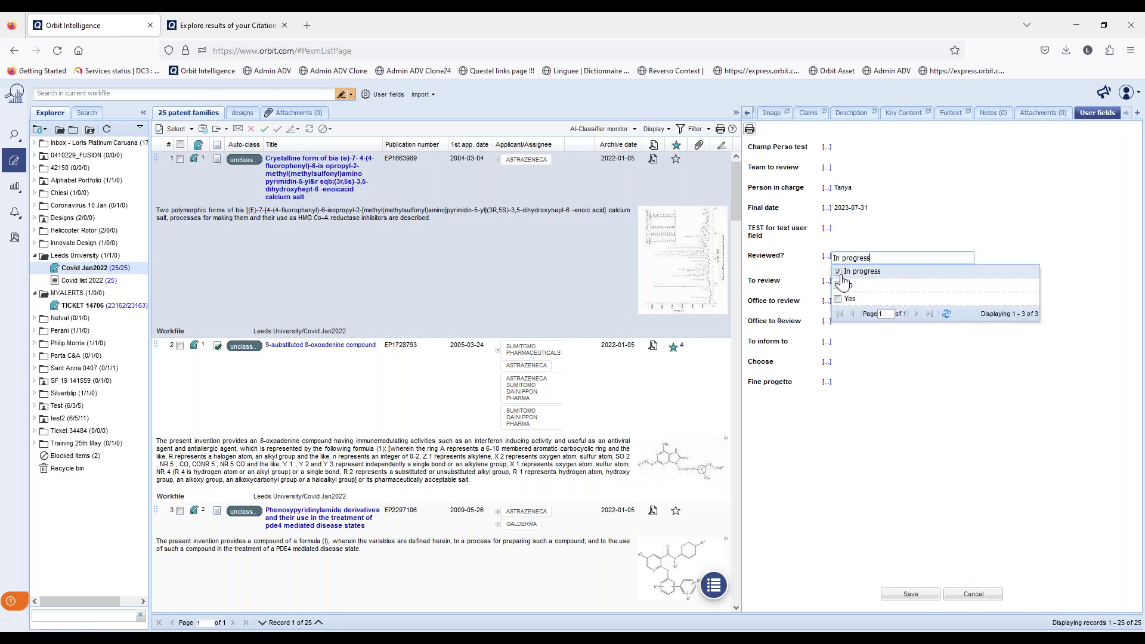
{"action": "left_click", "coordinate": [908, 427]}
{"action": "left_click", "coordinate": [827, 321]}
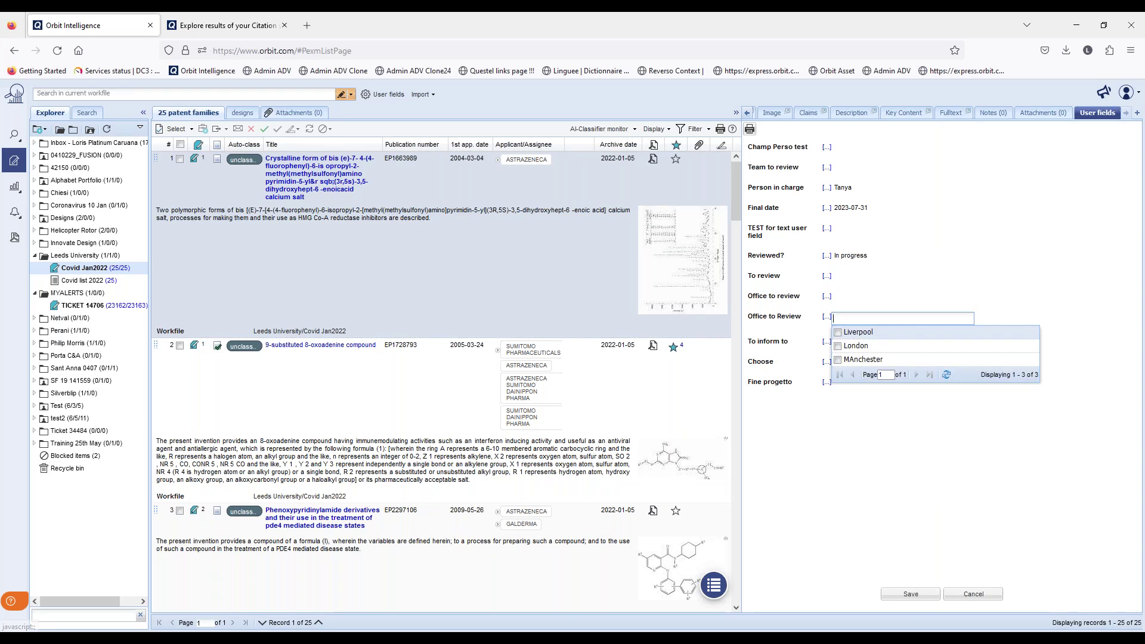
{"action": "left_click", "coordinate": [847, 334]}
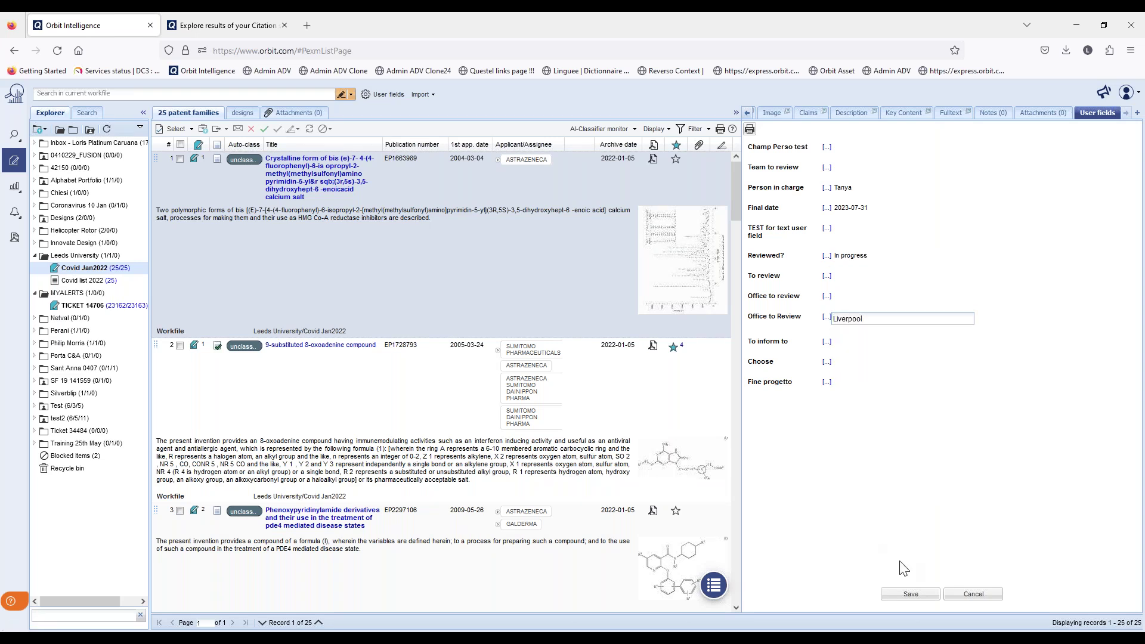
{"action": "left_click", "coordinate": [910, 594]}
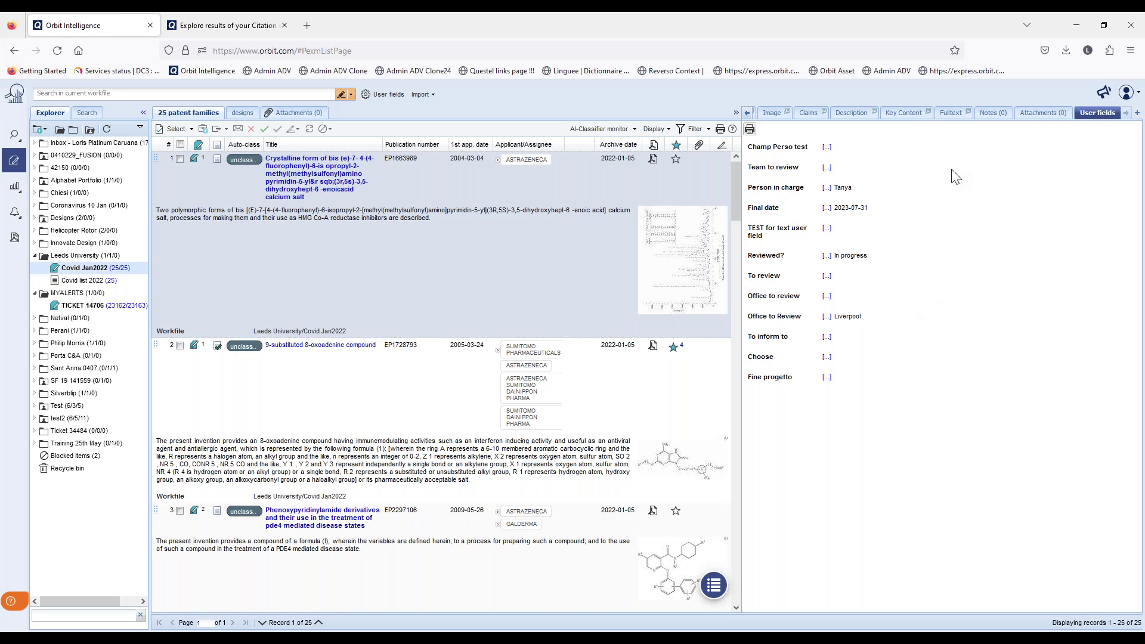
{"action": "left_click", "coordinate": [989, 115]}
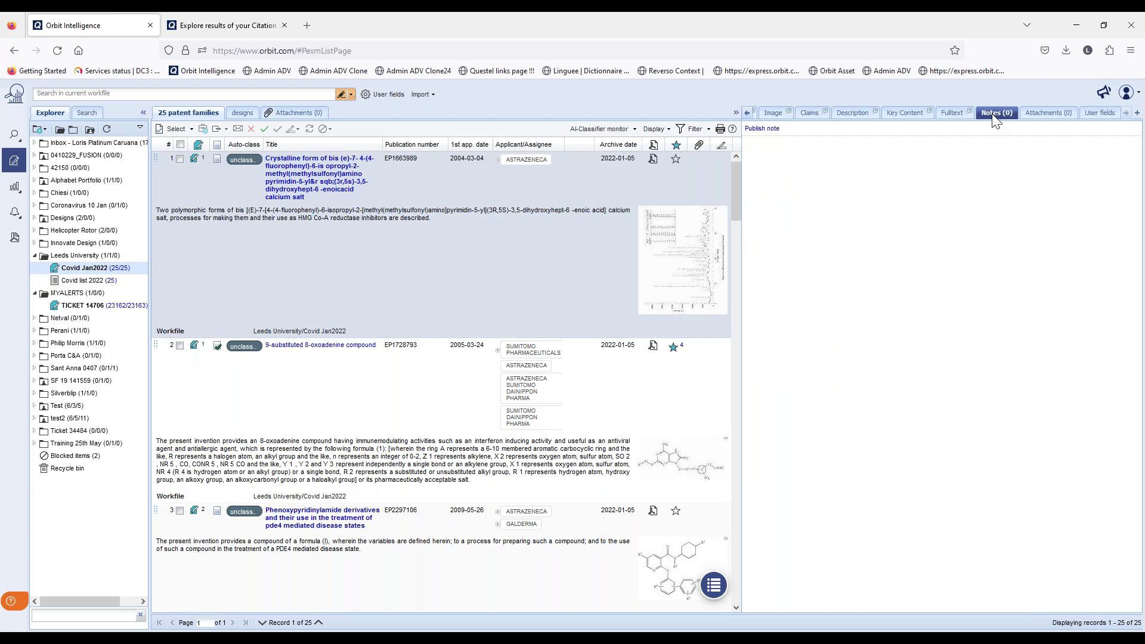
{"action": "left_click", "coordinate": [762, 128]}
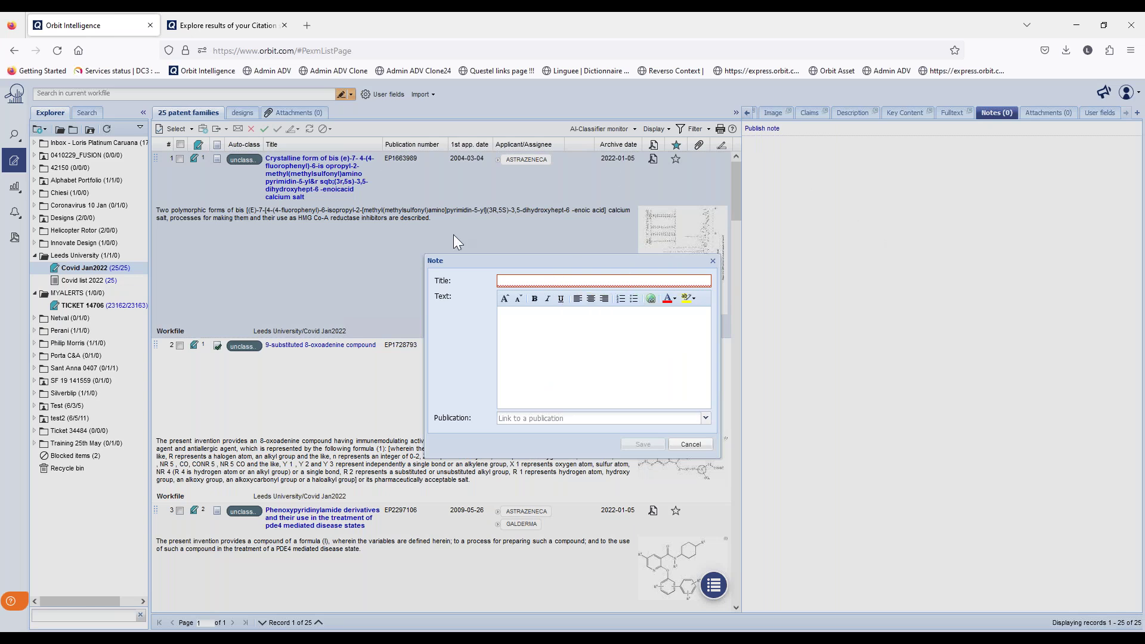
{"action": "left_click", "coordinate": [520, 420]}
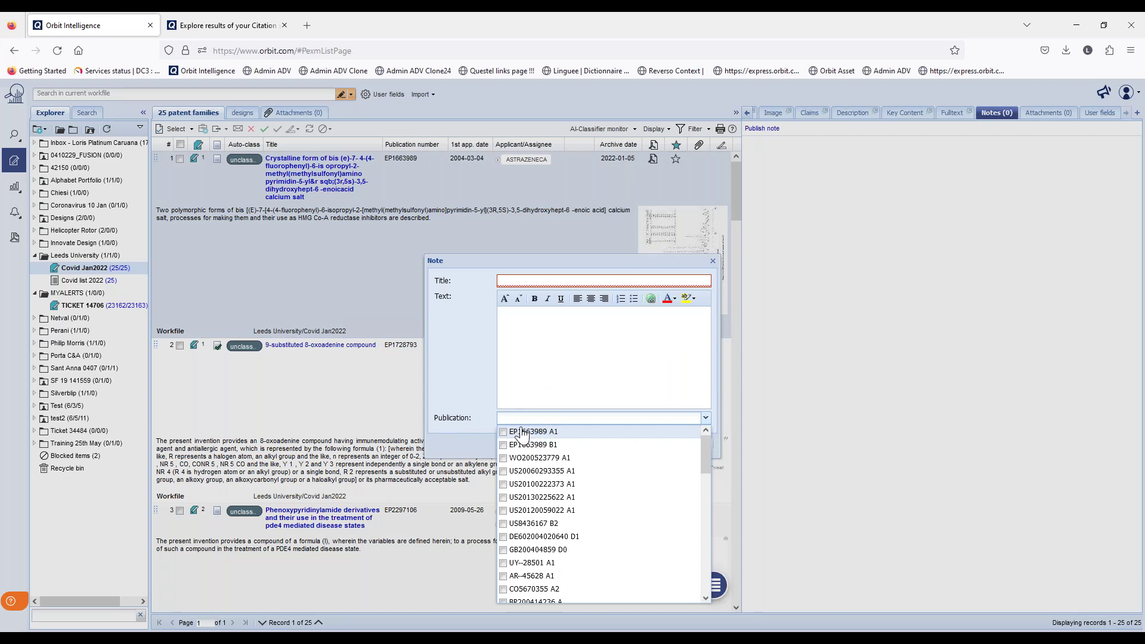
{"action": "left_click", "coordinate": [529, 528]}
{"action": "left_click", "coordinate": [543, 365]}
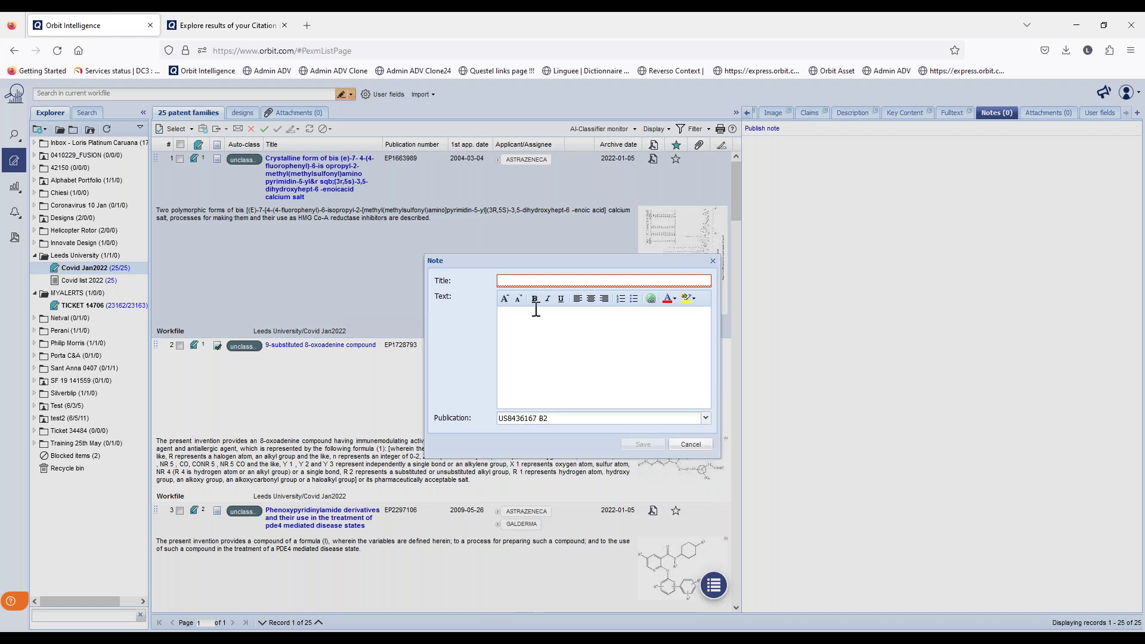
{"action": "left_click", "coordinate": [530, 280]}
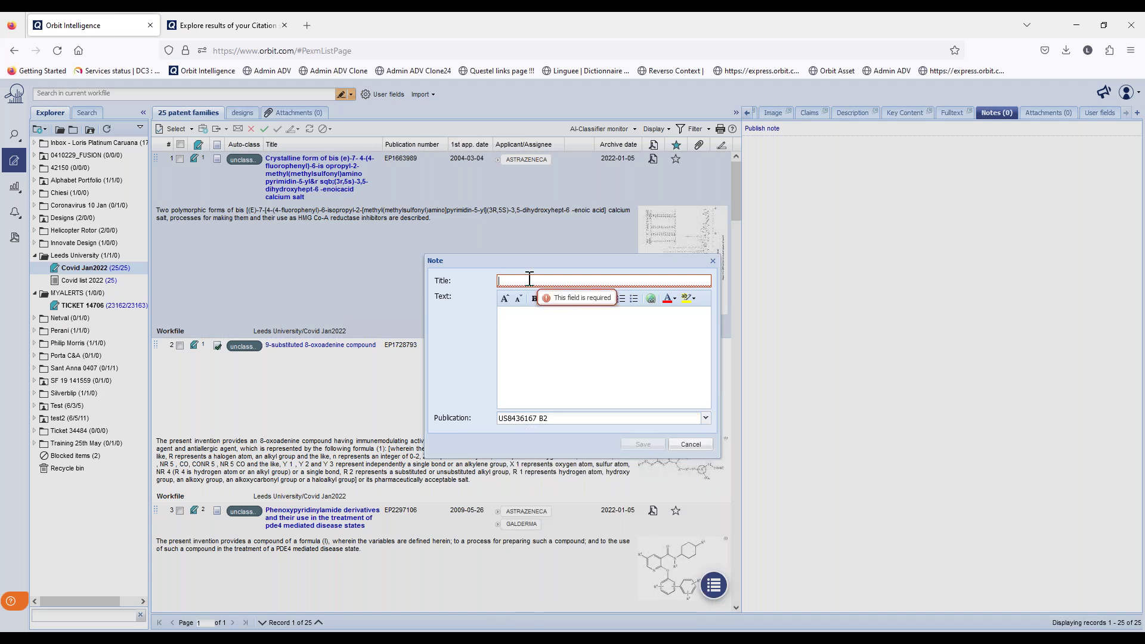
{"action": "left_click", "coordinate": [531, 325]}
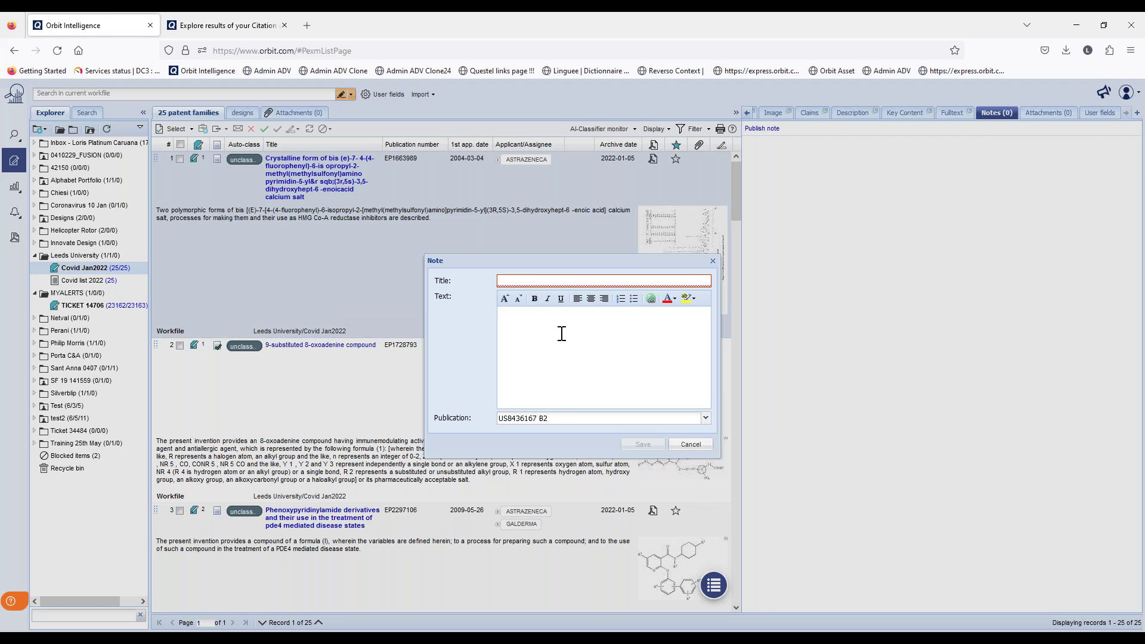
{"action": "left_click", "coordinate": [689, 445]}
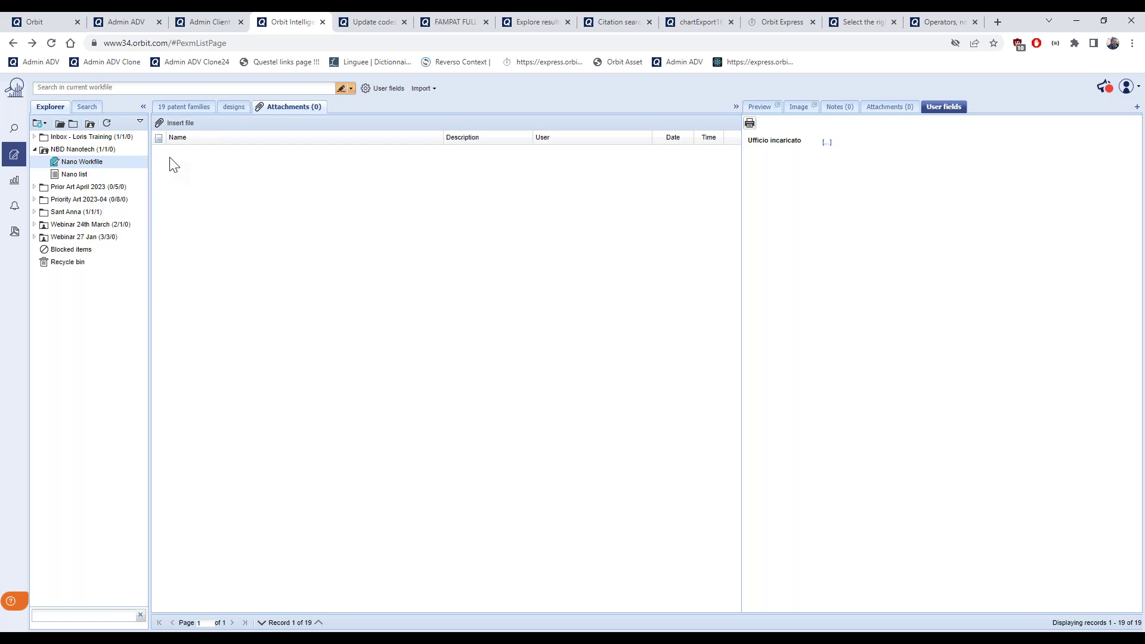
Open My session's search history, showing the FullPat step with 199 results
{"action": "left_click", "coordinate": [12, 133]}
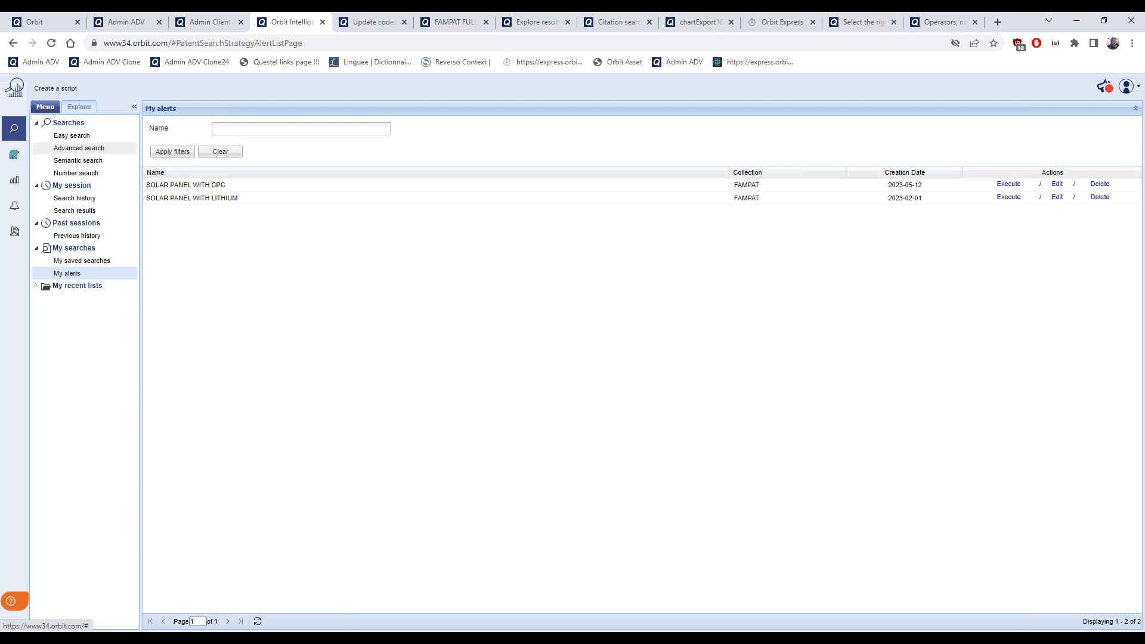
{"action": "left_click", "coordinate": [88, 214]}
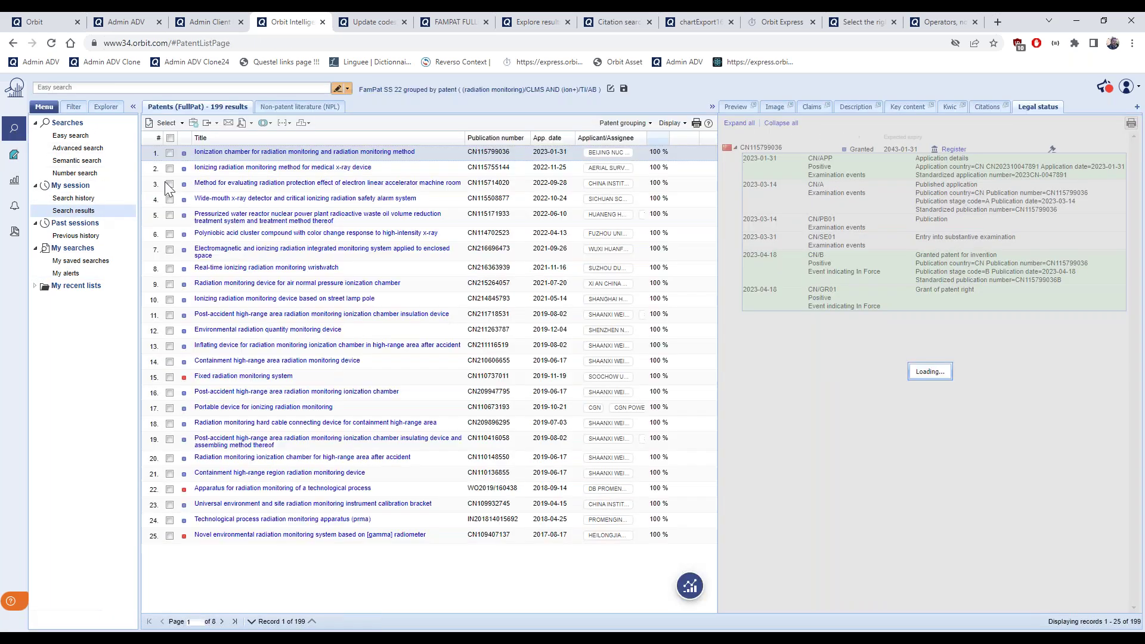
{"action": "left_click", "coordinate": [584, 379]}
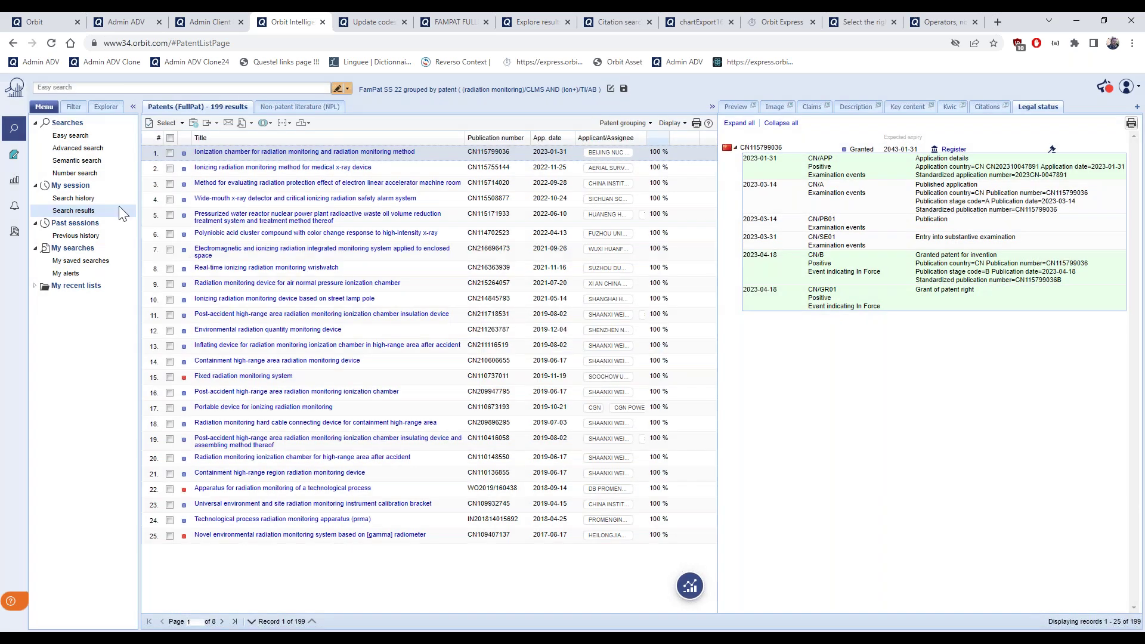
{"action": "left_click", "coordinate": [88, 201]}
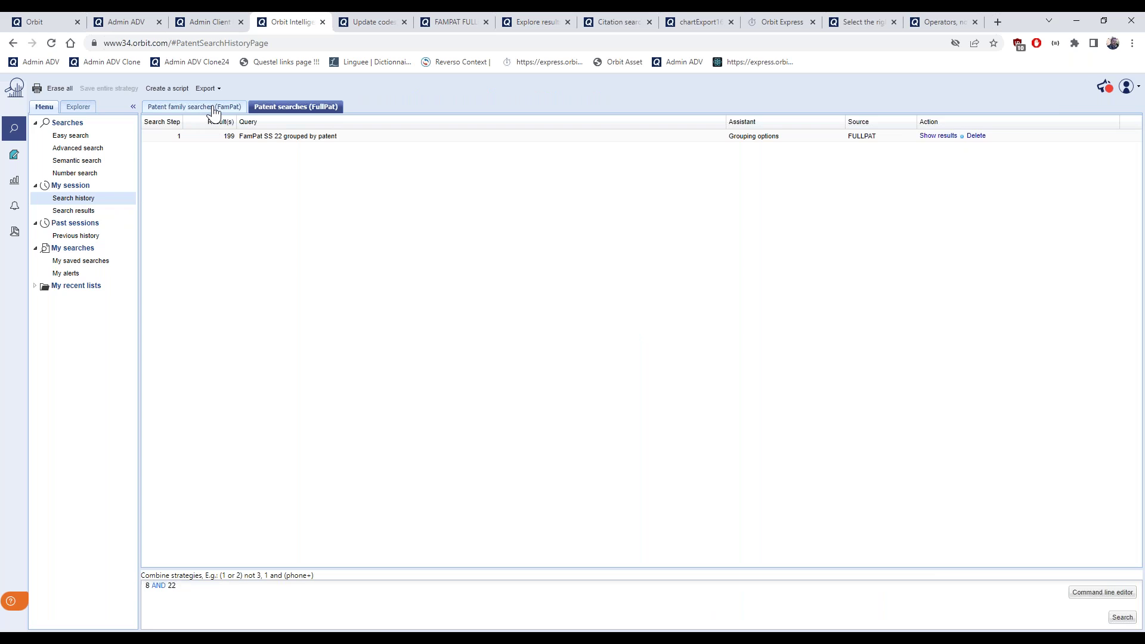
List the 411 patent families from step 10 of the FamPat history, dismissing the ranked-results notice
{"action": "left_click", "coordinate": [214, 109]}
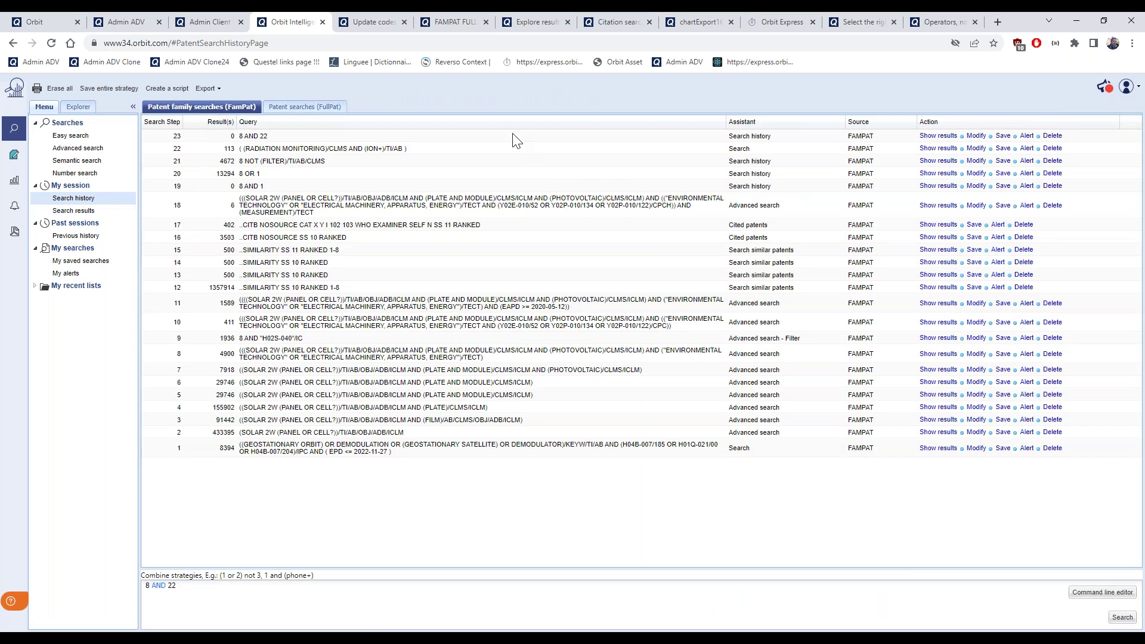
{"action": "left_click", "coordinate": [310, 110]}
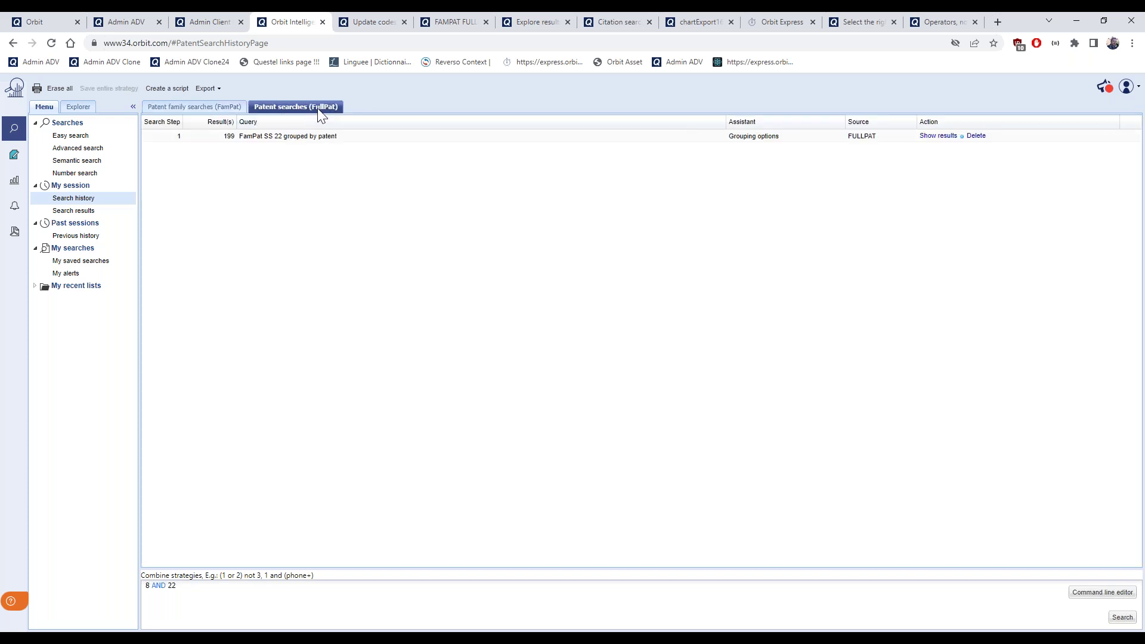
{"action": "left_click", "coordinate": [221, 110]}
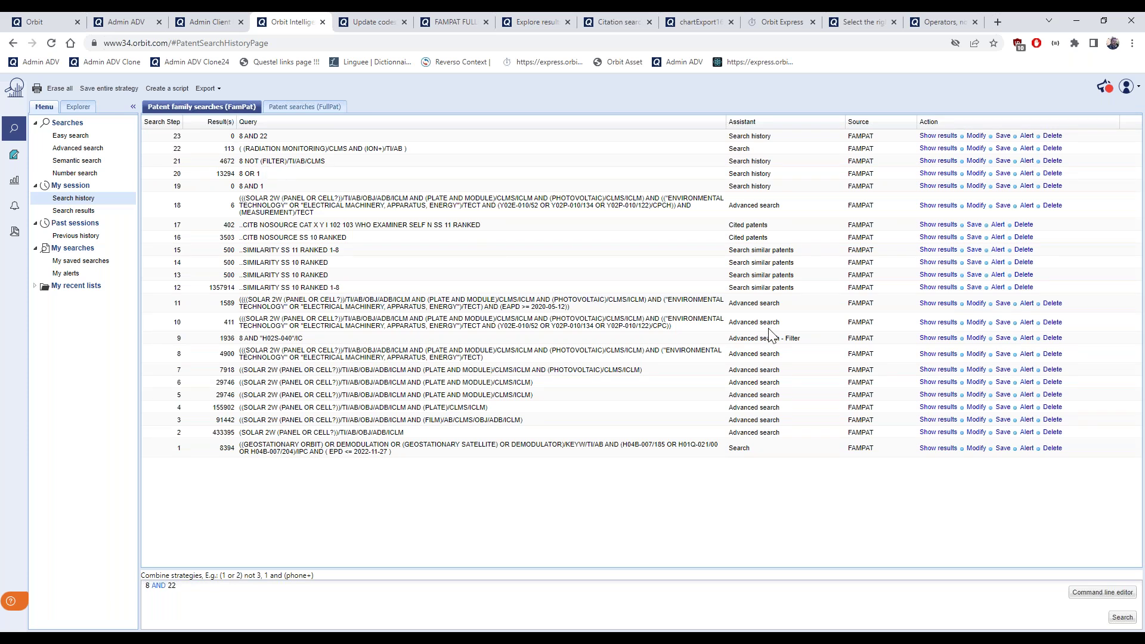
{"action": "left_click", "coordinate": [933, 322]}
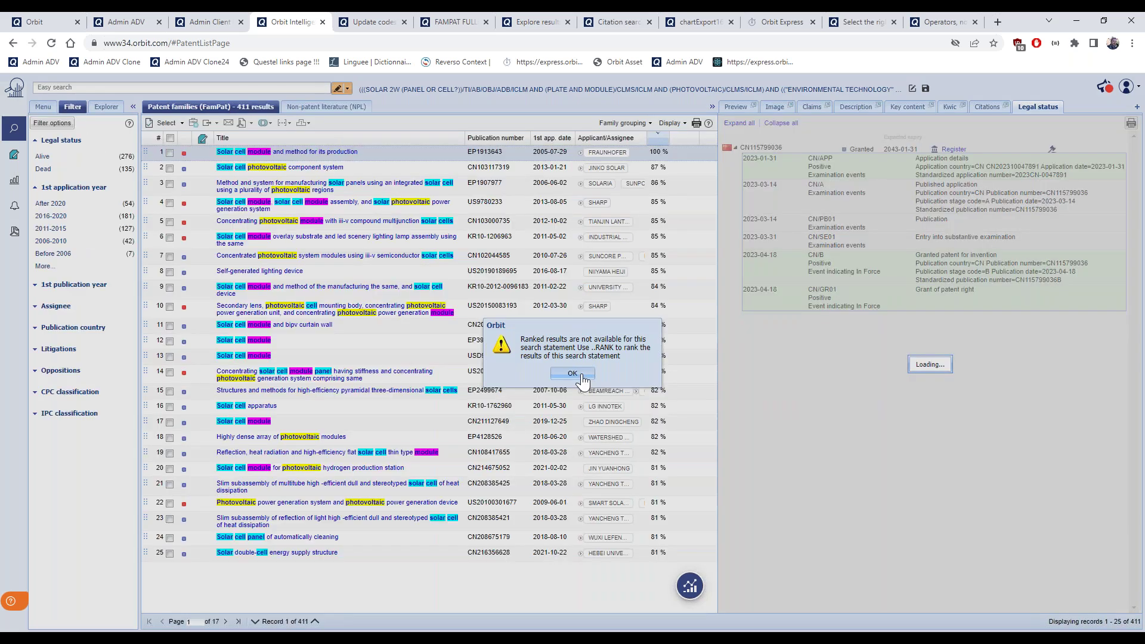
{"action": "left_click", "coordinate": [572, 374]}
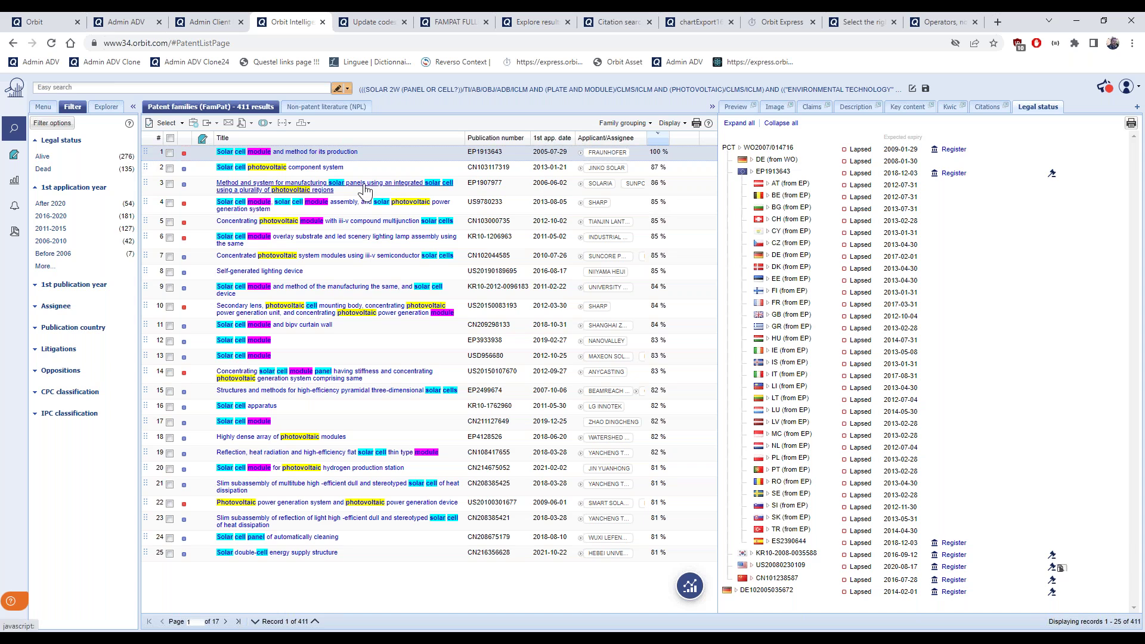
Select all 25 records on the current page and open the Email permalinks settings
{"action": "left_click", "coordinate": [181, 123]}
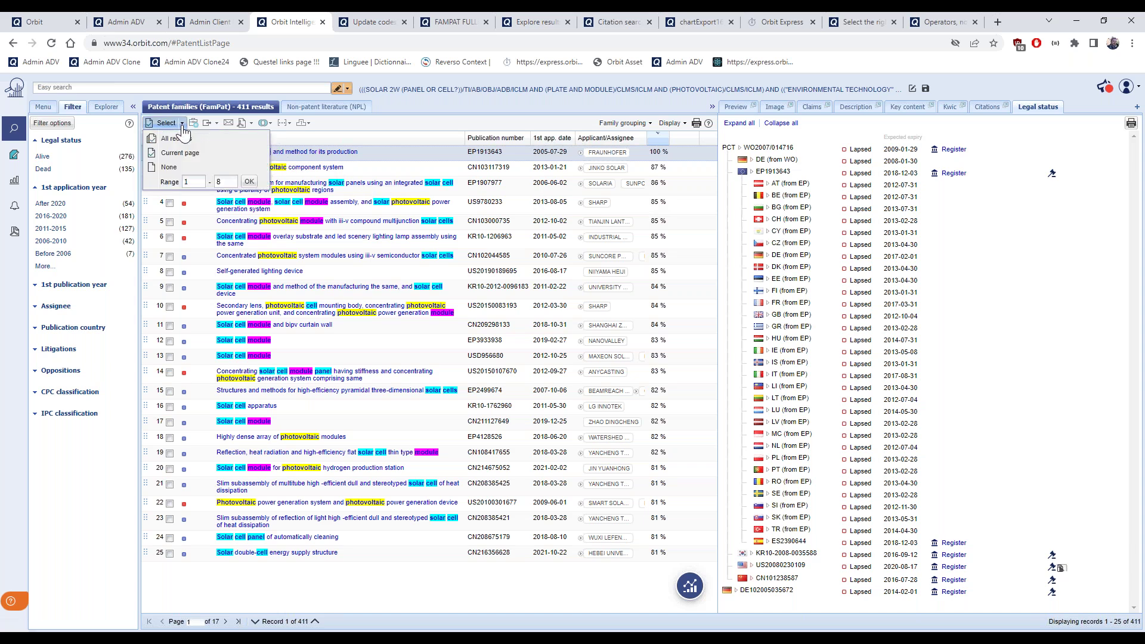
{"action": "left_click", "coordinate": [175, 155]}
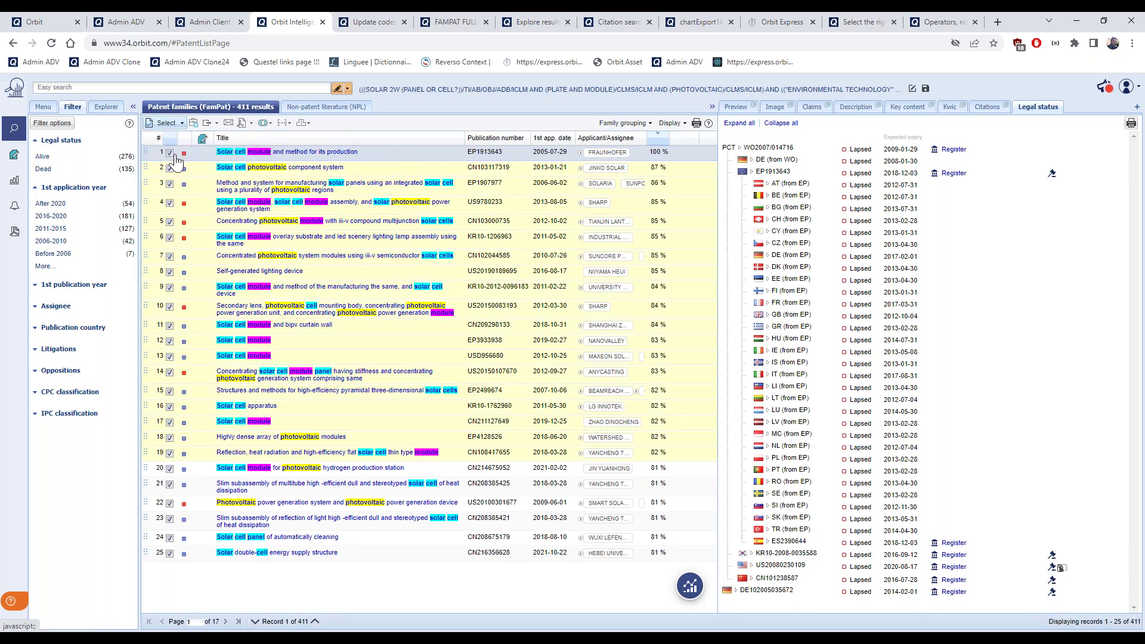
{"action": "left_click", "coordinate": [239, 124]}
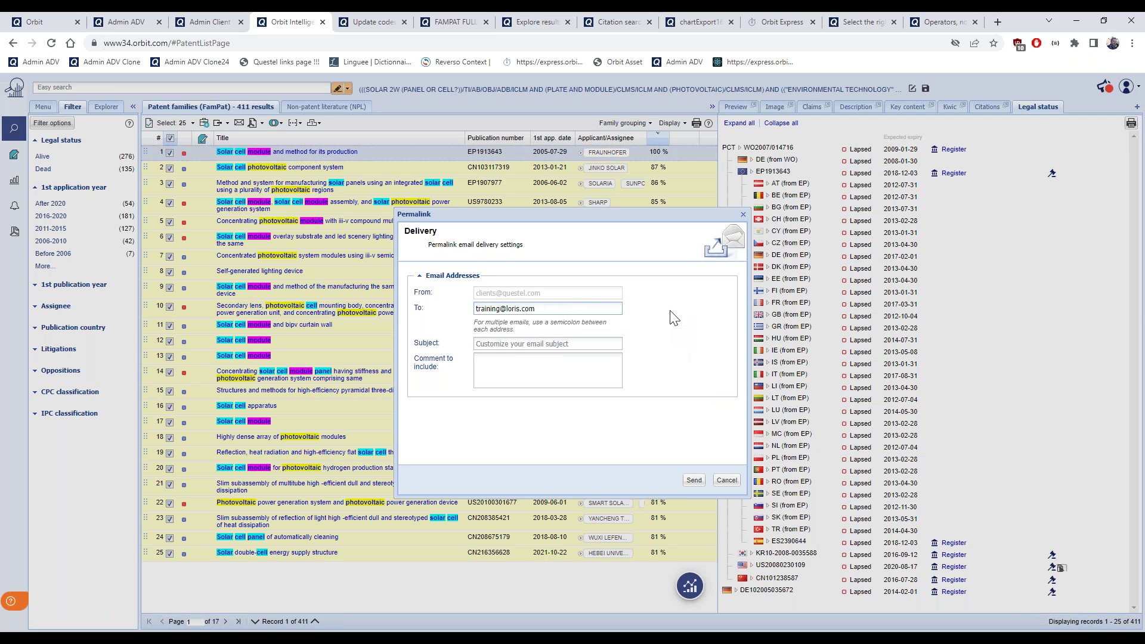
View the Orbit Express permalink page, then close the Permalink dialog without sending
{"action": "left_click", "coordinate": [769, 24]}
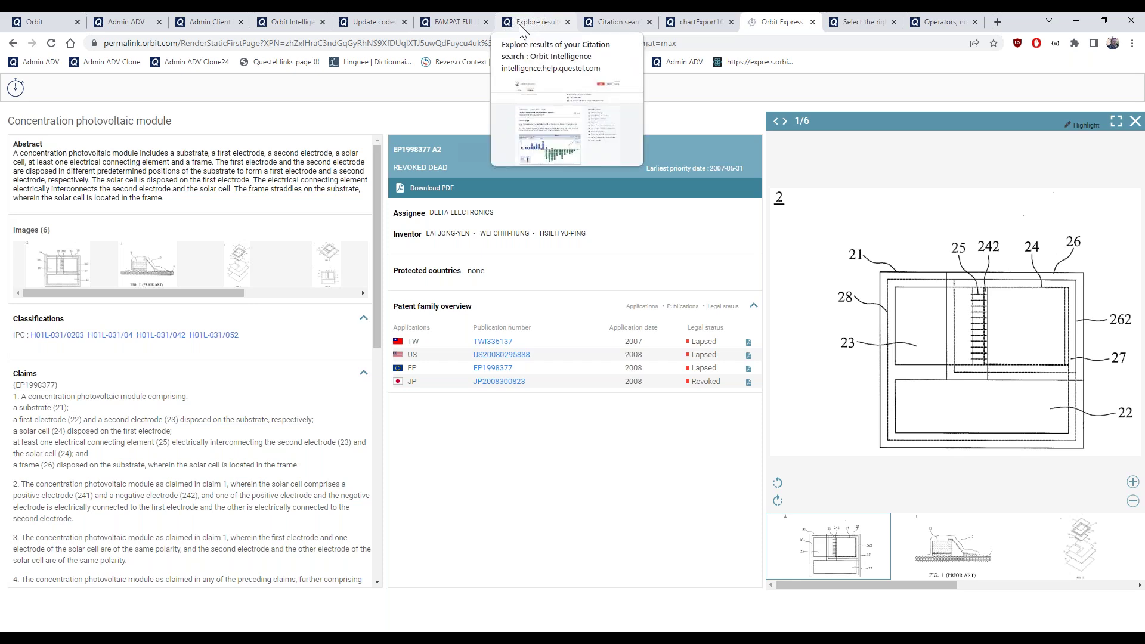
{"action": "left_click", "coordinate": [289, 23]}
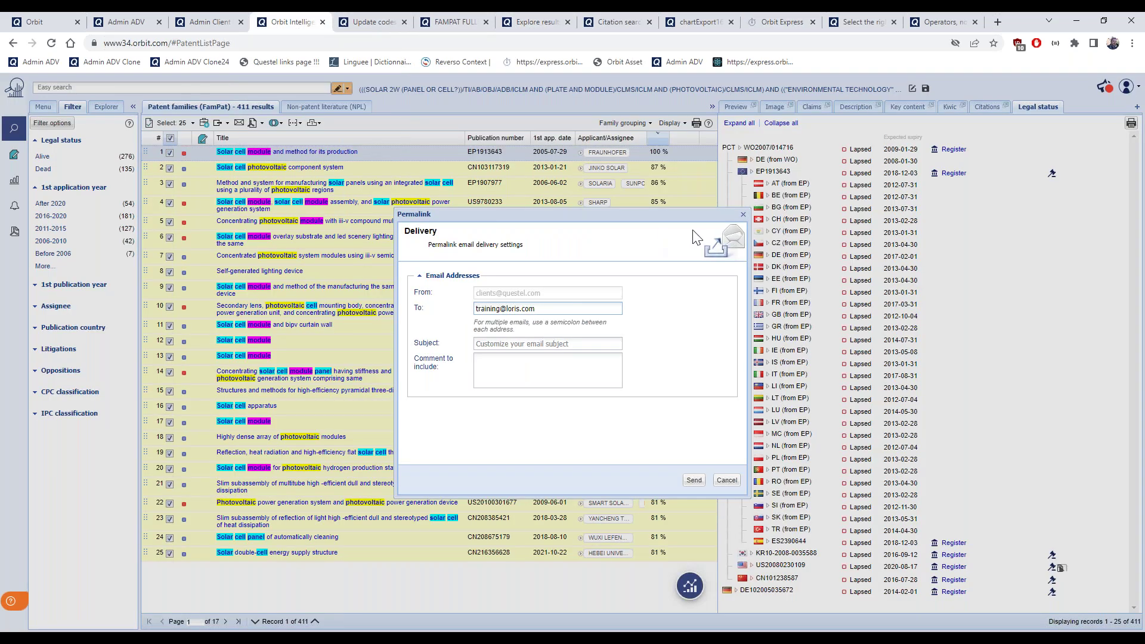
{"action": "left_click", "coordinate": [743, 215]}
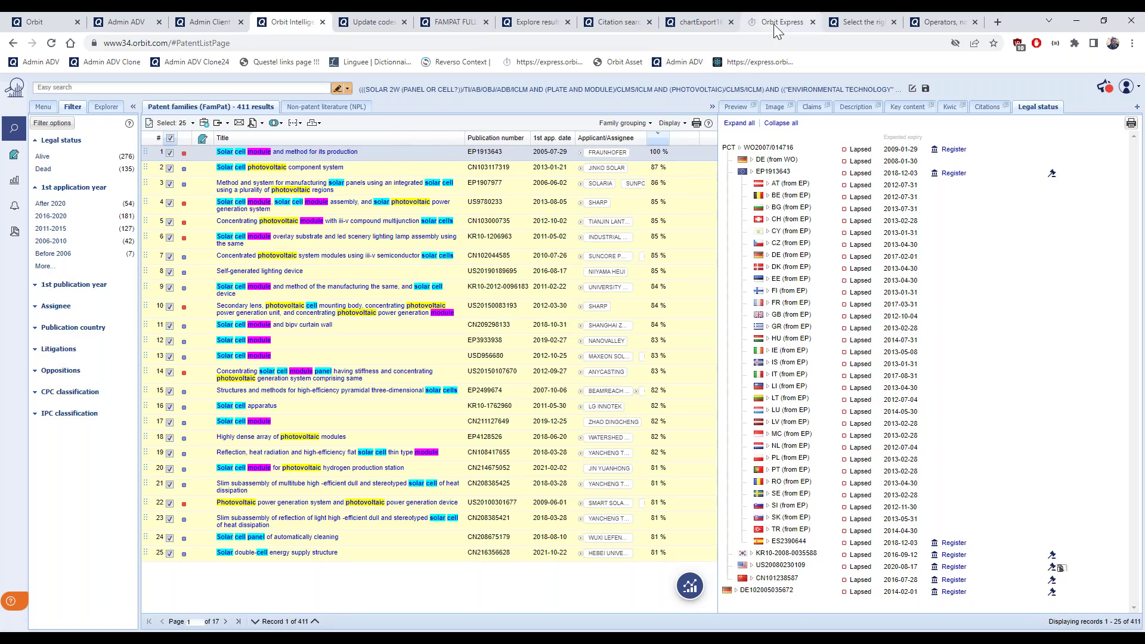
{"action": "mouse_move", "coordinate": [775, 30]}
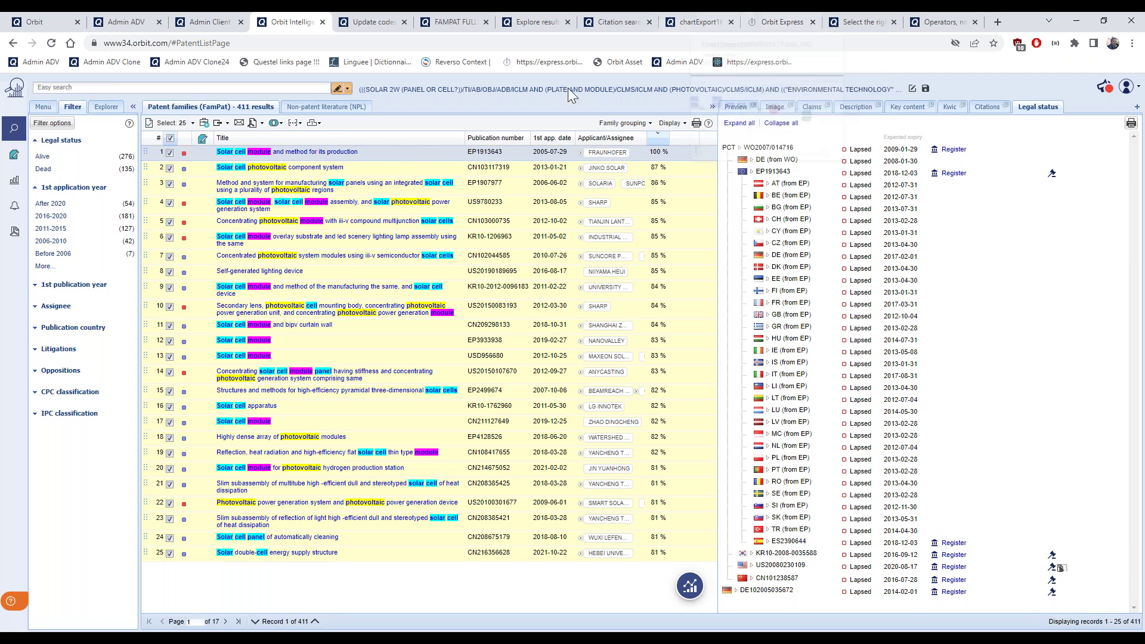
Reopen the 23-step FamPat search history and select CITB in step 16's query
{"action": "left_click", "coordinate": [43, 107]}
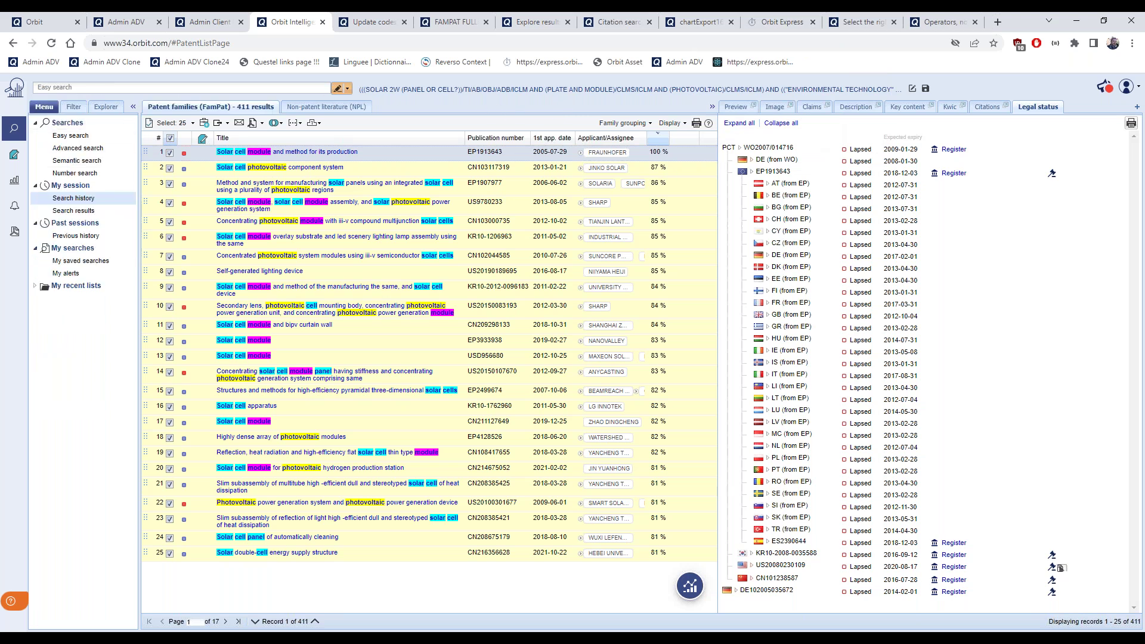
{"action": "left_click", "coordinate": [73, 198]}
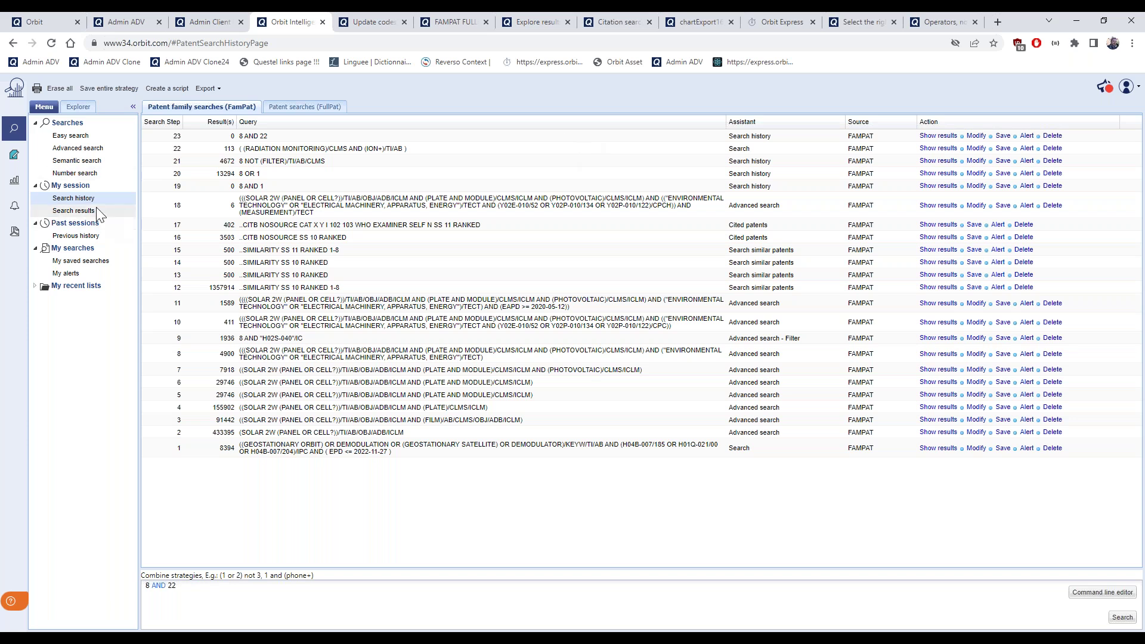
{"action": "double_click", "coordinate": [245, 238]}
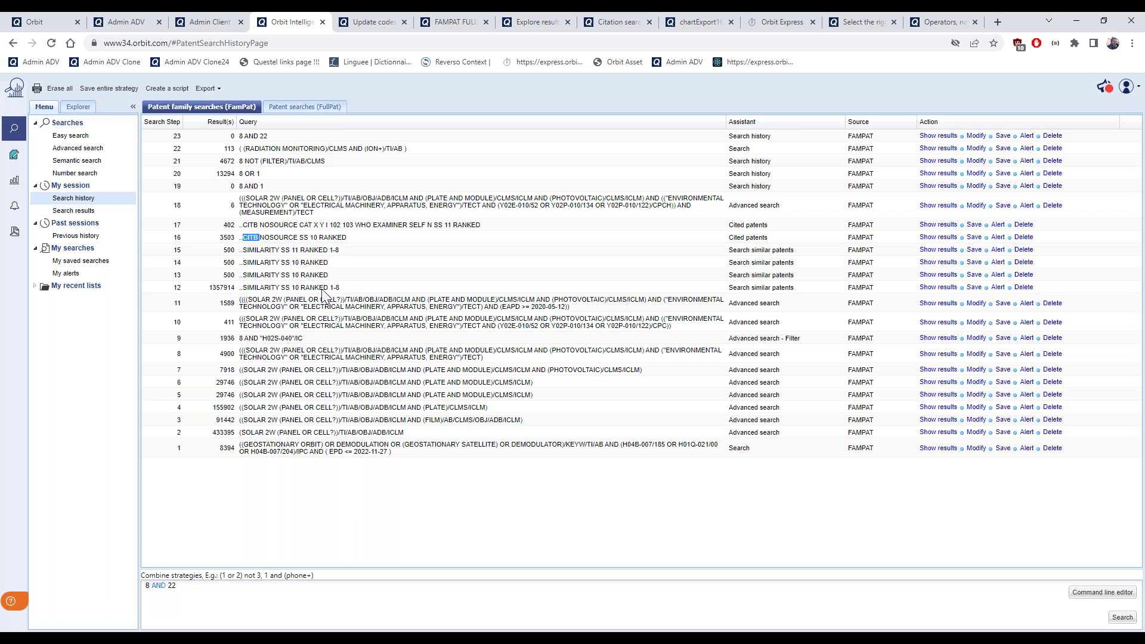
Highlight the SIMILARITY SS 10 RANKED query, then open Previous history listing 38 past queries
{"action": "left_click_drag", "start_coordinate": [328, 276], "coordinate": [216, 278]}
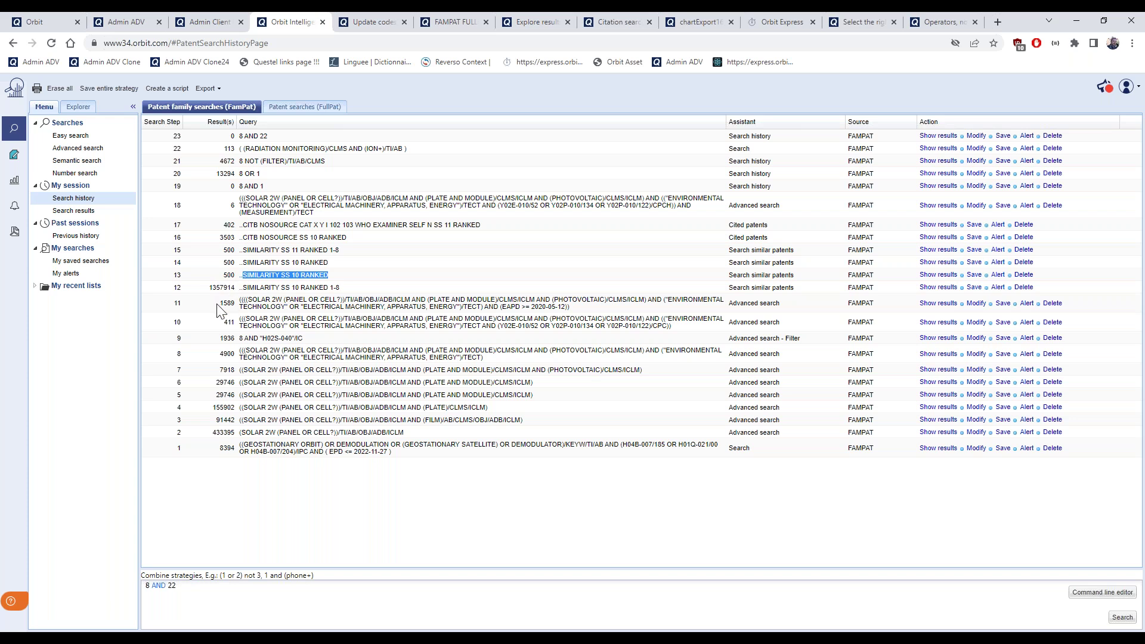
{"action": "left_click", "coordinate": [225, 303]}
{"action": "left_click", "coordinate": [76, 236]}
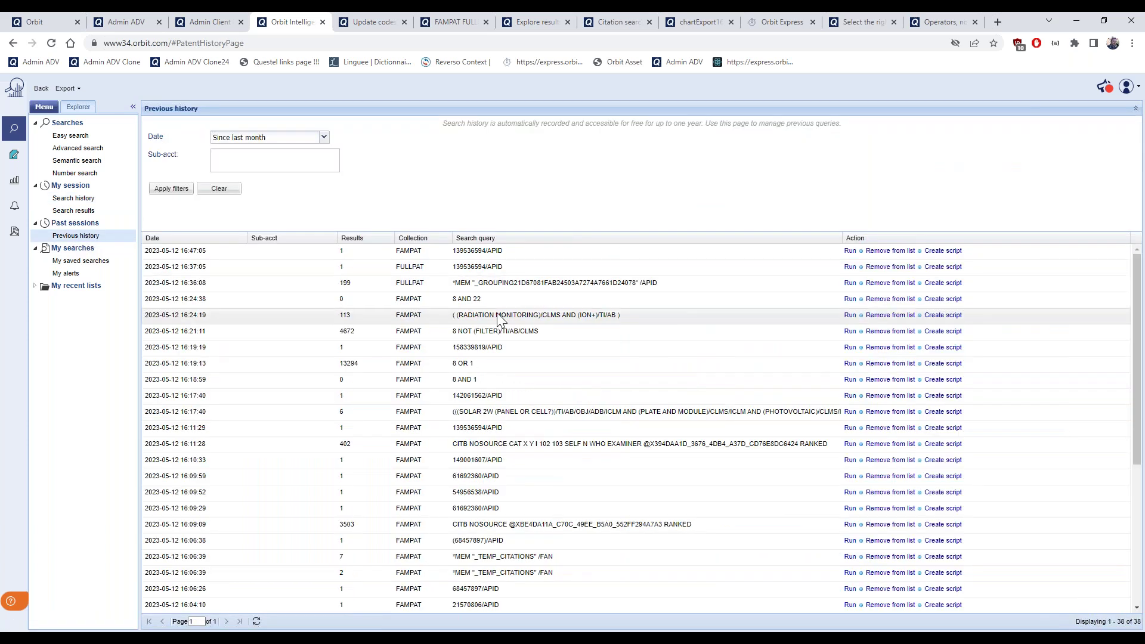
Filter the past-query history to searches since last year
{"action": "scroll", "coordinate": [497, 312], "scroll_direction": "down", "scroll_amount": 1}
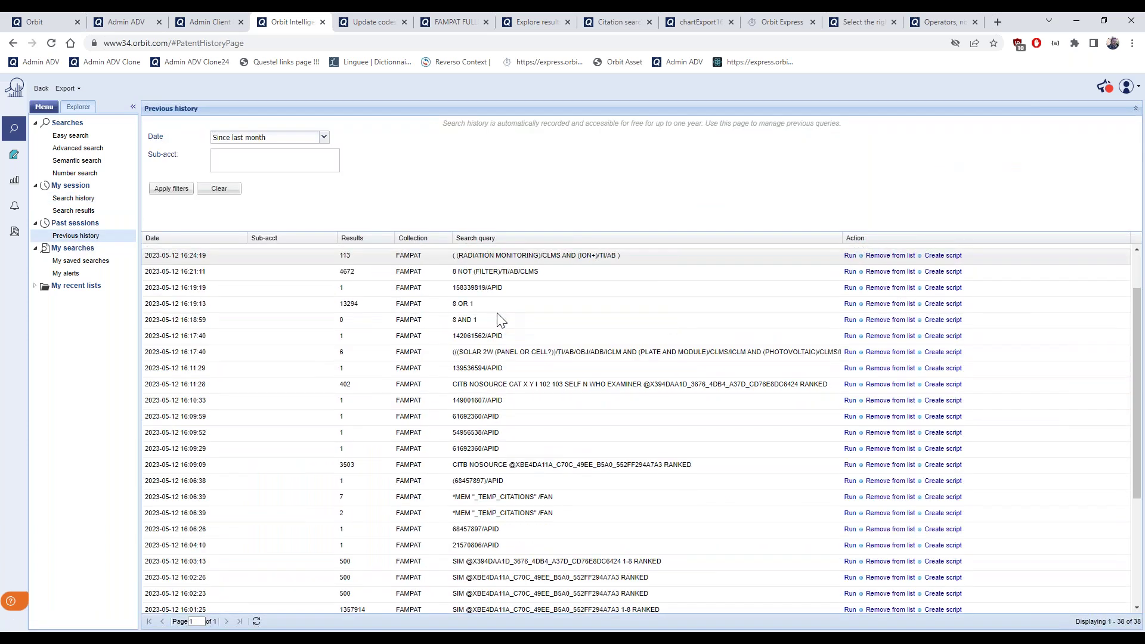
{"action": "scroll", "coordinate": [500, 321], "scroll_direction": "down", "scroll_amount": 1}
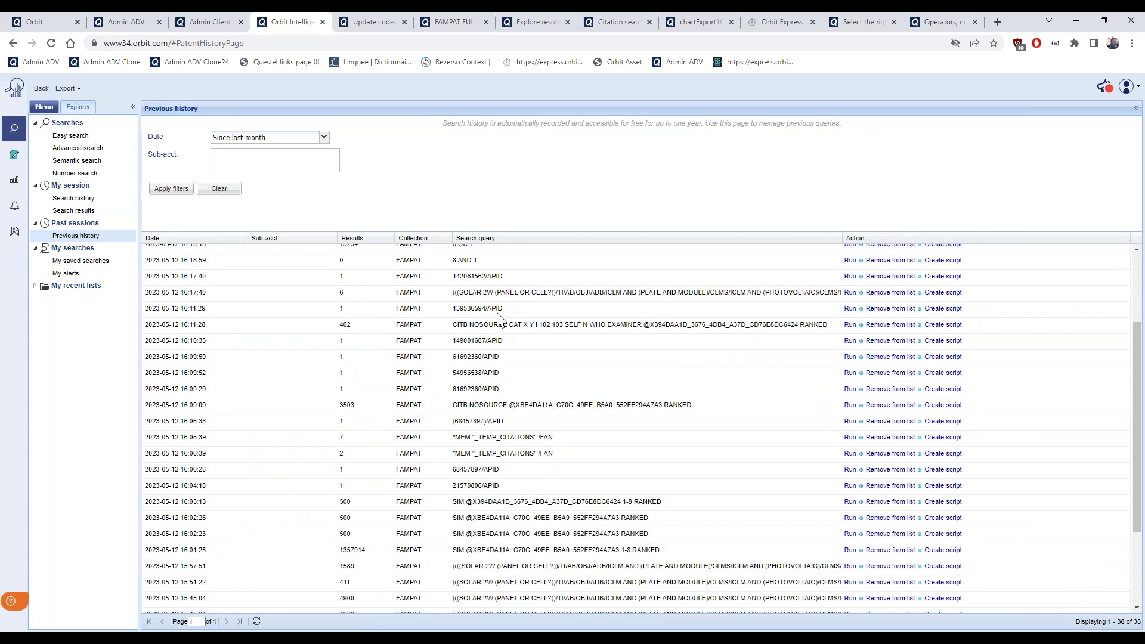
{"action": "scroll", "coordinate": [500, 320], "scroll_direction": "down", "scroll_amount": 1}
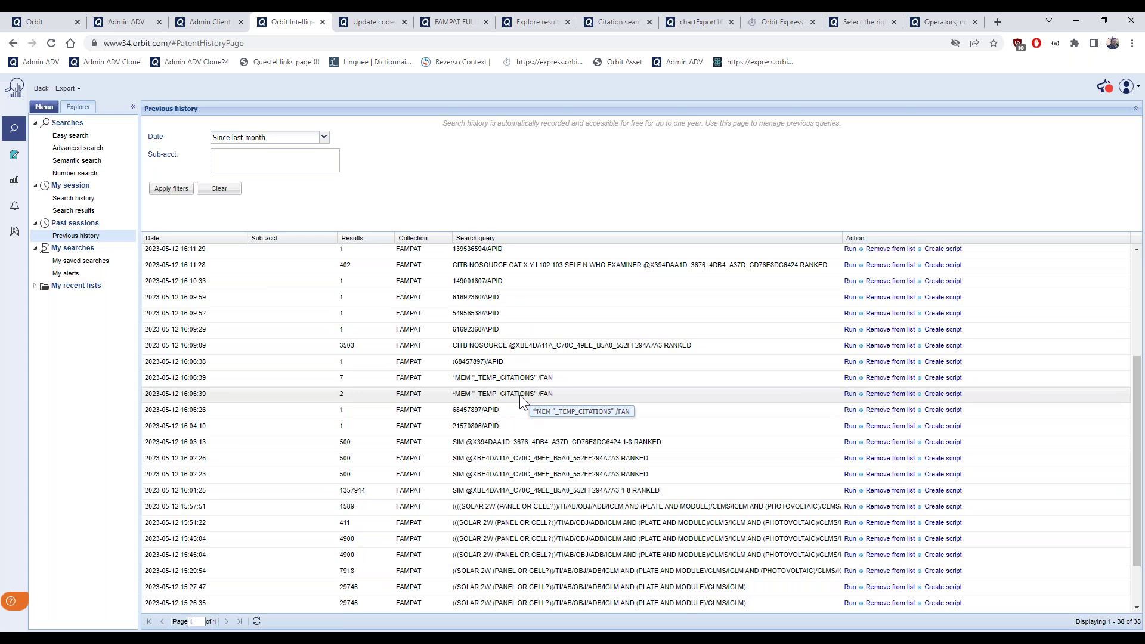
{"action": "scroll", "coordinate": [520, 395], "scroll_direction": "down", "scroll_amount": 1}
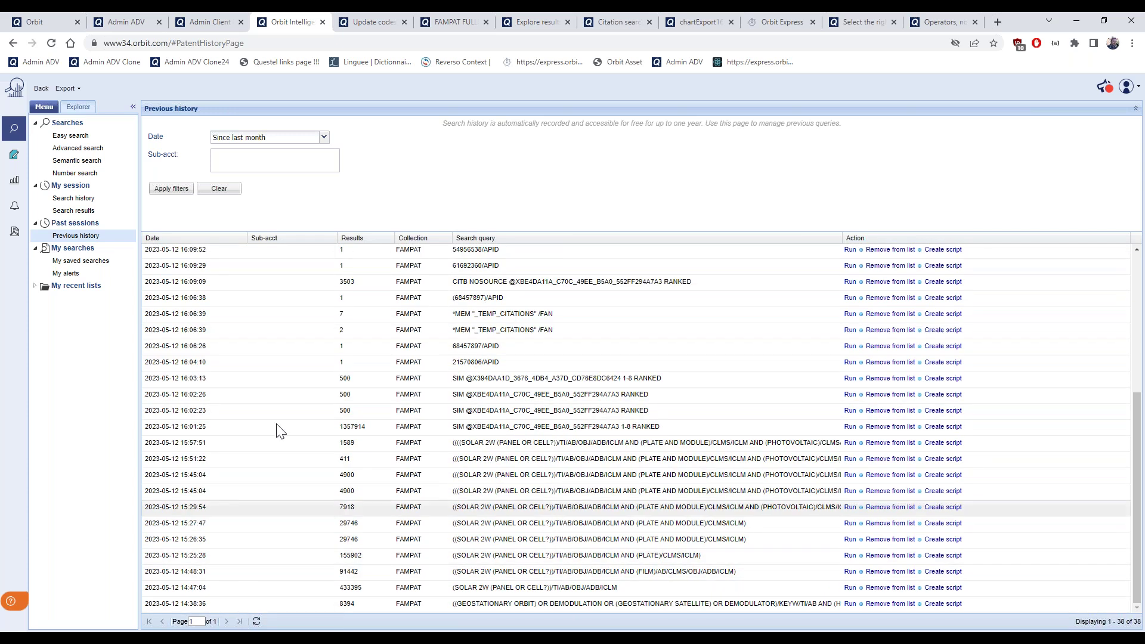
{"action": "left_click", "coordinate": [324, 137]}
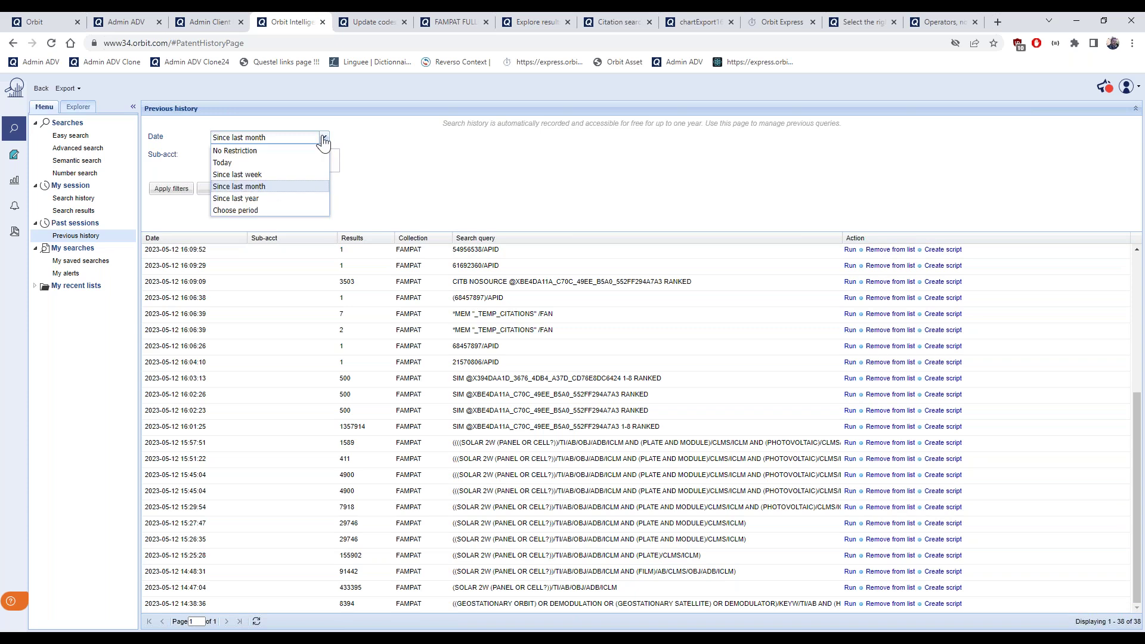
{"action": "left_click", "coordinate": [278, 199]}
{"action": "left_click", "coordinate": [171, 189]}
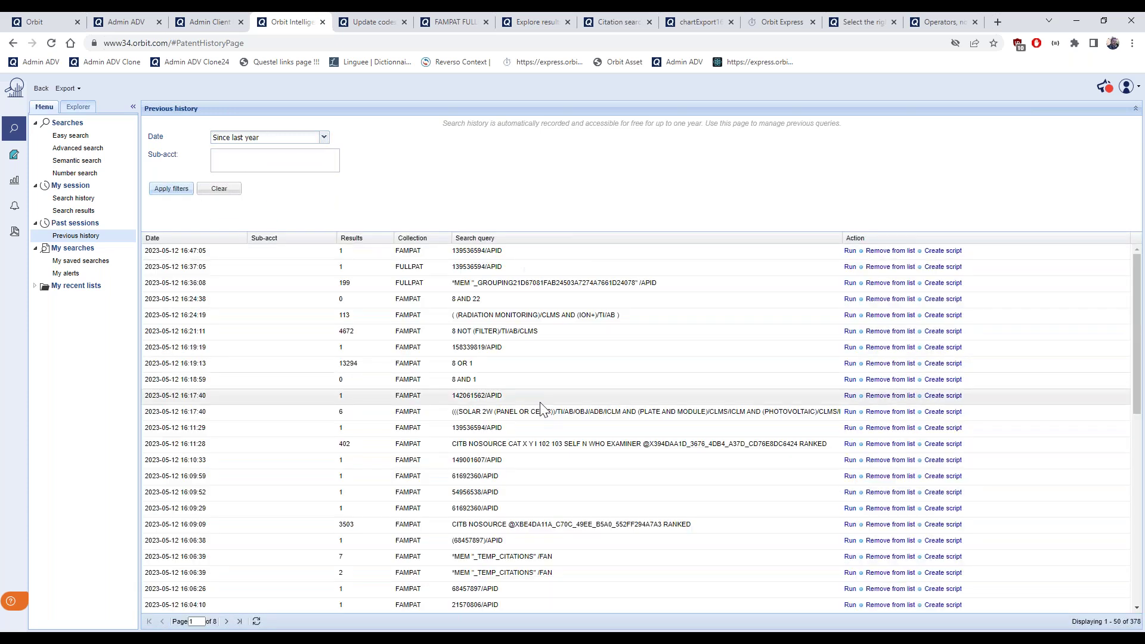
{"action": "scroll", "coordinate": [542, 411], "scroll_direction": "down", "scroll_amount": 7}
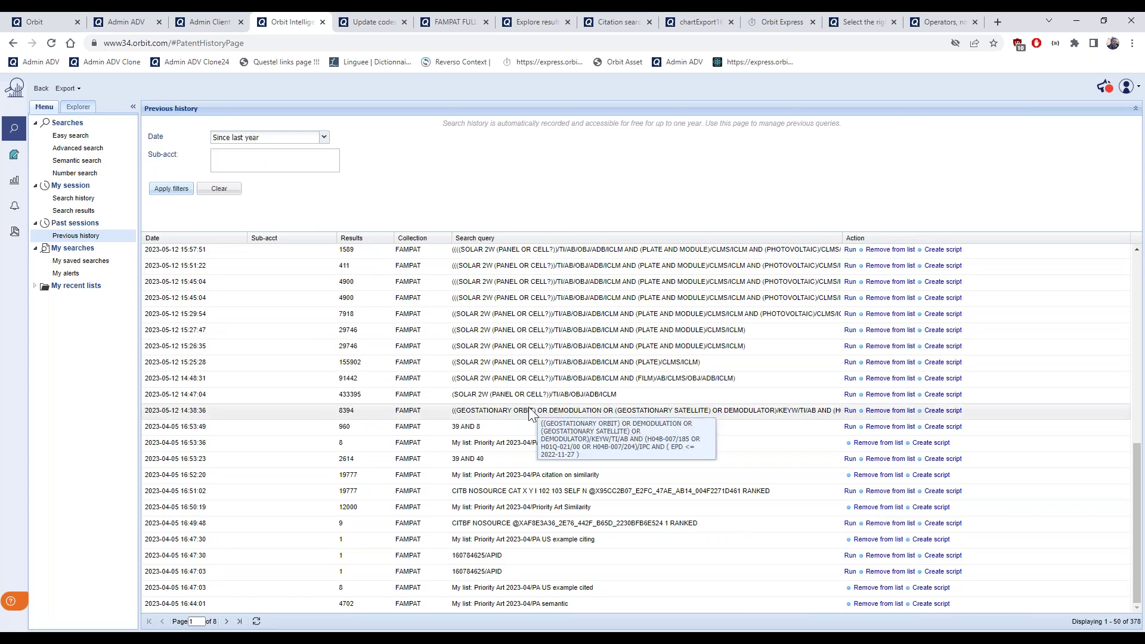
{"action": "scroll", "coordinate": [529, 407], "scroll_direction": "up", "scroll_amount": 1}
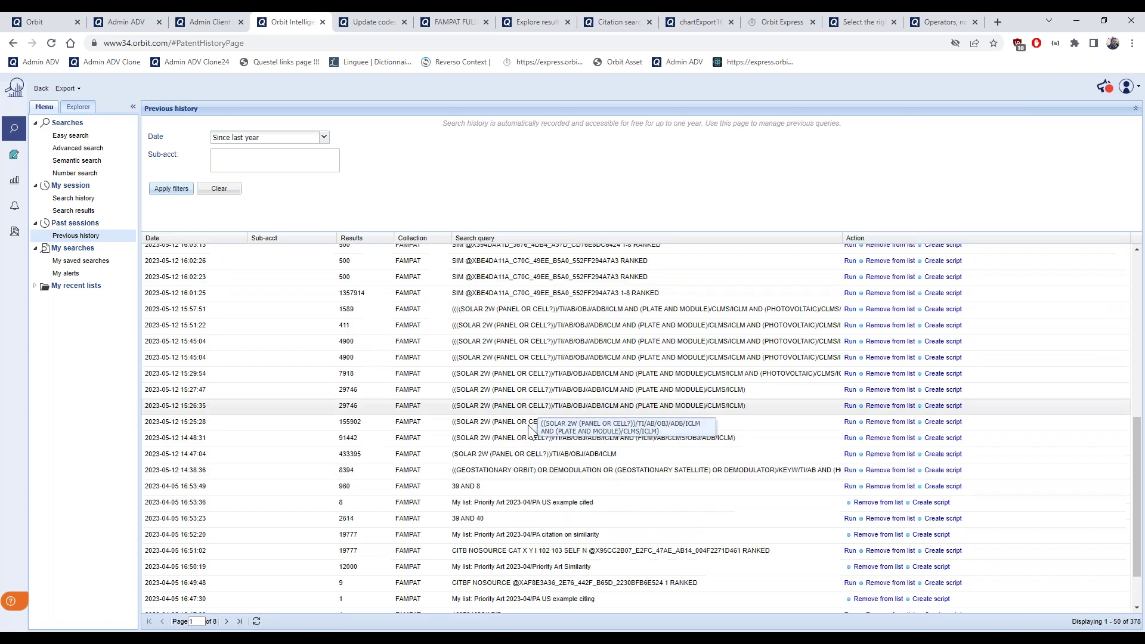
{"action": "left_click", "coordinate": [451, 590]}
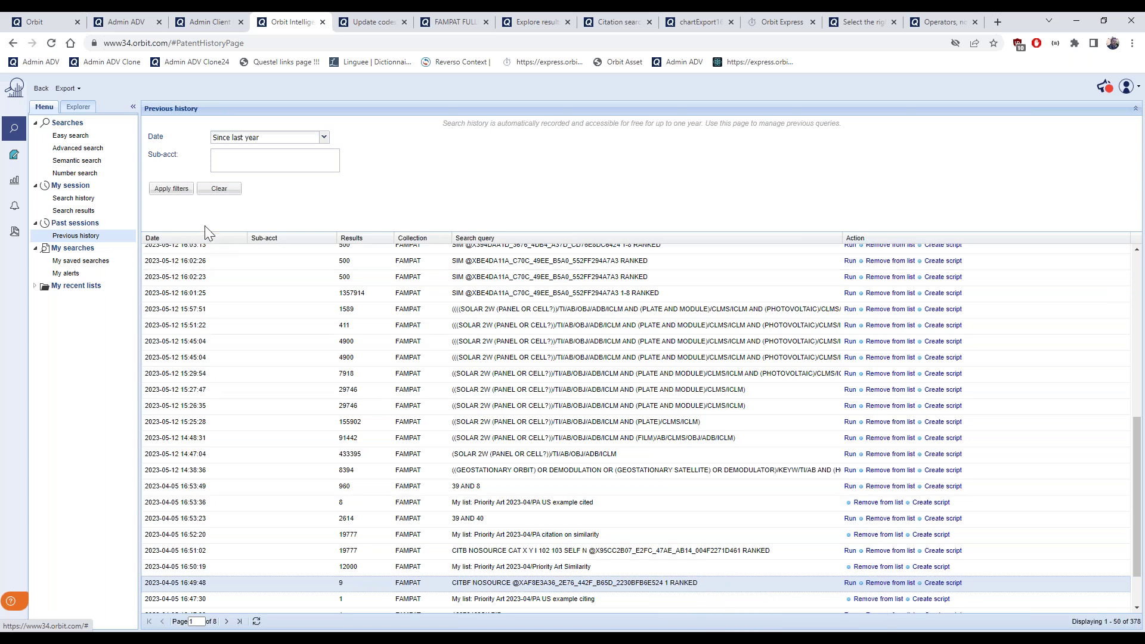
{"action": "left_click", "coordinate": [91, 199]}
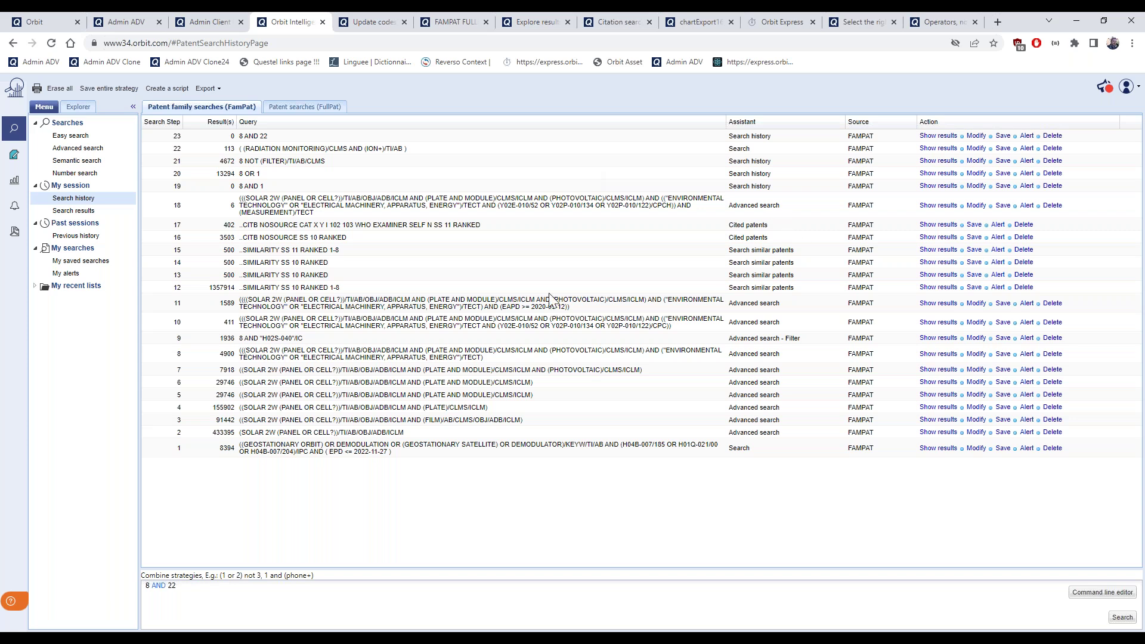
Abandon saving a strategy named 'Cit' and show step 15's 500 SIMILARITY SS 11 RANKED results
{"action": "left_click", "coordinate": [973, 275]}
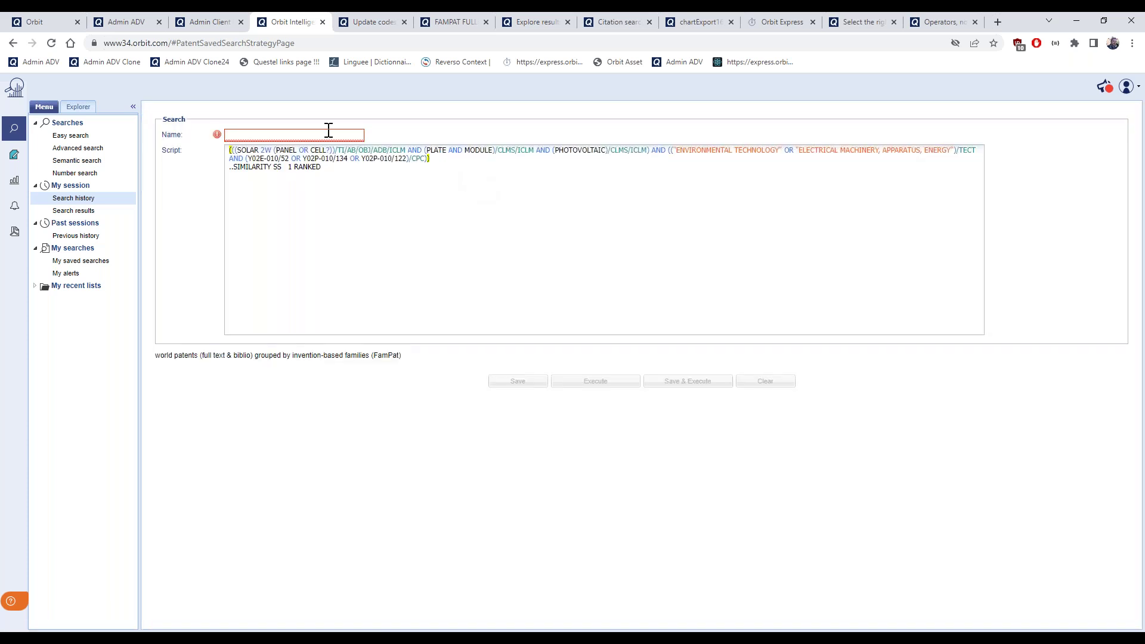
{"action": "left_click", "coordinate": [325, 132]}
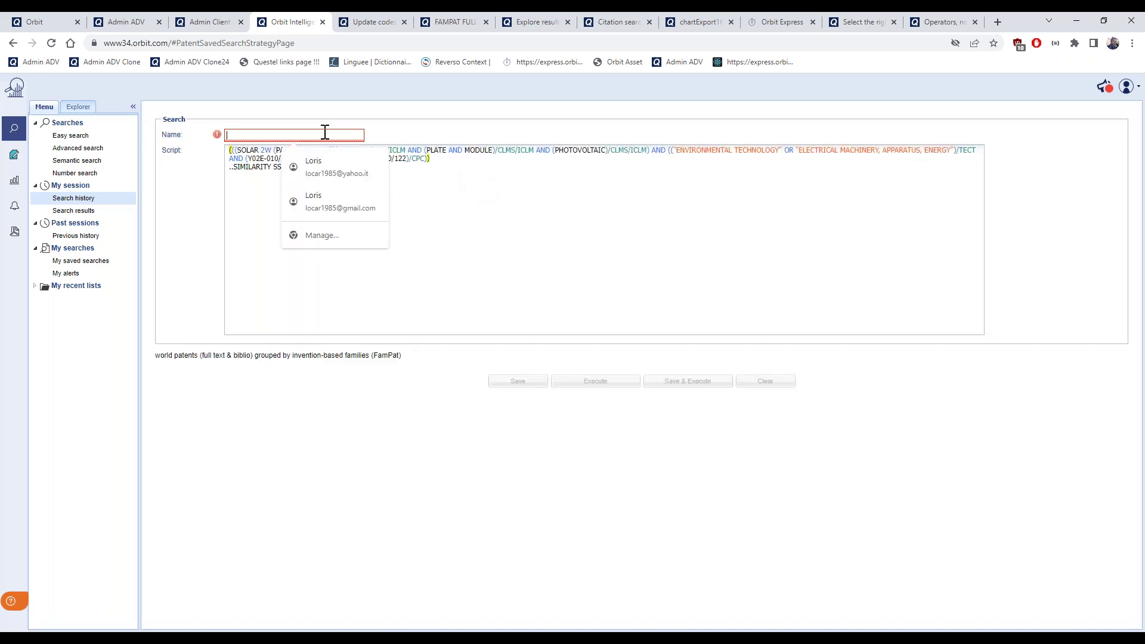
{"action": "type", "text": "Cit"}
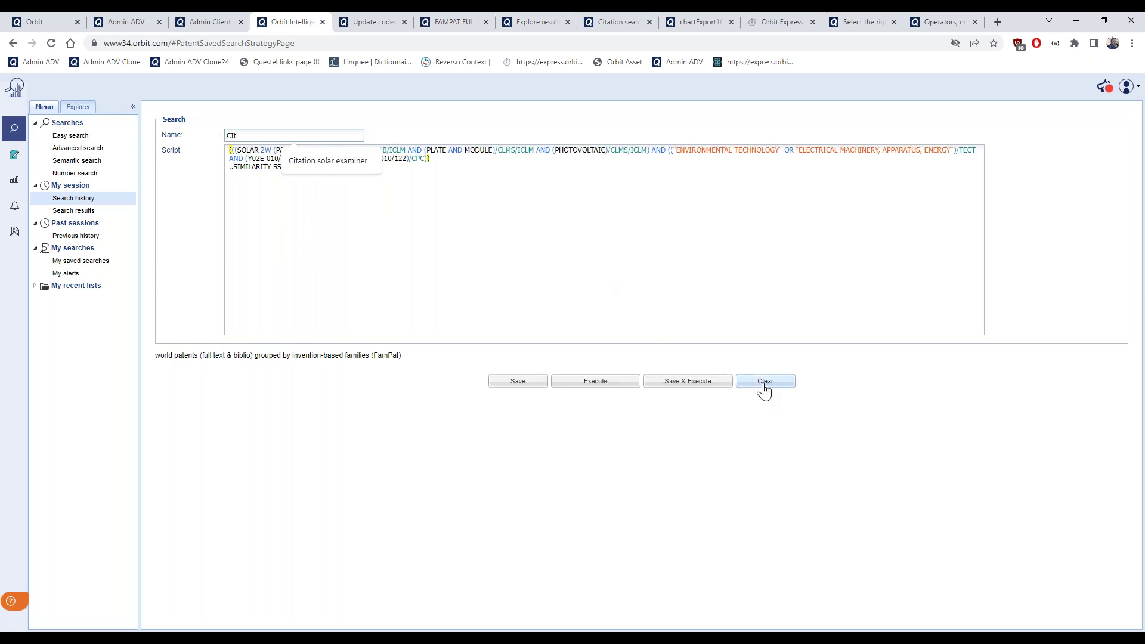
{"action": "left_click", "coordinate": [75, 198]}
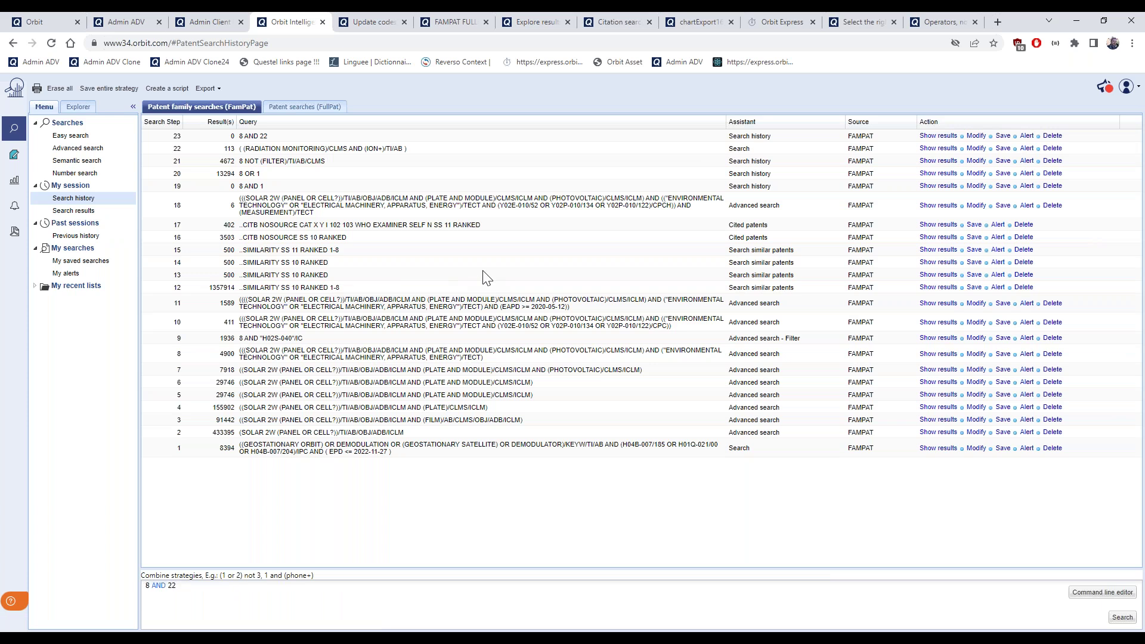
{"action": "left_click", "coordinate": [938, 249]}
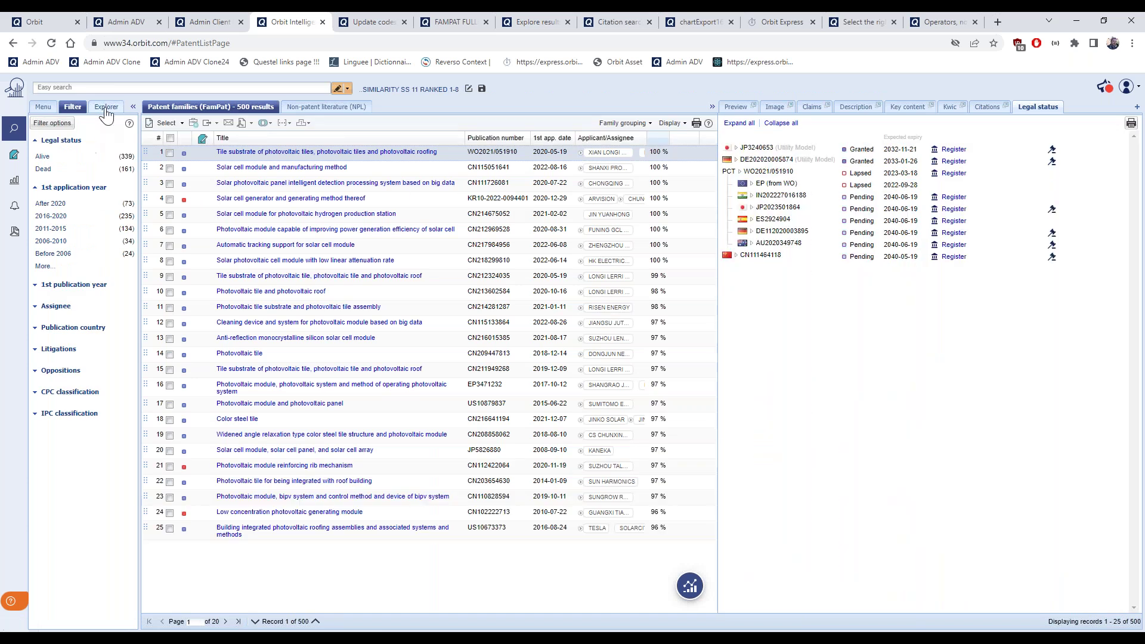
Show the Explorer folder tree, select all 500 result families, and start the Portfolio wizard
{"action": "left_click", "coordinate": [106, 108]}
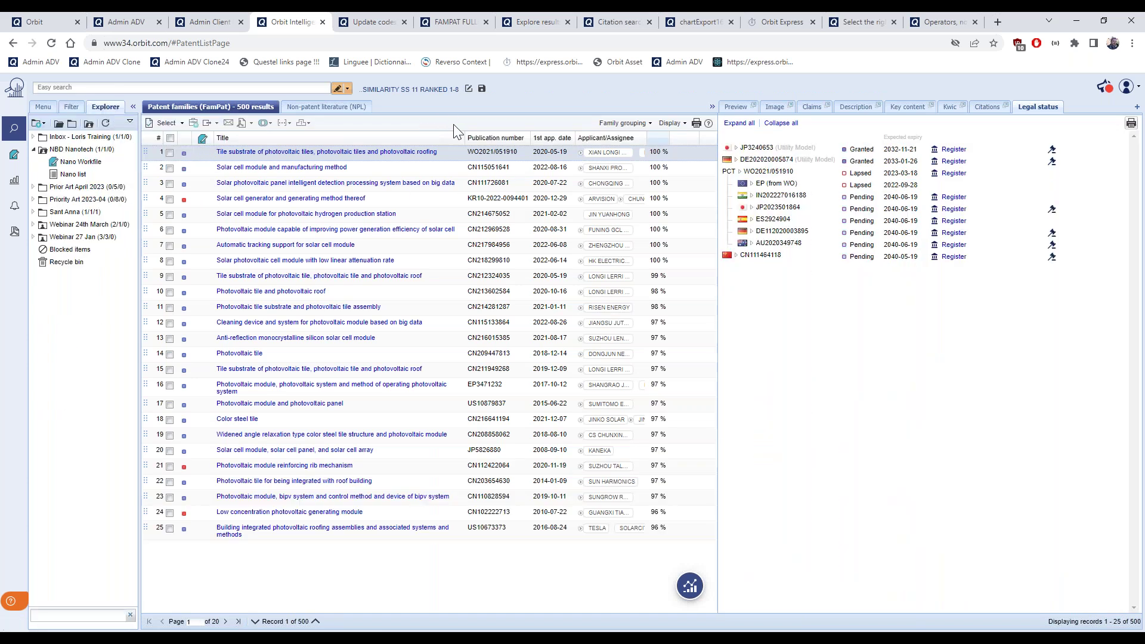
{"action": "left_click", "coordinate": [166, 124]}
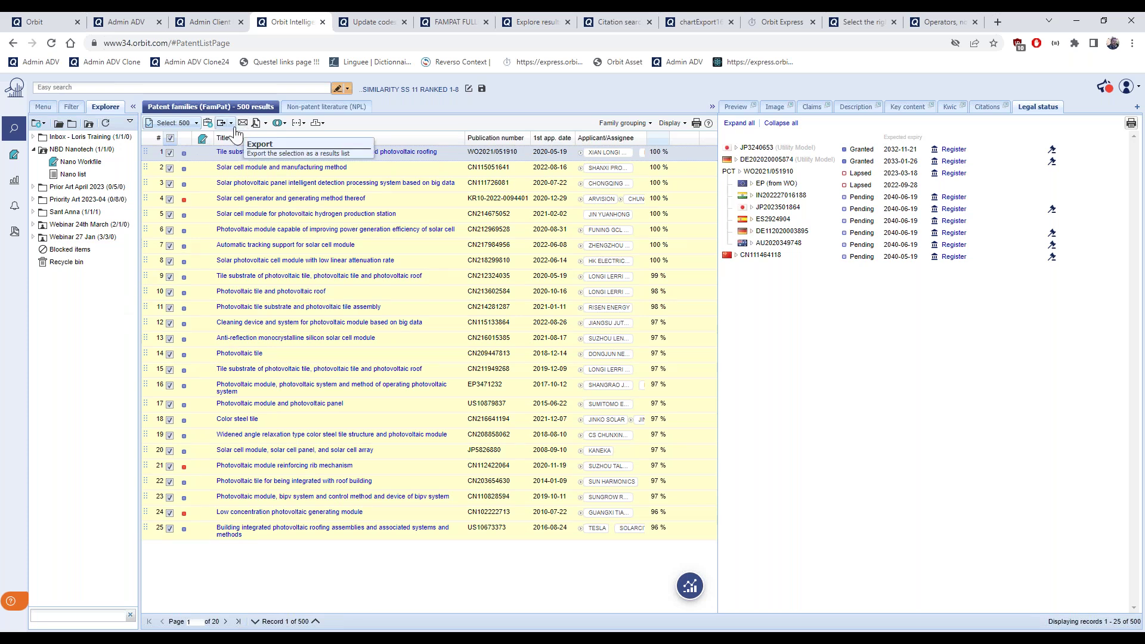
{"action": "left_click", "coordinate": [210, 124]}
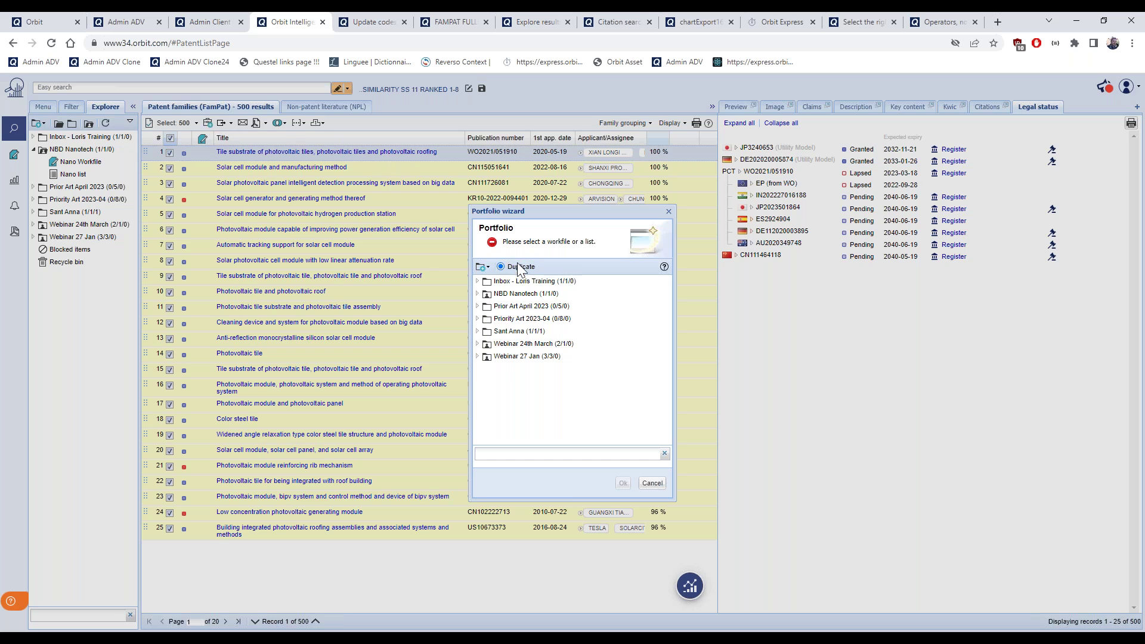
Browse to Priority Art 2023-04 in the Portfolio wizard, then cancel without adding the families
{"action": "left_click", "coordinate": [477, 319]}
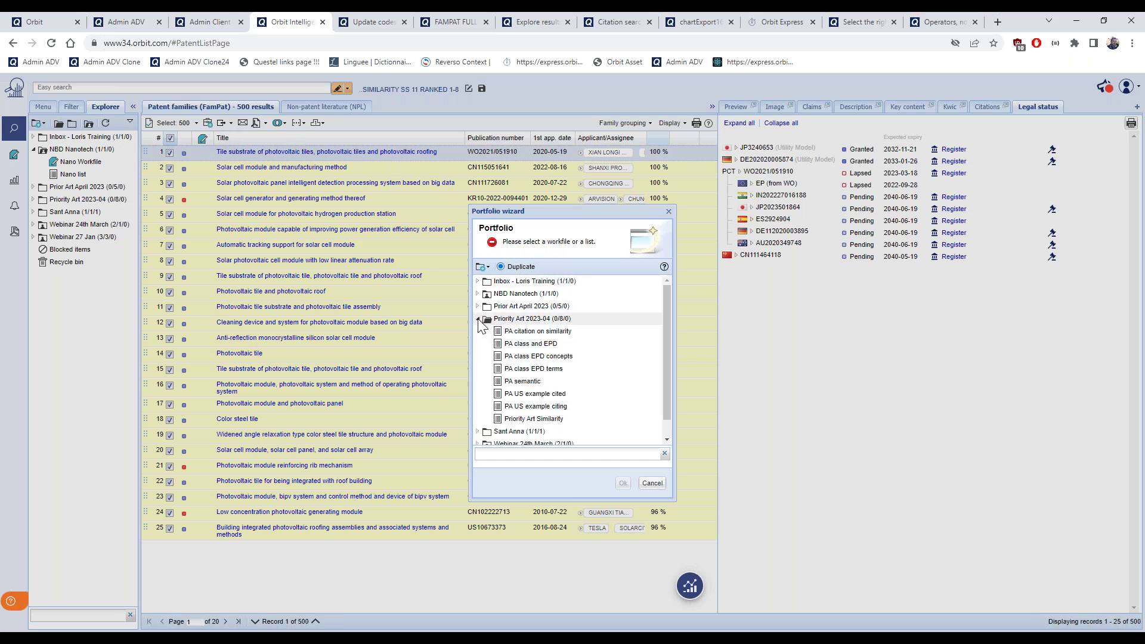
{"action": "left_click", "coordinate": [566, 322]}
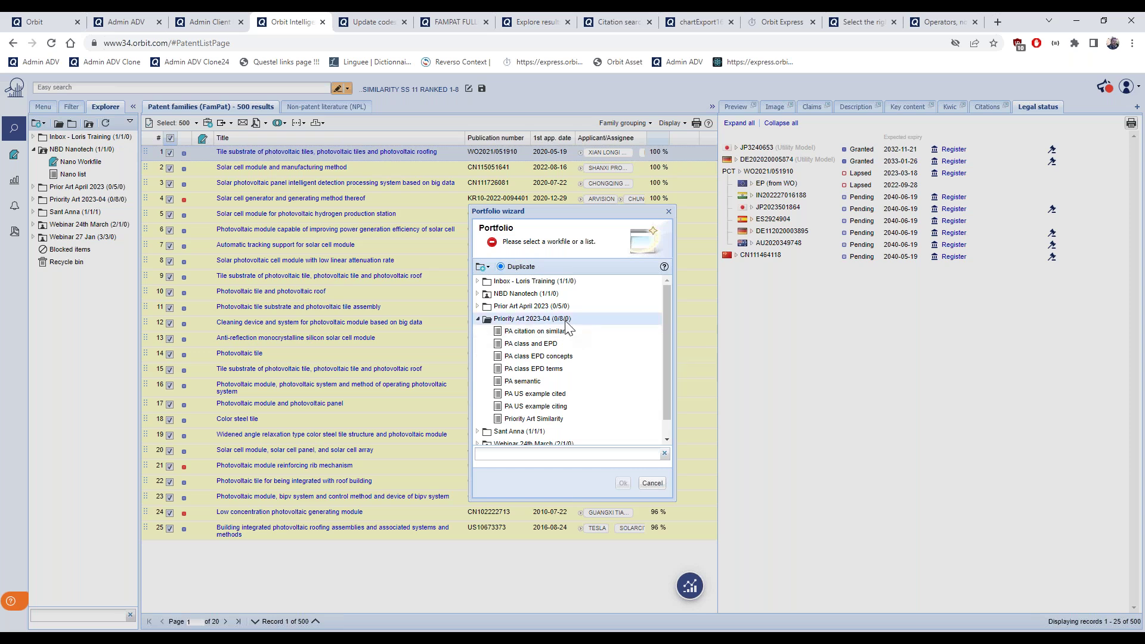
{"action": "left_click", "coordinate": [487, 267]}
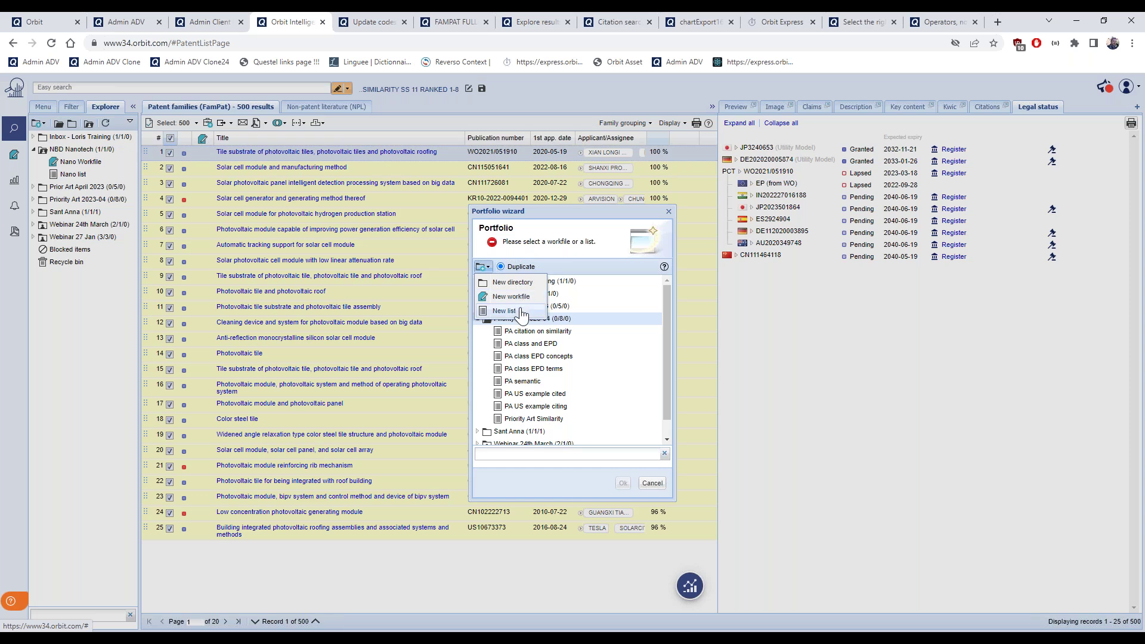
{"action": "left_click", "coordinate": [589, 264]}
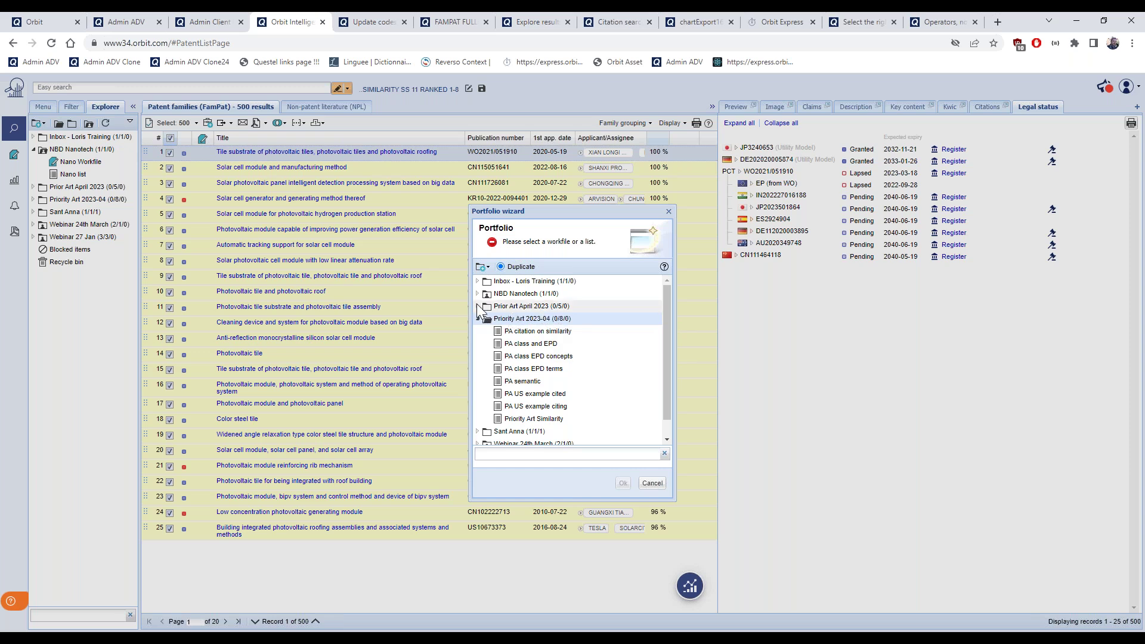
{"action": "mouse_move", "coordinate": [524, 325]}
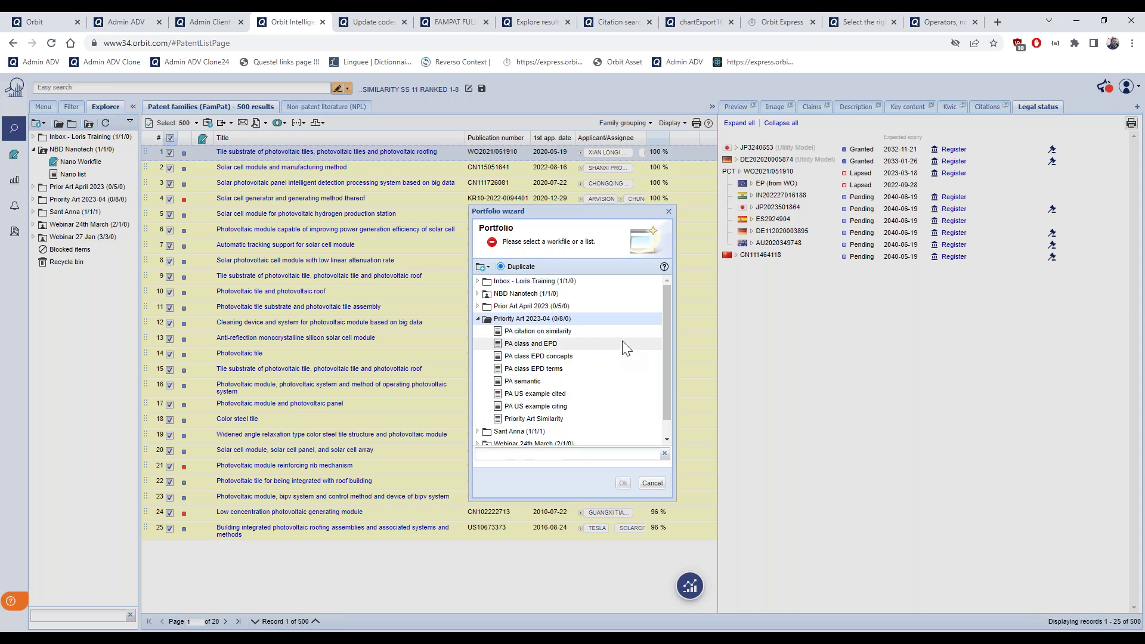
{"action": "left_click", "coordinate": [652, 484]}
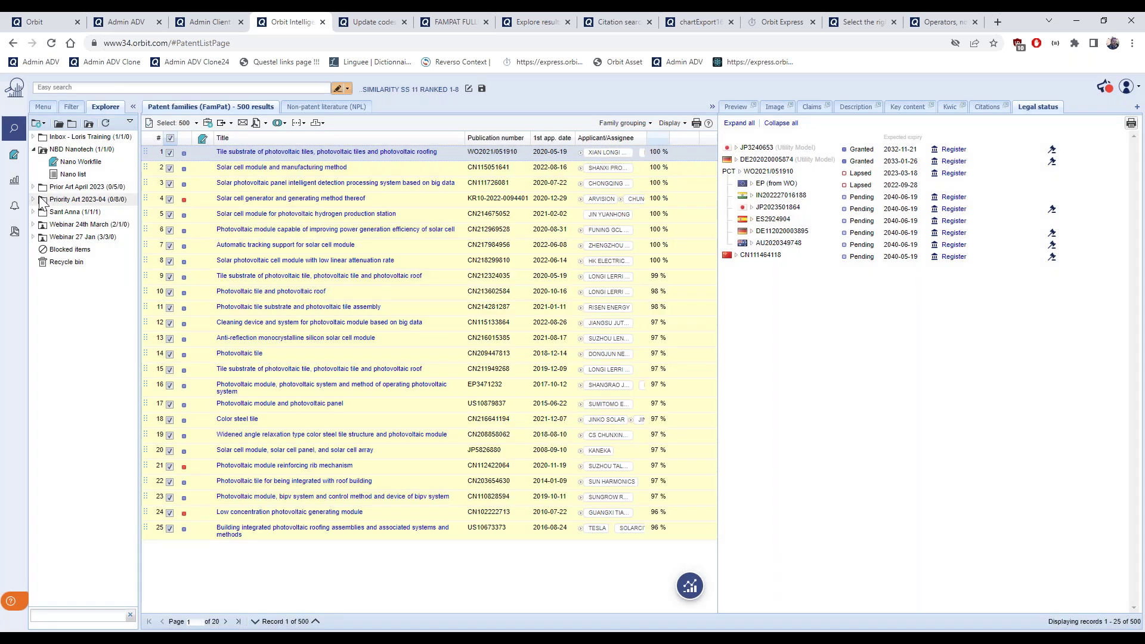
Expand Priority Art 2023-04 and open the PA semantic list of 4702 families
{"action": "left_click", "coordinate": [33, 200]}
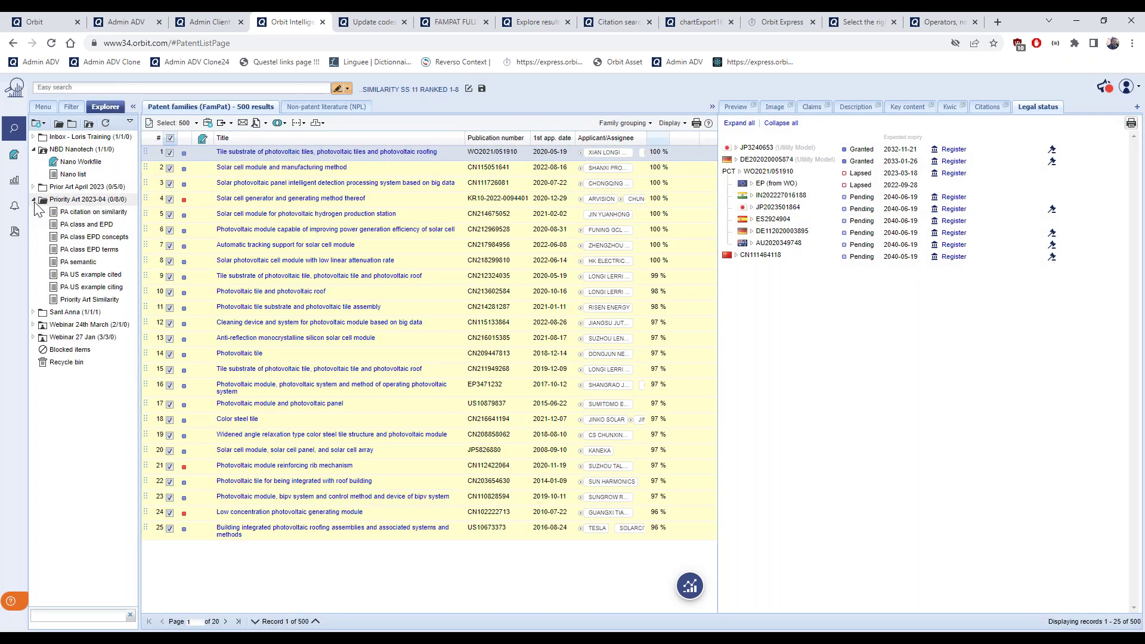
{"action": "double_click", "coordinate": [86, 263]}
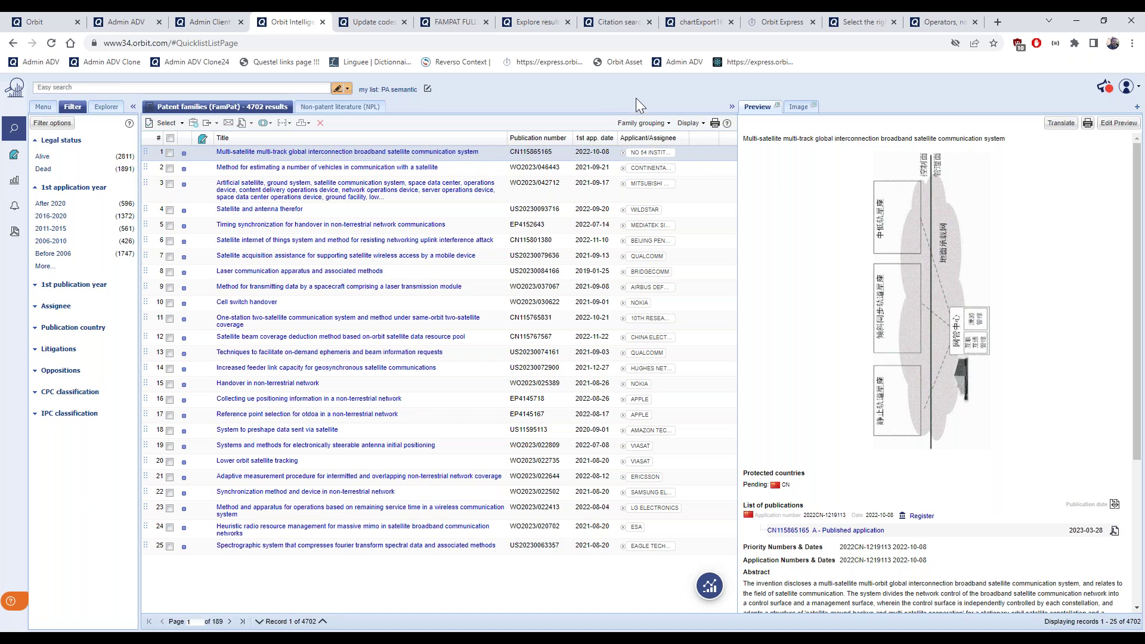
Group results by extended patent families and view the Timing synchronization for handover record
{"action": "left_click", "coordinate": [671, 123]}
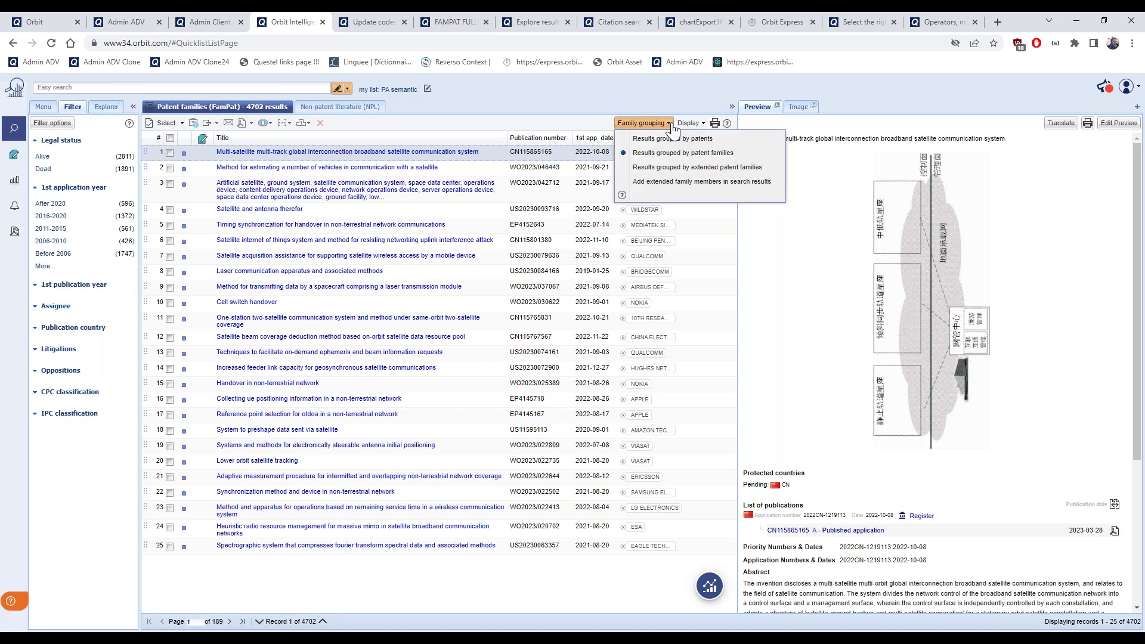
{"action": "left_click", "coordinate": [670, 173]}
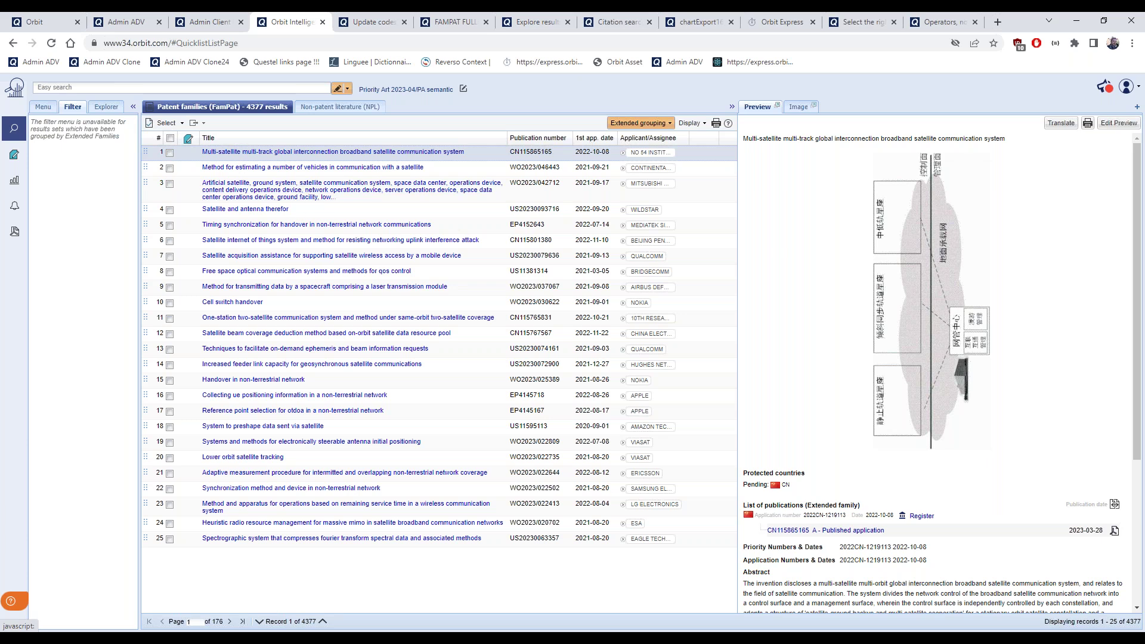
{"action": "left_click", "coordinate": [298, 224]}
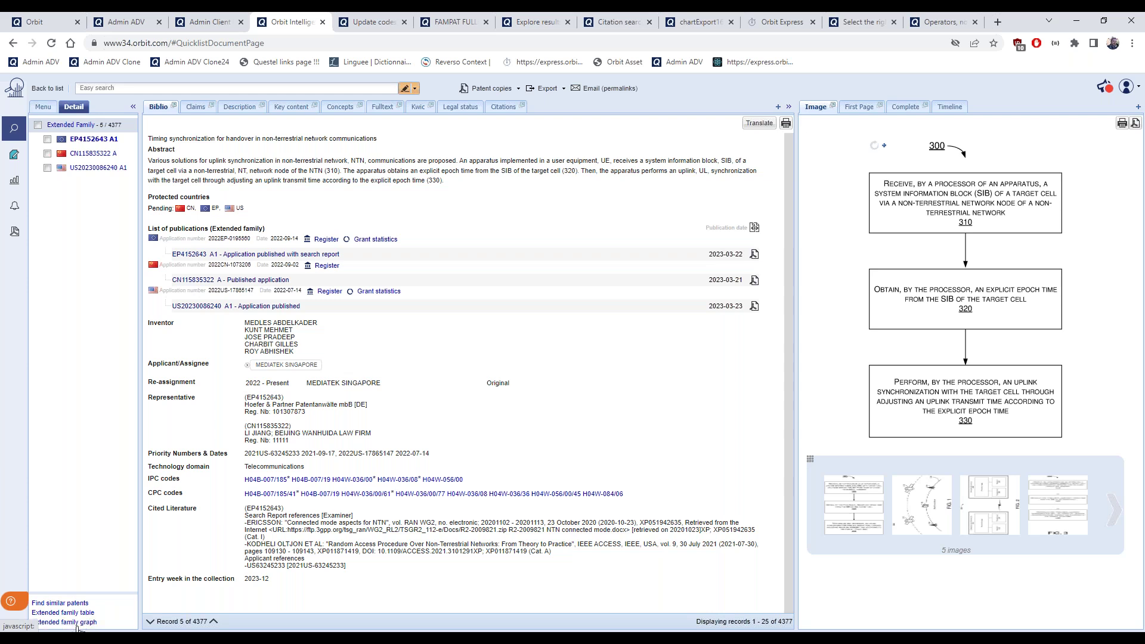
{"action": "left_click", "coordinate": [47, 88]}
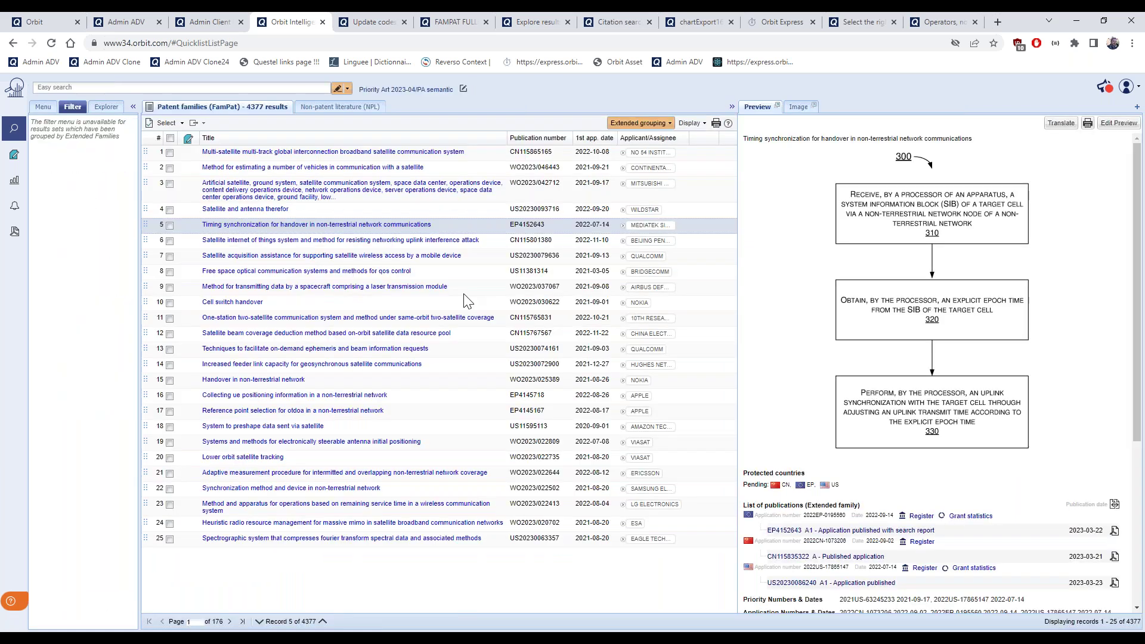
Preview the Cell switch handover, Lower orbit satellite tracking, and row 25 spectrographic system records
{"action": "left_click", "coordinate": [480, 301]}
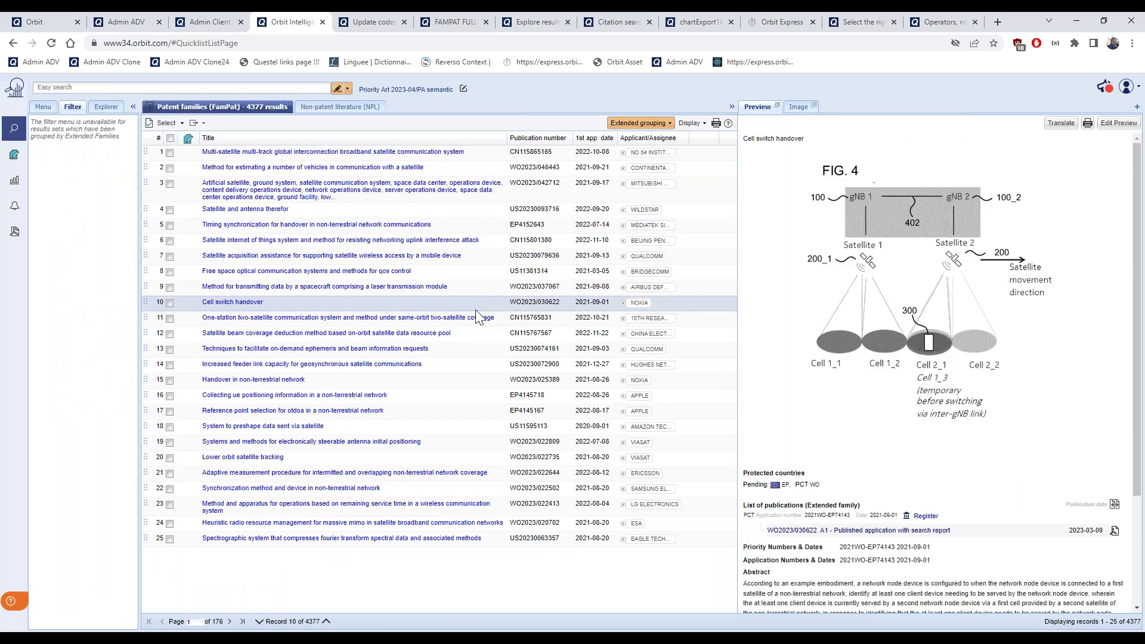
{"action": "left_click", "coordinate": [456, 443]}
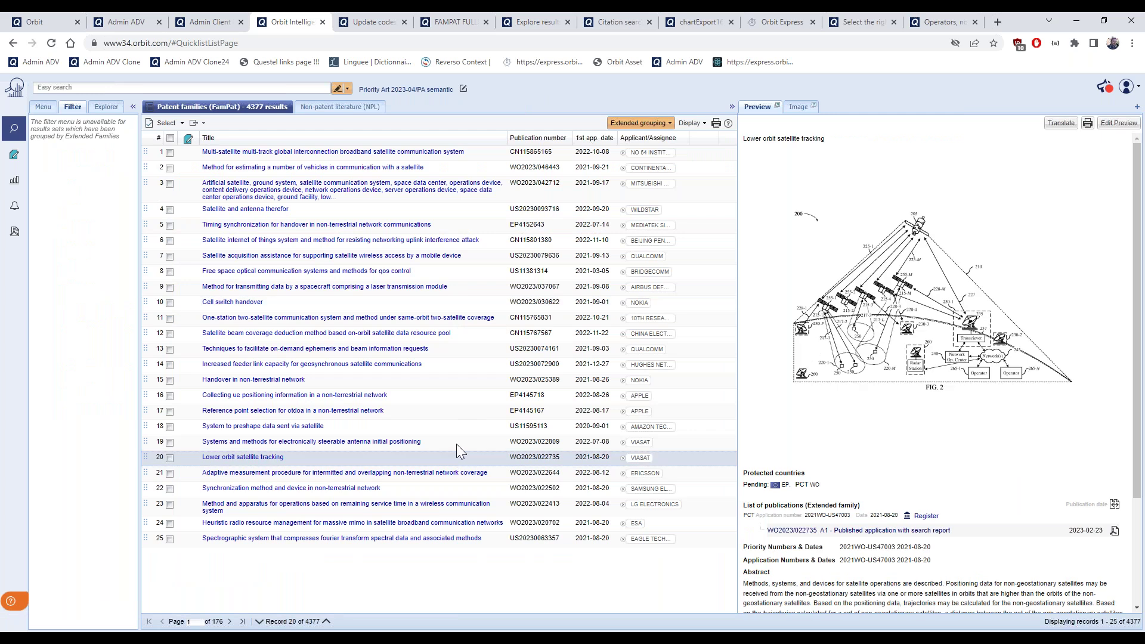
{"action": "left_click", "coordinate": [474, 539]}
{"action": "scroll", "coordinate": [998, 491], "scroll_direction": "down", "scroll_amount": 5}
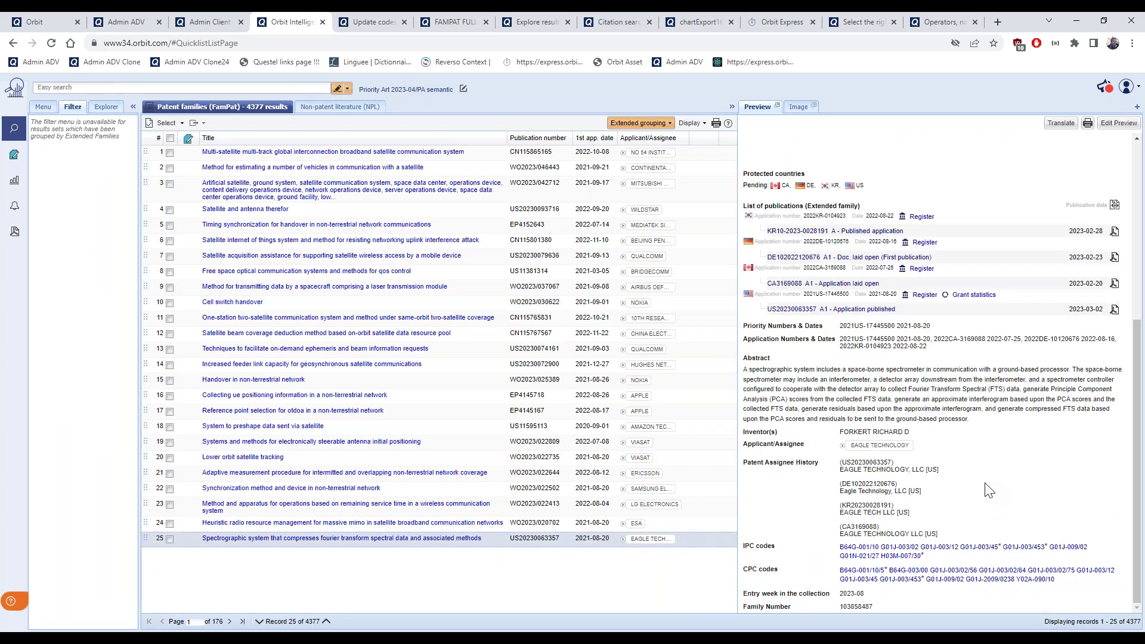
{"action": "scroll", "coordinate": [991, 491], "scroll_direction": "up", "scroll_amount": 1}
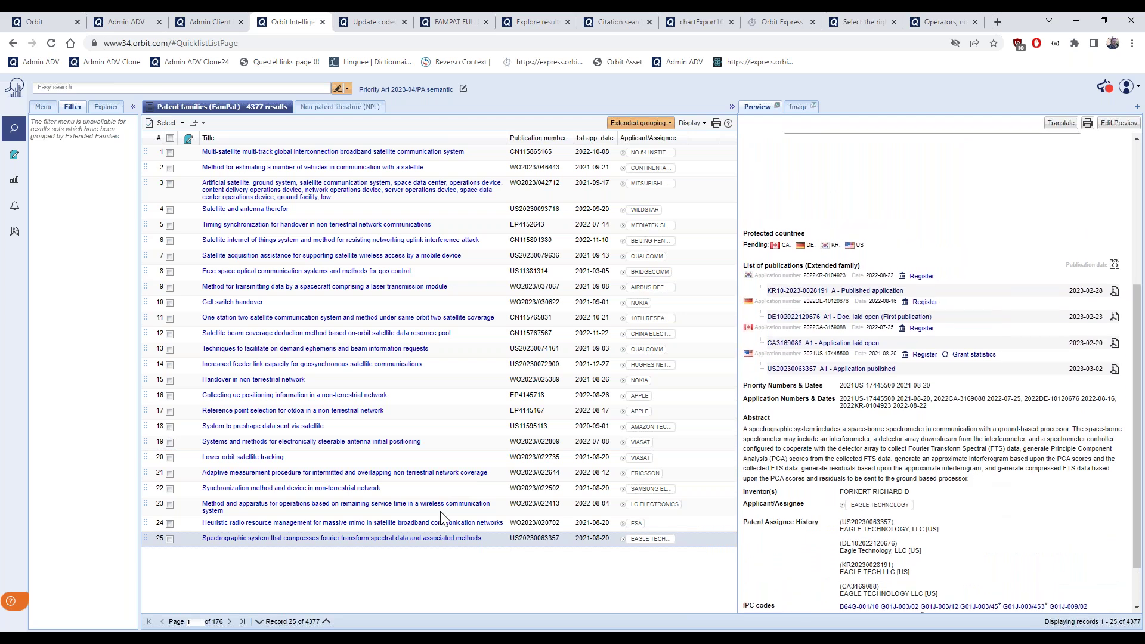
{"action": "left_click", "coordinate": [340, 539]}
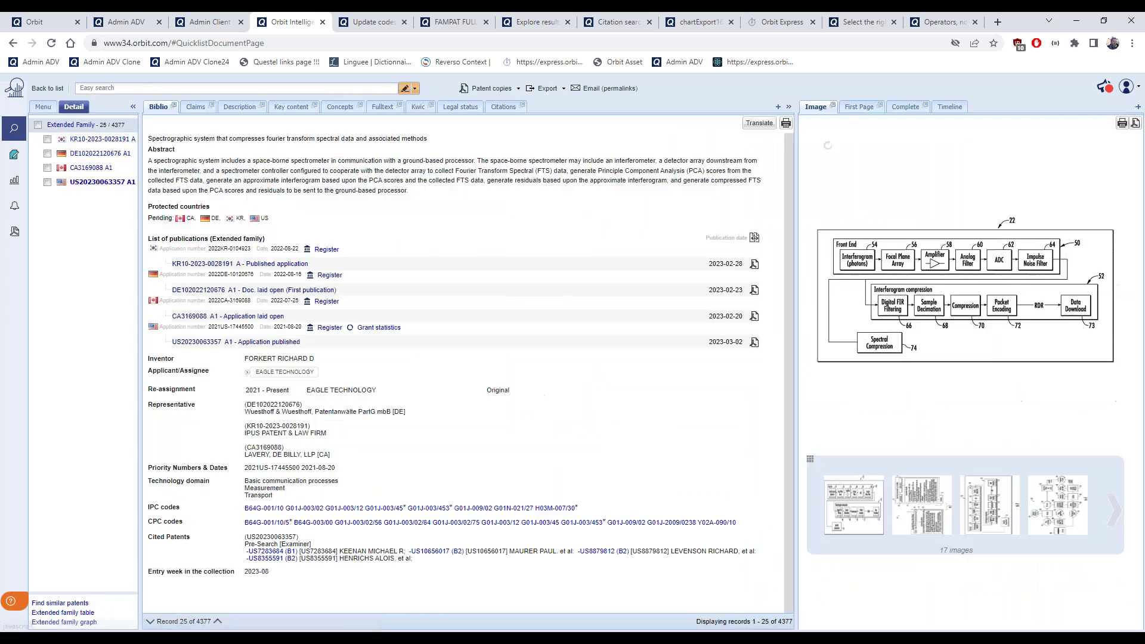
{"action": "left_click", "coordinate": [80, 623]}
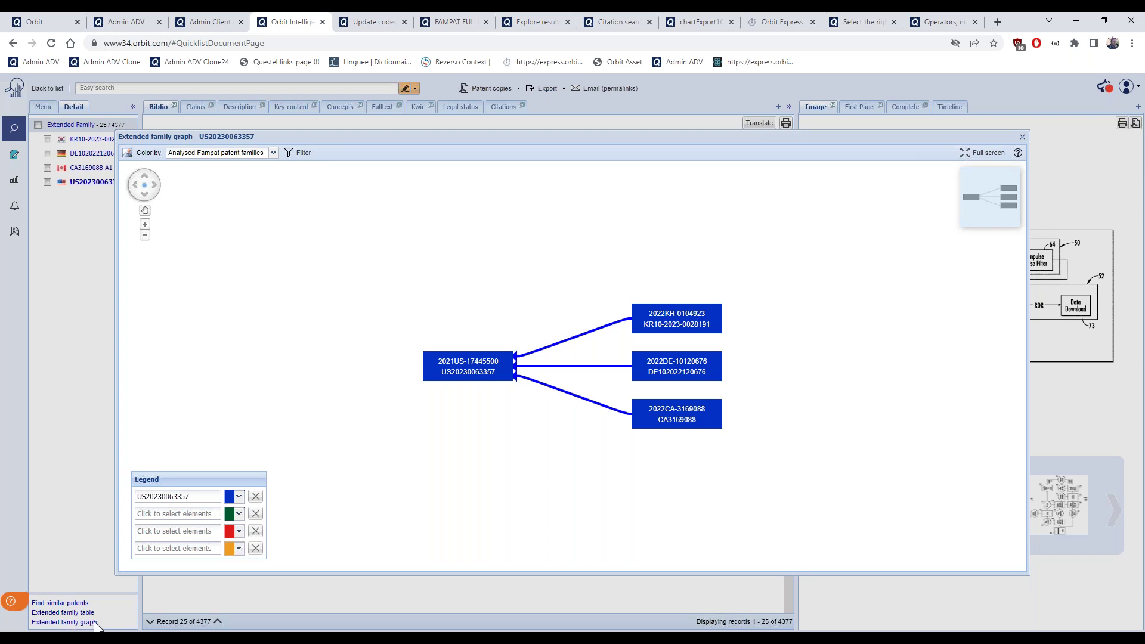
{"action": "left_click", "coordinate": [686, 423]}
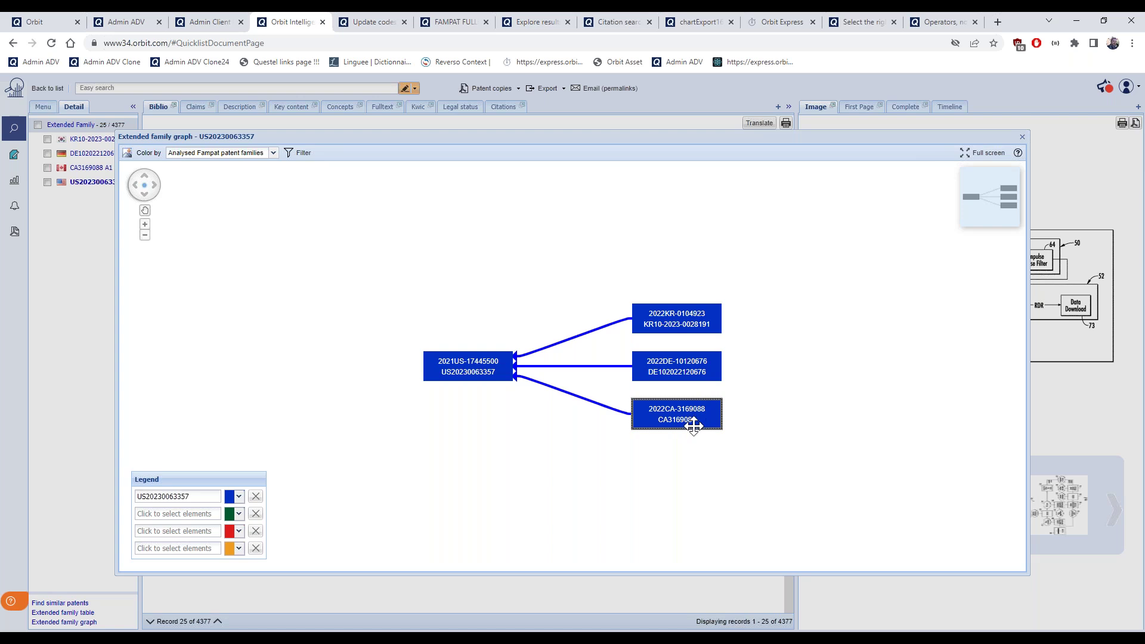
{"action": "mouse_move", "coordinate": [692, 425]}
{"action": "mouse_move", "coordinate": [589, 373]}
{"action": "left_click", "coordinate": [1022, 139]}
Review the spectrographic patent's extended family table, widen the member panel, and return to the list
{"action": "left_click", "coordinate": [75, 615]}
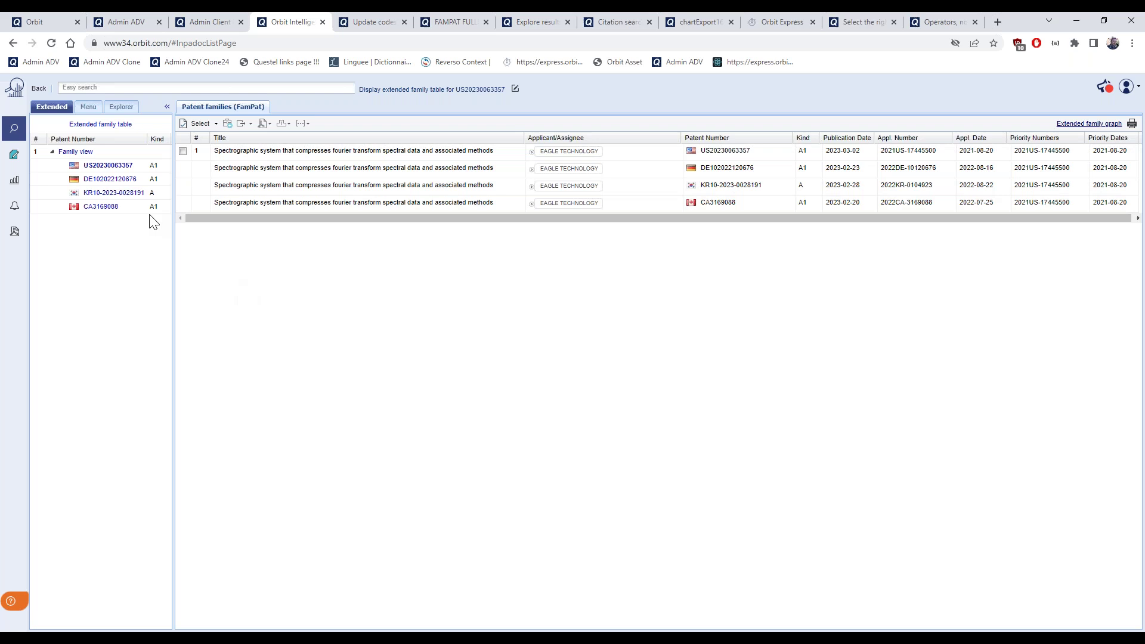
{"action": "left_click", "coordinate": [41, 88]}
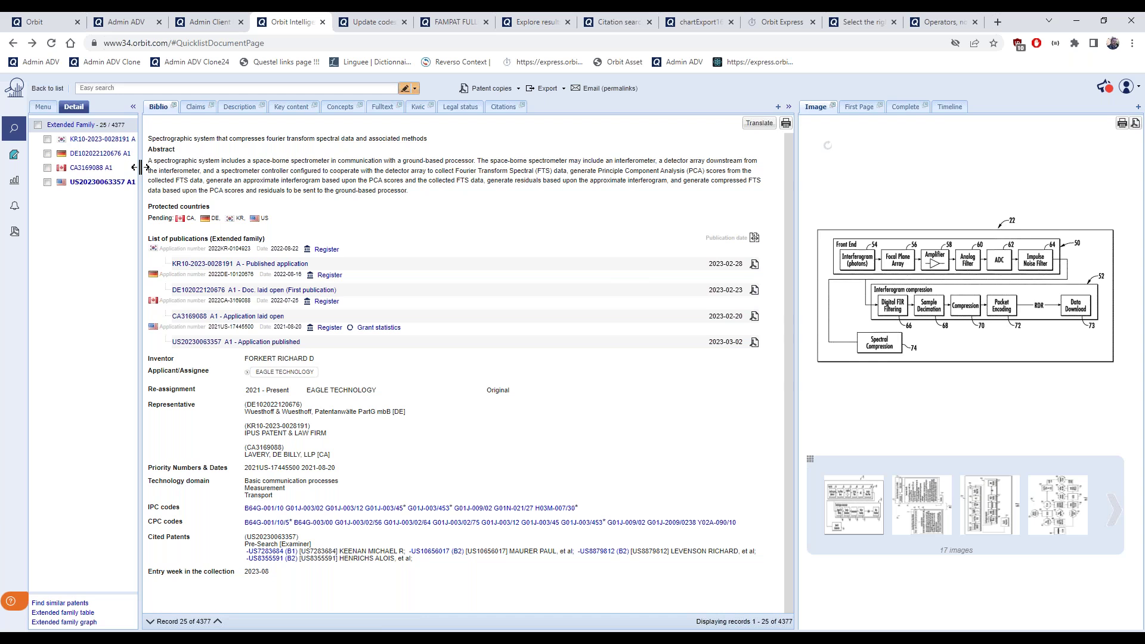
{"action": "left_click_drag", "start_coordinate": [142, 167], "coordinate": [167, 167]}
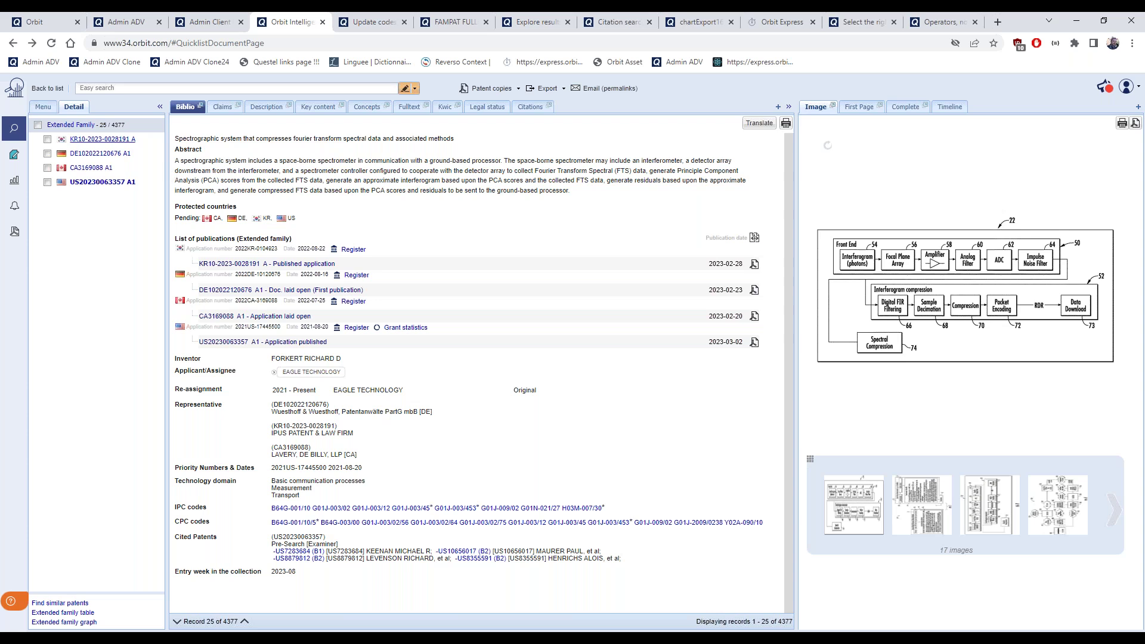
{"action": "left_click", "coordinate": [47, 89]}
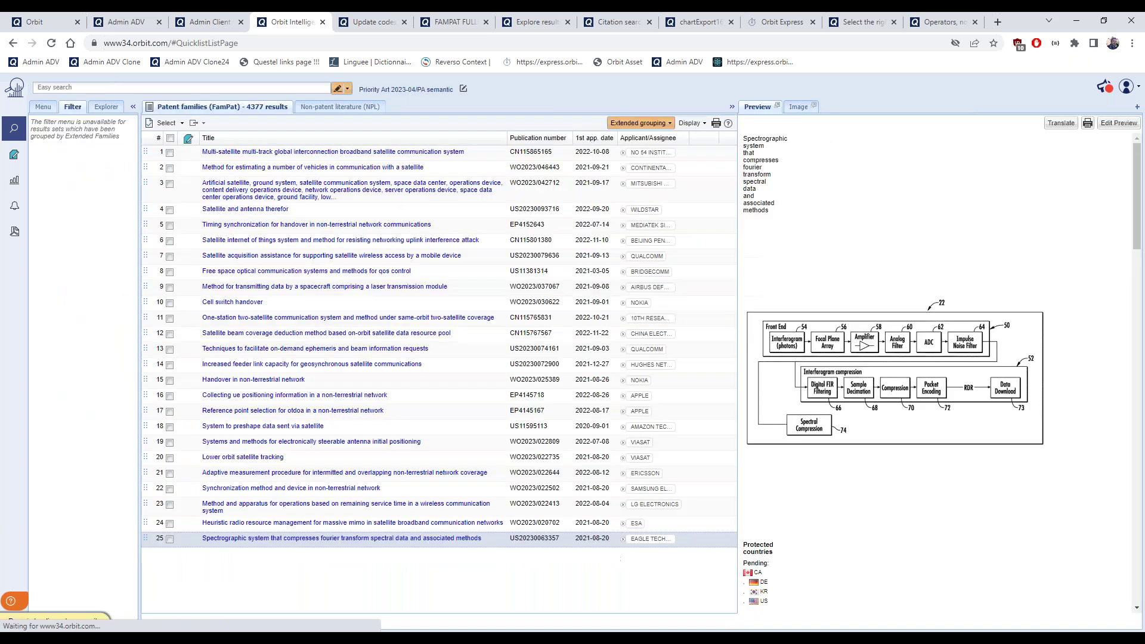
Regroup by patent families, preview two satellite records, and briefly open the spectrographic system record
{"action": "left_click", "coordinate": [670, 124]}
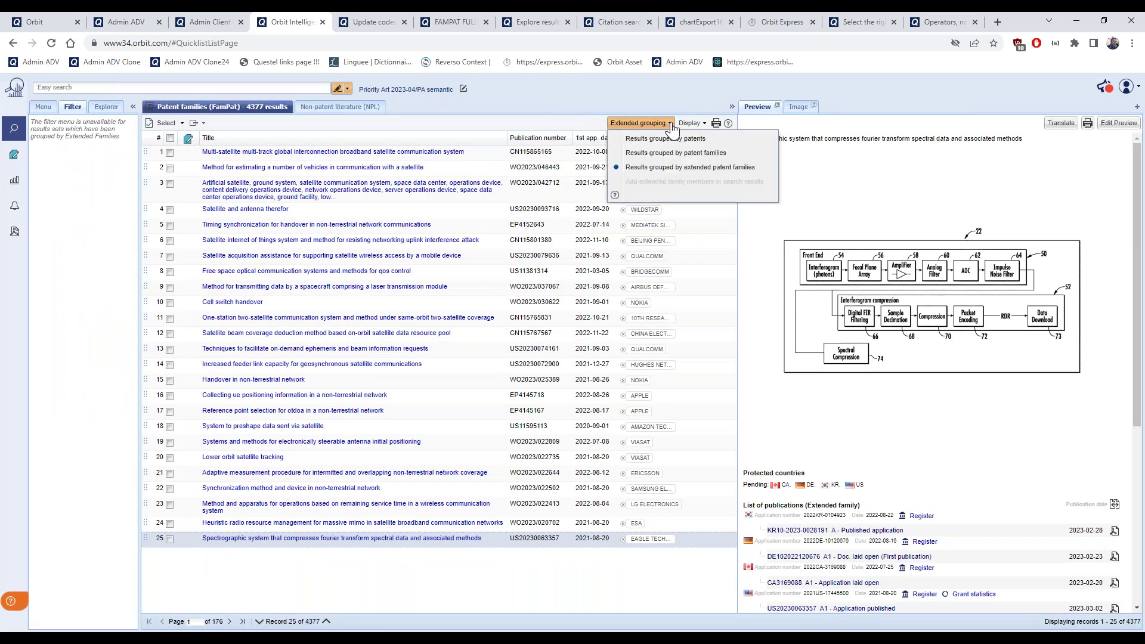
{"action": "left_click", "coordinate": [684, 154]}
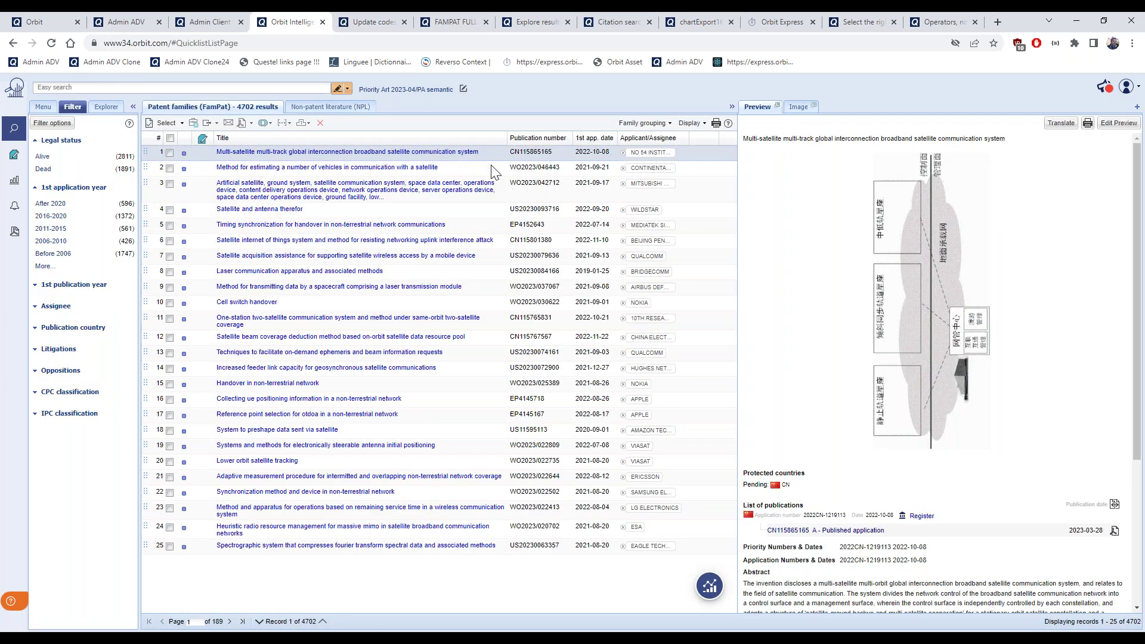
{"action": "left_click", "coordinate": [459, 213]}
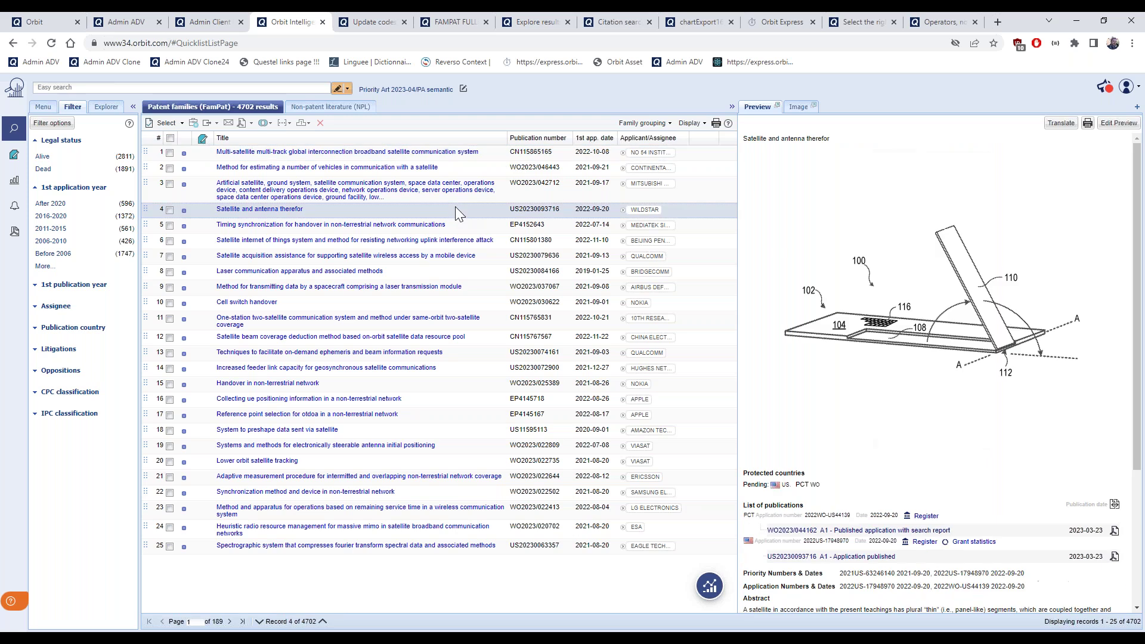
{"action": "left_click", "coordinate": [488, 336]}
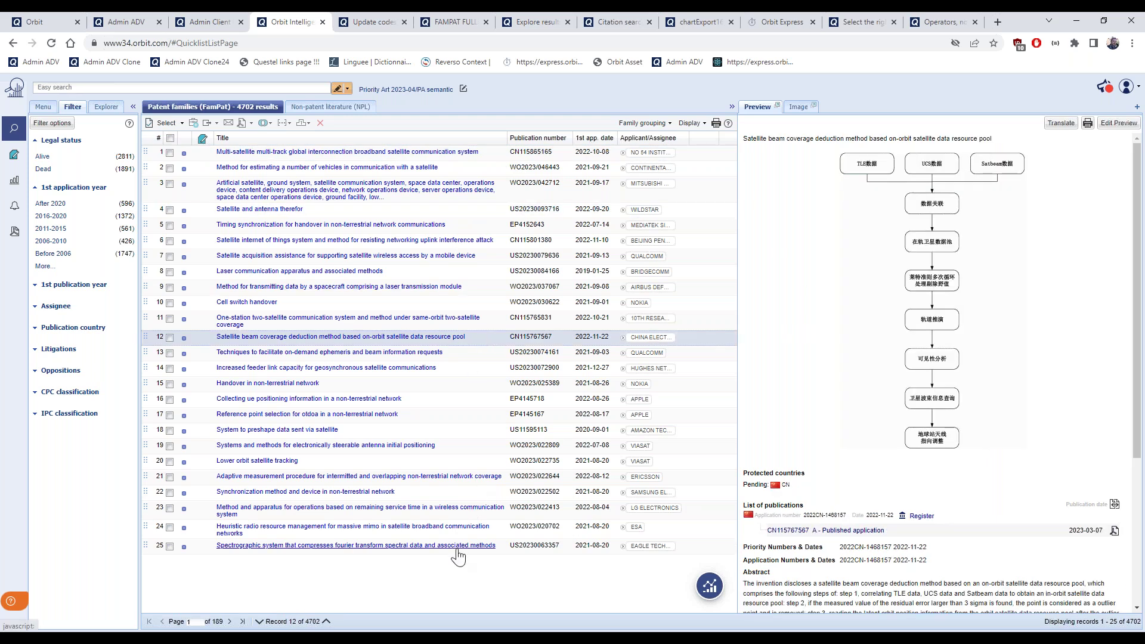
{"action": "double_click", "coordinate": [458, 545]}
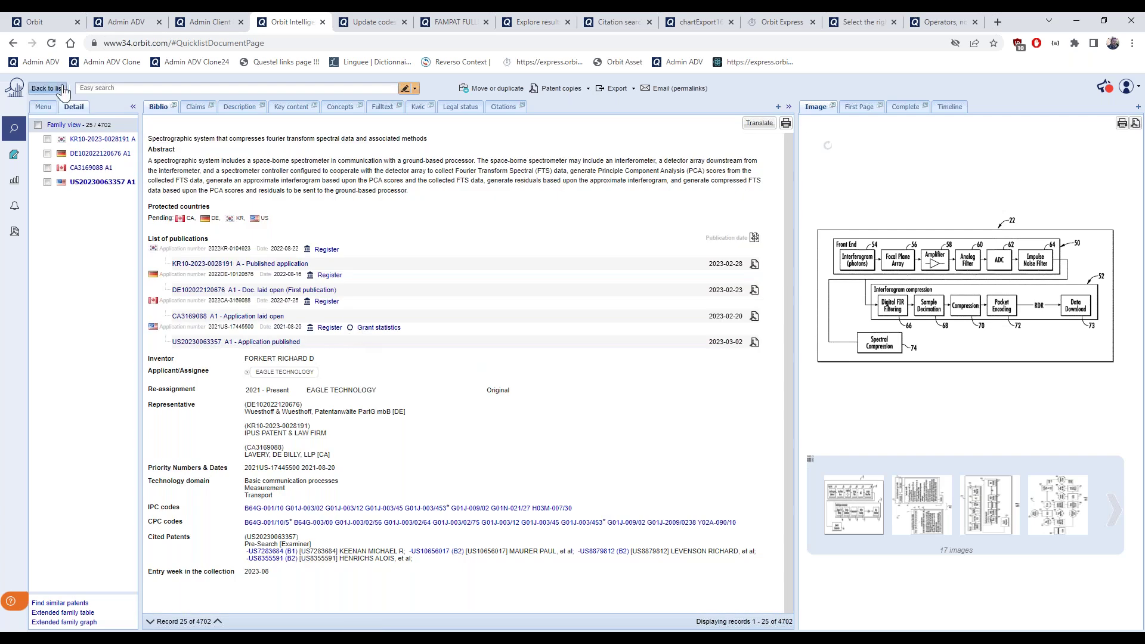
{"action": "left_click", "coordinate": [47, 87]}
On page 2, preview the Antenna systems, tactical data link, Mobile tracking, and satellite selection families
{"action": "left_click", "coordinate": [230, 621]}
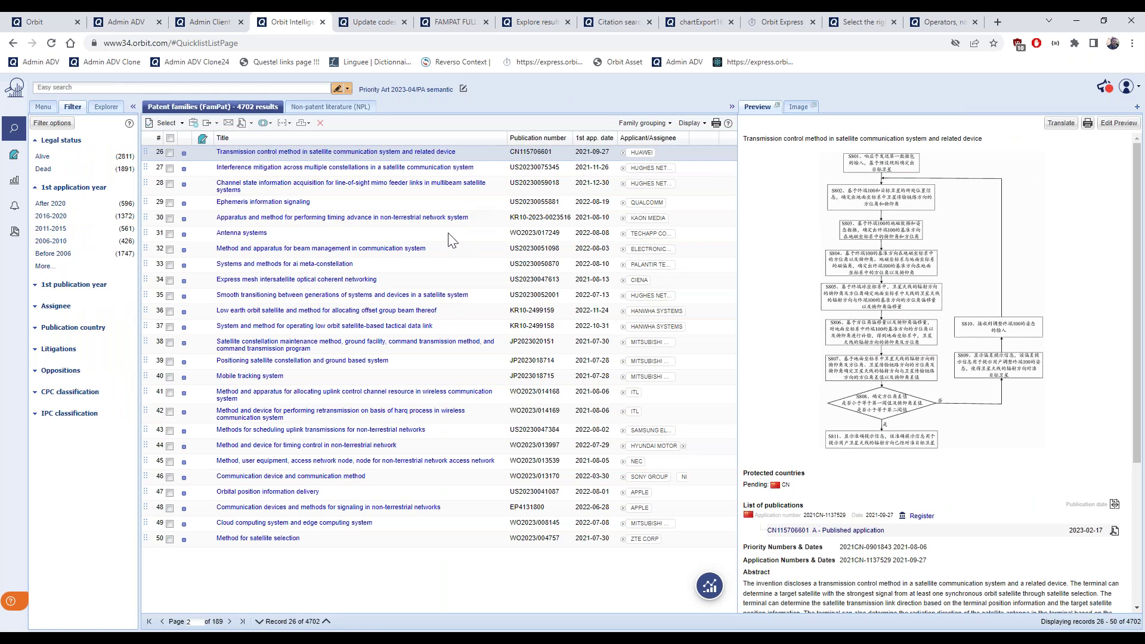
{"action": "left_click", "coordinate": [448, 233]}
{"action": "left_click", "coordinate": [462, 326]}
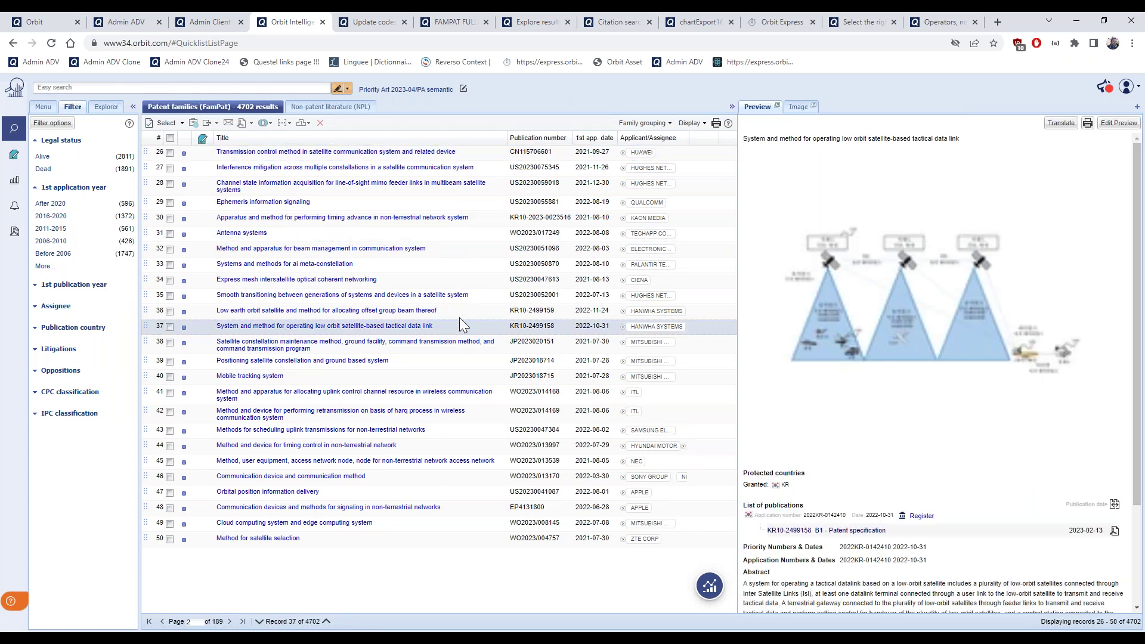
{"action": "left_click", "coordinate": [477, 377]}
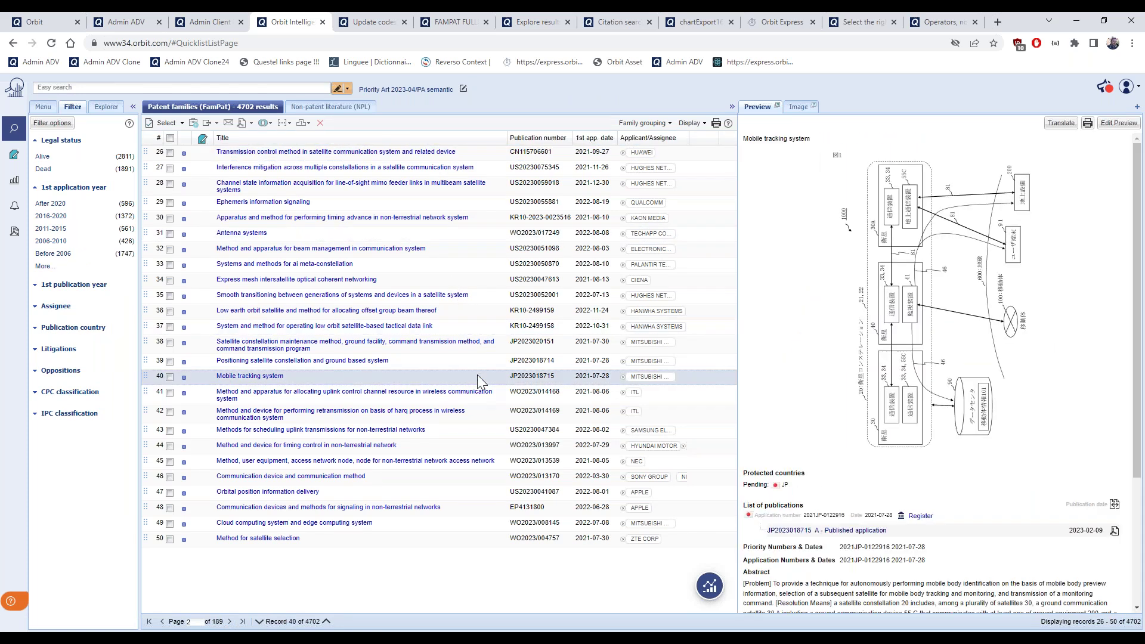
{"action": "left_click", "coordinate": [451, 475]}
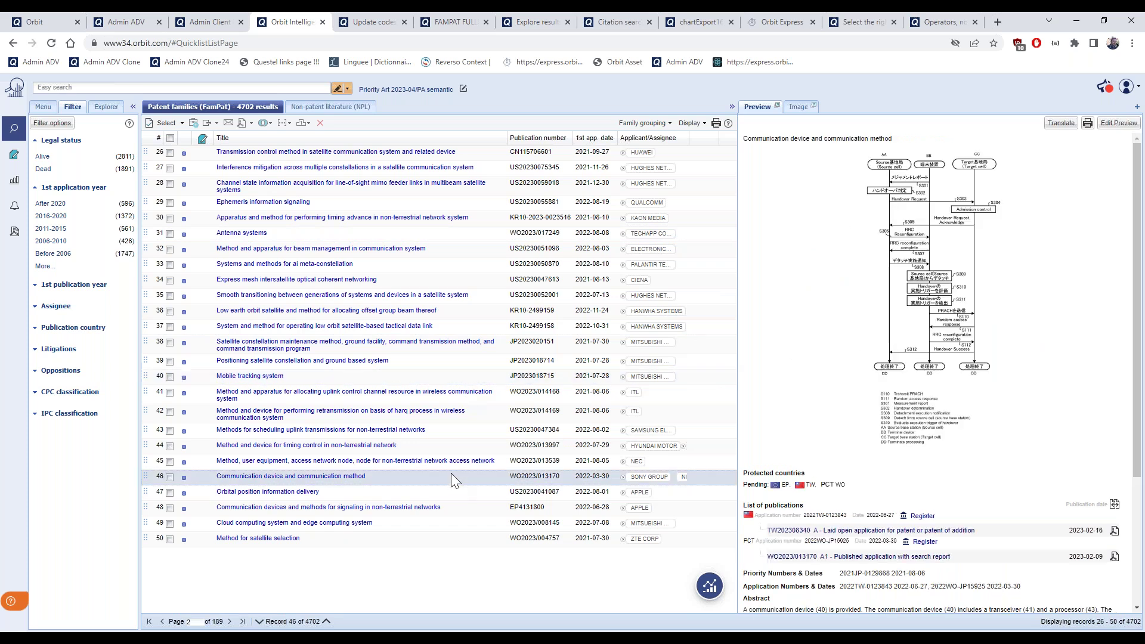
{"action": "left_click", "coordinate": [427, 524]}
{"action": "left_click", "coordinate": [421, 540]}
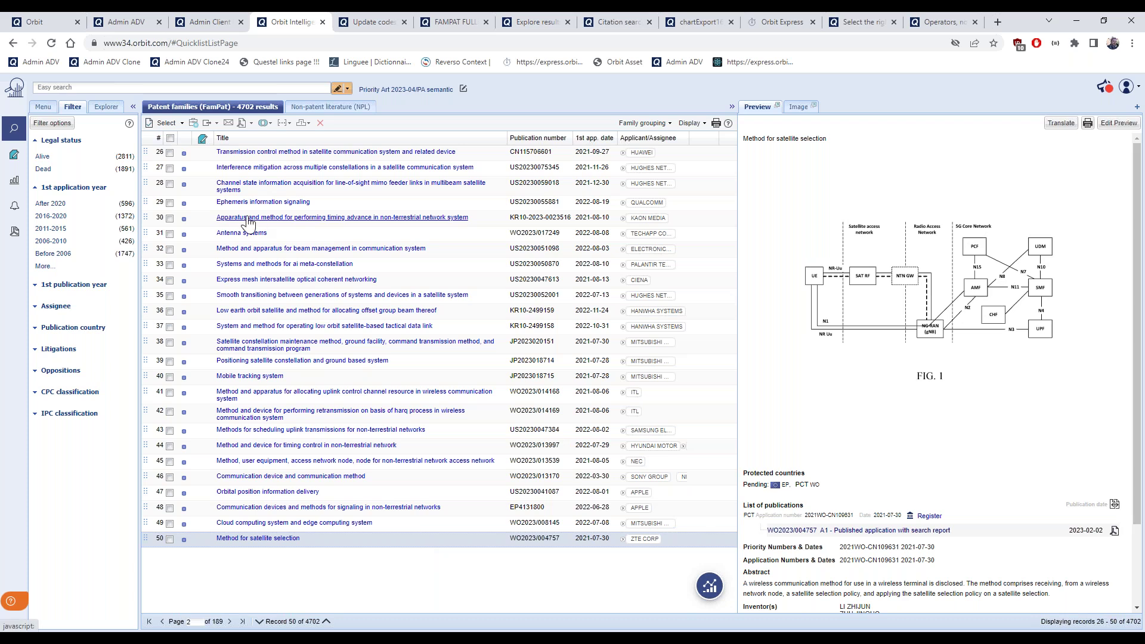
{"action": "left_click", "coordinate": [46, 108]}
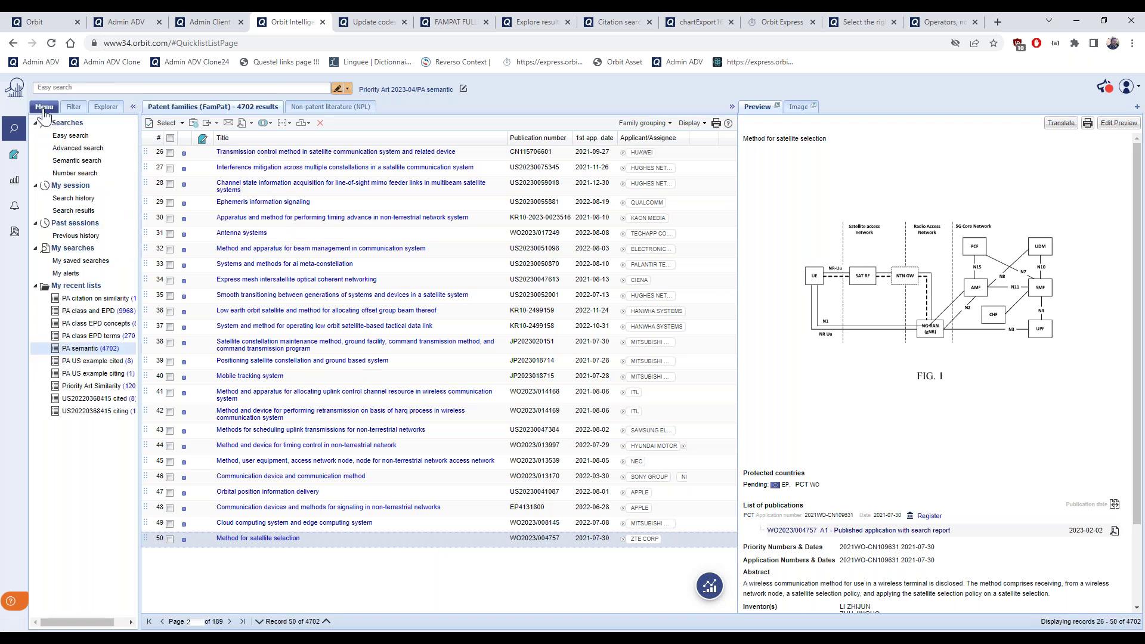
Reopen search step 10's solar cell/photovoltaic module query, showing its 411 result families
{"action": "left_click", "coordinate": [74, 198]}
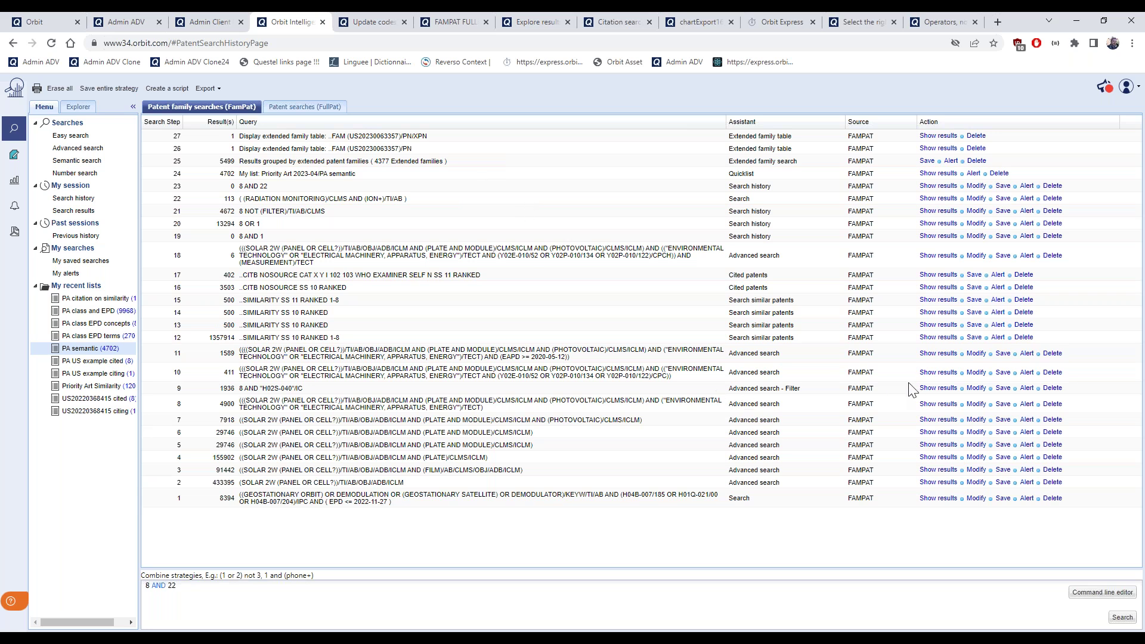
{"action": "left_click", "coordinate": [934, 374]}
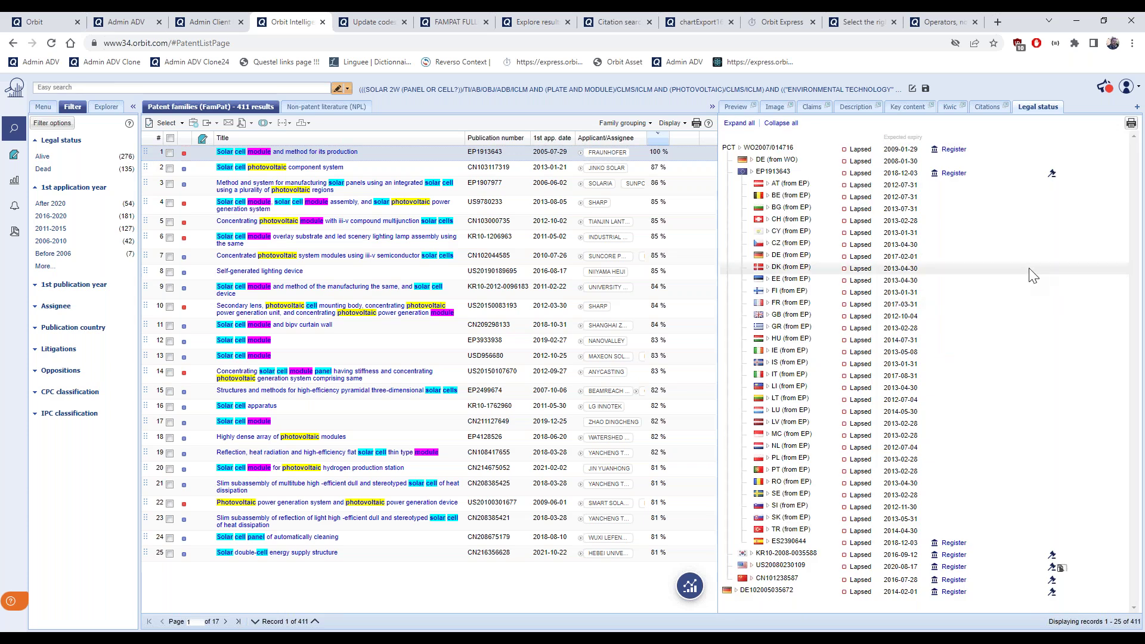
Preview the first result, then the second result, CN103117319, in the right panel
{"action": "left_click", "coordinate": [740, 108]}
{"action": "scroll", "coordinate": [934, 322], "scroll_direction": "down", "scroll_amount": 5}
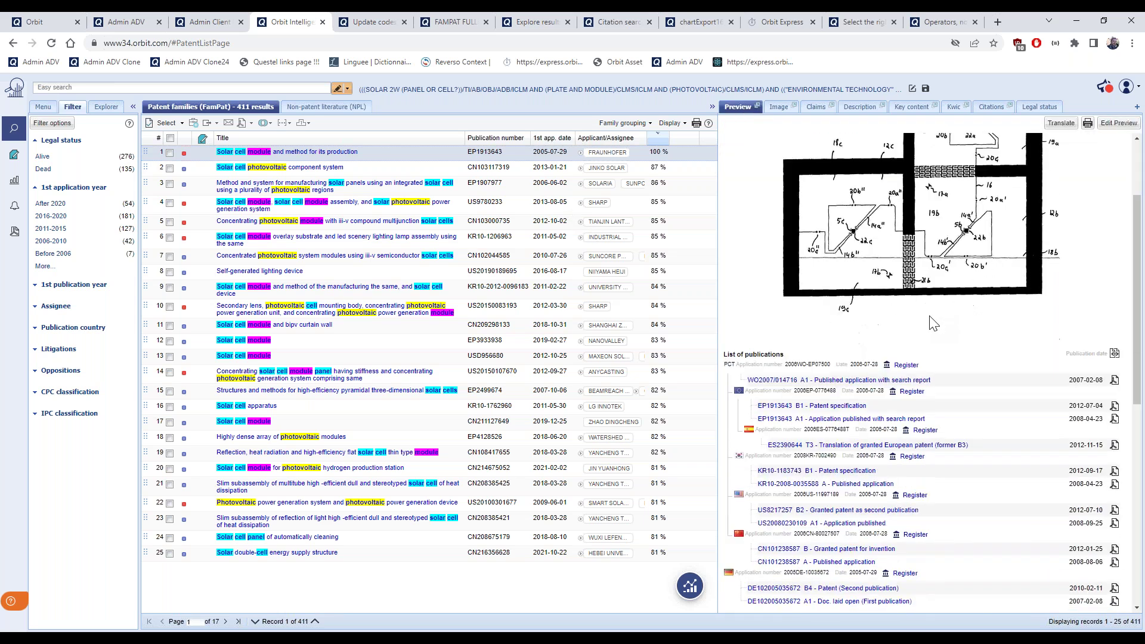
{"action": "scroll", "coordinate": [931, 320], "scroll_direction": "up", "scroll_amount": 1}
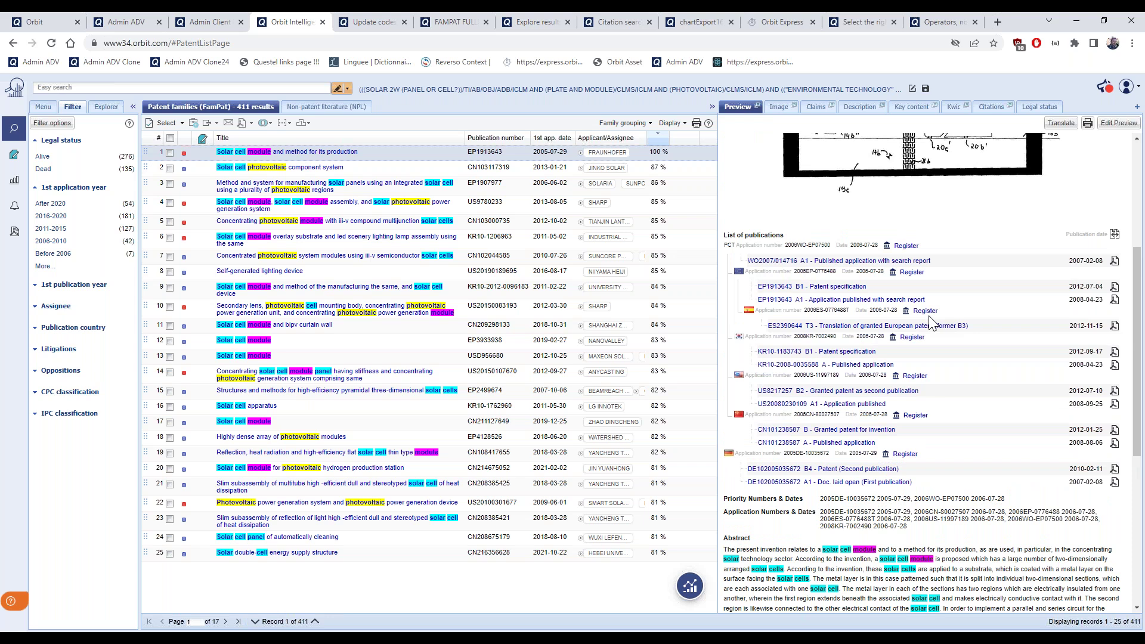
{"action": "left_click", "coordinate": [379, 170]}
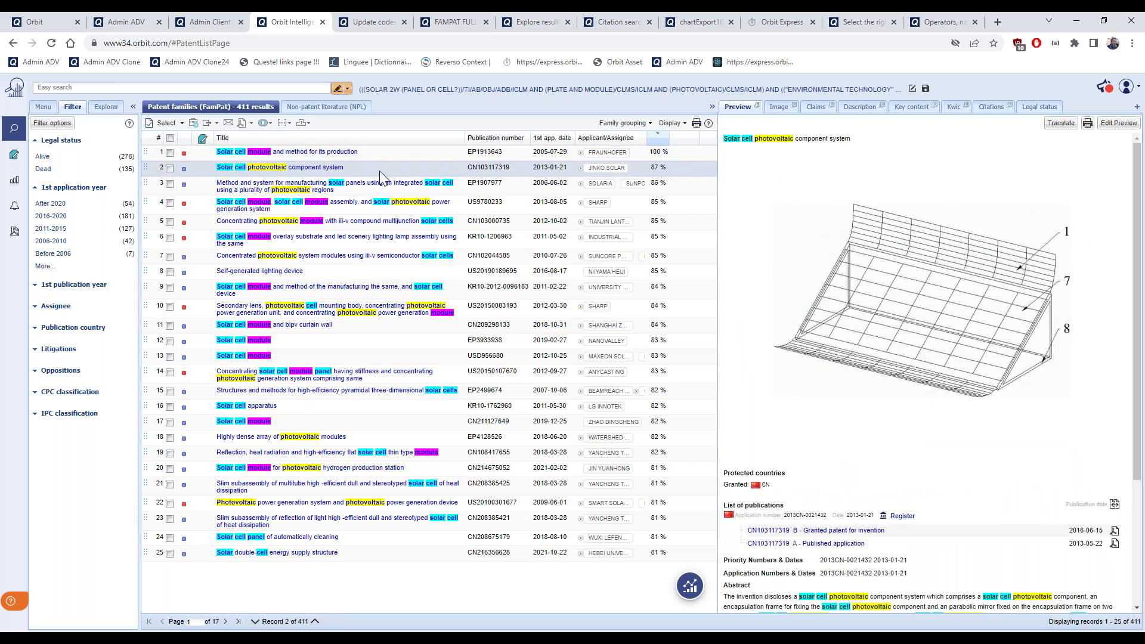
Preview the third result, EP1907977, and scroll through its full list of publications
{"action": "left_click", "coordinate": [376, 191]}
{"action": "scroll", "coordinate": [868, 428], "scroll_direction": "down", "scroll_amount": 8}
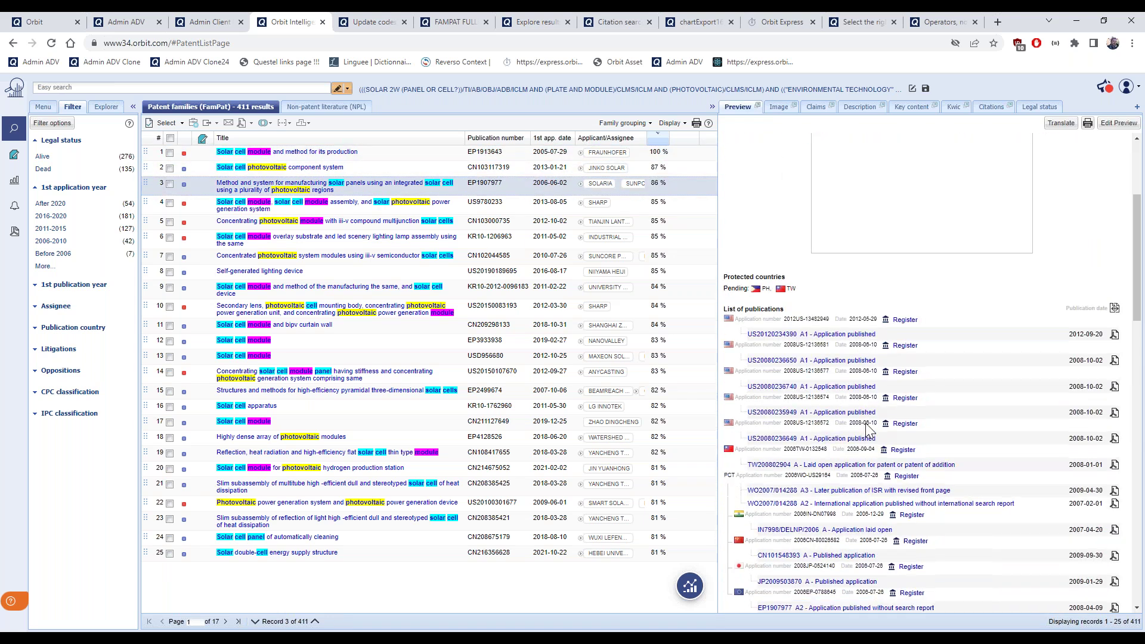
{"action": "scroll", "coordinate": [868, 428], "scroll_direction": "down", "scroll_amount": 3}
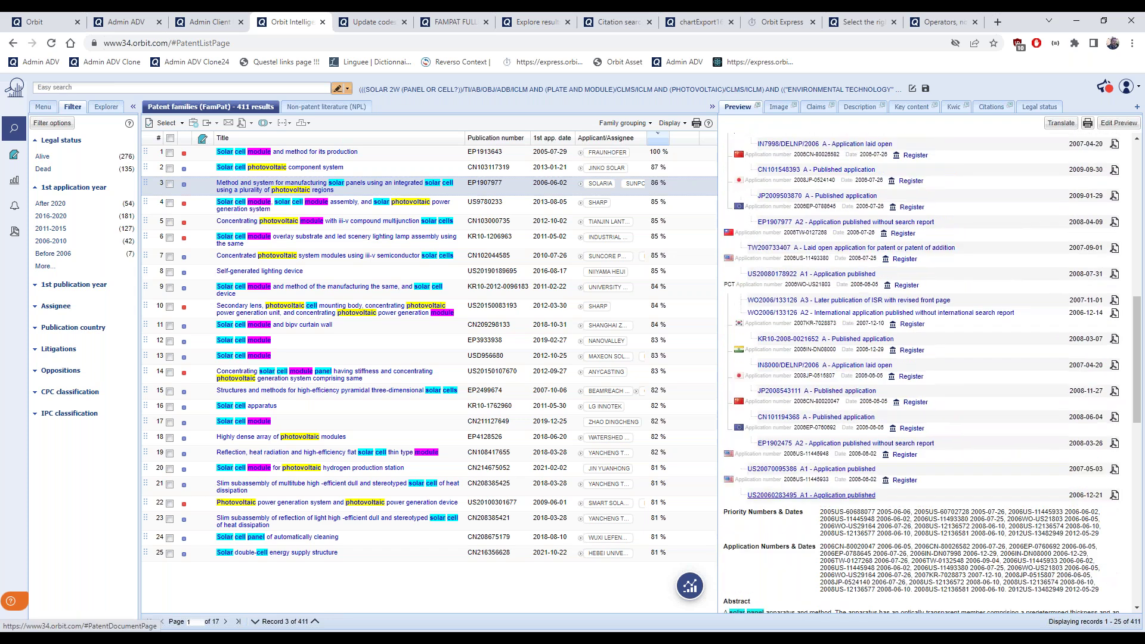
{"action": "scroll", "coordinate": [868, 424], "scroll_direction": "up", "scroll_amount": 3}
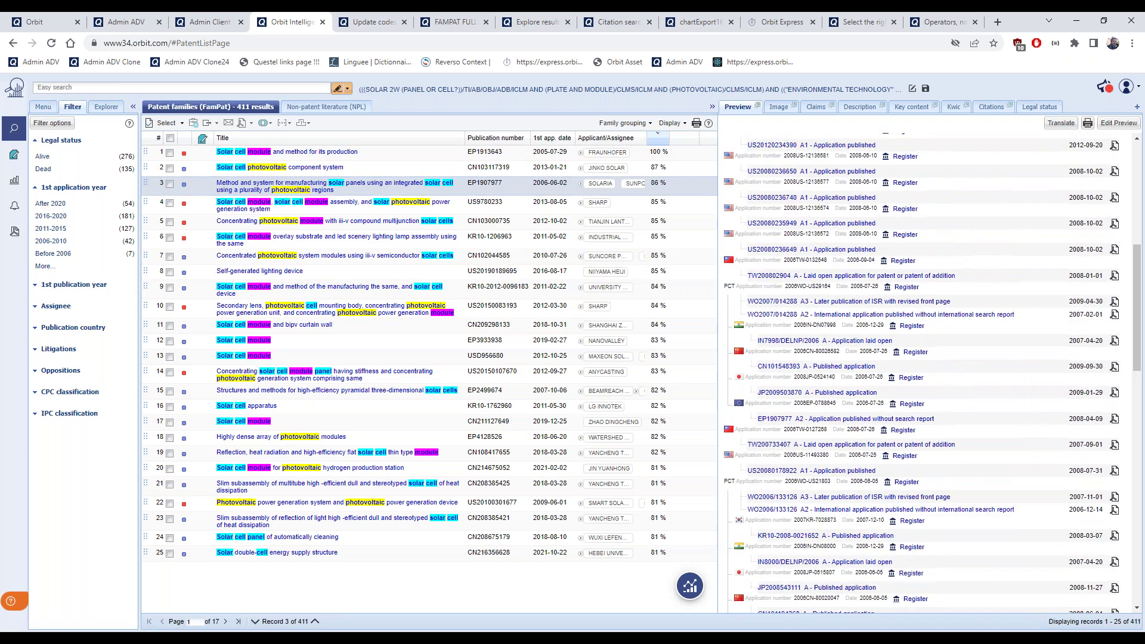
{"action": "scroll", "coordinate": [847, 421], "scroll_direction": "up", "scroll_amount": 1}
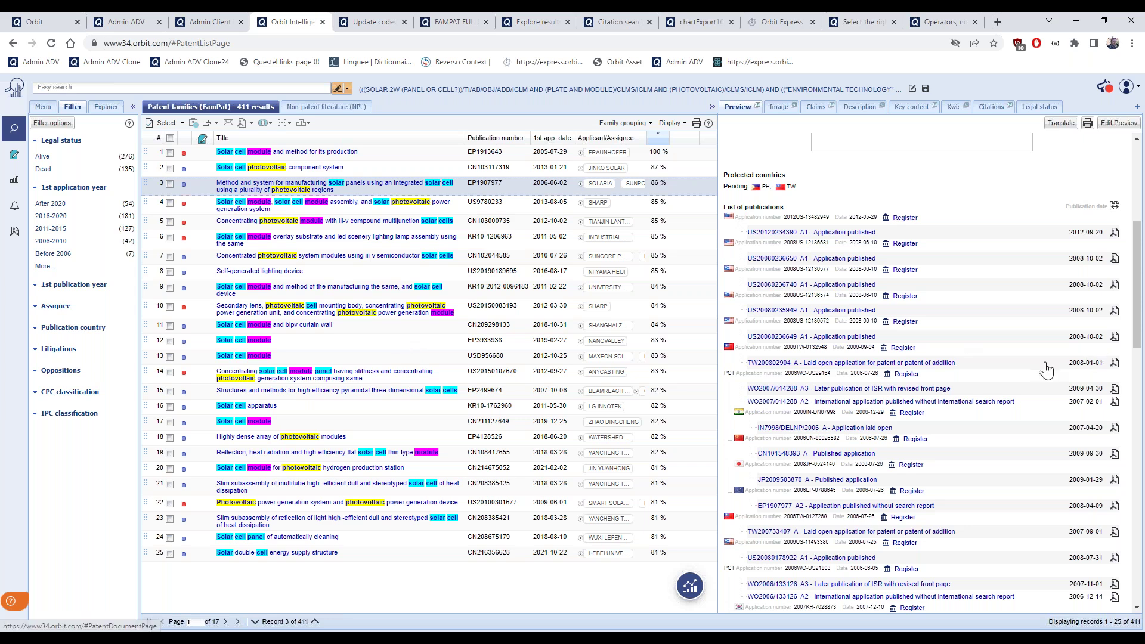
{"action": "scroll", "coordinate": [1047, 370], "scroll_direction": "down", "scroll_amount": 4}
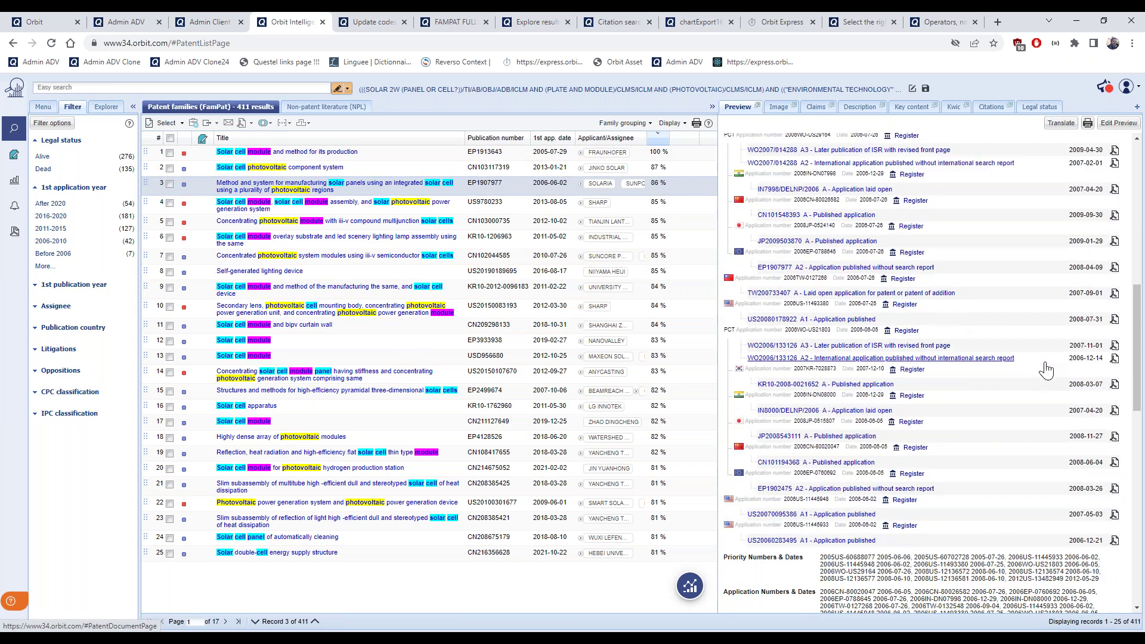
{"action": "scroll", "coordinate": [1047, 370], "scroll_direction": "down", "scroll_amount": 1}
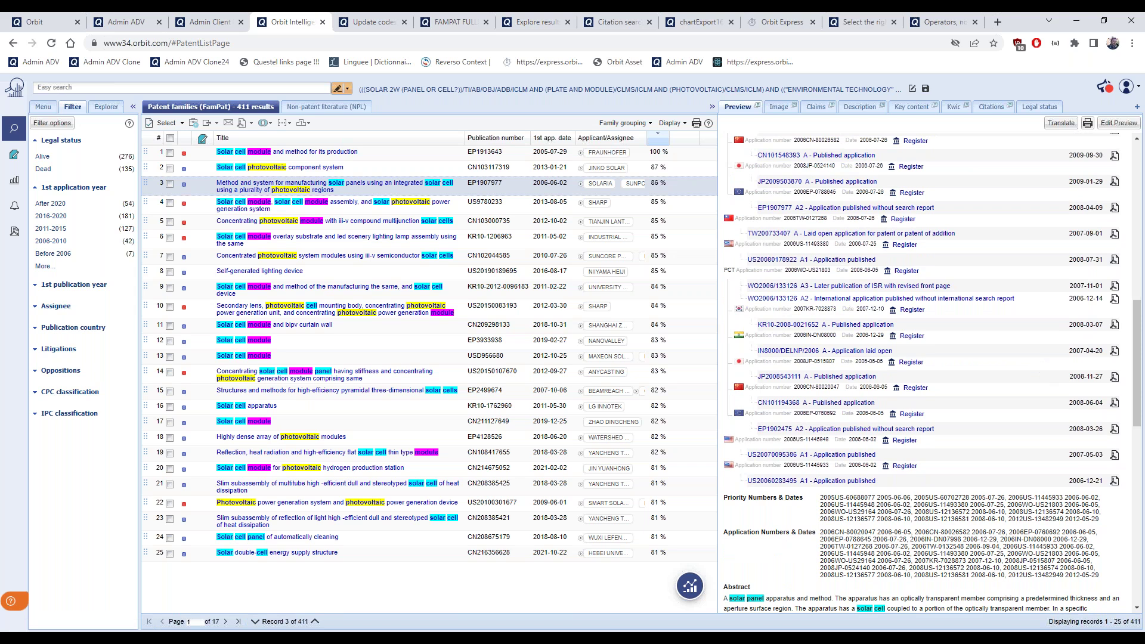
{"action": "scroll", "coordinate": [818, 361], "scroll_direction": "up", "scroll_amount": 3}
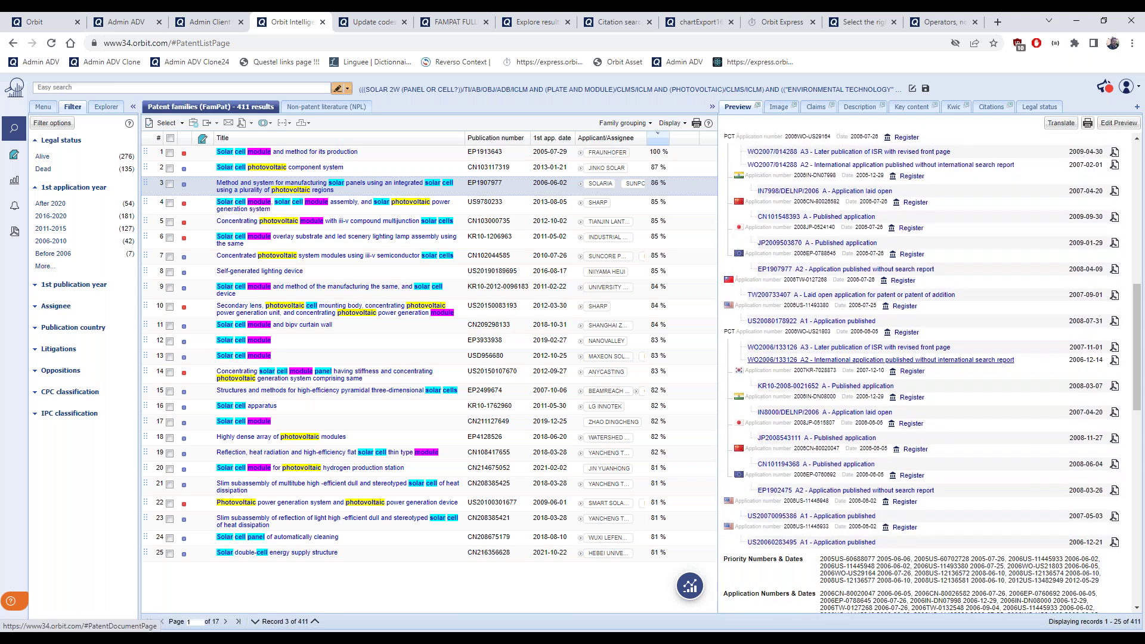
{"action": "scroll", "coordinate": [818, 361], "scroll_direction": "up", "scroll_amount": 2}
{"action": "scroll", "coordinate": [1048, 350], "scroll_direction": "up", "scroll_amount": 1}
{"action": "scroll", "coordinate": [1048, 350], "scroll_direction": "down", "scroll_amount": 2}
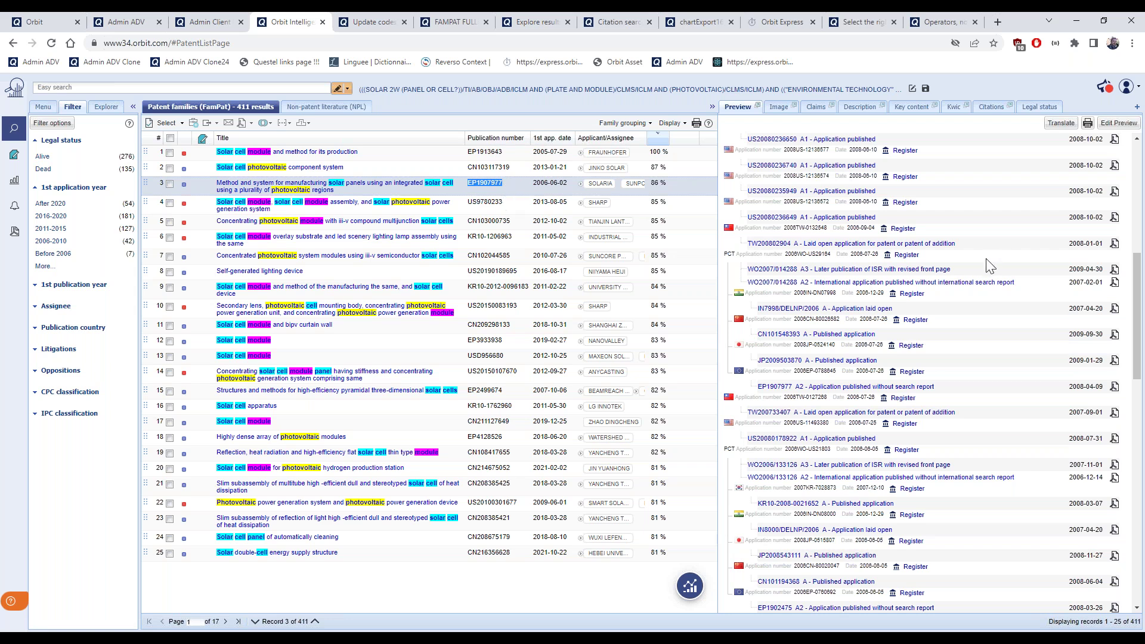
{"action": "scroll", "coordinate": [986, 326], "scroll_direction": "up", "scroll_amount": 3}
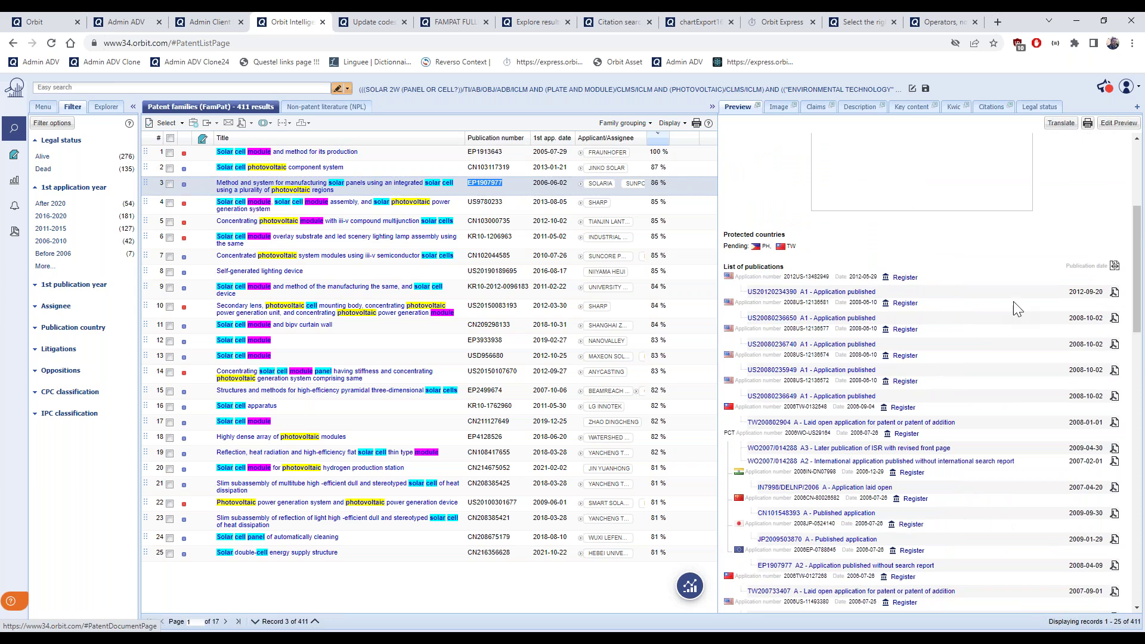
{"action": "scroll", "coordinate": [1032, 278], "scroll_direction": "down", "scroll_amount": 1}
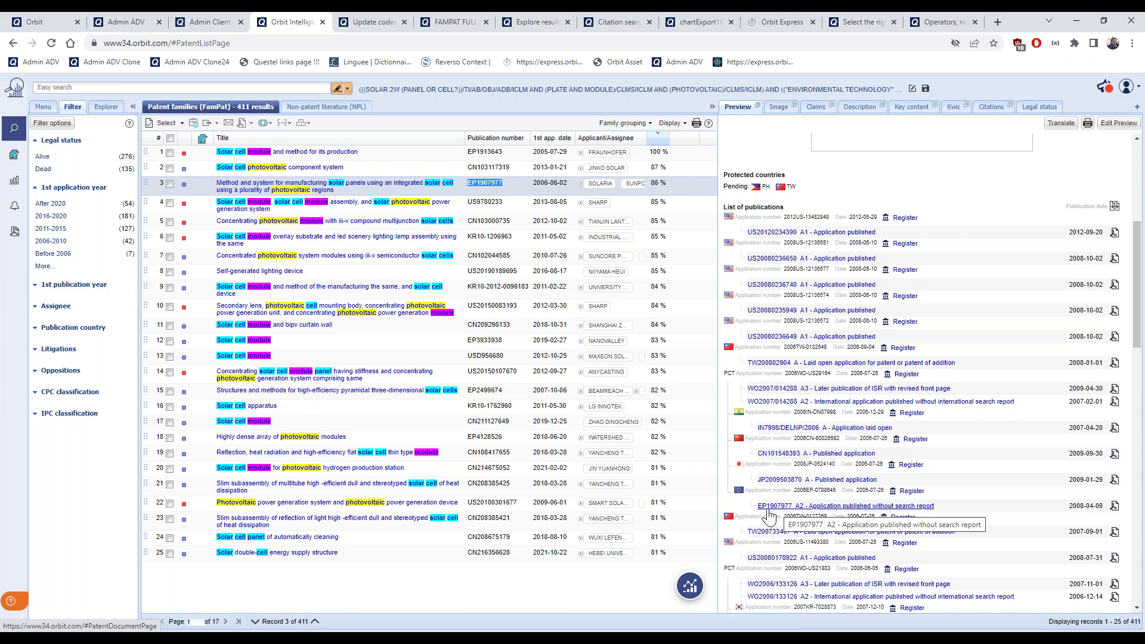
{"action": "scroll", "coordinate": [972, 455], "scroll_direction": "down", "scroll_amount": 2}
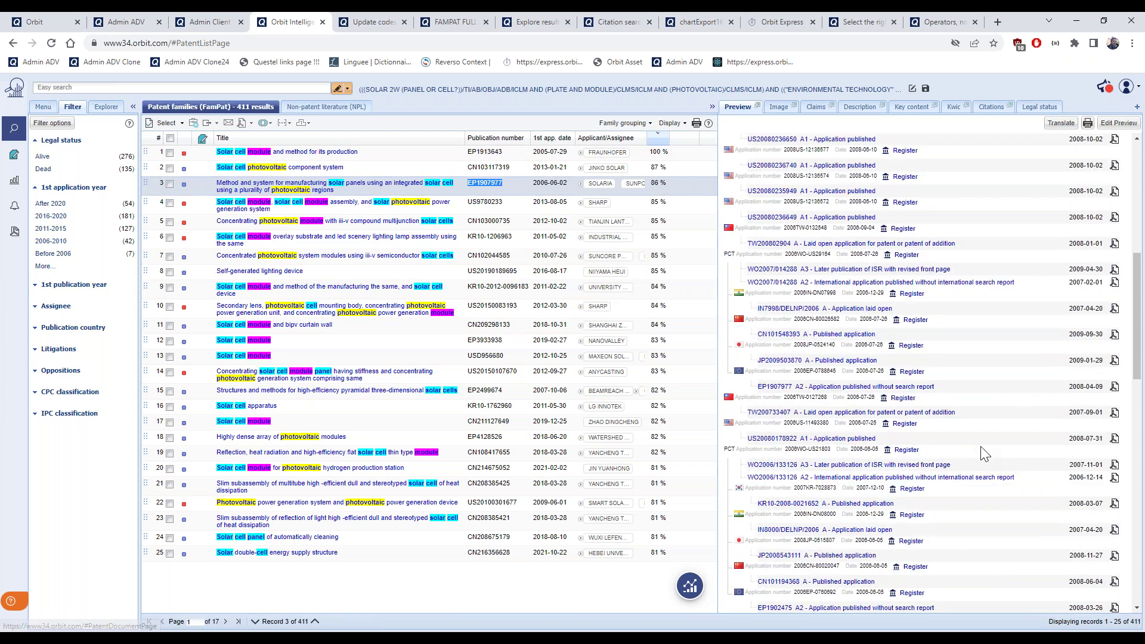
{"action": "scroll", "coordinate": [1017, 459], "scroll_direction": "down", "scroll_amount": 4}
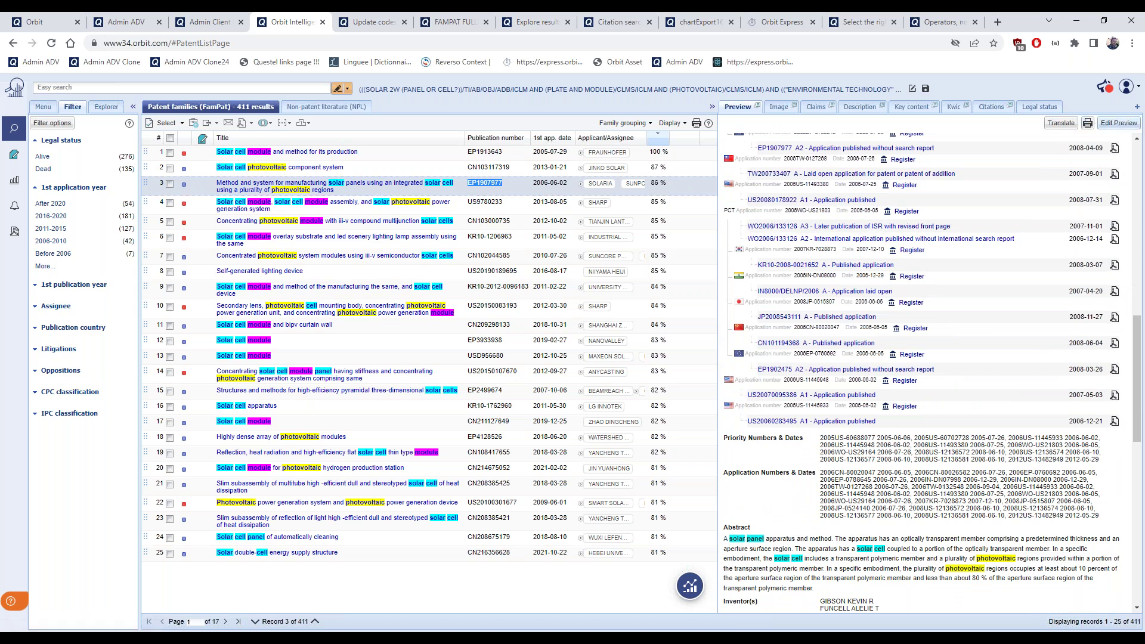
Go to User settings from the account menu and show the Display preferences page
{"action": "left_click", "coordinate": [1129, 90]}
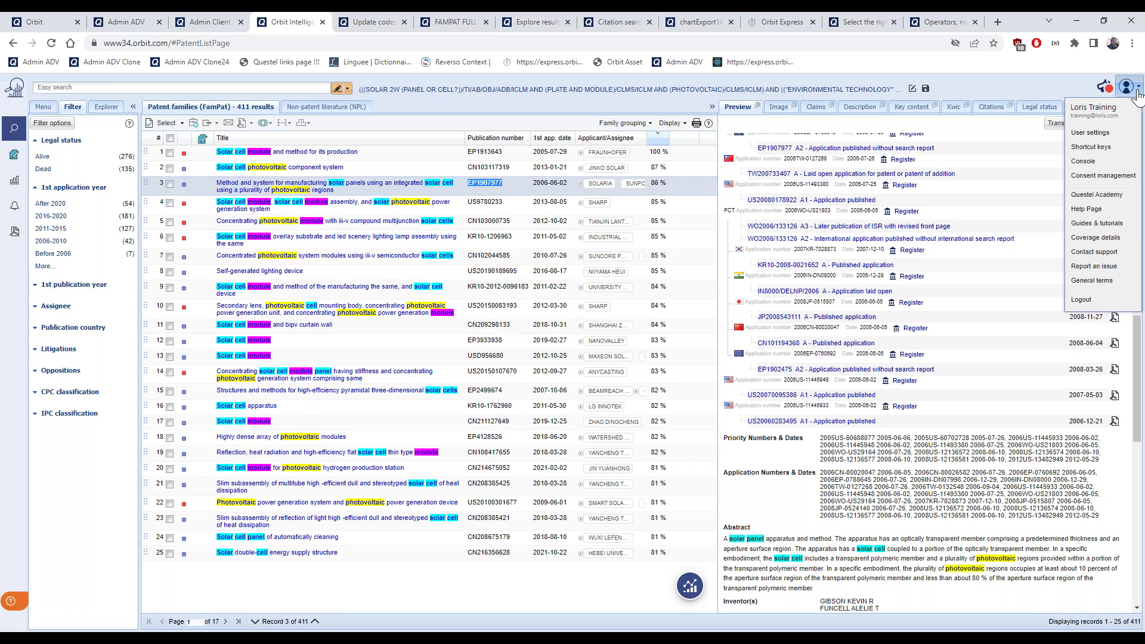
{"action": "left_click", "coordinate": [1101, 134]}
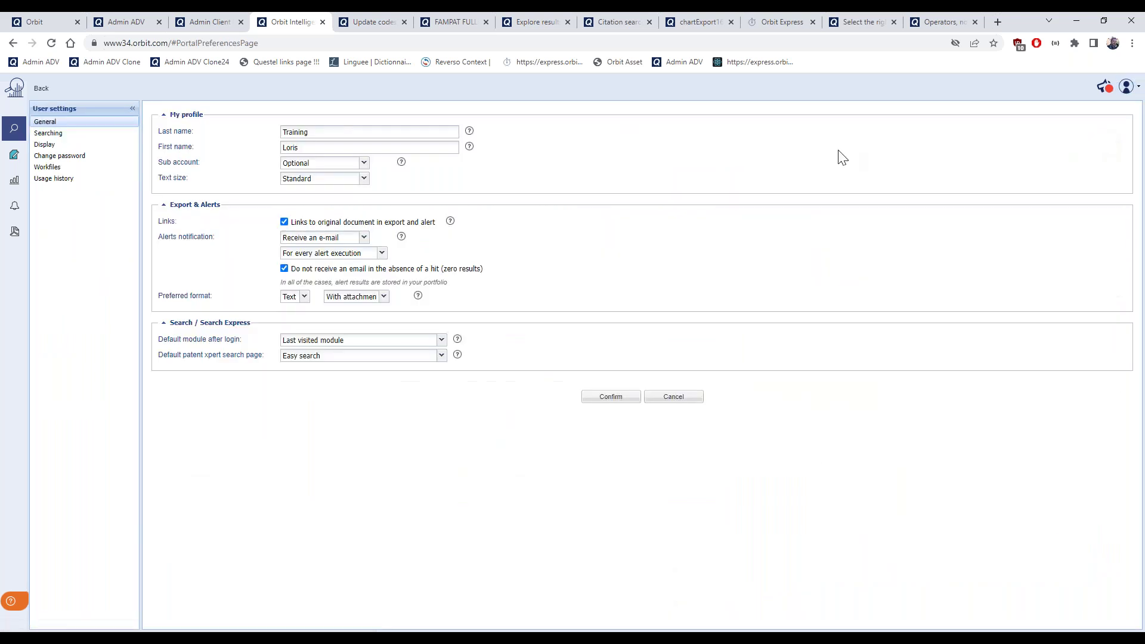
{"action": "left_click", "coordinate": [46, 146]}
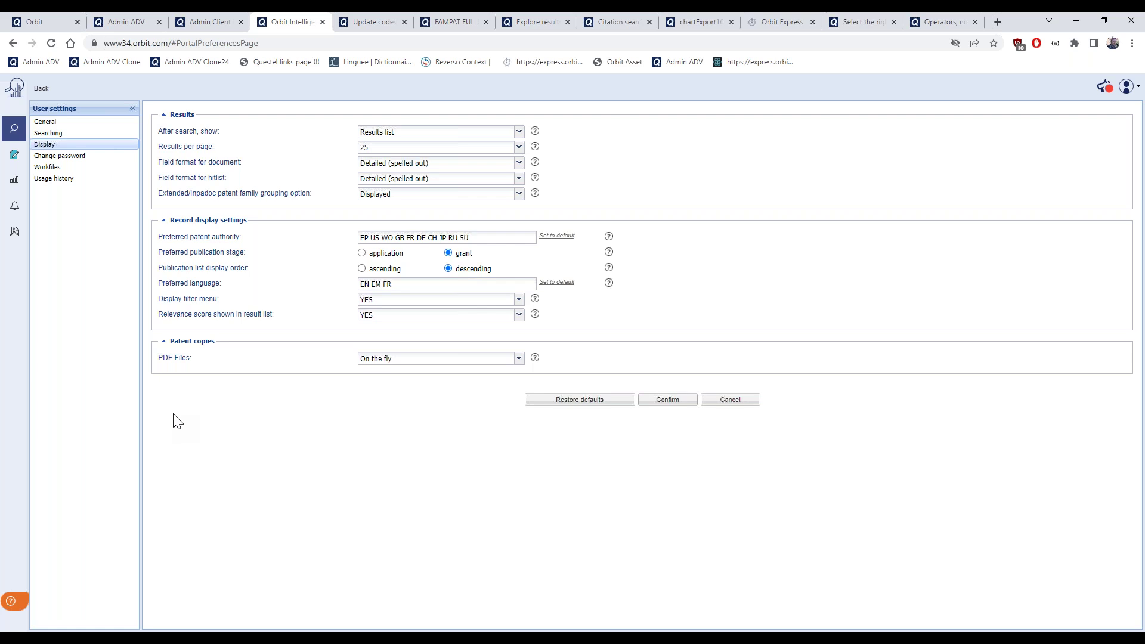
Replace FR with DE so the Preferred language field reads EN EM DE
{"action": "left_click_drag", "start_coordinate": [242, 238], "coordinate": [162, 235]}
{"action": "left_click", "coordinate": [412, 287]}
{"action": "type", "text": "DE"}
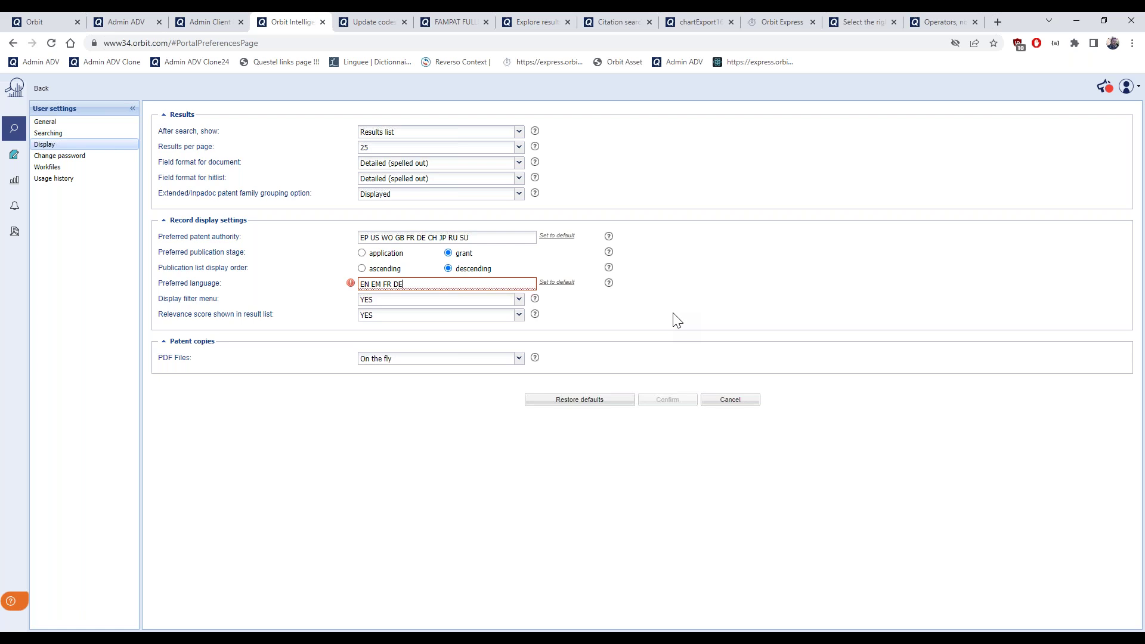
{"action": "mouse_move", "coordinate": [378, 286]}
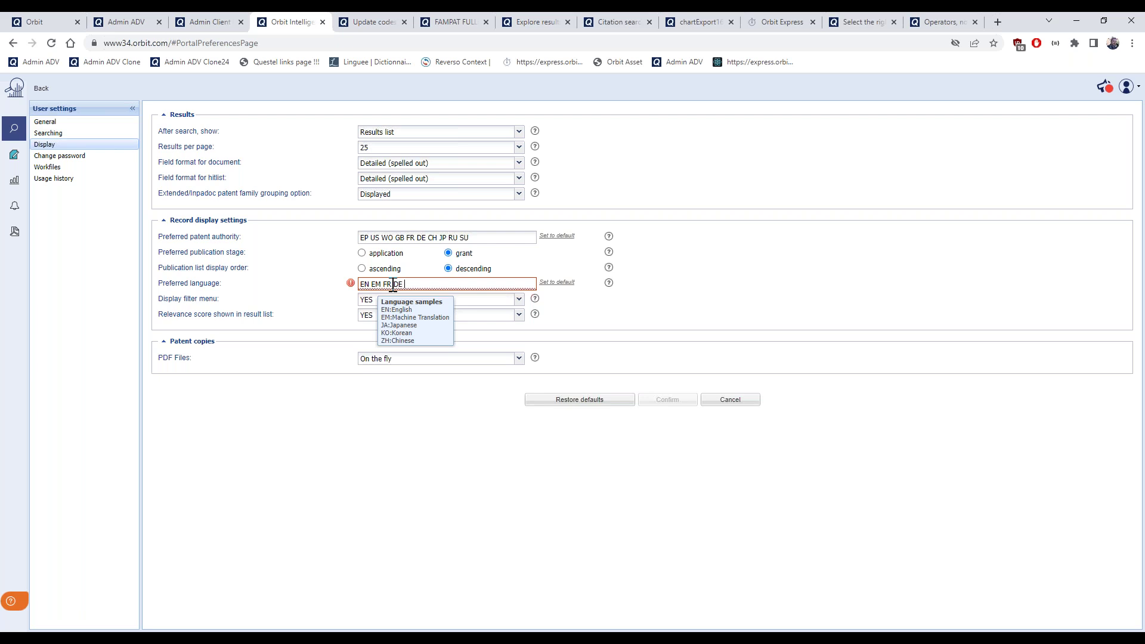
{"action": "left_click", "coordinate": [393, 284]}
{"action": "key", "text": "BackSpace"}
{"action": "key", "text": "BackSpace"}
{"action": "key", "text": "BackSpace"}
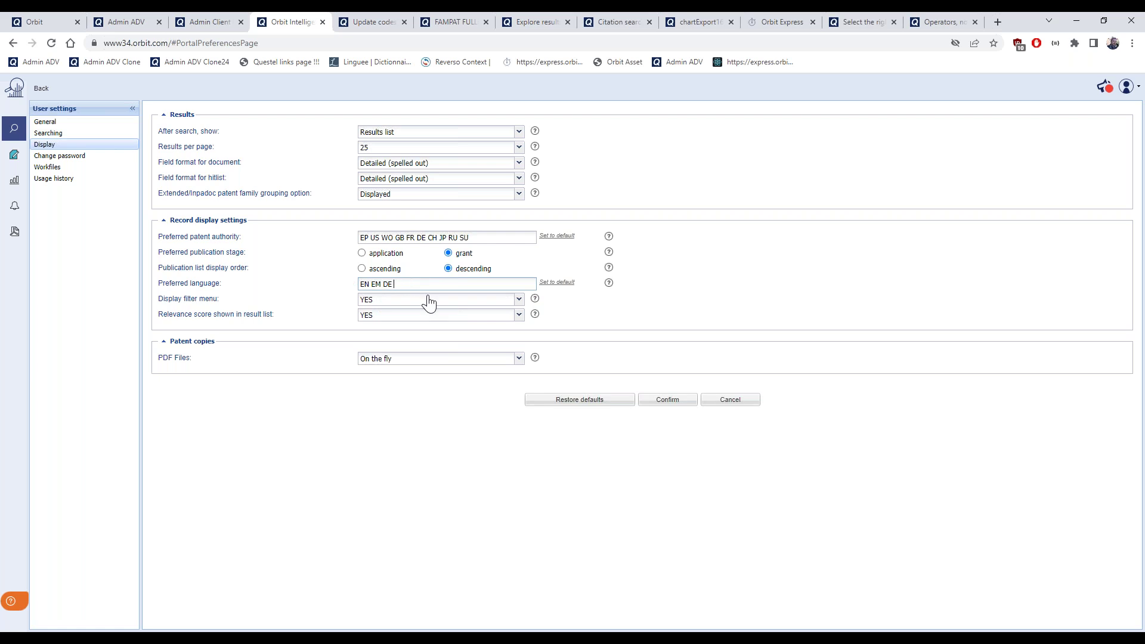
{"action": "mouse_move", "coordinate": [410, 284]}
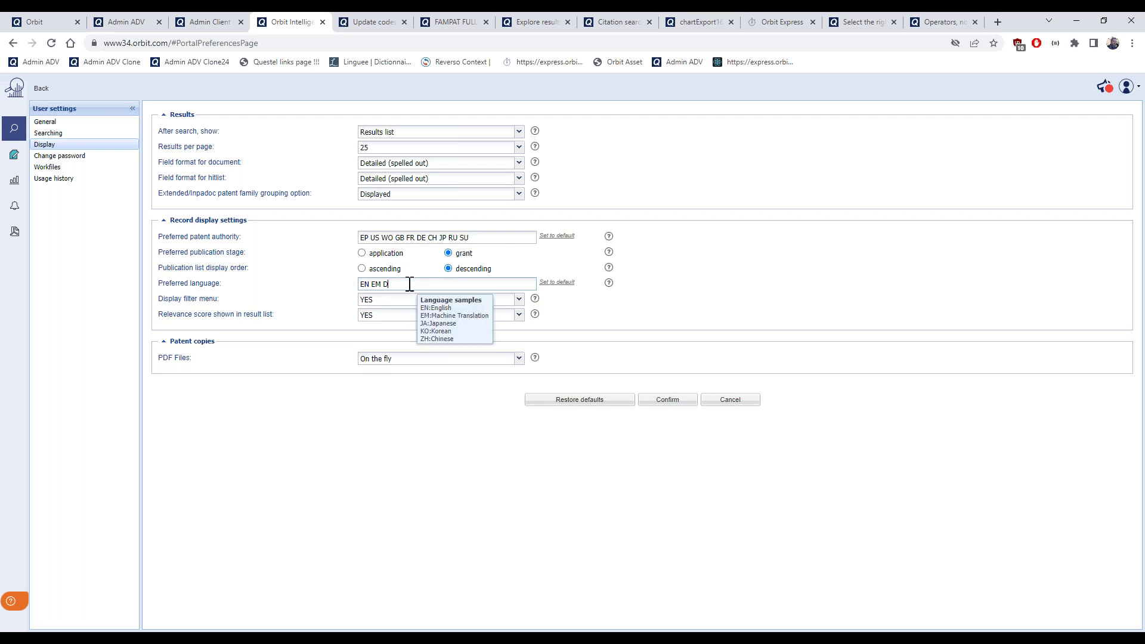
{"action": "type", "text": "e"}
{"action": "key", "text": "BackSpace"}
{"action": "type", "text": "E"}
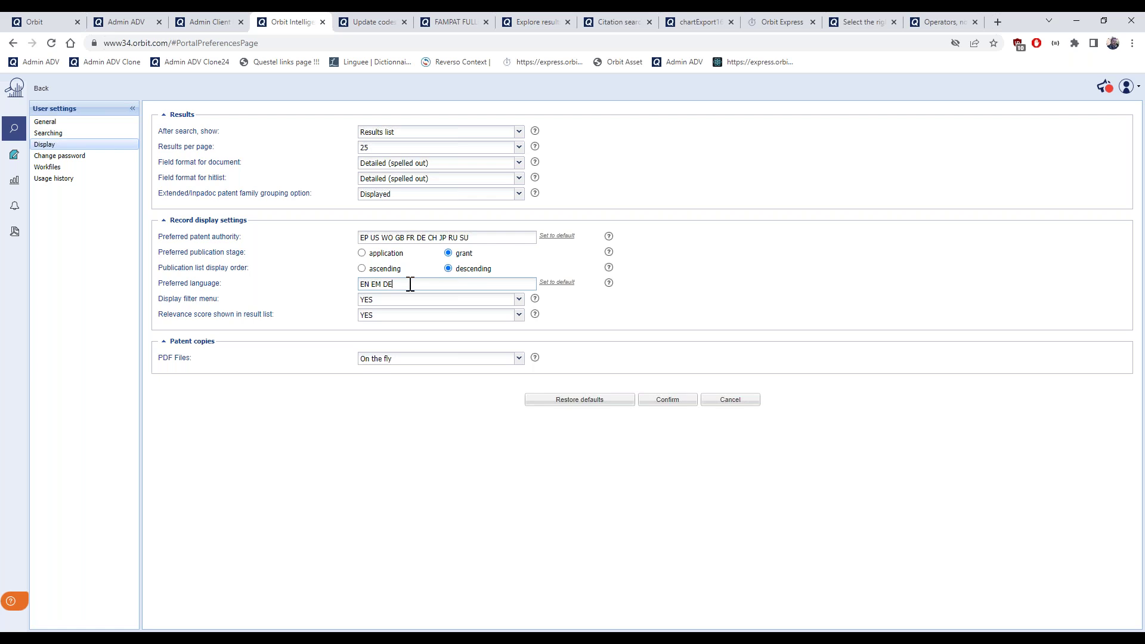
{"action": "left_click", "coordinate": [517, 300]}
{"action": "left_click", "coordinate": [517, 312]}
Keep relevance score shown and 25 results per page, then go to the Searching preferences
{"action": "left_click", "coordinate": [519, 320]}
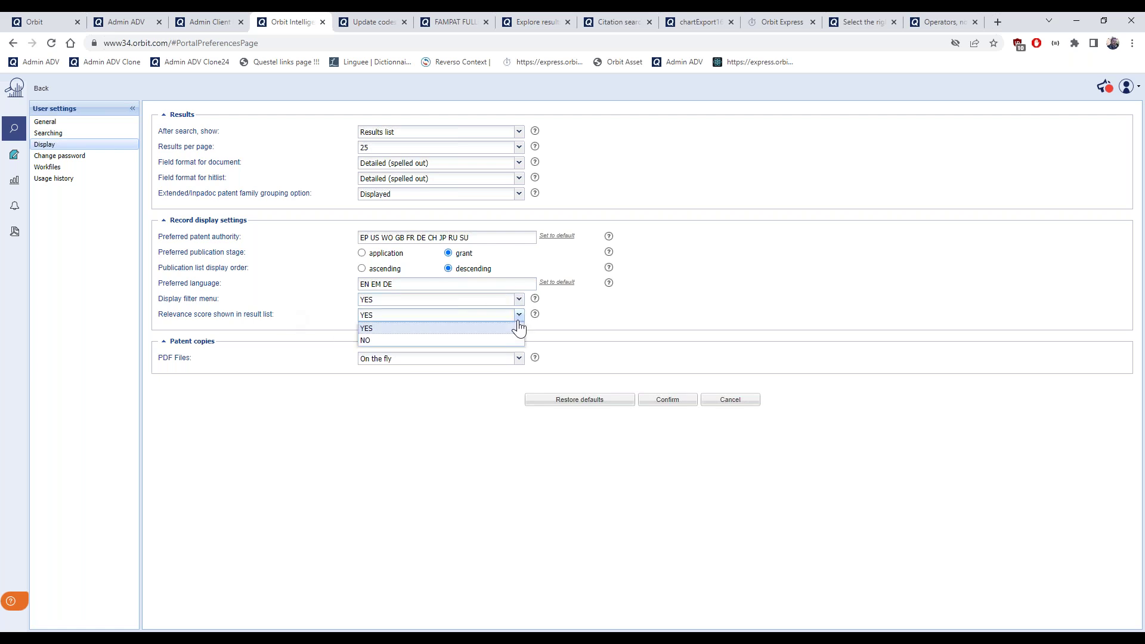
{"action": "left_click", "coordinate": [519, 327]}
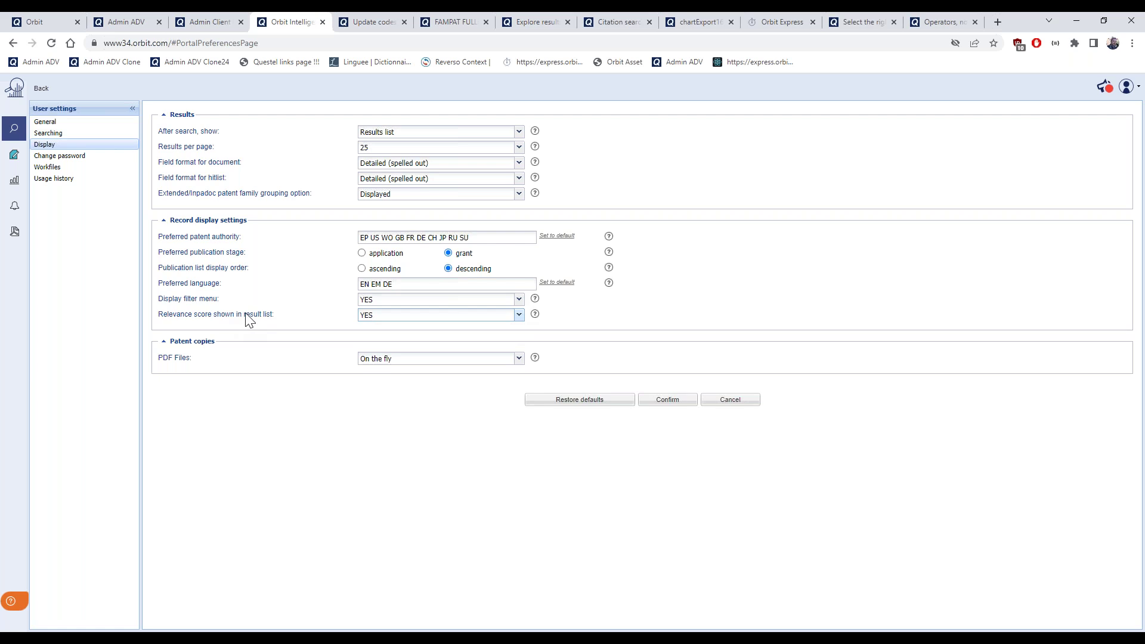
{"action": "mouse_move", "coordinate": [159, 150]}
{"action": "left_mouse_down"}
{"action": "mouse_move", "coordinate": [214, 148]}
{"action": "mouse_move", "coordinate": [158, 145]}
{"action": "left_mouse_up"}
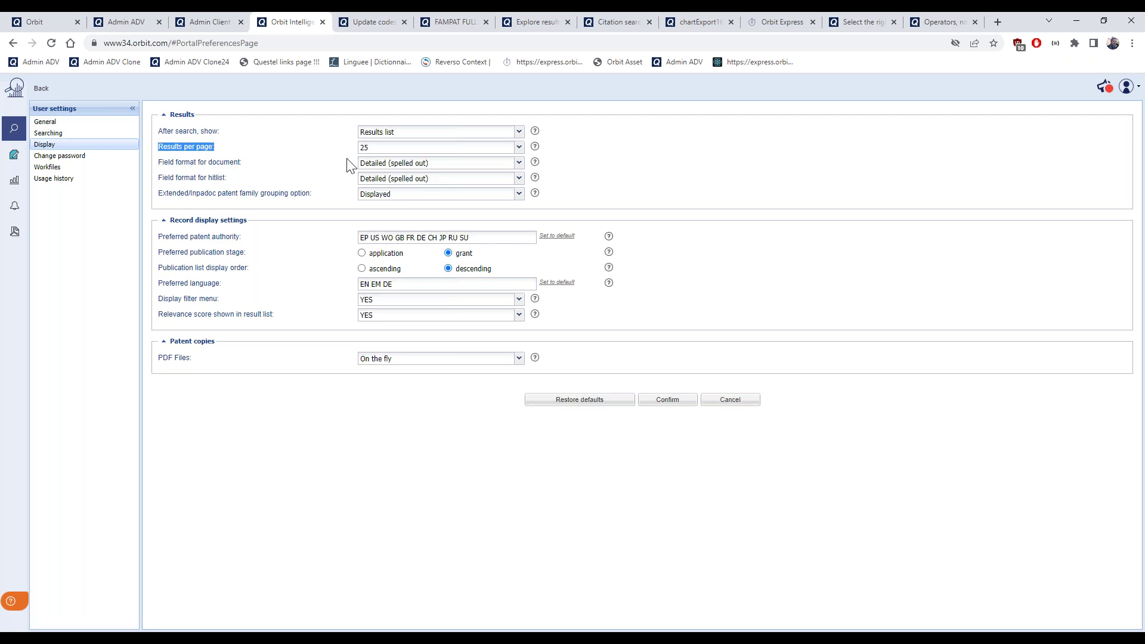
{"action": "left_click", "coordinate": [519, 153]}
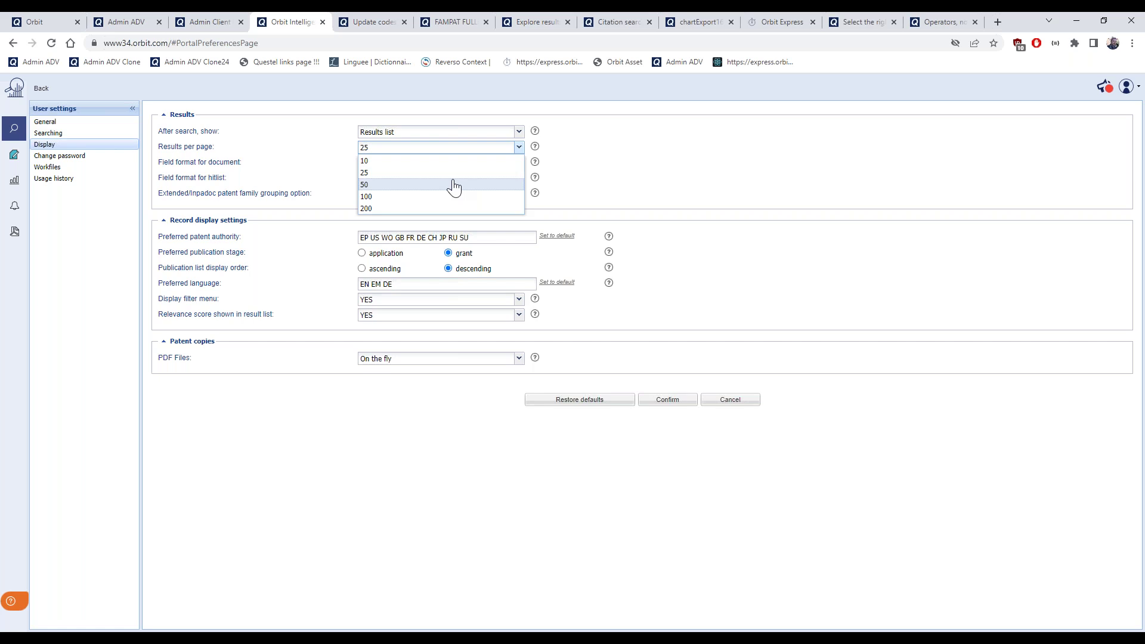
{"action": "left_click", "coordinate": [623, 182]}
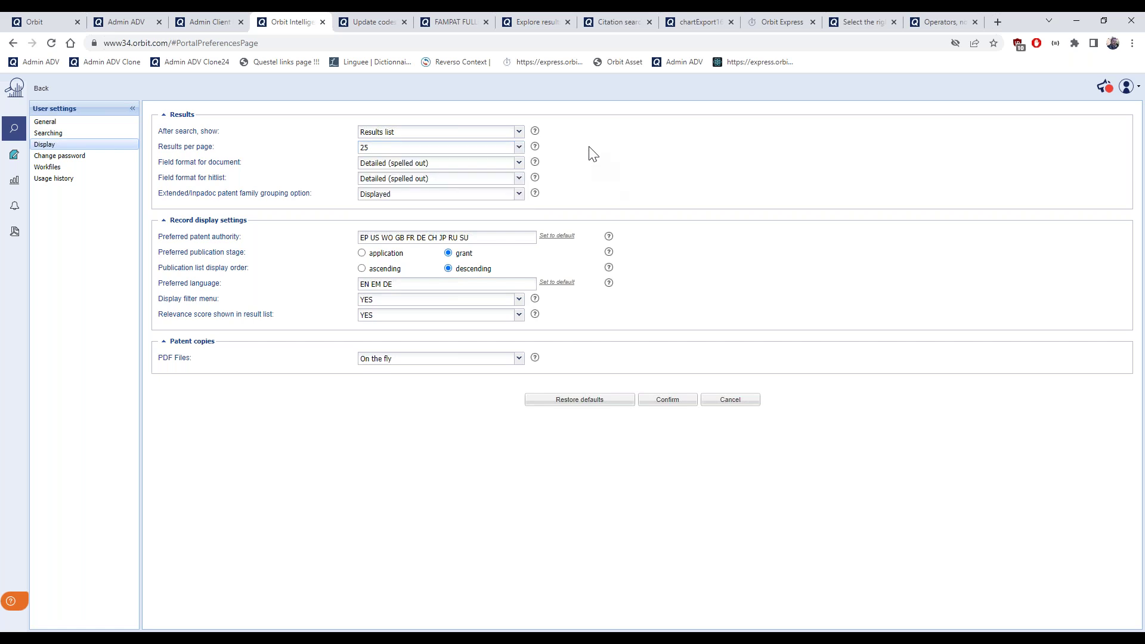
{"action": "left_click", "coordinate": [53, 135]}
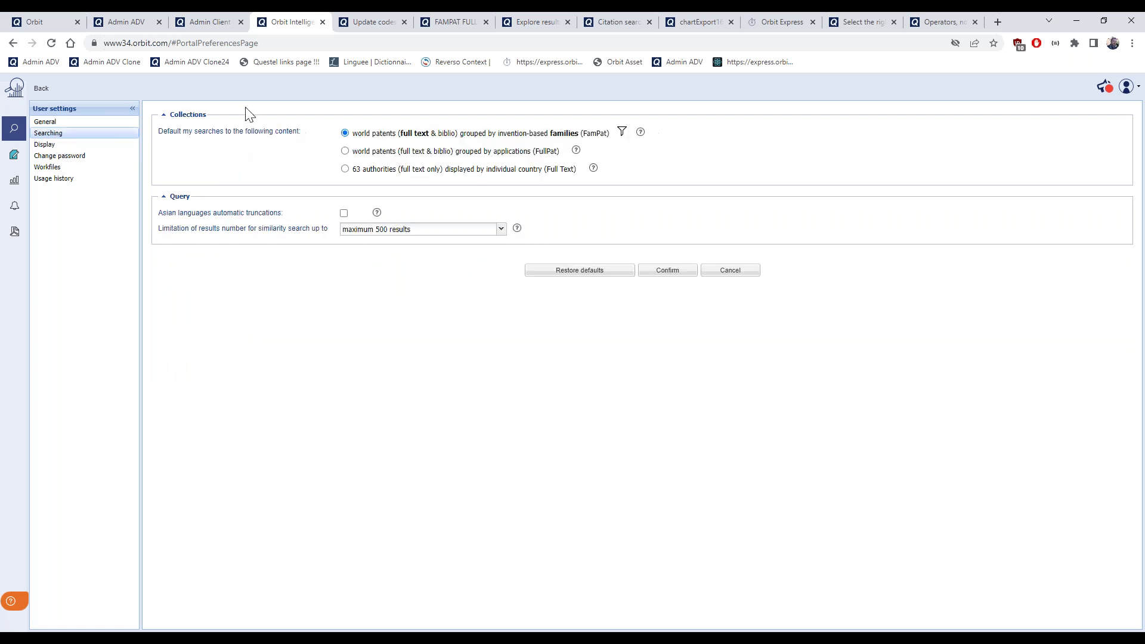
Go Back from settings to the 411-family solar cell results list
{"action": "left_click", "coordinate": [44, 92]}
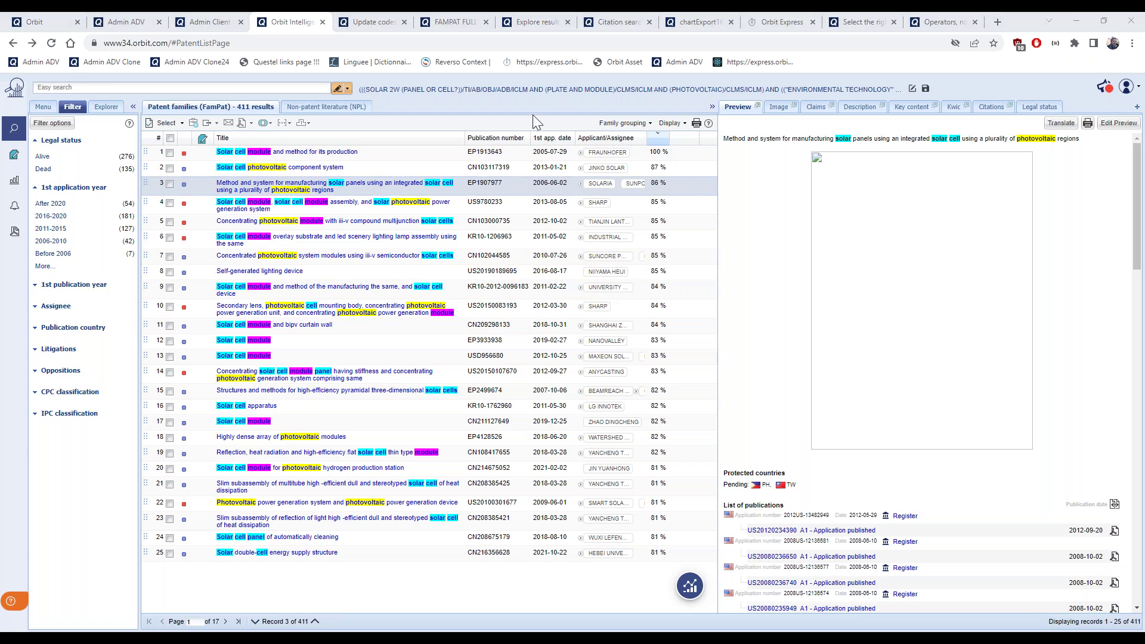
Show the search navigation menu in place of the filters panel
{"action": "left_click", "coordinate": [40, 108]}
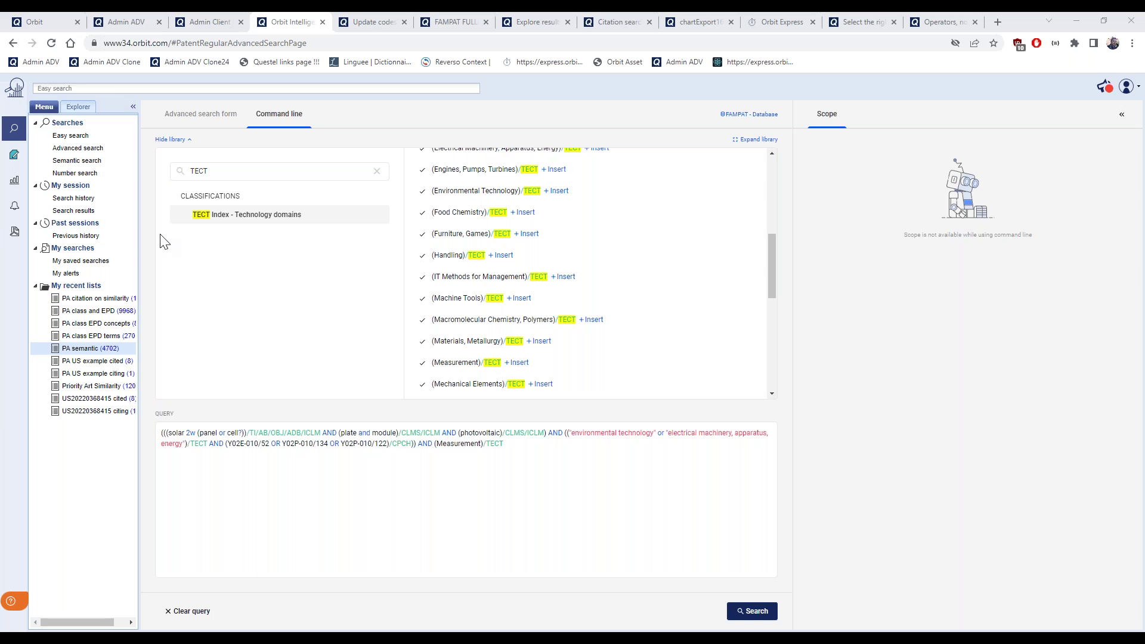
Return to the advanced search form, keeping the photovoltaic term limited to claims and independent claims
{"action": "left_click", "coordinate": [199, 120]}
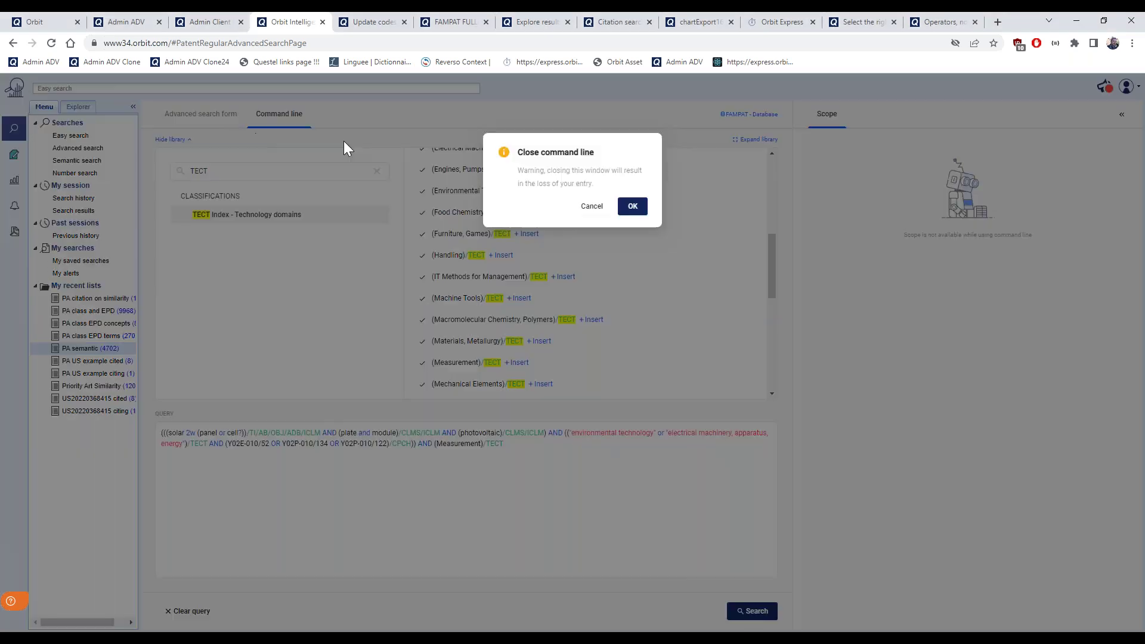
{"action": "left_click", "coordinate": [631, 207]}
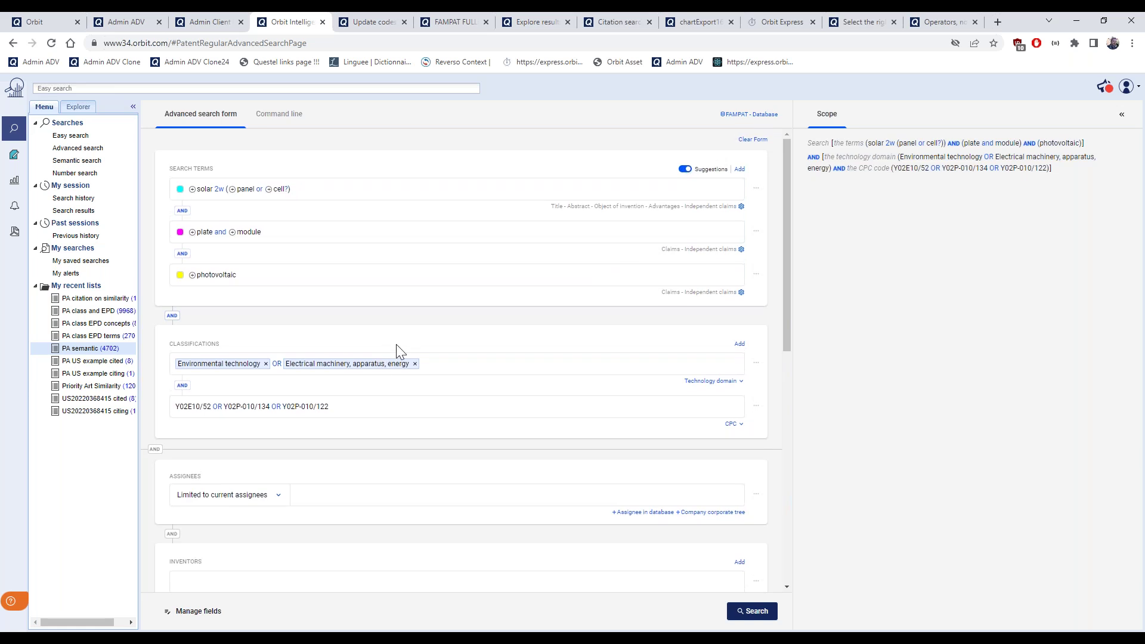
{"action": "left_click", "coordinate": [680, 294]}
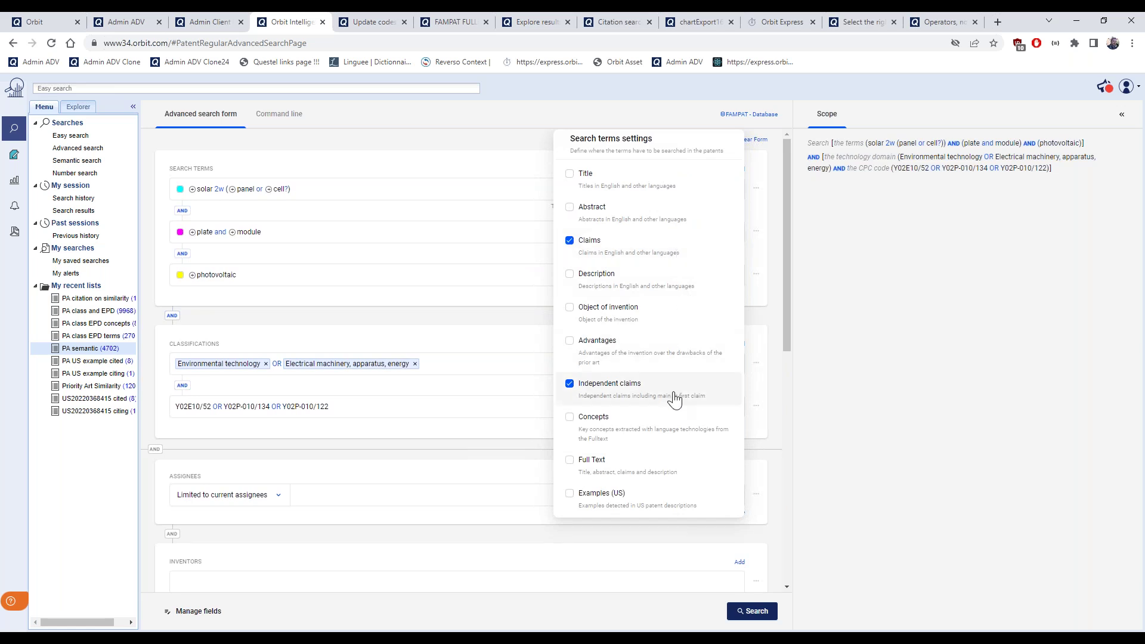
{"action": "left_click", "coordinate": [569, 384]}
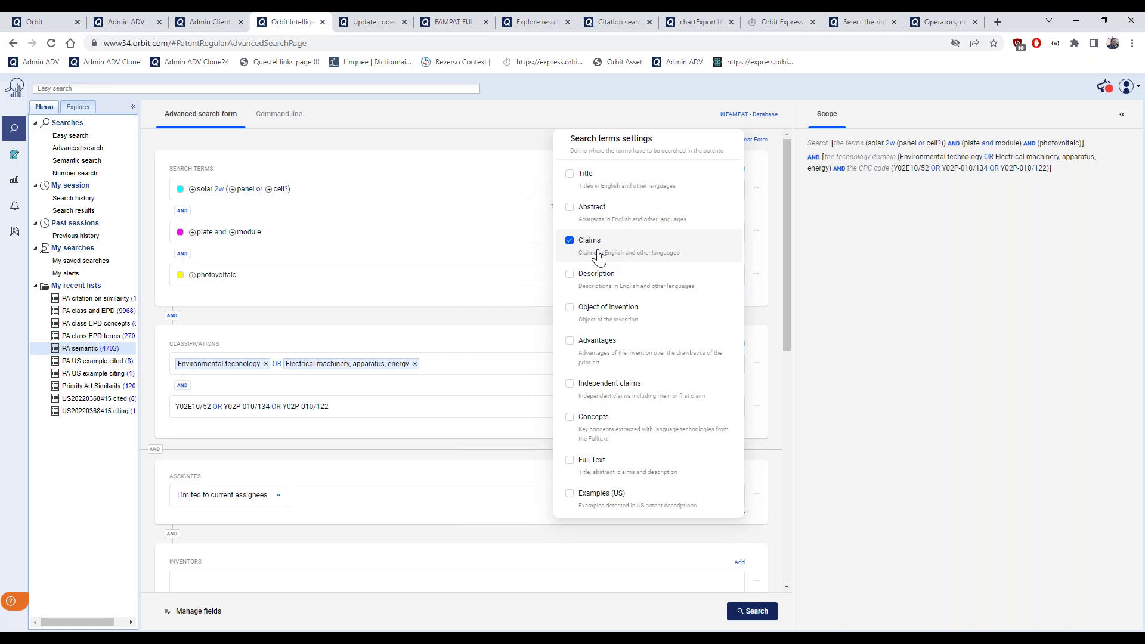
{"action": "left_click", "coordinate": [570, 385]}
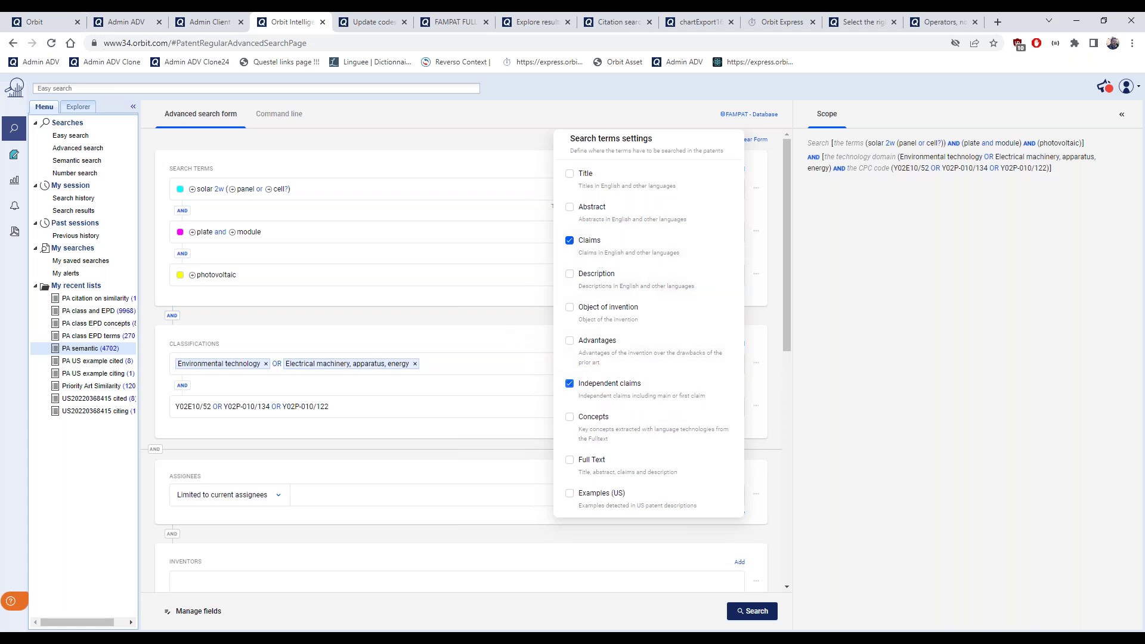
{"action": "left_click", "coordinate": [570, 240]}
{"action": "left_click", "coordinate": [570, 241]}
{"action": "left_click", "coordinate": [488, 325]}
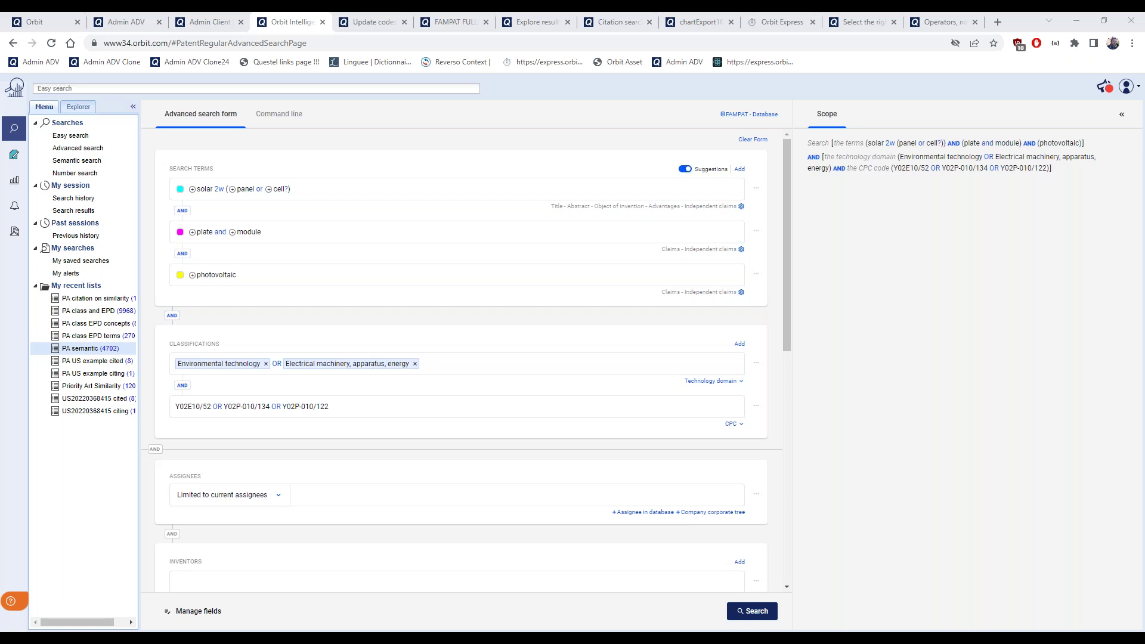
Show the query as a command line, search the library for 'claim', then switch to the training PDF
{"action": "left_click", "coordinate": [291, 119]}
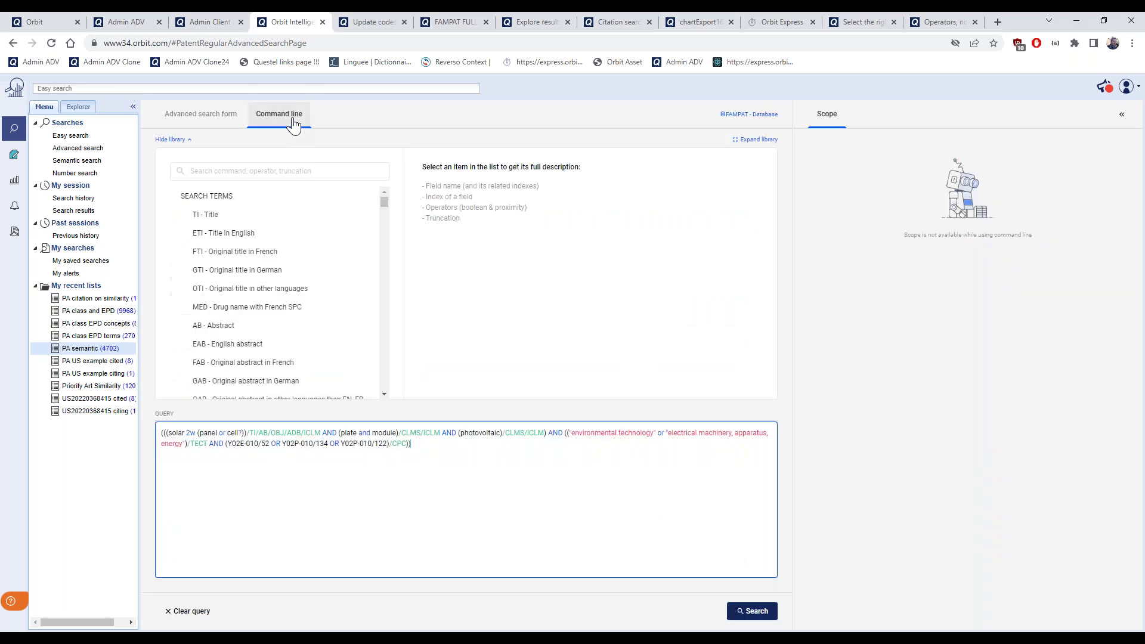
{"action": "left_click", "coordinate": [270, 170]}
{"action": "type", "text": "claim"}
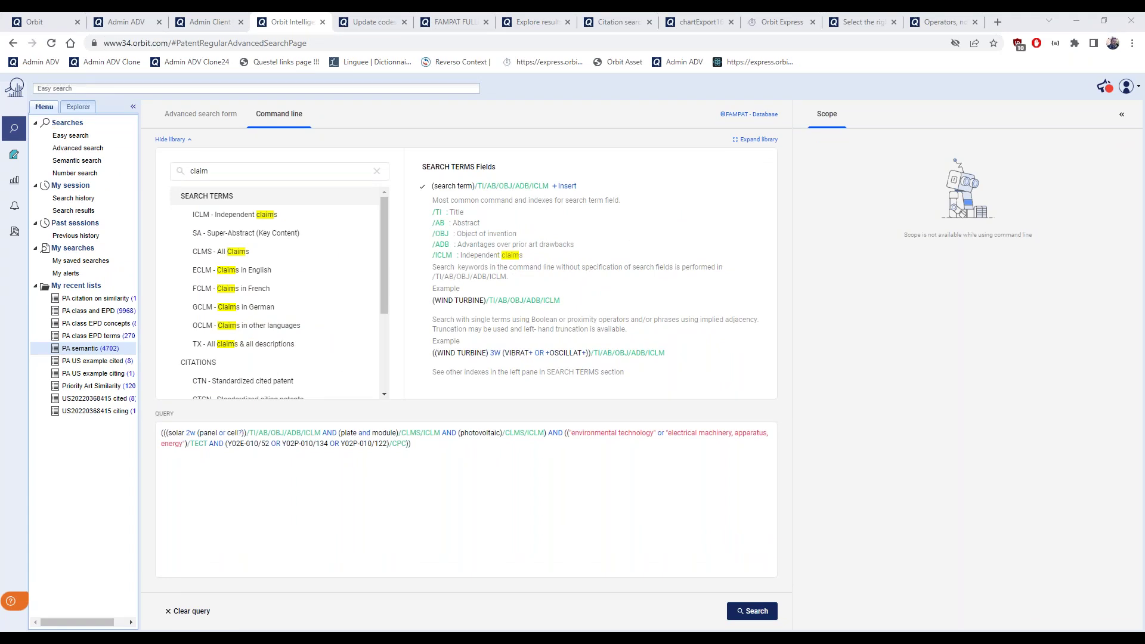
{"action": "key", "text": "alt+Tab"}
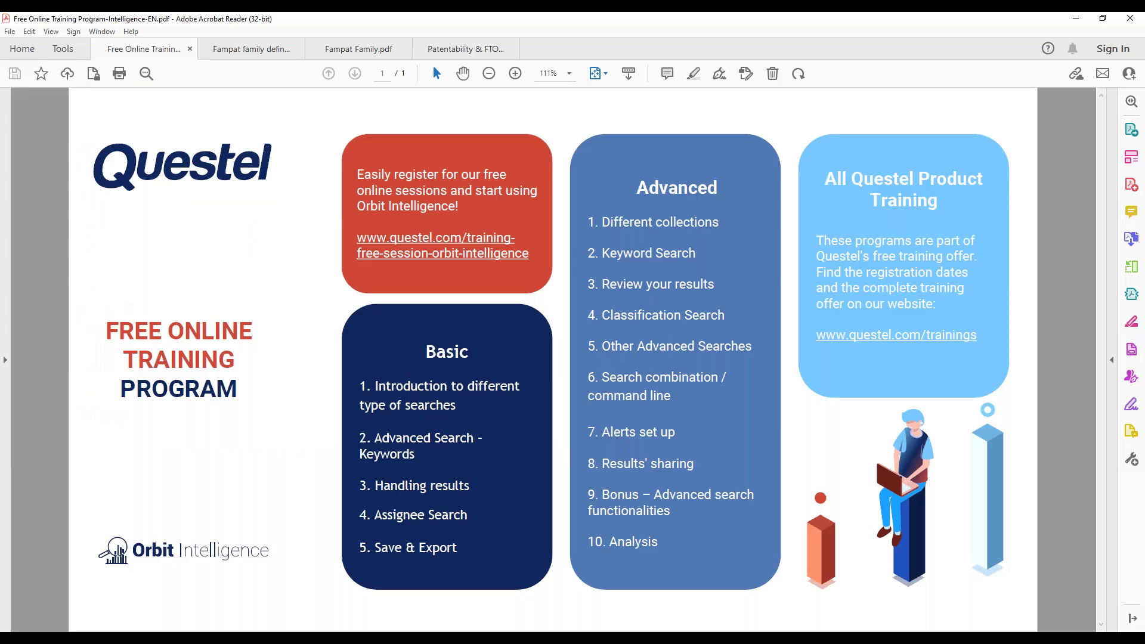